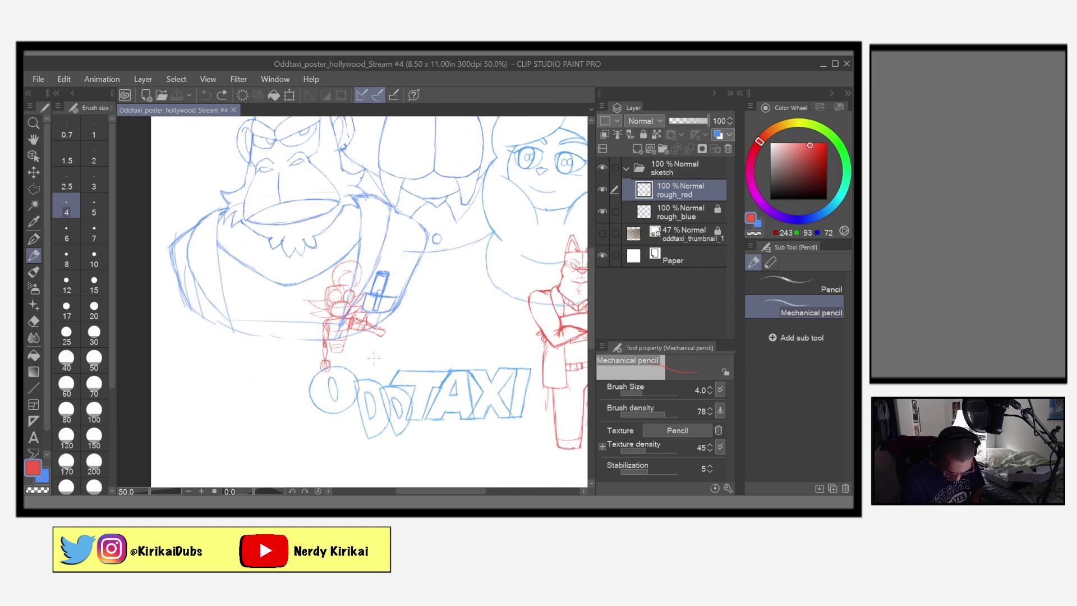
Touch up the small red figure's hanging upper arm with the size 4 Mechanical pencil and save the drawing
{"action": "scroll", "coordinate": [374, 357], "scroll_direction": "up", "scroll_amount": 4}
{"action": "left_click_drag", "start_coordinate": [370, 350], "coordinate": [443, 362]}
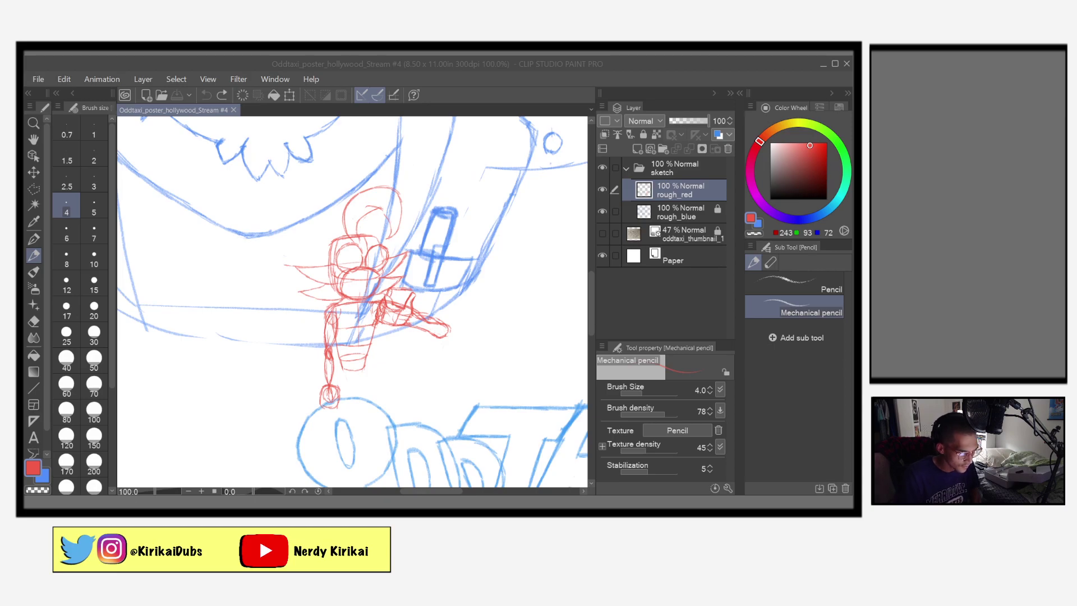
{"action": "left_click", "coordinate": [454, 90]}
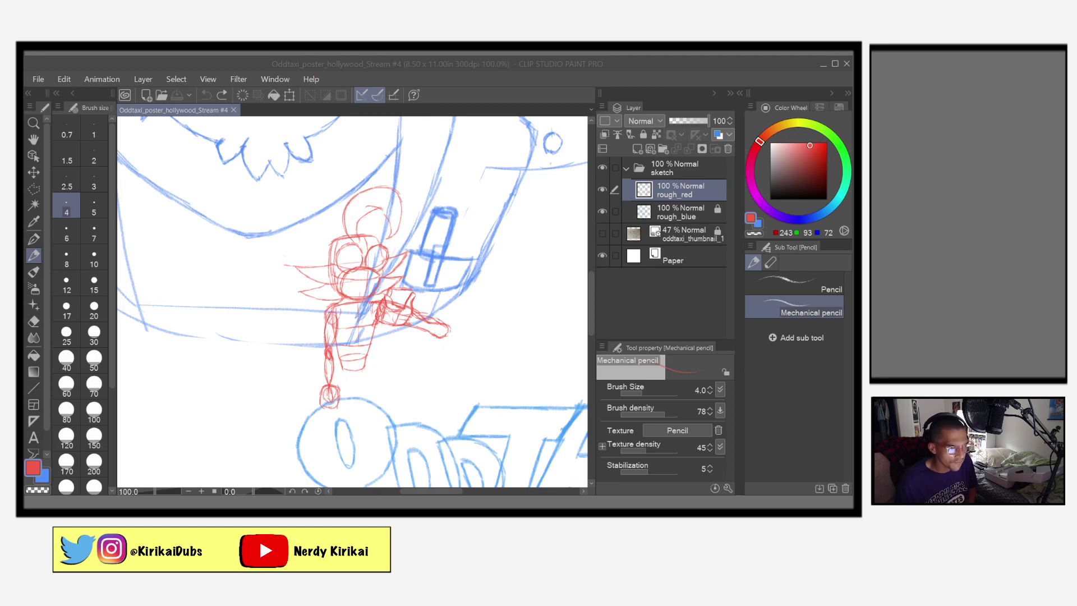
{"action": "key", "text": "ctrl+y"}
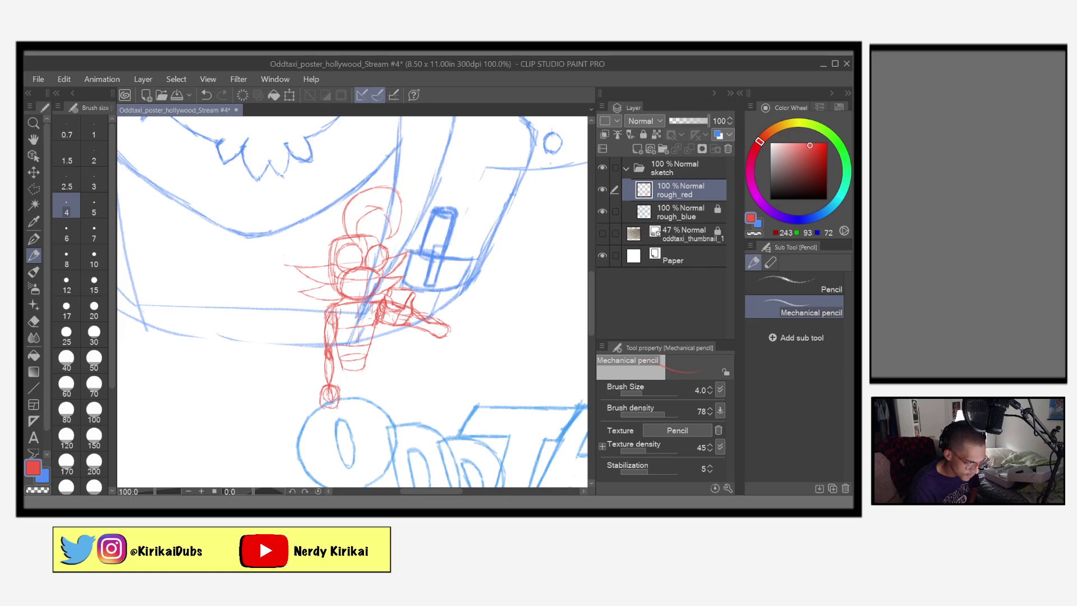
{"action": "scroll", "coordinate": [374, 324], "scroll_direction": "up", "scroll_amount": 3}
{"action": "left_click_drag", "start_coordinate": [380, 337], "coordinate": [402, 319]}
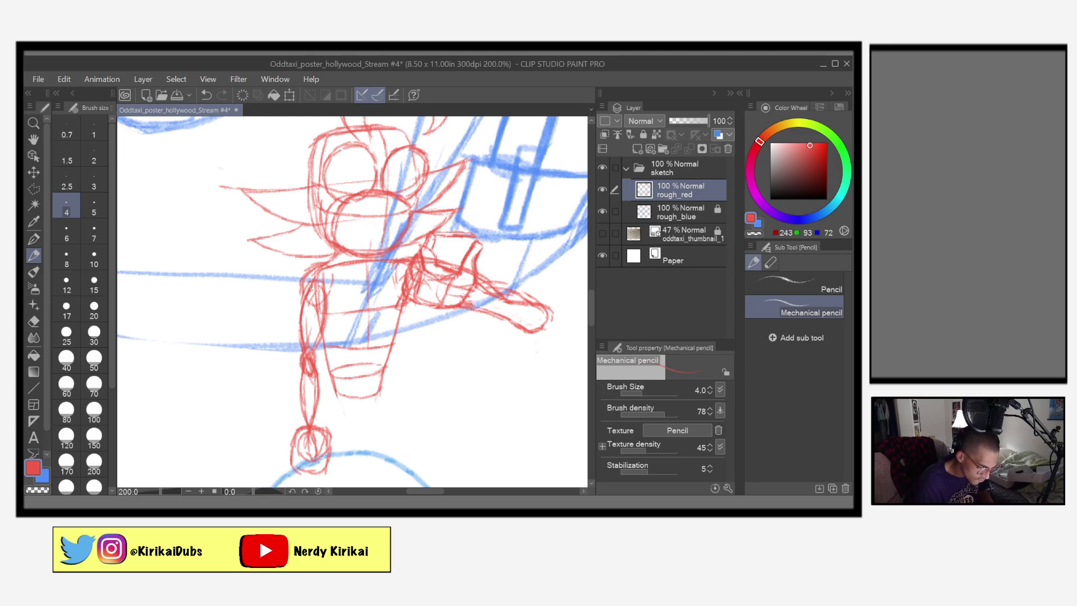
{"action": "left_click_drag", "start_coordinate": [313, 282], "coordinate": [298, 342]}
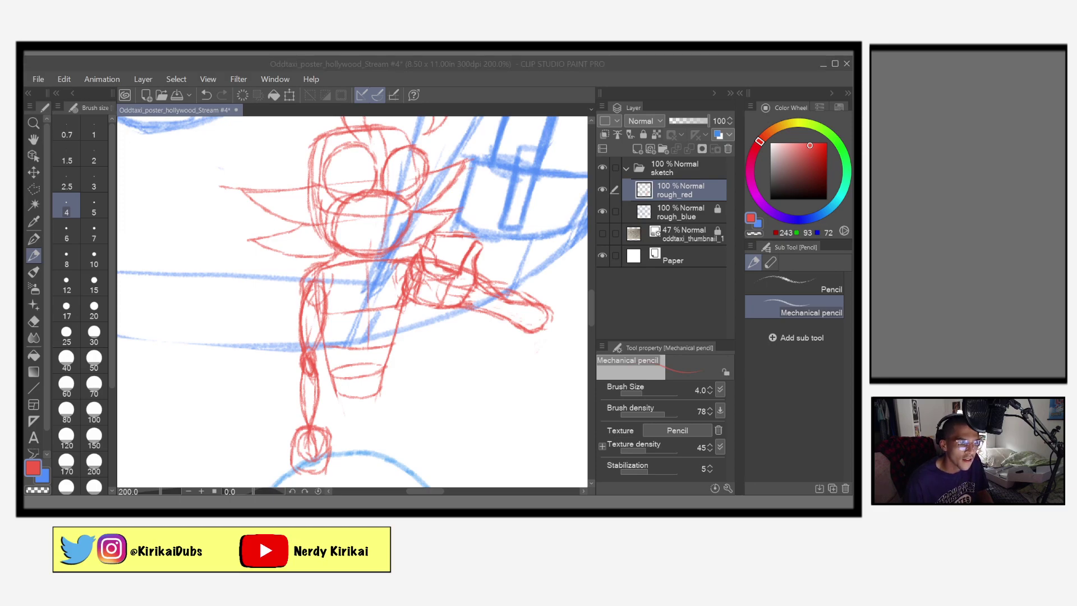
{"action": "left_click", "coordinate": [456, 68]}
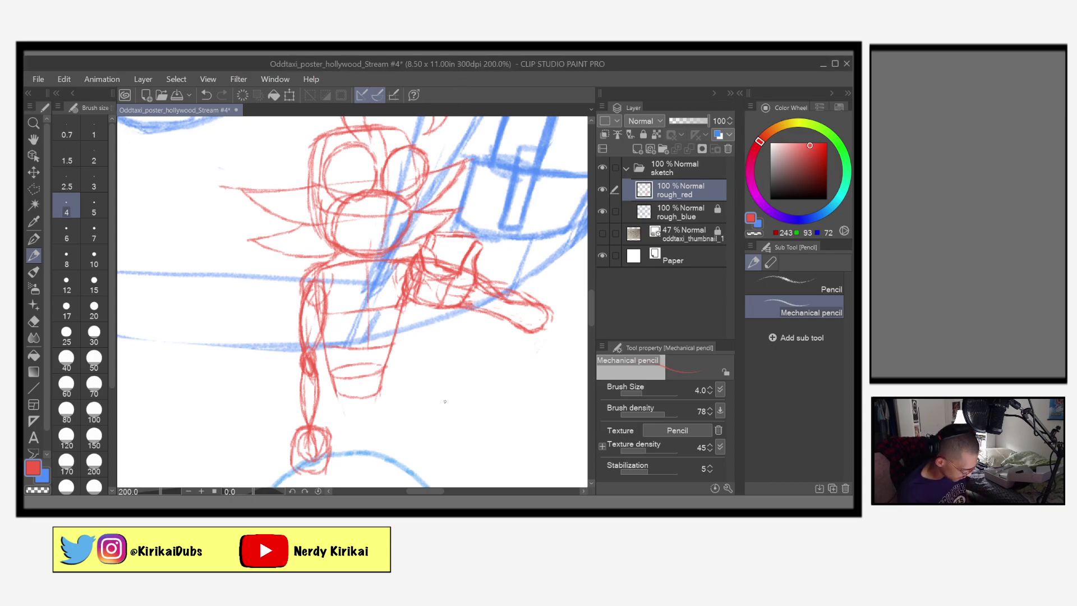
{"action": "key", "text": "ctrl+s"}
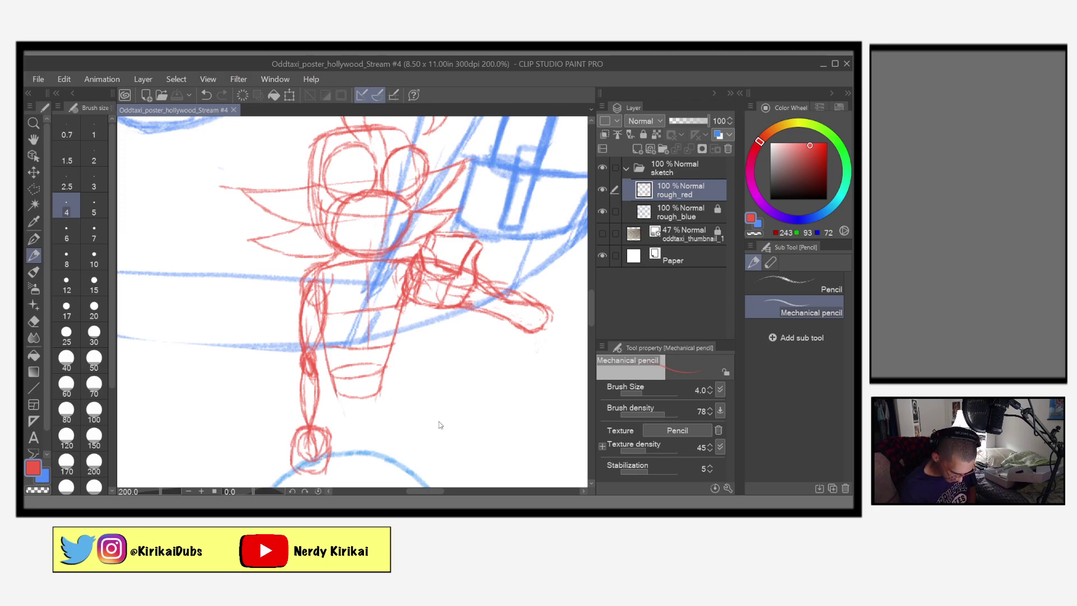
Enclose the red figure's head, whiskers and rounded hair in a Polyline selection on the rough_red layer
{"action": "scroll", "coordinate": [439, 424], "scroll_direction": "down", "scroll_amount": 1}
{"action": "left_click_drag", "start_coordinate": [445, 414], "coordinate": [454, 456]}
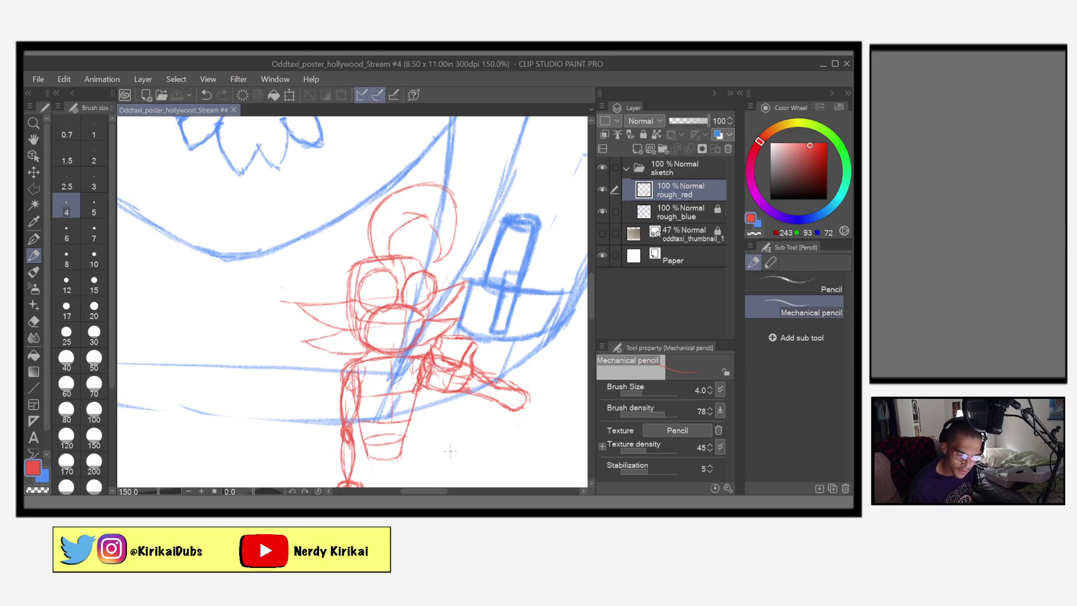
{"action": "left_click", "coordinate": [35, 188]}
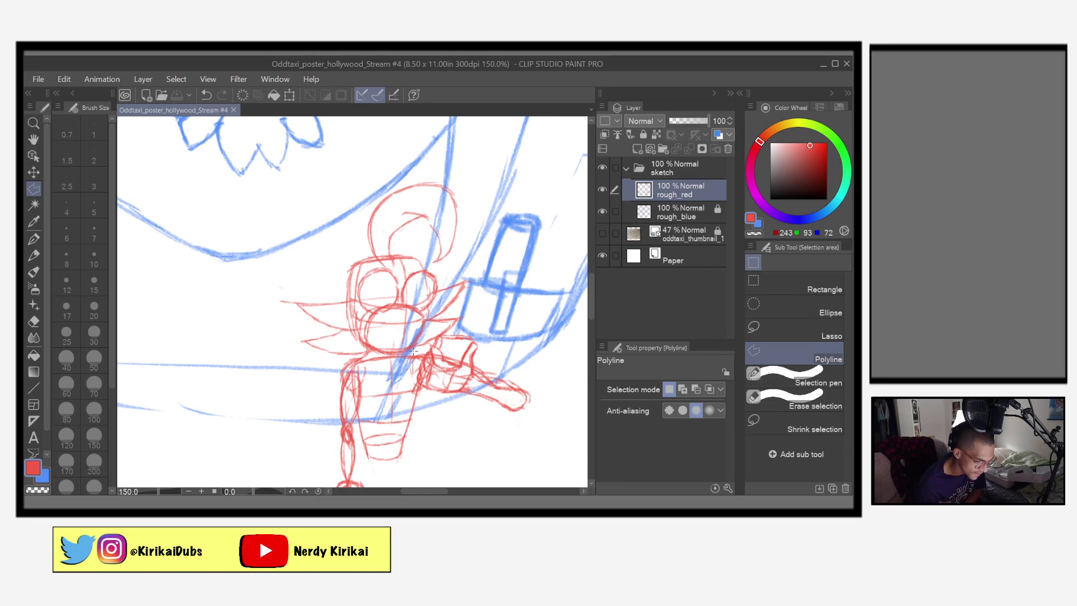
{"action": "left_click", "coordinate": [432, 341]}
{"action": "left_click", "coordinate": [439, 335]}
{"action": "left_click", "coordinate": [453, 331]}
{"action": "left_click", "coordinate": [465, 322]}
{"action": "left_click", "coordinate": [472, 306]}
{"action": "left_click", "coordinate": [474, 282]}
{"action": "left_click", "coordinate": [473, 270]}
{"action": "left_click", "coordinate": [473, 224]}
{"action": "left_click", "coordinate": [476, 202]}
{"action": "left_click", "coordinate": [461, 174]}
{"action": "left_click", "coordinate": [397, 169]}
{"action": "left_click", "coordinate": [360, 194]}
{"action": "left_click", "coordinate": [307, 243]}
{"action": "left_click", "coordinate": [270, 281]}
{"action": "left_click", "coordinate": [265, 327]}
{"action": "left_click", "coordinate": [321, 359]}
{"action": "left_click", "coordinate": [360, 357]}
{"action": "left_click", "coordinate": [374, 354]}
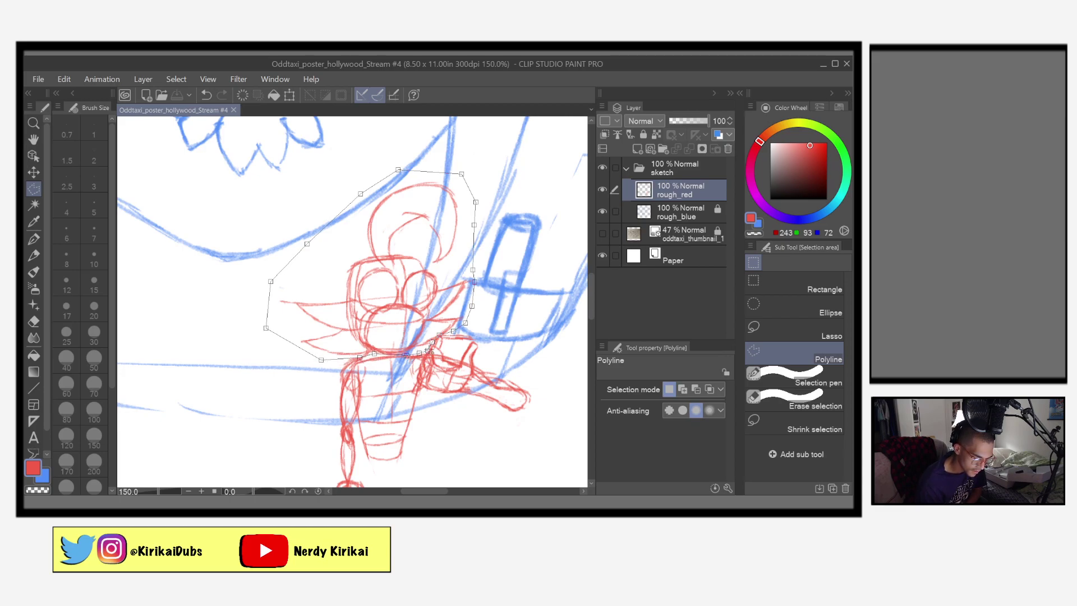
{"action": "left_click", "coordinate": [431, 342]}
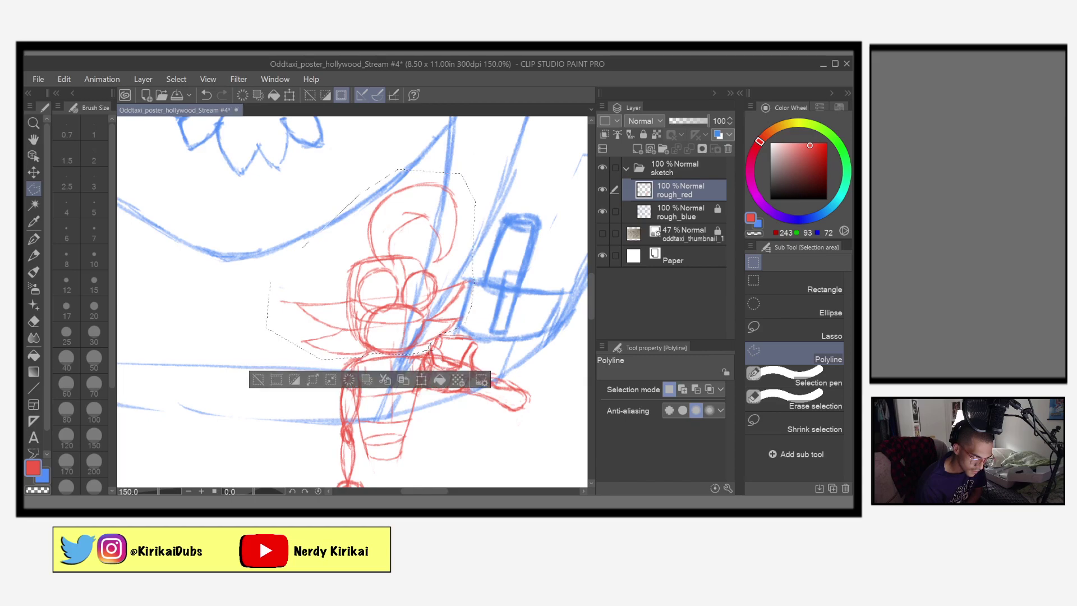
Scale the selected head to 93%, position it on the neck, deselect it and save the drawing
{"action": "left_click", "coordinate": [421, 381]}
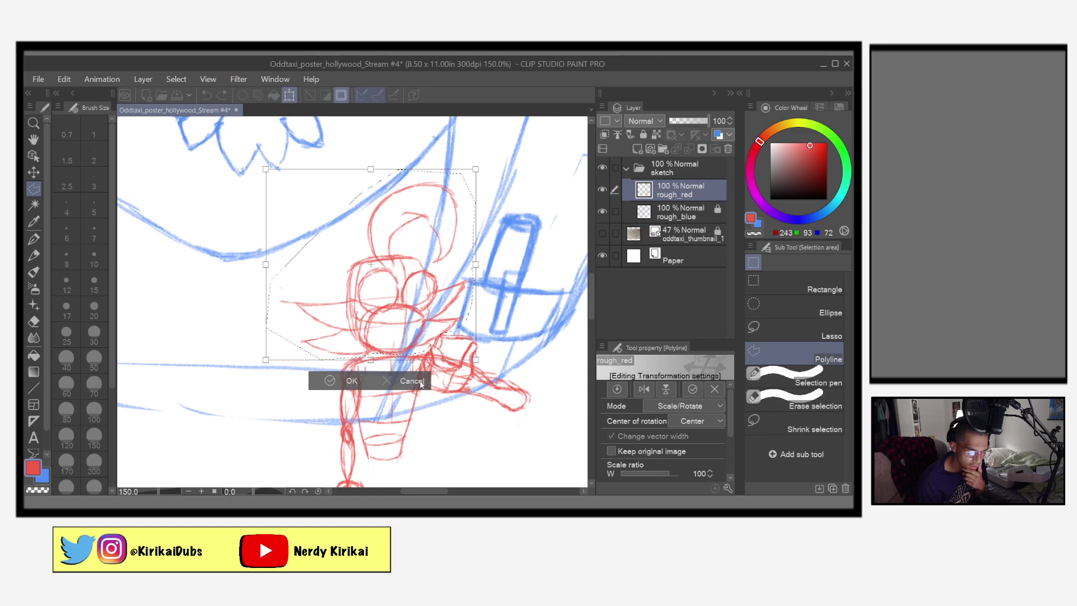
{"action": "left_click_drag", "start_coordinate": [475, 169], "coordinate": [438, 208]}
{"action": "left_click_drag", "start_coordinate": [407, 314], "coordinate": [431, 318]}
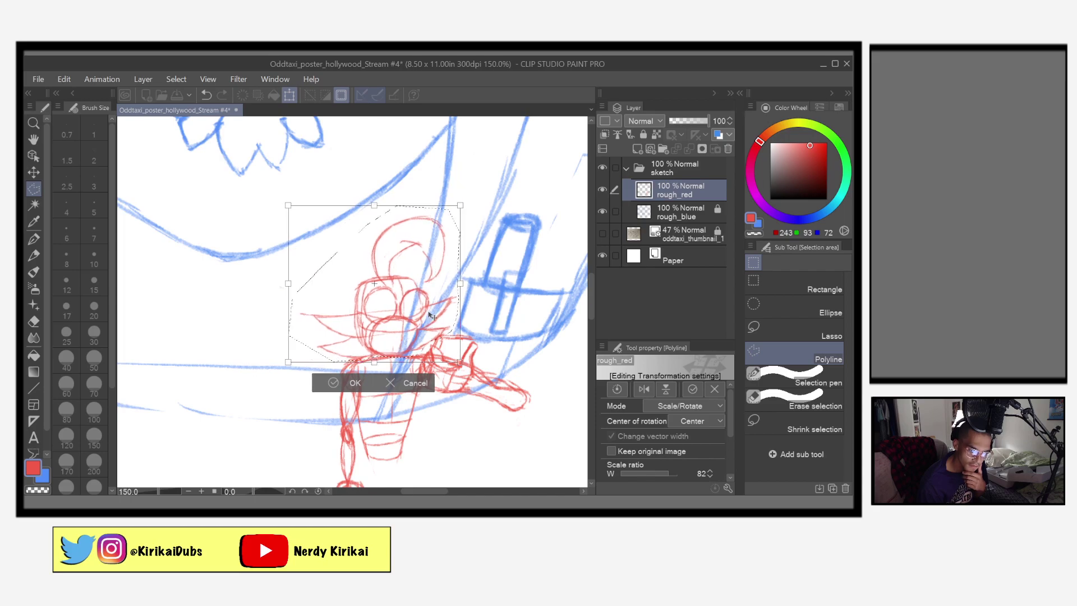
{"action": "left_click_drag", "start_coordinate": [458, 205], "coordinate": [483, 185]}
{"action": "left_click_drag", "start_coordinate": [447, 299], "coordinate": [434, 304]}
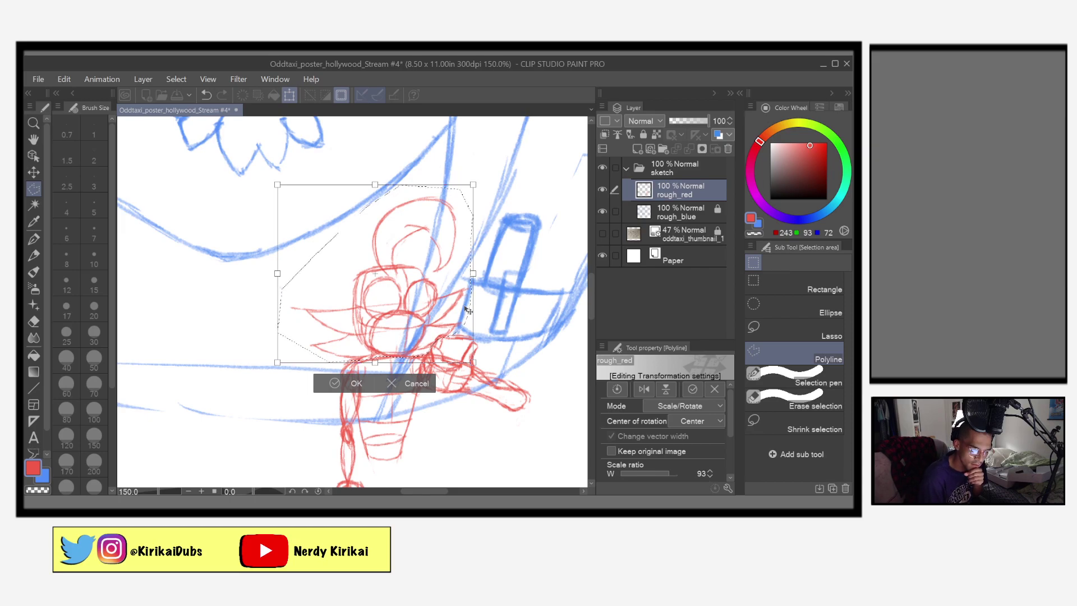
{"action": "left_click", "coordinate": [346, 381]}
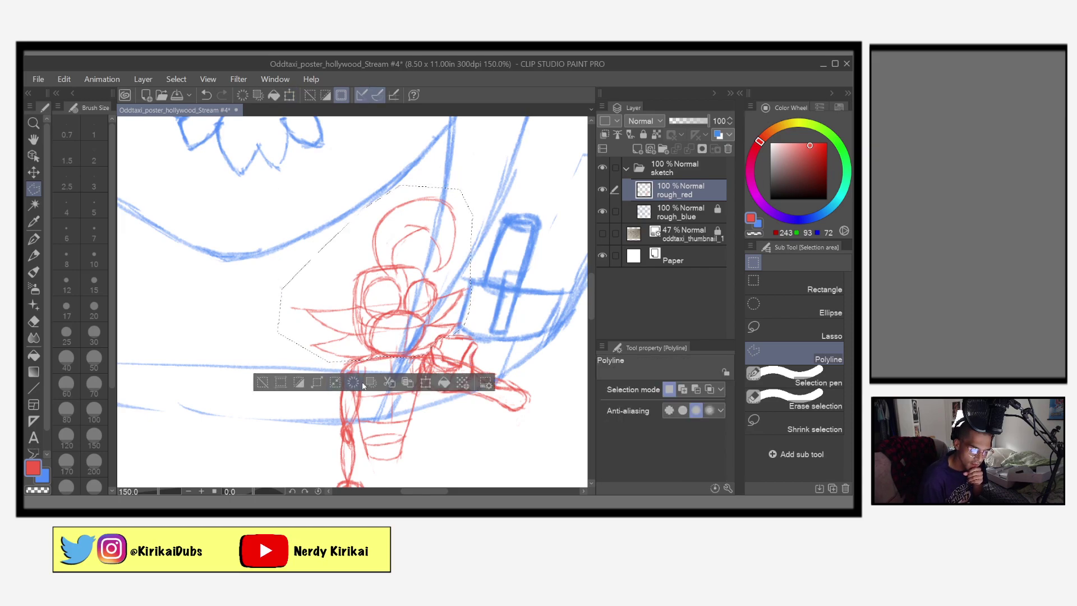
{"action": "key", "text": "ctrl+d"}
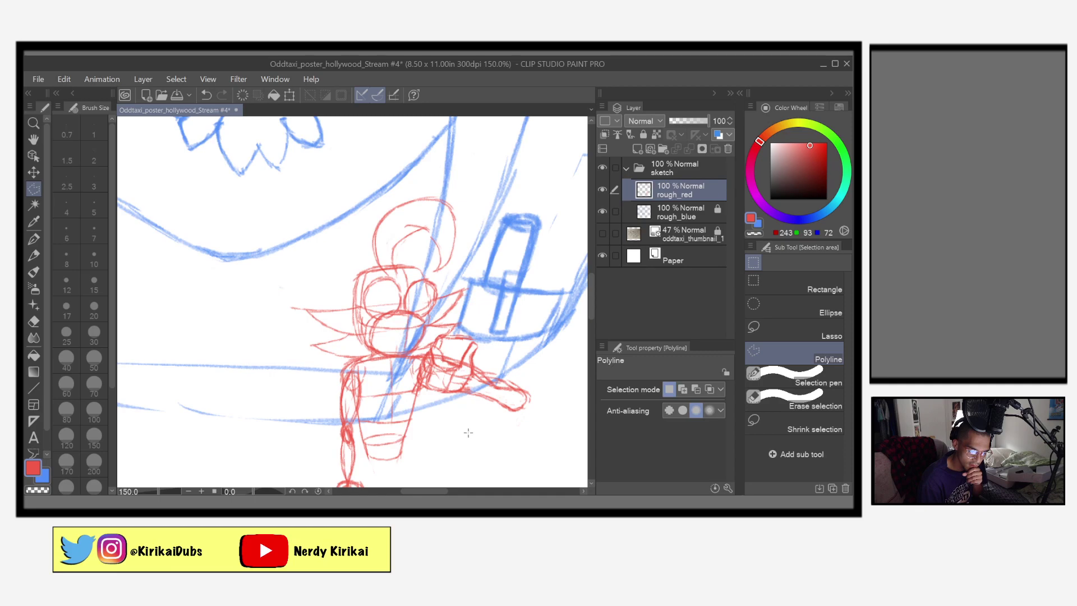
{"action": "left_click", "coordinate": [34, 255]}
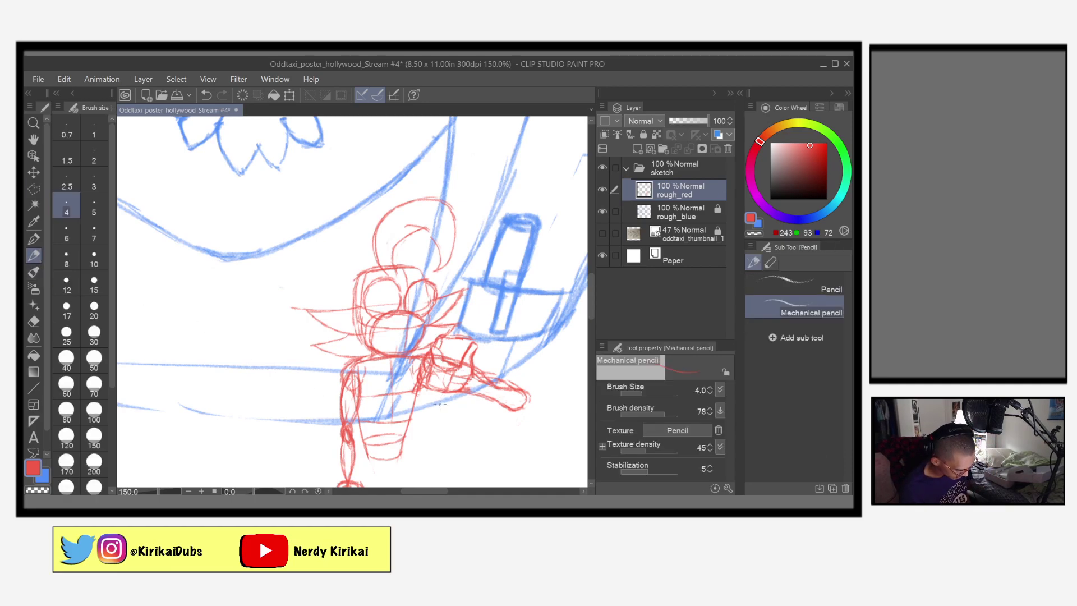
{"action": "key", "text": "ctrl+s"}
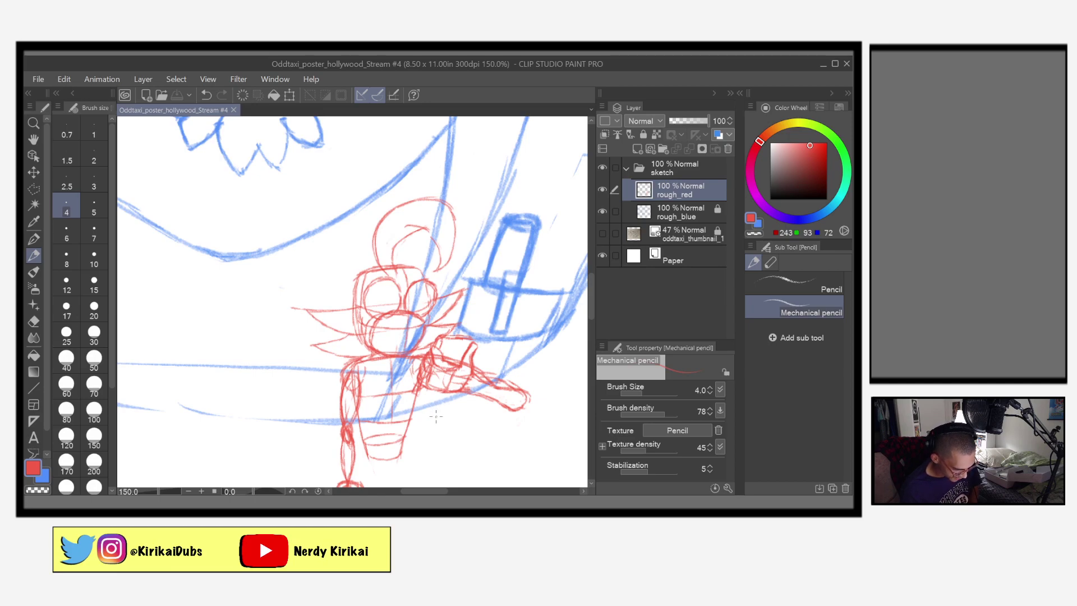
Sketch a curved line across the upper chest and reinforce the torso's vertical centre line with the Mechanical pencil
{"action": "scroll", "coordinate": [435, 418], "scroll_direction": "up", "scroll_amount": 4}
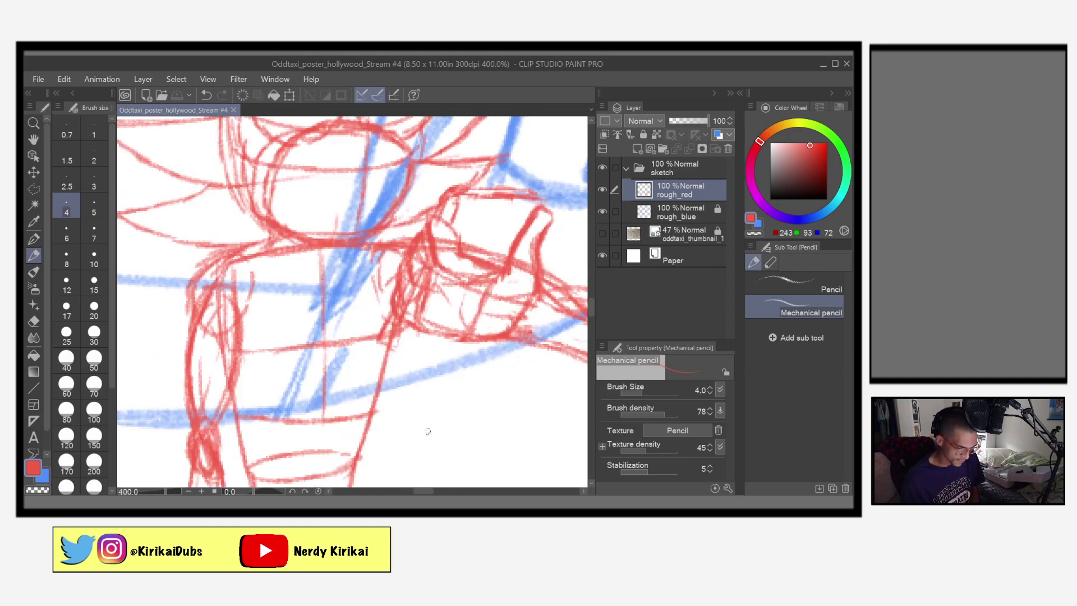
{"action": "left_click_drag", "start_coordinate": [431, 429], "coordinate": [488, 372]}
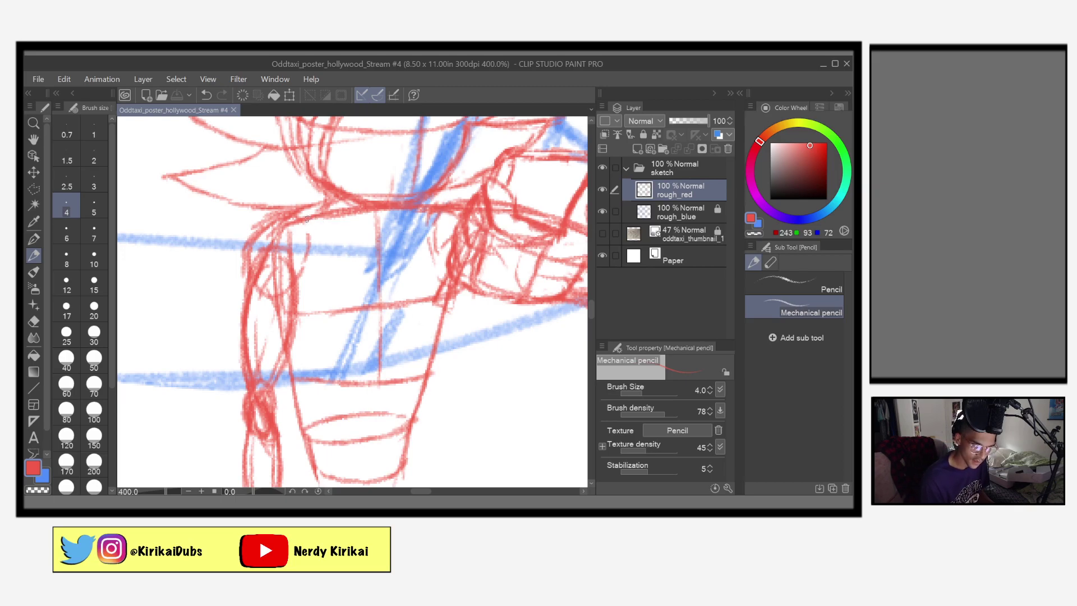
{"action": "mouse_move", "coordinate": [293, 225]}
{"action": "left_mouse_down"}
{"action": "mouse_move", "coordinate": [280, 224]}
{"action": "mouse_move", "coordinate": [359, 235]}
{"action": "mouse_move", "coordinate": [351, 240]}
{"action": "mouse_move", "coordinate": [463, 222]}
{"action": "mouse_move", "coordinate": [429, 199]}
{"action": "left_mouse_up"}
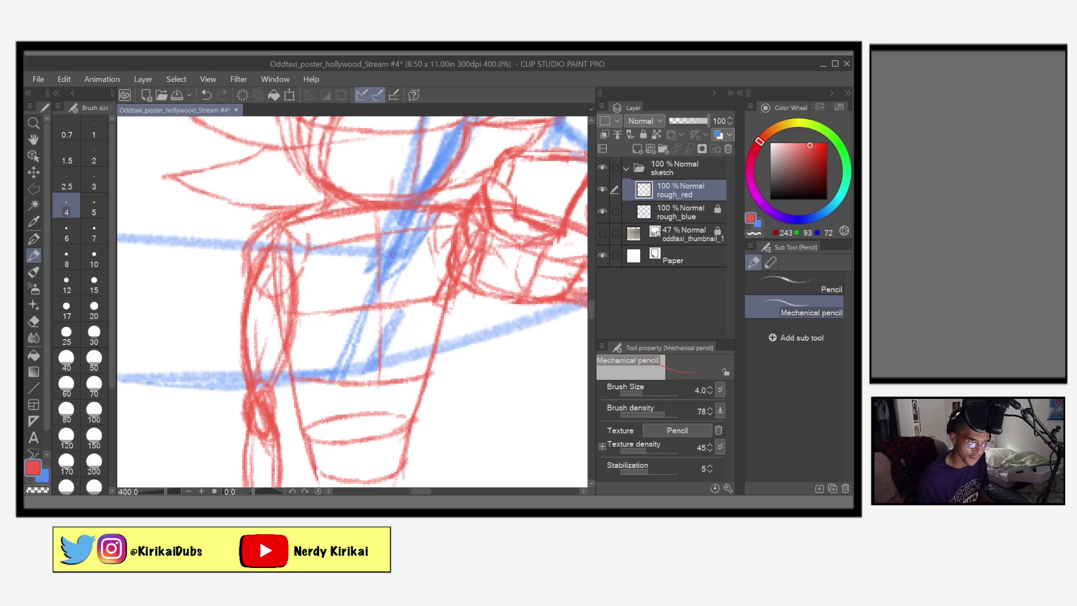
{"action": "left_click_drag", "start_coordinate": [381, 227], "coordinate": [380, 305]}
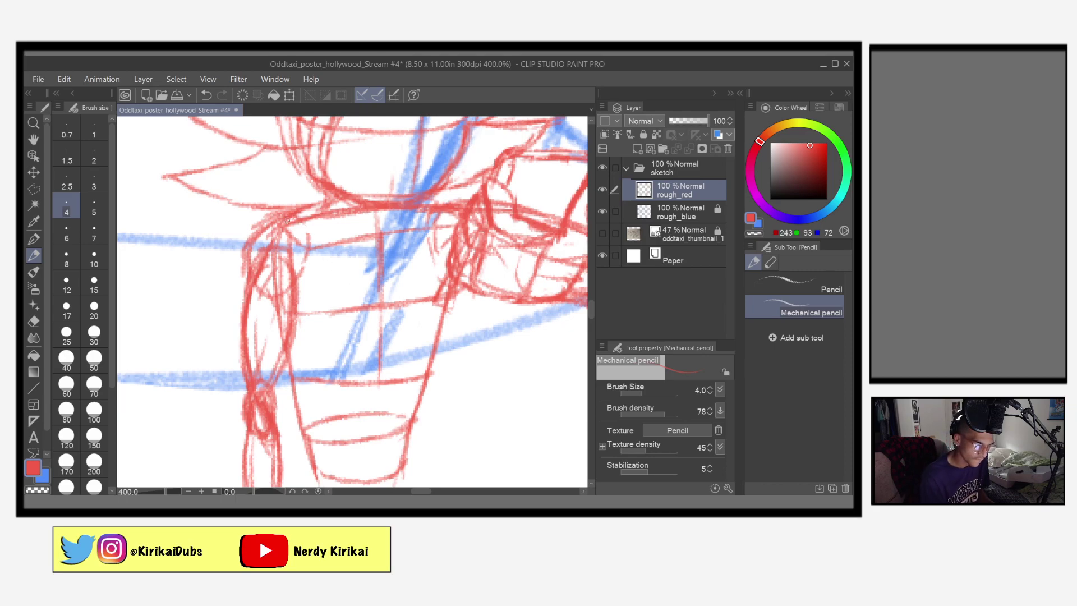
Reinforce the hanging arm's contours from the shoulder through the elbow to the wrist and save the drawing
{"action": "mouse_move", "coordinate": [280, 215]}
{"action": "left_mouse_down"}
{"action": "mouse_move", "coordinate": [254, 233]}
{"action": "mouse_move", "coordinate": [261, 225]}
{"action": "mouse_move", "coordinate": [248, 265]}
{"action": "mouse_move", "coordinate": [251, 237]}
{"action": "mouse_move", "coordinate": [247, 275]}
{"action": "mouse_move", "coordinate": [245, 254]}
{"action": "mouse_move", "coordinate": [273, 320]}
{"action": "left_mouse_up"}
{"action": "mouse_move", "coordinate": [283, 273]}
{"action": "left_mouse_down"}
{"action": "mouse_move", "coordinate": [289, 346]}
{"action": "mouse_move", "coordinate": [290, 333]}
{"action": "mouse_move", "coordinate": [268, 431]}
{"action": "left_mouse_up"}
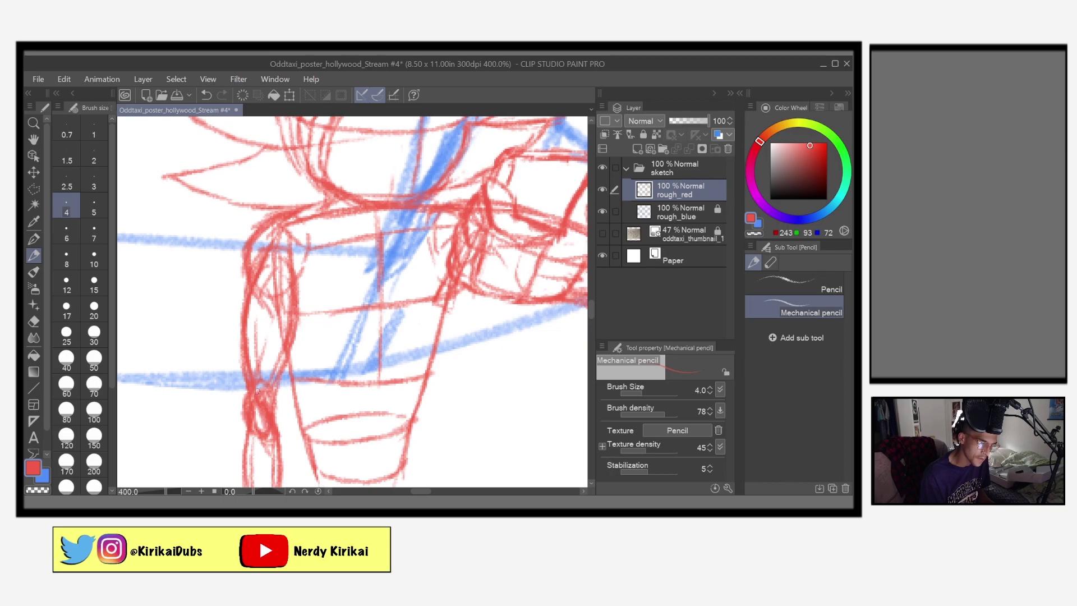
{"action": "left_click_drag", "start_coordinate": [247, 395], "coordinate": [249, 413]}
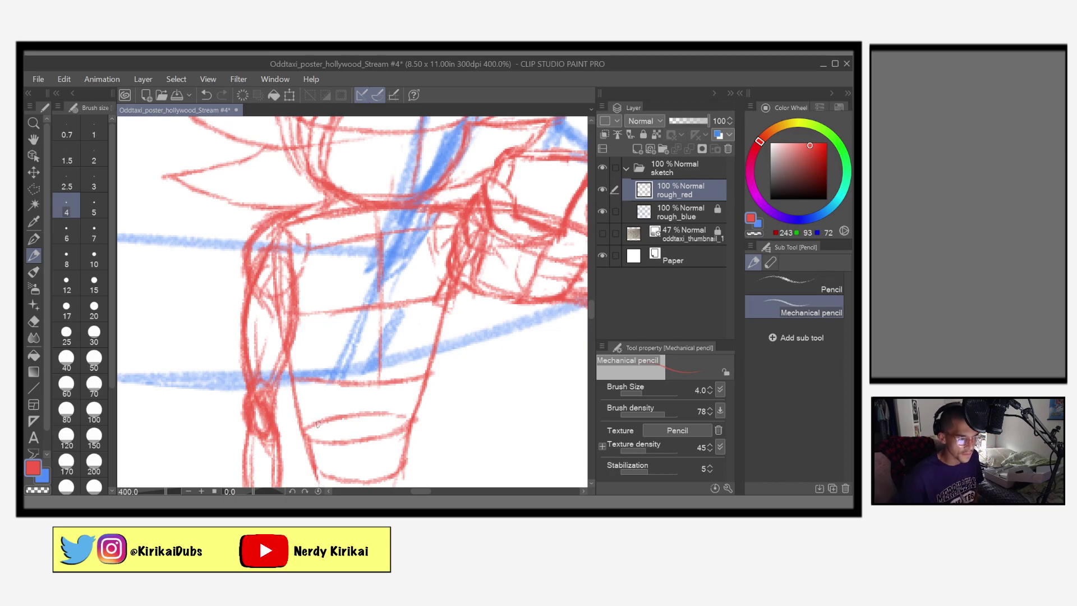
{"action": "left_click_drag", "start_coordinate": [345, 393], "coordinate": [362, 284]}
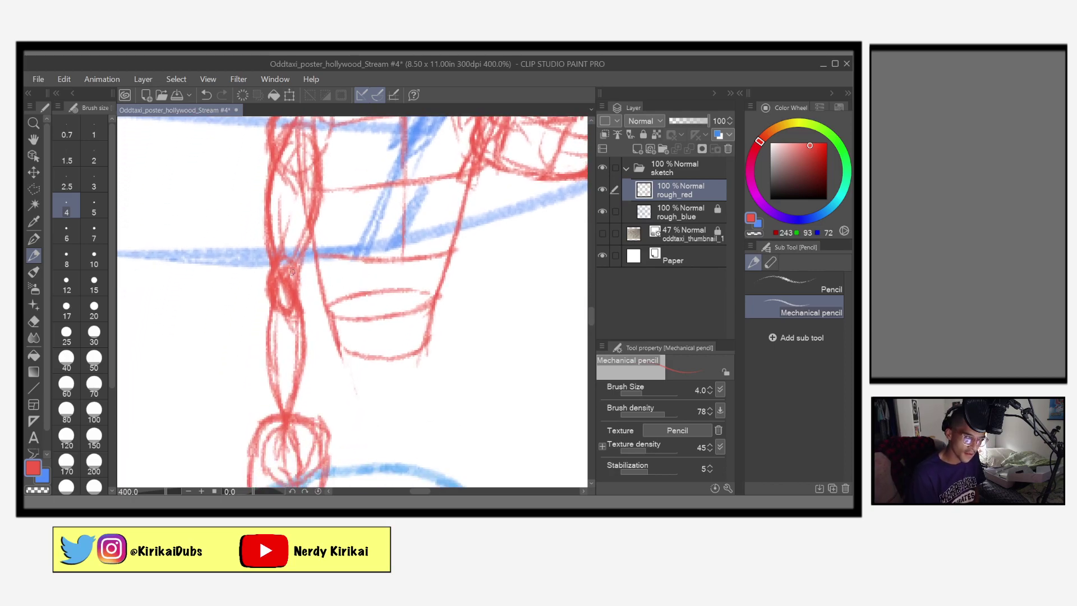
{"action": "mouse_move", "coordinate": [289, 271]}
{"action": "left_mouse_down"}
{"action": "mouse_move", "coordinate": [305, 336]}
{"action": "mouse_move", "coordinate": [300, 310]}
{"action": "mouse_move", "coordinate": [295, 432]}
{"action": "left_mouse_up"}
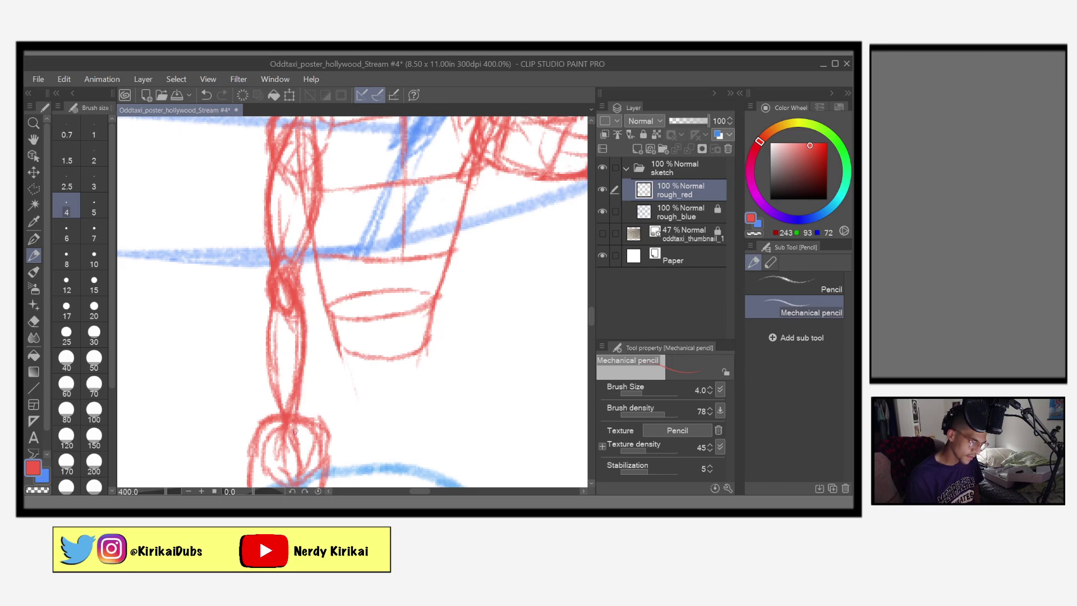
{"action": "mouse_move", "coordinate": [274, 274]}
{"action": "left_mouse_down"}
{"action": "mouse_move", "coordinate": [265, 333]}
{"action": "mouse_move", "coordinate": [273, 419]}
{"action": "left_mouse_up"}
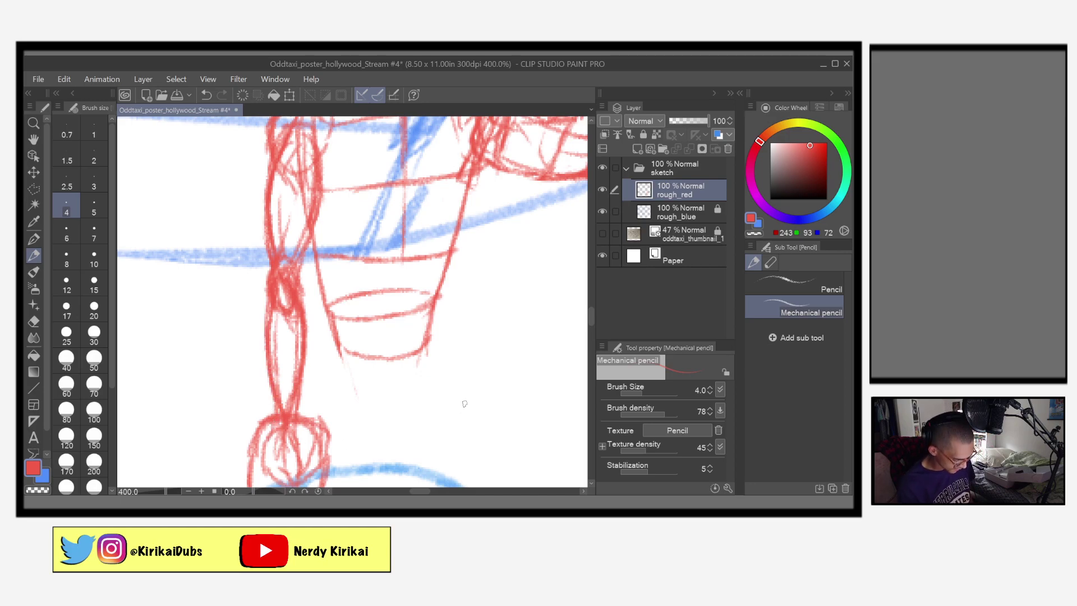
{"action": "key", "text": "ctrl+s"}
Redraw the inner and outer curves of the rounded shape above the red figure's head
{"action": "left_click_drag", "start_coordinate": [488, 368], "coordinate": [400, 483]}
{"action": "mouse_move", "coordinate": [442, 415]}
{"action": "left_mouse_down"}
{"action": "mouse_move", "coordinate": [424, 456]}
{"action": "mouse_move", "coordinate": [465, 467]}
{"action": "left_mouse_up"}
{"action": "mouse_move", "coordinate": [478, 407]}
{"action": "left_mouse_down"}
{"action": "mouse_move", "coordinate": [487, 459]}
{"action": "mouse_move", "coordinate": [494, 426]}
{"action": "mouse_move", "coordinate": [498, 448]}
{"action": "mouse_move", "coordinate": [497, 435]}
{"action": "mouse_move", "coordinate": [491, 461]}
{"action": "left_mouse_up"}
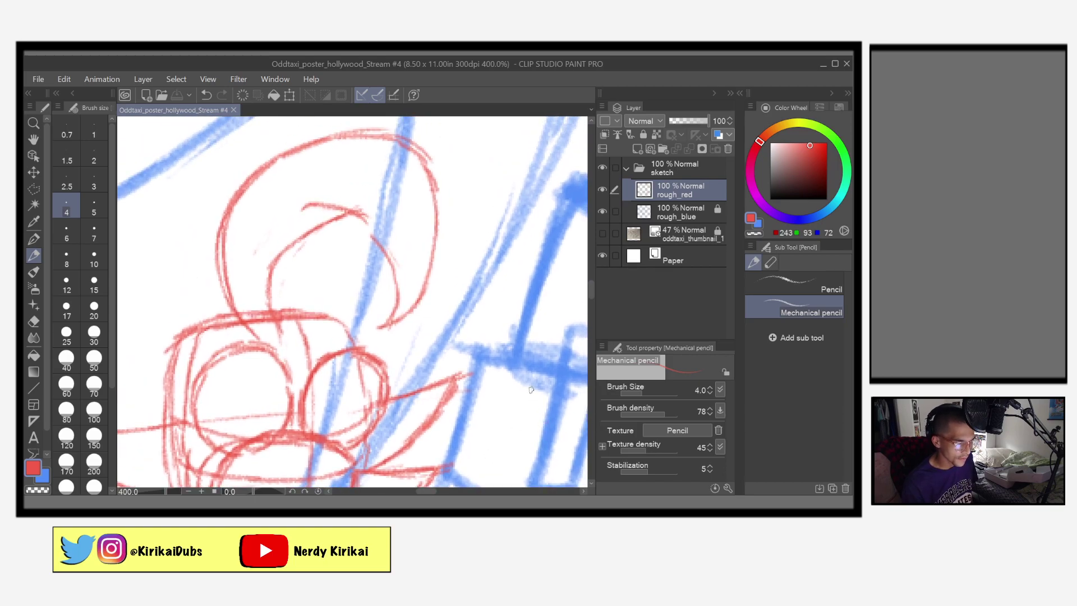
{"action": "mouse_move", "coordinate": [362, 218]}
{"action": "left_mouse_down"}
{"action": "mouse_move", "coordinate": [391, 265]}
{"action": "mouse_move", "coordinate": [380, 327]}
{"action": "left_mouse_up"}
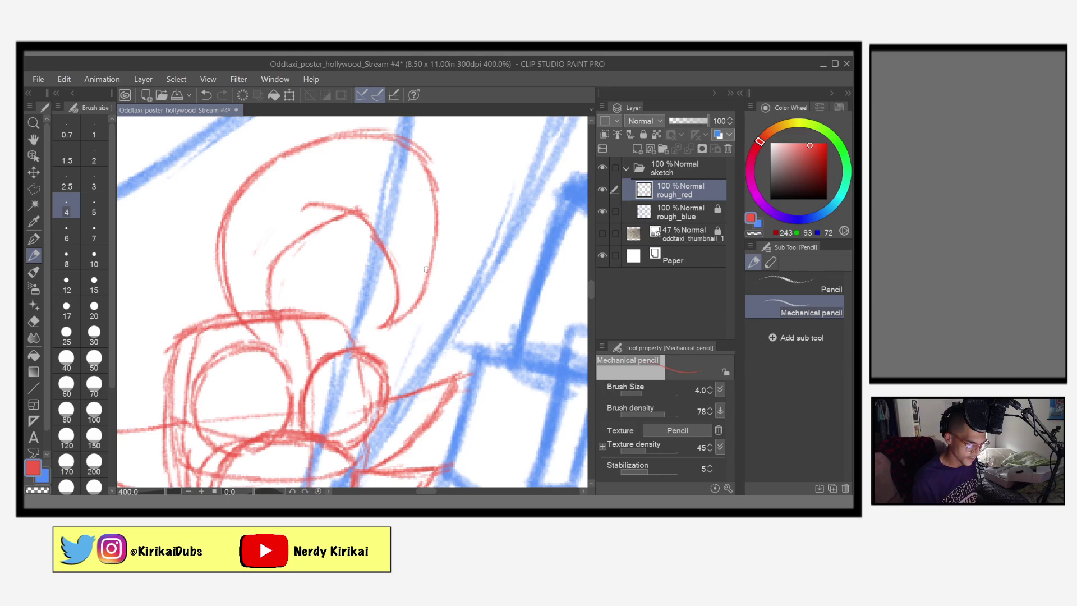
{"action": "mouse_move", "coordinate": [435, 199]}
{"action": "left_mouse_down"}
{"action": "mouse_move", "coordinate": [409, 144]}
{"action": "mouse_move", "coordinate": [370, 131]}
{"action": "mouse_move", "coordinate": [300, 147]}
{"action": "left_mouse_up"}
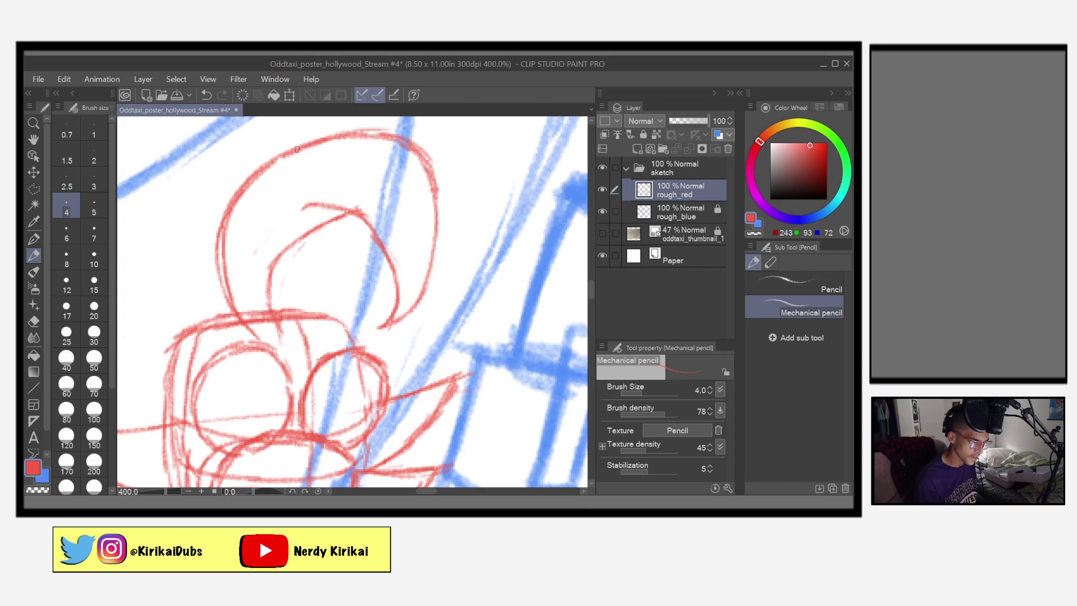
{"action": "mouse_move", "coordinate": [251, 180]}
{"action": "left_mouse_down"}
{"action": "mouse_move", "coordinate": [227, 230]}
{"action": "mouse_move", "coordinate": [252, 325]}
{"action": "left_mouse_up"}
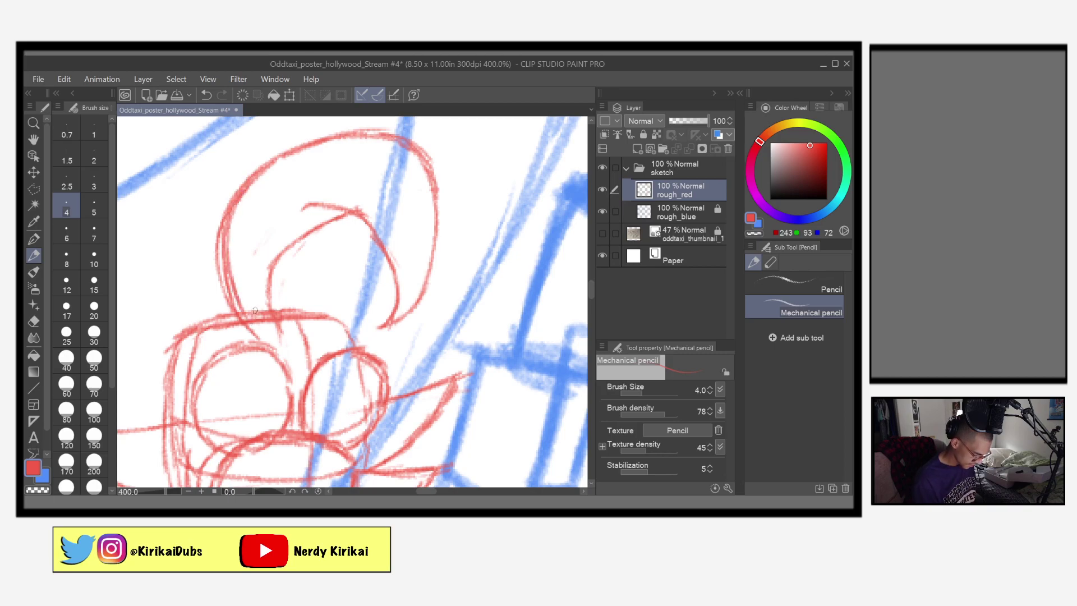
Erase the stray outer lines along the left side of the rounded hair shape with the Hard eraser at size 5
{"action": "key", "text": "e"}
{"action": "left_click", "coordinate": [94, 209]}
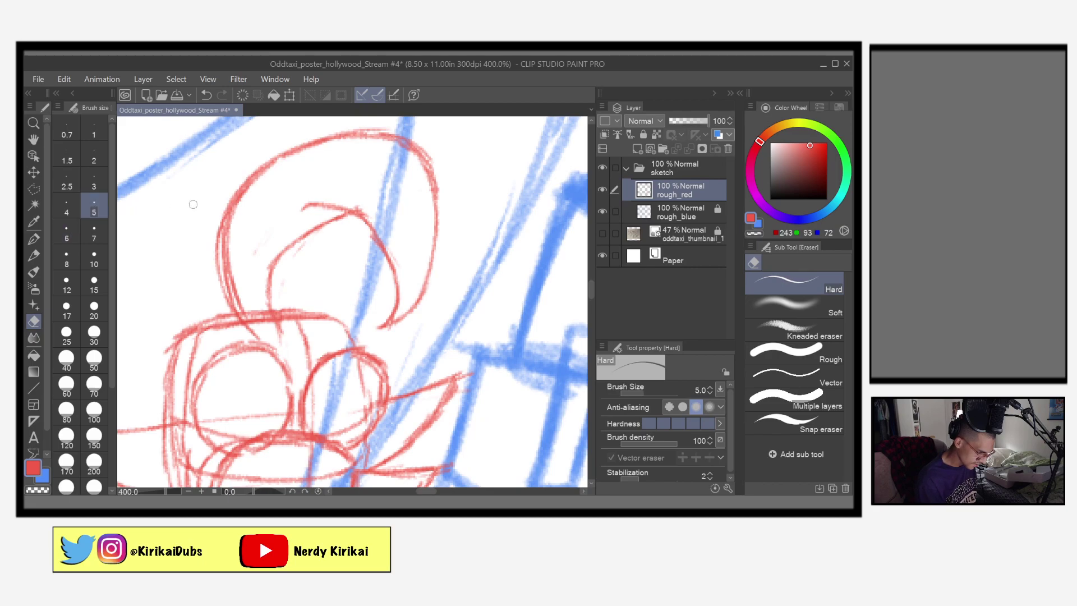
{"action": "mouse_move", "coordinate": [228, 213]}
{"action": "left_mouse_down"}
{"action": "mouse_move", "coordinate": [220, 274]}
{"action": "mouse_move", "coordinate": [237, 315]}
{"action": "mouse_move", "coordinate": [220, 273]}
{"action": "mouse_move", "coordinate": [229, 287]}
{"action": "left_mouse_up"}
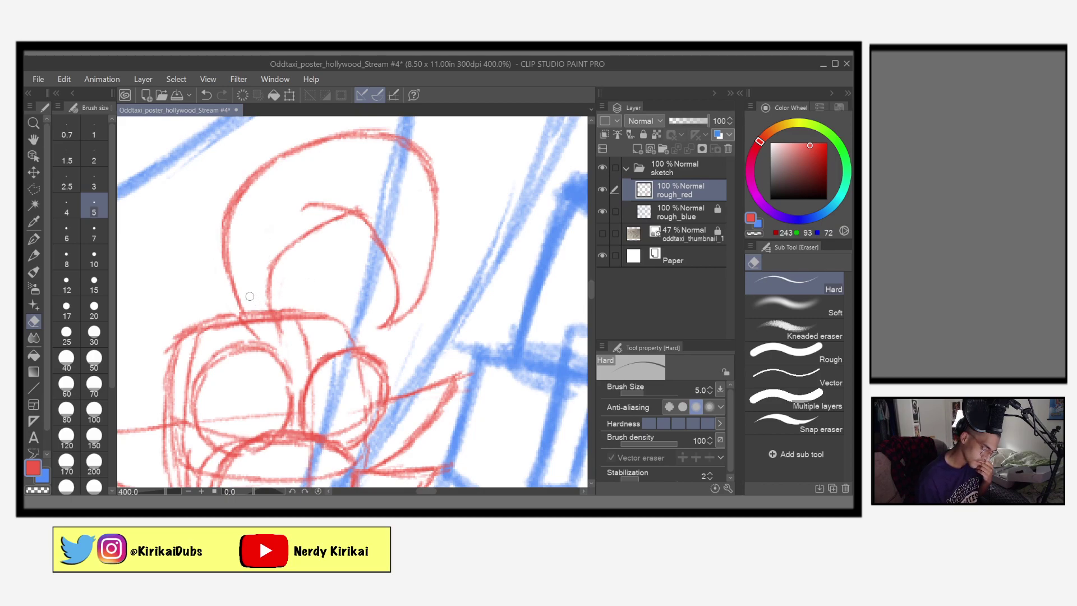
Extend the torso's vertical centre line down to the pelvis and sketch the rib arch below the chest with the Mechanical pencil
{"action": "mouse_move", "coordinate": [429, 421]}
{"action": "left_mouse_down"}
{"action": "mouse_move", "coordinate": [482, 360]}
{"action": "mouse_move", "coordinate": [471, 295]}
{"action": "left_mouse_up"}
{"action": "left_click_drag", "start_coordinate": [467, 383], "coordinate": [498, 313]}
{"action": "left_click_drag", "start_coordinate": [486, 365], "coordinate": [486, 334]}
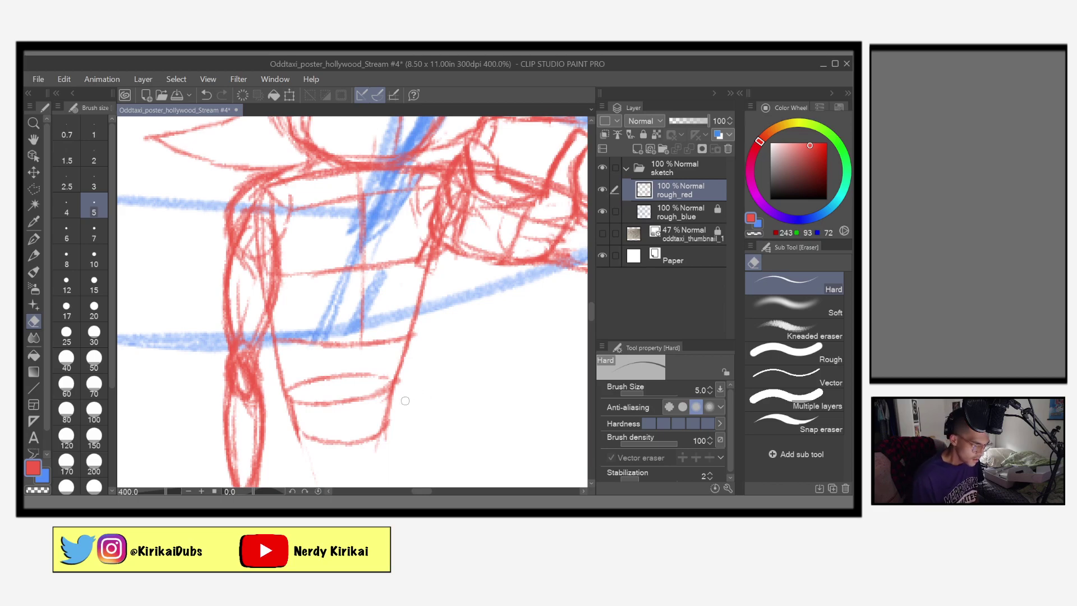
{"action": "left_click", "coordinate": [33, 255]}
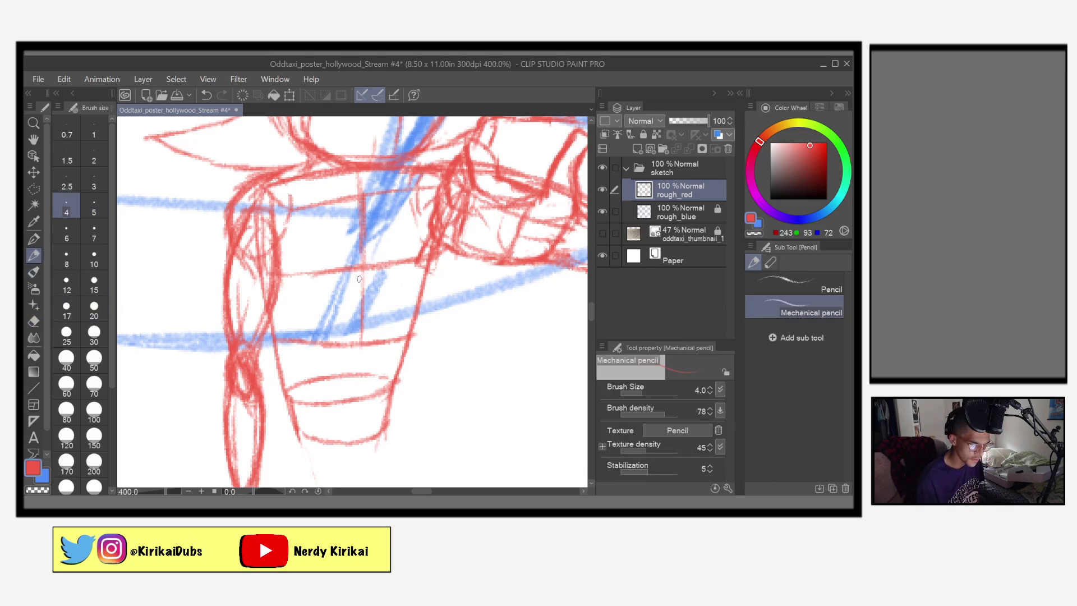
{"action": "left_click_drag", "start_coordinate": [365, 265], "coordinate": [360, 434]}
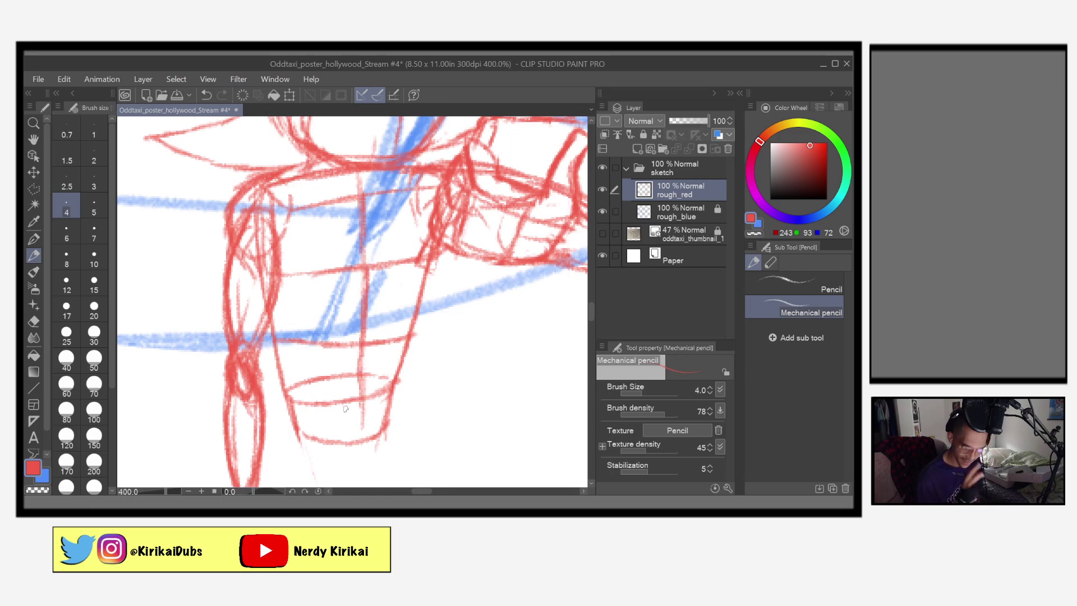
{"action": "mouse_move", "coordinate": [363, 275]}
{"action": "left_mouse_down"}
{"action": "mouse_move", "coordinate": [335, 312]}
{"action": "mouse_move", "coordinate": [363, 266]}
{"action": "mouse_move", "coordinate": [384, 316]}
{"action": "left_mouse_up"}
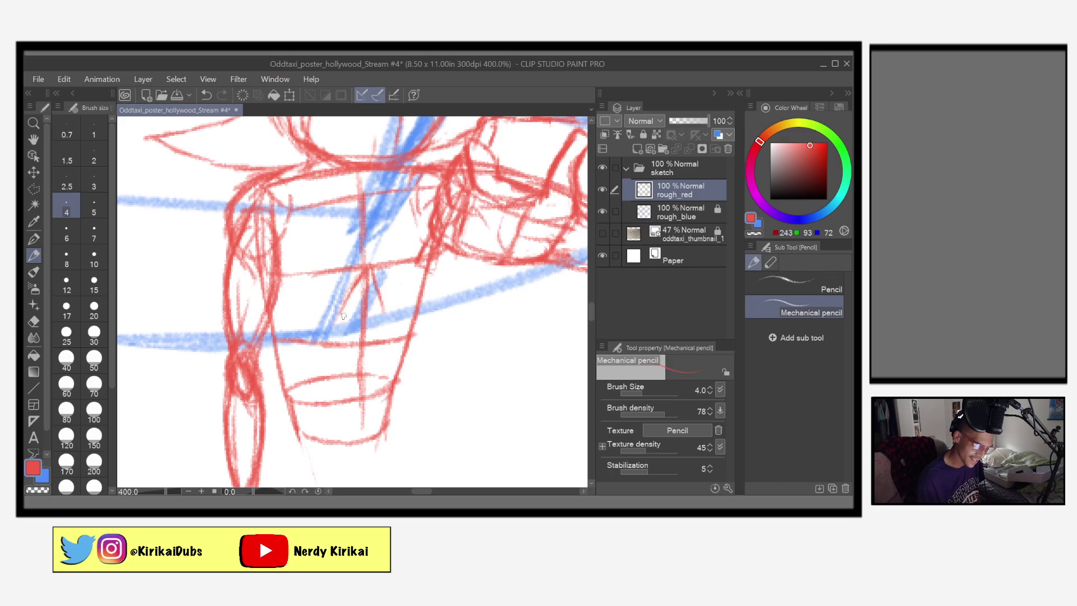
Sketch a vertical abdominal line on each side of the torso's centre line and join them with an upper cross line
{"action": "left_click_drag", "start_coordinate": [337, 314], "coordinate": [340, 415]}
{"action": "left_click_drag", "start_coordinate": [383, 302], "coordinate": [384, 407]}
{"action": "left_click_drag", "start_coordinate": [342, 313], "coordinate": [381, 308]}
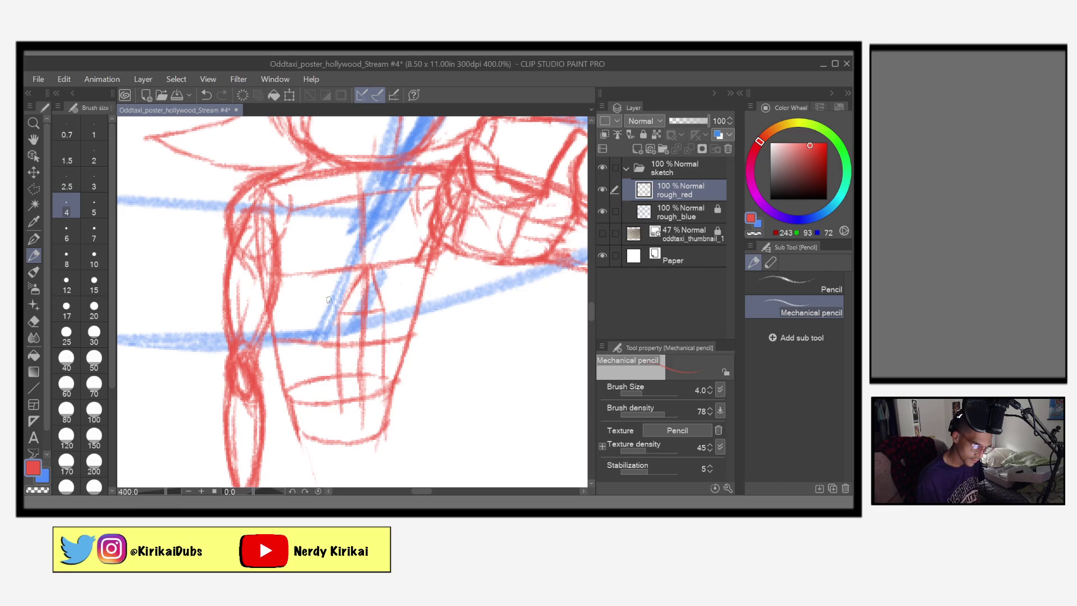
Sketch an inner contour along the torso's side beside the hanging arm and reinforce the waist curve and the opposite side
{"action": "left_click_drag", "start_coordinate": [276, 200], "coordinate": [296, 386]}
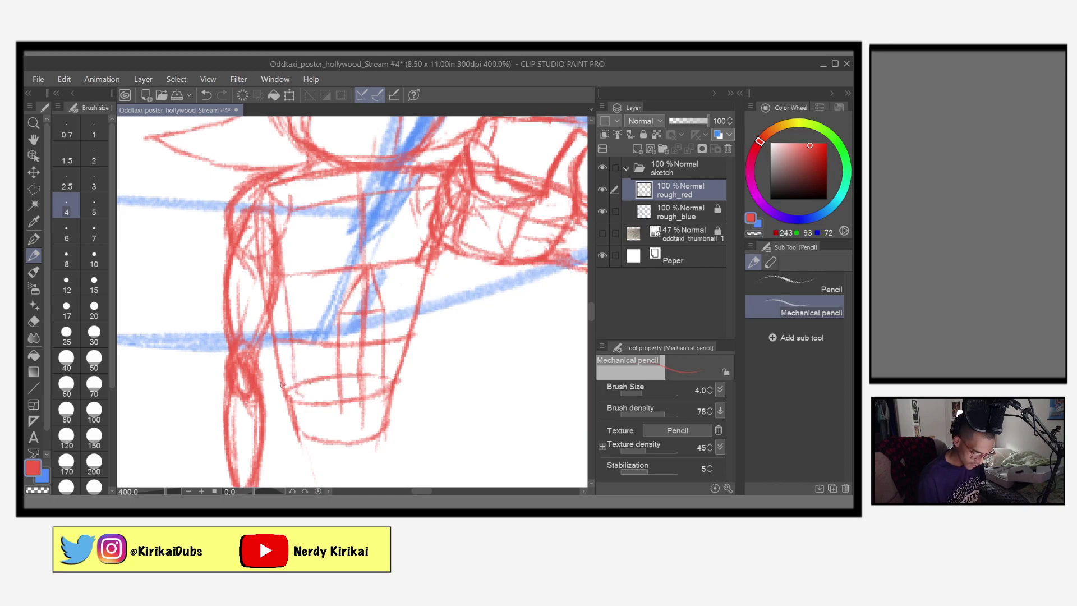
{"action": "left_click_drag", "start_coordinate": [296, 392], "coordinate": [403, 382]}
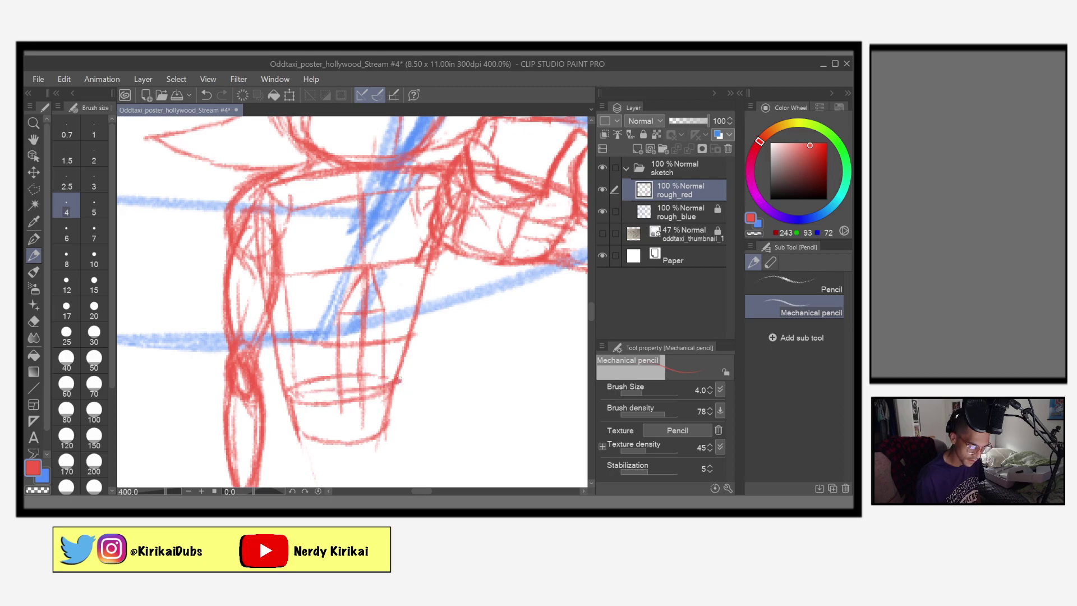
{"action": "left_click_drag", "start_coordinate": [431, 268], "coordinate": [422, 307]}
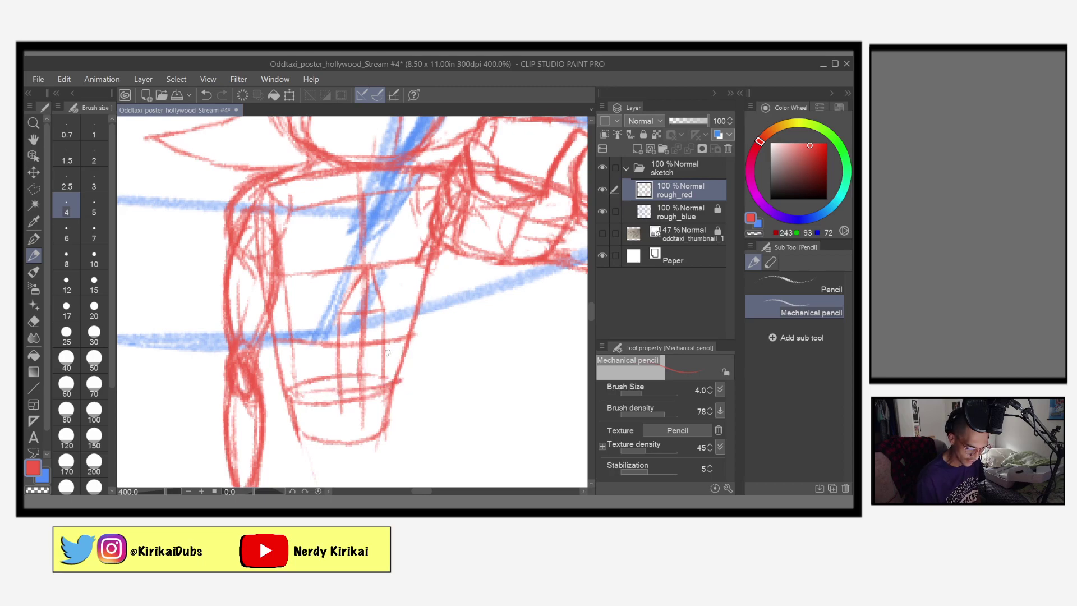
Add a lower cross line between the abdominal lines just above the waist and save the drawing
{"action": "left_click_drag", "start_coordinate": [343, 366], "coordinate": [387, 364]}
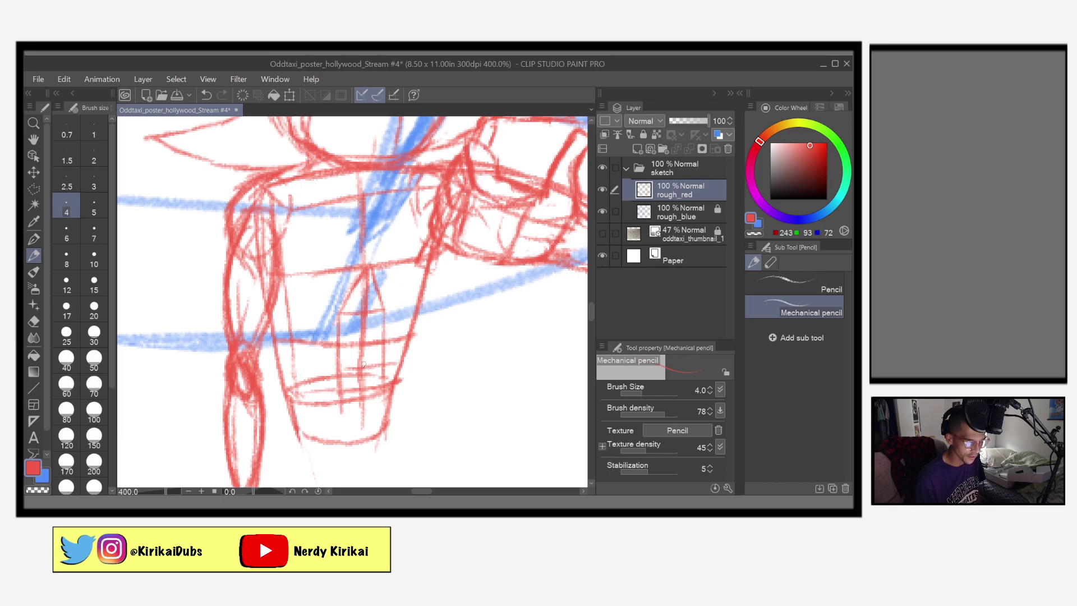
{"action": "mouse_move", "coordinate": [430, 331]}
{"action": "left_mouse_down"}
{"action": "mouse_move", "coordinate": [469, 351]}
{"action": "mouse_move", "coordinate": [501, 403]}
{"action": "left_mouse_up"}
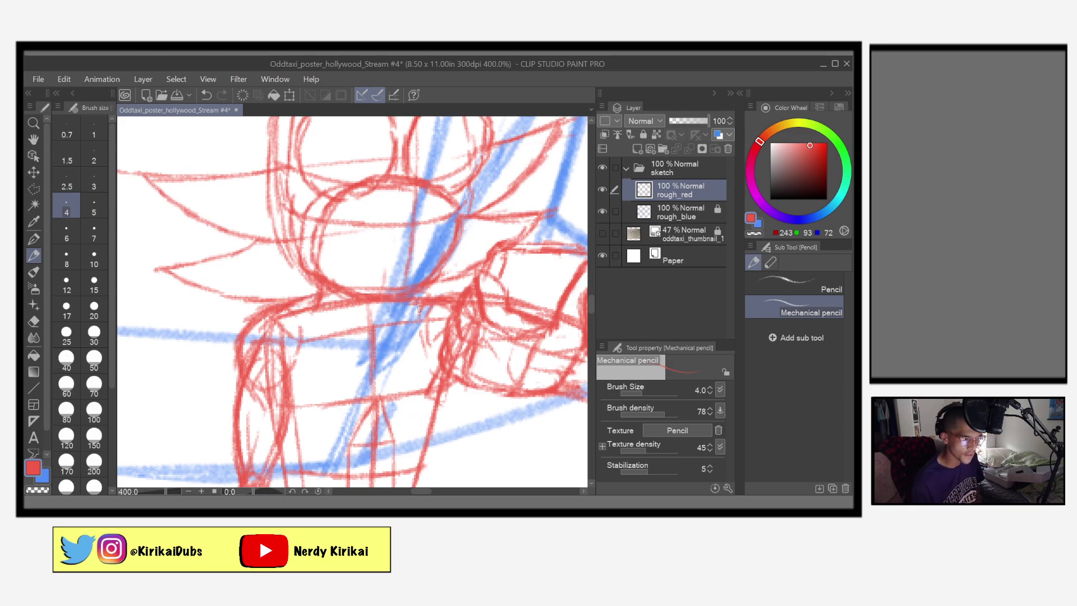
{"action": "key", "text": "ctrl+s"}
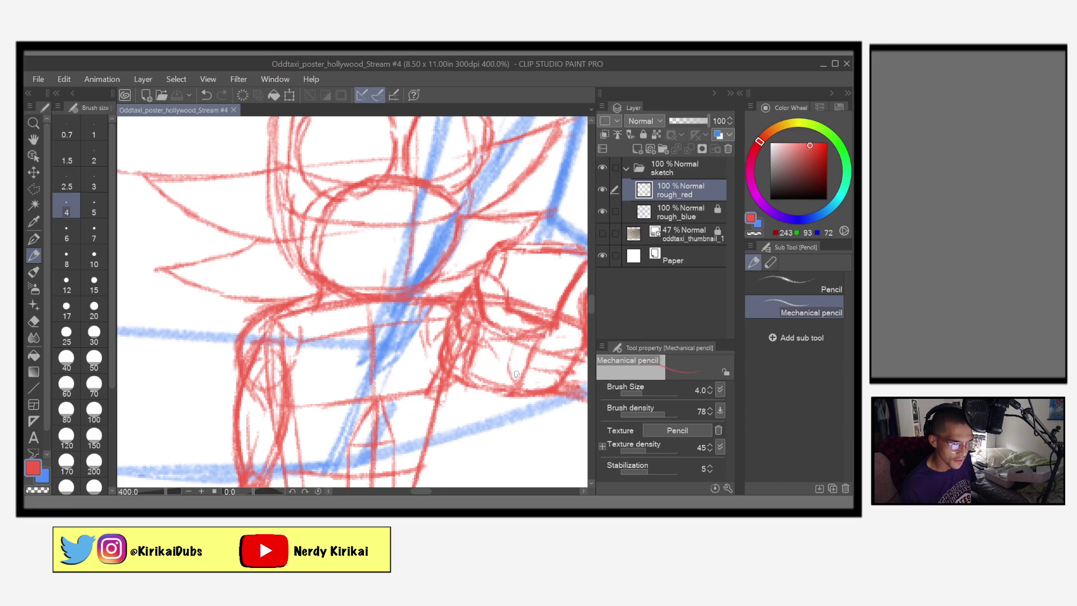
Redraw the head outline with rounder curves around the crown and outside both eyes
{"action": "left_click_drag", "start_coordinate": [513, 376], "coordinate": [502, 422]}
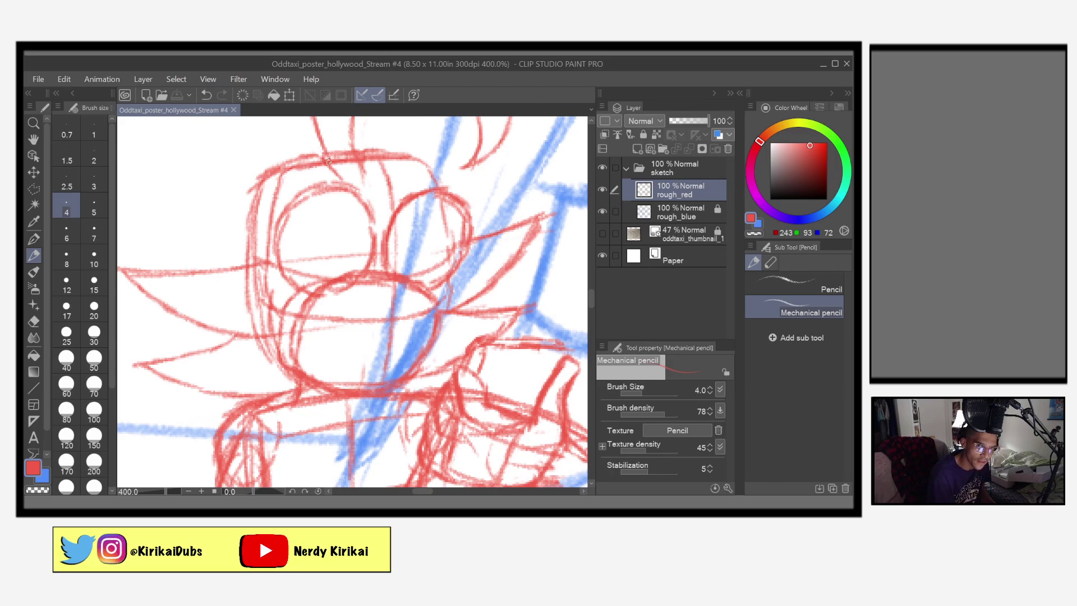
{"action": "mouse_move", "coordinate": [313, 164]}
{"action": "left_mouse_down"}
{"action": "mouse_move", "coordinate": [263, 199]}
{"action": "mouse_move", "coordinate": [238, 259]}
{"action": "mouse_move", "coordinate": [273, 181]}
{"action": "mouse_move", "coordinate": [254, 220]}
{"action": "mouse_move", "coordinate": [301, 166]}
{"action": "mouse_move", "coordinate": [280, 178]}
{"action": "mouse_move", "coordinate": [351, 158]}
{"action": "mouse_move", "coordinate": [318, 165]}
{"action": "left_mouse_up"}
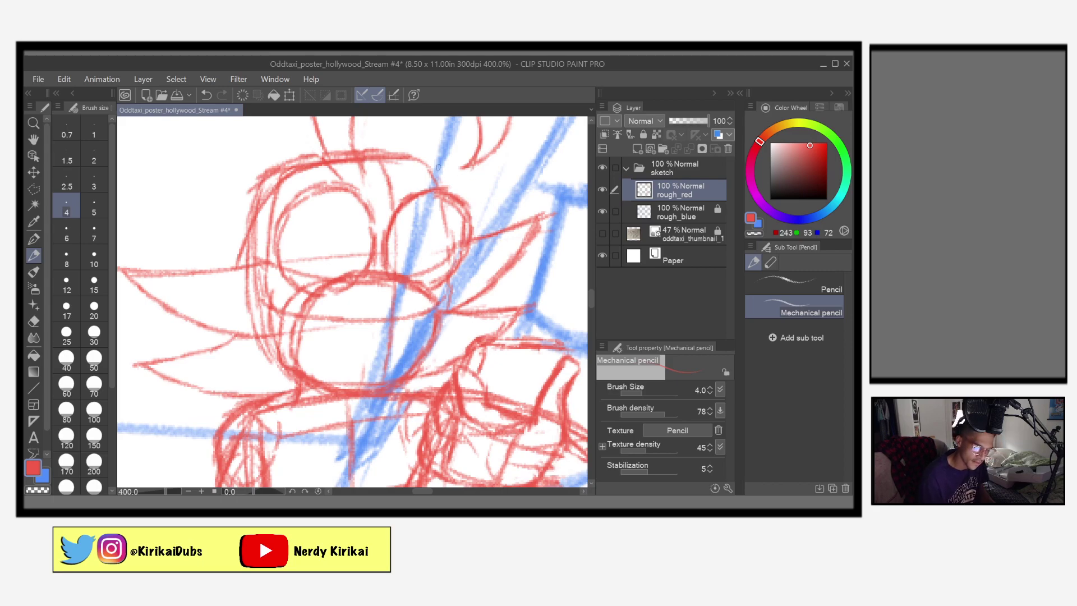
{"action": "mouse_move", "coordinate": [392, 159]}
{"action": "left_mouse_down"}
{"action": "mouse_move", "coordinate": [446, 184]}
{"action": "mouse_move", "coordinate": [466, 240]}
{"action": "left_mouse_up"}
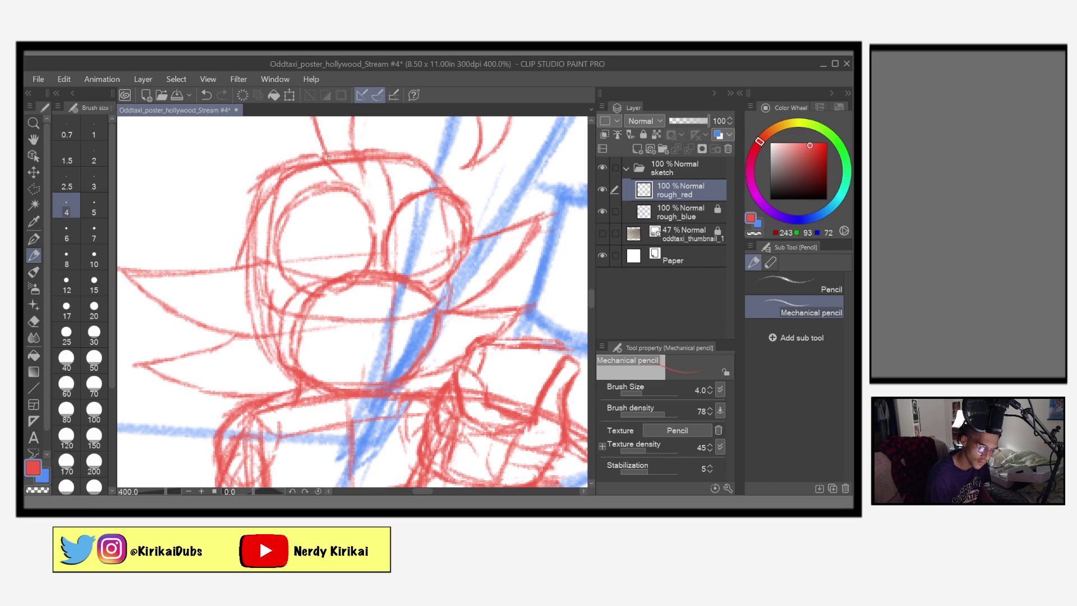
{"action": "mouse_move", "coordinate": [302, 166]}
{"action": "left_mouse_down"}
{"action": "mouse_move", "coordinate": [272, 186]}
{"action": "mouse_move", "coordinate": [236, 252]}
{"action": "mouse_move", "coordinate": [248, 280]}
{"action": "left_mouse_up"}
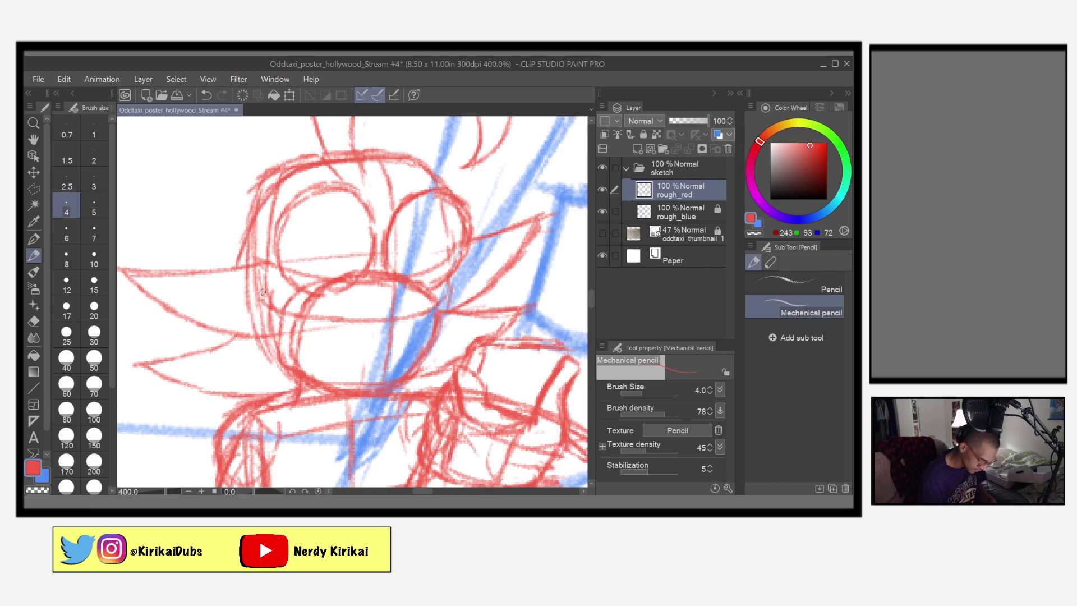
Erase the stray corner lines around the top of the head with the Hard eraser and save the drawing
{"action": "key", "text": "e"}
{"action": "mouse_move", "coordinate": [320, 156]}
{"action": "left_mouse_down"}
{"action": "mouse_move", "coordinate": [266, 171]}
{"action": "mouse_move", "coordinate": [247, 194]}
{"action": "mouse_move", "coordinate": [315, 157]}
{"action": "mouse_move", "coordinate": [258, 187]}
{"action": "mouse_move", "coordinate": [270, 178]}
{"action": "mouse_move", "coordinate": [242, 218]}
{"action": "mouse_move", "coordinate": [297, 162]}
{"action": "left_mouse_up"}
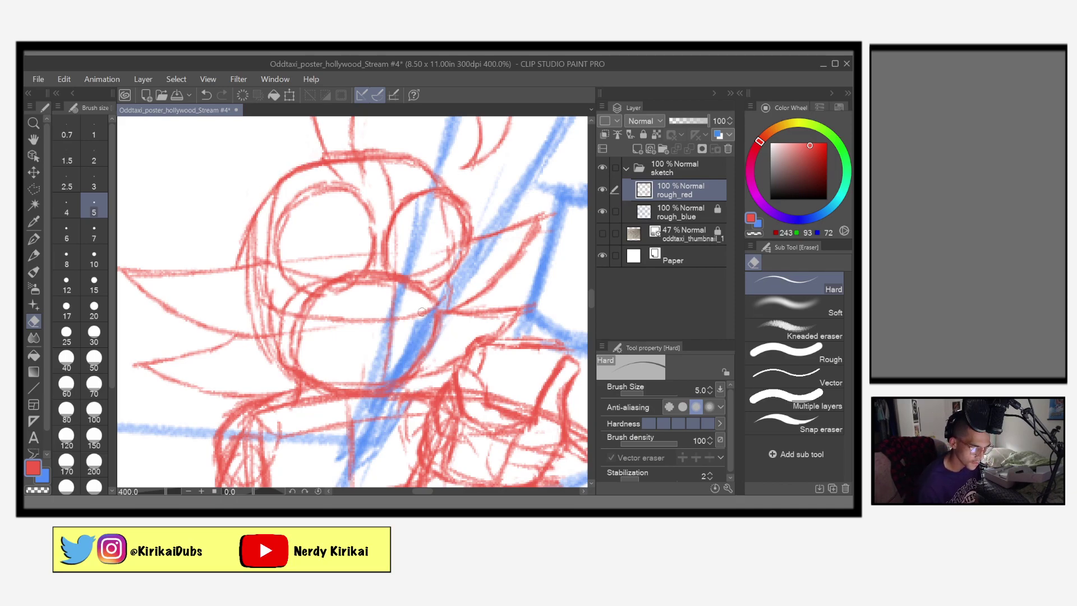
{"action": "mouse_move", "coordinate": [389, 138]}
{"action": "left_mouse_down"}
{"action": "mouse_move", "coordinate": [375, 150]}
{"action": "mouse_move", "coordinate": [387, 150]}
{"action": "mouse_move", "coordinate": [369, 147]}
{"action": "left_mouse_up"}
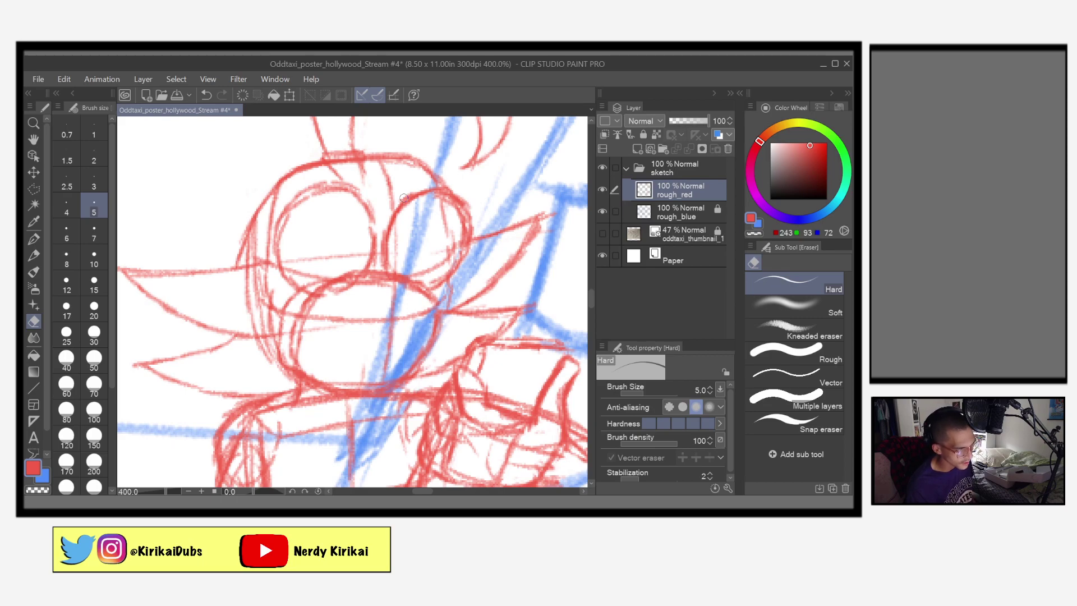
{"action": "key", "text": "ctrl+s"}
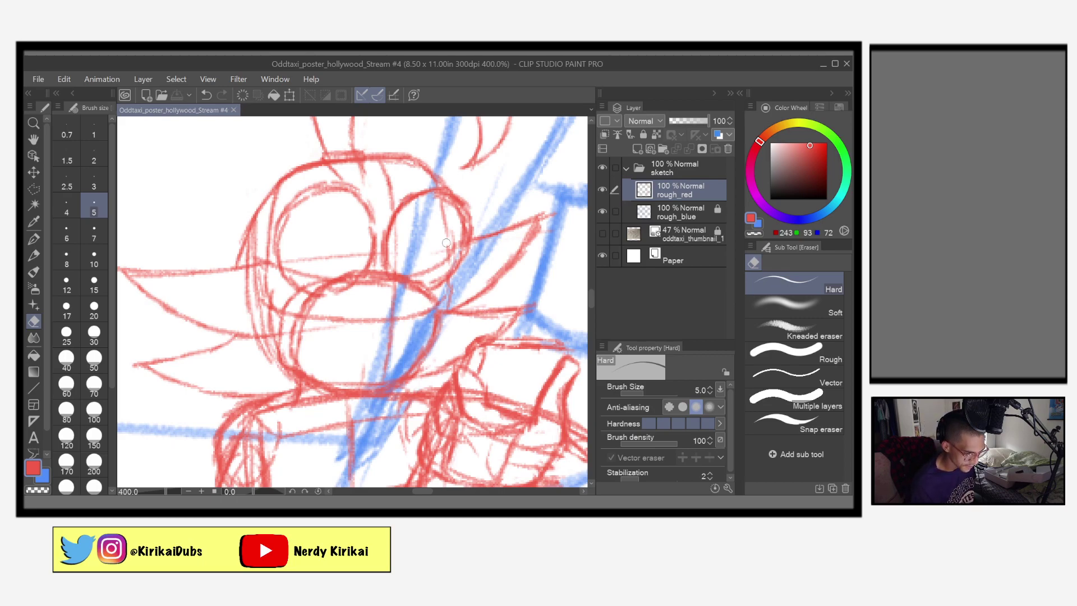
Erase the construction lines inside both eye circles with the Hard eraser at size 6
{"action": "left_click", "coordinate": [66, 232]}
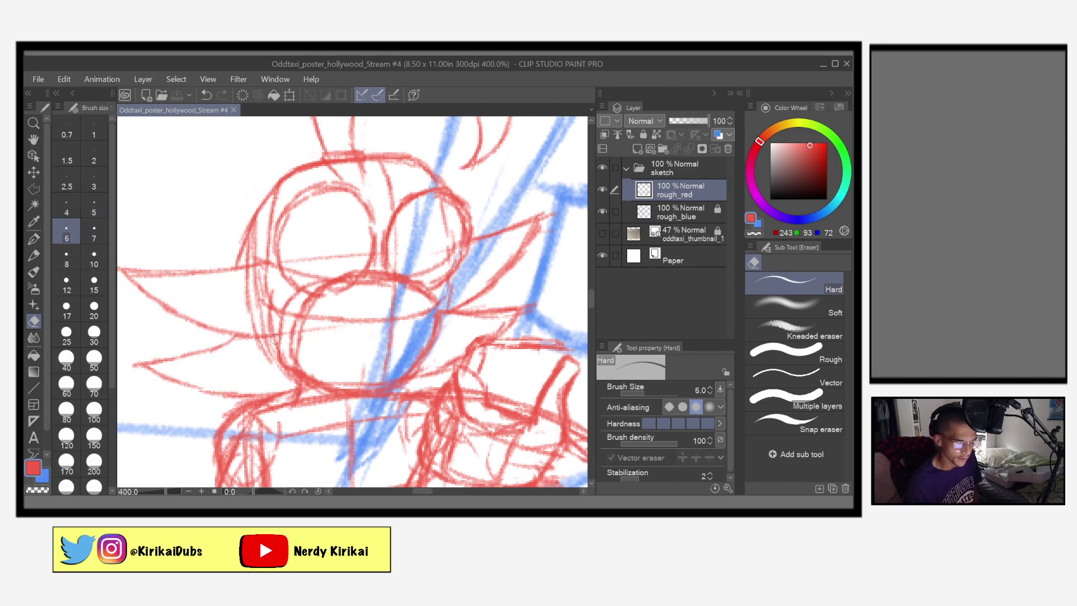
{"action": "mouse_move", "coordinate": [440, 205]}
{"action": "left_mouse_down"}
{"action": "mouse_move", "coordinate": [453, 250]}
{"action": "mouse_move", "coordinate": [442, 269]}
{"action": "mouse_move", "coordinate": [416, 273]}
{"action": "mouse_move", "coordinate": [397, 253]}
{"action": "mouse_move", "coordinate": [405, 219]}
{"action": "mouse_move", "coordinate": [415, 243]}
{"action": "mouse_move", "coordinate": [290, 262]}
{"action": "left_mouse_up"}
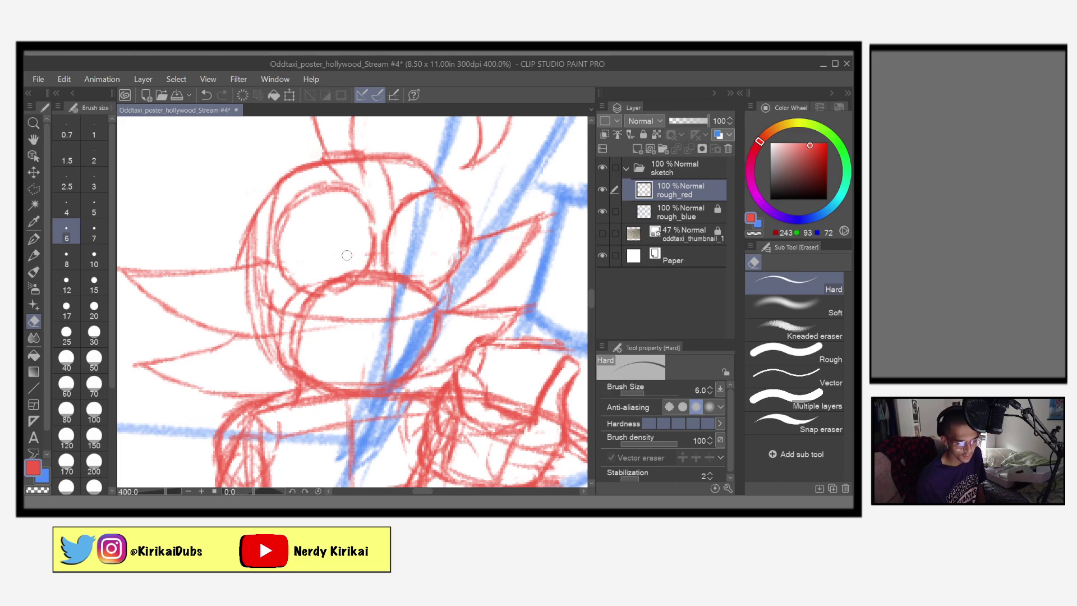
Reinforce the head outline from the crown down past the smaller eye with the Mechanical pencil, saving the drawing along the way
{"action": "mouse_move", "coordinate": [454, 352]}
{"action": "left_mouse_down"}
{"action": "mouse_move", "coordinate": [516, 308]}
{"action": "mouse_move", "coordinate": [409, 371]}
{"action": "left_mouse_up"}
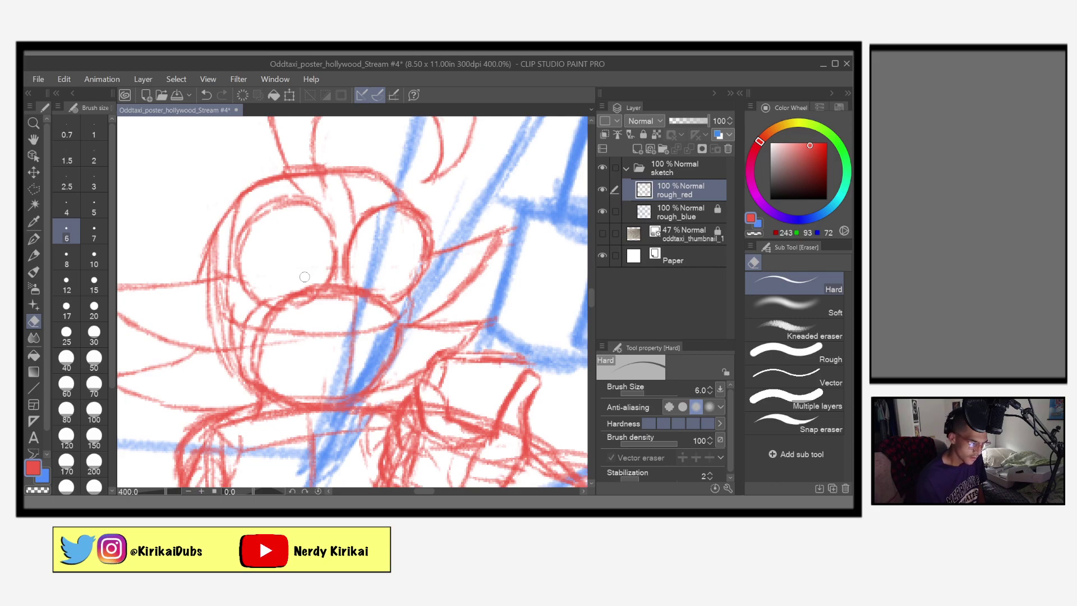
{"action": "left_click", "coordinate": [34, 257]}
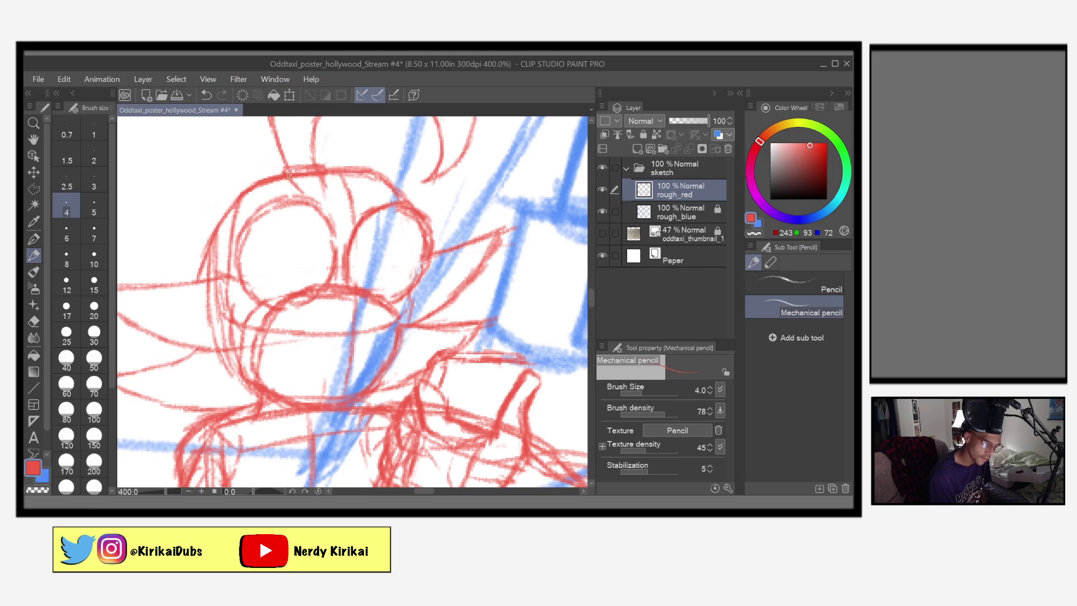
{"action": "mouse_move", "coordinate": [299, 178]}
{"action": "left_mouse_down"}
{"action": "mouse_move", "coordinate": [378, 174]}
{"action": "mouse_move", "coordinate": [350, 174]}
{"action": "mouse_move", "coordinate": [391, 183]}
{"action": "mouse_move", "coordinate": [377, 188]}
{"action": "mouse_move", "coordinate": [392, 199]}
{"action": "mouse_move", "coordinate": [398, 176]}
{"action": "mouse_move", "coordinate": [370, 171]}
{"action": "mouse_move", "coordinate": [388, 169]}
{"action": "mouse_move", "coordinate": [367, 175]}
{"action": "mouse_move", "coordinate": [417, 193]}
{"action": "left_mouse_up"}
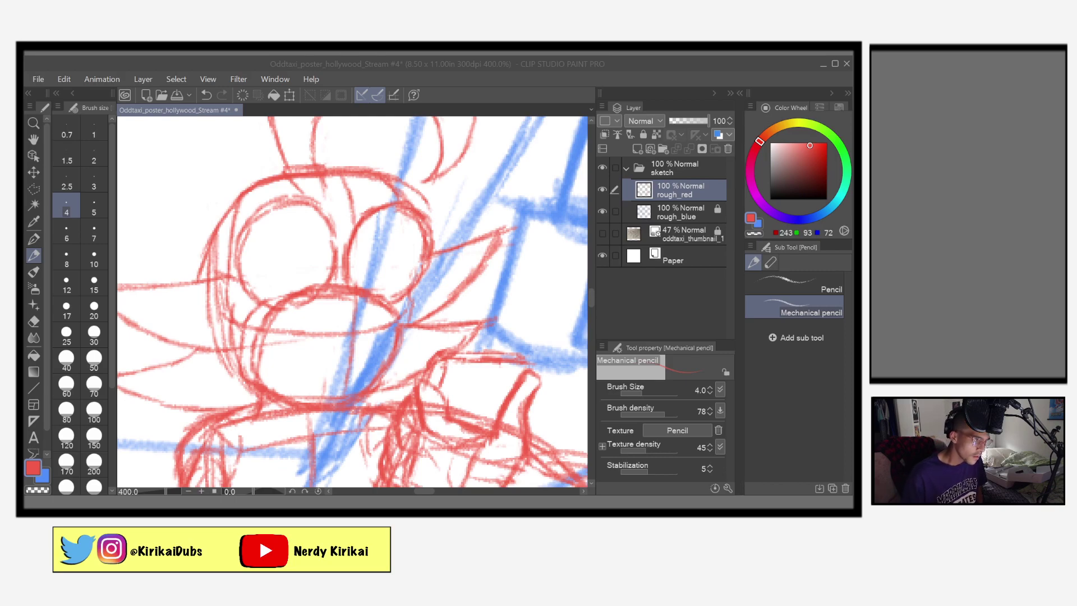
{"action": "left_click", "coordinate": [404, 182]}
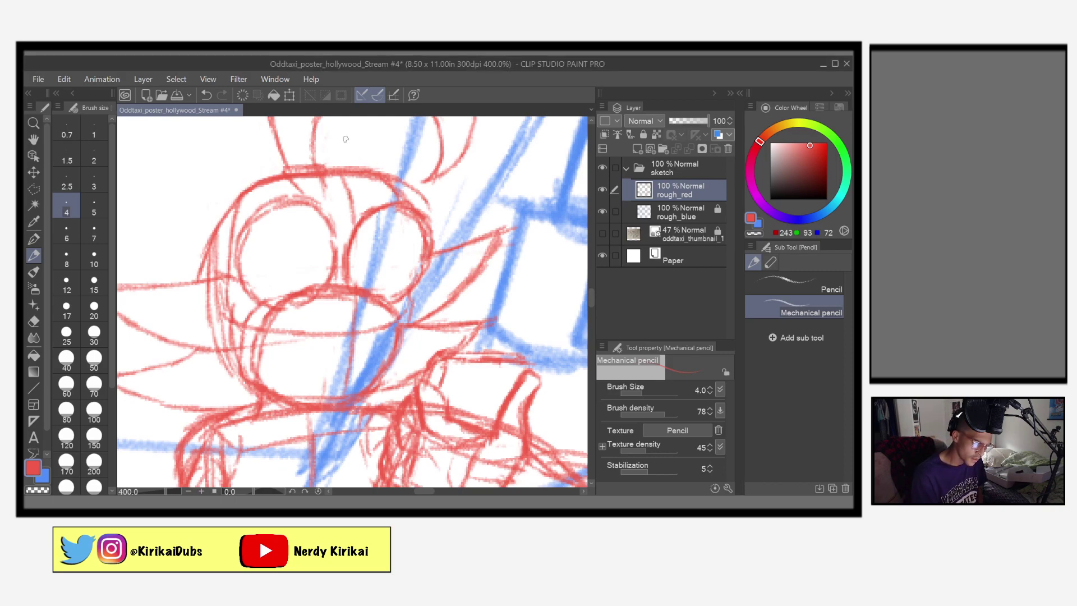
{"action": "key", "text": "ctrl+s"}
{"action": "mouse_move", "coordinate": [397, 177]}
{"action": "left_mouse_down"}
{"action": "mouse_move", "coordinate": [427, 203]}
{"action": "mouse_move", "coordinate": [448, 257]}
{"action": "left_mouse_up"}
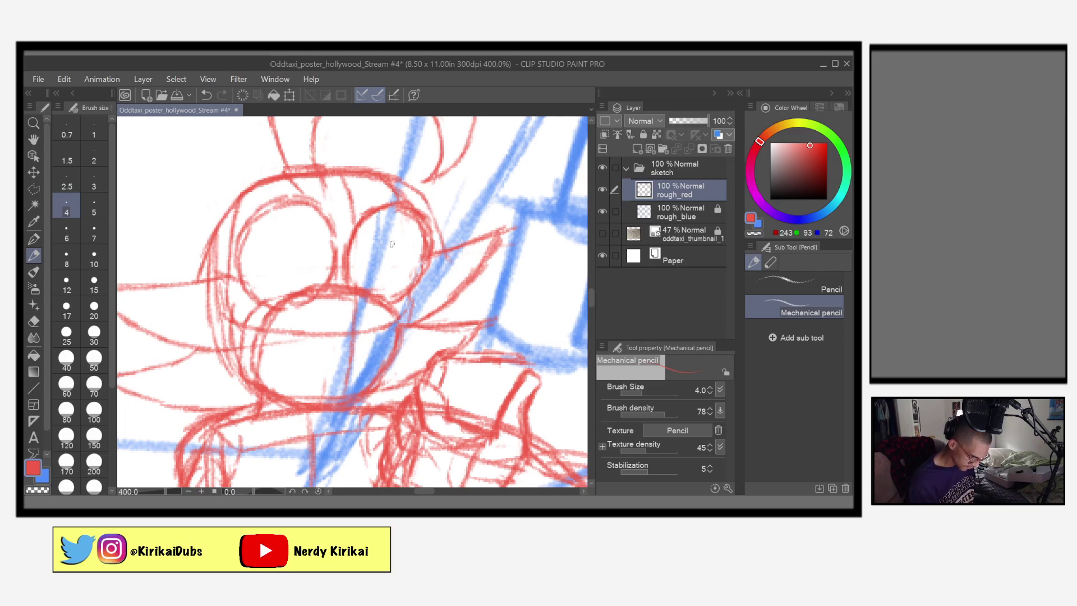
Flip the canvas view horizontally, touch up the outline above the smaller eye and erase the excess line outside it
{"action": "key", "text": "h"}
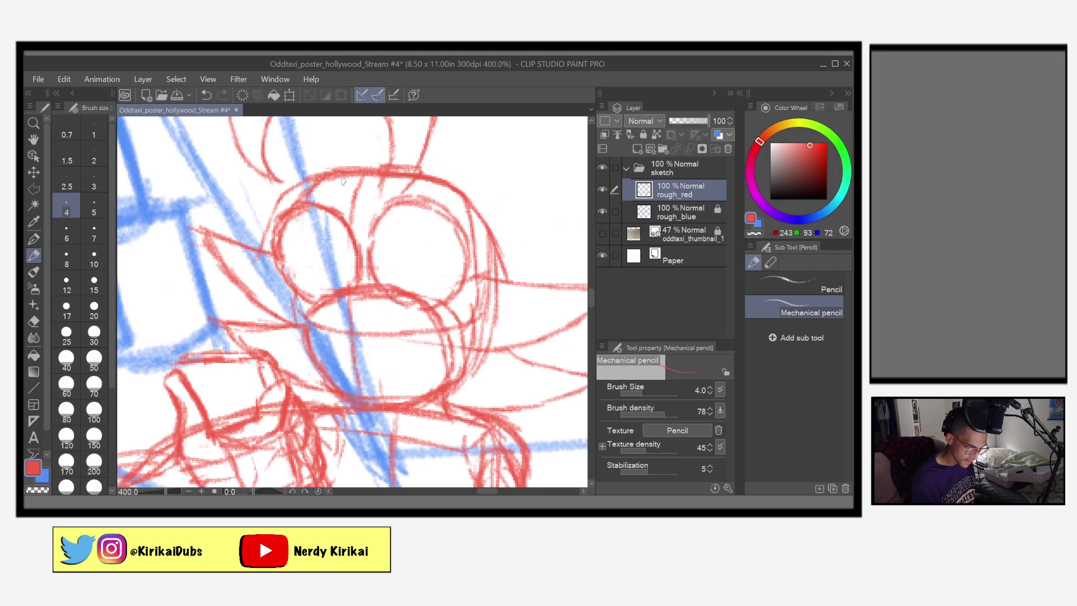
{"action": "left_click_drag", "start_coordinate": [312, 183], "coordinate": [291, 198]}
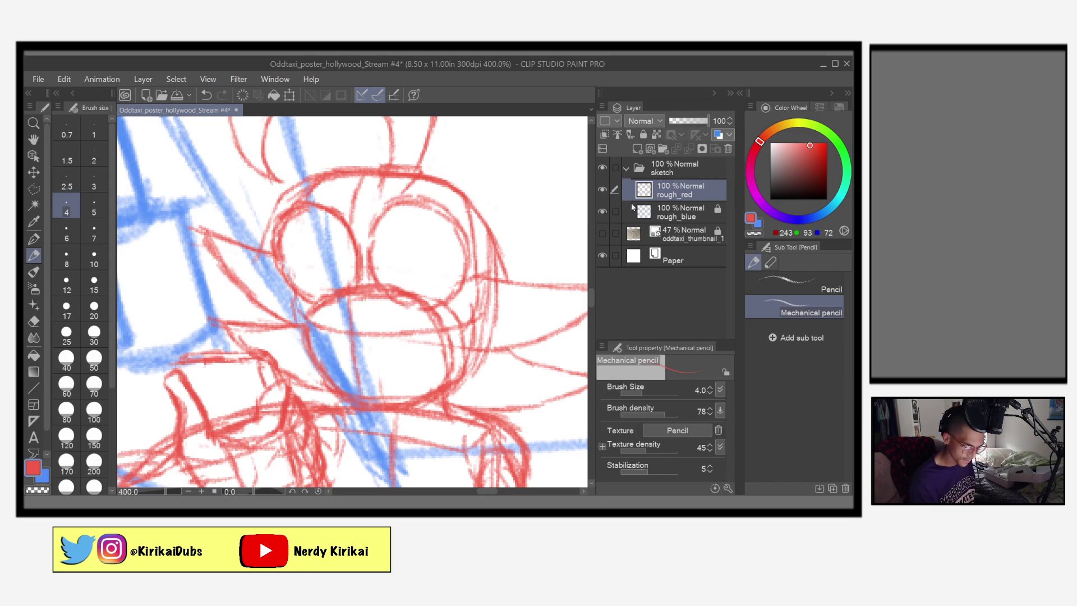
{"action": "key", "text": "e"}
{"action": "mouse_move", "coordinate": [306, 185]}
{"action": "left_mouse_down"}
{"action": "mouse_move", "coordinate": [283, 197]}
{"action": "mouse_move", "coordinate": [261, 252]}
{"action": "left_mouse_up"}
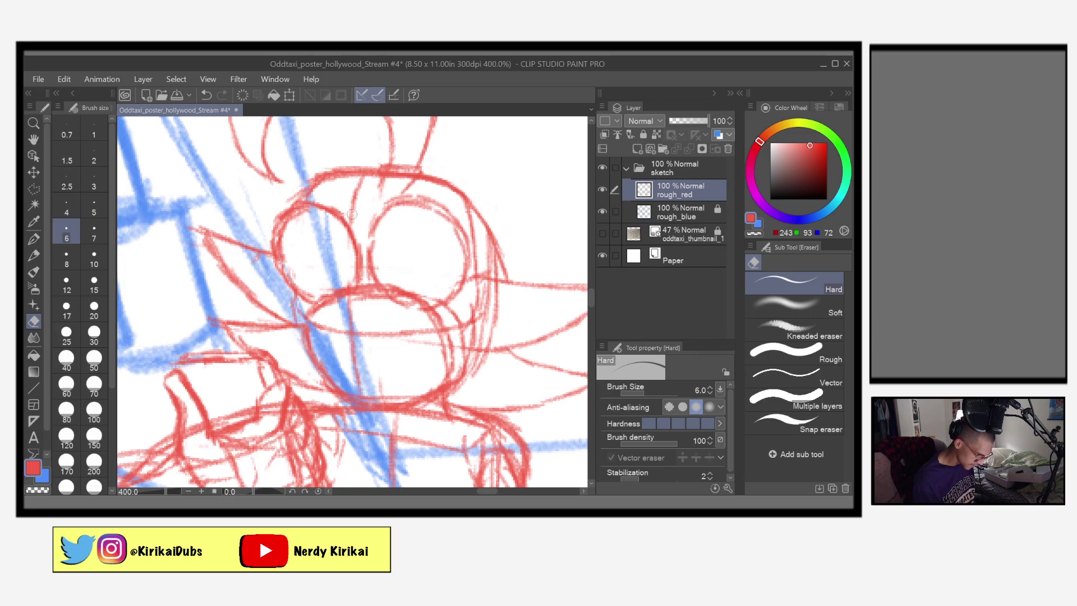
Sketch a short contour along the outer edge of the smaller eye, erase the stray marks above it and save the drawing
{"action": "key", "text": "p"}
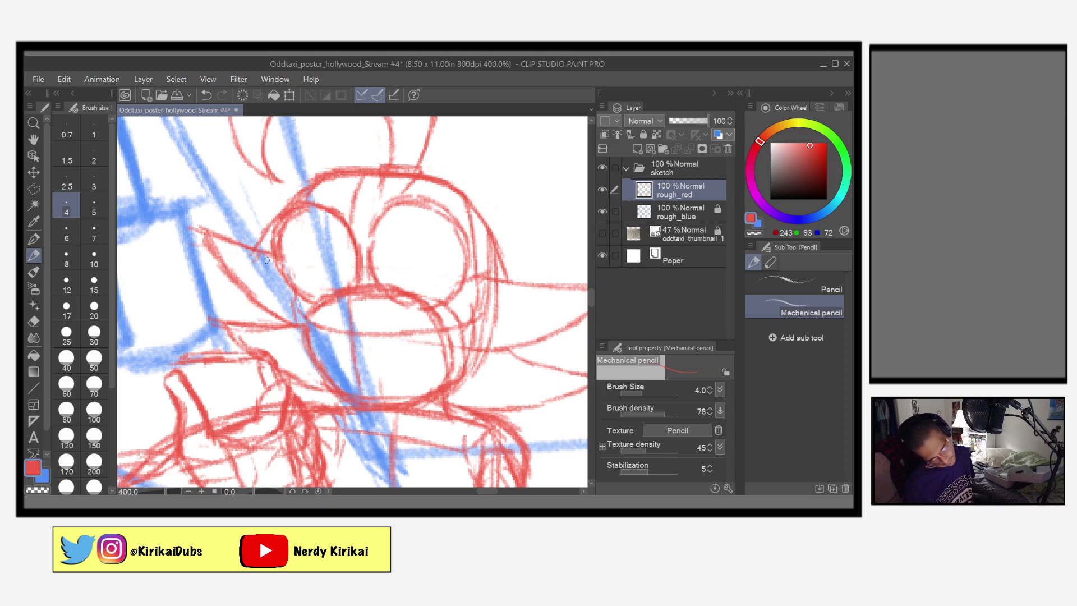
{"action": "left_click_drag", "start_coordinate": [272, 227], "coordinate": [250, 268]}
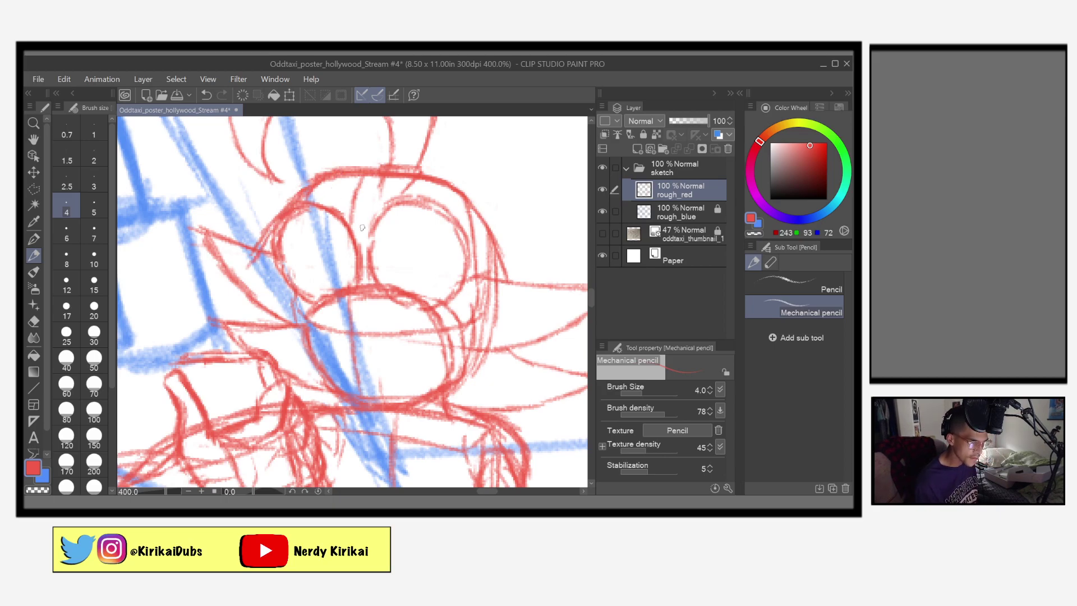
{"action": "key", "text": "e"}
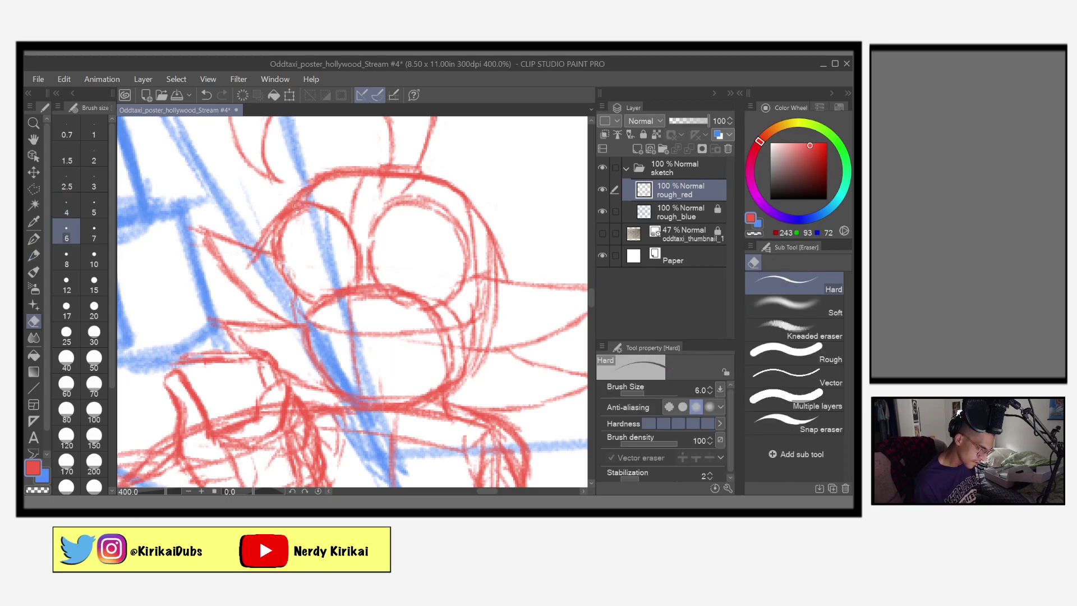
{"action": "mouse_move", "coordinate": [287, 200]}
{"action": "left_mouse_down"}
{"action": "mouse_move", "coordinate": [254, 244]}
{"action": "mouse_move", "coordinate": [300, 188]}
{"action": "left_mouse_up"}
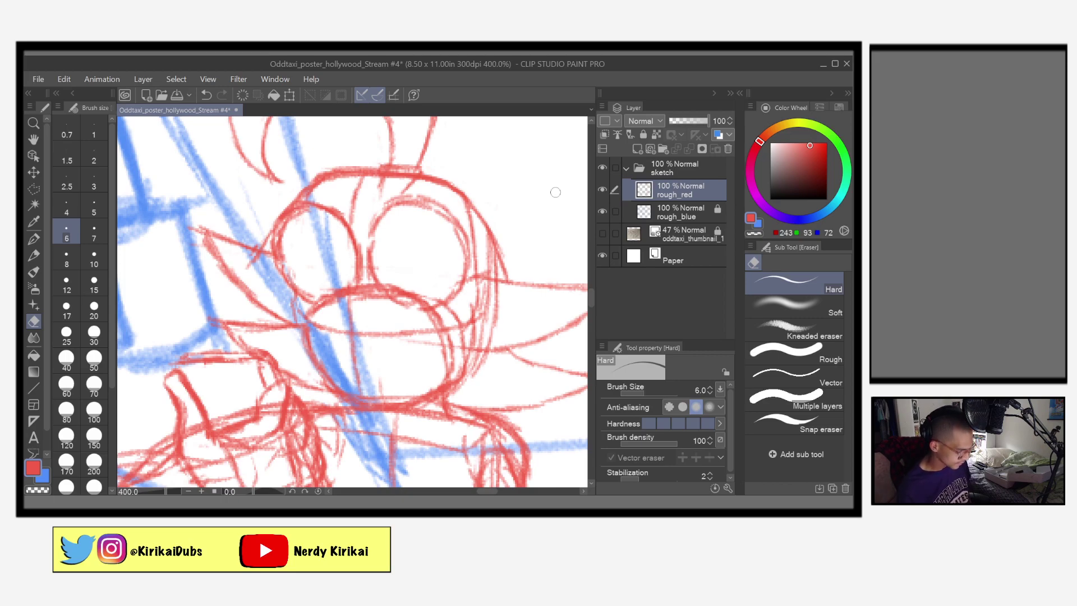
{"action": "key", "text": "ctrl+s"}
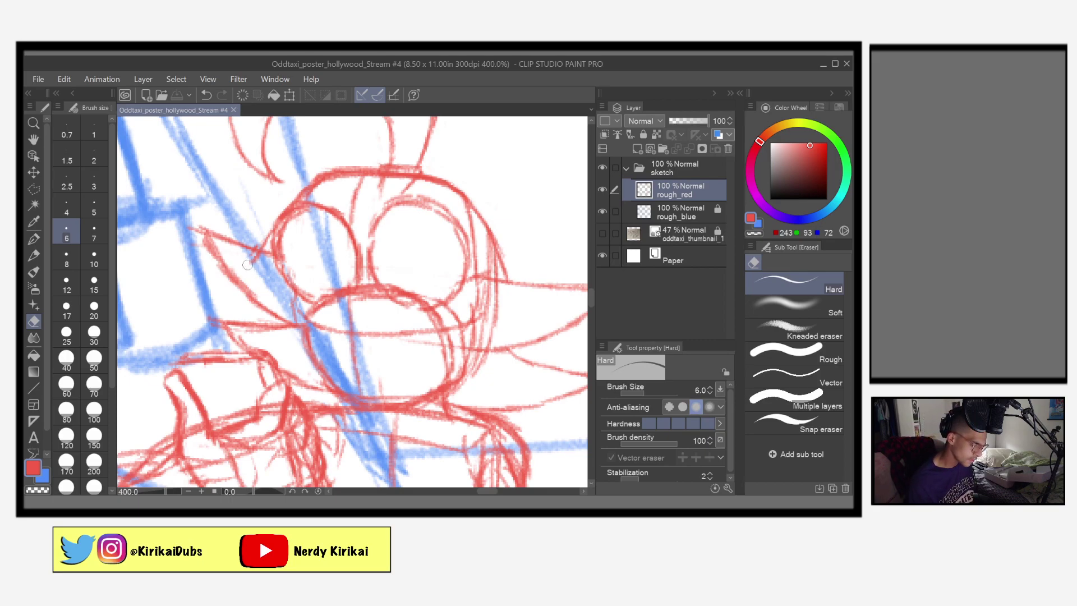
Erase the upper pointed spike beside the smaller eye with the Hard eraser at size 6
{"action": "mouse_move", "coordinate": [254, 258]}
{"action": "left_mouse_down"}
{"action": "mouse_move", "coordinate": [194, 232]}
{"action": "mouse_move", "coordinate": [192, 222]}
{"action": "mouse_move", "coordinate": [198, 234]}
{"action": "left_mouse_up"}
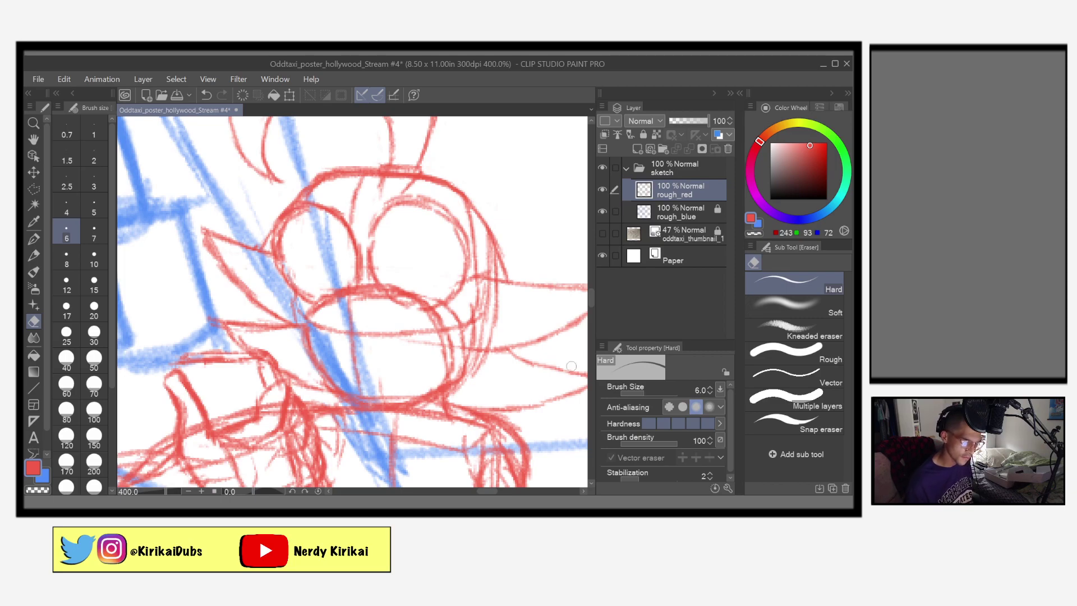
{"action": "mouse_move", "coordinate": [209, 227]}
{"action": "left_mouse_down"}
{"action": "mouse_move", "coordinate": [209, 250]}
{"action": "mouse_move", "coordinate": [202, 224]}
{"action": "mouse_move", "coordinate": [222, 247]}
{"action": "mouse_move", "coordinate": [240, 235]}
{"action": "mouse_move", "coordinate": [267, 257]}
{"action": "mouse_move", "coordinate": [223, 234]}
{"action": "mouse_move", "coordinate": [221, 266]}
{"action": "mouse_move", "coordinate": [284, 318]}
{"action": "left_mouse_up"}
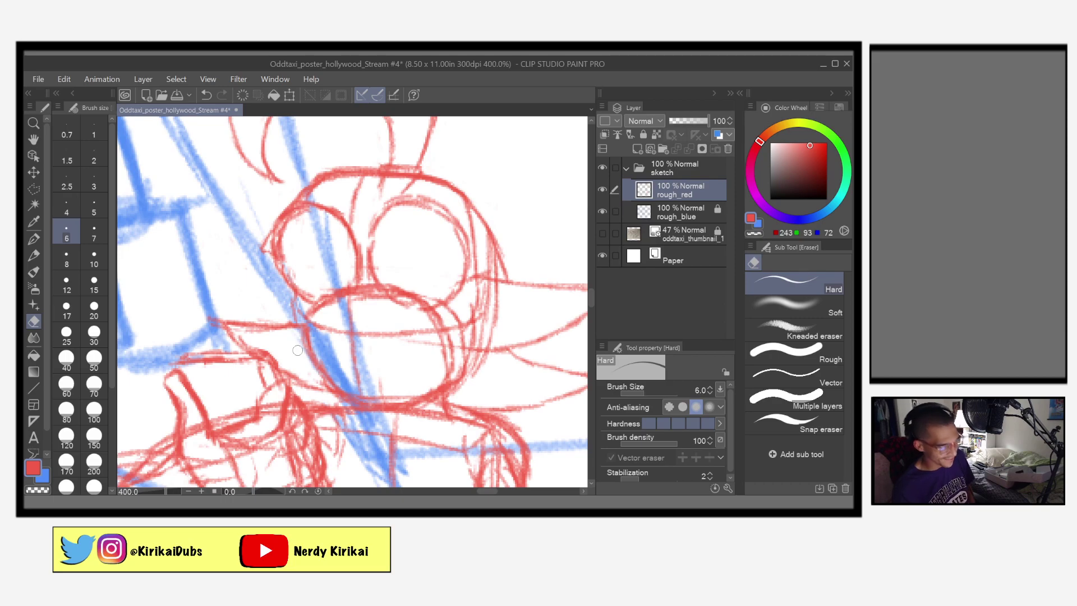
Save the drawing and try a long guide line from the upper cheek tuft across the face with the Mechanical pencil
{"action": "key", "text": "p"}
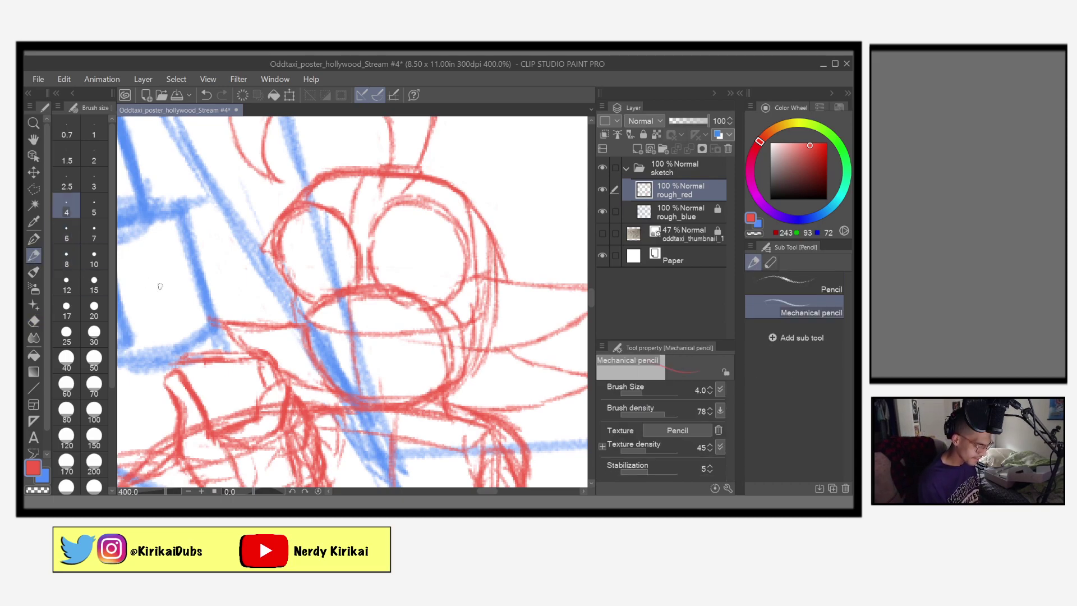
{"action": "key", "text": "ctrl+s"}
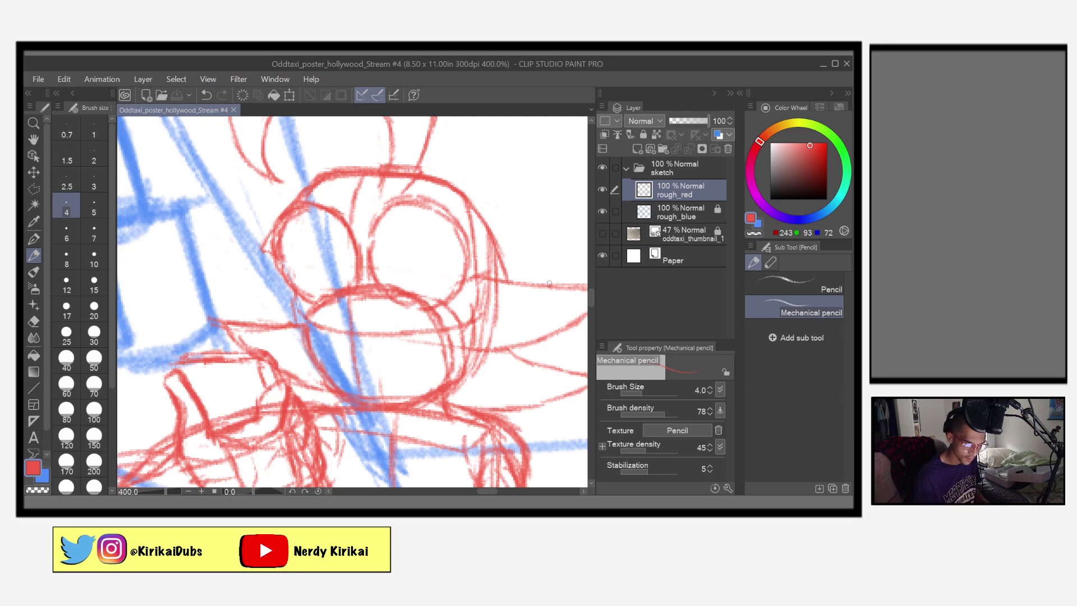
{"action": "left_click_drag", "start_coordinate": [507, 389], "coordinate": [449, 390]}
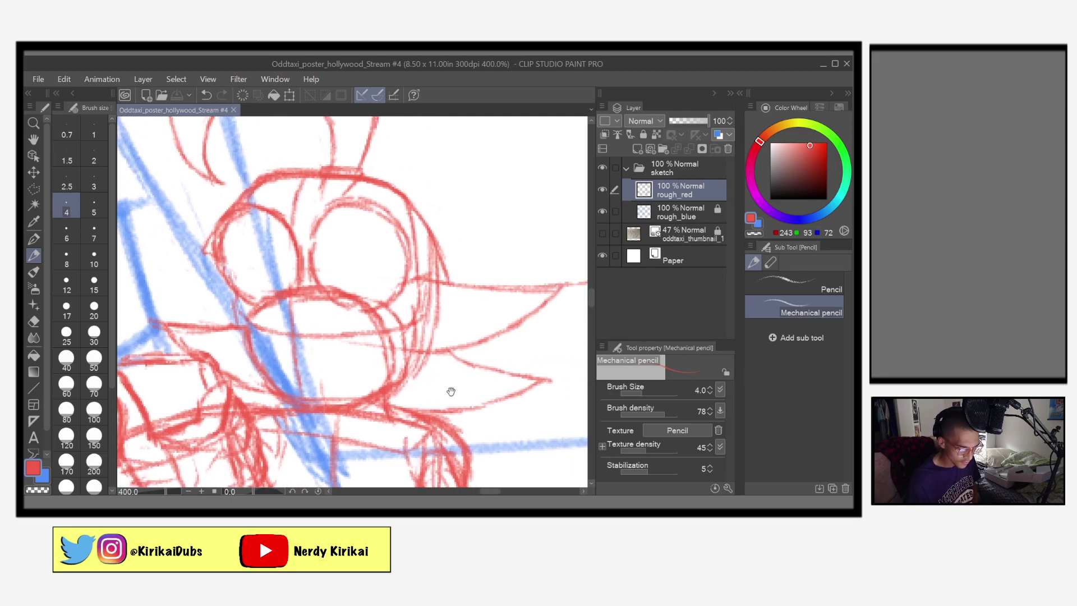
{"action": "left_click_drag", "start_coordinate": [563, 284], "coordinate": [118, 257]}
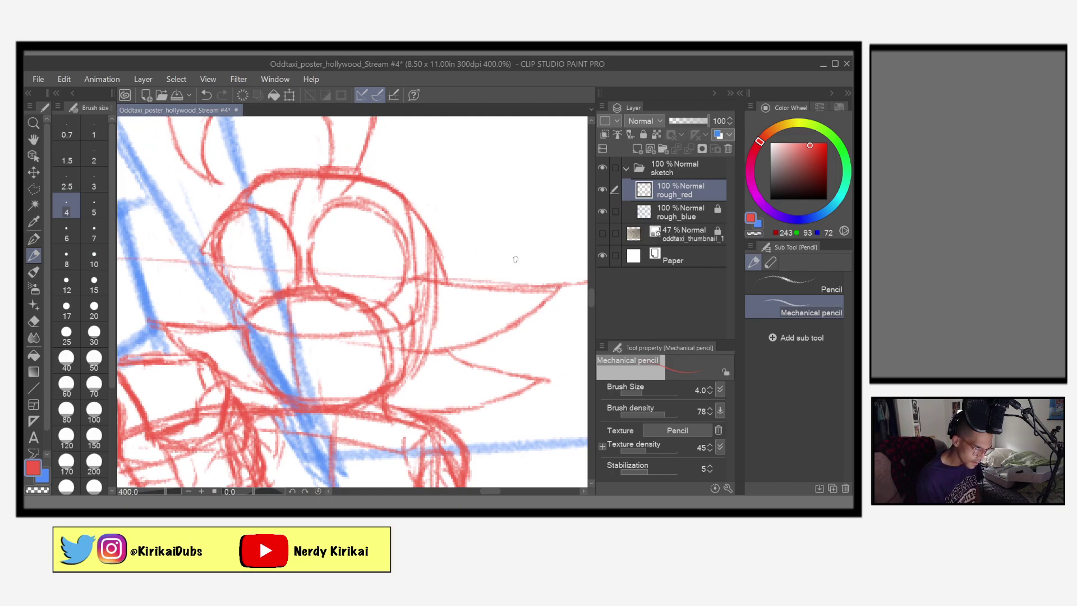
{"action": "key", "text": "ctrl+a"}
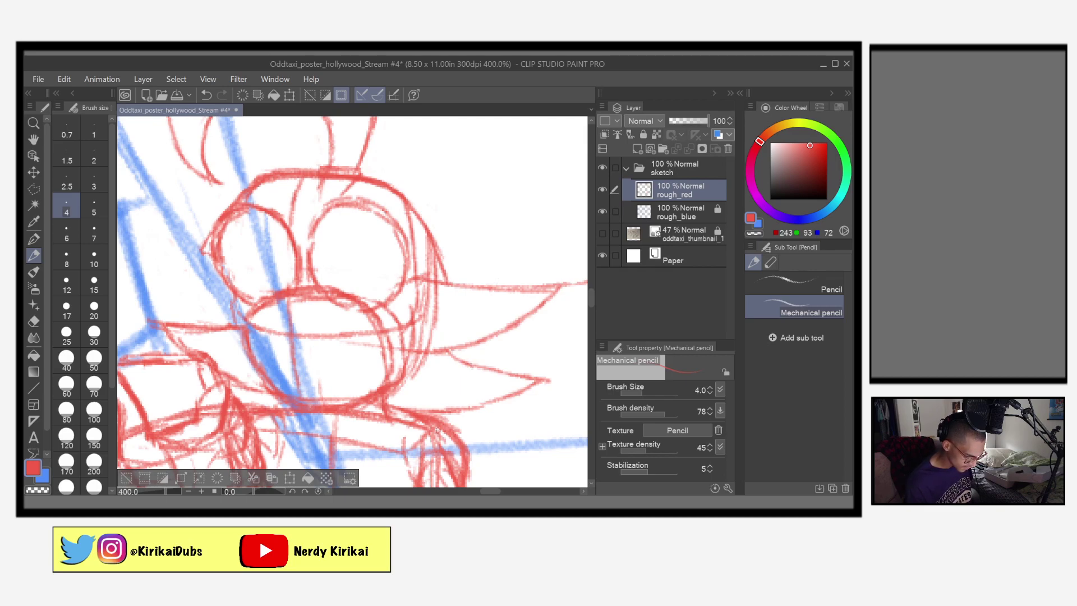
{"action": "scroll", "coordinate": [463, 449], "scroll_direction": "down", "scroll_amount": 2}
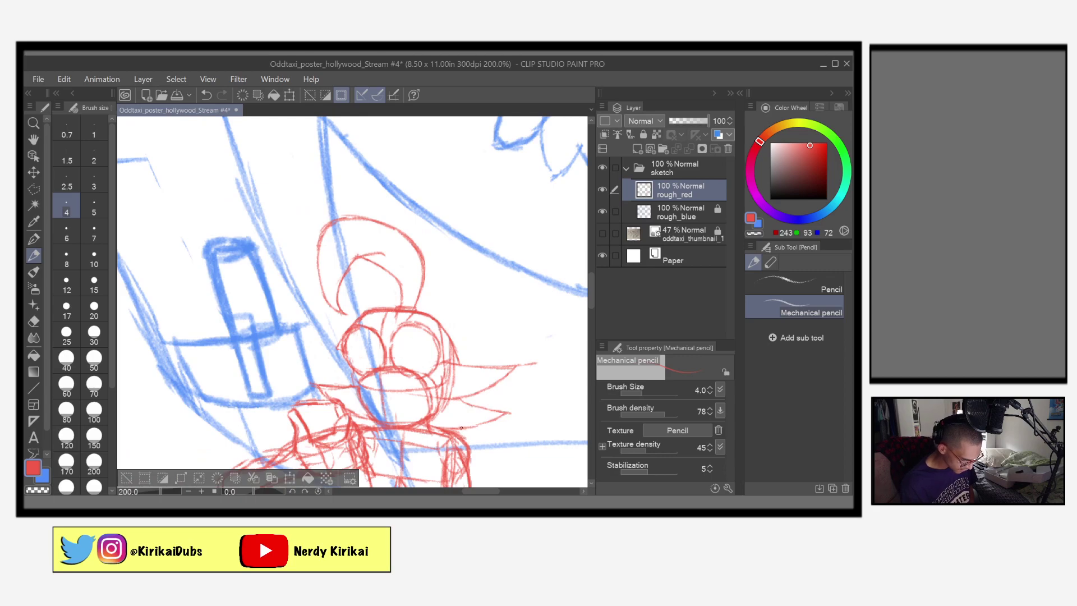
{"action": "scroll", "coordinate": [461, 428], "scroll_direction": "up", "scroll_amount": 2}
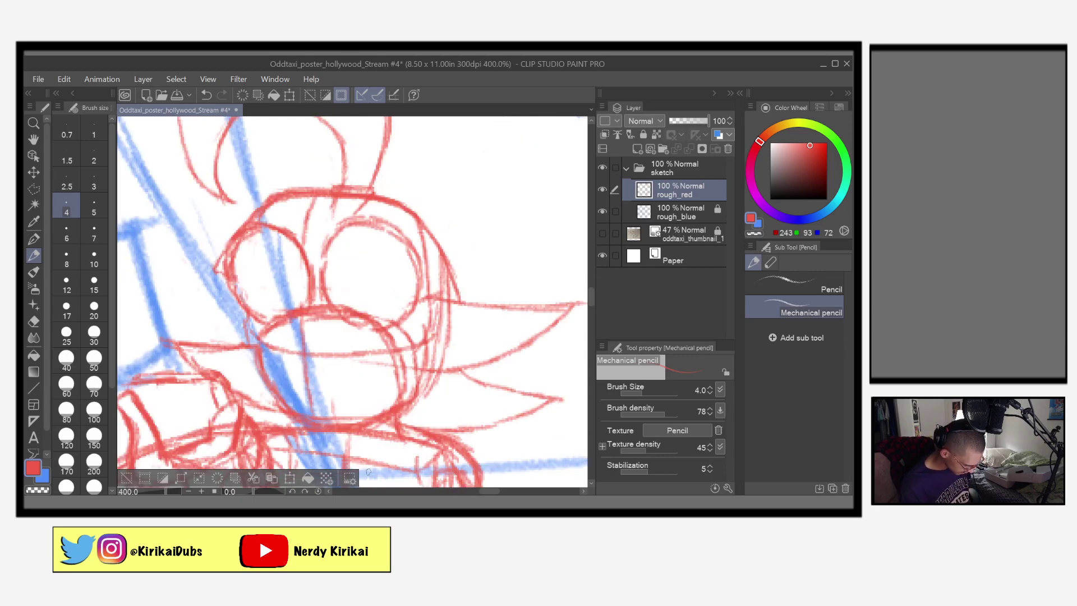
{"action": "left_click", "coordinate": [330, 491]}
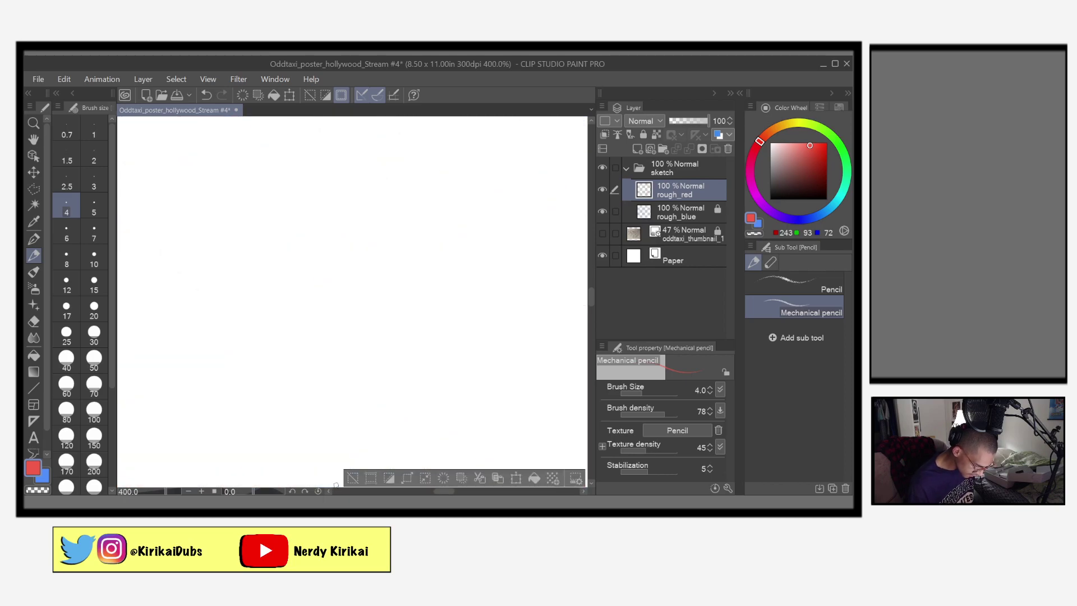
{"action": "scroll", "coordinate": [385, 444], "scroll_direction": "down", "scroll_amount": 7}
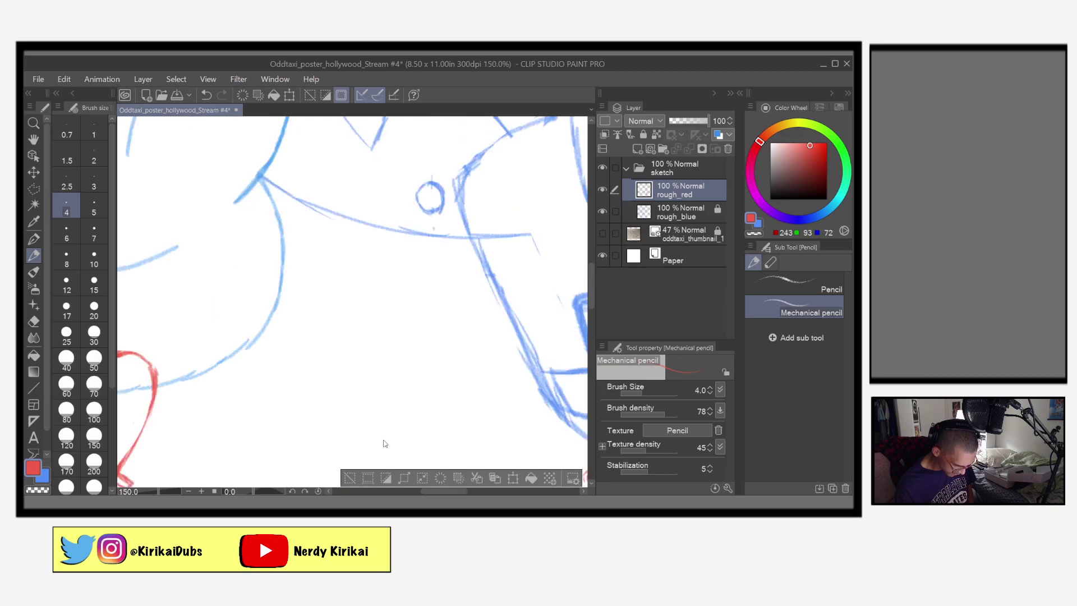
{"action": "scroll", "coordinate": [385, 444], "scroll_direction": "up", "scroll_amount": 1}
{"action": "scroll", "coordinate": [384, 443], "scroll_direction": "down", "scroll_amount": 1}
{"action": "left_click", "coordinate": [33, 188]}
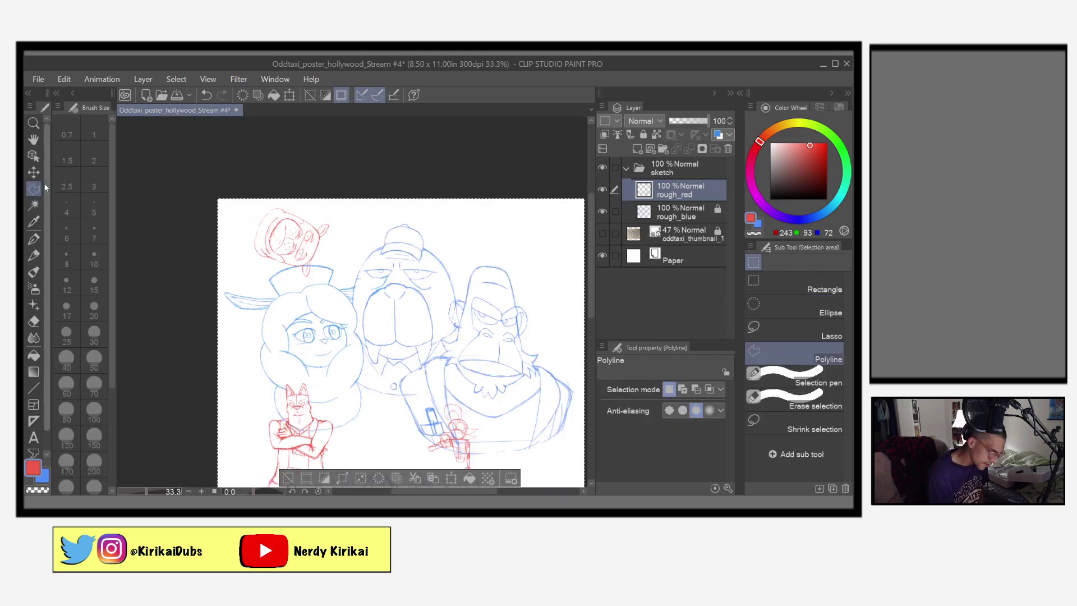
{"action": "key", "text": "ctrl+d"}
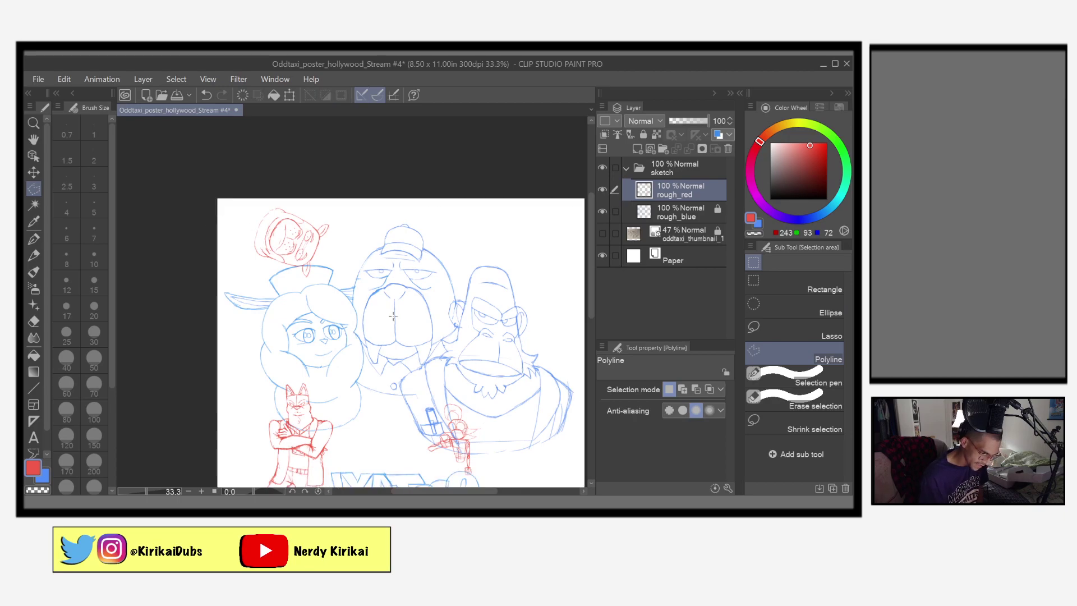
Flip the canvas view horizontally to check the poster and the small character, save the drawing and flip the view back
{"action": "left_click_drag", "start_coordinate": [392, 316], "coordinate": [322, 234]}
{"action": "key", "text": "h"}
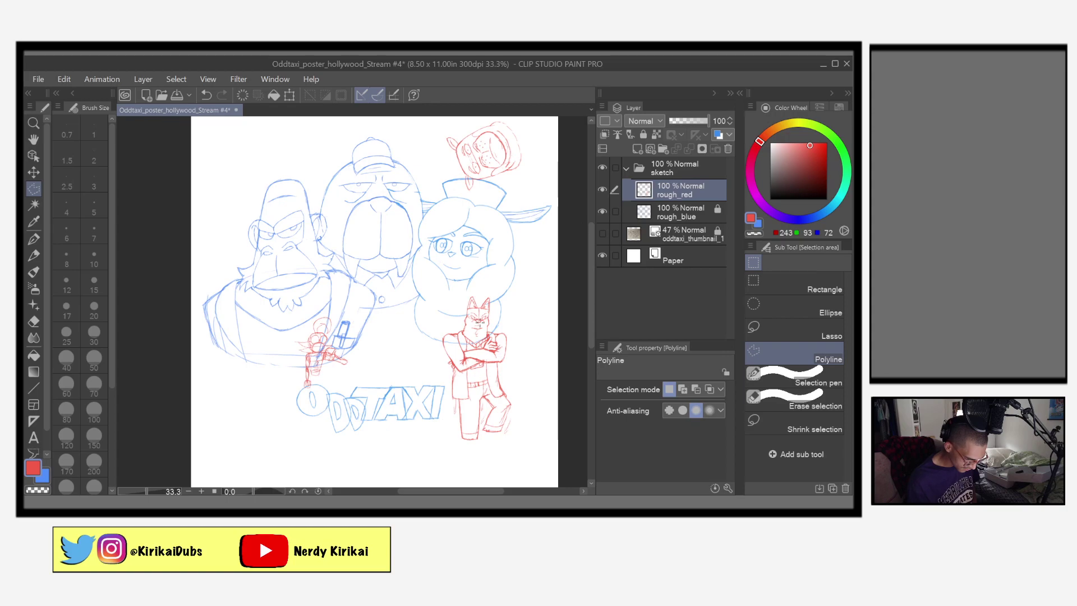
{"action": "key", "text": "ctrl+s"}
{"action": "scroll", "coordinate": [480, 322], "scroll_direction": "up", "scroll_amount": 3}
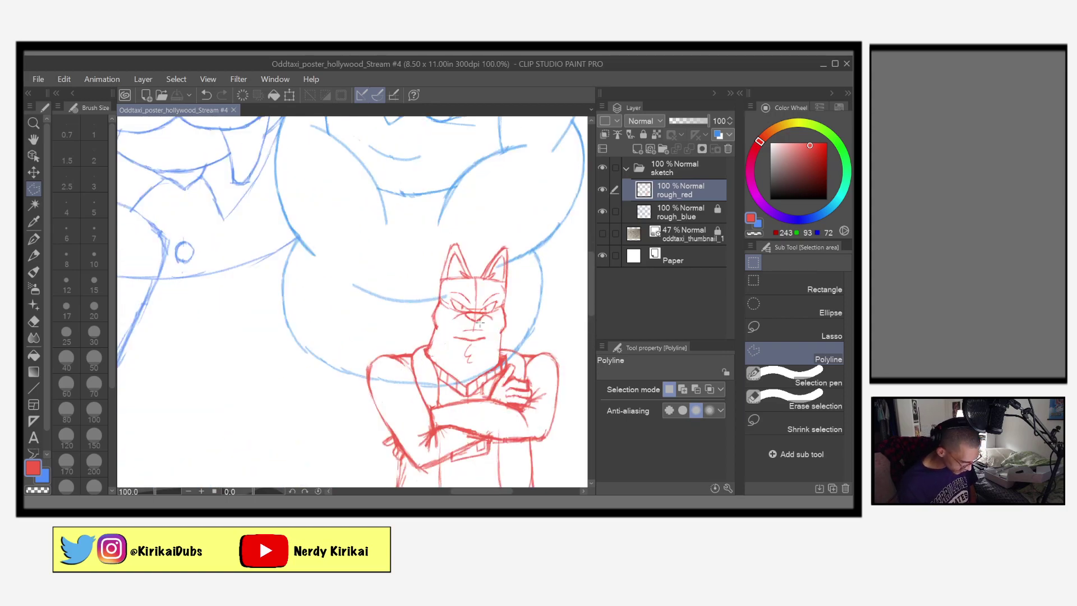
{"action": "left_click_drag", "start_coordinate": [281, 432], "coordinate": [515, 349]}
{"action": "left_click_drag", "start_coordinate": [292, 349], "coordinate": [413, 384]}
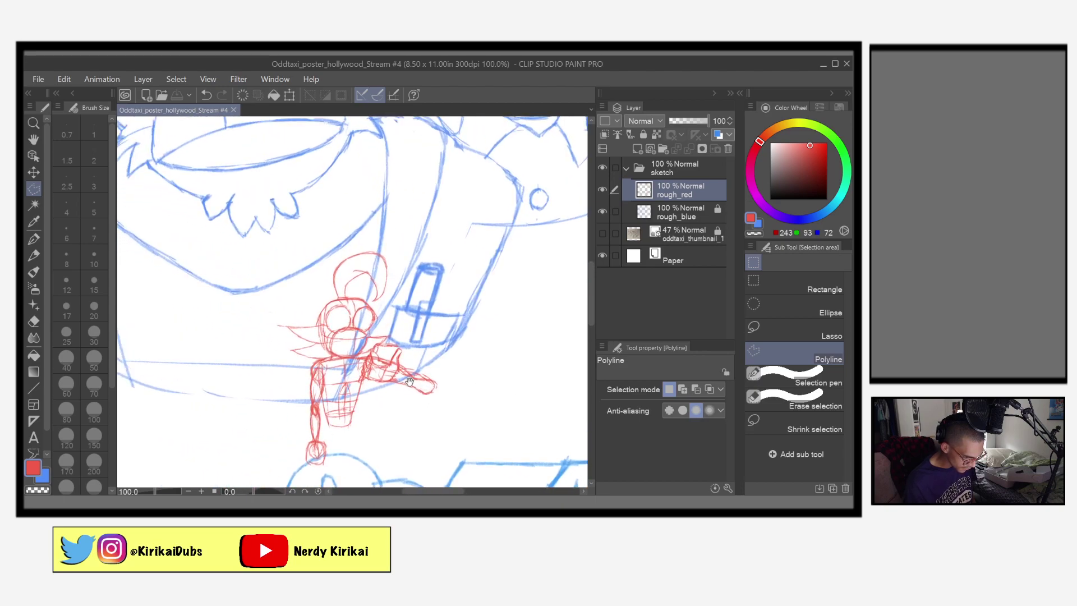
{"action": "scroll", "coordinate": [456, 388], "scroll_direction": "up", "scroll_amount": 3}
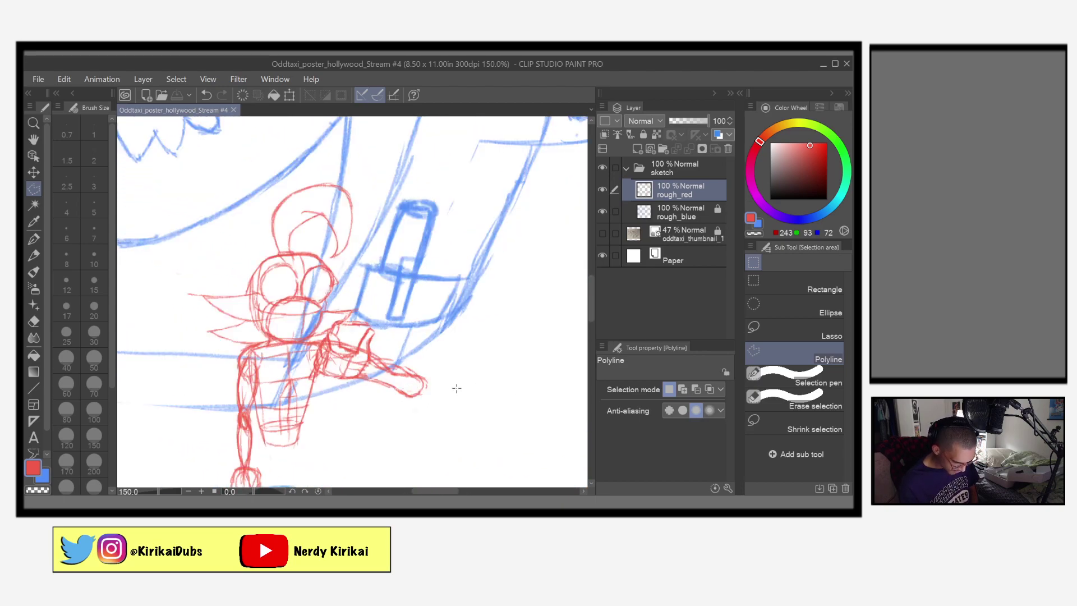
{"action": "mouse_move", "coordinate": [392, 334]}
{"action": "left_mouse_down"}
{"action": "mouse_move", "coordinate": [420, 303]}
{"action": "mouse_move", "coordinate": [396, 346]}
{"action": "mouse_move", "coordinate": [421, 359]}
{"action": "mouse_move", "coordinate": [487, 351]}
{"action": "left_mouse_up"}
{"action": "scroll", "coordinate": [493, 382], "scroll_direction": "up", "scroll_amount": 2}
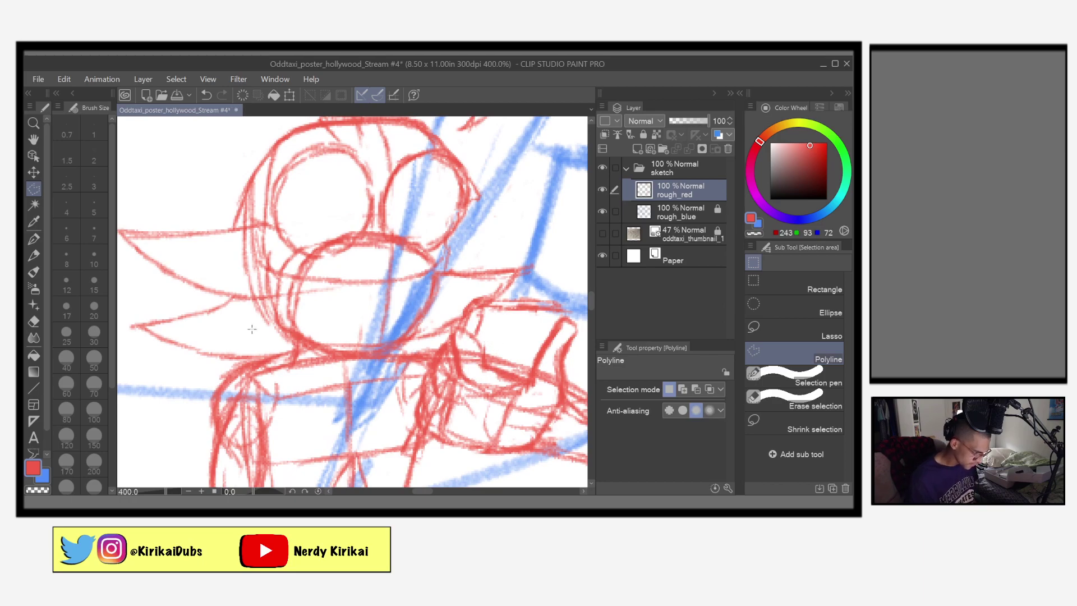
{"action": "left_click", "coordinate": [34, 255]}
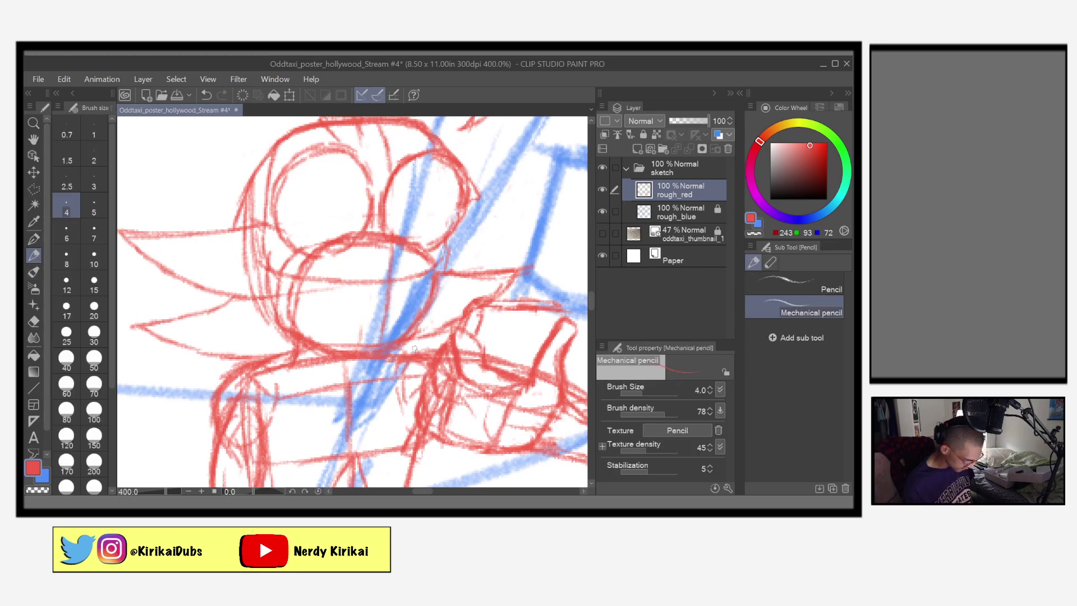
{"action": "key", "text": "ctrl+s"}
{"action": "left_click_drag", "start_coordinate": [415, 349], "coordinate": [375, 341]}
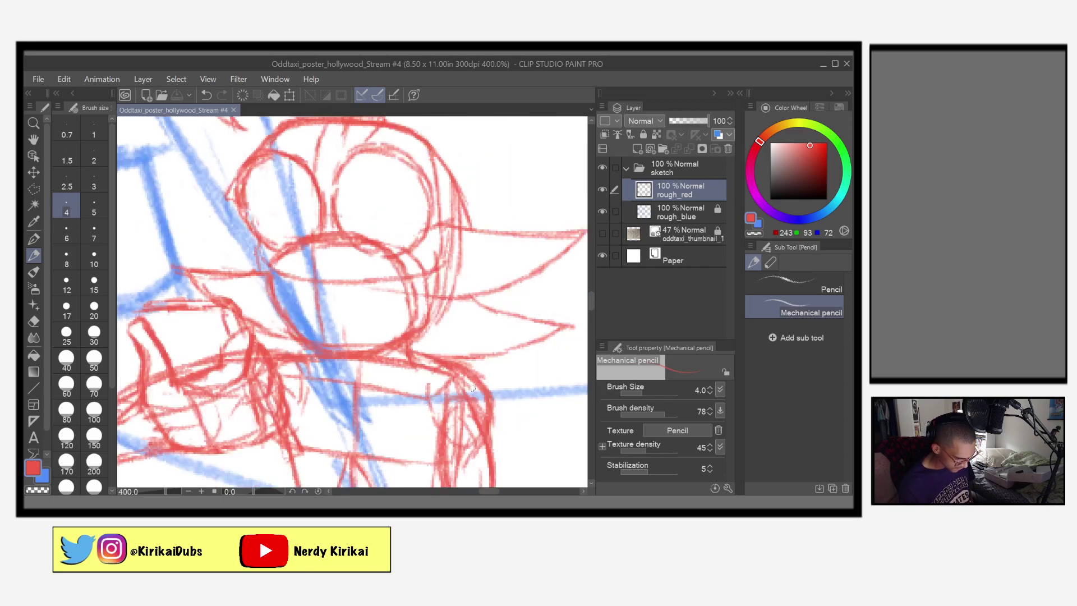
{"action": "left_click_drag", "start_coordinate": [457, 373], "coordinate": [520, 415]}
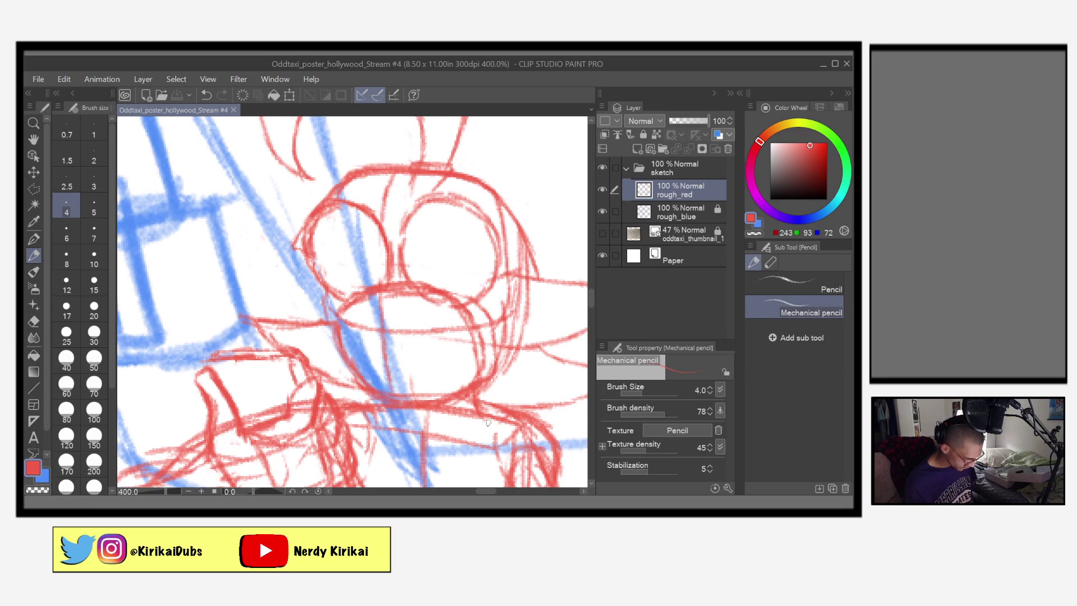
Erase the crown outline where the base of the hair curl meets the head, using the Hard eraser at size 6
{"action": "key", "text": "e"}
{"action": "mouse_move", "coordinate": [431, 168]}
{"action": "left_mouse_down"}
{"action": "mouse_move", "coordinate": [427, 158]}
{"action": "mouse_move", "coordinate": [448, 175]}
{"action": "left_mouse_up"}
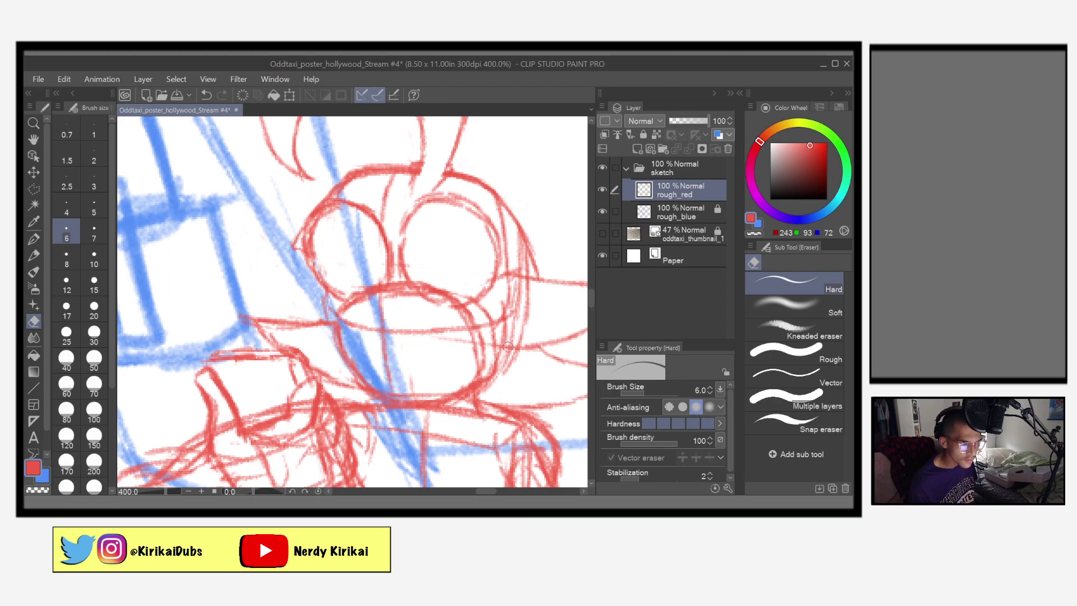
{"action": "left_click_drag", "start_coordinate": [583, 353], "coordinate": [482, 327]}
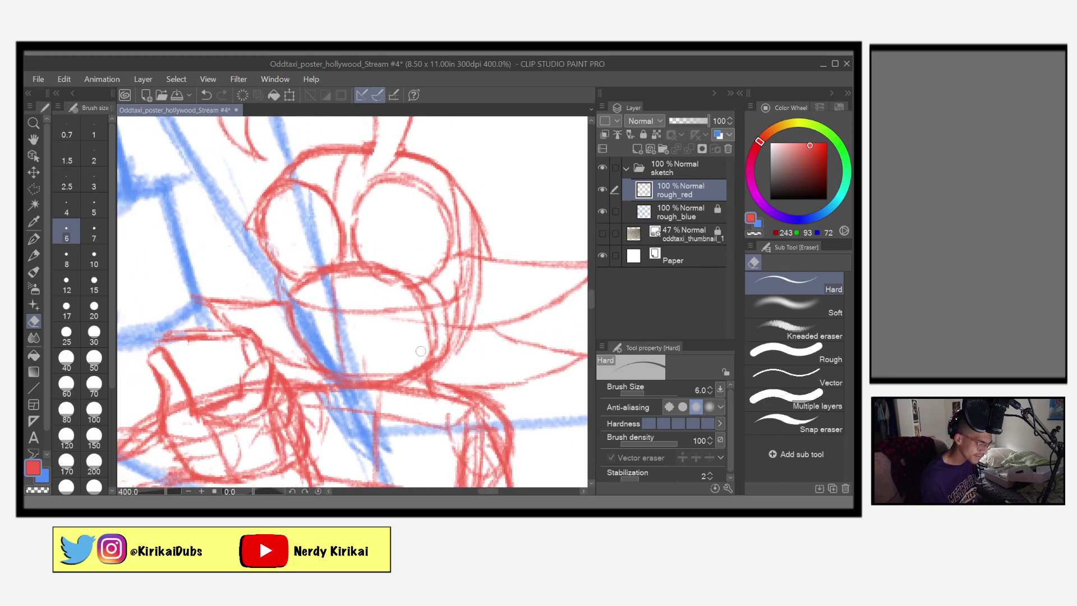
Sketch a pointed upper cheek tuft beside the smaller eye with the Mechanical pencil at size 4 and save the drawing
{"action": "left_click", "coordinate": [34, 255]}
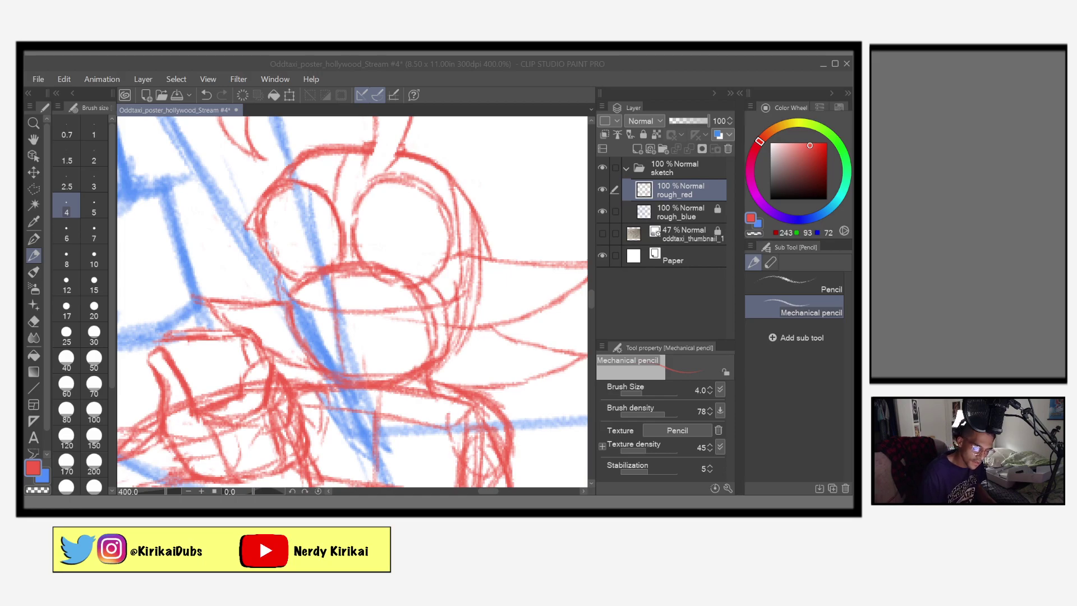
{"action": "left_click", "coordinate": [435, 83]}
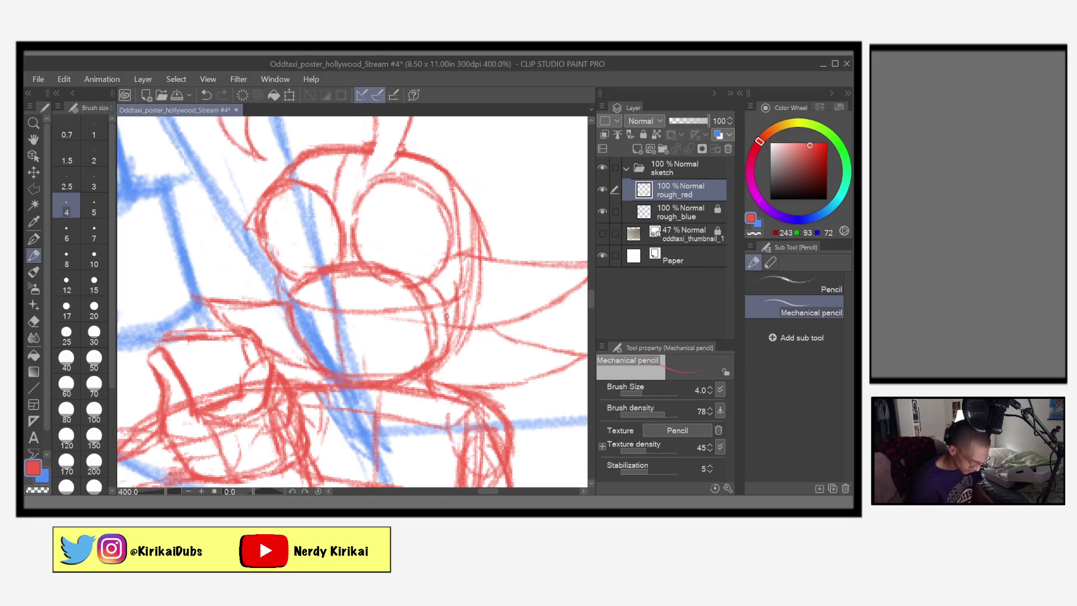
{"action": "key", "text": "ctrl+s"}
{"action": "mouse_move", "coordinate": [448, 345]}
{"action": "left_mouse_down"}
{"action": "mouse_move", "coordinate": [417, 353]}
{"action": "mouse_move", "coordinate": [431, 349]}
{"action": "left_mouse_up"}
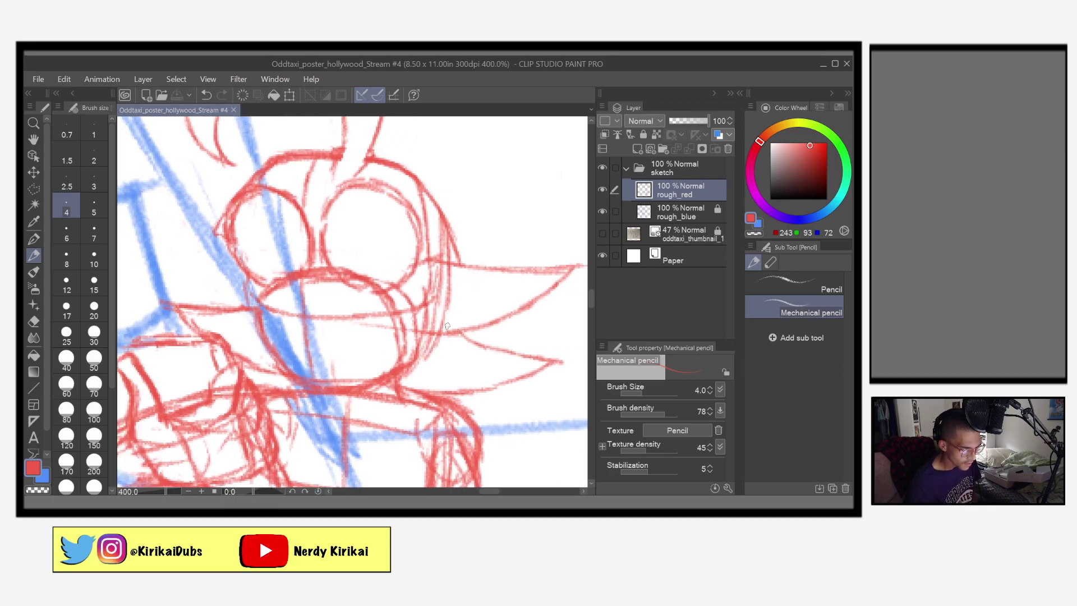
{"action": "key", "text": "ctrl+minus"}
{"action": "key", "text": "ctrl+minus"}
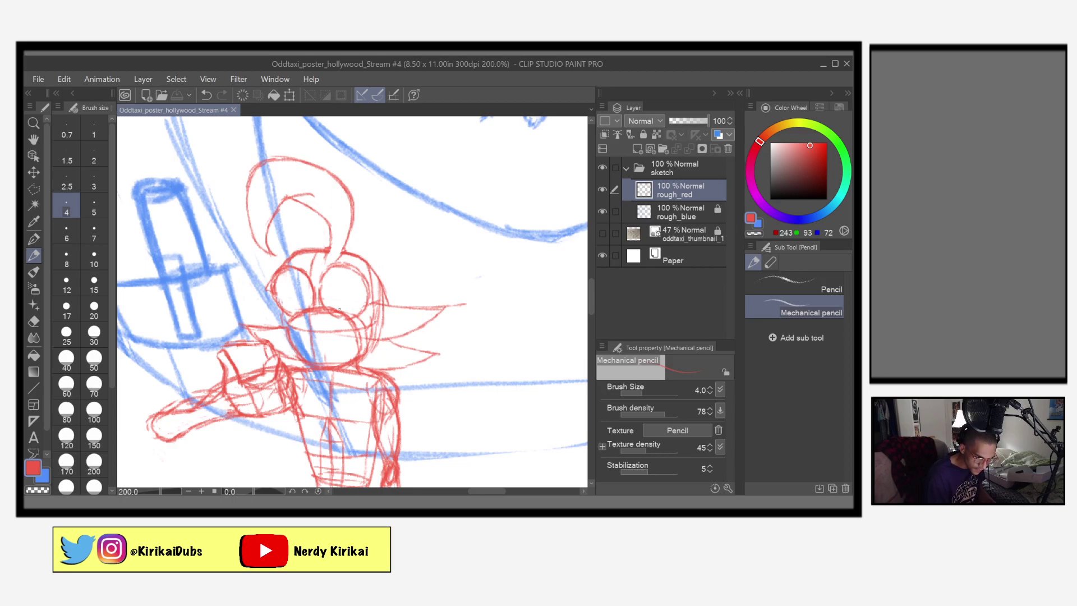
{"action": "mouse_move", "coordinate": [271, 288]}
{"action": "left_mouse_down"}
{"action": "mouse_move", "coordinate": [212, 283]}
{"action": "mouse_move", "coordinate": [271, 287]}
{"action": "left_mouse_up"}
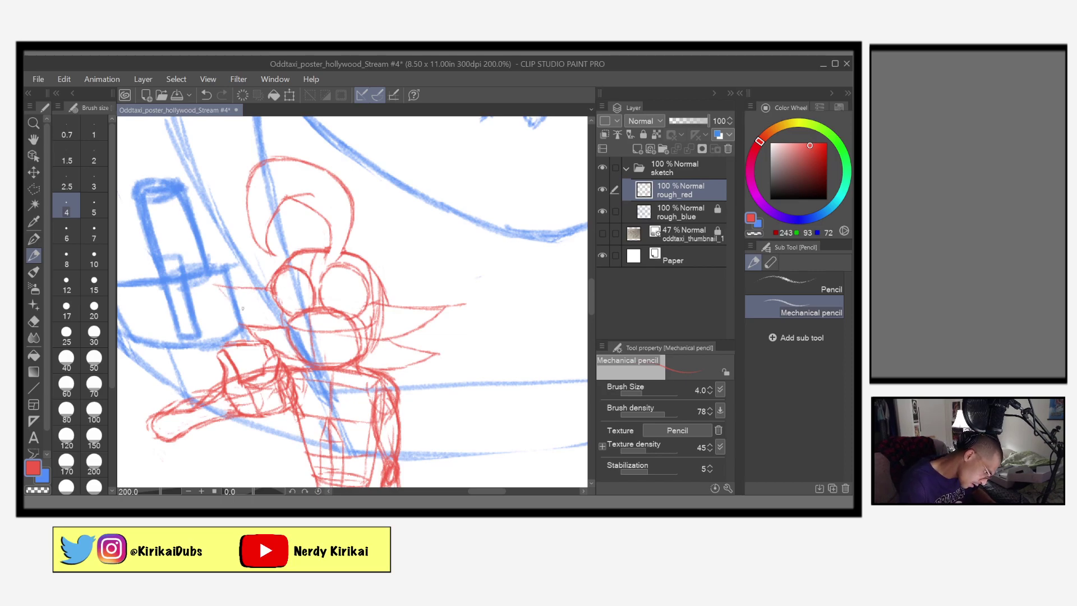
{"action": "left_click_drag", "start_coordinate": [238, 304], "coordinate": [278, 321]}
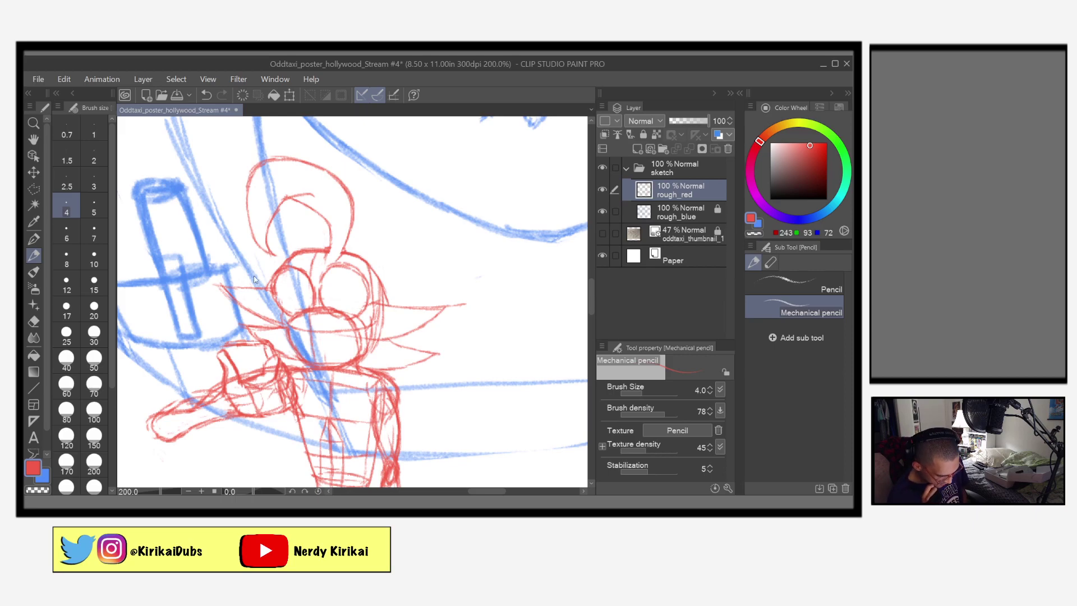
{"action": "scroll", "coordinate": [253, 276], "scroll_direction": "up", "scroll_amount": 2}
{"action": "left_click_drag", "start_coordinate": [494, 447], "coordinate": [515, 440]}
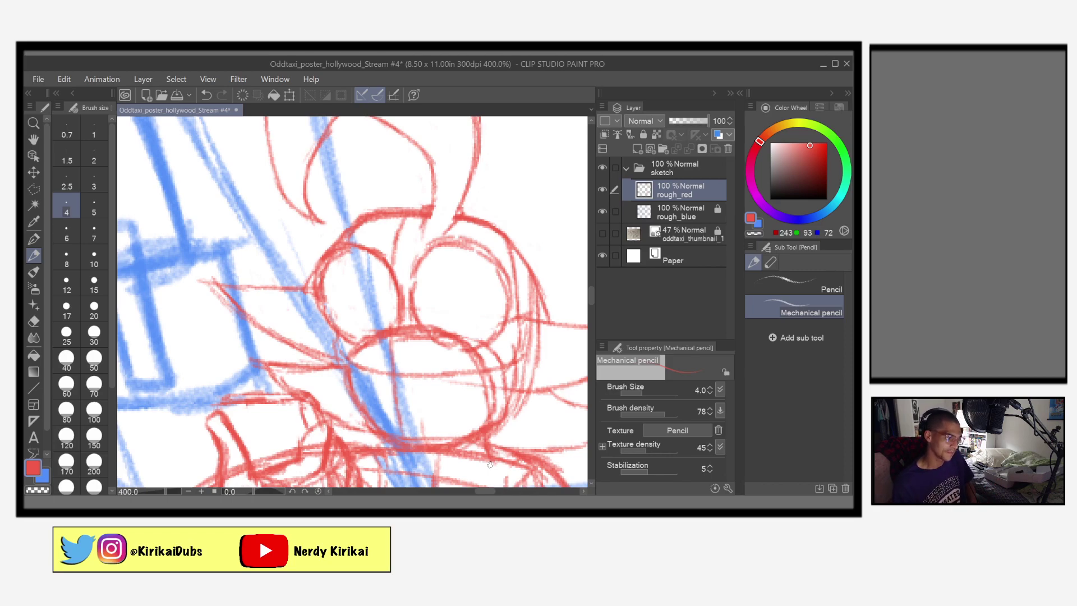
{"action": "key", "text": "ctrl+s"}
Redraw the lower cheek tuft on the smaller eye's side with a longer point and an edge curving down to the chin
{"action": "mouse_move", "coordinate": [517, 426]}
{"action": "left_mouse_down"}
{"action": "mouse_move", "coordinate": [413, 423]}
{"action": "mouse_move", "coordinate": [469, 413]}
{"action": "mouse_move", "coordinate": [451, 413]}
{"action": "left_mouse_up"}
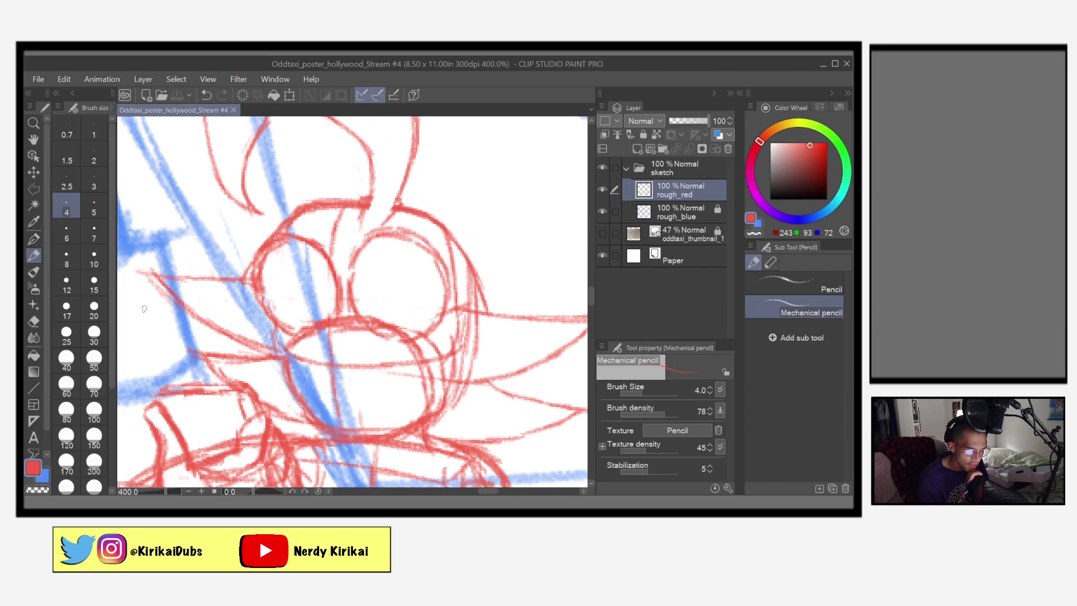
{"action": "left_click_drag", "start_coordinate": [280, 349], "coordinate": [249, 356]}
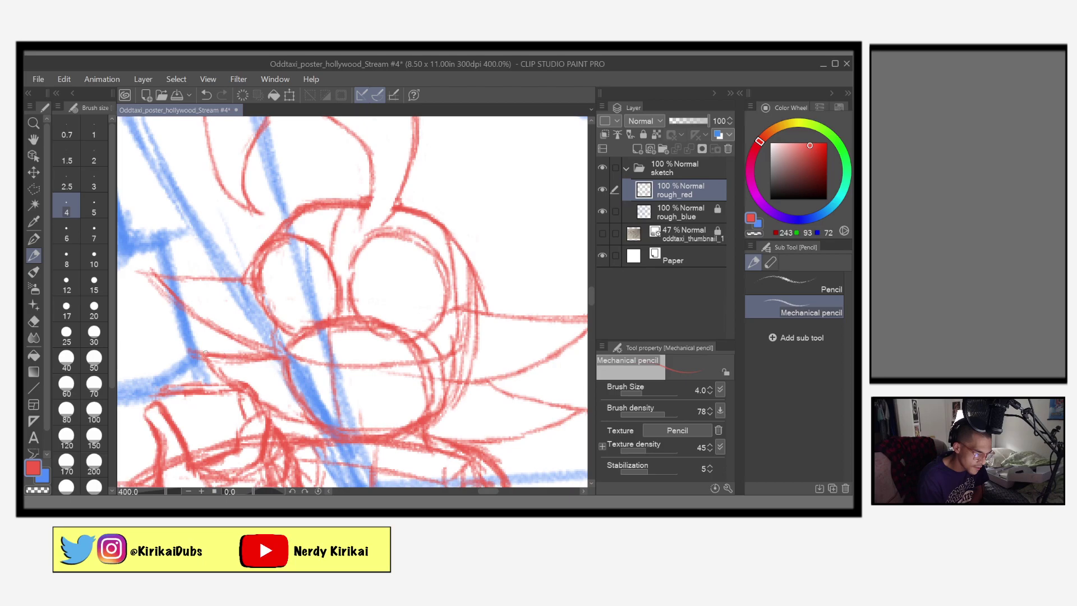
{"action": "mouse_move", "coordinate": [166, 351]}
{"action": "left_mouse_down"}
{"action": "mouse_move", "coordinate": [255, 355]}
{"action": "mouse_move", "coordinate": [187, 352]}
{"action": "left_mouse_up"}
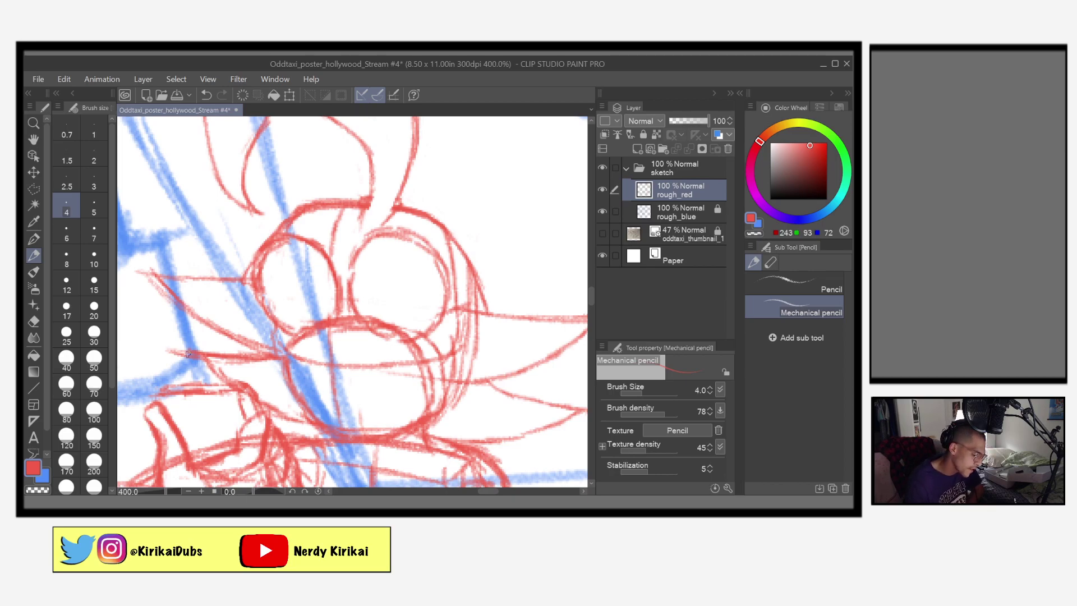
{"action": "mouse_move", "coordinate": [176, 352]}
{"action": "left_mouse_down"}
{"action": "mouse_move", "coordinate": [278, 414]}
{"action": "mouse_move", "coordinate": [323, 425]}
{"action": "left_mouse_up"}
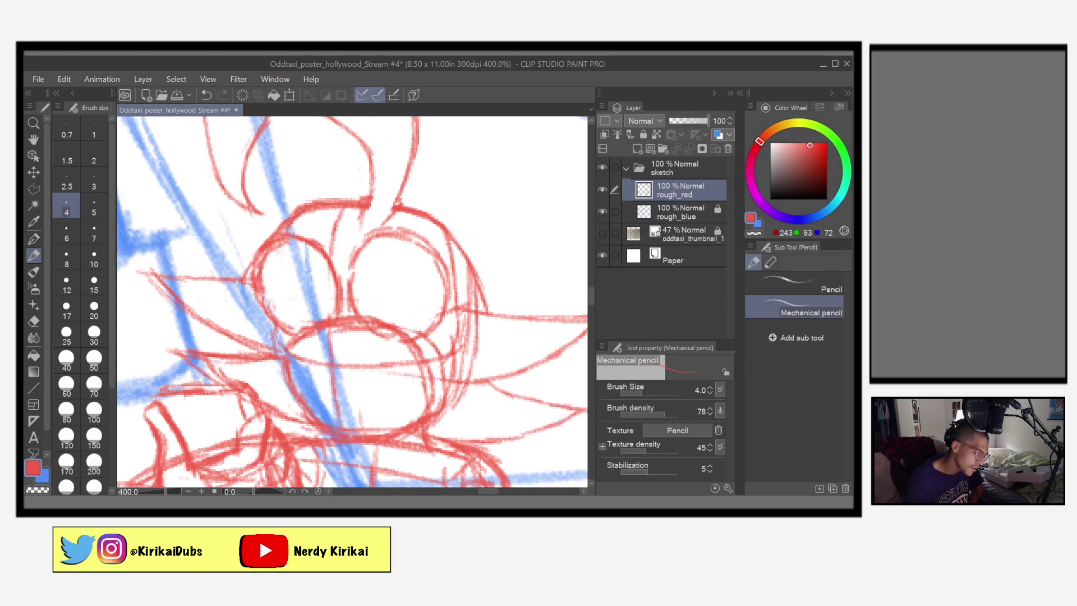
{"action": "mouse_move", "coordinate": [175, 351]}
{"action": "left_mouse_down"}
{"action": "mouse_move", "coordinate": [222, 390]}
{"action": "mouse_move", "coordinate": [331, 429]}
{"action": "left_mouse_up"}
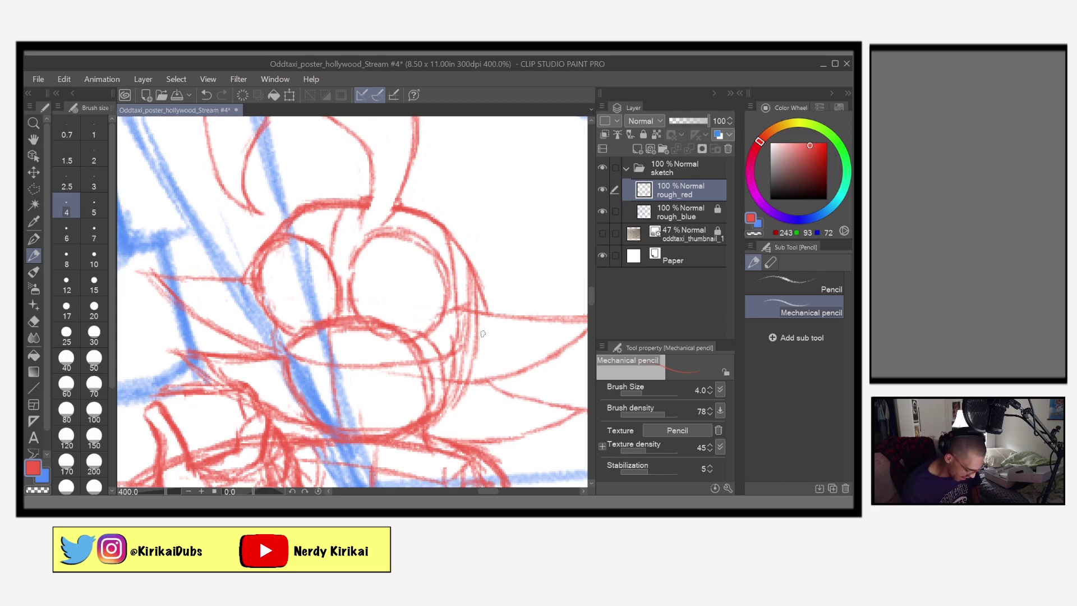
Set the Hard eraser to size 7, check the head in a flipped and rotated canvas view, restore the rotation and save the drawing
{"action": "key", "text": "e"}
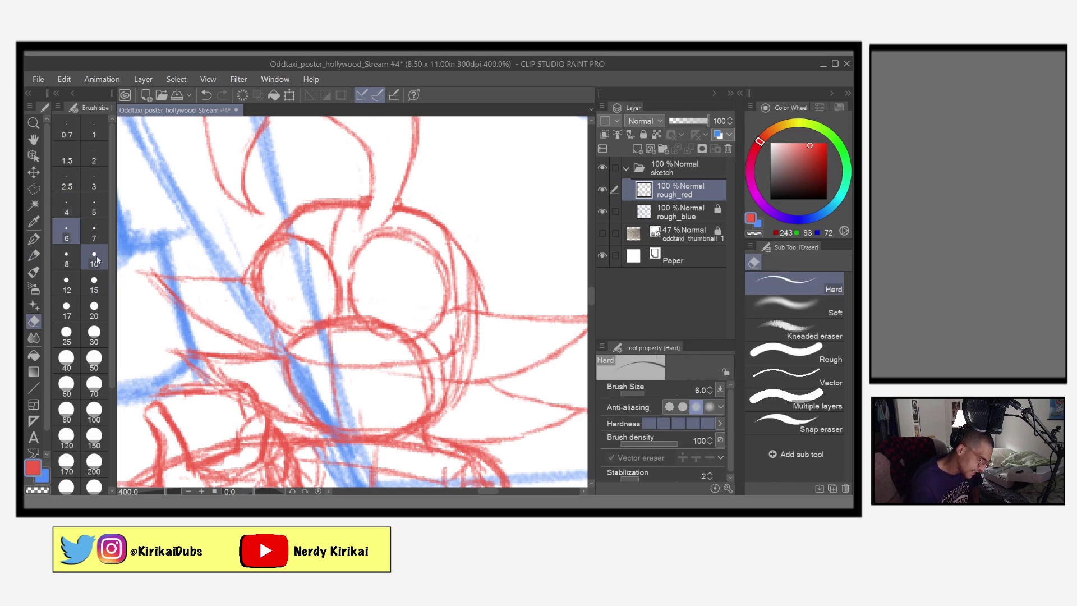
{"action": "left_click", "coordinate": [94, 238]}
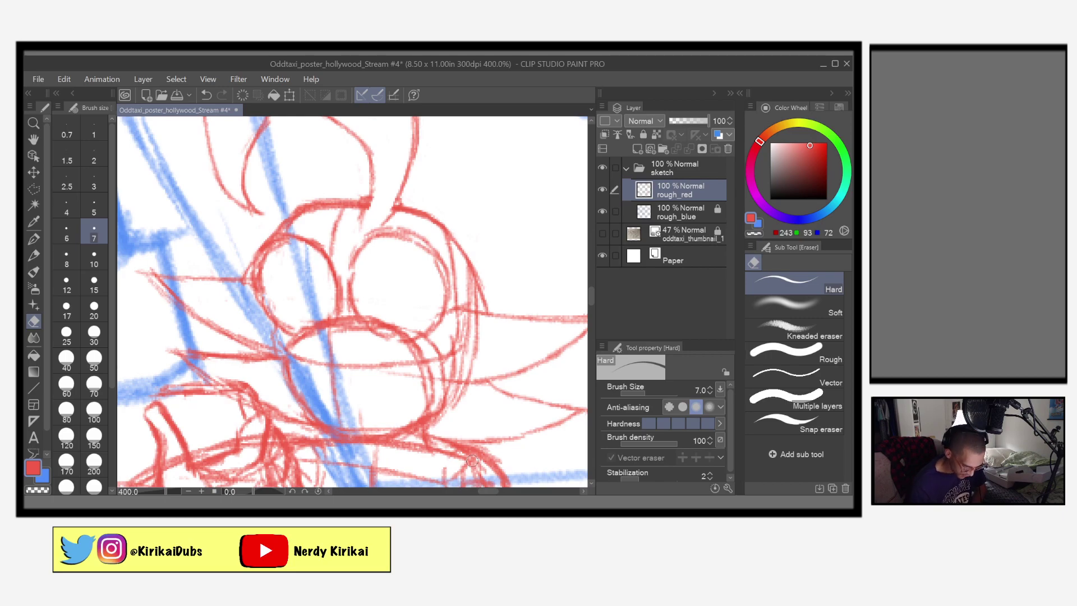
{"action": "key", "text": "h"}
{"action": "key", "text": "h"}
{"action": "key", "text": "h"}
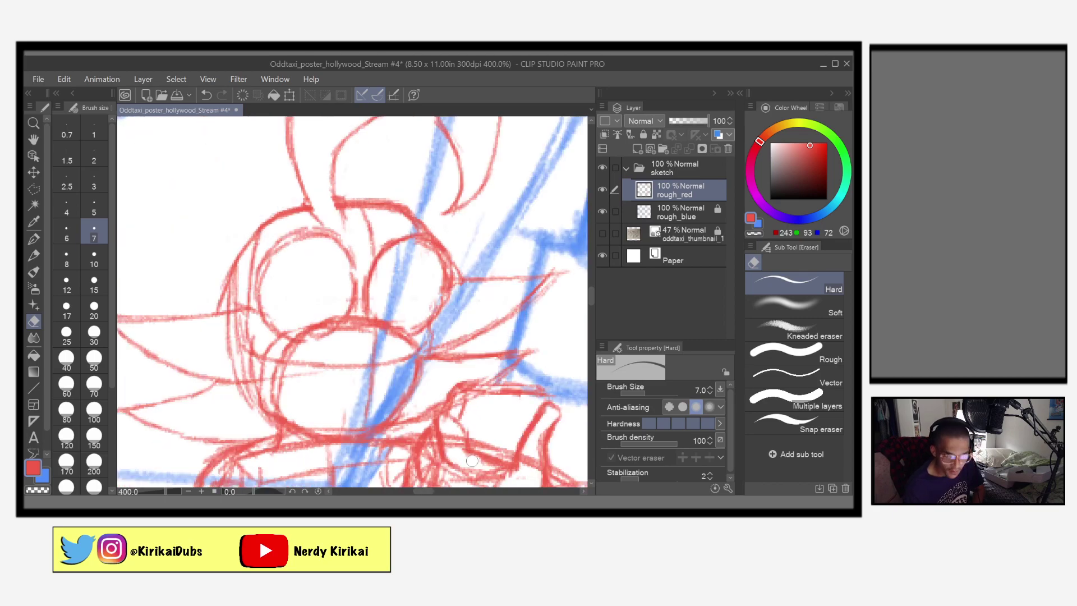
{"action": "key", "text": "minus"}
{"action": "key", "text": "minus"}
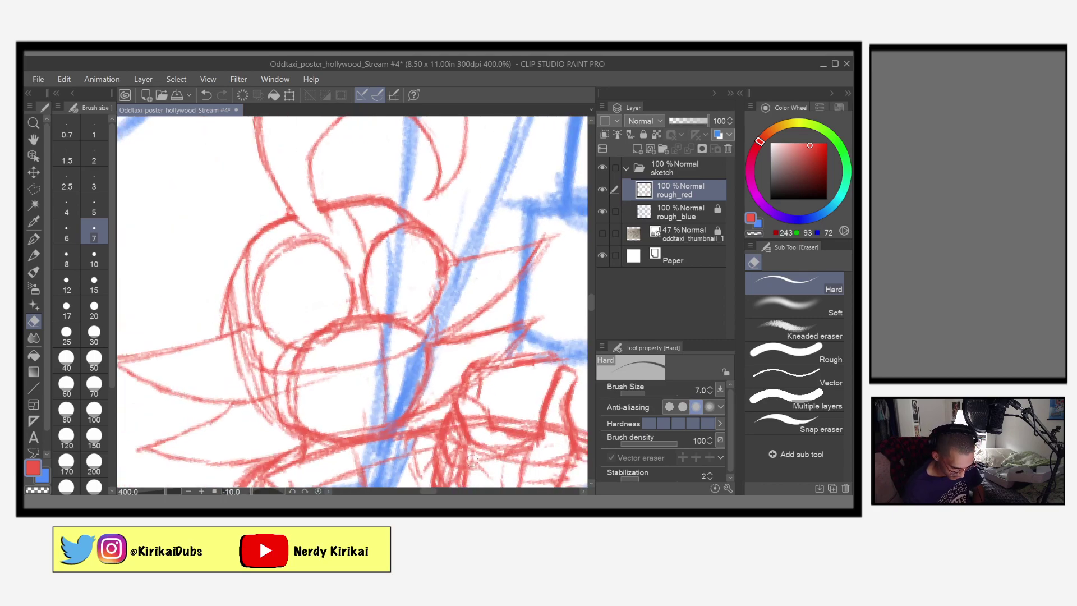
{"action": "left_click", "coordinate": [306, 491]}
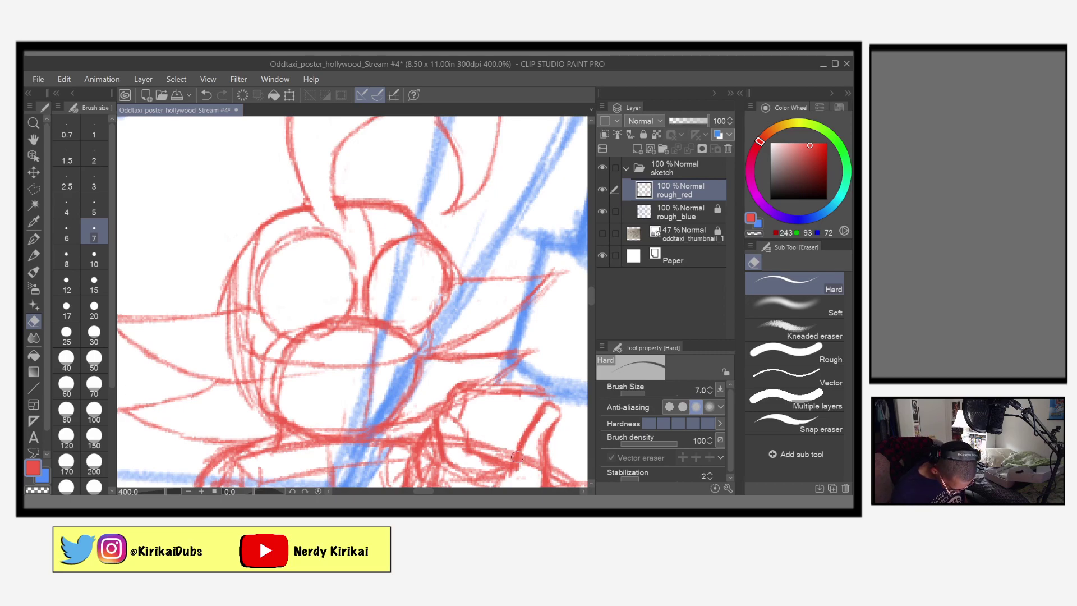
{"action": "key", "text": "ctrl+s"}
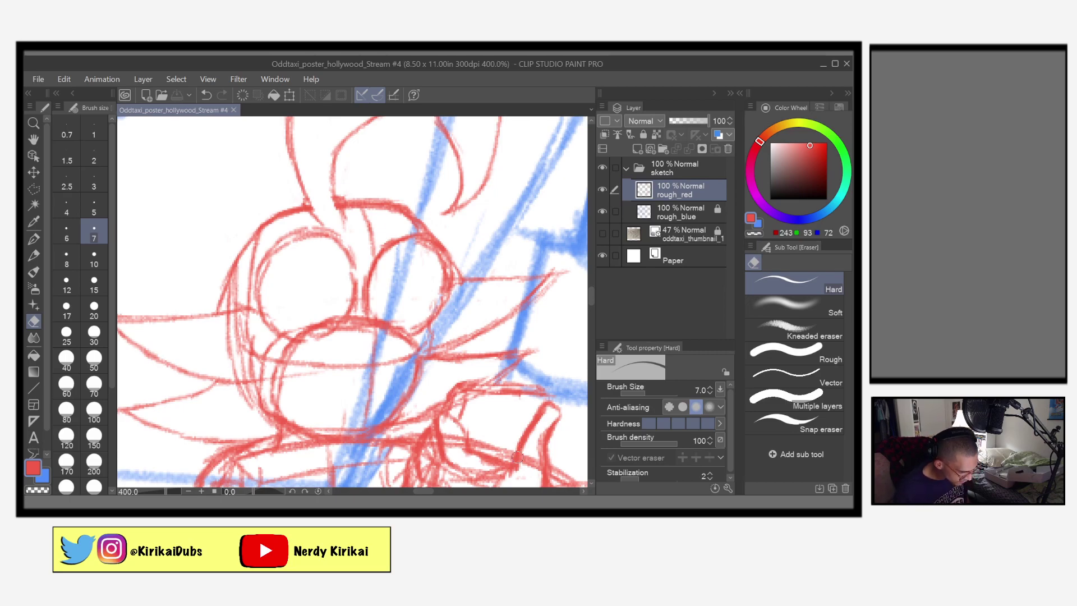
Redraw the lower edge of the upper cheek tuft on the smaller eye's side with the Mechanical pencil at size 4
{"action": "left_click_drag", "start_coordinate": [452, 414], "coordinate": [498, 403]}
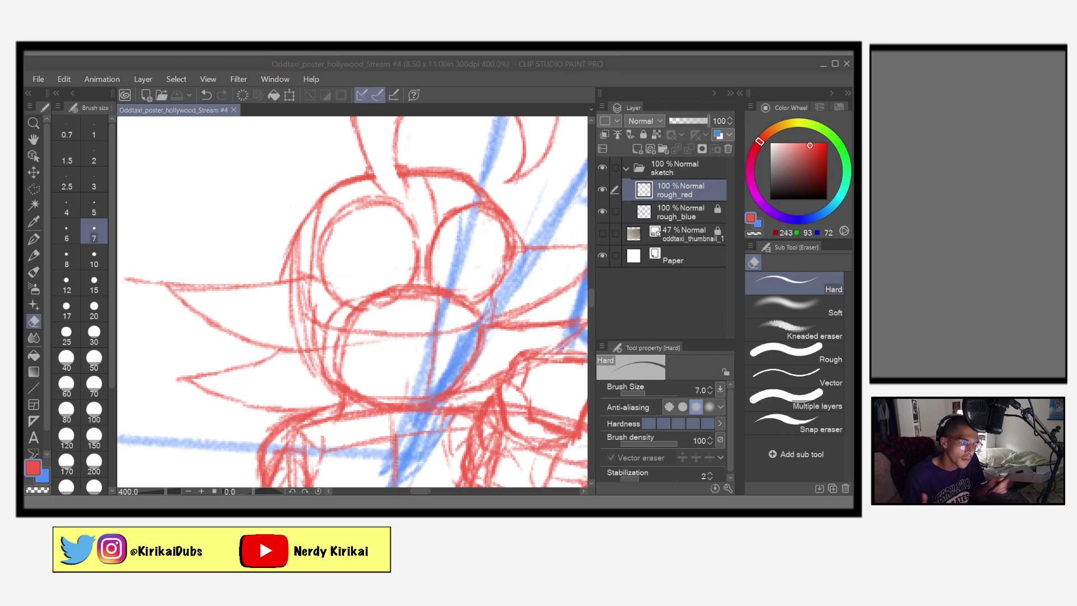
{"action": "left_click", "coordinate": [452, 80]}
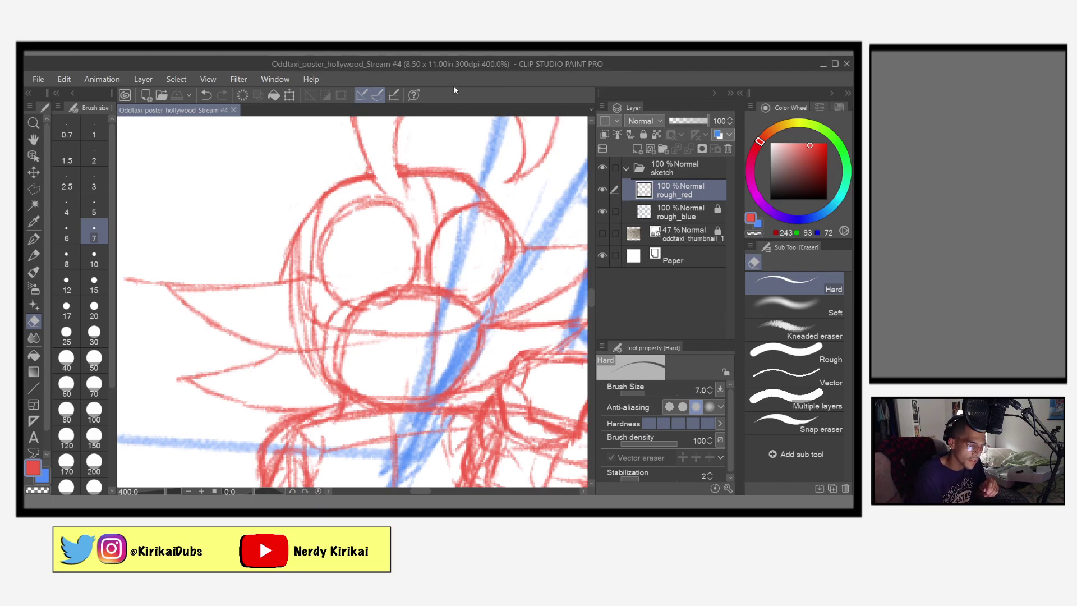
{"action": "key", "text": "p"}
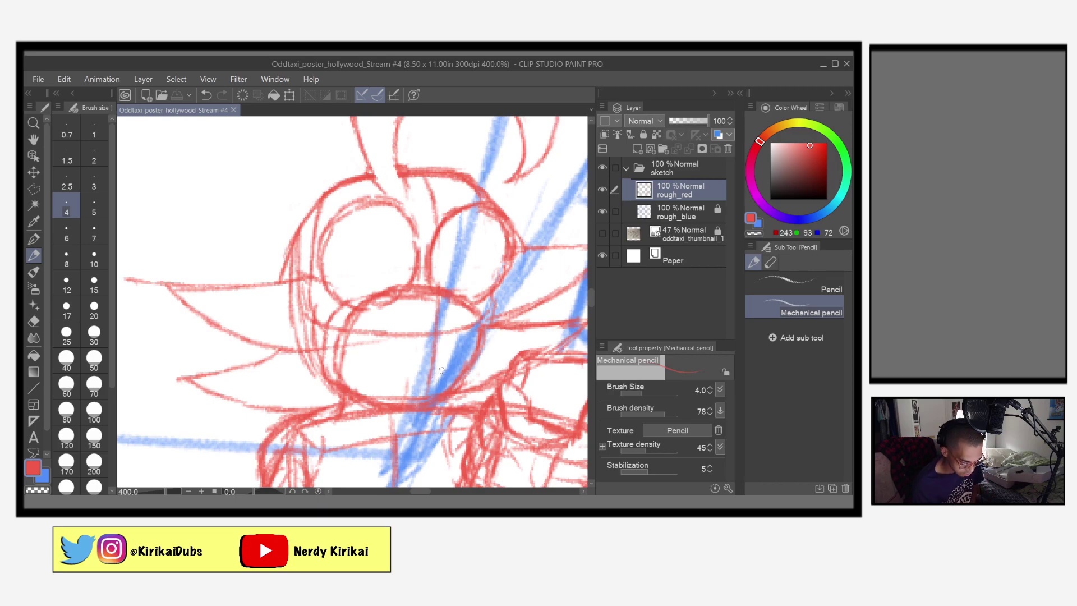
{"action": "left_click_drag", "start_coordinate": [462, 367], "coordinate": [395, 357]}
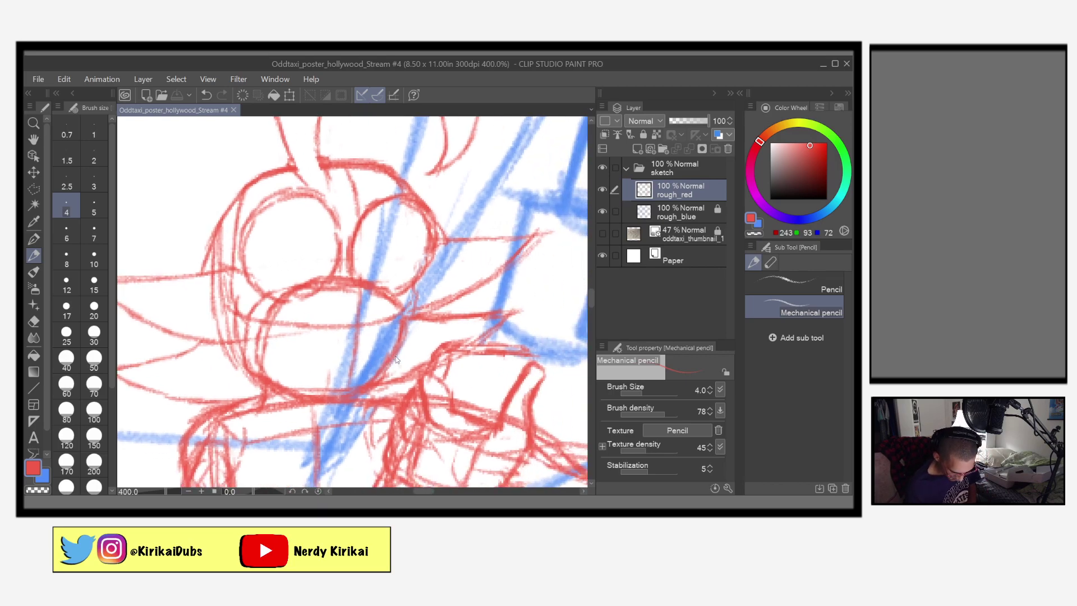
{"action": "scroll", "coordinate": [396, 359], "scroll_direction": "down", "scroll_amount": 7}
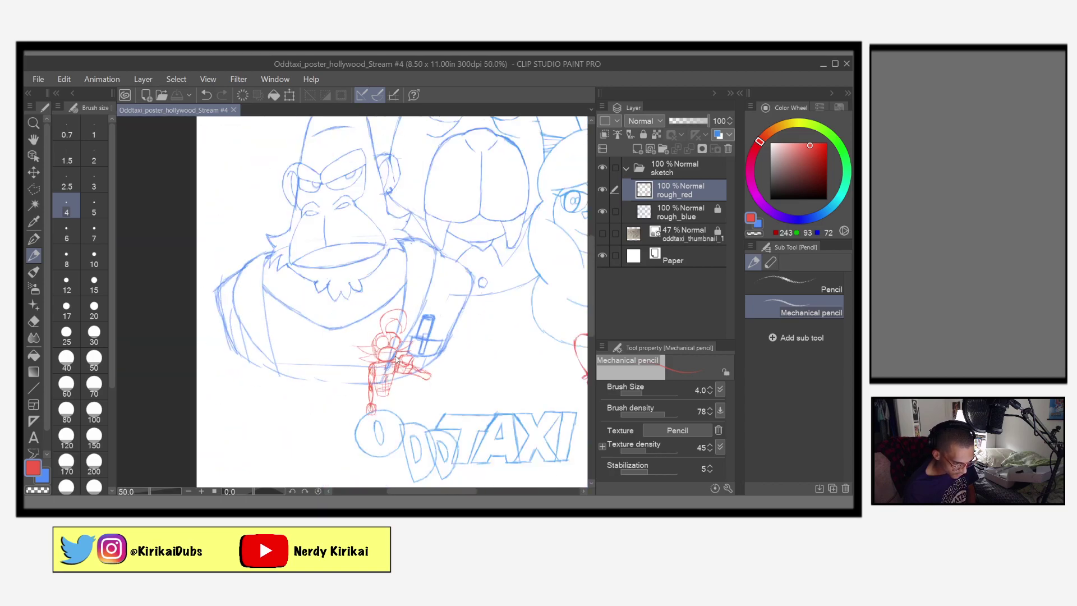
{"action": "scroll", "coordinate": [396, 358], "scroll_direction": "up", "scroll_amount": 8}
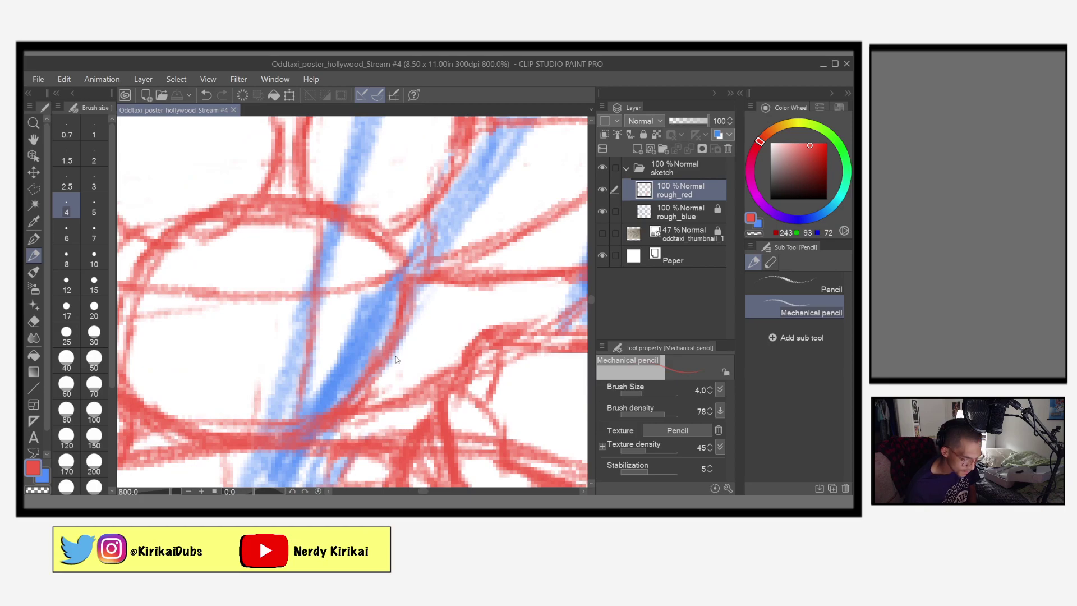
{"action": "scroll", "coordinate": [396, 359], "scroll_direction": "down", "scroll_amount": 2}
{"action": "scroll", "coordinate": [426, 373], "scroll_direction": "up", "scroll_amount": 2}
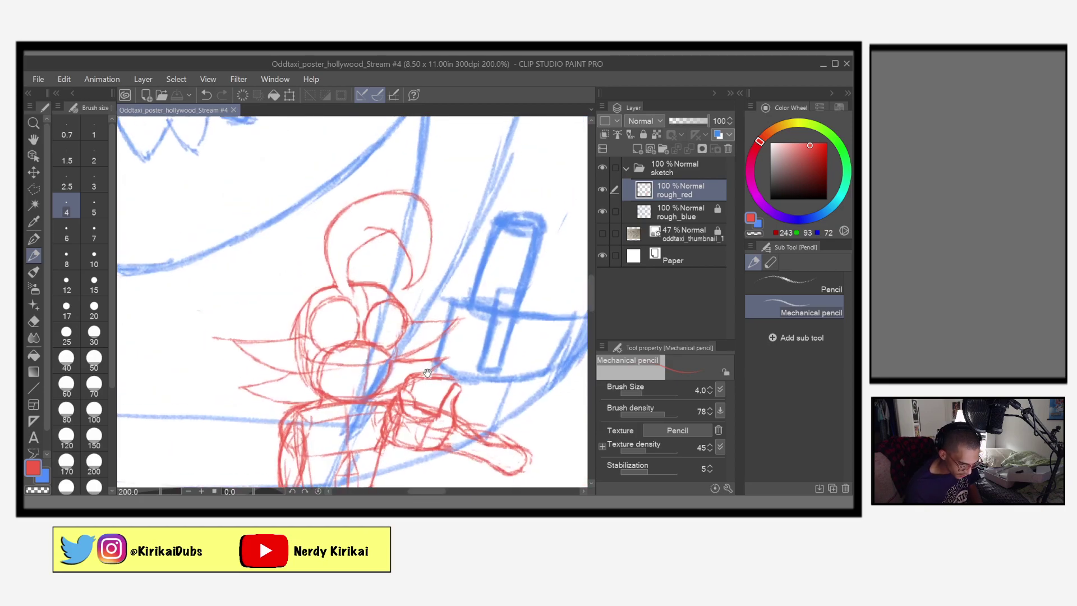
{"action": "scroll", "coordinate": [475, 399], "scroll_direction": "up", "scroll_amount": 1}
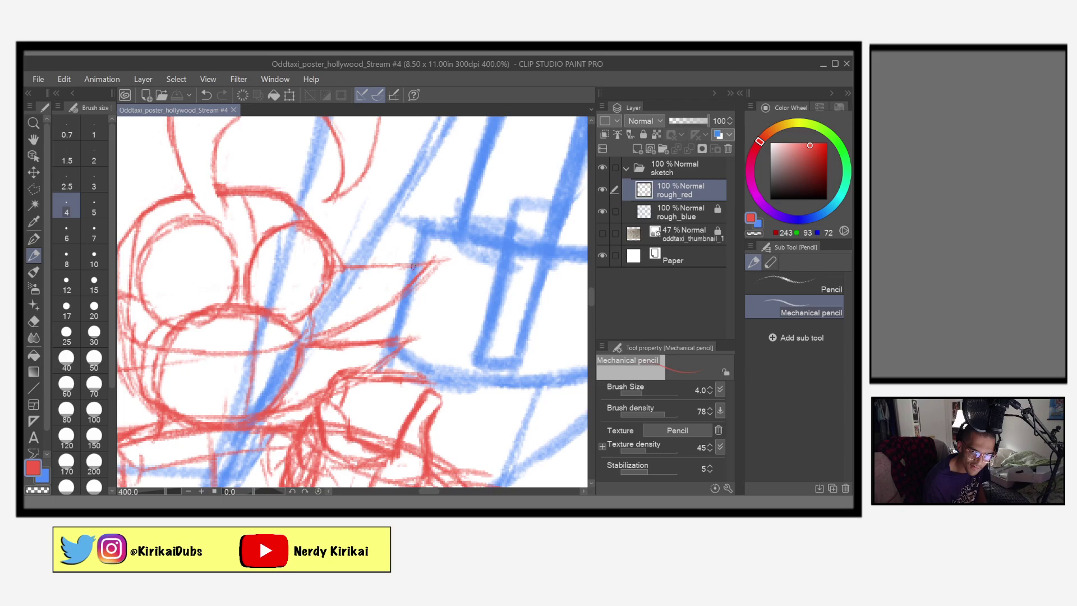
{"action": "mouse_move", "coordinate": [413, 266]}
{"action": "left_mouse_down"}
{"action": "mouse_move", "coordinate": [382, 308]}
{"action": "mouse_move", "coordinate": [346, 325]}
{"action": "left_mouse_up"}
{"action": "mouse_move", "coordinate": [382, 357]}
{"action": "left_mouse_down"}
{"action": "mouse_move", "coordinate": [283, 406]}
{"action": "mouse_move", "coordinate": [451, 416]}
{"action": "left_mouse_up"}
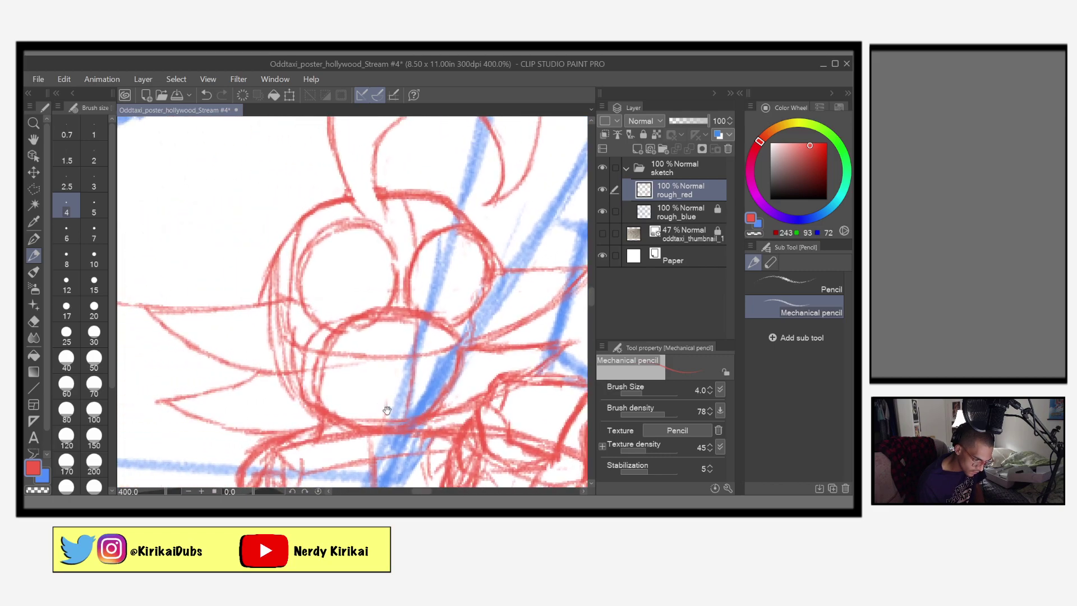
Go over the lower edges of the upper and lower cheek tufts on the larger eye's side with the Mechanical pencil
{"action": "mouse_move", "coordinate": [172, 313]}
{"action": "left_mouse_down"}
{"action": "mouse_move", "coordinate": [211, 354]}
{"action": "mouse_move", "coordinate": [245, 370]}
{"action": "left_mouse_up"}
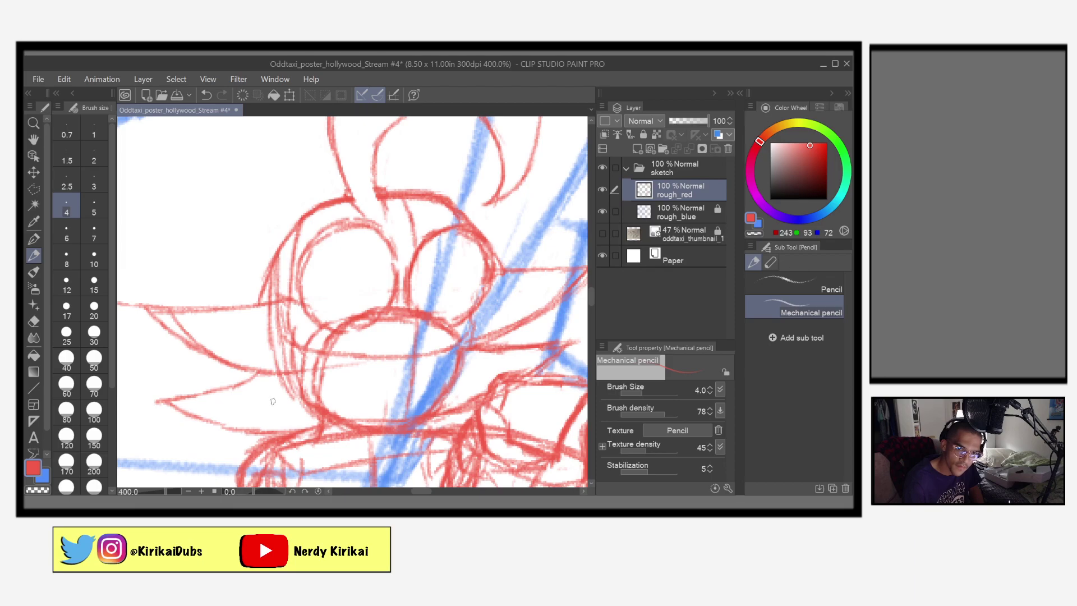
{"action": "left_click_drag", "start_coordinate": [187, 396], "coordinate": [236, 426]}
{"action": "left_click_drag", "start_coordinate": [522, 385], "coordinate": [415, 368]}
{"action": "mouse_move", "coordinate": [442, 330]}
{"action": "left_mouse_down"}
{"action": "mouse_move", "coordinate": [402, 364]}
{"action": "mouse_move", "coordinate": [432, 377]}
{"action": "mouse_move", "coordinate": [512, 374]}
{"action": "left_mouse_up"}
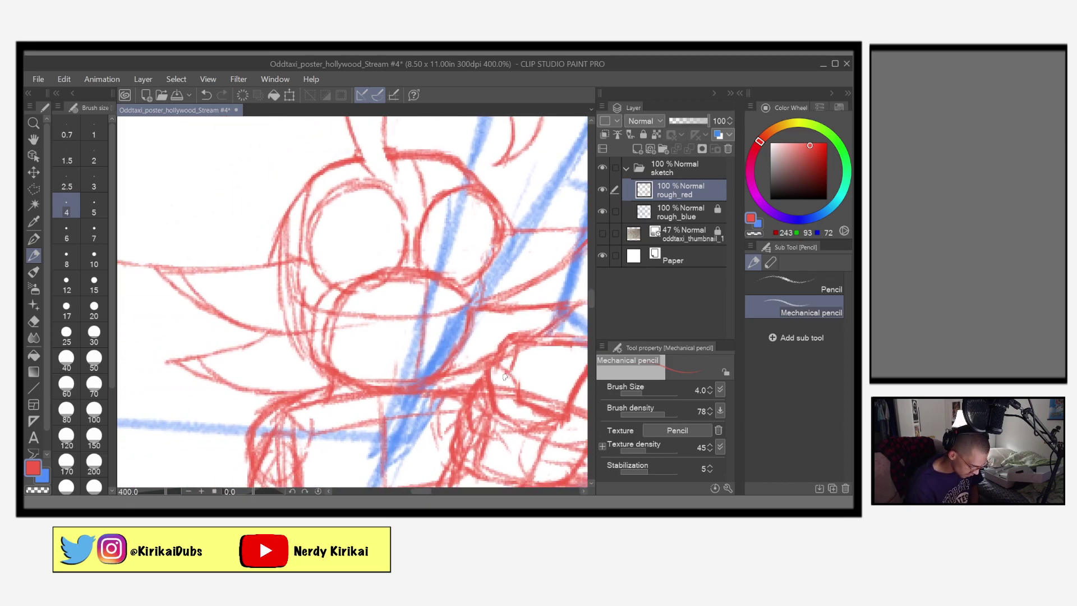
Shorten the tip of the lower cheek tuft on the larger eye's side with the Hard eraser and save the drawing
{"action": "key", "text": "e"}
{"action": "mouse_move", "coordinate": [165, 360]}
{"action": "left_mouse_down"}
{"action": "mouse_move", "coordinate": [221, 389]}
{"action": "mouse_move", "coordinate": [184, 363]}
{"action": "left_mouse_up"}
{"action": "left_click_drag", "start_coordinate": [247, 321], "coordinate": [340, 391]}
{"action": "key", "text": "ctrl+s"}
Erase the leftover head outline between the muzzle and the cheek tufts on both sides with the Hard eraser at size 8
{"action": "left_click", "coordinate": [66, 258]}
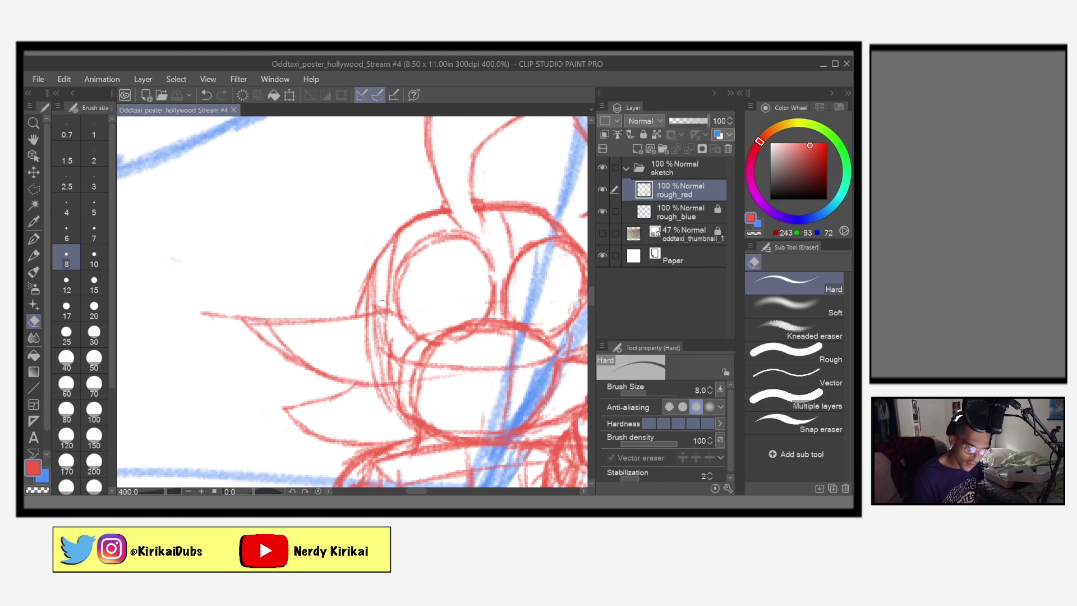
{"action": "mouse_move", "coordinate": [370, 319]}
{"action": "left_mouse_down"}
{"action": "mouse_move", "coordinate": [370, 339]}
{"action": "mouse_move", "coordinate": [384, 326]}
{"action": "mouse_move", "coordinate": [391, 269]}
{"action": "mouse_move", "coordinate": [376, 292]}
{"action": "mouse_move", "coordinate": [372, 356]}
{"action": "mouse_move", "coordinate": [398, 371]}
{"action": "mouse_move", "coordinate": [408, 347]}
{"action": "mouse_move", "coordinate": [412, 359]}
{"action": "mouse_move", "coordinate": [377, 382]}
{"action": "mouse_move", "coordinate": [368, 352]}
{"action": "mouse_move", "coordinate": [394, 416]}
{"action": "mouse_move", "coordinate": [386, 404]}
{"action": "mouse_move", "coordinate": [400, 377]}
{"action": "mouse_move", "coordinate": [403, 402]}
{"action": "mouse_move", "coordinate": [392, 370]}
{"action": "left_mouse_up"}
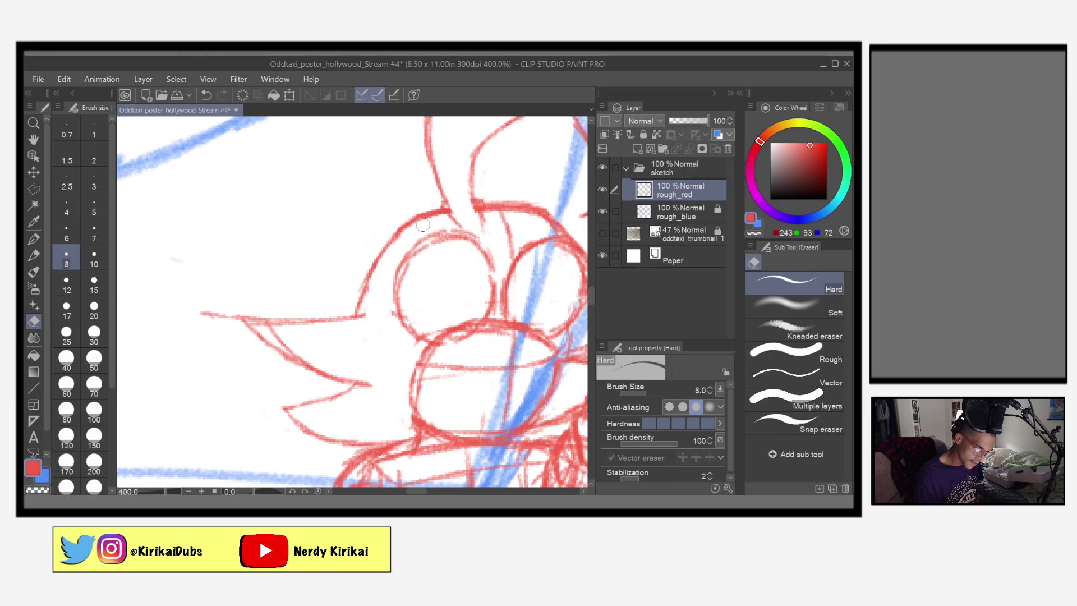
{"action": "mouse_move", "coordinate": [558, 289]}
{"action": "left_mouse_down"}
{"action": "mouse_move", "coordinate": [515, 264]}
{"action": "mouse_move", "coordinate": [404, 256]}
{"action": "left_mouse_up"}
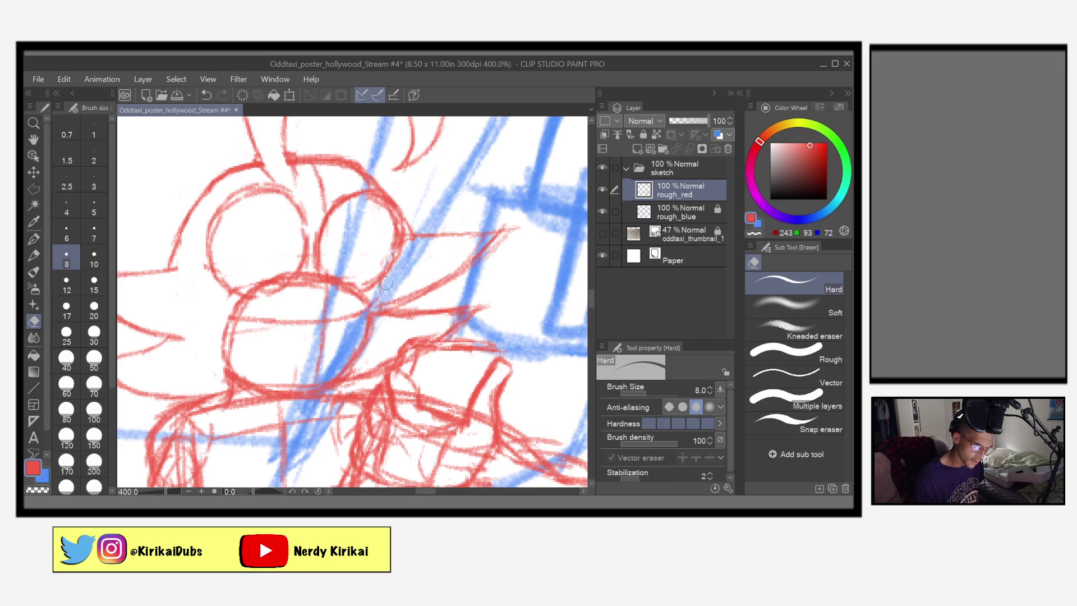
{"action": "left_click_drag", "start_coordinate": [389, 288], "coordinate": [381, 315]}
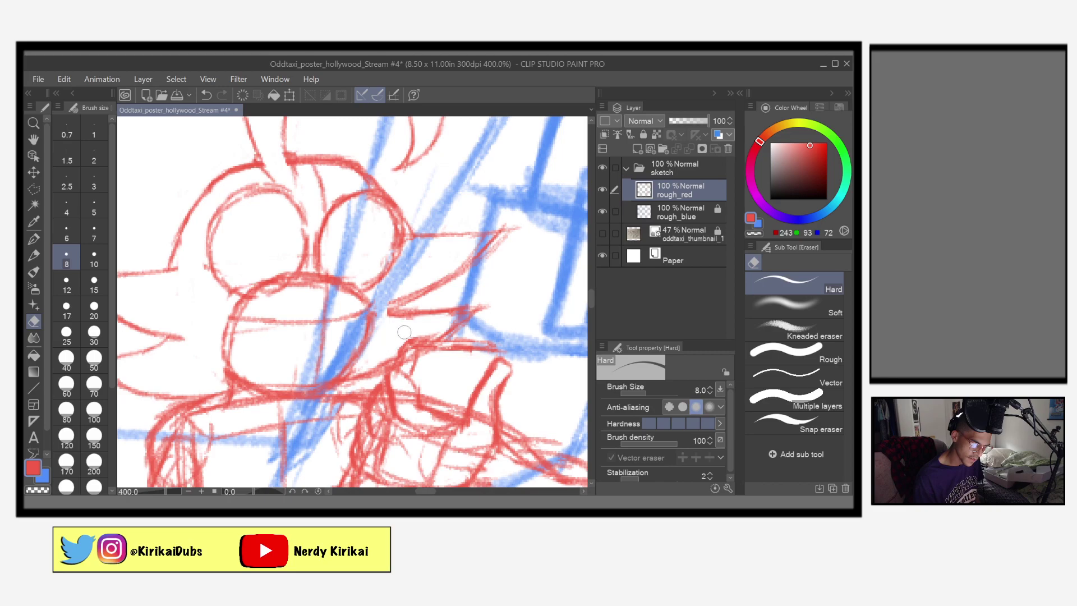
Erase the overshooting lines at the tips of both cheek tufts on the smaller eye's side and save the drawing
{"action": "mouse_move", "coordinate": [490, 295]}
{"action": "left_mouse_down"}
{"action": "mouse_move", "coordinate": [466, 326]}
{"action": "mouse_move", "coordinate": [471, 314]}
{"action": "mouse_move", "coordinate": [485, 319]}
{"action": "left_mouse_up"}
{"action": "mouse_move", "coordinate": [506, 256]}
{"action": "left_mouse_down"}
{"action": "mouse_move", "coordinate": [522, 226]}
{"action": "mouse_move", "coordinate": [502, 238]}
{"action": "left_mouse_up"}
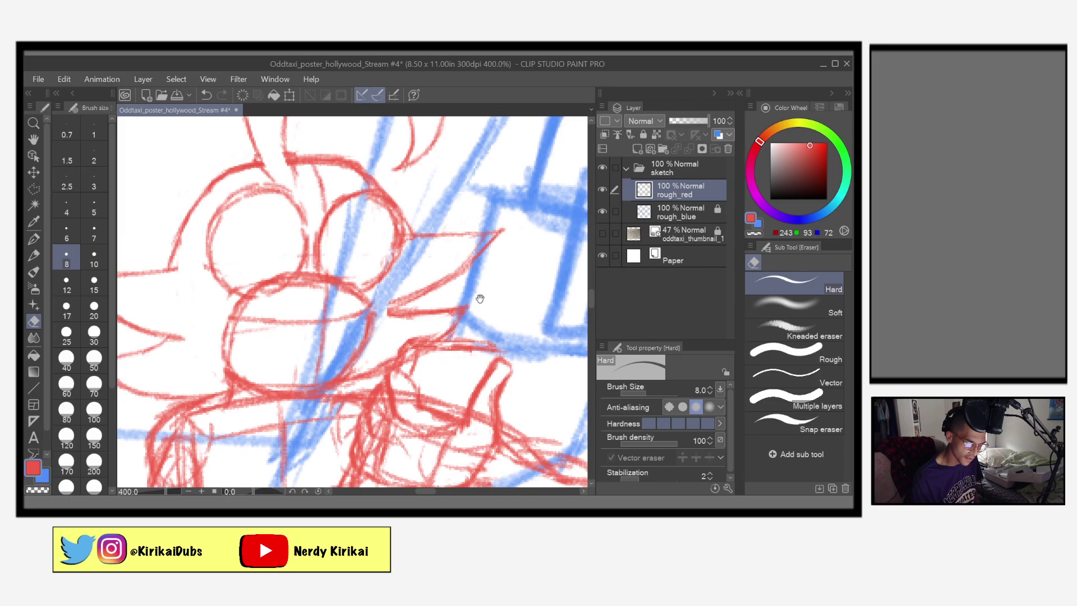
{"action": "left_click_drag", "start_coordinate": [479, 297], "coordinate": [551, 289]}
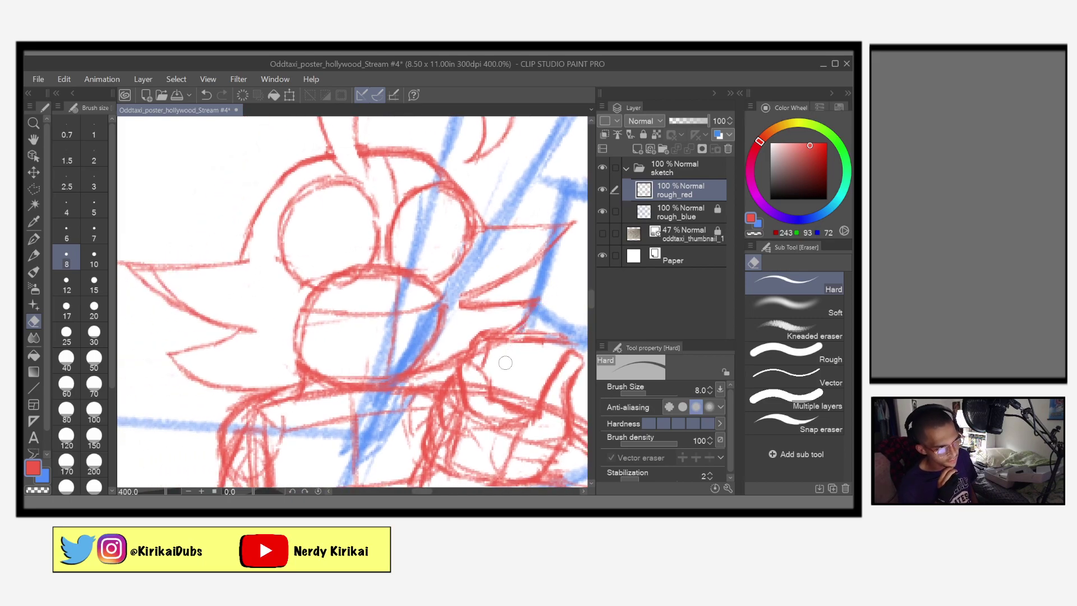
{"action": "key", "text": "ctrl+s"}
Flip the canvas view to compare the cheeks, trim the tips of the upper tufts on both sides with the eraser and save the drawing
{"action": "key", "text": "h"}
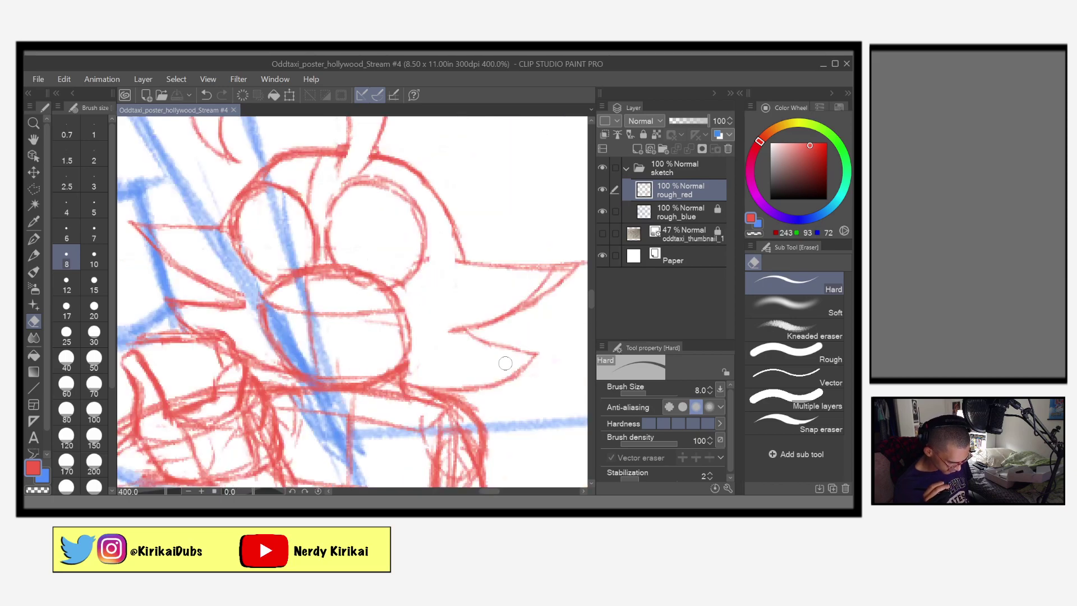
{"action": "key", "text": "h"}
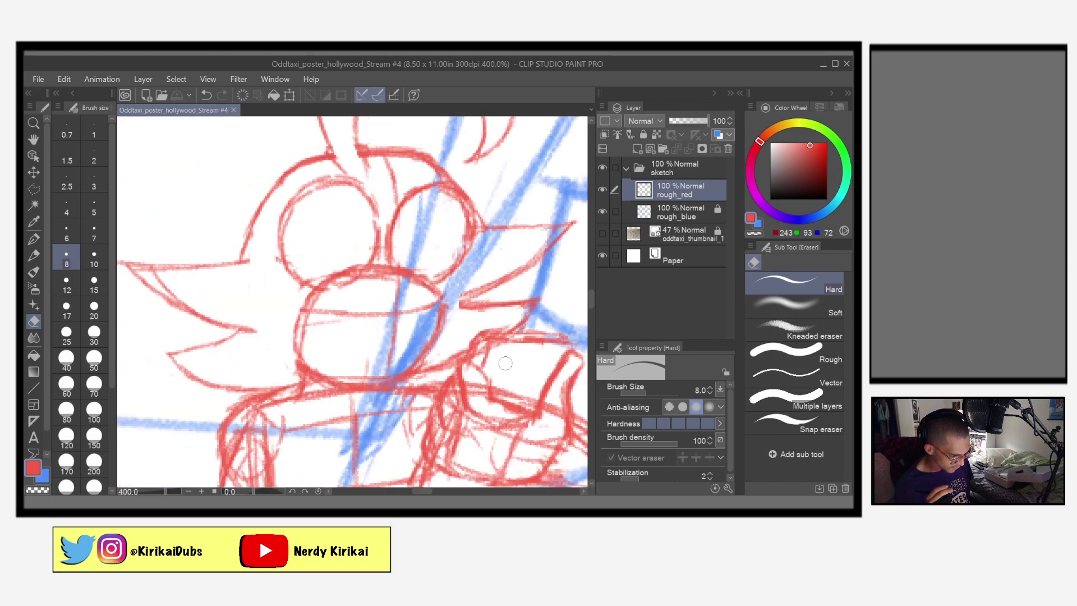
{"action": "key", "text": "h"}
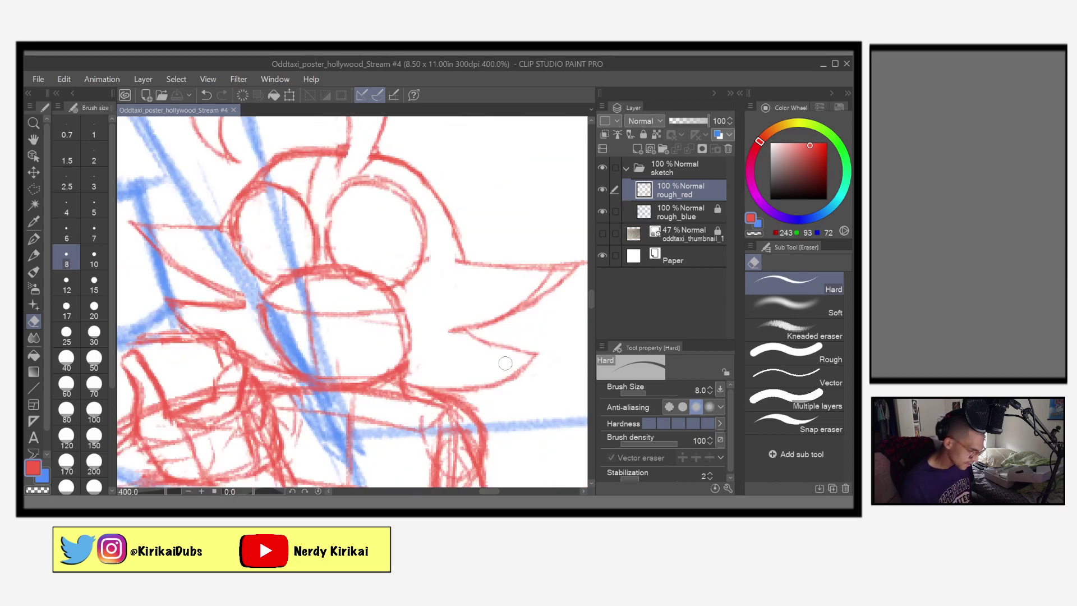
{"action": "left_click_drag", "start_coordinate": [132, 223], "coordinate": [171, 263]}
{"action": "mouse_move", "coordinate": [563, 265]}
{"action": "left_mouse_down"}
{"action": "mouse_move", "coordinate": [580, 256]}
{"action": "mouse_move", "coordinate": [556, 287]}
{"action": "left_mouse_up"}
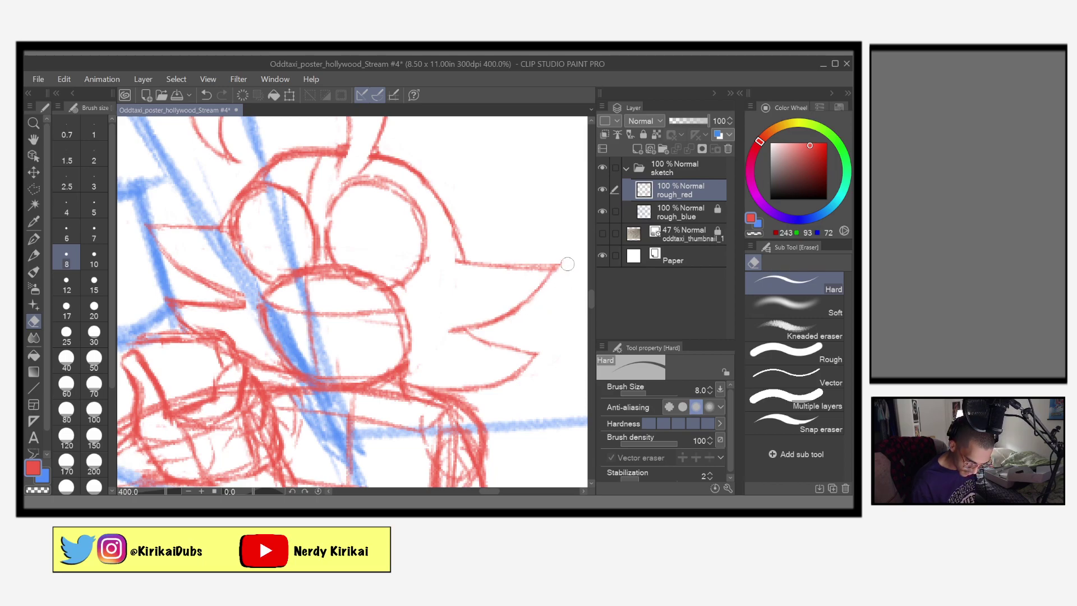
{"action": "mouse_move", "coordinate": [560, 308]}
{"action": "left_mouse_down"}
{"action": "mouse_move", "coordinate": [490, 329]}
{"action": "mouse_move", "coordinate": [481, 271]}
{"action": "mouse_move", "coordinate": [490, 269]}
{"action": "mouse_move", "coordinate": [505, 306]}
{"action": "left_mouse_up"}
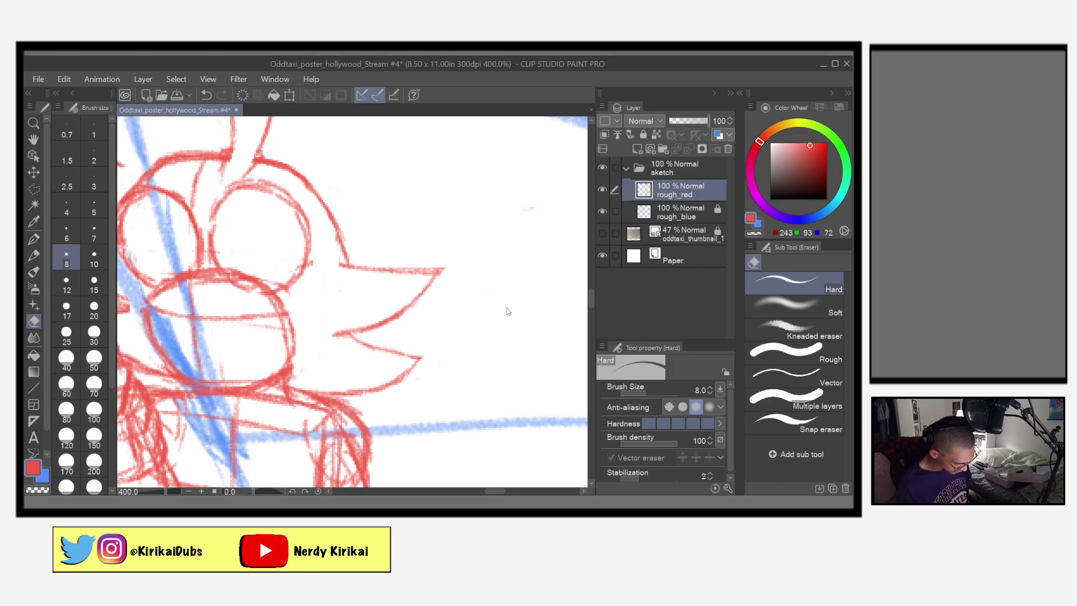
{"action": "key", "text": "ctrl+s"}
{"action": "left_click_drag", "start_coordinate": [395, 407], "coordinate": [476, 411]}
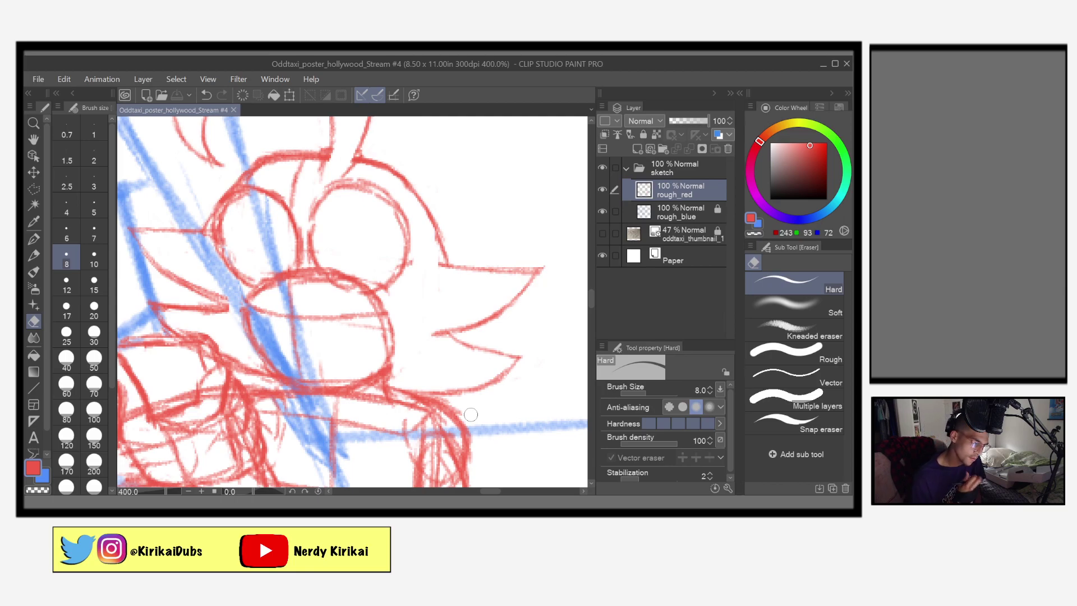
Clean up the tufts on the smaller eye's side with the Hard eraser and restroke the upper tuft's lower edge with the Mechanical pencil
{"action": "left_click", "coordinate": [33, 256]}
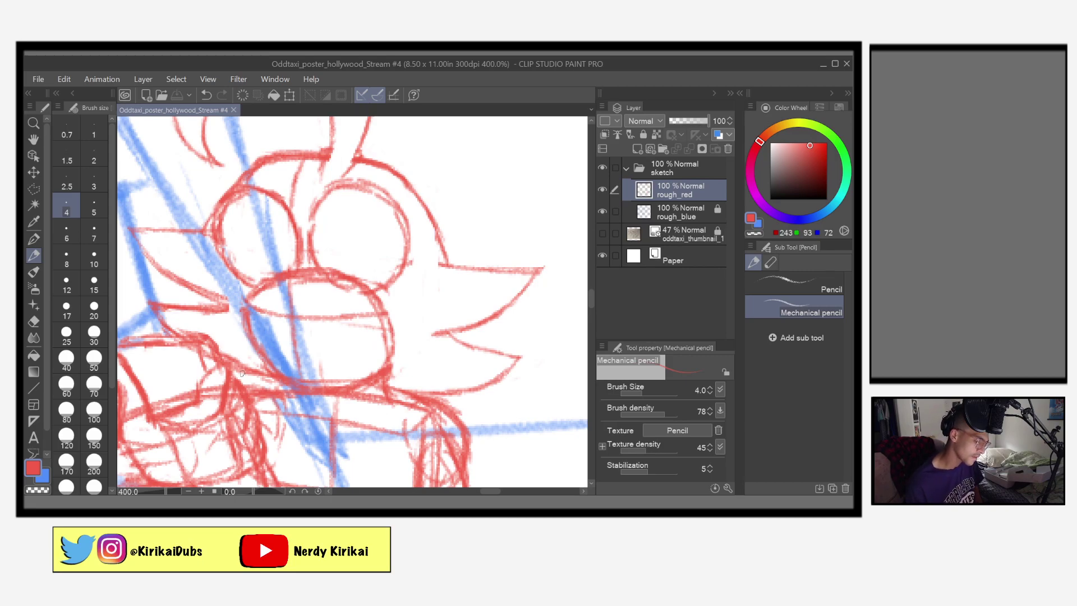
{"action": "key", "text": "e"}
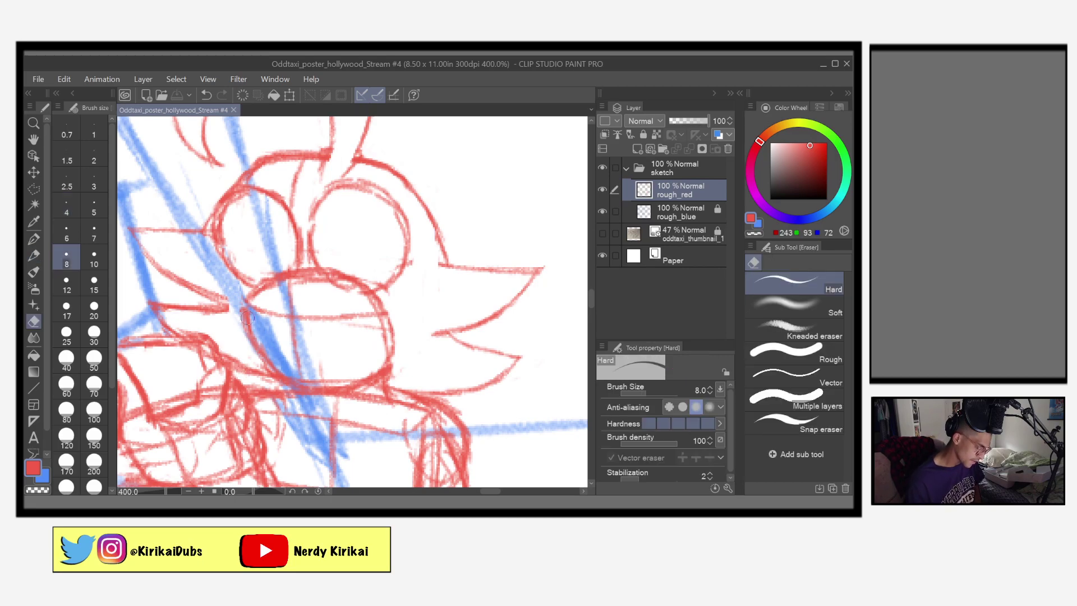
{"action": "left_click_drag", "start_coordinate": [221, 294], "coordinate": [158, 256]}
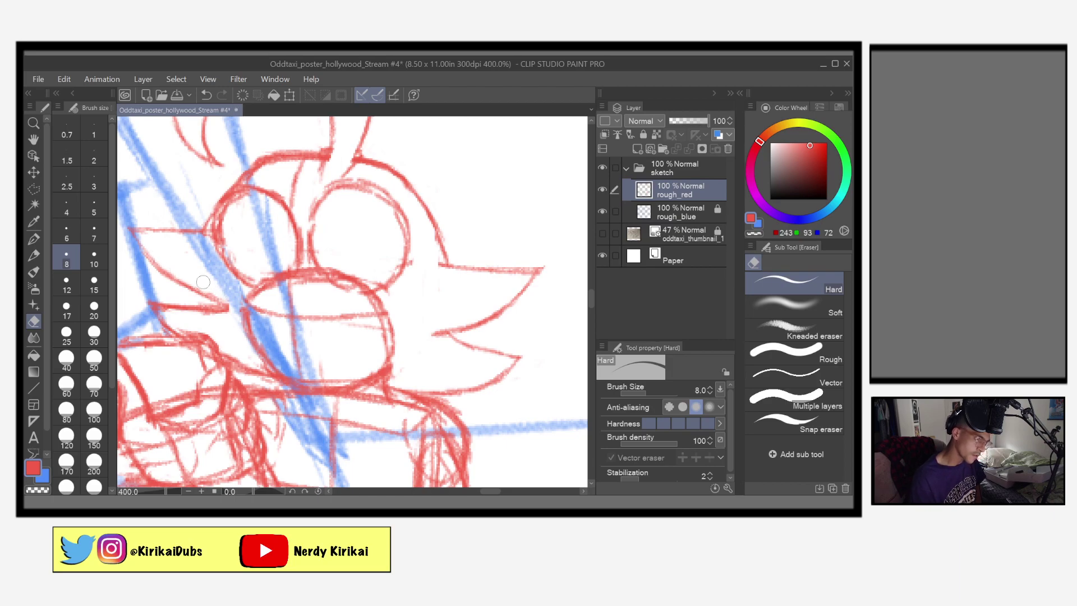
{"action": "mouse_move", "coordinate": [213, 314]}
{"action": "left_mouse_down"}
{"action": "mouse_move", "coordinate": [196, 314]}
{"action": "mouse_move", "coordinate": [224, 315]}
{"action": "mouse_move", "coordinate": [166, 313]}
{"action": "left_mouse_up"}
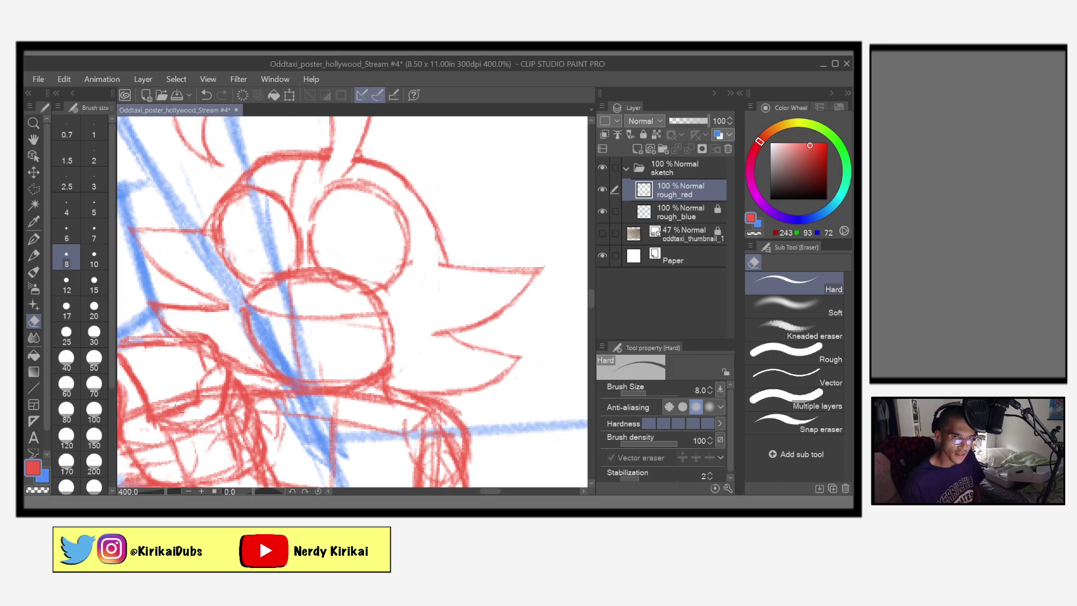
{"action": "key", "text": "p"}
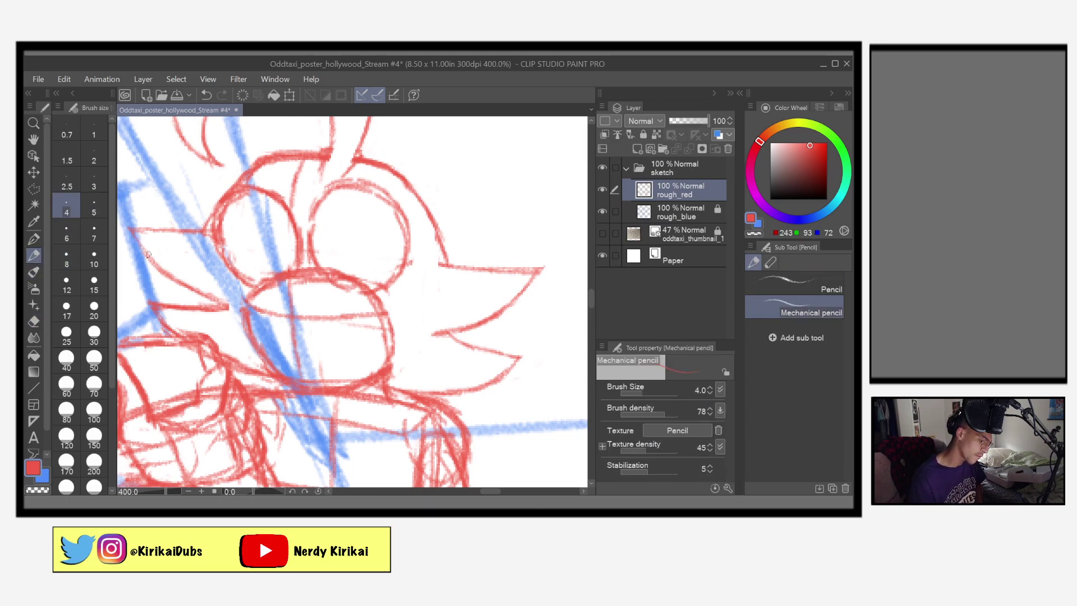
{"action": "left_click_drag", "start_coordinate": [156, 261], "coordinate": [208, 300]}
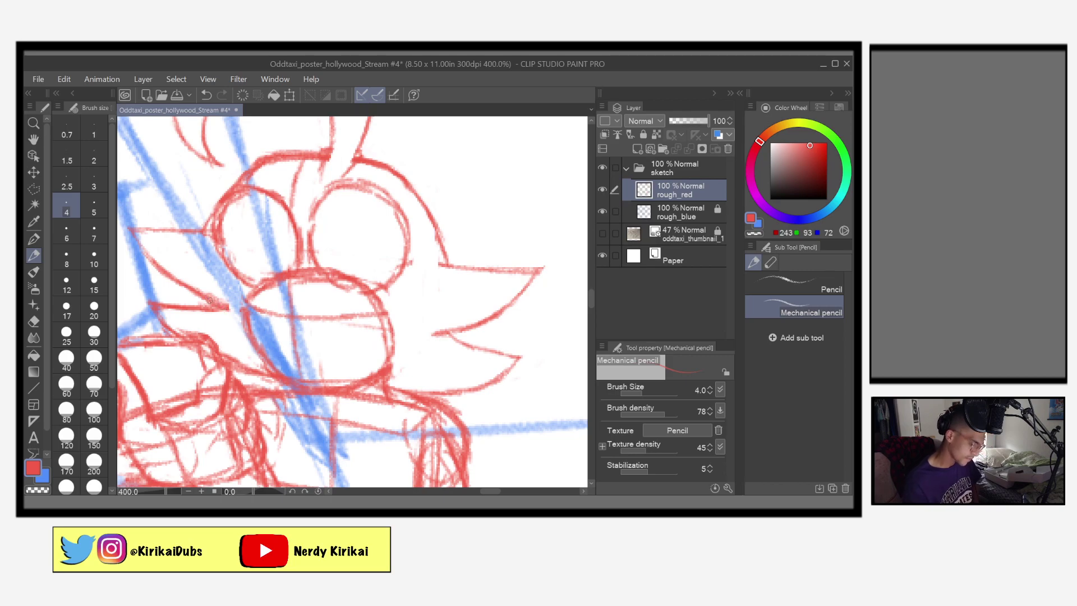
Compare the cheek tufts in the flipped canvas view, save the drawing and trim the head outline above the smaller eye with the Hard eraser
{"action": "key", "text": "e"}
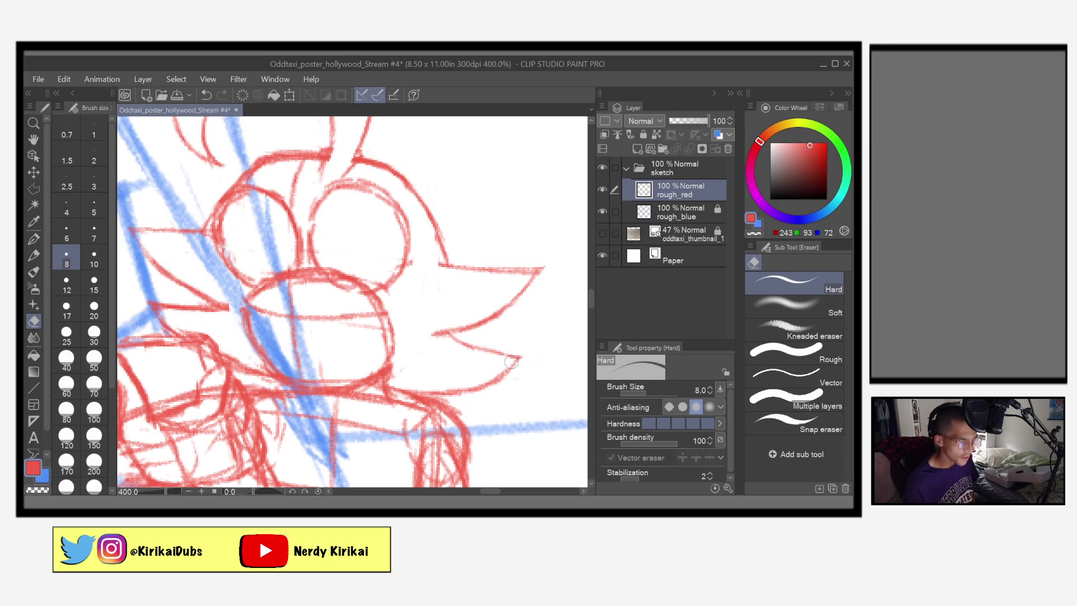
{"action": "key", "text": "h"}
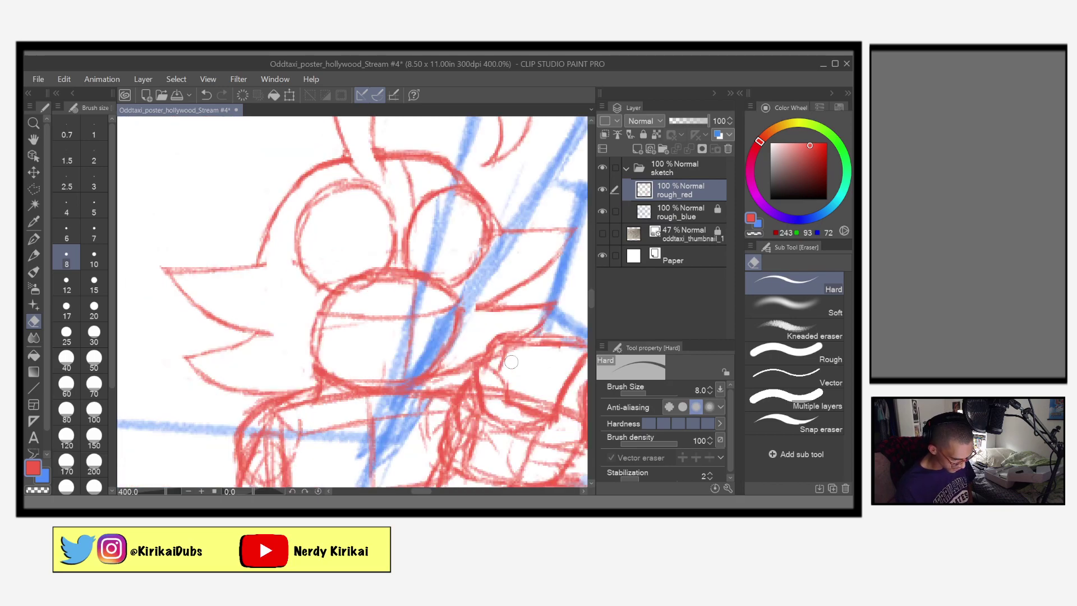
{"action": "key", "text": "h"}
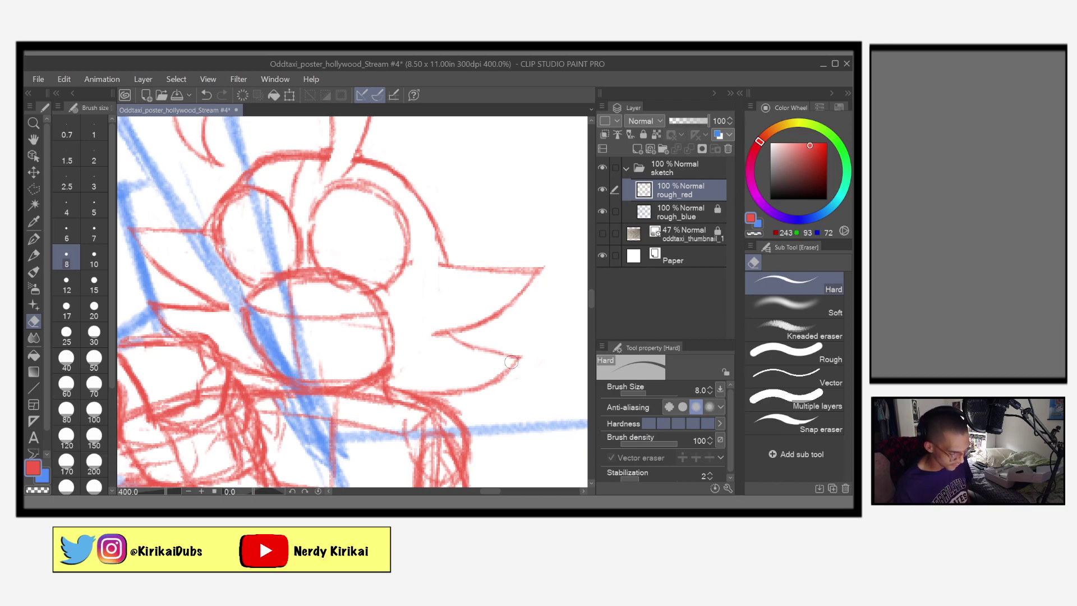
{"action": "key", "text": "ctrl+s"}
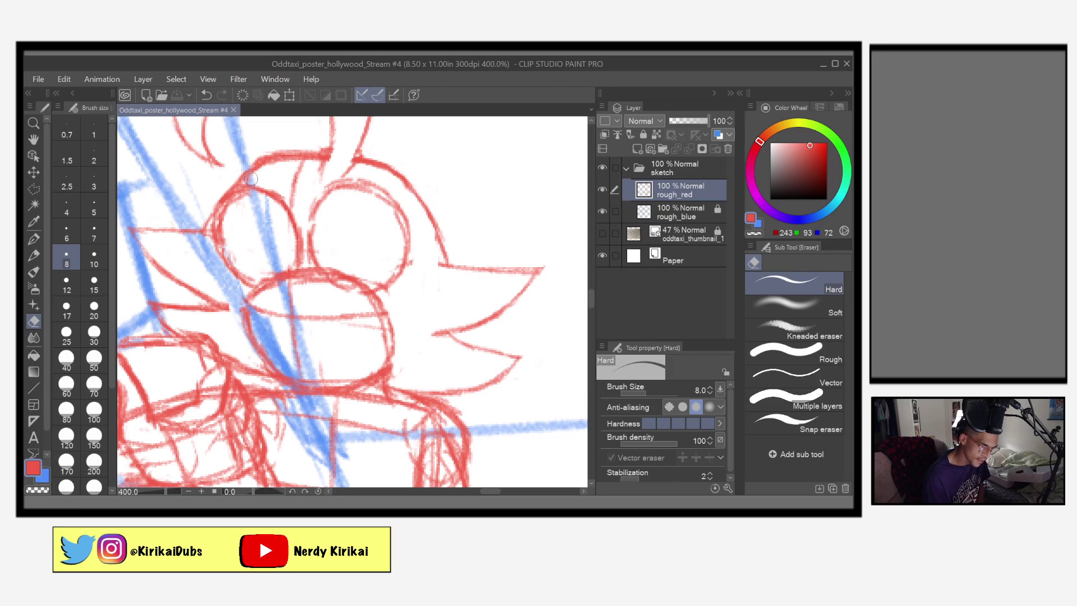
{"action": "left_click", "coordinate": [276, 166]}
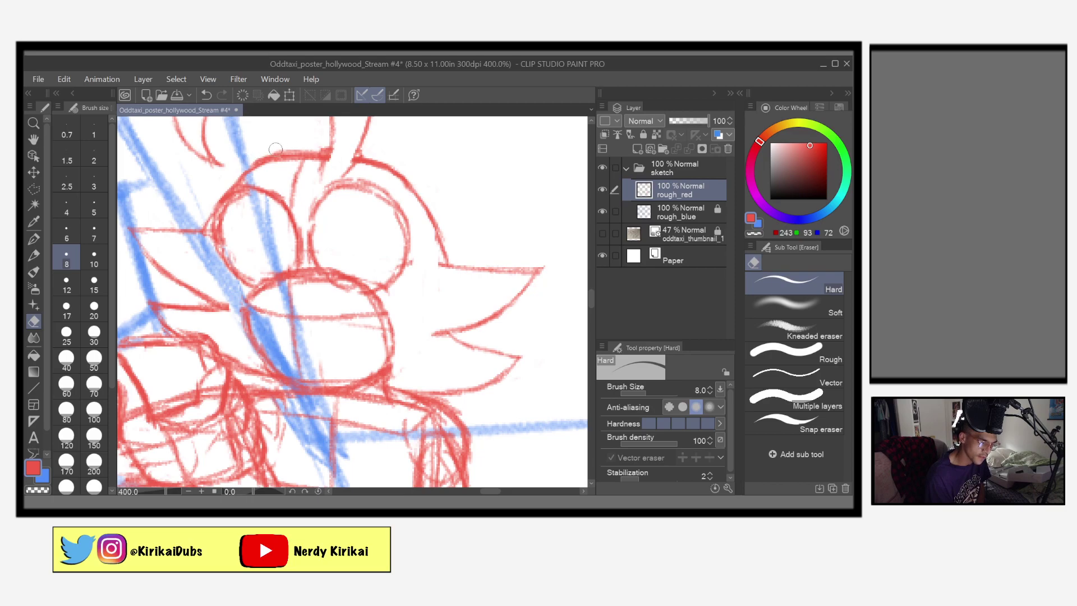
{"action": "left_click", "coordinate": [93, 229]}
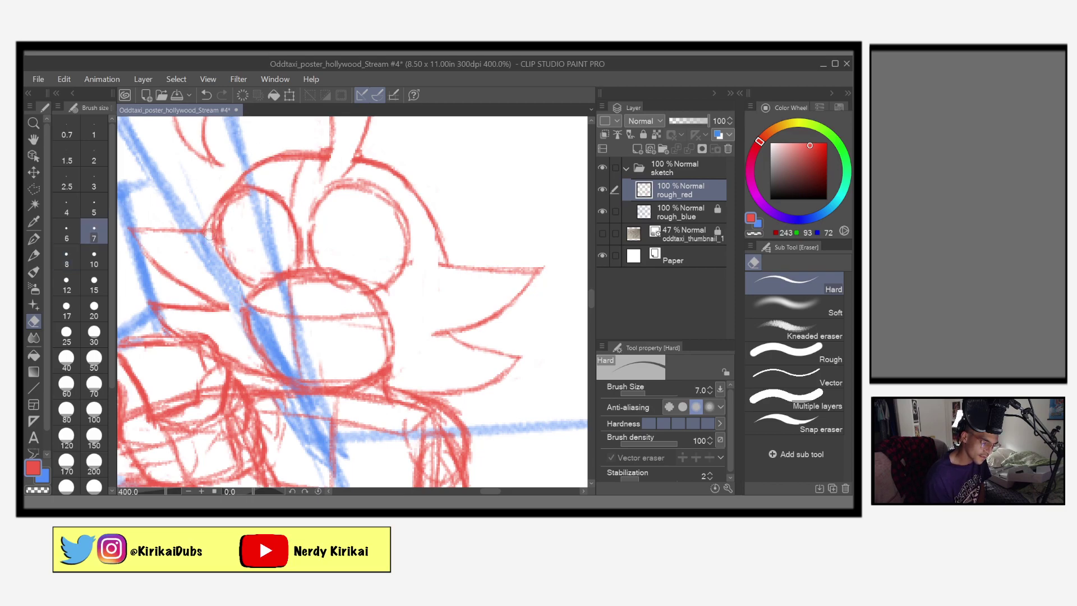
Save the drawing and reshape the notch between the smaller eye's tufts with the Hard eraser at size 7 and the Mechanical pencil at size 4
{"action": "left_click_drag", "start_coordinate": [429, 285], "coordinate": [393, 240]}
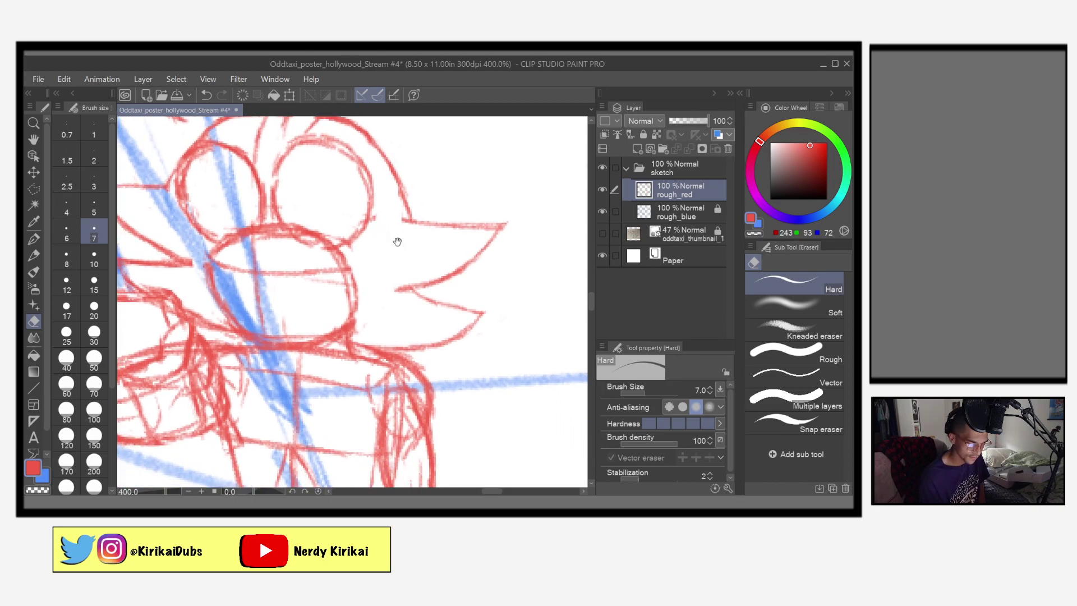
{"action": "scroll", "coordinate": [432, 241], "scroll_direction": "down", "scroll_amount": 6}
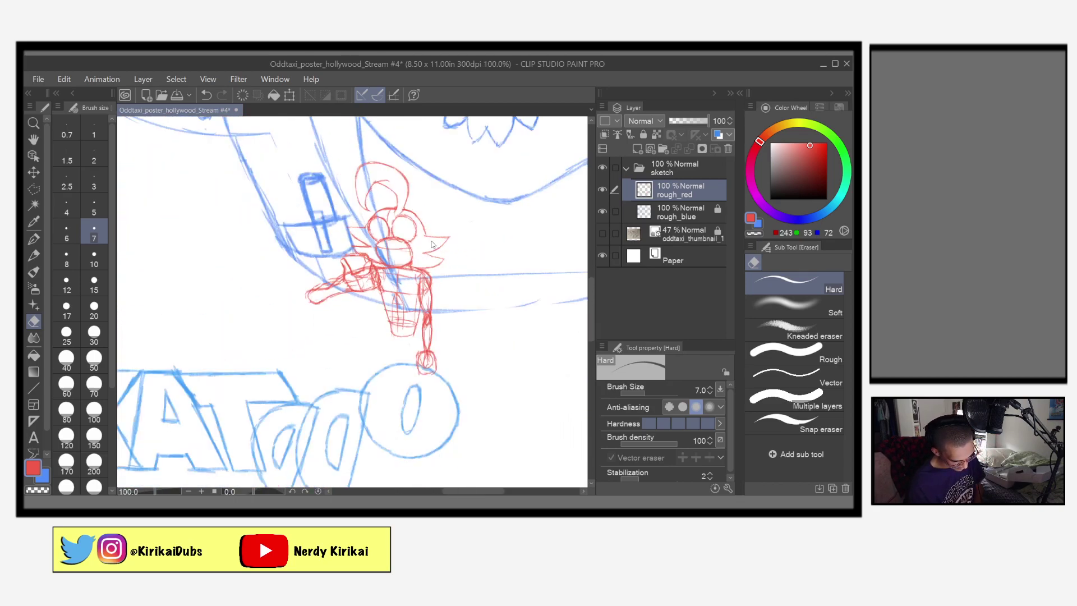
{"action": "scroll", "coordinate": [432, 244], "scroll_direction": "up", "scroll_amount": 6}
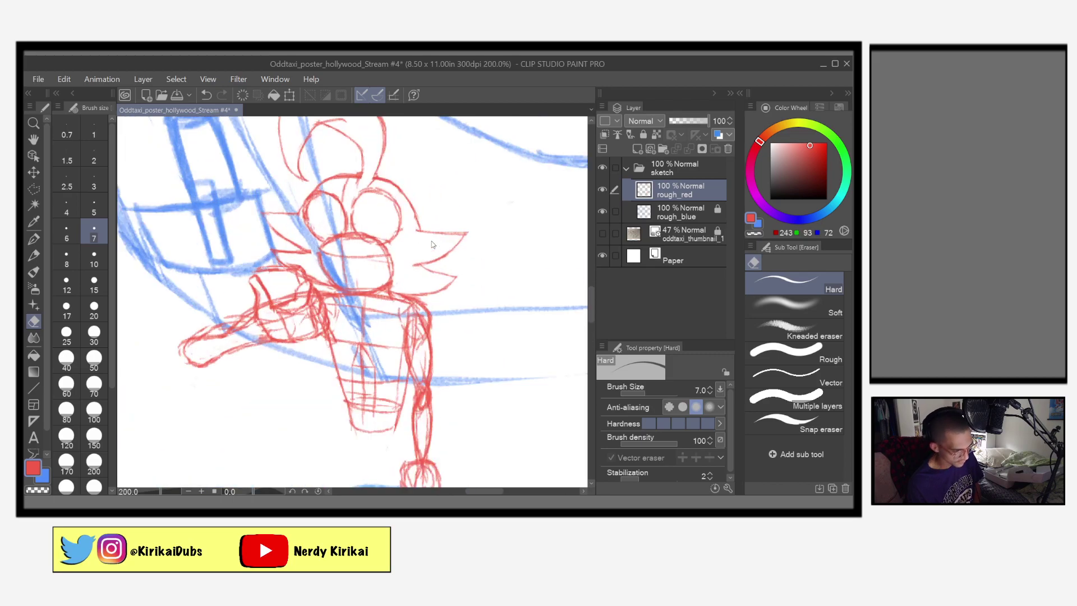
{"action": "mouse_move", "coordinate": [416, 358]}
{"action": "left_mouse_down"}
{"action": "mouse_move", "coordinate": [532, 385]}
{"action": "mouse_move", "coordinate": [511, 387]}
{"action": "left_mouse_up"}
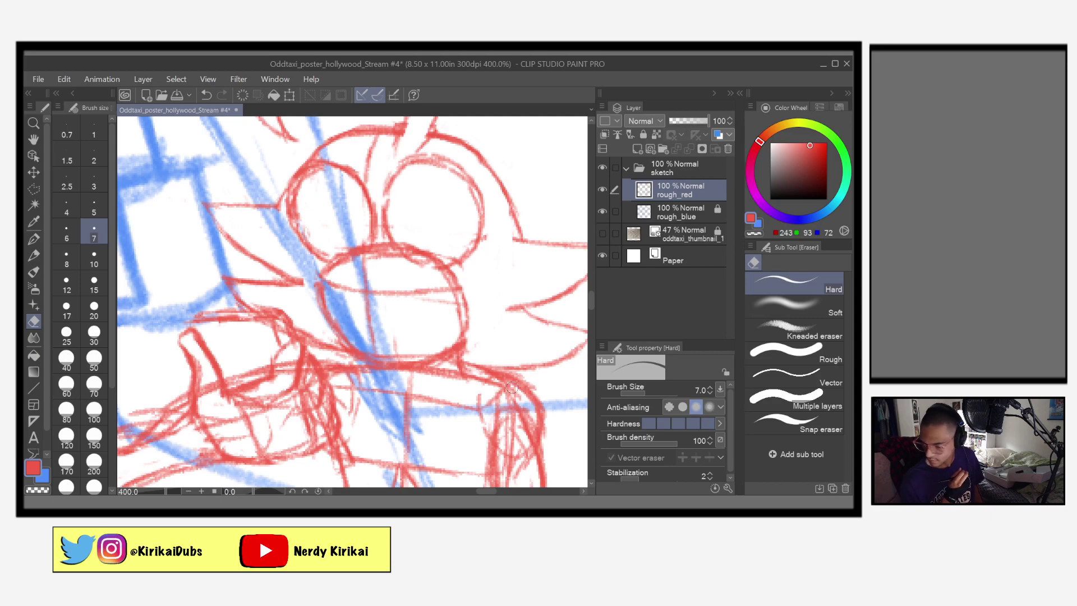
{"action": "key", "text": "ctrl+s"}
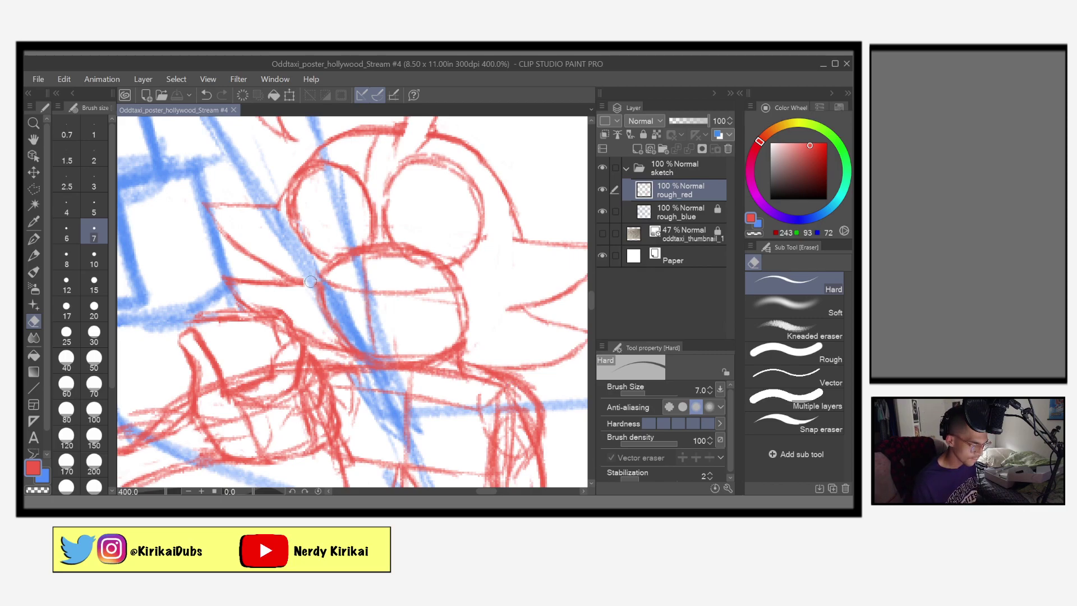
{"action": "mouse_move", "coordinate": [310, 280]}
{"action": "left_mouse_down"}
{"action": "mouse_move", "coordinate": [303, 274]}
{"action": "mouse_move", "coordinate": [298, 292]}
{"action": "mouse_move", "coordinate": [291, 283]}
{"action": "mouse_move", "coordinate": [294, 304]}
{"action": "mouse_move", "coordinate": [306, 288]}
{"action": "mouse_move", "coordinate": [281, 275]}
{"action": "mouse_move", "coordinate": [278, 294]}
{"action": "left_mouse_up"}
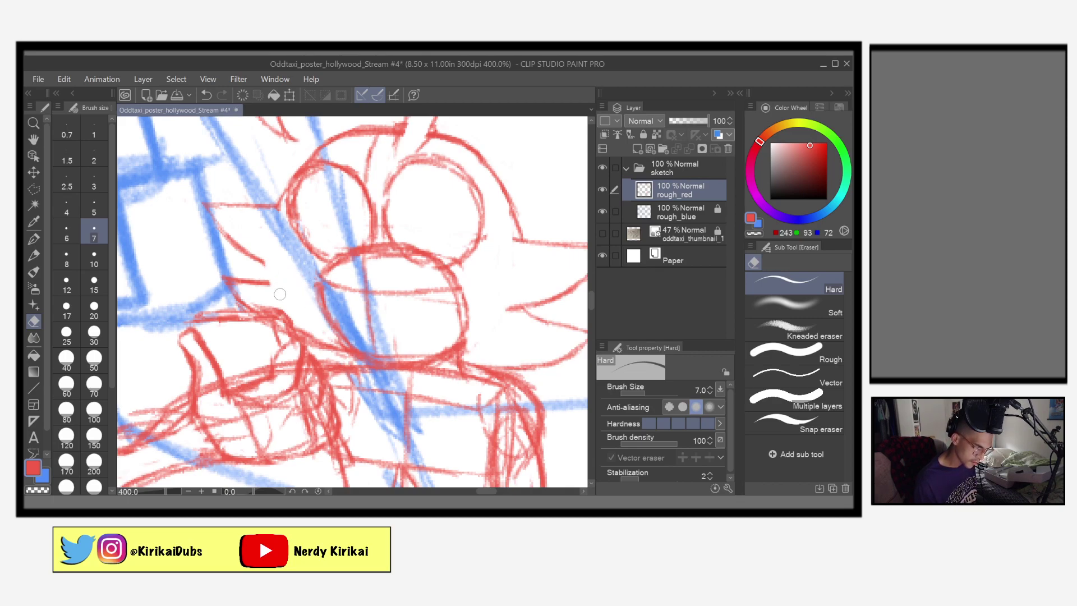
{"action": "left_click", "coordinate": [33, 255]}
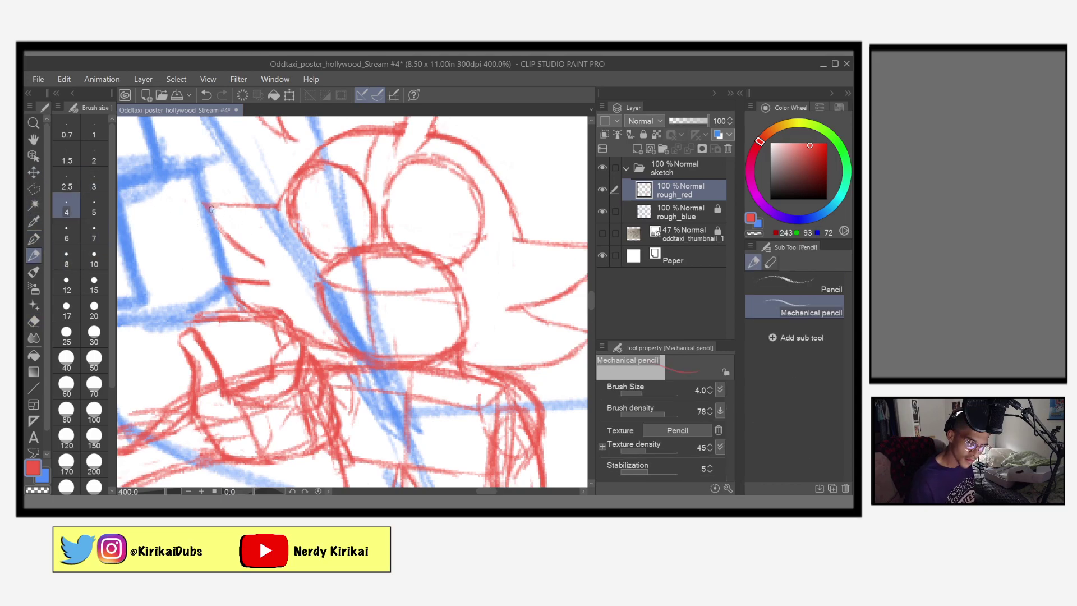
{"action": "mouse_move", "coordinate": [208, 203]}
{"action": "left_mouse_down"}
{"action": "mouse_move", "coordinate": [228, 238]}
{"action": "mouse_move", "coordinate": [286, 275]}
{"action": "mouse_move", "coordinate": [277, 281]}
{"action": "mouse_move", "coordinate": [316, 277]}
{"action": "mouse_move", "coordinate": [288, 279]}
{"action": "mouse_move", "coordinate": [287, 270]}
{"action": "mouse_move", "coordinate": [230, 285]}
{"action": "mouse_move", "coordinate": [290, 271]}
{"action": "left_mouse_up"}
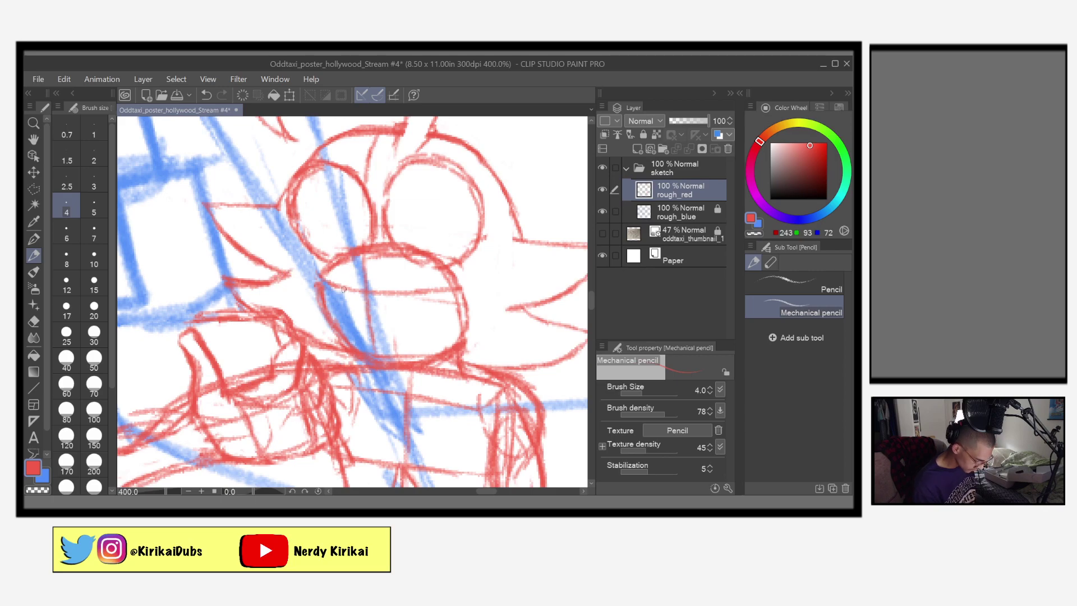
{"action": "key", "text": "e"}
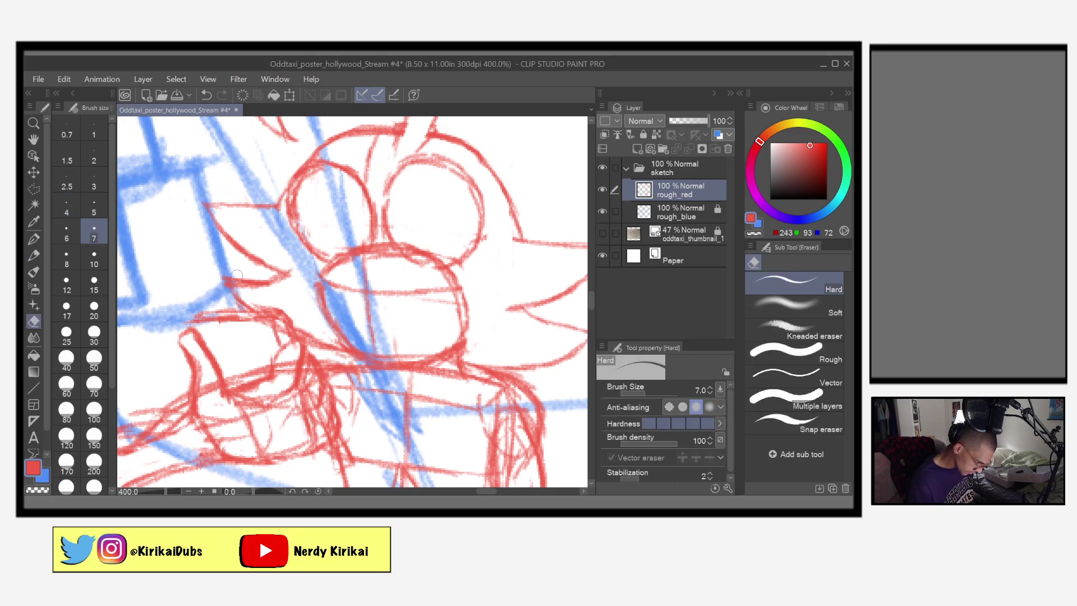
{"action": "left_click_drag", "start_coordinate": [223, 276], "coordinate": [262, 275]}
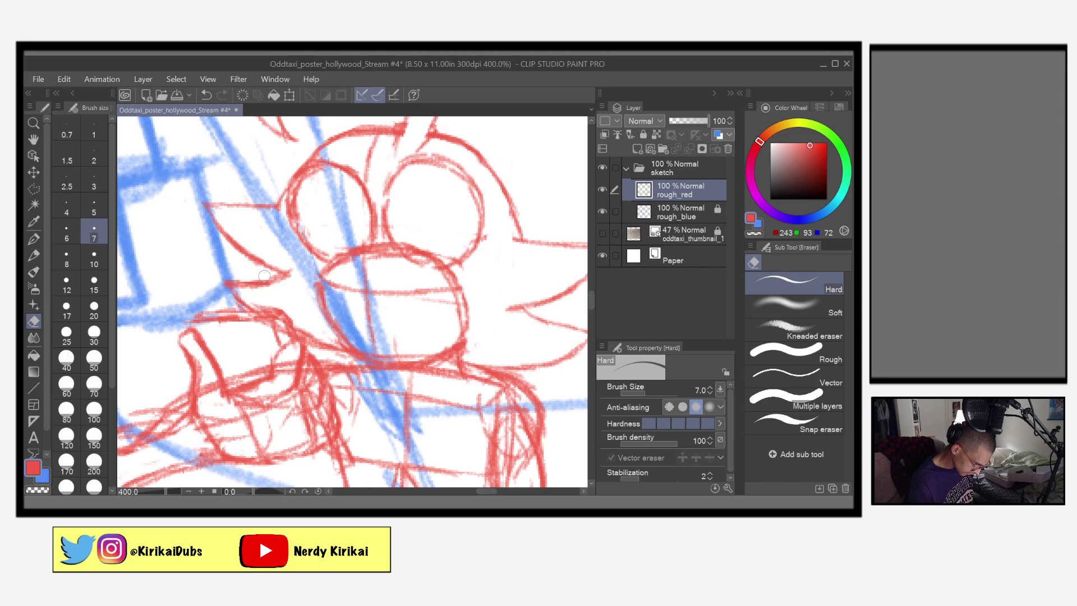
Sketch short cheek lines between the muzzle and the tufts on both sides with the Mechanical pencil, flip the canvas view and save the drawing
{"action": "left_click_drag", "start_coordinate": [441, 164], "coordinate": [477, 346]}
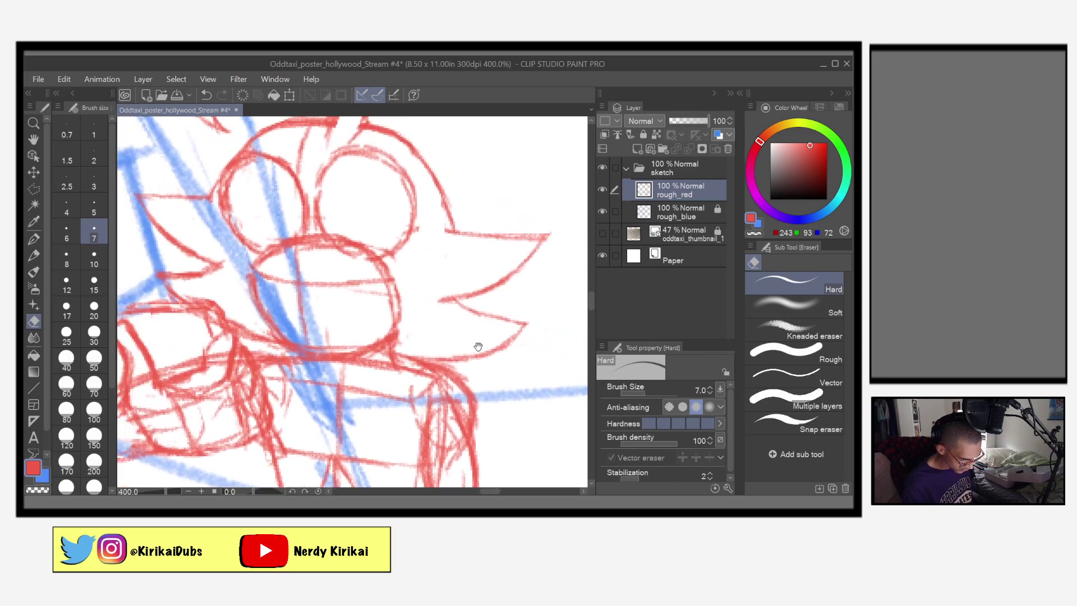
{"action": "left_click", "coordinate": [33, 255]}
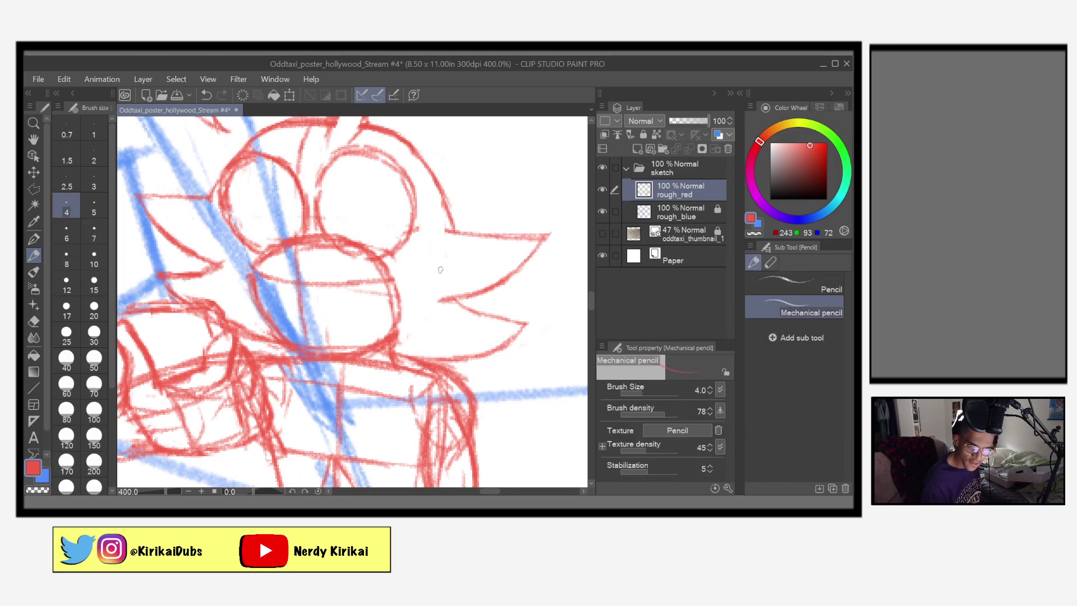
{"action": "mouse_move", "coordinate": [444, 261]}
{"action": "left_mouse_down"}
{"action": "mouse_move", "coordinate": [427, 302]}
{"action": "mouse_move", "coordinate": [451, 264]}
{"action": "left_mouse_up"}
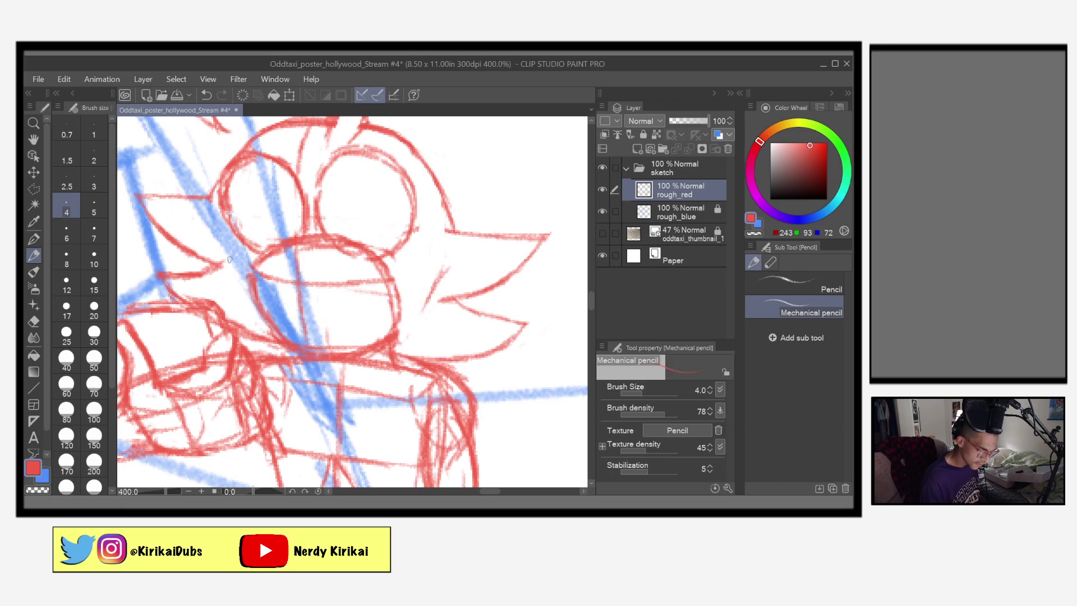
{"action": "mouse_move", "coordinate": [225, 247]}
{"action": "left_mouse_down"}
{"action": "mouse_move", "coordinate": [241, 303]}
{"action": "mouse_move", "coordinate": [225, 246]}
{"action": "left_mouse_up"}
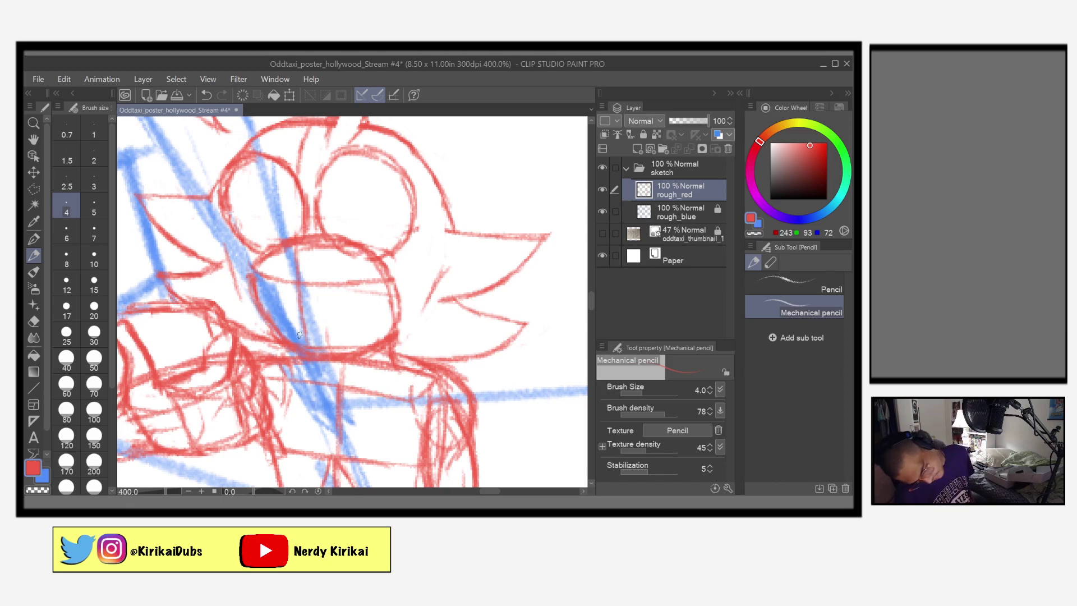
{"action": "key", "text": "h"}
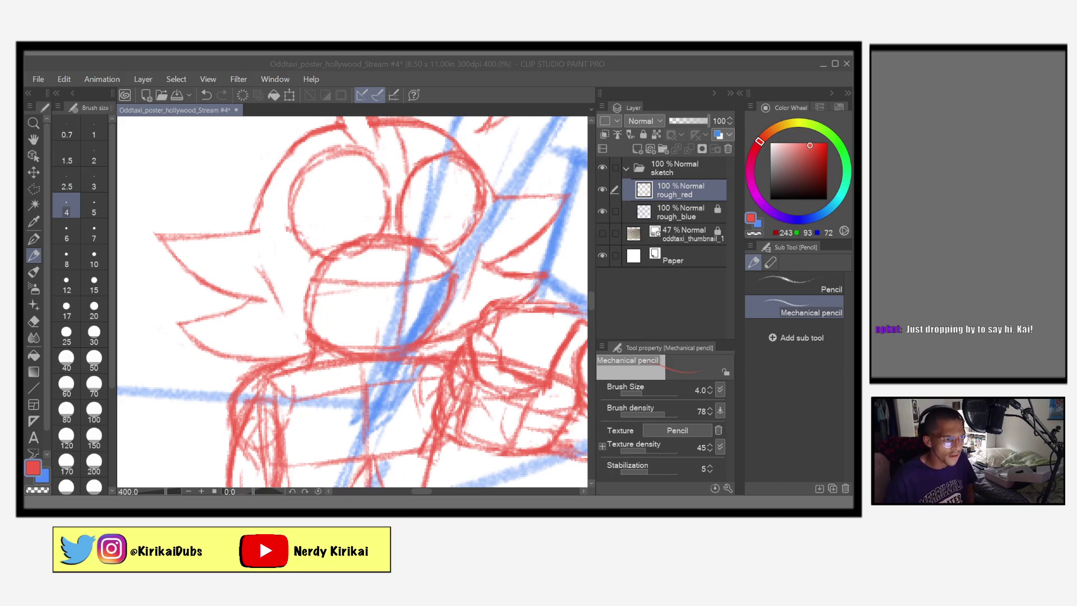
{"action": "key", "text": "alt+Tab"}
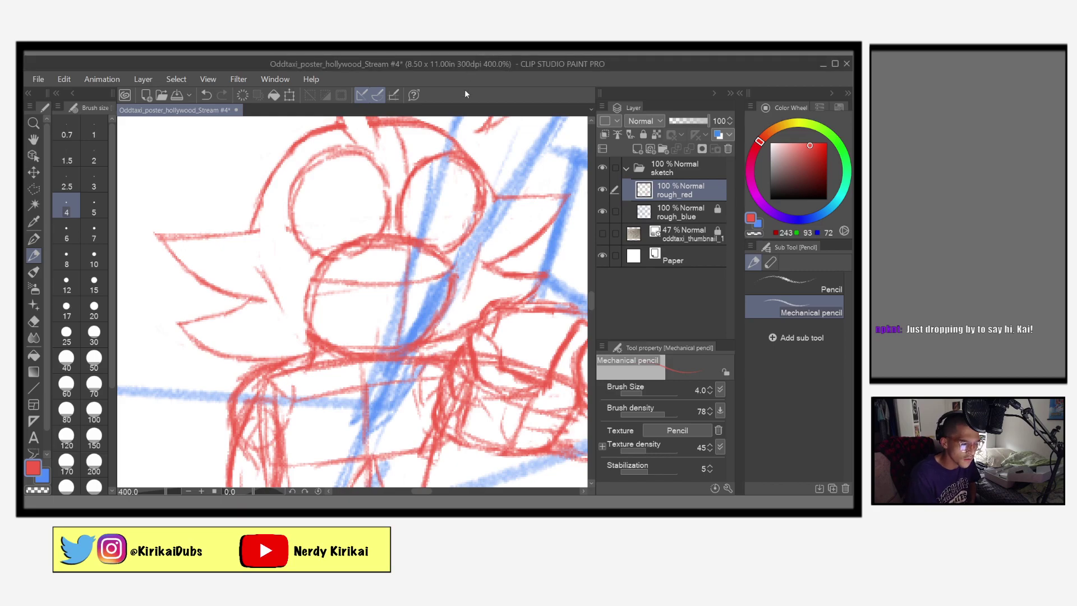
{"action": "key", "text": "ctrl+s"}
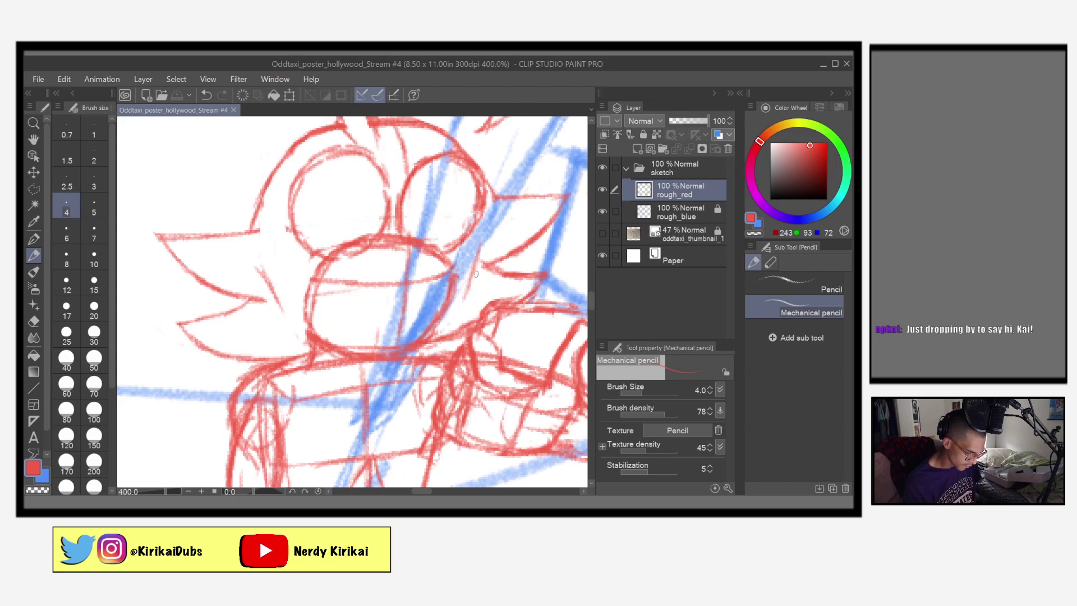
Erase the short cheek lines on both sides with the Hard eraser at size 7 and redraw them with the Mechanical pencil at size 4
{"action": "key", "text": "e"}
{"action": "mouse_move", "coordinate": [478, 242]}
{"action": "left_mouse_down"}
{"action": "mouse_move", "coordinate": [469, 281]}
{"action": "mouse_move", "coordinate": [473, 261]}
{"action": "left_mouse_up"}
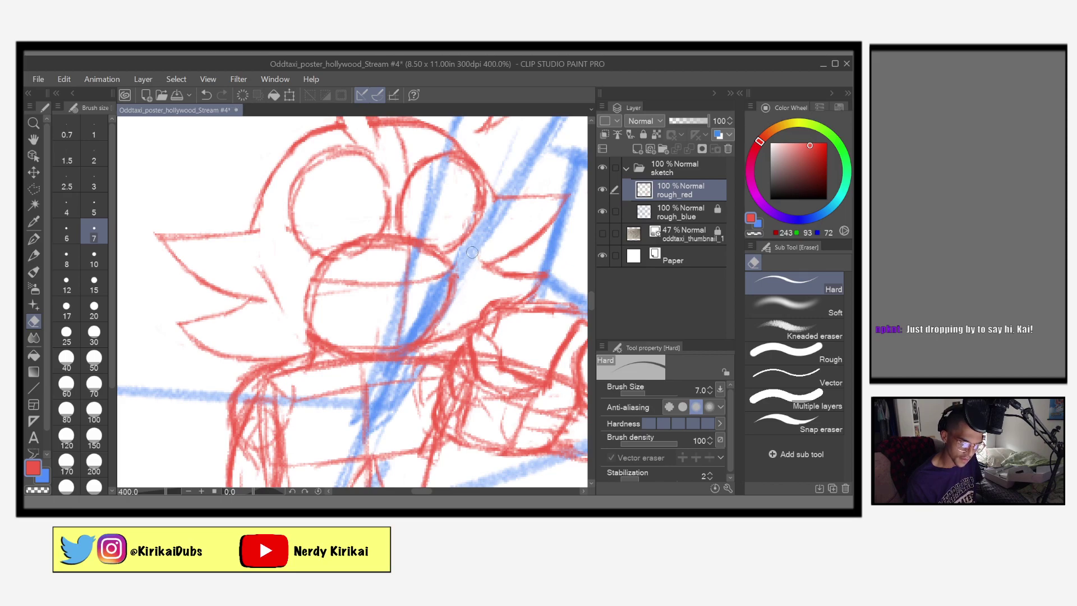
{"action": "mouse_move", "coordinate": [258, 263]}
{"action": "left_mouse_down"}
{"action": "mouse_move", "coordinate": [288, 328]}
{"action": "mouse_move", "coordinate": [363, 351]}
{"action": "left_mouse_up"}
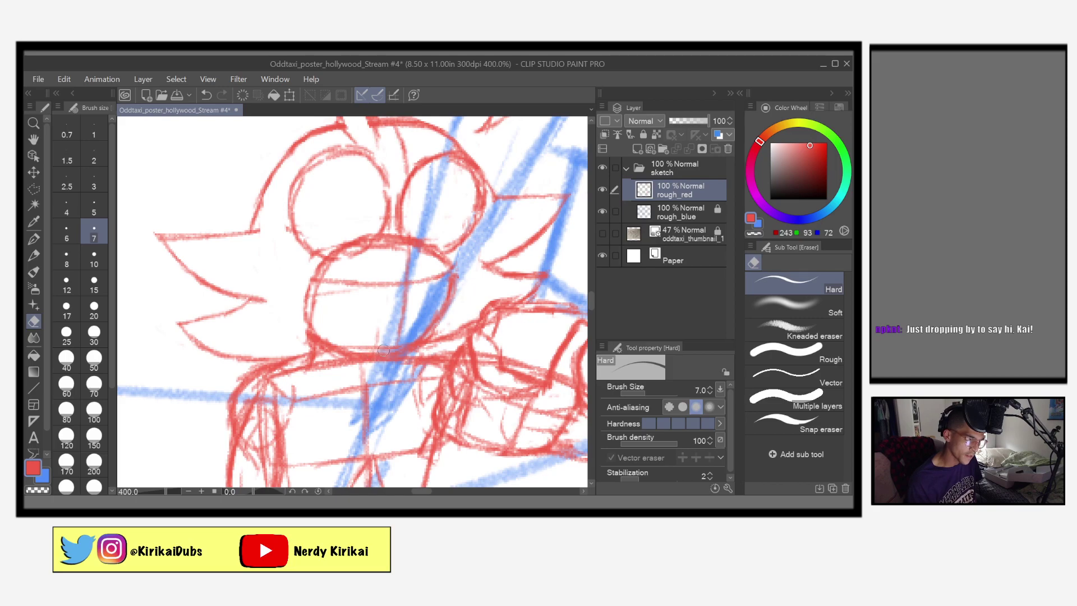
{"action": "left_click", "coordinate": [31, 255]}
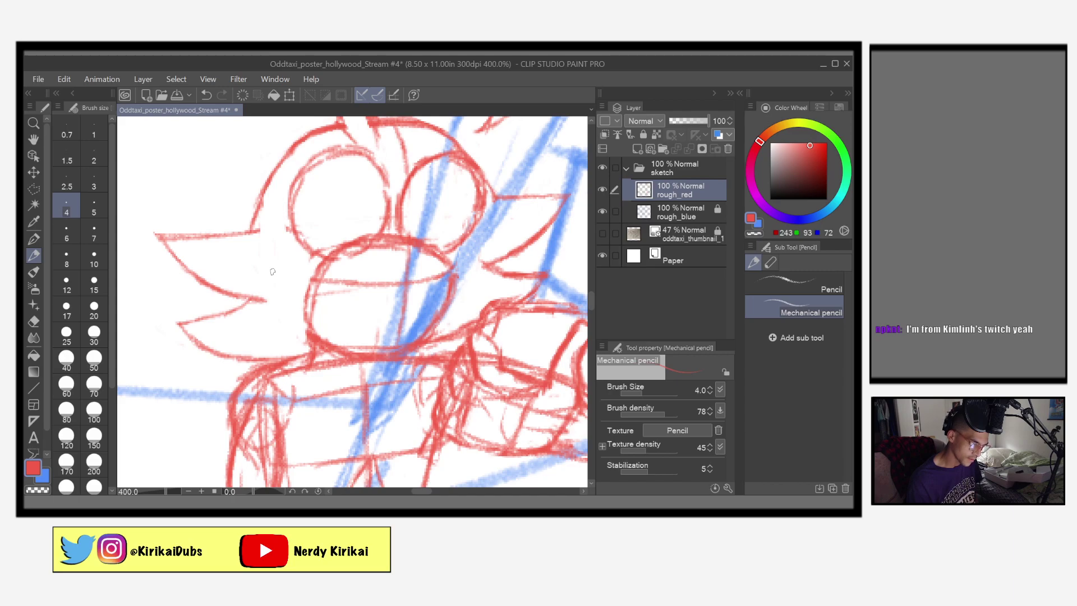
{"action": "left_click_drag", "start_coordinate": [271, 267], "coordinate": [295, 319]}
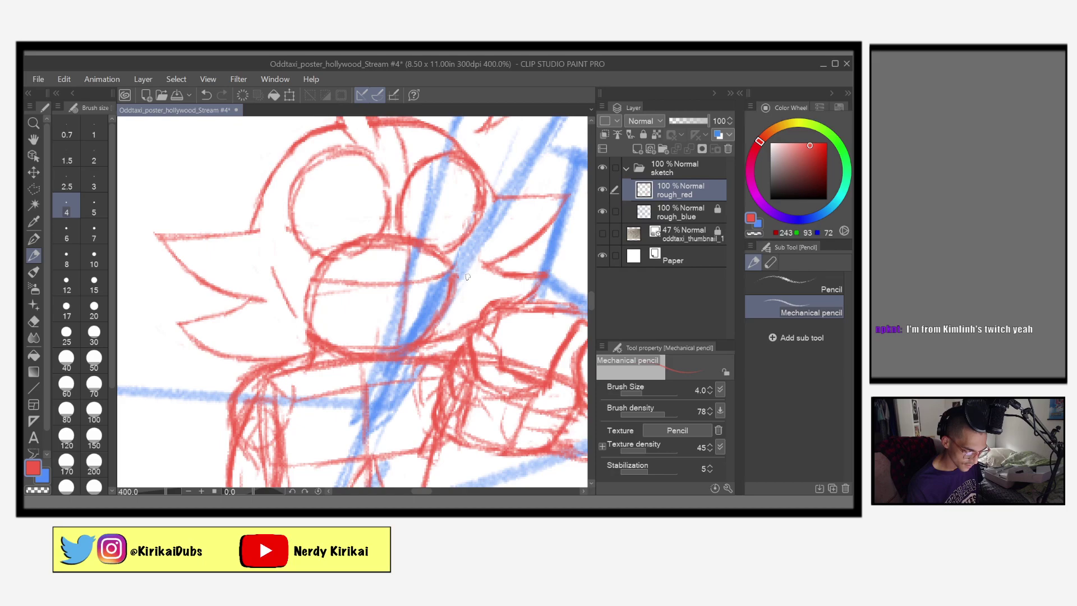
{"action": "left_click_drag", "start_coordinate": [470, 267], "coordinate": [457, 309]}
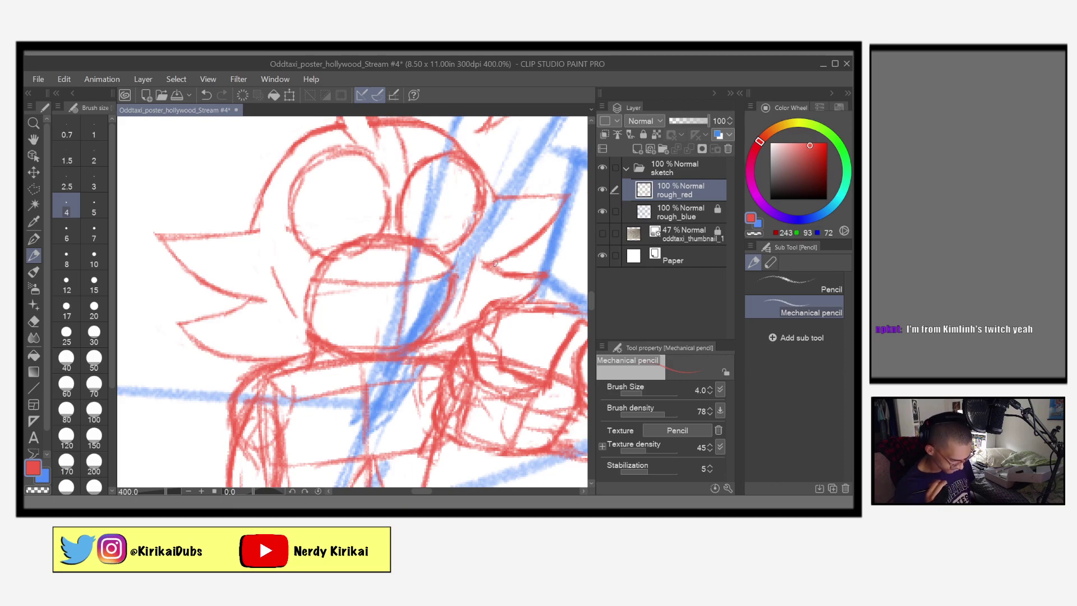
Compare both cheeks by flipping the canvas view back and forth, switch to the Hard eraser and save the drawing
{"action": "key", "text": "h"}
{"action": "key", "text": "h"}
{"action": "key", "text": "h"}
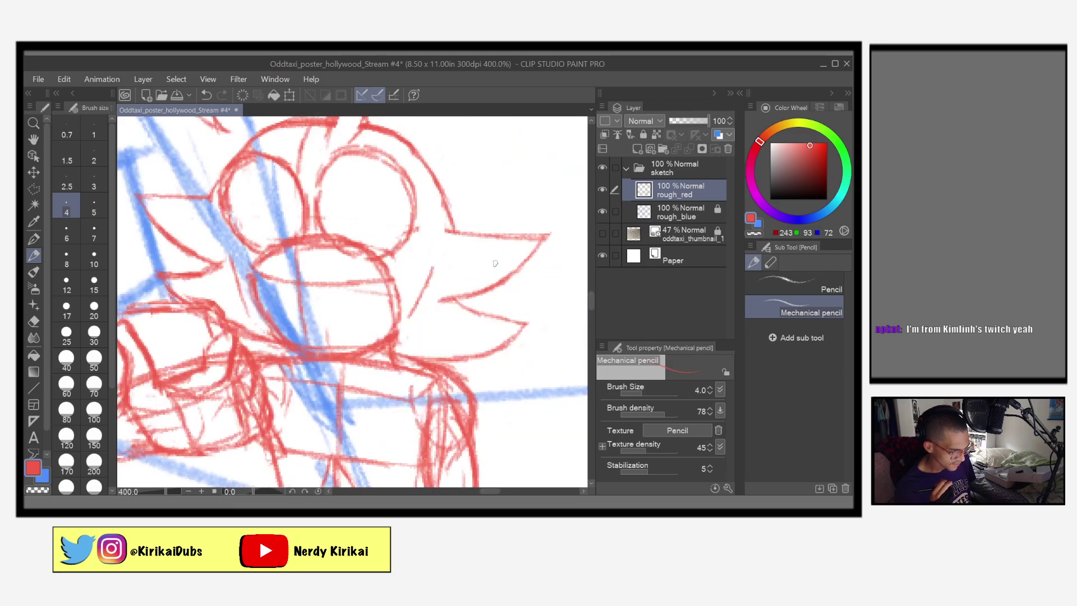
{"action": "key", "text": "h"}
{"action": "key", "text": "h"}
{"action": "key", "text": "h"}
{"action": "key", "text": "h"}
{"action": "key", "text": "h"}
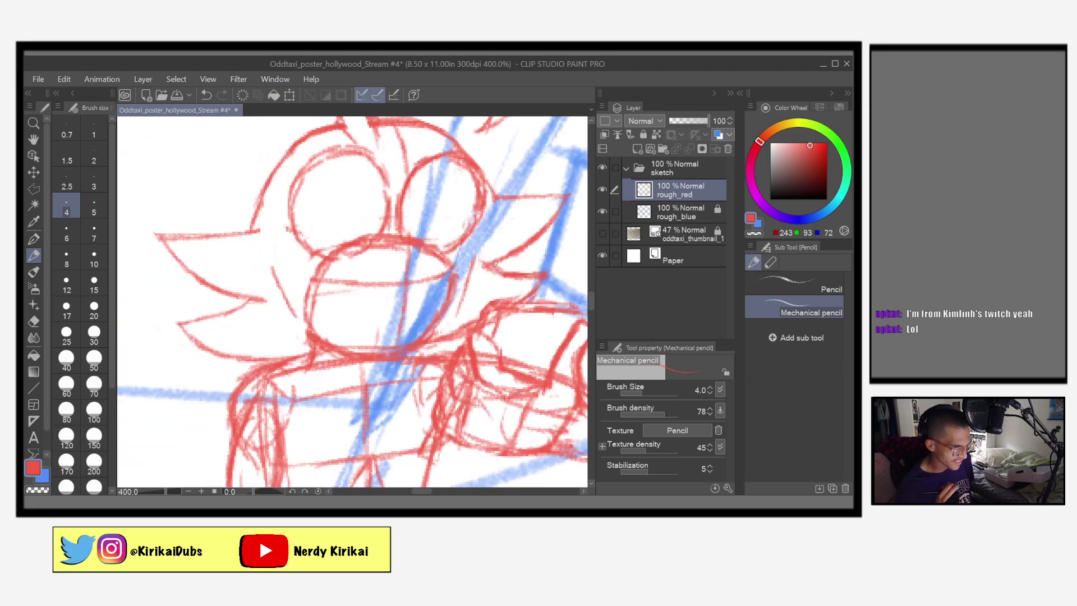
{"action": "key", "text": "e"}
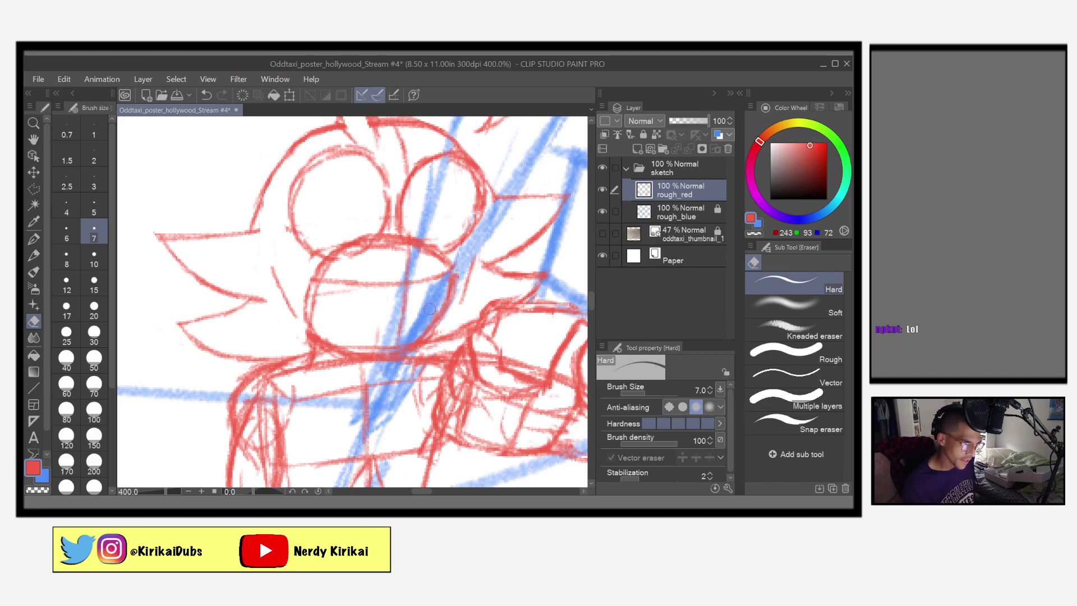
{"action": "key", "text": "ctrl+s"}
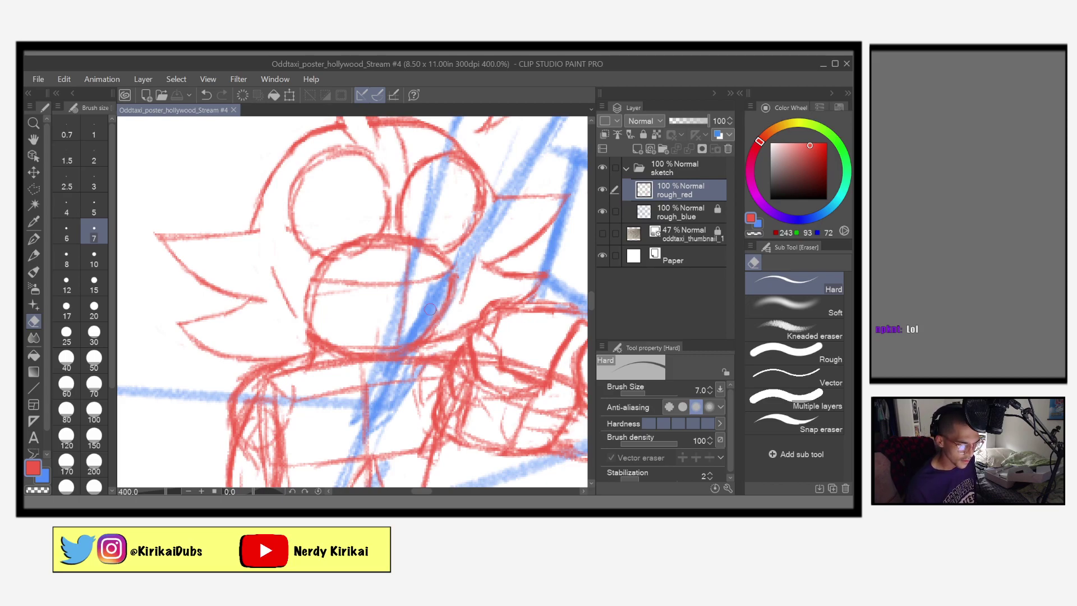
Sketch a brow curve between the eyes, restate the larger eye and the muzzle's contours with the Mechanical pencil at size 4, and save the drawing
{"action": "left_click_drag", "start_coordinate": [474, 377], "coordinate": [522, 325]}
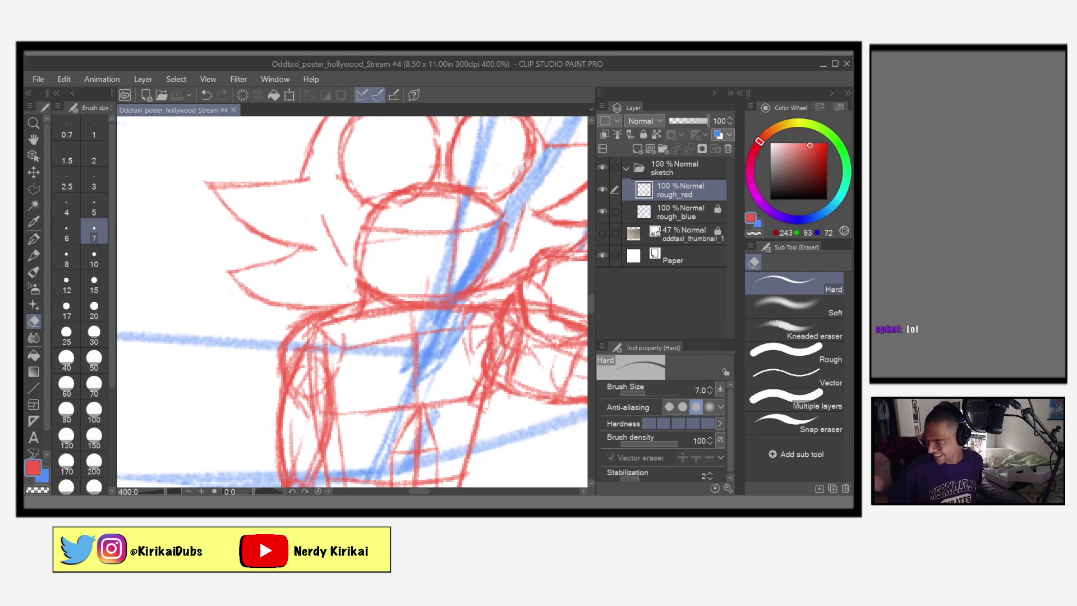
{"action": "mouse_move", "coordinate": [499, 372]}
{"action": "left_mouse_down"}
{"action": "mouse_move", "coordinate": [462, 423]}
{"action": "mouse_move", "coordinate": [473, 442]}
{"action": "mouse_move", "coordinate": [489, 438]}
{"action": "left_mouse_up"}
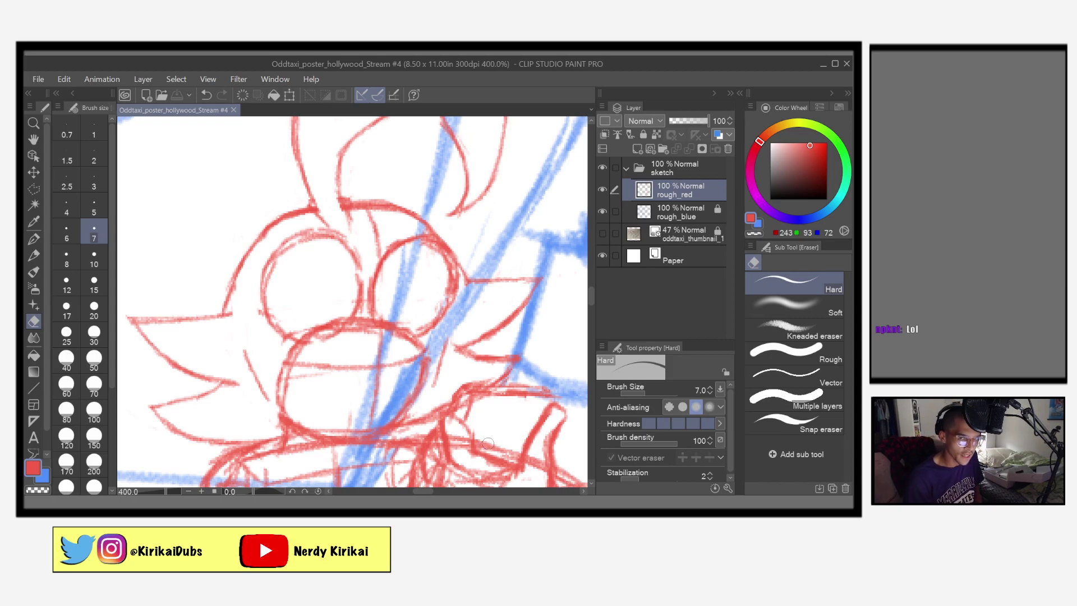
{"action": "left_click", "coordinate": [34, 255]}
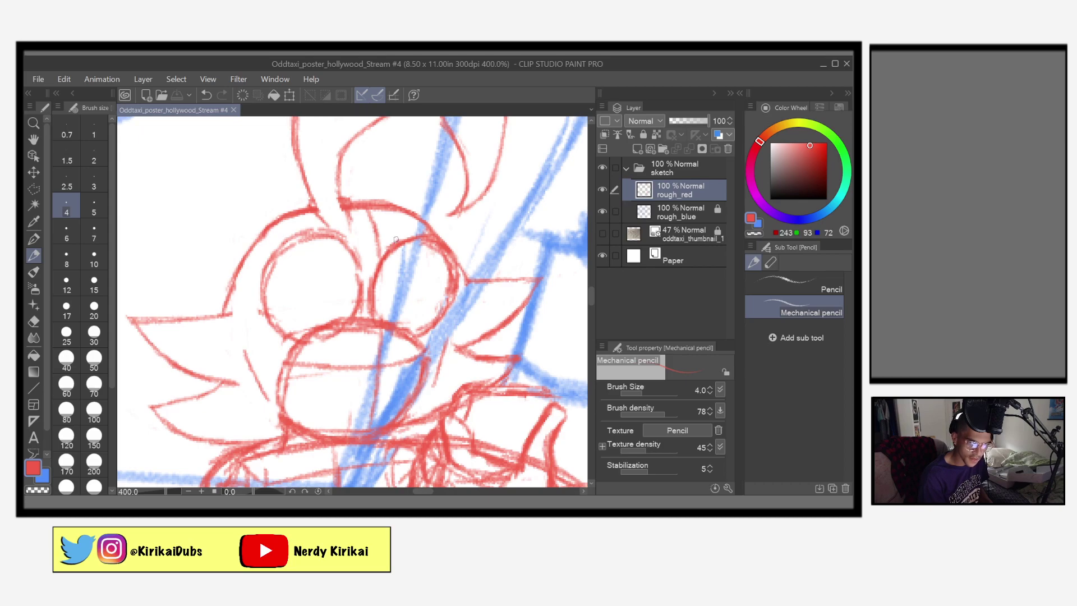
{"action": "mouse_move", "coordinate": [397, 238]}
{"action": "left_mouse_down"}
{"action": "mouse_move", "coordinate": [383, 251]}
{"action": "mouse_move", "coordinate": [327, 231]}
{"action": "left_mouse_up"}
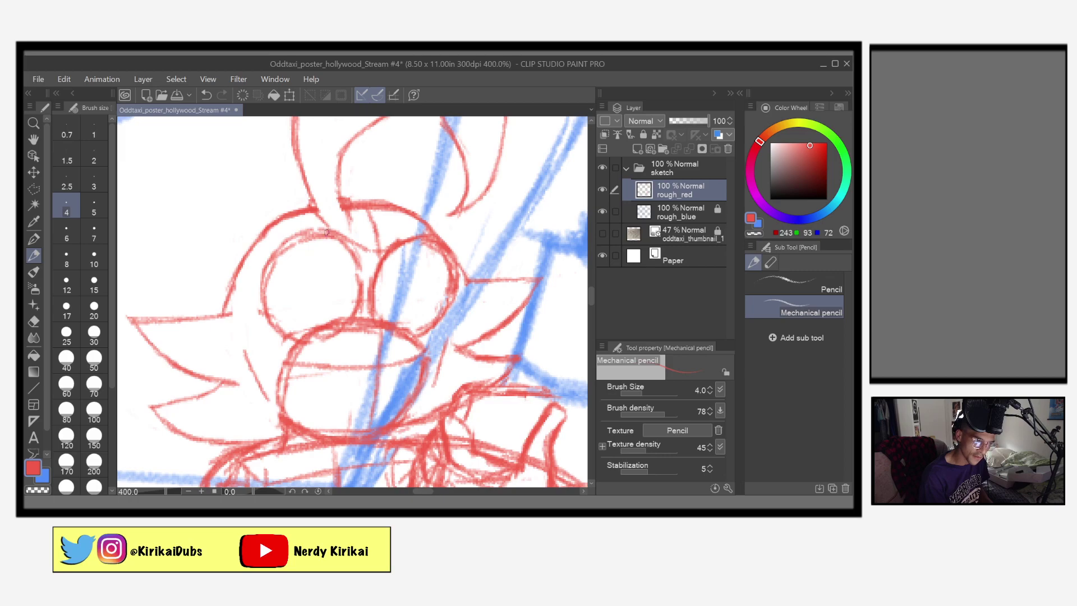
{"action": "left_click_drag", "start_coordinate": [326, 232], "coordinate": [306, 232]}
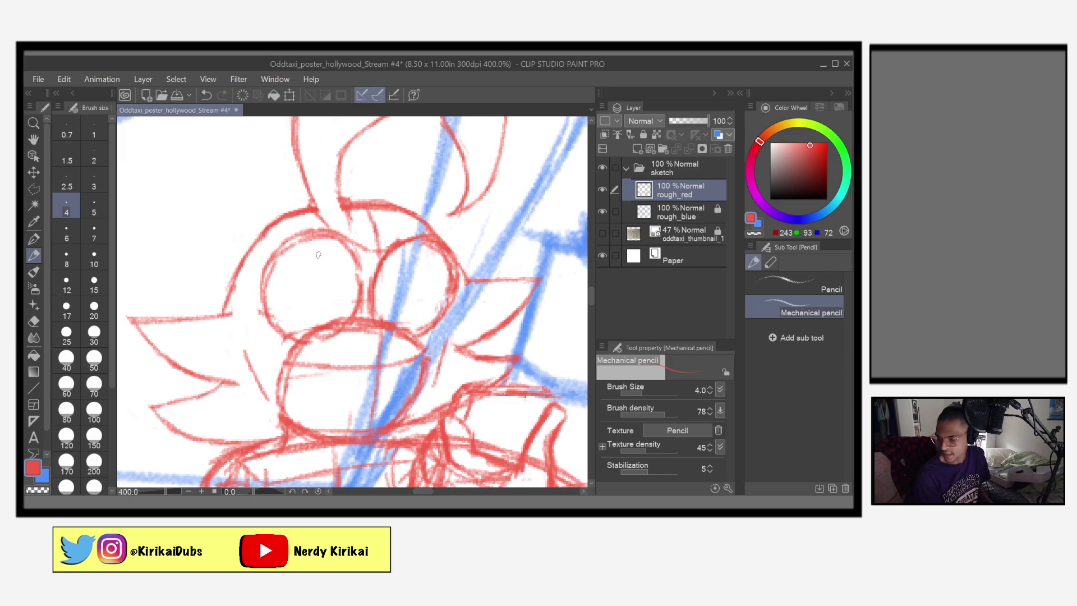
{"action": "mouse_move", "coordinate": [296, 236]}
{"action": "left_mouse_down"}
{"action": "mouse_move", "coordinate": [269, 261]}
{"action": "mouse_move", "coordinate": [262, 308]}
{"action": "mouse_move", "coordinate": [289, 344]}
{"action": "mouse_move", "coordinate": [281, 415]}
{"action": "mouse_move", "coordinate": [314, 426]}
{"action": "left_mouse_up"}
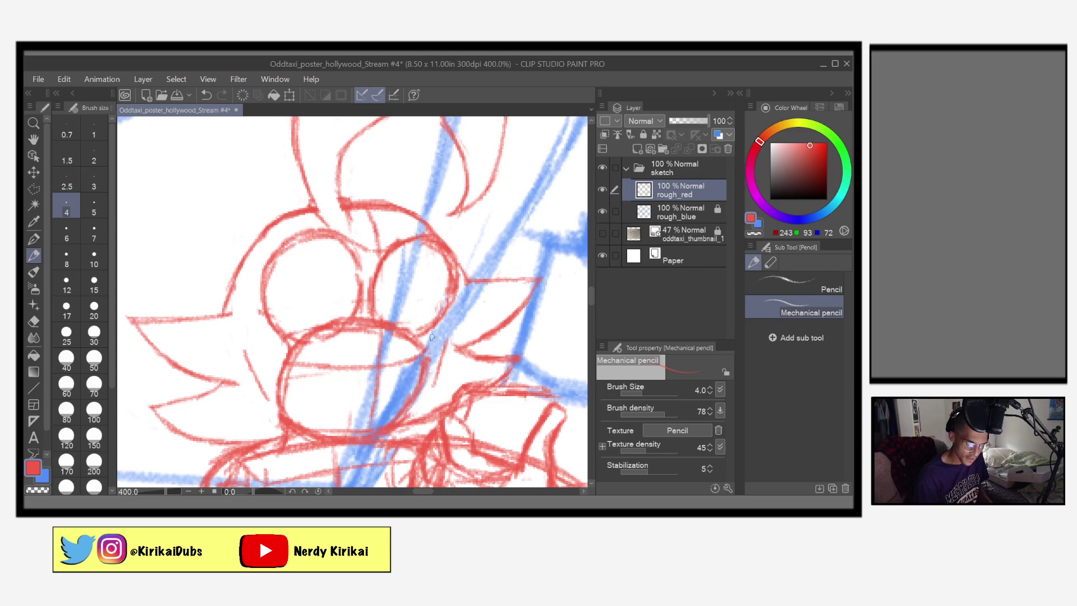
{"action": "mouse_move", "coordinate": [422, 335]}
{"action": "left_mouse_down"}
{"action": "mouse_move", "coordinate": [424, 392]}
{"action": "mouse_move", "coordinate": [427, 382]}
{"action": "mouse_move", "coordinate": [416, 406]}
{"action": "mouse_move", "coordinate": [385, 431]}
{"action": "left_mouse_up"}
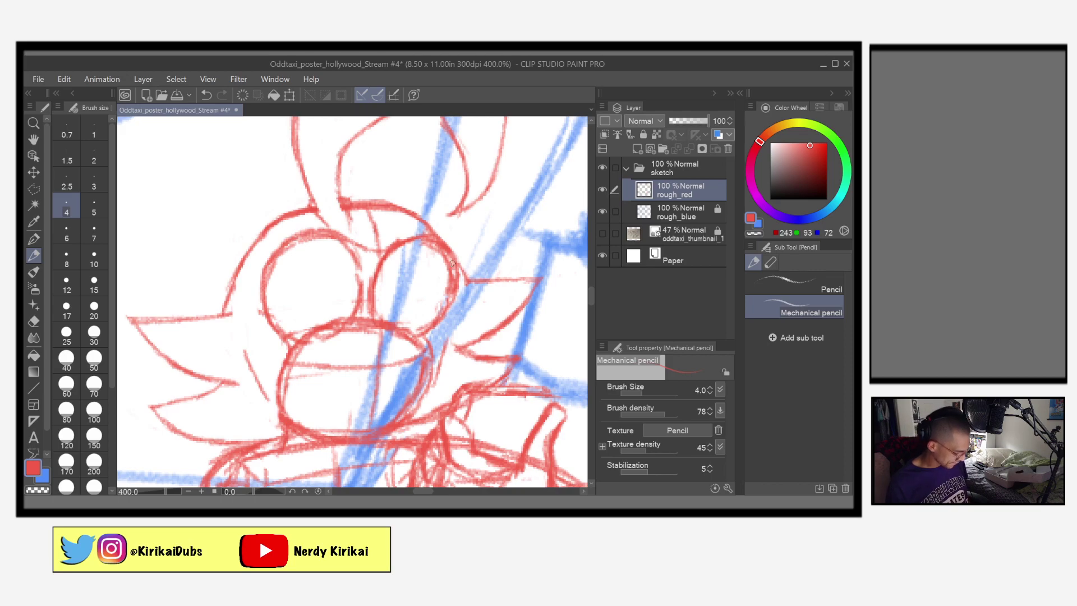
{"action": "key", "text": "ctrl+s"}
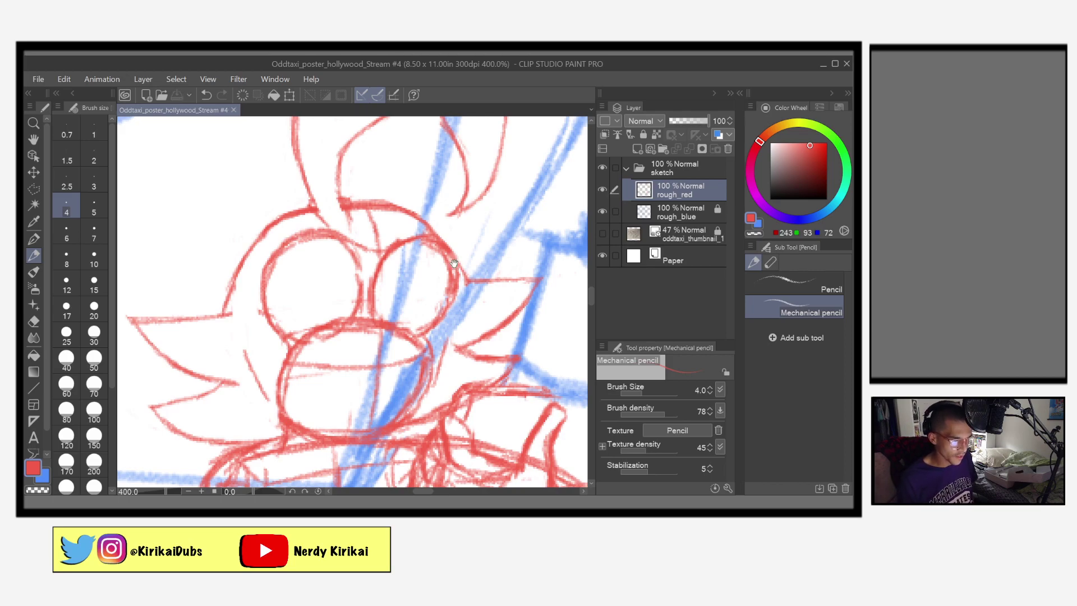
Try an outer contour line around both eyes and a longer cheek line beside the muzzle with the Mechanical pencil, then save the drawing
{"action": "scroll", "coordinate": [479, 381], "scroll_direction": "down", "scroll_amount": 2}
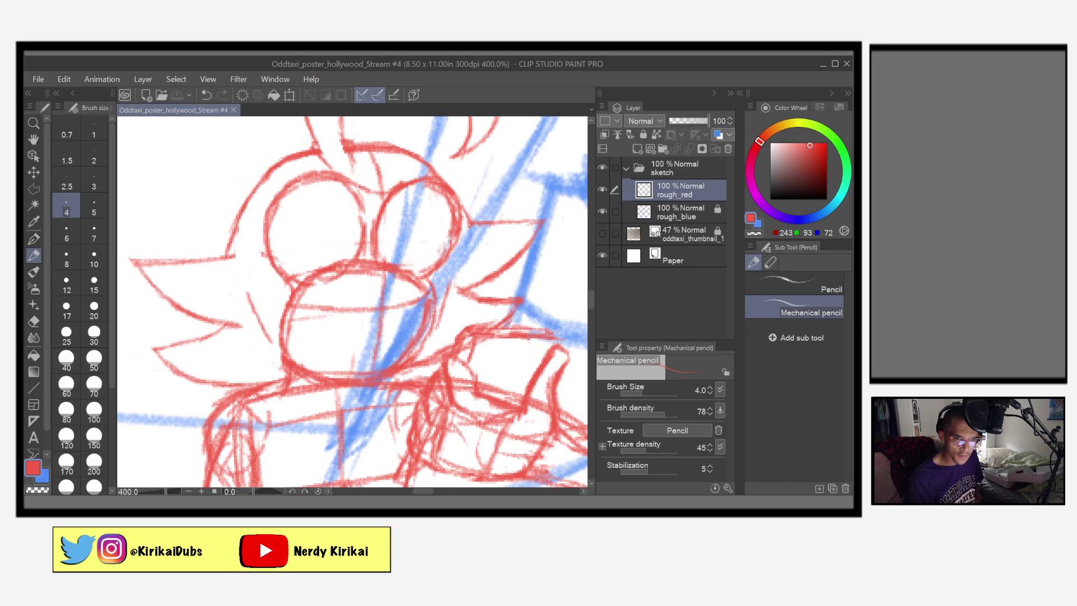
{"action": "left_click", "coordinate": [380, 187]}
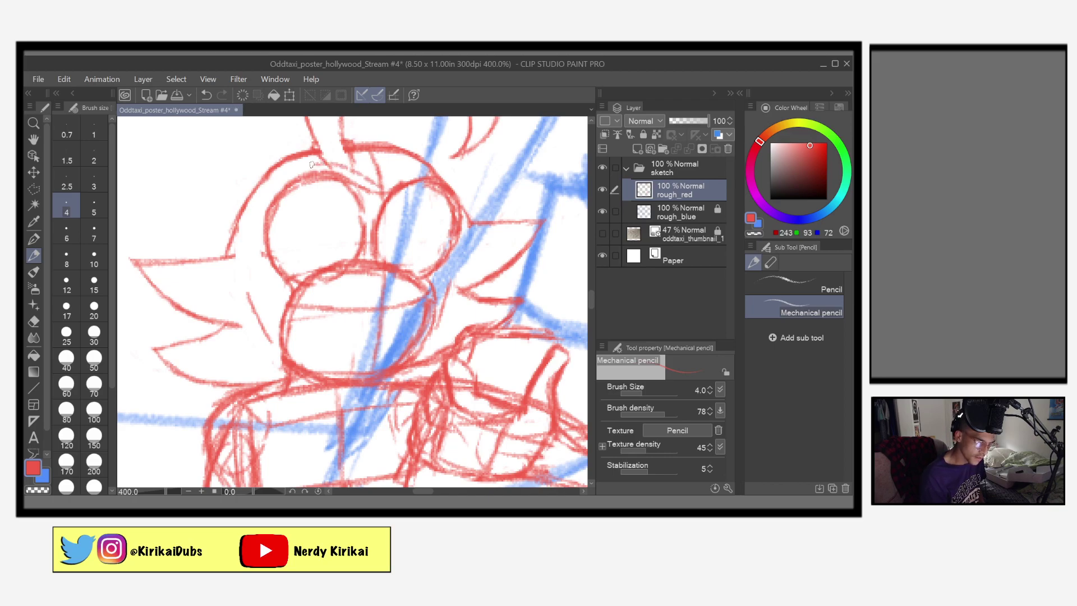
{"action": "left_click_drag", "start_coordinate": [280, 178], "coordinate": [252, 242]}
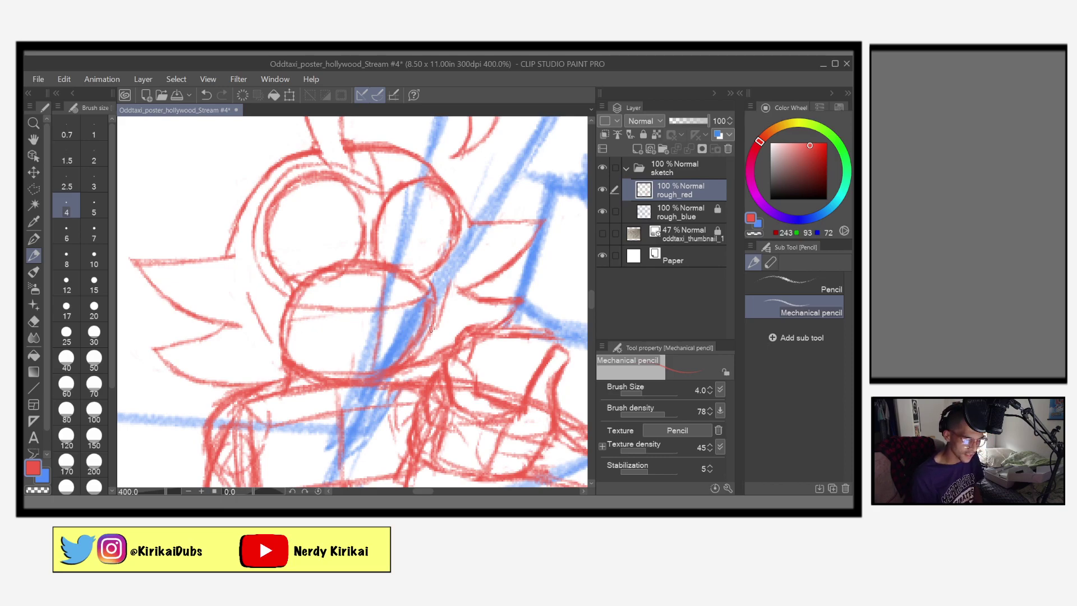
{"action": "scroll", "coordinate": [433, 325], "scroll_direction": "down", "scroll_amount": 3}
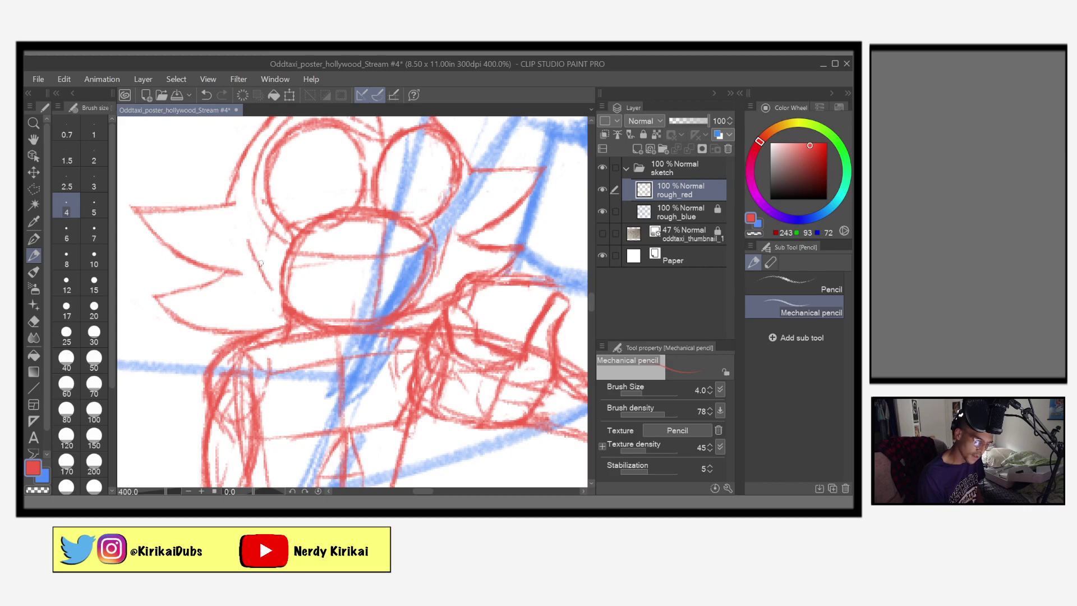
{"action": "mouse_move", "coordinate": [265, 261]}
{"action": "left_mouse_down"}
{"action": "mouse_move", "coordinate": [267, 312]}
{"action": "mouse_move", "coordinate": [290, 334]}
{"action": "left_mouse_up"}
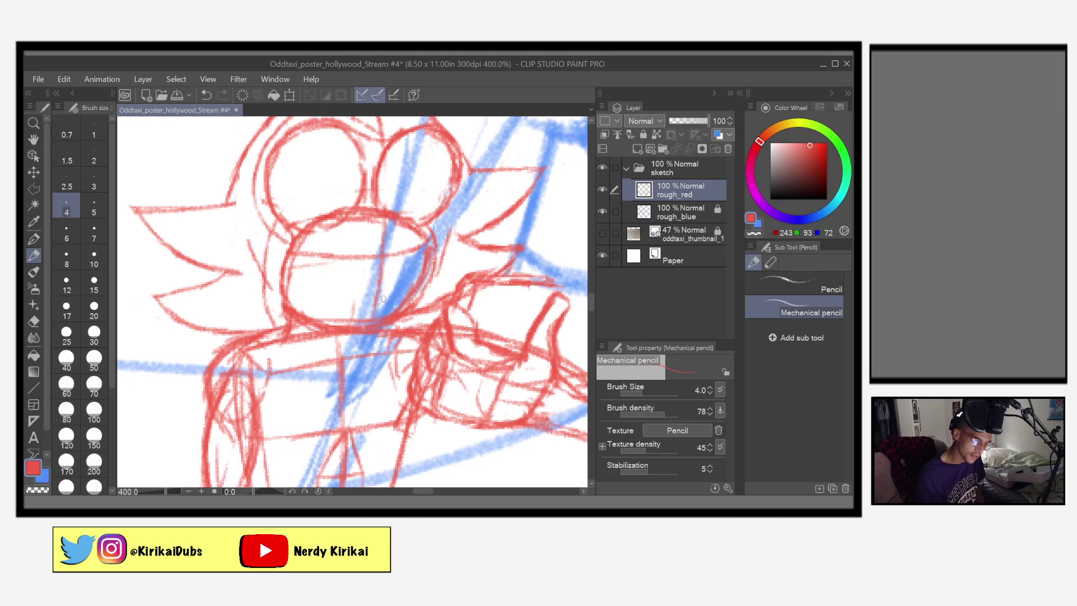
{"action": "left_click_drag", "start_coordinate": [463, 239], "coordinate": [415, 255]}
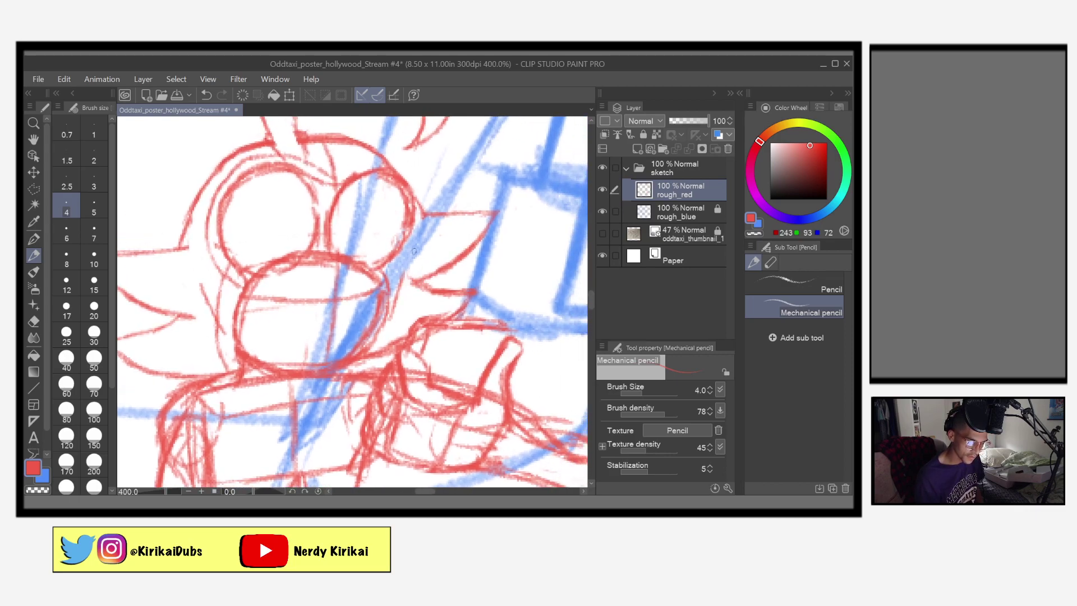
{"action": "mouse_move", "coordinate": [337, 174]}
{"action": "left_mouse_down"}
{"action": "mouse_move", "coordinate": [364, 161]}
{"action": "mouse_move", "coordinate": [405, 168]}
{"action": "mouse_move", "coordinate": [413, 193]}
{"action": "left_mouse_up"}
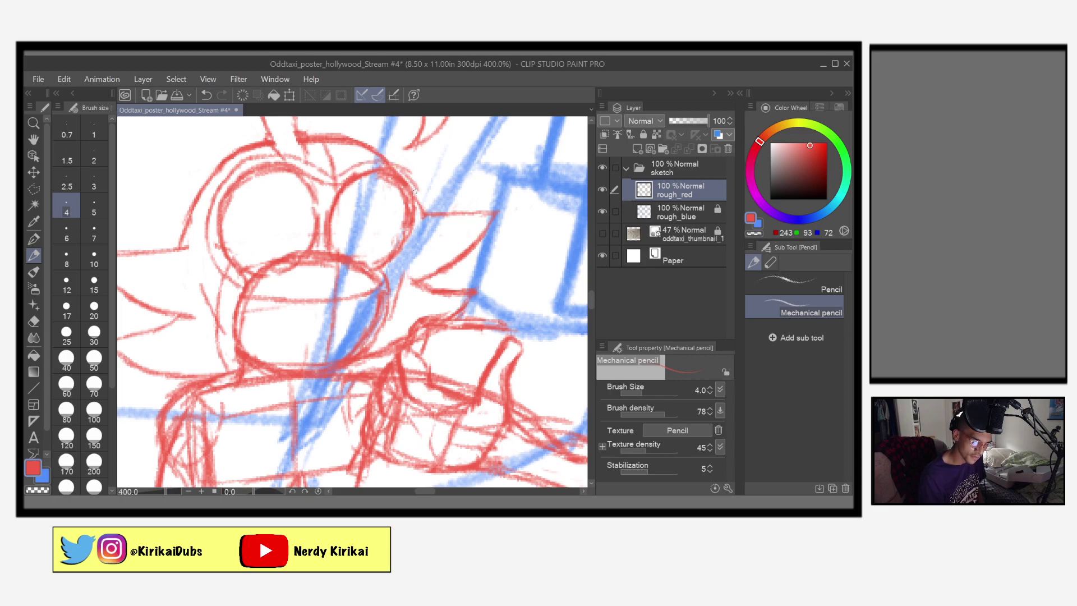
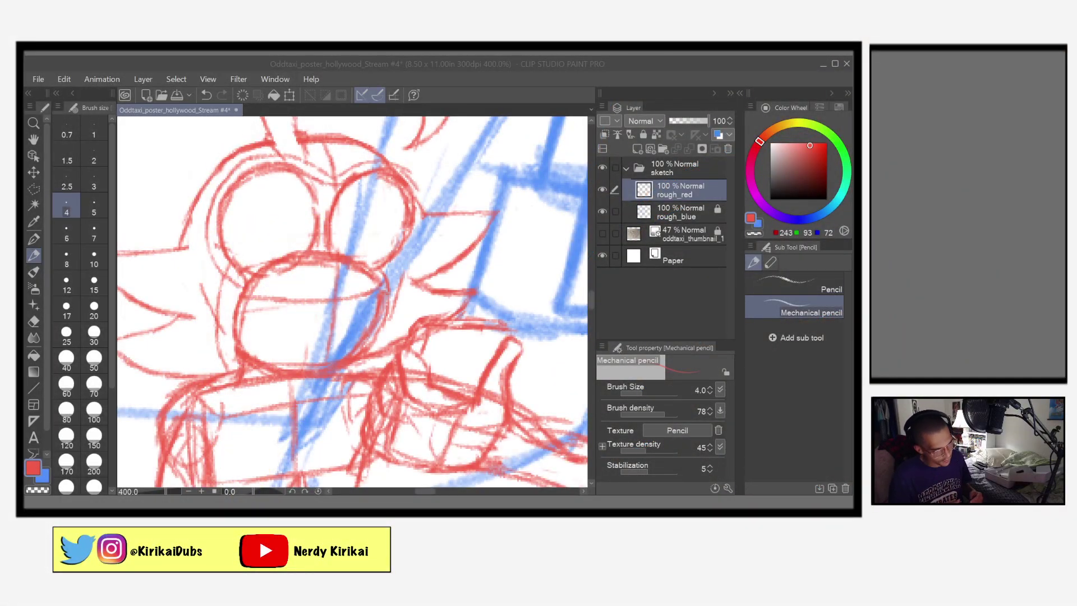
{"action": "left_click", "coordinate": [455, 64]}
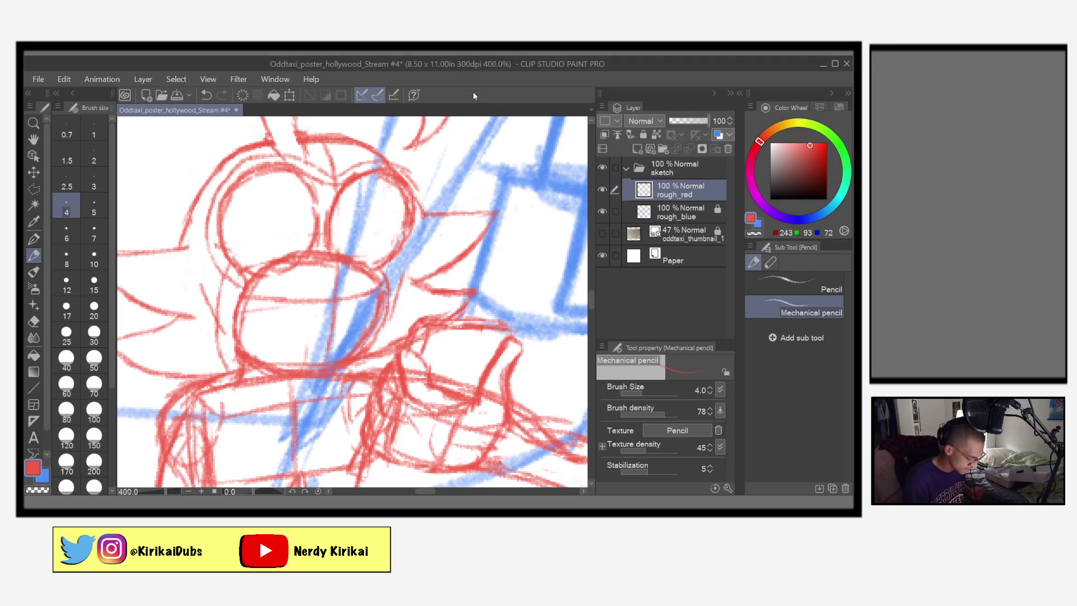
{"action": "key", "text": "ctrl+s"}
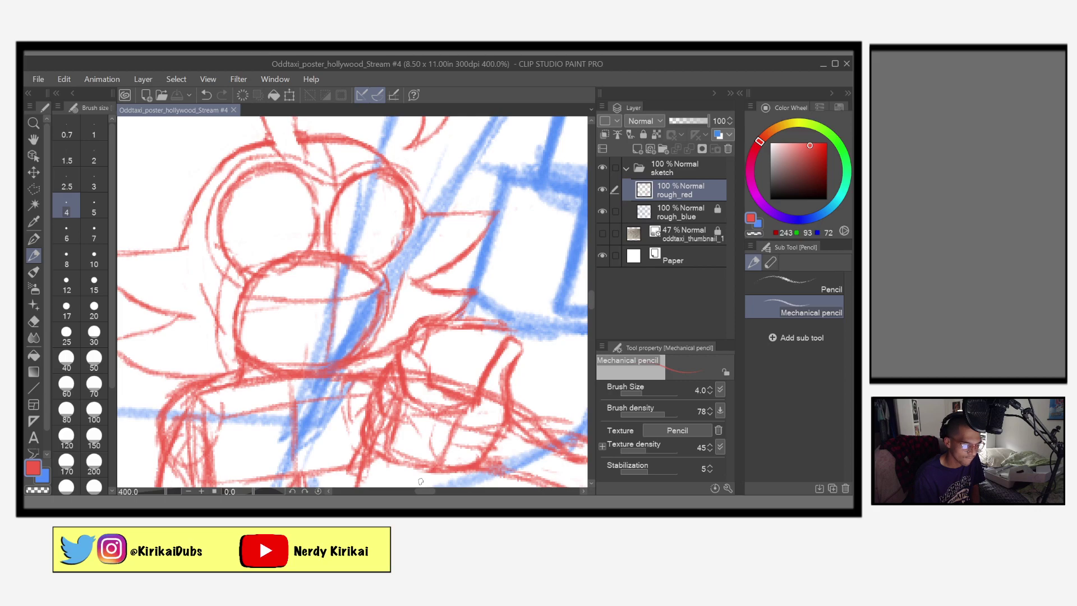
Try extending the outer contour past the smaller eye and around the muzzle to the chin, and set the Hard eraser to size 6
{"action": "mouse_move", "coordinate": [403, 166]}
{"action": "left_mouse_down"}
{"action": "mouse_move", "coordinate": [425, 224]}
{"action": "mouse_move", "coordinate": [407, 259]}
{"action": "mouse_move", "coordinate": [378, 279]}
{"action": "mouse_move", "coordinate": [393, 266]}
{"action": "mouse_move", "coordinate": [403, 293]}
{"action": "mouse_move", "coordinate": [370, 362]}
{"action": "left_mouse_up"}
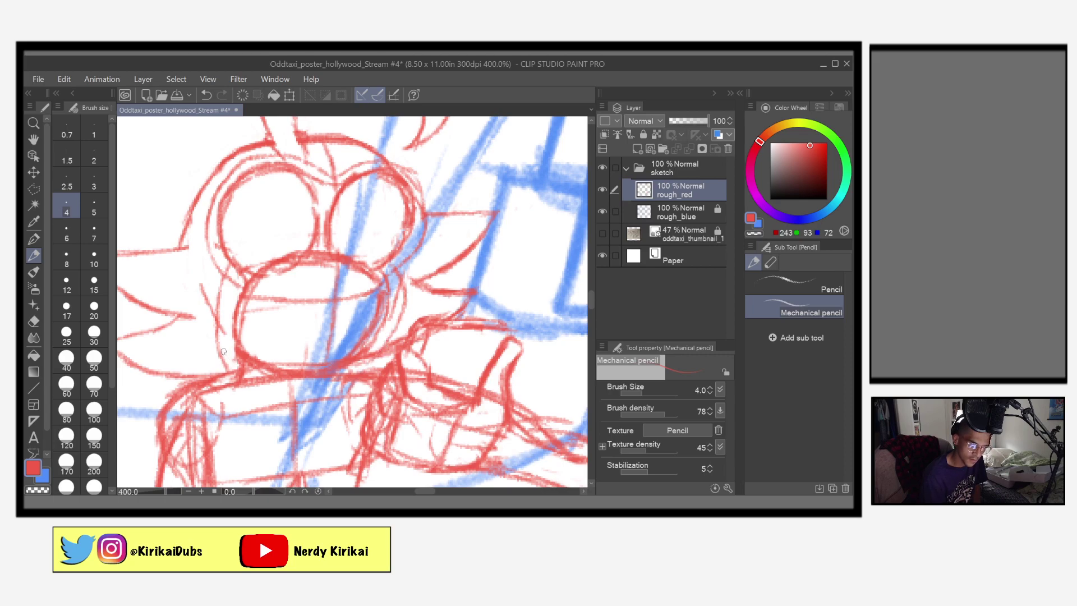
{"action": "mouse_move", "coordinate": [218, 325]}
{"action": "left_mouse_down"}
{"action": "mouse_move", "coordinate": [231, 371]}
{"action": "mouse_move", "coordinate": [253, 386]}
{"action": "mouse_move", "coordinate": [337, 388]}
{"action": "mouse_move", "coordinate": [373, 368]}
{"action": "left_mouse_up"}
{"action": "mouse_move", "coordinate": [397, 281]}
{"action": "left_mouse_down"}
{"action": "mouse_move", "coordinate": [371, 370]}
{"action": "mouse_move", "coordinate": [317, 395]}
{"action": "left_mouse_up"}
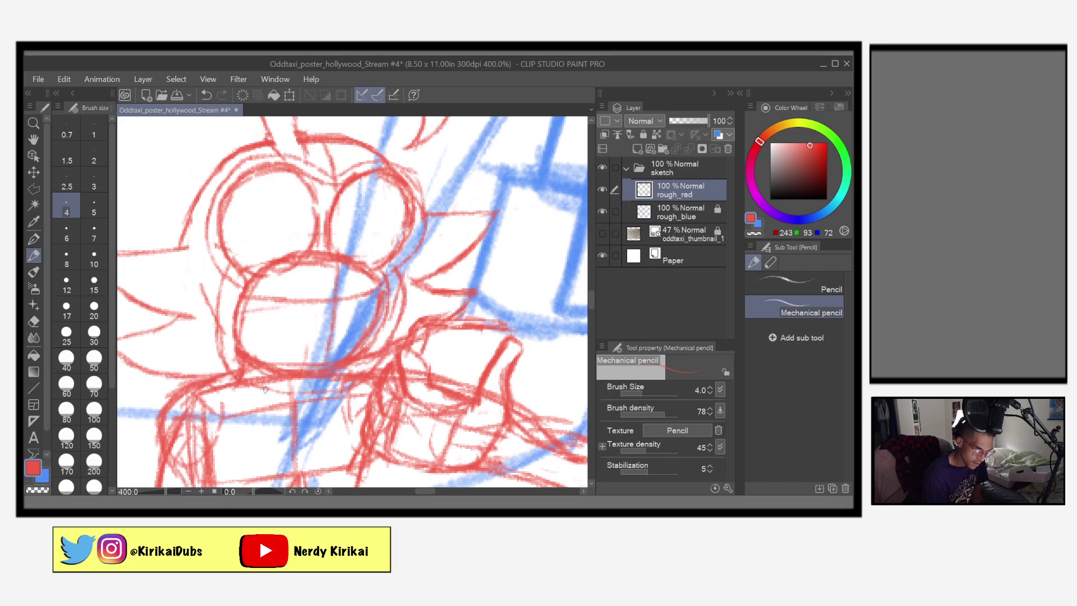
{"action": "mouse_move", "coordinate": [236, 377]}
{"action": "left_mouse_down"}
{"action": "mouse_move", "coordinate": [219, 298]}
{"action": "mouse_move", "coordinate": [222, 353]}
{"action": "left_mouse_up"}
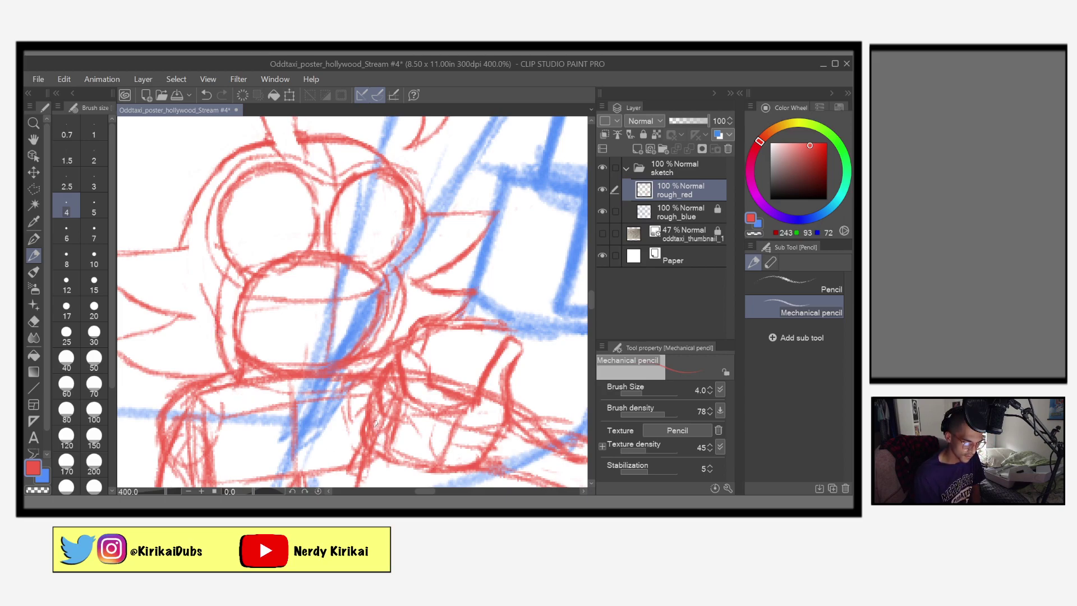
{"action": "key", "text": "e"}
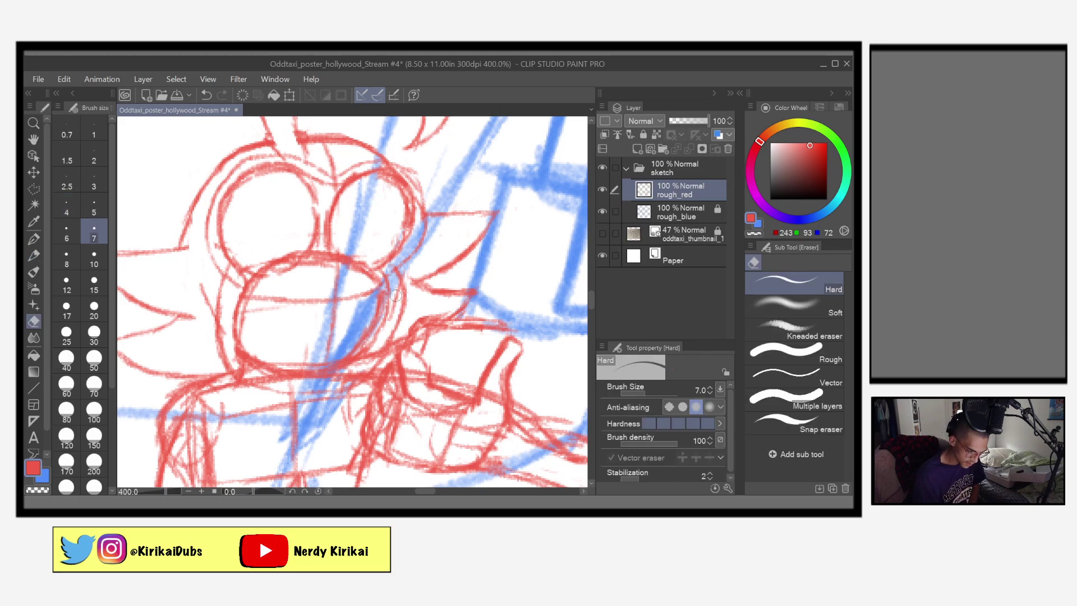
{"action": "left_click", "coordinate": [66, 230]}
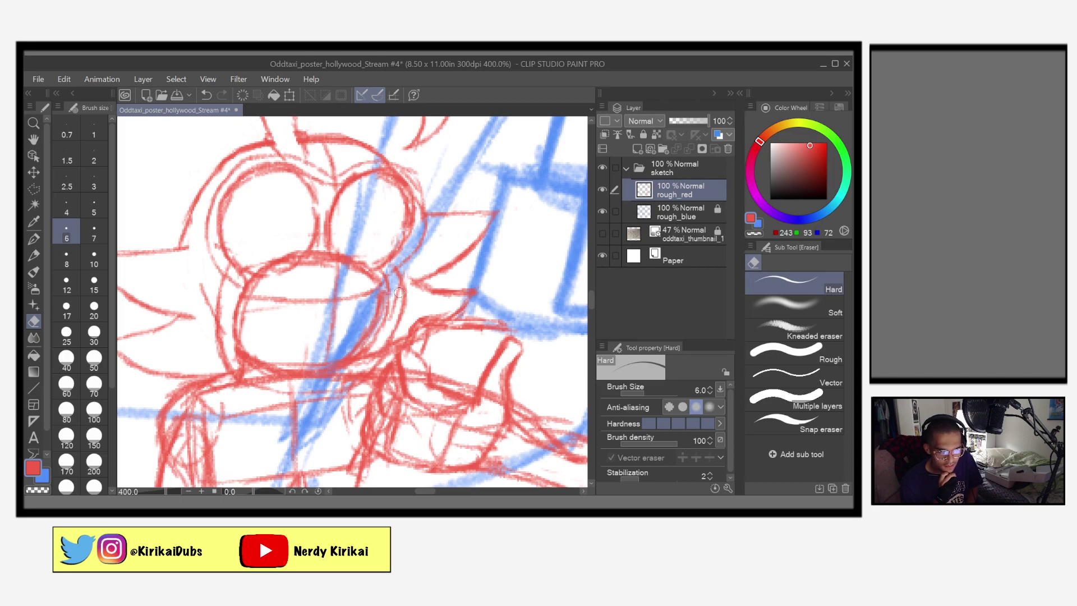
Undo the outer contour strokes around the eyes, muzzle and cheeks, and save the drawing
{"action": "key", "text": "ctrl+z"}
{"action": "key", "text": "ctrl+z"}
{"action": "key", "text": "ctrl+z"}
{"action": "key", "text": "ctrl+z"}
{"action": "key", "text": "ctrl+z"}
{"action": "key", "text": "ctrl+z"}
{"action": "key", "text": "ctrl+z"}
{"action": "key", "text": "ctrl+z"}
{"action": "key", "text": "ctrl+z"}
{"action": "key", "text": "ctrl+z"}
{"action": "key", "text": "ctrl+z"}
{"action": "key", "text": "ctrl+z"}
{"action": "key", "text": "ctrl+z"}
{"action": "key", "text": "ctrl+z"}
{"action": "key", "text": "ctrl+z"}
{"action": "key", "text": "ctrl+z"}
{"action": "key", "text": "ctrl+z"}
{"action": "key", "text": "ctrl+z"}
{"action": "key", "text": "ctrl+z"}
{"action": "key", "text": "ctrl+z"}
{"action": "key", "text": "ctrl+z"}
{"action": "key", "text": "ctrl+z"}
{"action": "key", "text": "ctrl+z"}
{"action": "key", "text": "ctrl+z"}
{"action": "key", "text": "ctrl+z"}
{"action": "key", "text": "ctrl+z"}
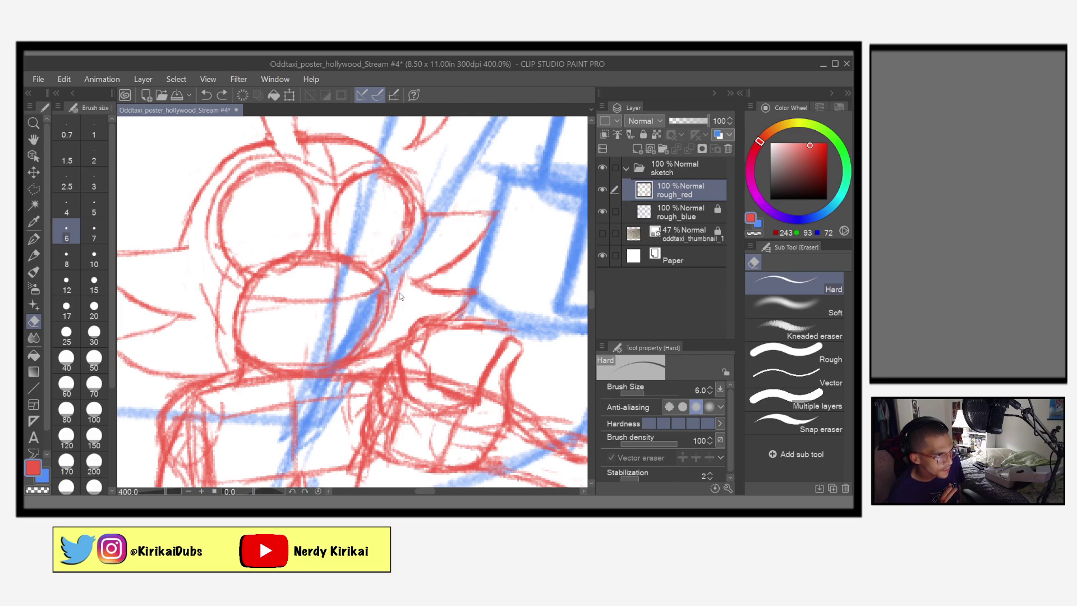
{"action": "key", "text": "ctrl+z"}
{"action": "key", "text": "ctrl+z"}
{"action": "key", "text": "ctrl+z"}
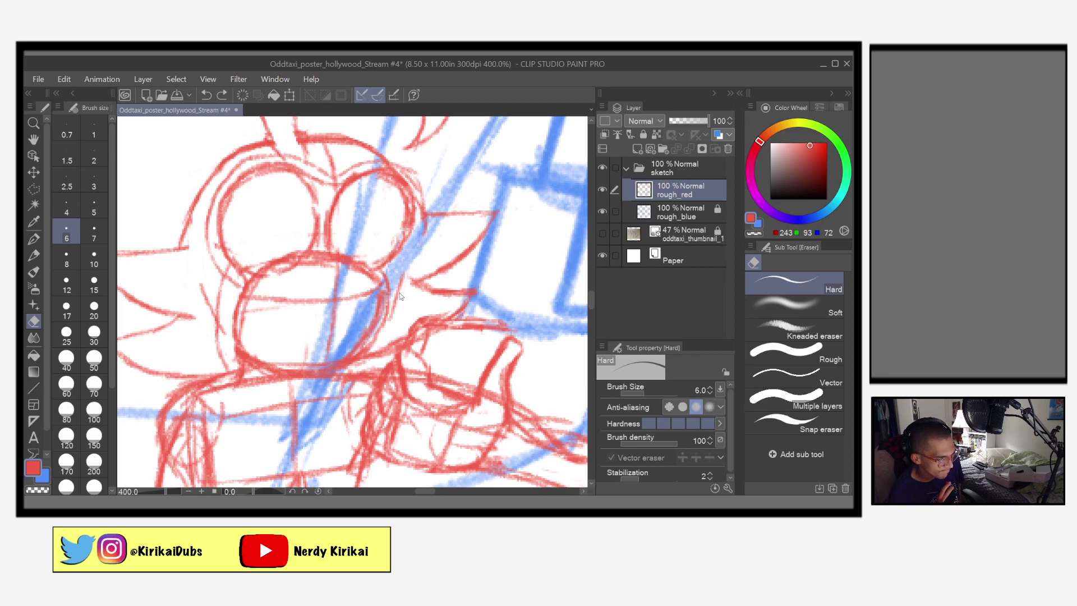
{"action": "key", "text": "ctrl+z"}
{"action": "key", "text": "ctrl+z"}
{"action": "key", "text": "ctrl+z"}
{"action": "key", "text": "ctrl+z"}
{"action": "key", "text": "ctrl+z"}
{"action": "key", "text": "ctrl+z"}
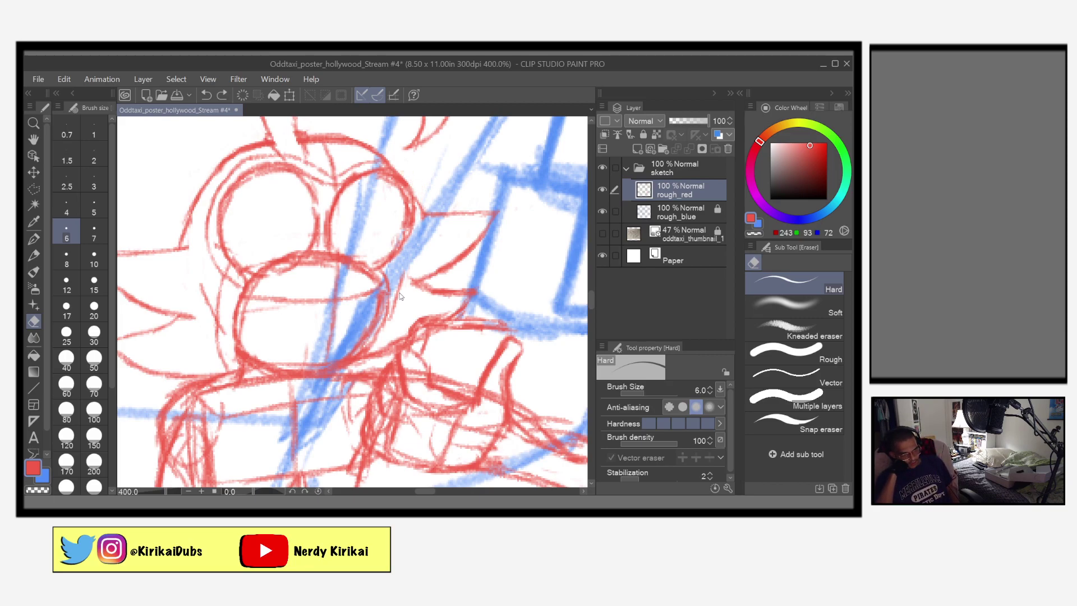
{"action": "key", "text": "ctrl+z"}
{"action": "key", "text": "ctrl+z"}
{"action": "key", "text": "ctrl+z"}
{"action": "key", "text": "ctrl+z"}
{"action": "key", "text": "ctrl+z"}
{"action": "key", "text": "ctrl+z"}
{"action": "key", "text": "ctrl+z"}
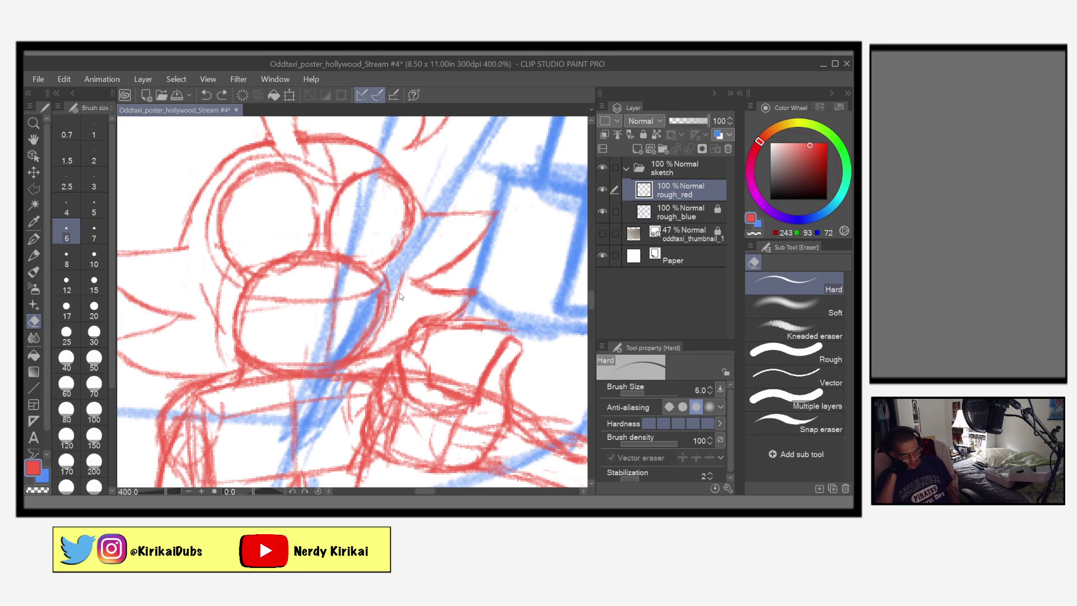
{"action": "key", "text": "ctrl+z"}
{"action": "key", "text": "ctrl+z"}
{"action": "key", "text": "ctrl+z"}
{"action": "key", "text": "ctrl+z"}
{"action": "key", "text": "ctrl+z"}
{"action": "key", "text": "ctrl+z"}
{"action": "key", "text": "ctrl+z"}
{"action": "key", "text": "ctrl+z"}
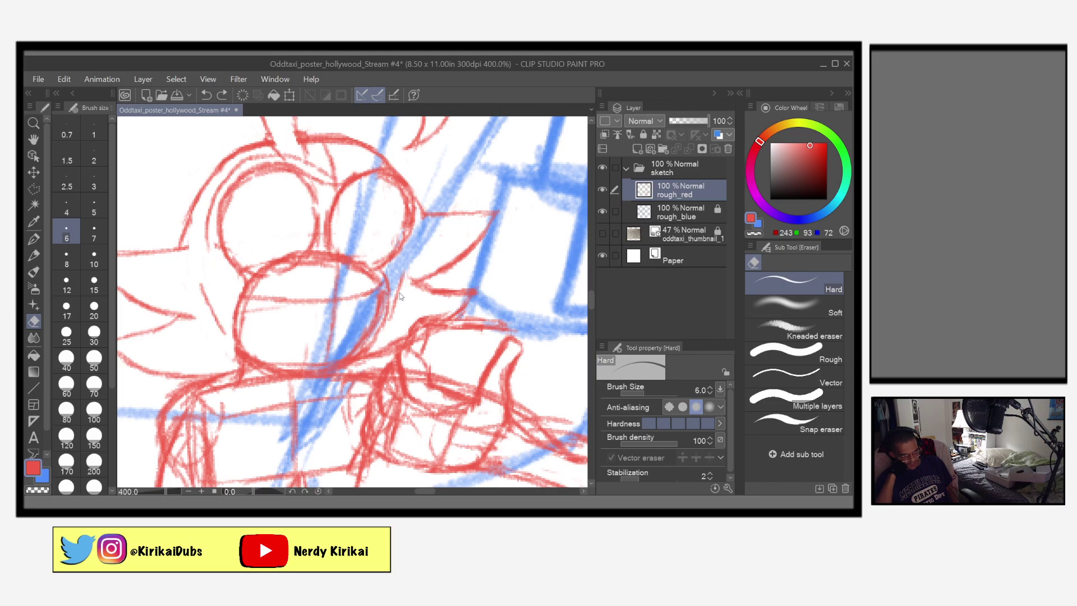
{"action": "key", "text": "ctrl+z"}
{"action": "key", "text": "ctrl+z"}
{"action": "key", "text": "ctrl+z"}
{"action": "key", "text": "ctrl+z"}
{"action": "key", "text": "ctrl+z"}
{"action": "key", "text": "ctrl+z"}
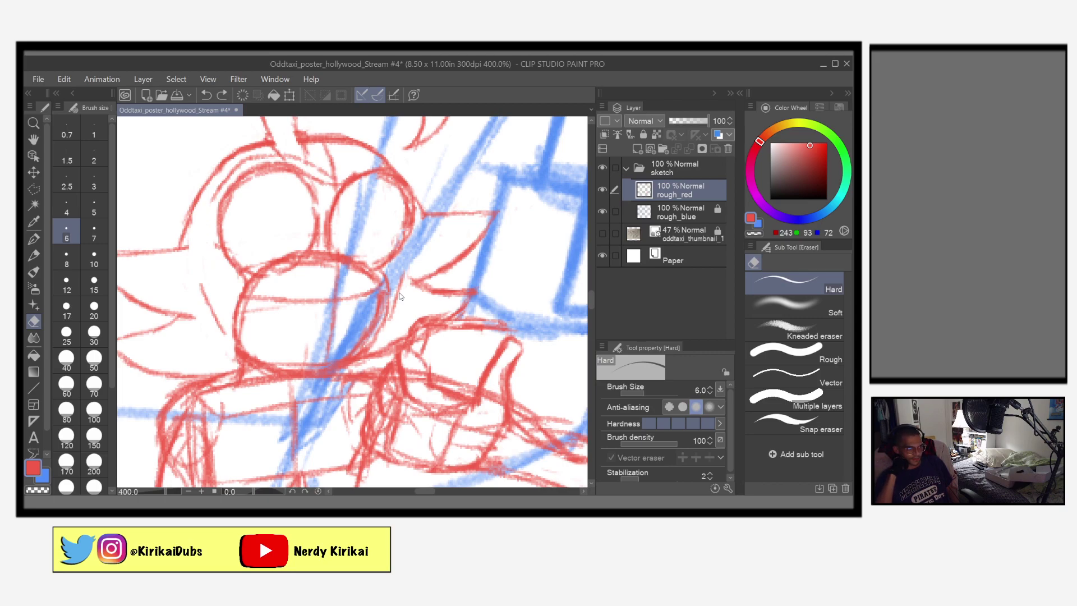
{"action": "key", "text": "ctrl+z"}
{"action": "key", "text": "ctrl+z"}
{"action": "key", "text": "ctrl+z"}
{"action": "key", "text": "ctrl+z"}
{"action": "key", "text": "ctrl+z"}
{"action": "key", "text": "ctrl+z"}
{"action": "key", "text": "ctrl+z"}
{"action": "key", "text": "ctrl+z"}
{"action": "key", "text": "ctrl+z"}
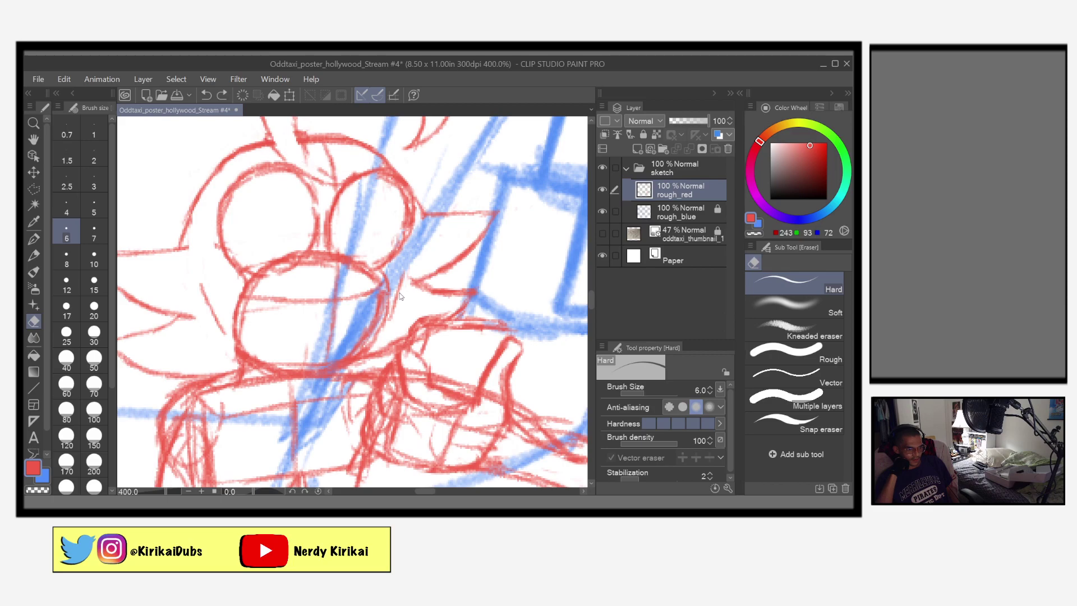
{"action": "key", "text": "ctrl+s"}
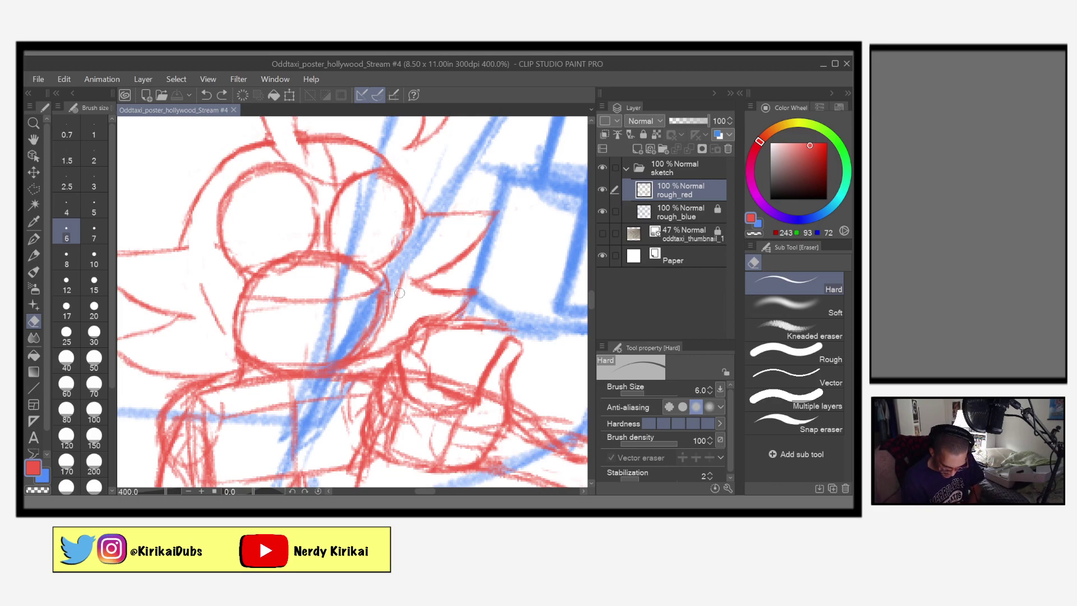
Draw a small round pupil in each of the character's eyes with the Mechanical pencil at size 4
{"action": "scroll", "coordinate": [399, 292], "scroll_direction": "up", "scroll_amount": 2}
{"action": "mouse_move", "coordinate": [443, 409]}
{"action": "left_mouse_down"}
{"action": "mouse_move", "coordinate": [512, 474]}
{"action": "mouse_move", "coordinate": [492, 438]}
{"action": "mouse_move", "coordinate": [529, 454]}
{"action": "left_mouse_up"}
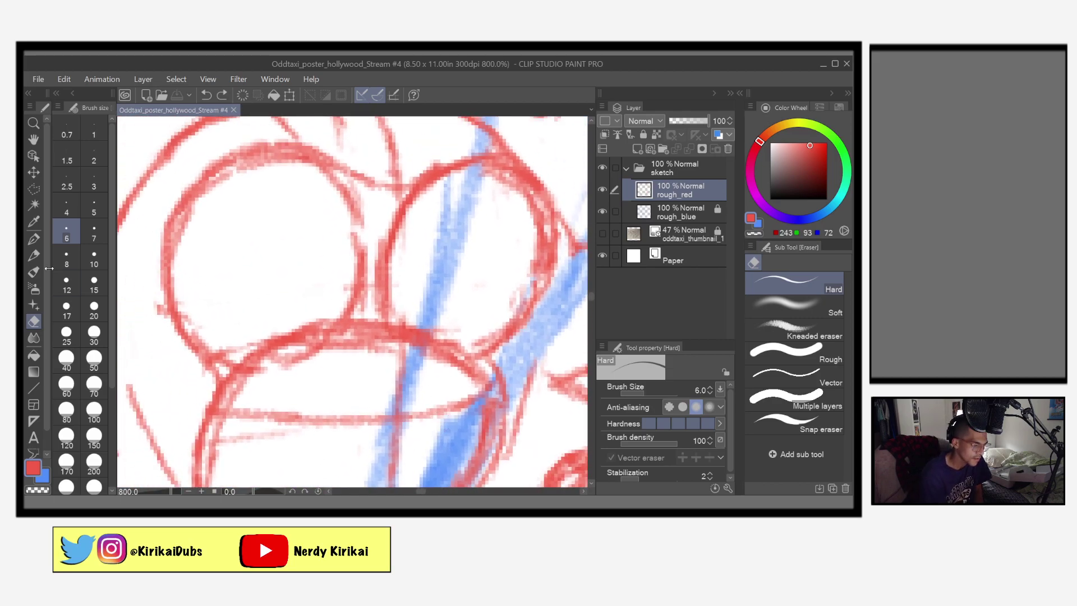
{"action": "left_click", "coordinate": [34, 256]}
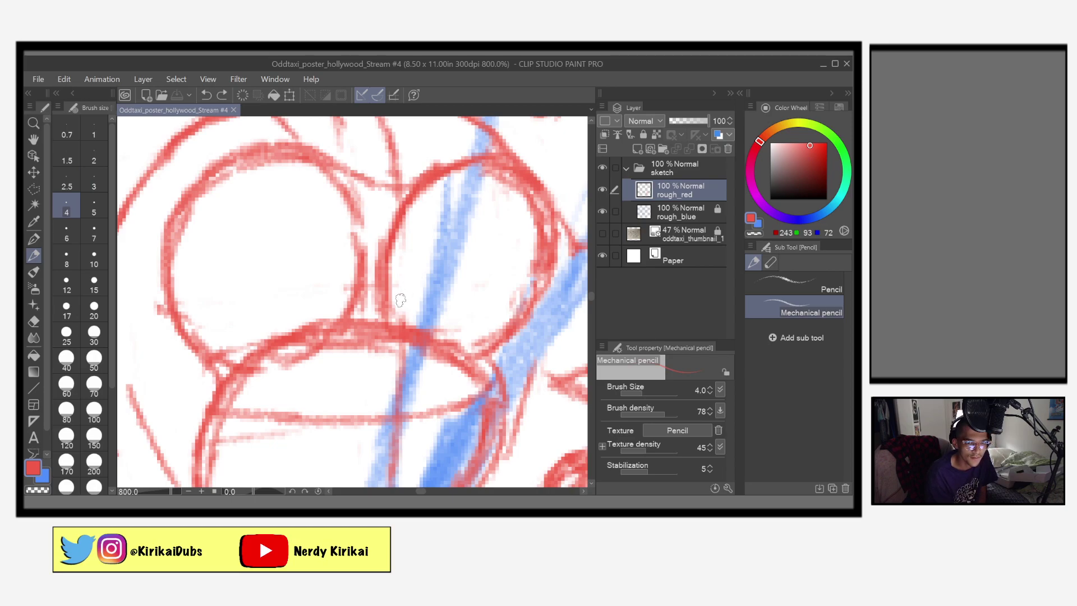
{"action": "scroll", "coordinate": [398, 303], "scroll_direction": "down", "scroll_amount": 4}
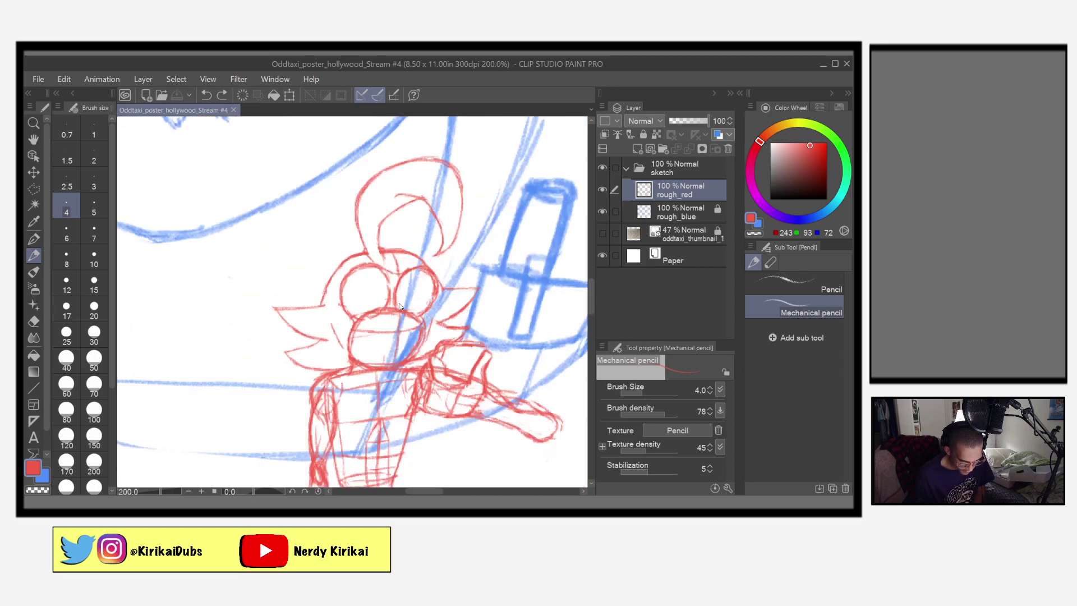
{"action": "scroll", "coordinate": [454, 358], "scroll_direction": "up", "scroll_amount": 2}
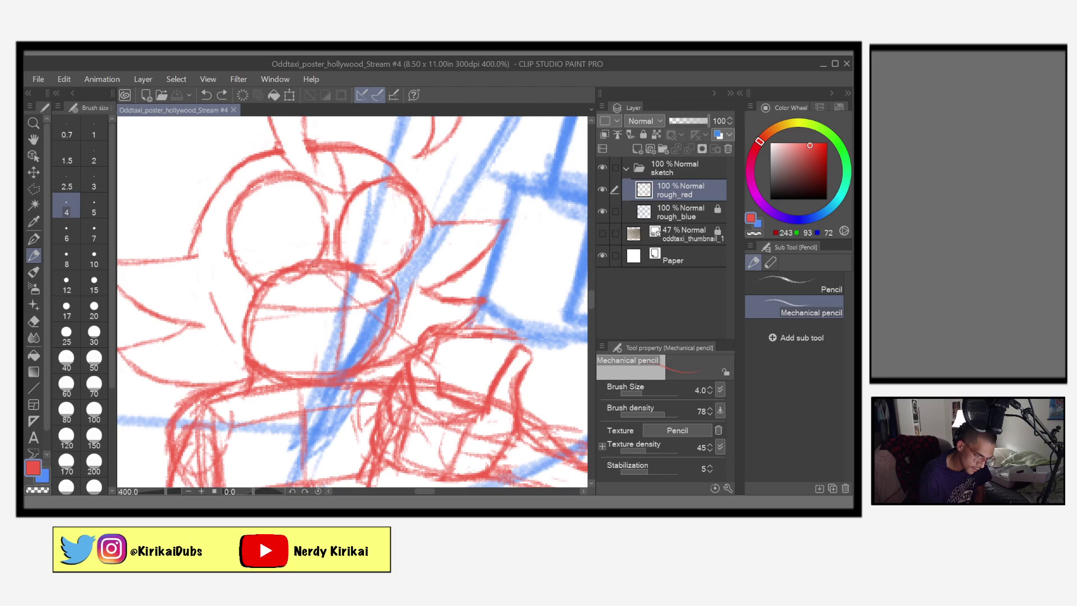
{"action": "left_click", "coordinate": [290, 240]}
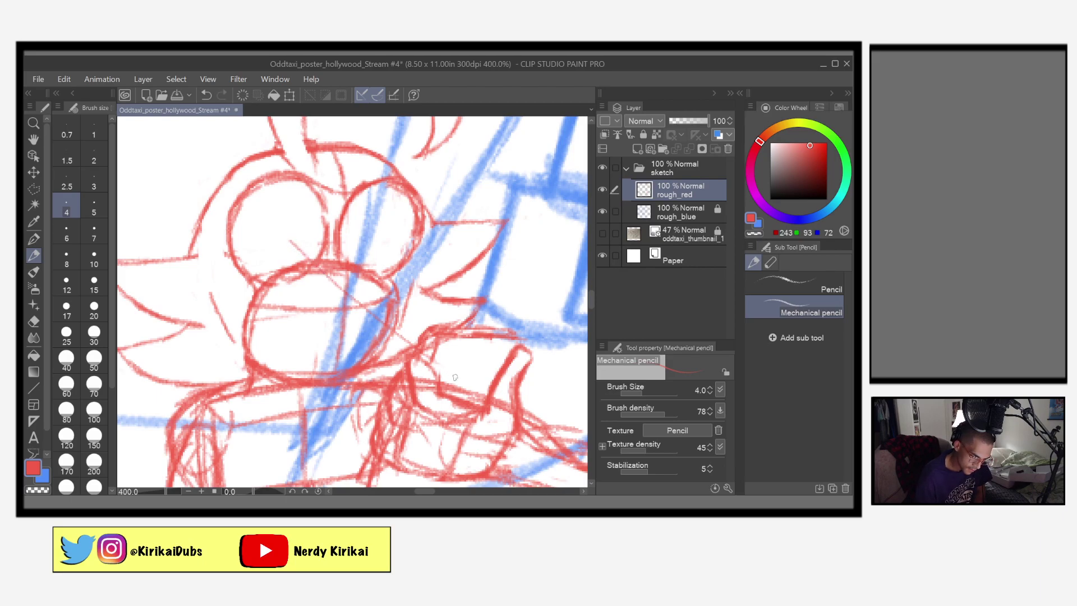
{"action": "left_click_drag", "start_coordinate": [389, 267], "coordinate": [371, 234]}
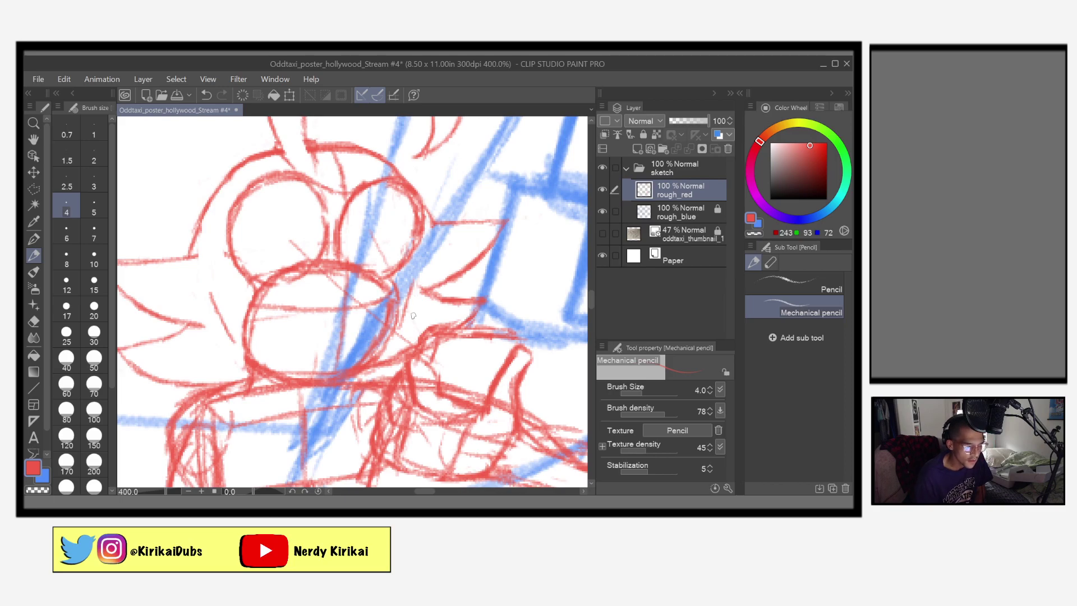
{"action": "mouse_move", "coordinate": [291, 238]}
{"action": "left_mouse_down"}
{"action": "mouse_move", "coordinate": [284, 232]}
{"action": "mouse_move", "coordinate": [282, 251]}
{"action": "mouse_move", "coordinate": [296, 249]}
{"action": "mouse_move", "coordinate": [291, 235]}
{"action": "left_mouse_up"}
{"action": "mouse_move", "coordinate": [370, 229]}
{"action": "left_mouse_down"}
{"action": "mouse_move", "coordinate": [366, 242]}
{"action": "mouse_move", "coordinate": [377, 247]}
{"action": "mouse_move", "coordinate": [372, 231]}
{"action": "left_mouse_up"}
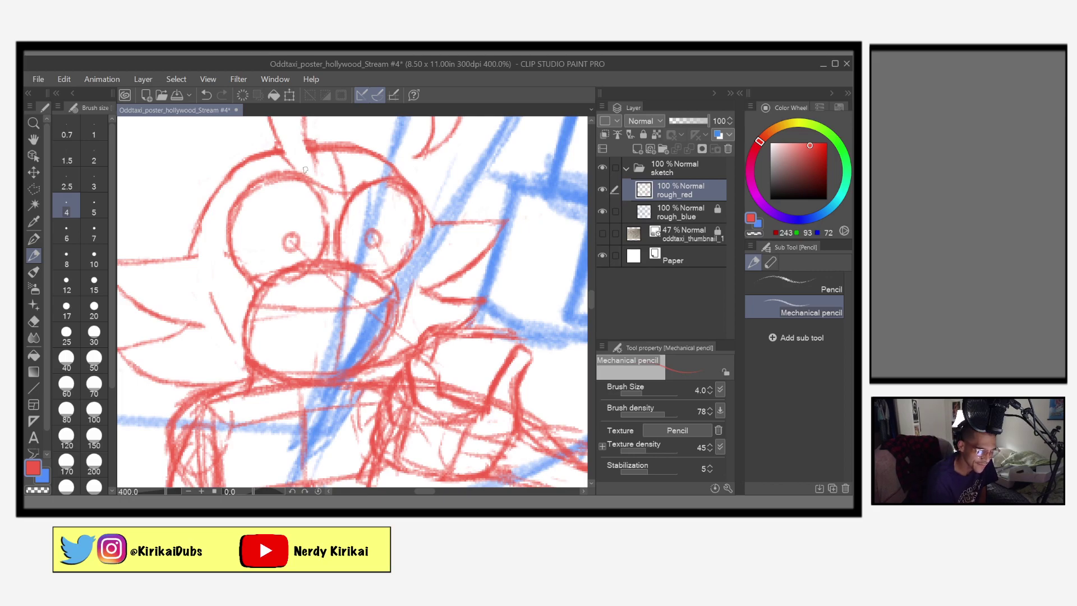
Sketch slanted upper eyelid lines across both eyes, restate the larger eye's lid, and save the drawing
{"action": "mouse_move", "coordinate": [301, 169]}
{"action": "left_mouse_down"}
{"action": "mouse_move", "coordinate": [309, 178]}
{"action": "mouse_move", "coordinate": [292, 199]}
{"action": "mouse_move", "coordinate": [225, 227]}
{"action": "left_mouse_up"}
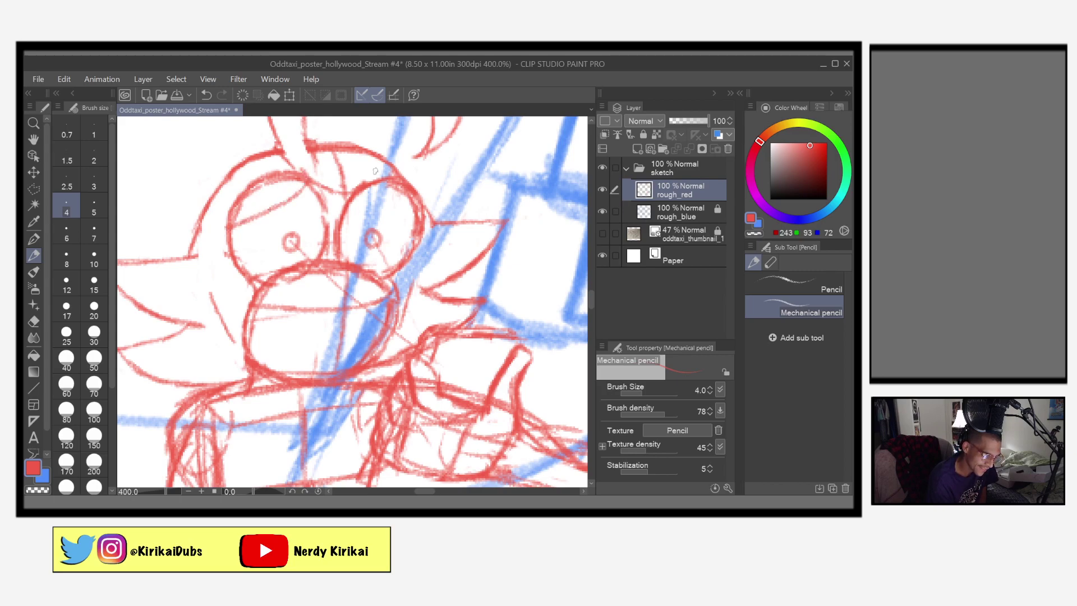
{"action": "mouse_move", "coordinate": [365, 166]}
{"action": "left_mouse_down"}
{"action": "mouse_move", "coordinate": [357, 186]}
{"action": "mouse_move", "coordinate": [387, 212]}
{"action": "mouse_move", "coordinate": [431, 223]}
{"action": "left_mouse_up"}
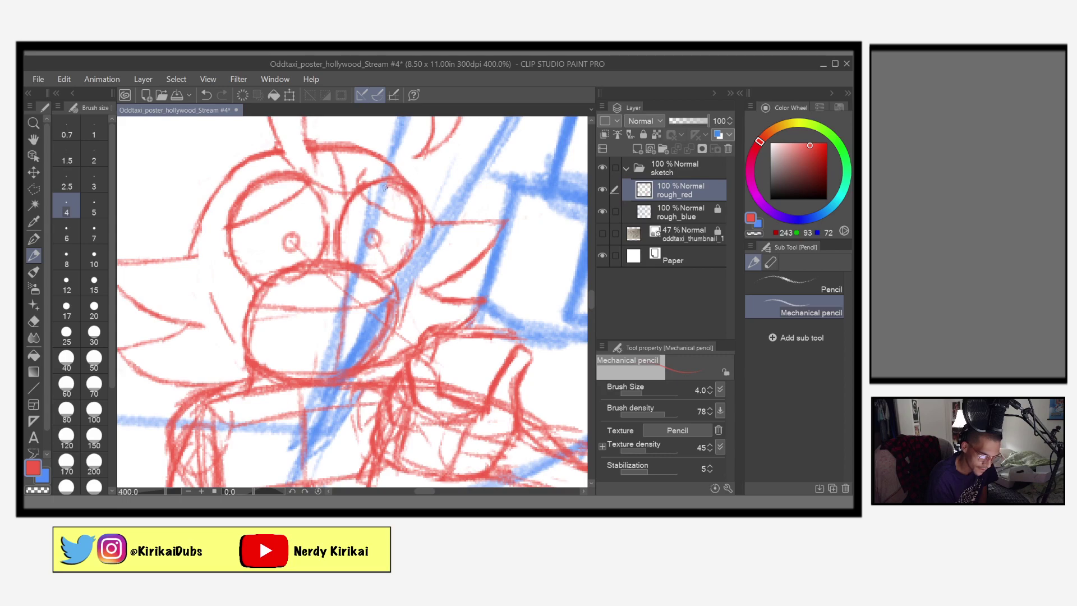
{"action": "mouse_move", "coordinate": [363, 191]}
{"action": "left_mouse_down"}
{"action": "mouse_move", "coordinate": [388, 180]}
{"action": "mouse_move", "coordinate": [417, 211]}
{"action": "left_mouse_up"}
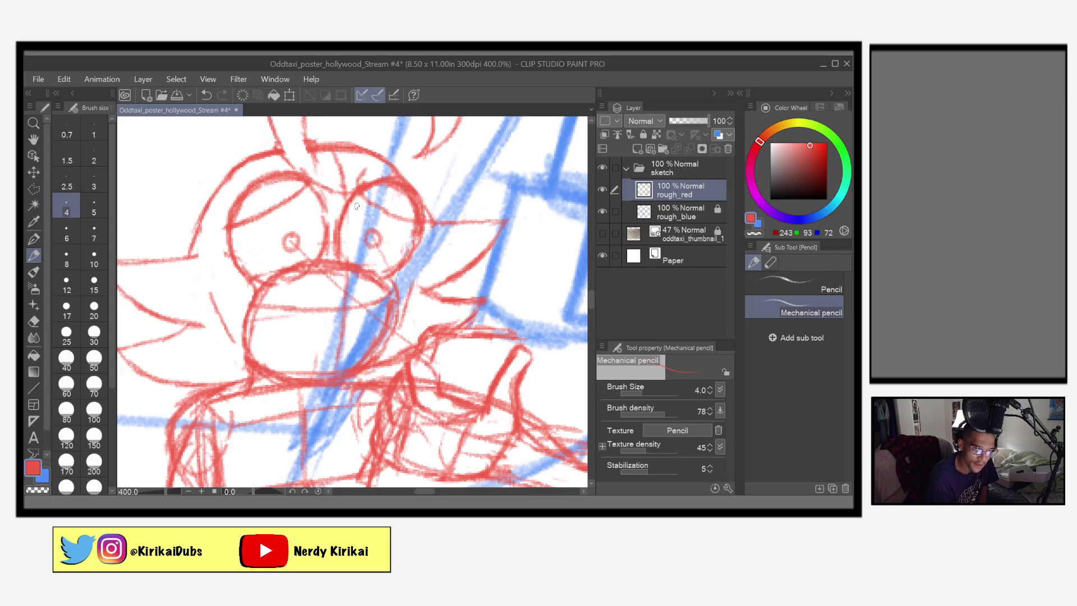
{"action": "left_click_drag", "start_coordinate": [308, 183], "coordinate": [239, 222]}
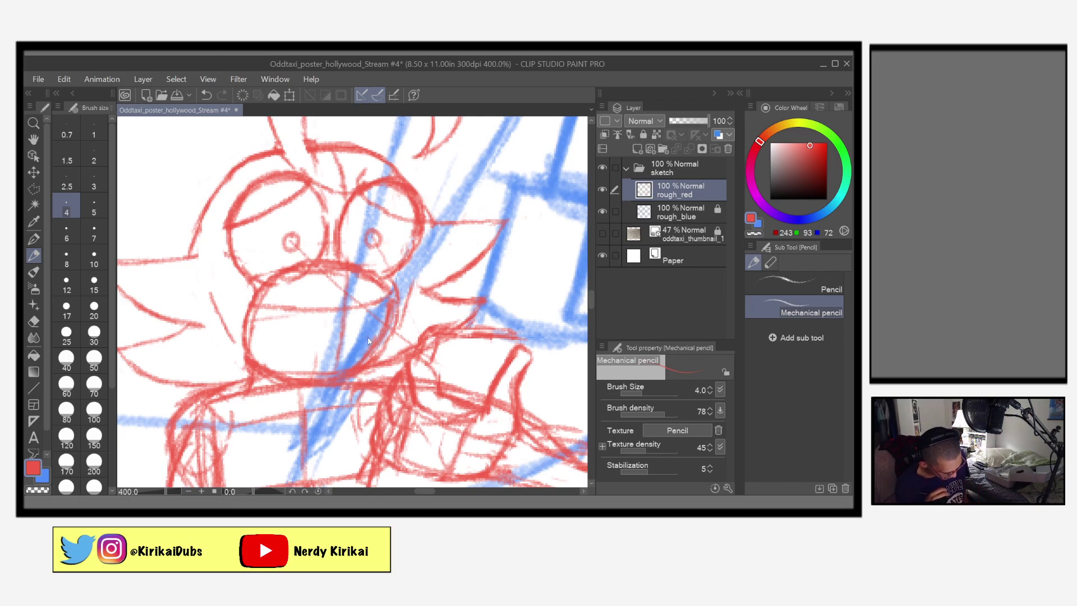
{"action": "key", "text": "ctrl+s"}
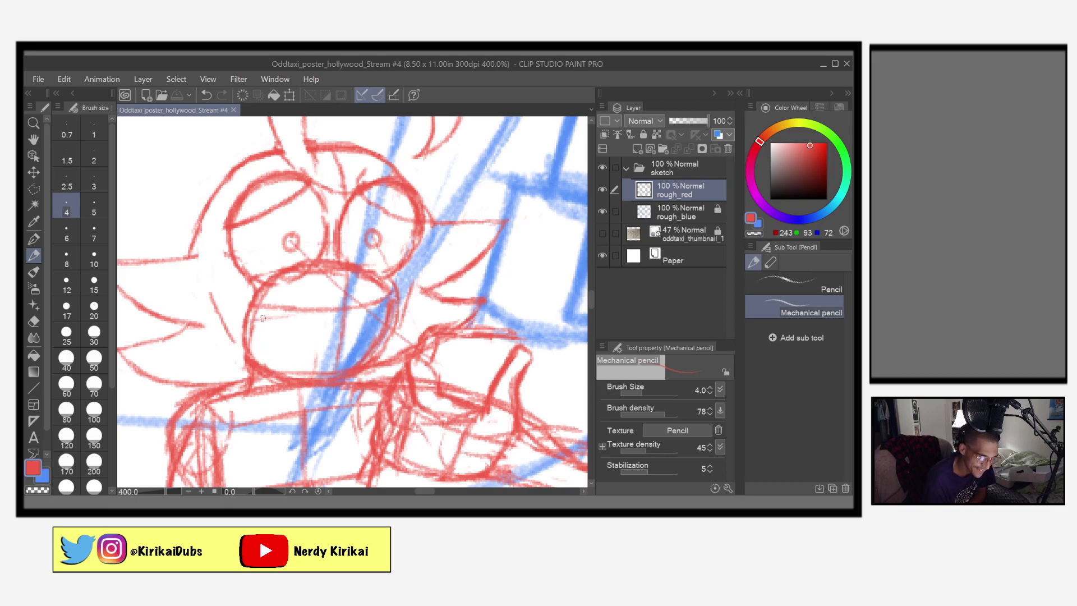
Try a curved mouth line across the muzzle and crease strokes along its upper edge beneath the eyes
{"action": "left_click_drag", "start_coordinate": [247, 281], "coordinate": [258, 285]}
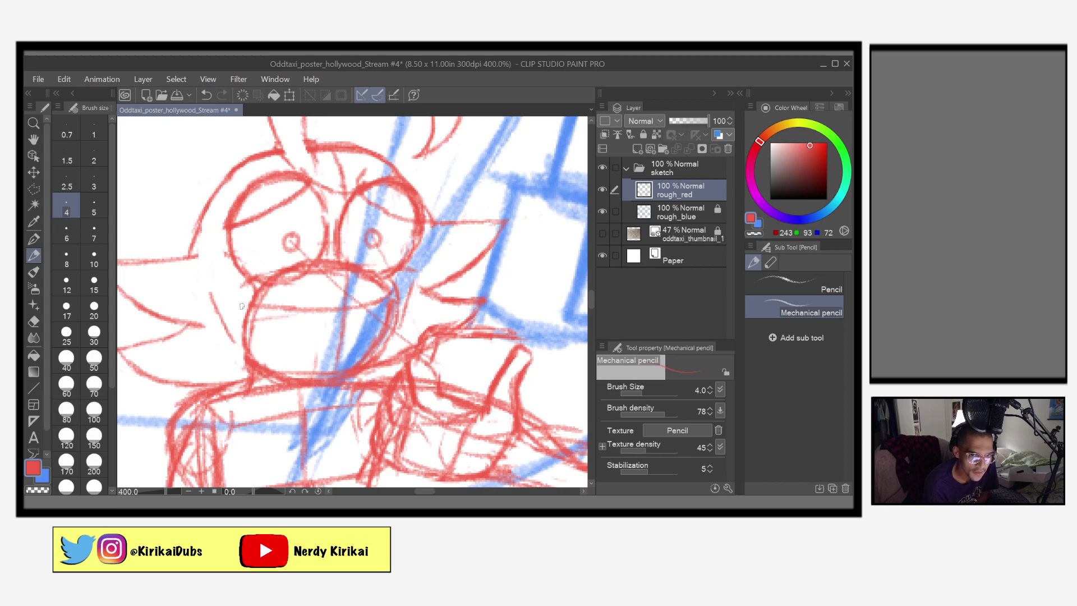
{"action": "mouse_move", "coordinate": [237, 290]}
{"action": "left_mouse_down"}
{"action": "mouse_move", "coordinate": [289, 324]}
{"action": "mouse_move", "coordinate": [271, 320]}
{"action": "mouse_move", "coordinate": [325, 326]}
{"action": "mouse_move", "coordinate": [316, 327]}
{"action": "mouse_move", "coordinate": [385, 301]}
{"action": "left_mouse_up"}
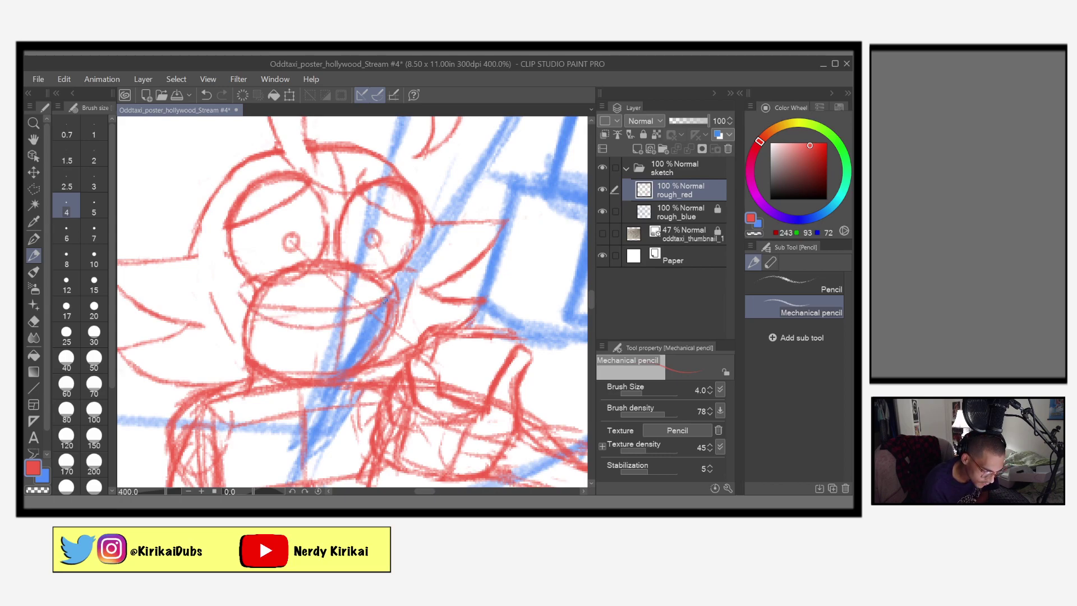
{"action": "mouse_move", "coordinate": [239, 293]}
{"action": "left_mouse_down"}
{"action": "mouse_move", "coordinate": [422, 276]}
{"action": "mouse_move", "coordinate": [370, 276]}
{"action": "mouse_move", "coordinate": [415, 279]}
{"action": "left_mouse_up"}
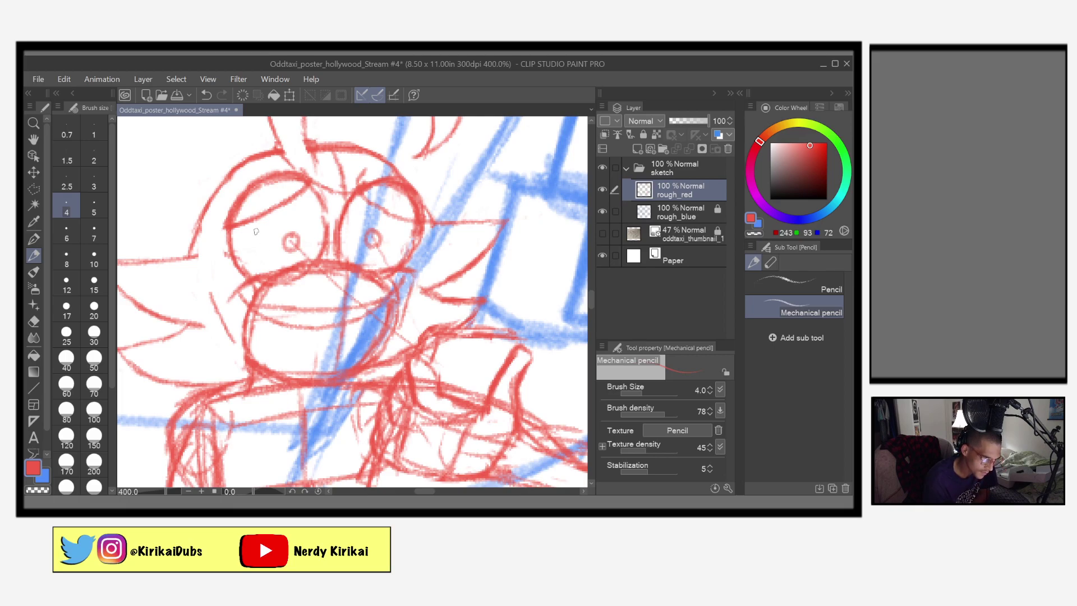
Try lower-set eyelid lines in both eyes and erase the earlier lid lines with the Hard eraser at size 6
{"action": "mouse_move", "coordinate": [311, 185]}
{"action": "left_mouse_down"}
{"action": "mouse_move", "coordinate": [234, 246]}
{"action": "mouse_move", "coordinate": [219, 246]}
{"action": "mouse_move", "coordinate": [224, 231]}
{"action": "left_mouse_up"}
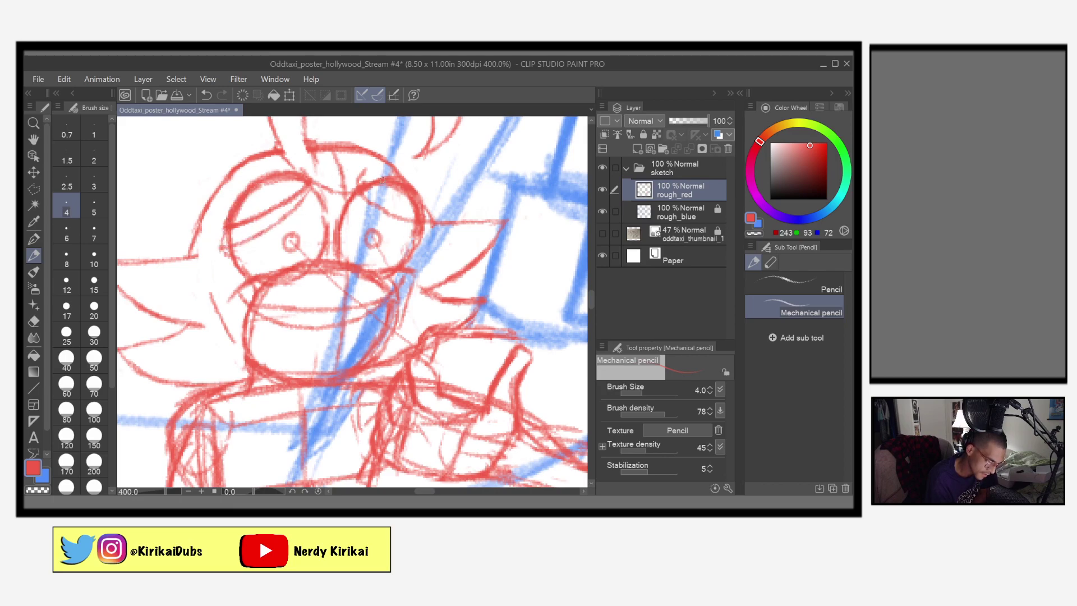
{"action": "mouse_move", "coordinate": [360, 192]}
{"action": "left_mouse_down"}
{"action": "mouse_move", "coordinate": [372, 214]}
{"action": "mouse_move", "coordinate": [416, 240]}
{"action": "mouse_move", "coordinate": [430, 220]}
{"action": "mouse_move", "coordinate": [421, 242]}
{"action": "left_mouse_up"}
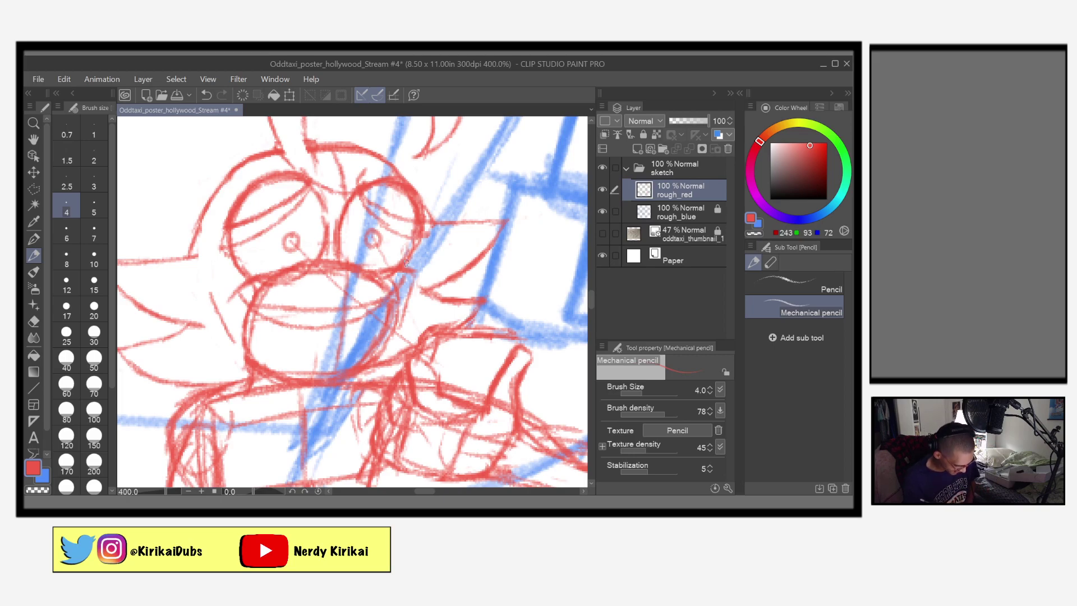
{"action": "key", "text": "e"}
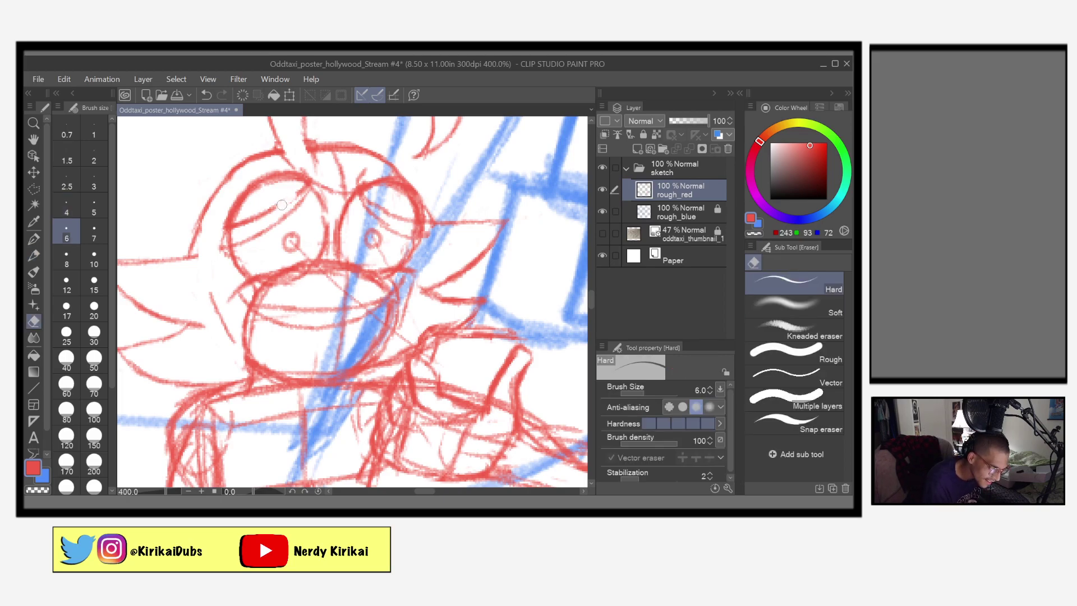
{"action": "mouse_move", "coordinate": [299, 187]}
{"action": "left_mouse_down"}
{"action": "mouse_move", "coordinate": [240, 221]}
{"action": "mouse_move", "coordinate": [232, 240]}
{"action": "left_mouse_up"}
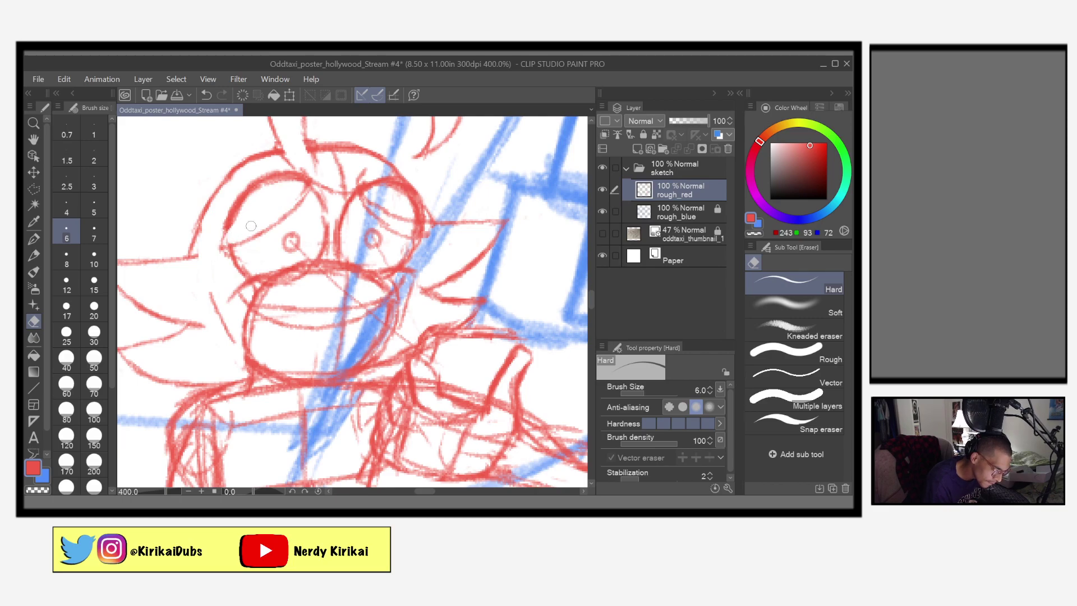
{"action": "mouse_move", "coordinate": [372, 199]}
{"action": "left_mouse_down"}
{"action": "mouse_move", "coordinate": [414, 225]}
{"action": "mouse_move", "coordinate": [371, 200]}
{"action": "mouse_move", "coordinate": [387, 213]}
{"action": "left_mouse_up"}
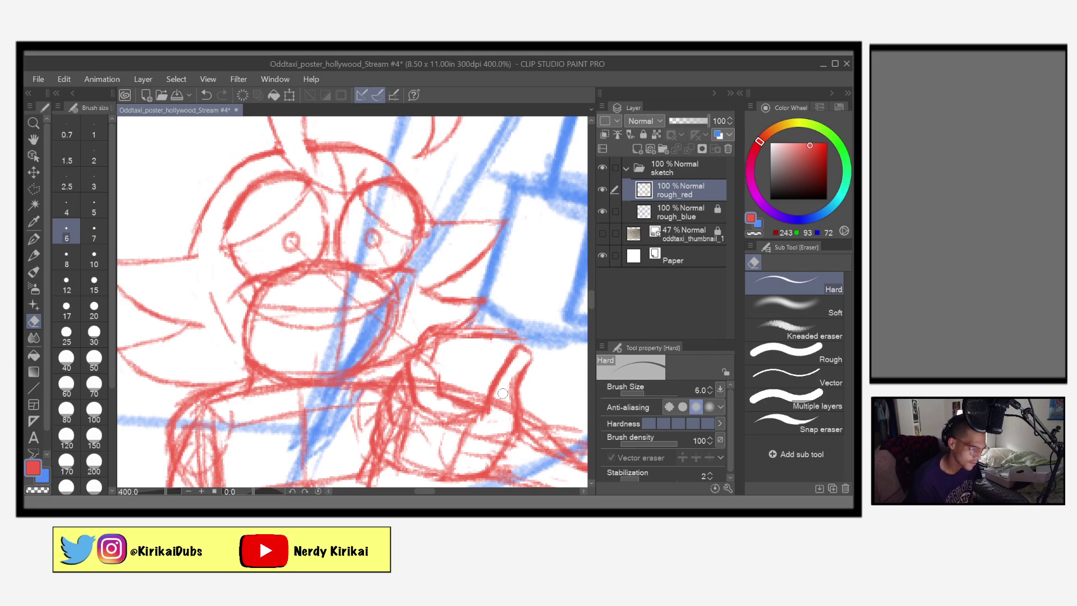
Try cheek curves beside the muzzle and restate the muzzle and eye outlines with the Mechanical pencil at size 4
{"action": "left_click", "coordinate": [33, 255]}
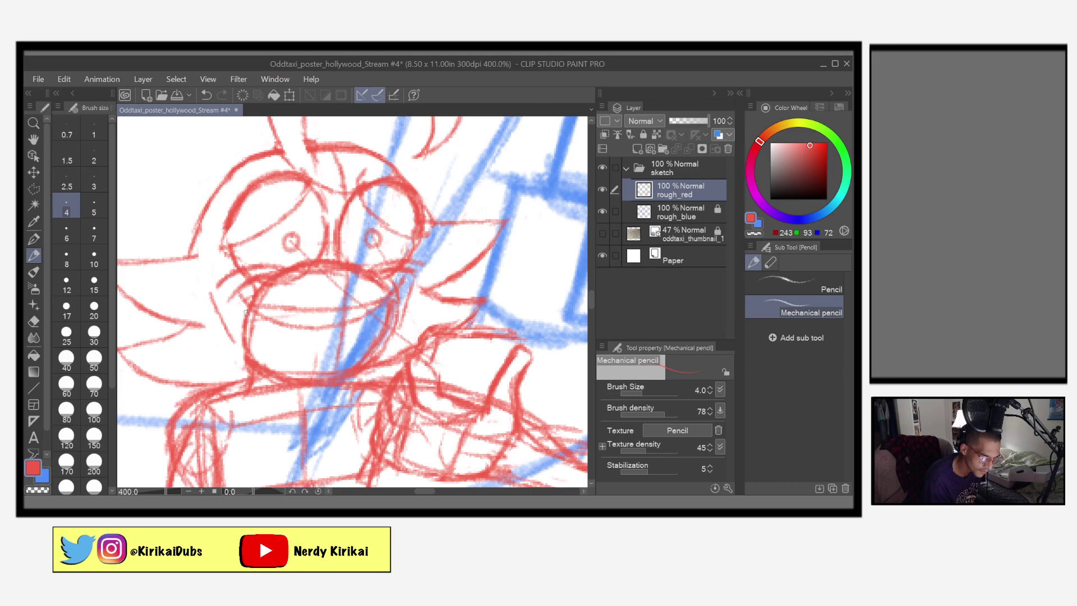
{"action": "mouse_move", "coordinate": [232, 300]}
{"action": "left_mouse_down"}
{"action": "mouse_move", "coordinate": [264, 359]}
{"action": "mouse_move", "coordinate": [316, 378]}
{"action": "mouse_move", "coordinate": [378, 342]}
{"action": "mouse_move", "coordinate": [397, 285]}
{"action": "mouse_move", "coordinate": [373, 354]}
{"action": "left_mouse_up"}
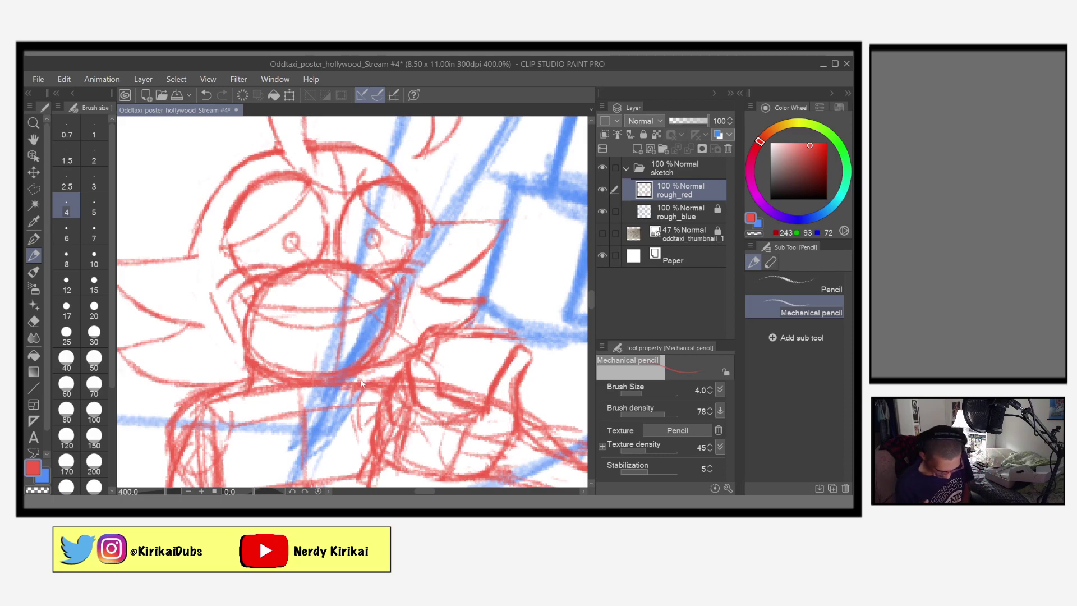
{"action": "scroll", "coordinate": [362, 383], "scroll_direction": "down", "scroll_amount": 5}
{"action": "scroll", "coordinate": [361, 383], "scroll_direction": "up", "scroll_amount": 5}
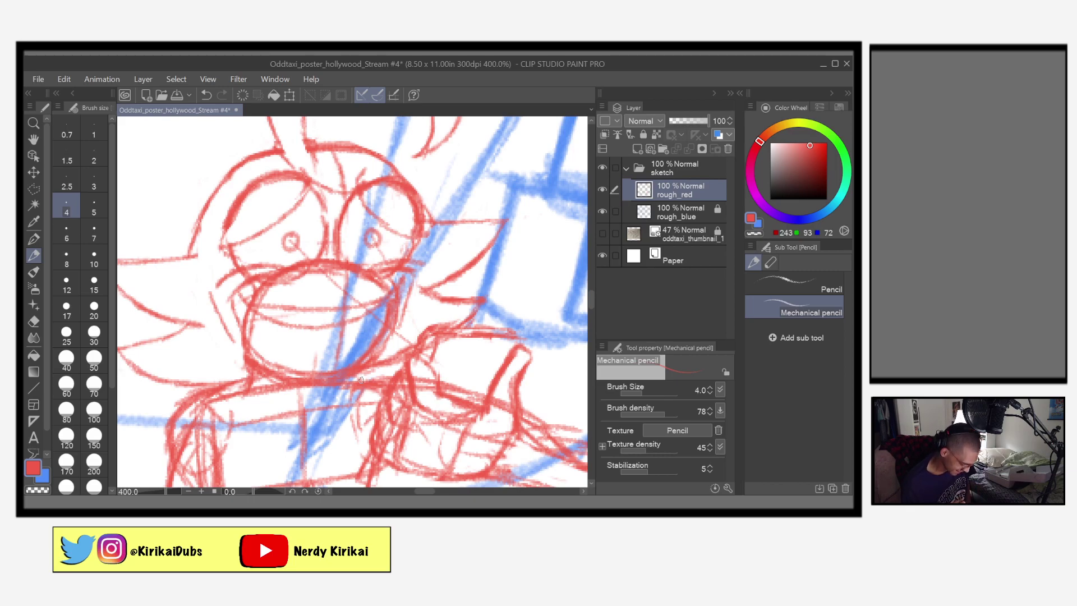
{"action": "mouse_move", "coordinate": [227, 249]}
{"action": "left_mouse_down"}
{"action": "mouse_move", "coordinate": [275, 197]}
{"action": "mouse_move", "coordinate": [254, 207]}
{"action": "mouse_move", "coordinate": [390, 194]}
{"action": "mouse_move", "coordinate": [424, 231]}
{"action": "left_mouse_up"}
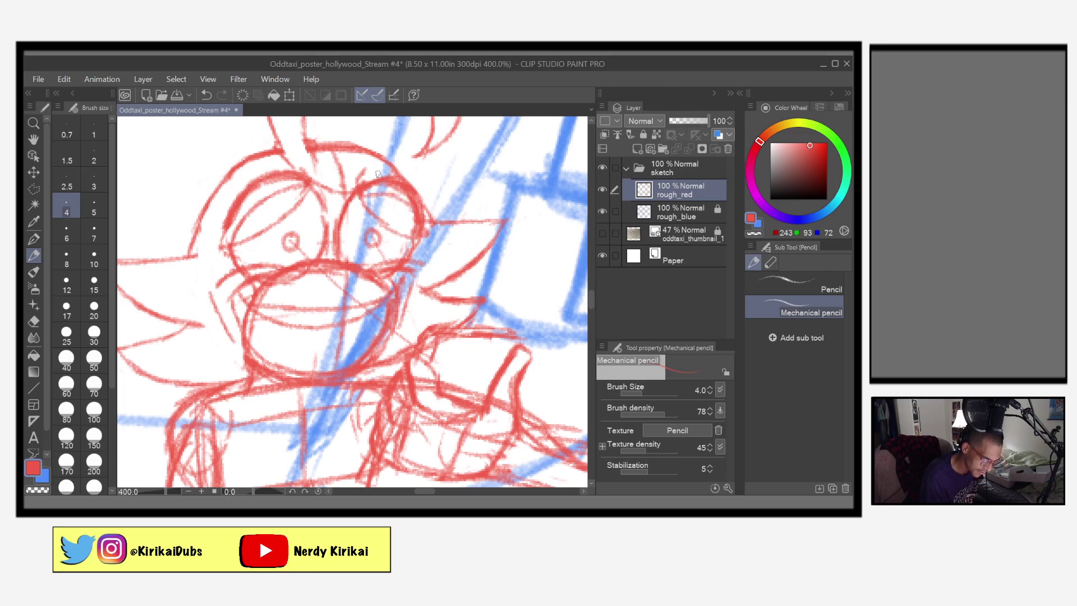
Undo the recent cheek, muzzle, mouth and eyelid changes back to the first slanted eyelid lines
{"action": "key", "text": "ctrl+z"}
{"action": "key", "text": "ctrl+z"}
{"action": "key", "text": "ctrl+z"}
{"action": "key", "text": "ctrl+z"}
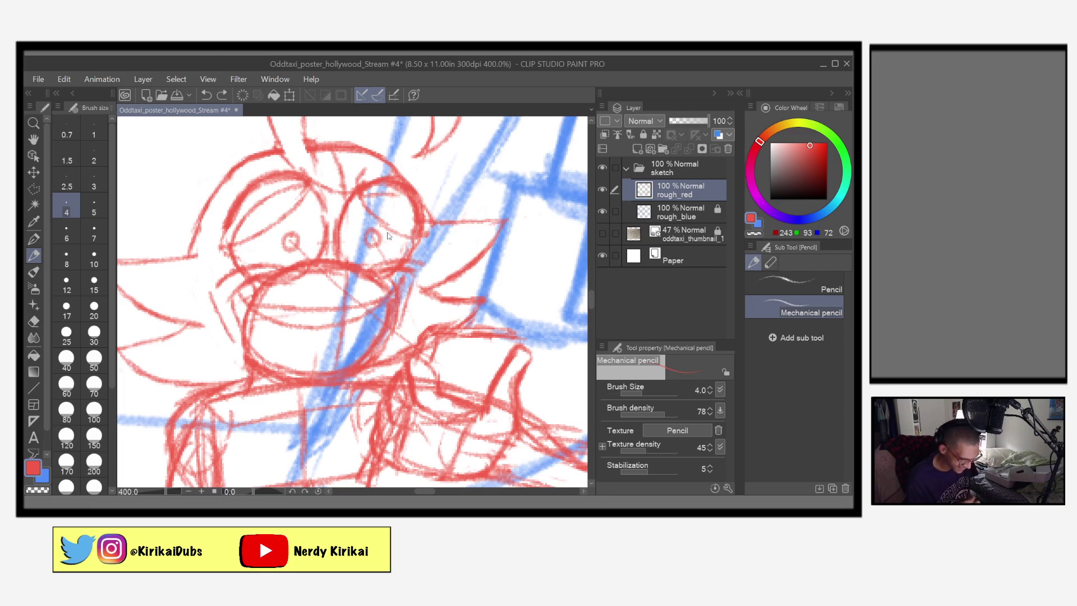
{"action": "key", "text": "ctrl+z"}
{"action": "key", "text": "ctrl+z"}
{"action": "key", "text": "ctrl+z"}
{"action": "key", "text": "ctrl+z"}
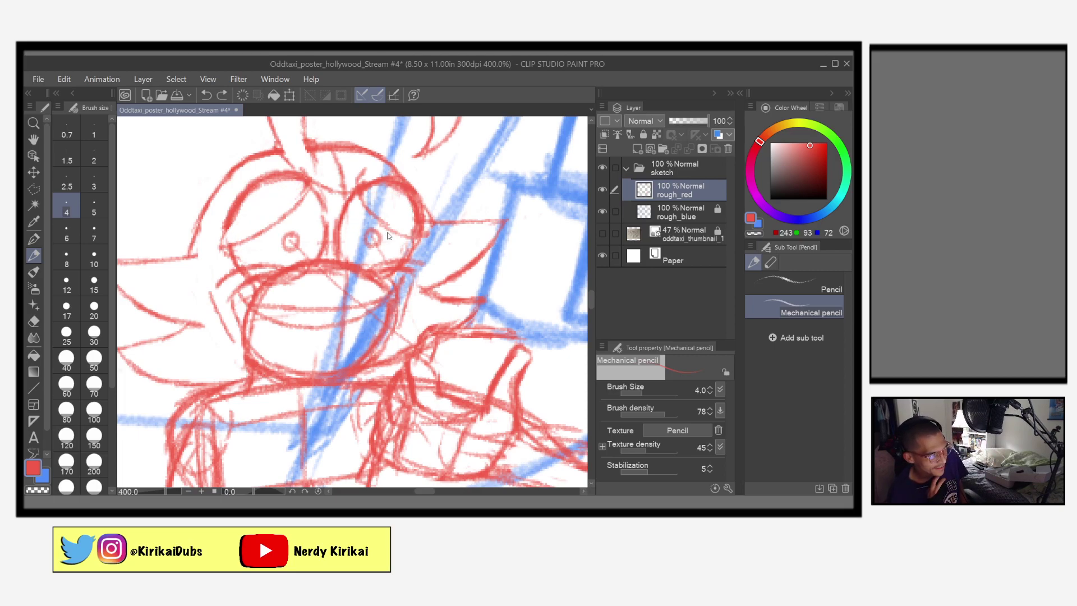
{"action": "key", "text": "ctrl+z"}
{"action": "key", "text": "ctrl+z"}
{"action": "key", "text": "ctrl+z"}
{"action": "key", "text": "ctrl+z"}
{"action": "key", "text": "ctrl+z"}
{"action": "key", "text": "ctrl+z"}
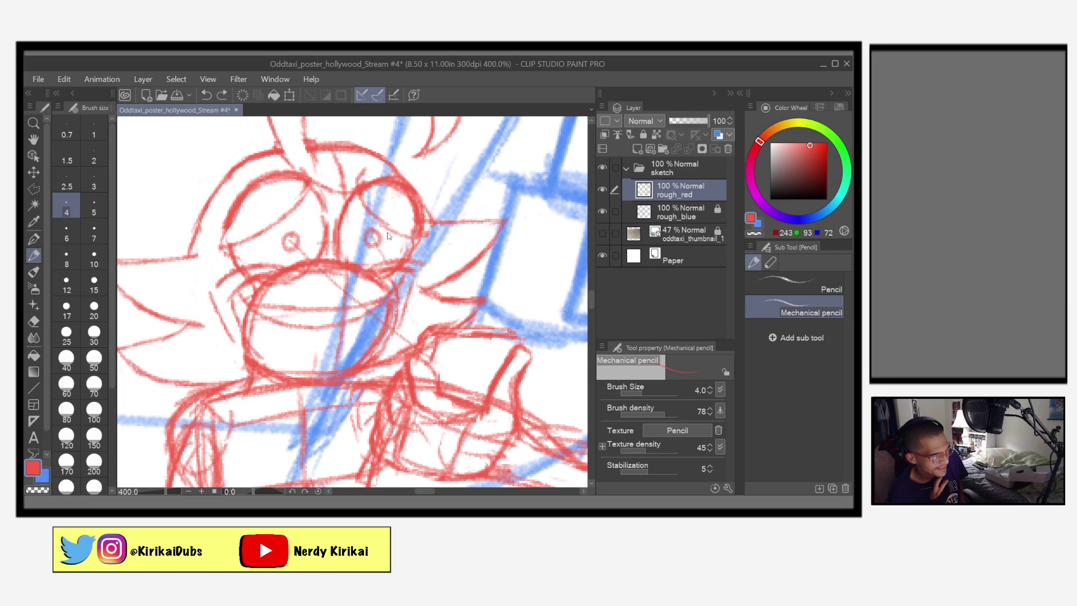
{"action": "key", "text": "ctrl+z"}
{"action": "key", "text": "ctrl+z"}
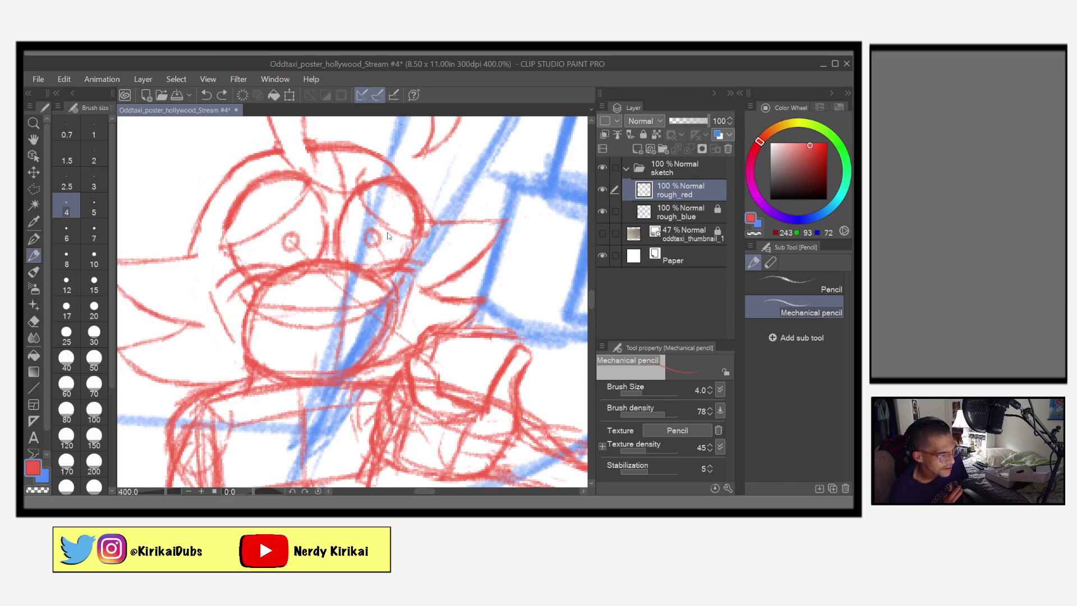
{"action": "key", "text": "ctrl+z"}
{"action": "key", "text": "ctrl+z"}
{"action": "key", "text": "ctrl+z"}
{"action": "key", "text": "ctrl+z"}
{"action": "key", "text": "ctrl+z"}
{"action": "key", "text": "ctrl+z"}
{"action": "key", "text": "ctrl+z"}
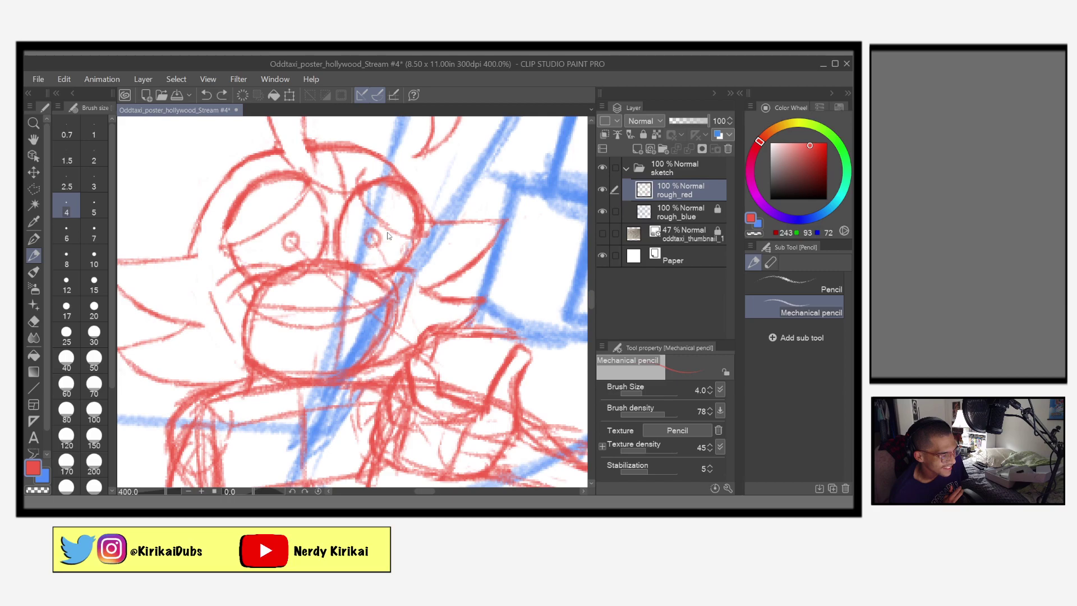
{"action": "key", "text": "ctrl+z"}
{"action": "key", "text": "ctrl+z"}
{"action": "key", "text": "ctrl+z"}
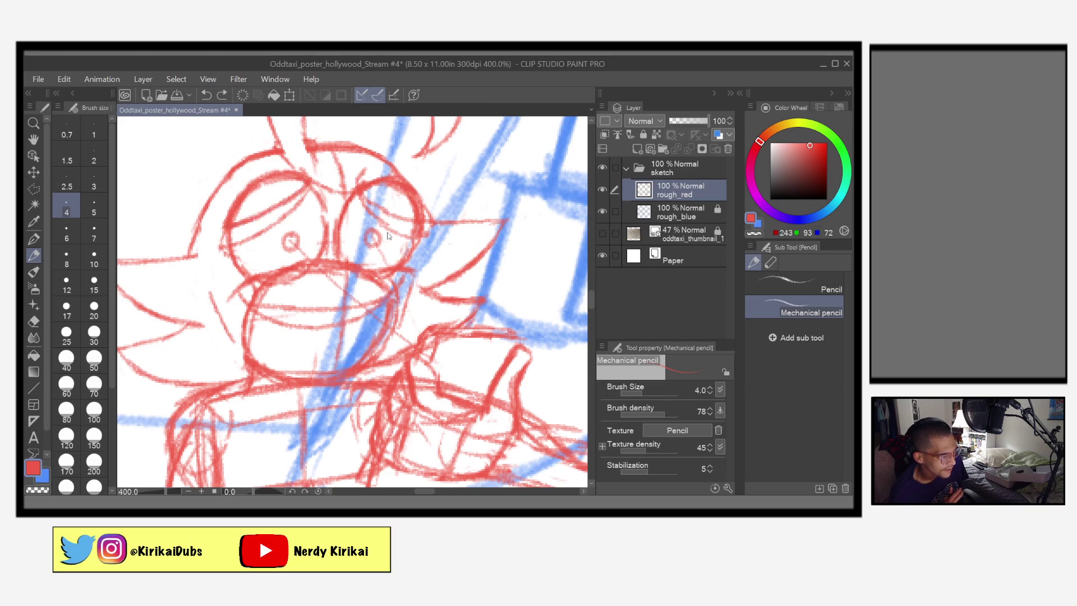
{"action": "key", "text": "ctrl+z"}
{"action": "key", "text": "ctrl+z"}
{"action": "key", "text": "ctrl+z"}
{"action": "key", "text": "ctrl+z"}
{"action": "key", "text": "ctrl+z"}
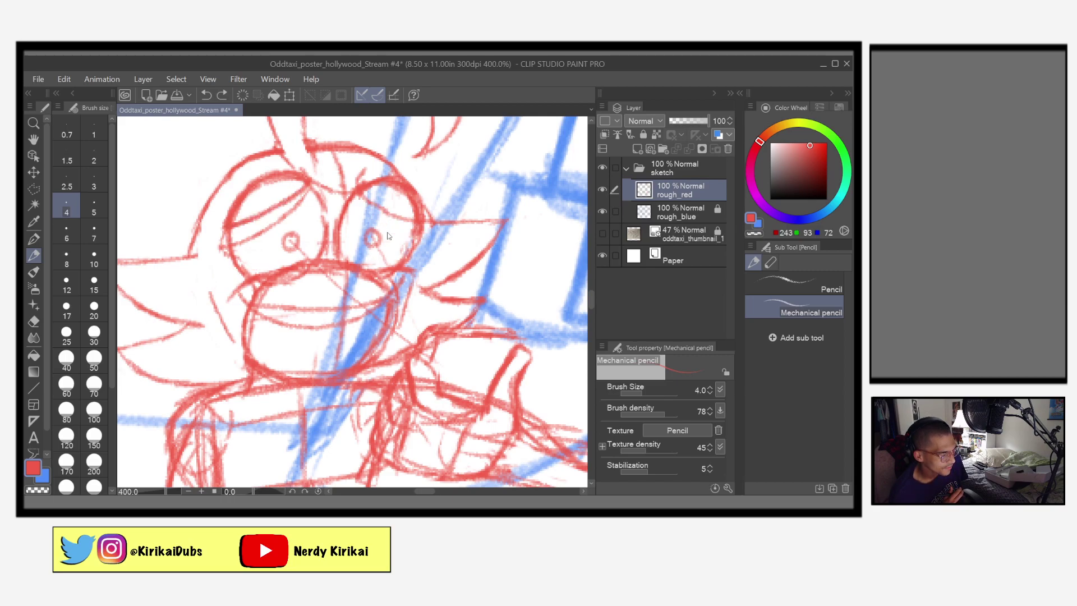
{"action": "key", "text": "ctrl+z"}
{"action": "key", "text": "ctrl+z"}
{"action": "key", "text": "ctrl+z"}
{"action": "key", "text": "ctrl+z"}
{"action": "key", "text": "ctrl+z"}
{"action": "key", "text": "ctrl+s"}
{"action": "key", "text": "ctrl+z"}
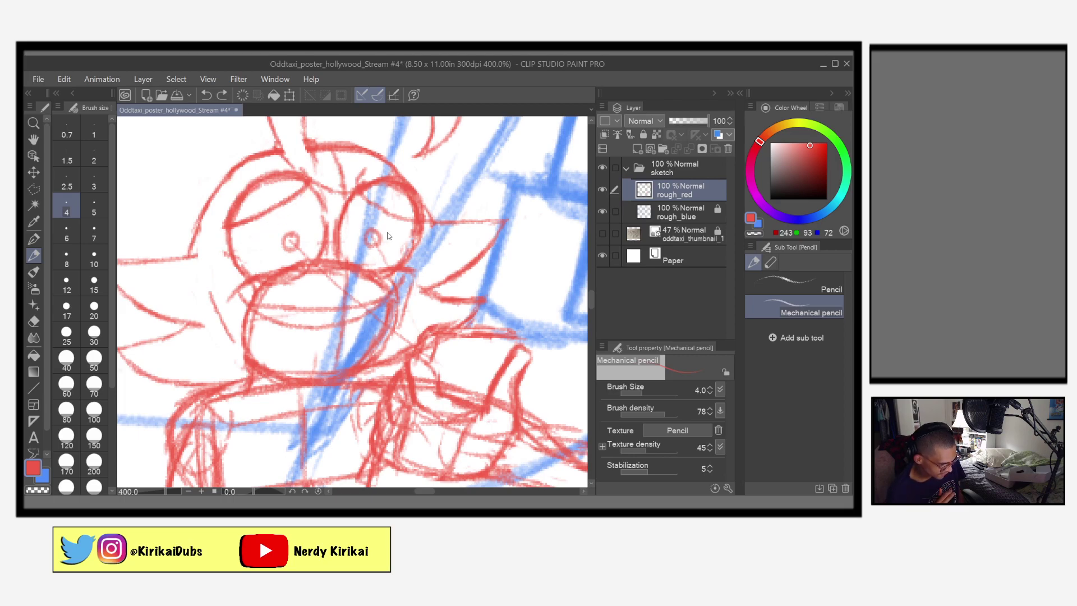
{"action": "key", "text": "ctrl+z"}
{"action": "key", "text": "ctrl+z"}
{"action": "key", "text": "ctrl+z"}
{"action": "key", "text": "ctrl+z"}
{"action": "key", "text": "ctrl+z"}
{"action": "key", "text": "ctrl+z"}
{"action": "key", "text": "ctrl+z"}
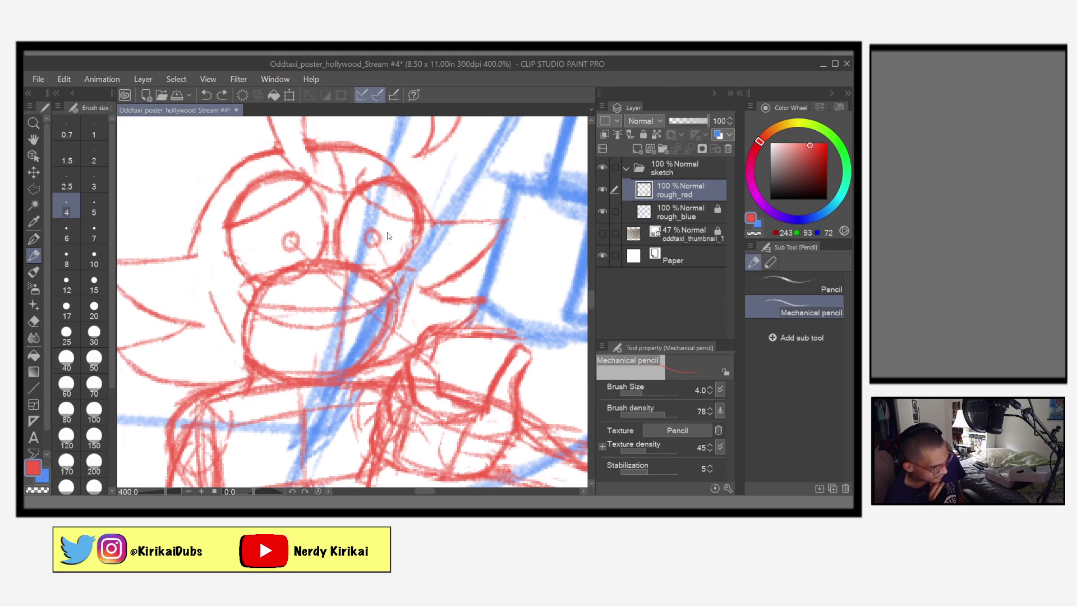
{"action": "key", "text": "ctrl+z"}
{"action": "key", "text": "ctrl+z"}
{"action": "key", "text": "ctrl+z"}
{"action": "key", "text": "ctrl+z"}
{"action": "key", "text": "ctrl+z"}
{"action": "key", "text": "ctrl+z"}
{"action": "key", "text": "ctrl+z"}
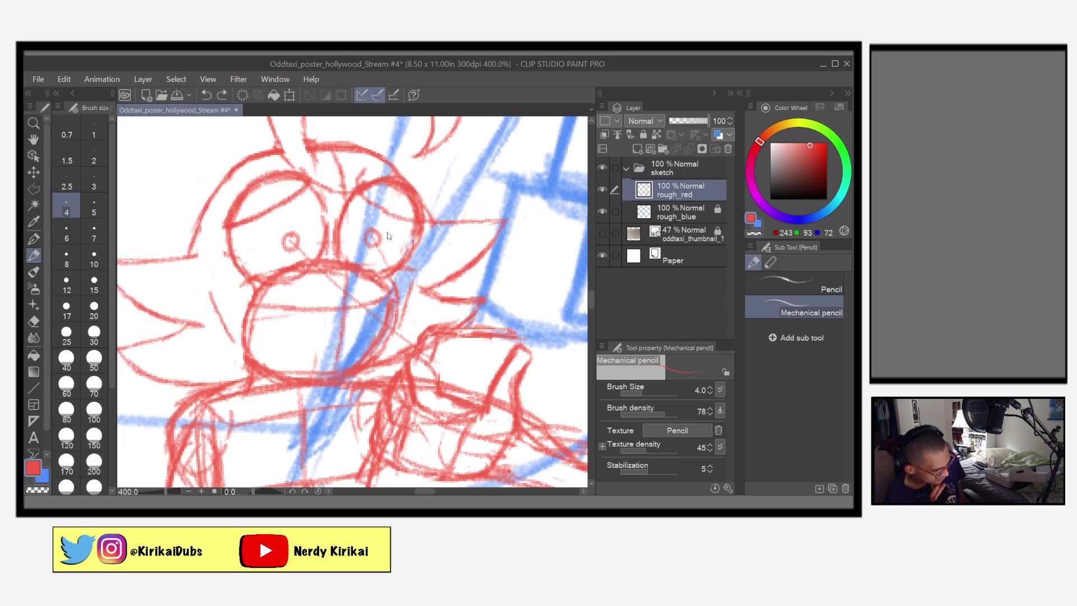
{"action": "key", "text": "ctrl+z"}
{"action": "key", "text": "ctrl+z"}
{"action": "key", "text": "ctrl+z"}
{"action": "key", "text": "ctrl+z"}
{"action": "key", "text": "ctrl+z"}
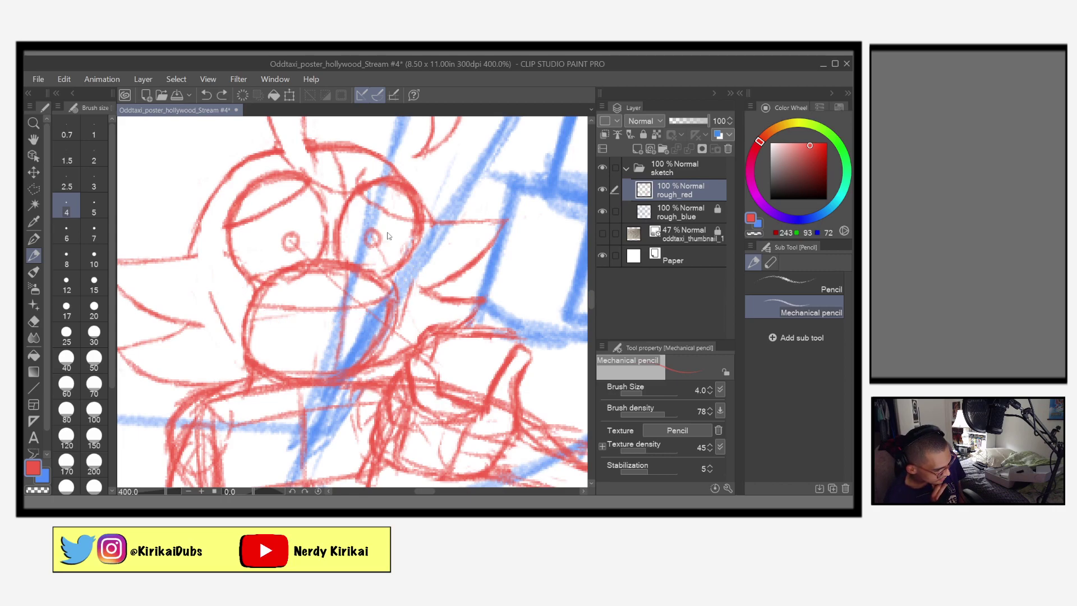
Undo the slanted eyelid lines in both eyes, leaving the pupils in place, and save the file
{"action": "key", "text": "ctrl+z"}
{"action": "key", "text": "ctrl+z"}
{"action": "key", "text": "ctrl+z"}
{"action": "key", "text": "ctrl+z"}
{"action": "key", "text": "ctrl+z"}
{"action": "key", "text": "ctrl+z"}
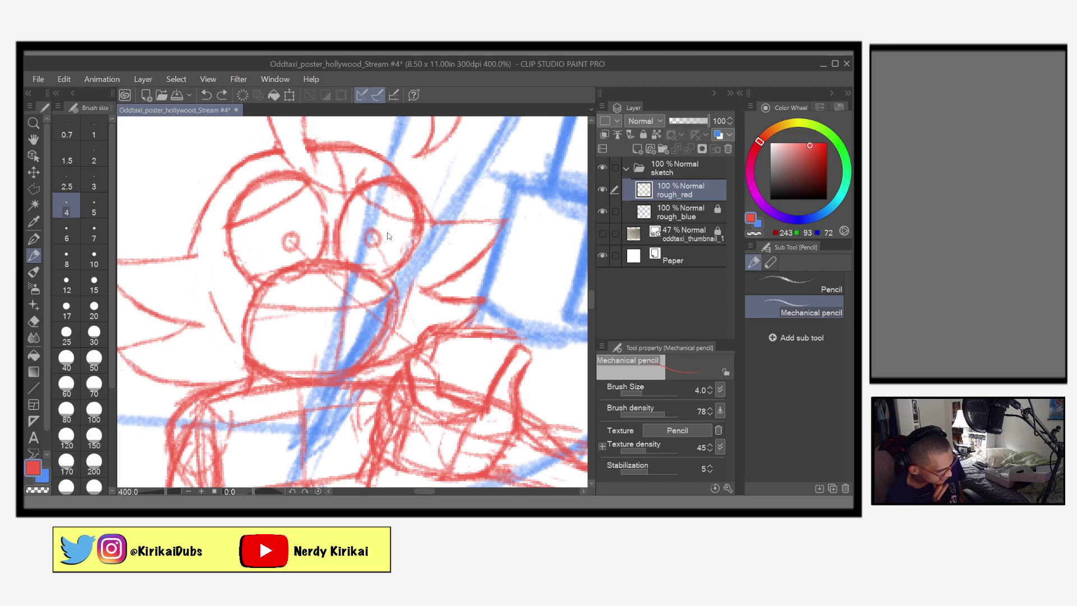
{"action": "key", "text": "ctrl+z"}
{"action": "key", "text": "ctrl+z"}
{"action": "key", "text": "ctrl+z"}
{"action": "key", "text": "ctrl+z"}
{"action": "key", "text": "ctrl+z"}
{"action": "key", "text": "ctrl+z"}
{"action": "key", "text": "ctrl+z"}
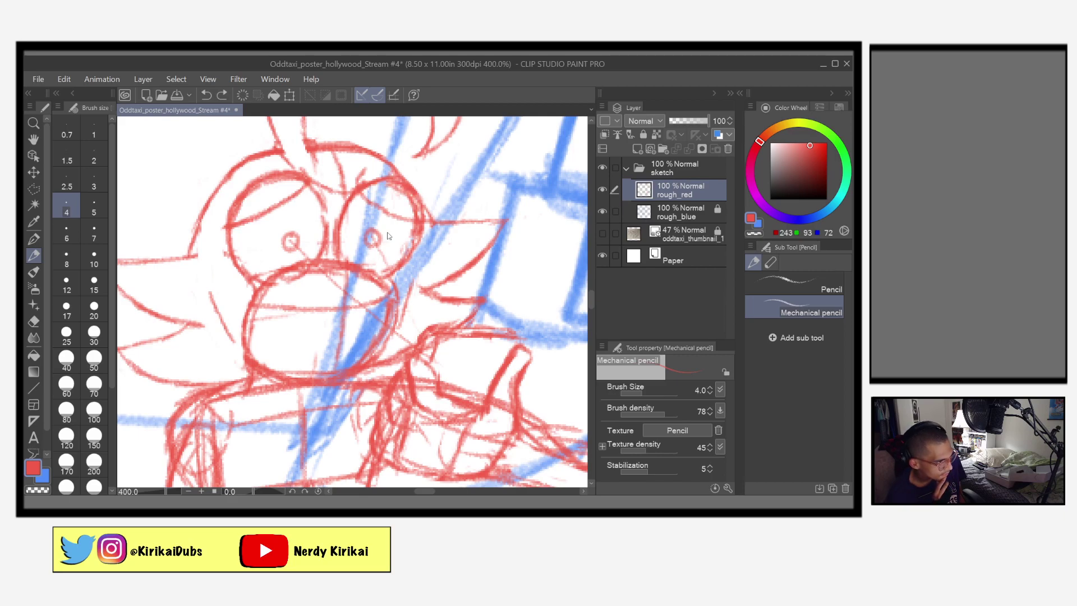
{"action": "key", "text": "ctrl+z"}
{"action": "key", "text": "ctrl+z"}
{"action": "key", "text": "ctrl+z"}
{"action": "key", "text": "ctrl+z"}
{"action": "key", "text": "ctrl+z"}
{"action": "key", "text": "ctrl+z"}
{"action": "key", "text": "ctrl+z"}
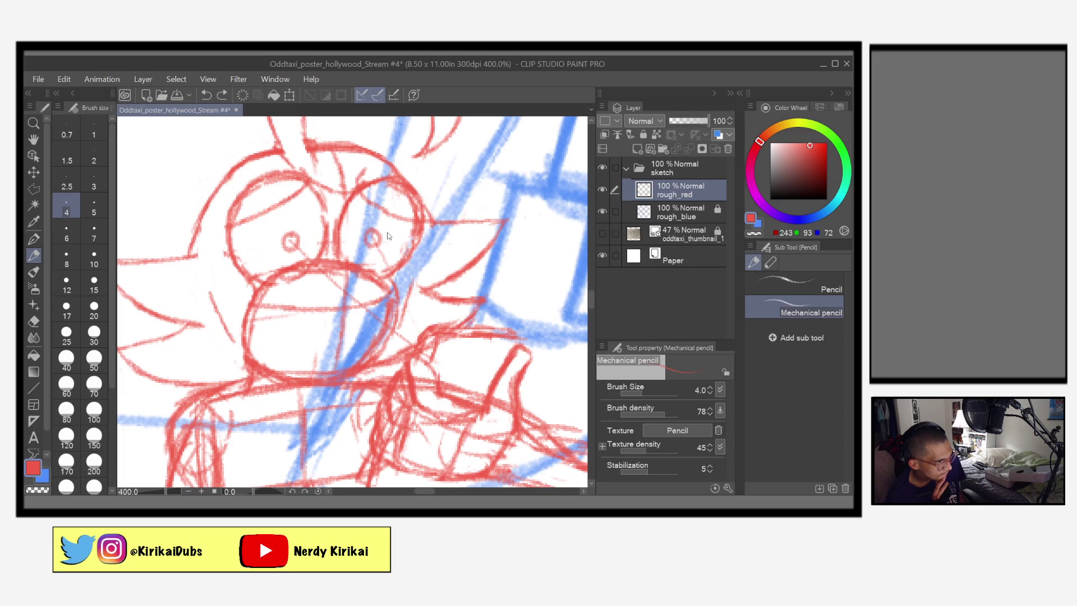
{"action": "key", "text": "ctrl+z"}
{"action": "key", "text": "ctrl+z"}
{"action": "key", "text": "ctrl+z"}
{"action": "key", "text": "ctrl+z"}
{"action": "key", "text": "ctrl+z"}
{"action": "key", "text": "ctrl+z"}
{"action": "key", "text": "ctrl+z"}
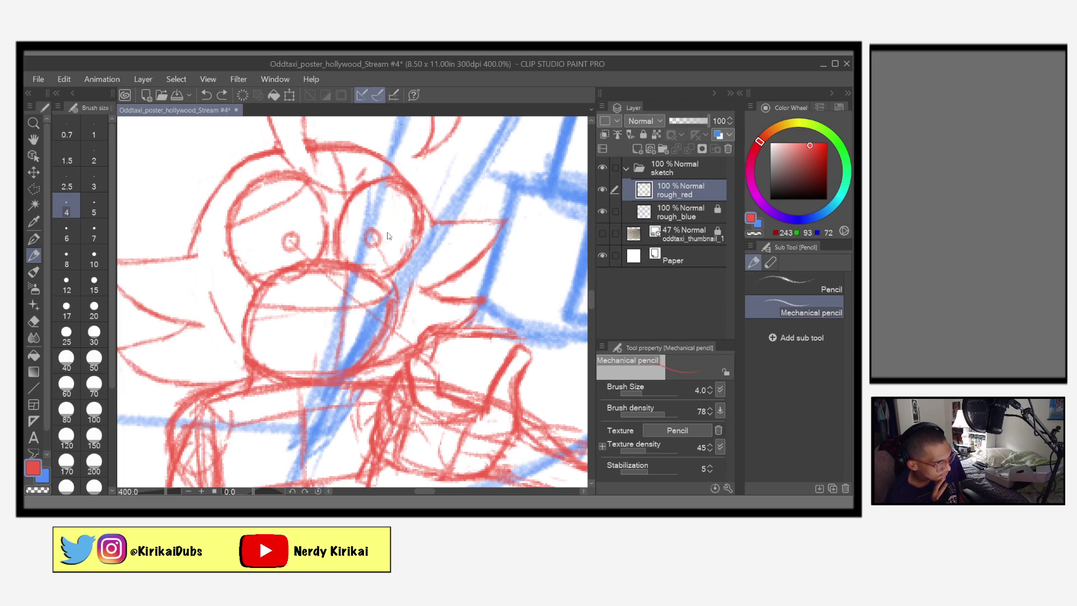
{"action": "key", "text": "ctrl+z"}
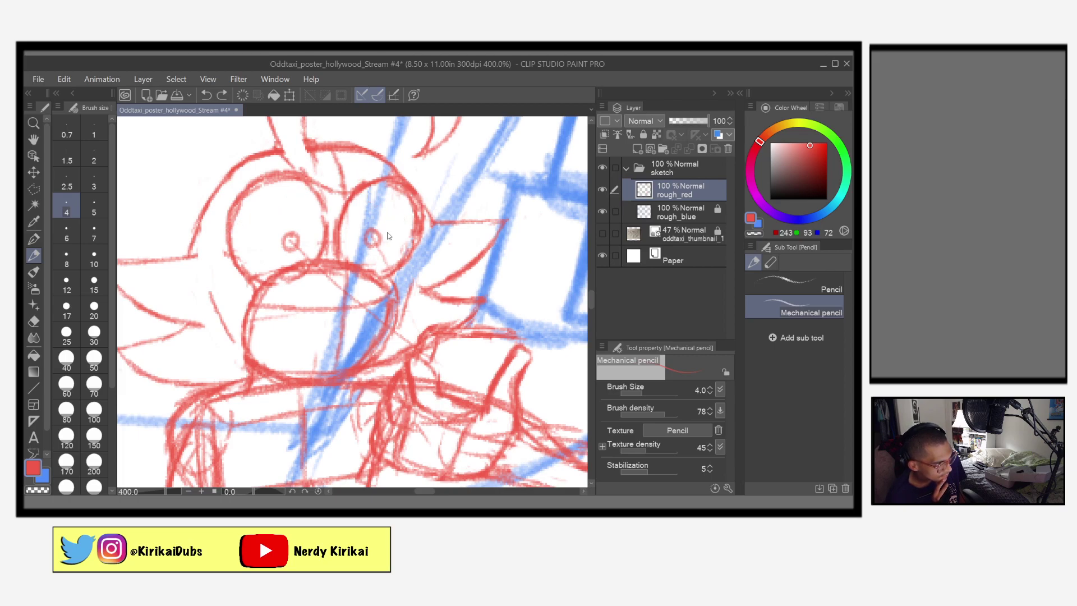
{"action": "key", "text": "ctrl+s"}
Try curved lid lines in the upper part of both eyes and an extra contour stroke above the larger eye
{"action": "left_click_drag", "start_coordinate": [251, 206], "coordinate": [228, 255]}
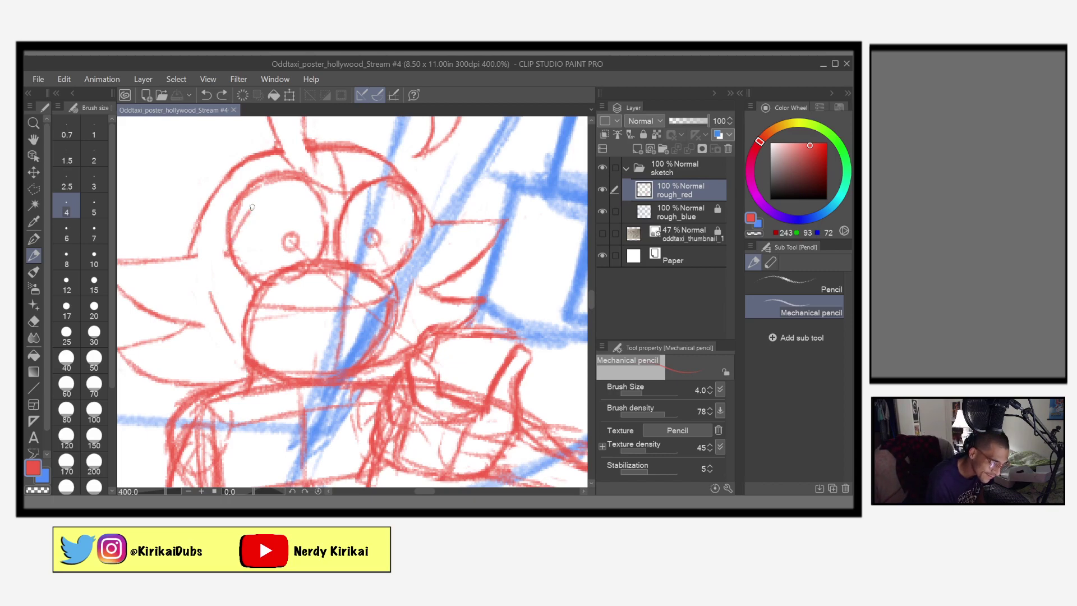
{"action": "mouse_move", "coordinate": [273, 194]}
{"action": "left_mouse_down"}
{"action": "mouse_move", "coordinate": [326, 180]}
{"action": "mouse_move", "coordinate": [394, 189]}
{"action": "mouse_move", "coordinate": [418, 207]}
{"action": "left_mouse_up"}
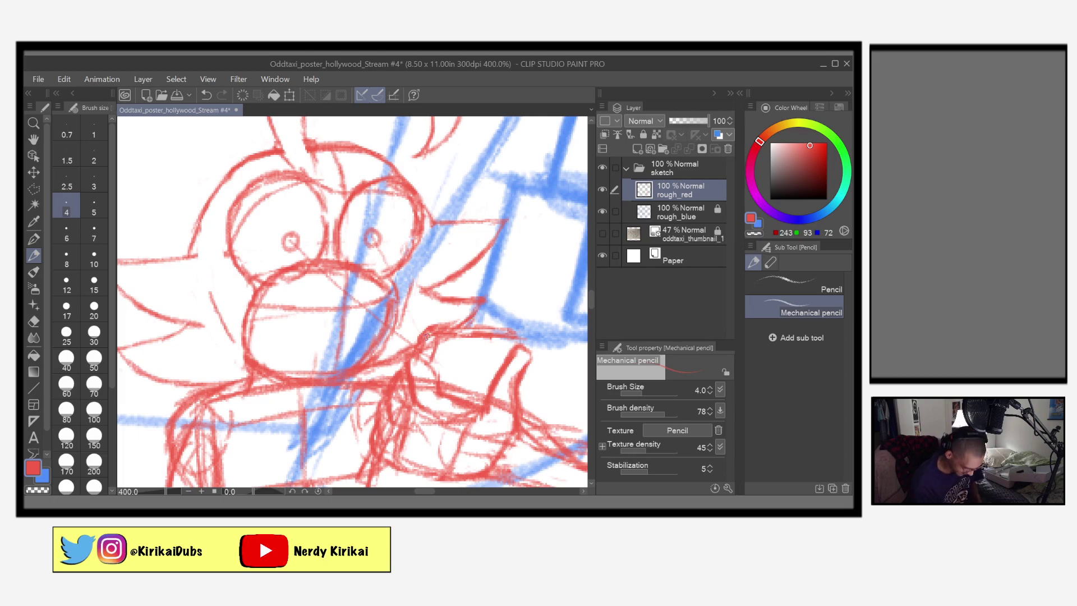
{"action": "key", "text": "ctrl+z"}
{"action": "key", "text": "ctrl+z"}
{"action": "key", "text": "ctrl+z"}
{"action": "key", "text": "ctrl+z"}
{"action": "key", "text": "ctrl+z"}
{"action": "key", "text": "ctrl+z"}
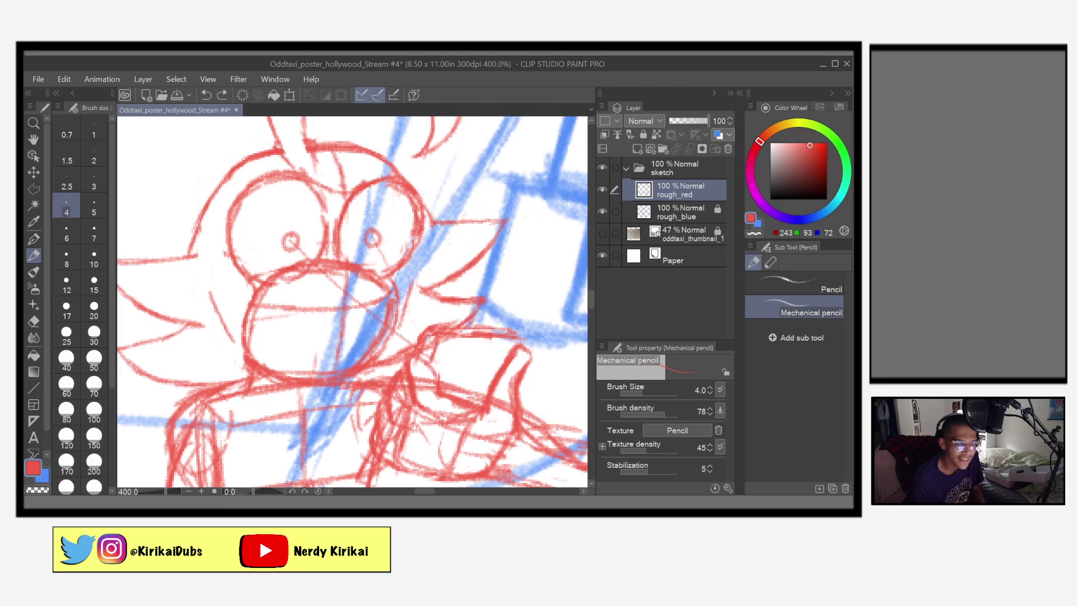
{"action": "left_click_drag", "start_coordinate": [219, 198], "coordinate": [270, 161]}
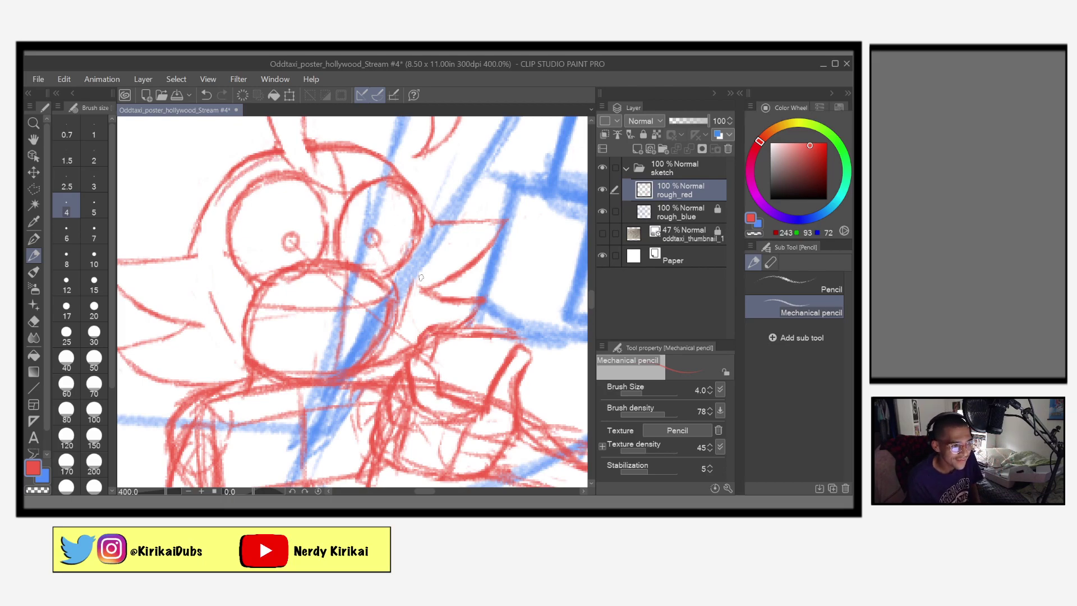
{"action": "key", "text": "ctrl+z"}
{"action": "key", "text": "ctrl+z"}
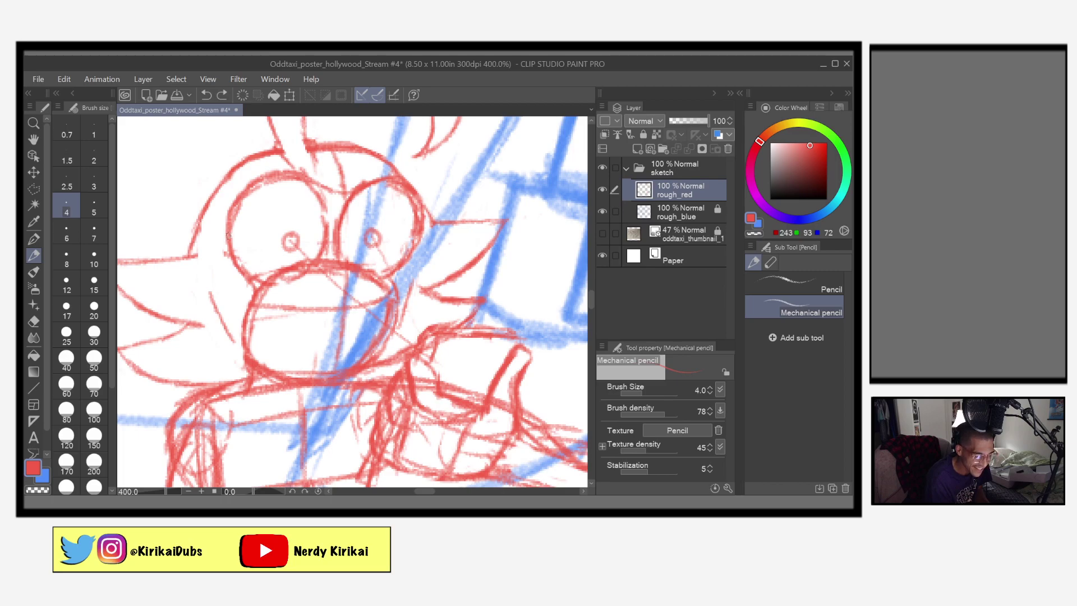
Draw high curved eyelid lines in both eyes, add cheek creases beneath them beside the muzzle, and save the file
{"action": "mouse_move", "coordinate": [226, 240]}
{"action": "left_mouse_down"}
{"action": "mouse_move", "coordinate": [247, 212]}
{"action": "mouse_move", "coordinate": [233, 222]}
{"action": "mouse_move", "coordinate": [300, 187]}
{"action": "mouse_move", "coordinate": [261, 200]}
{"action": "mouse_move", "coordinate": [320, 186]}
{"action": "mouse_move", "coordinate": [427, 216]}
{"action": "left_mouse_up"}
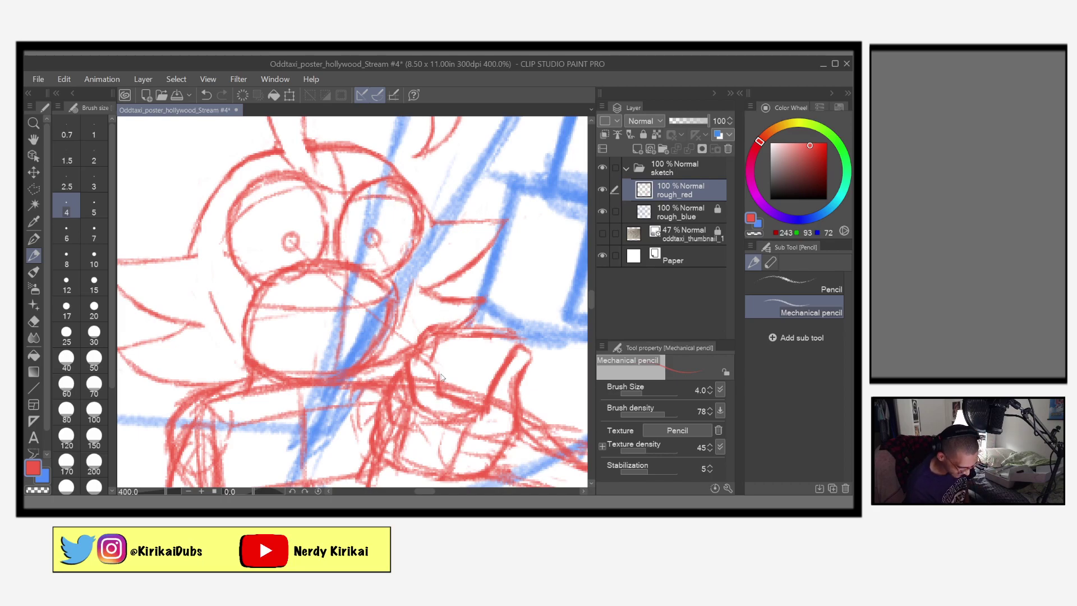
{"action": "mouse_move", "coordinate": [348, 193]}
{"action": "left_mouse_down"}
{"action": "mouse_move", "coordinate": [390, 194]}
{"action": "mouse_move", "coordinate": [423, 218]}
{"action": "left_mouse_up"}
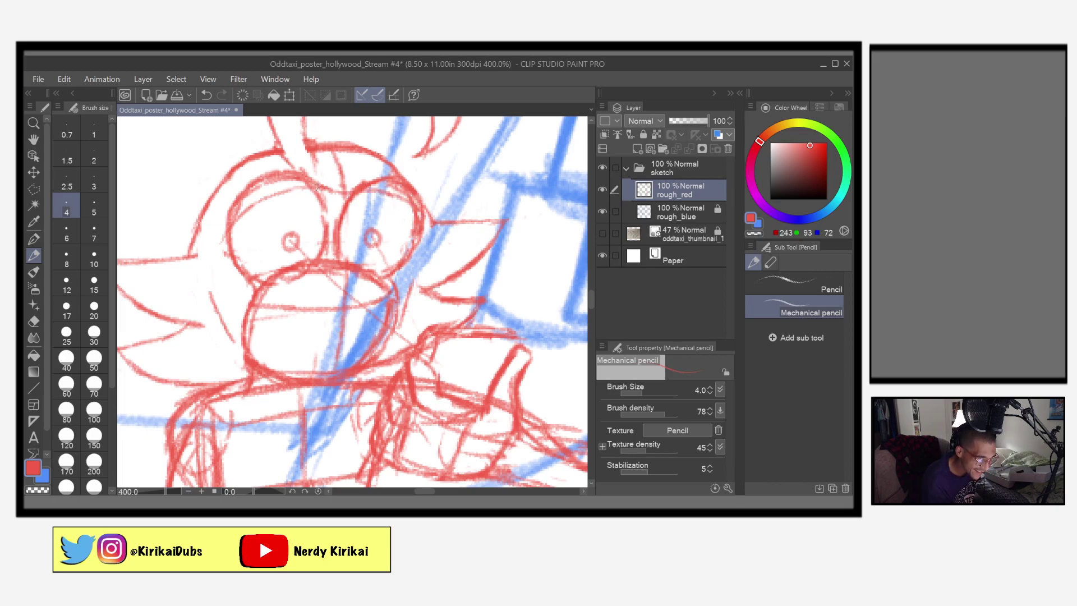
{"action": "mouse_move", "coordinate": [226, 281]}
{"action": "left_mouse_down"}
{"action": "mouse_move", "coordinate": [266, 265]}
{"action": "mouse_move", "coordinate": [292, 276]}
{"action": "mouse_move", "coordinate": [260, 268]}
{"action": "left_mouse_up"}
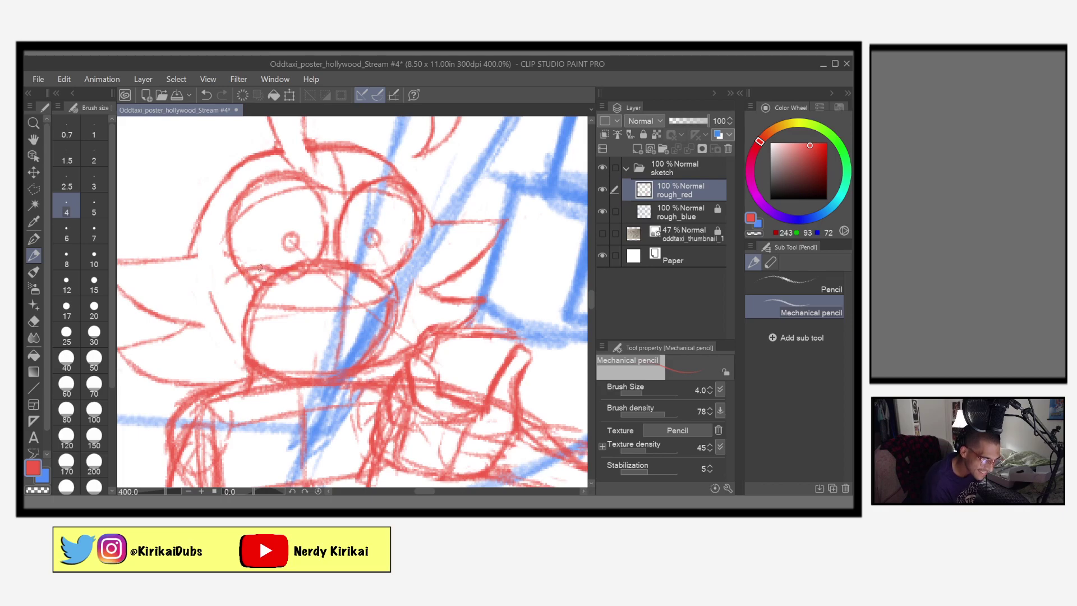
{"action": "mouse_move", "coordinate": [366, 278]}
{"action": "left_mouse_down"}
{"action": "mouse_move", "coordinate": [402, 257]}
{"action": "mouse_move", "coordinate": [423, 260]}
{"action": "left_mouse_up"}
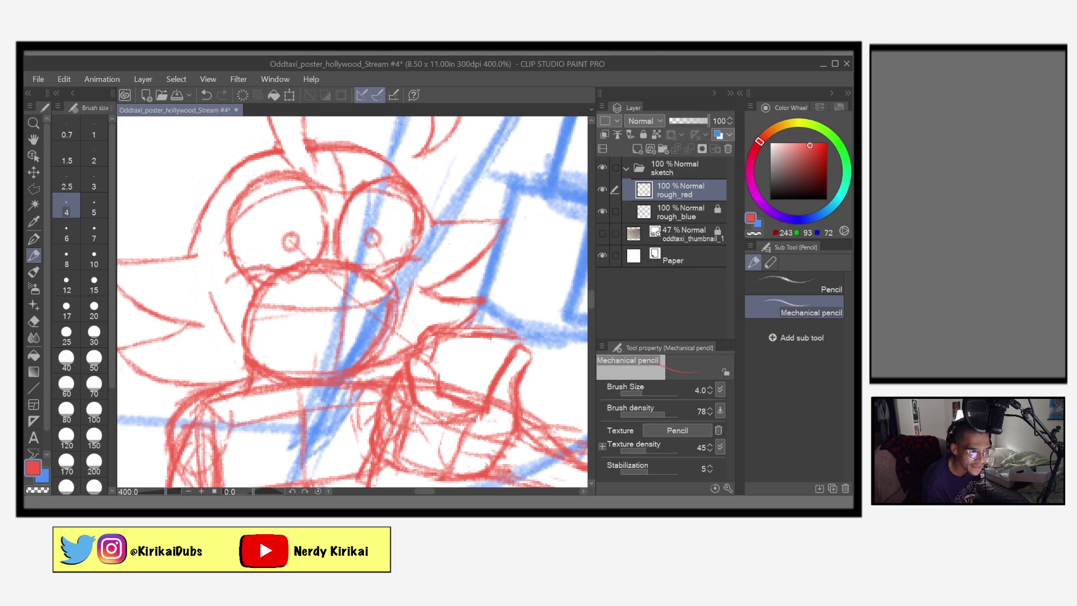
{"action": "left_click_drag", "start_coordinate": [276, 268], "coordinate": [219, 286]}
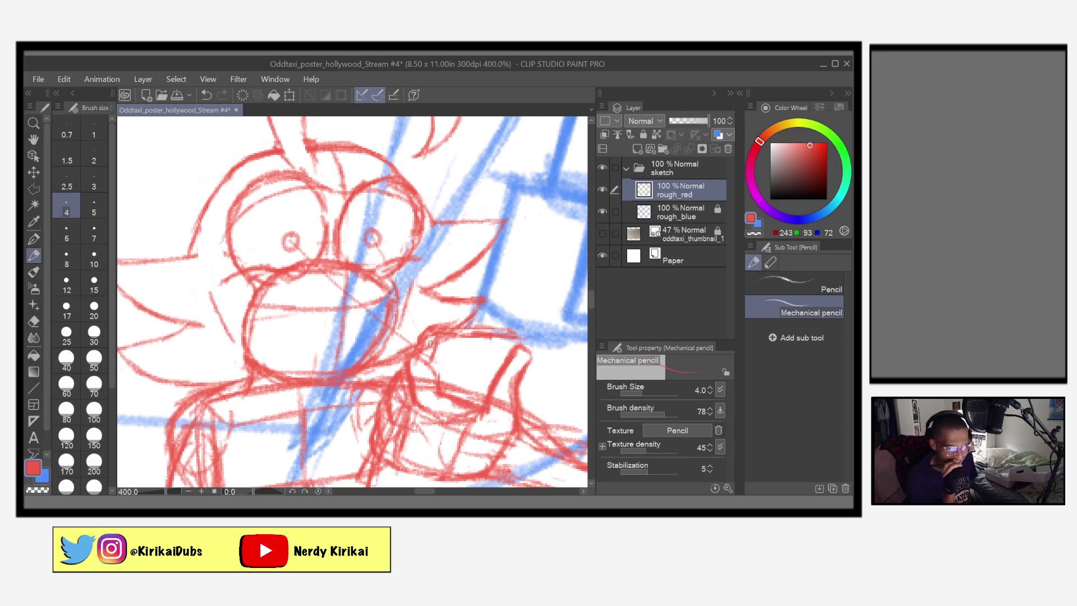
{"action": "key", "text": "ctrl+s"}
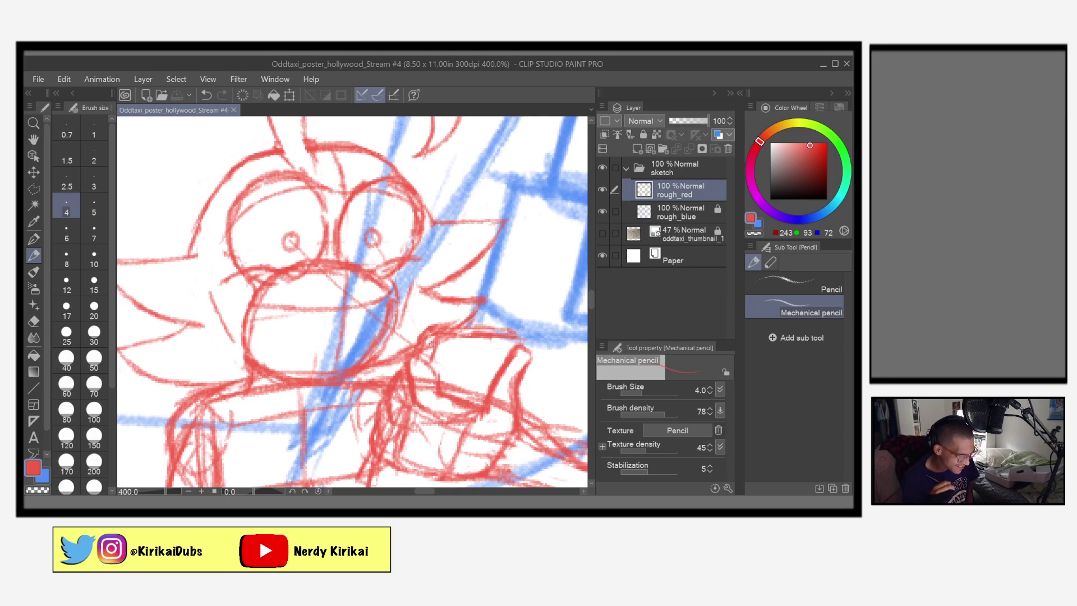
Restate the upper outlines of both eyes with the Mechanical pencil at size 4 and save the file
{"action": "left_click", "coordinate": [326, 189]}
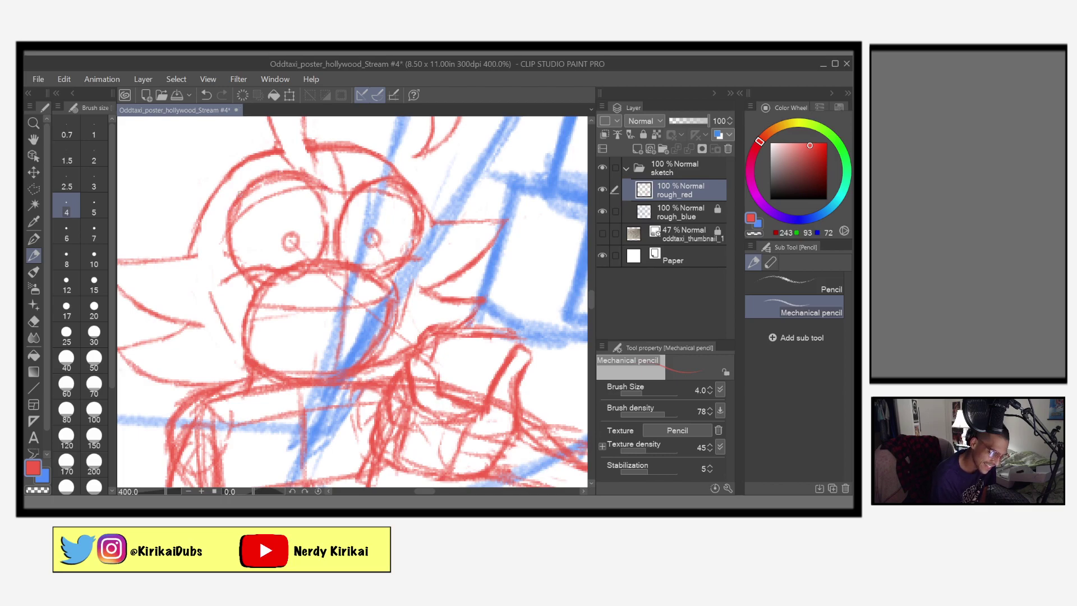
{"action": "mouse_move", "coordinate": [364, 189]}
{"action": "left_mouse_down"}
{"action": "mouse_move", "coordinate": [394, 175]}
{"action": "mouse_move", "coordinate": [377, 180]}
{"action": "mouse_move", "coordinate": [408, 180]}
{"action": "mouse_move", "coordinate": [430, 220]}
{"action": "left_mouse_up"}
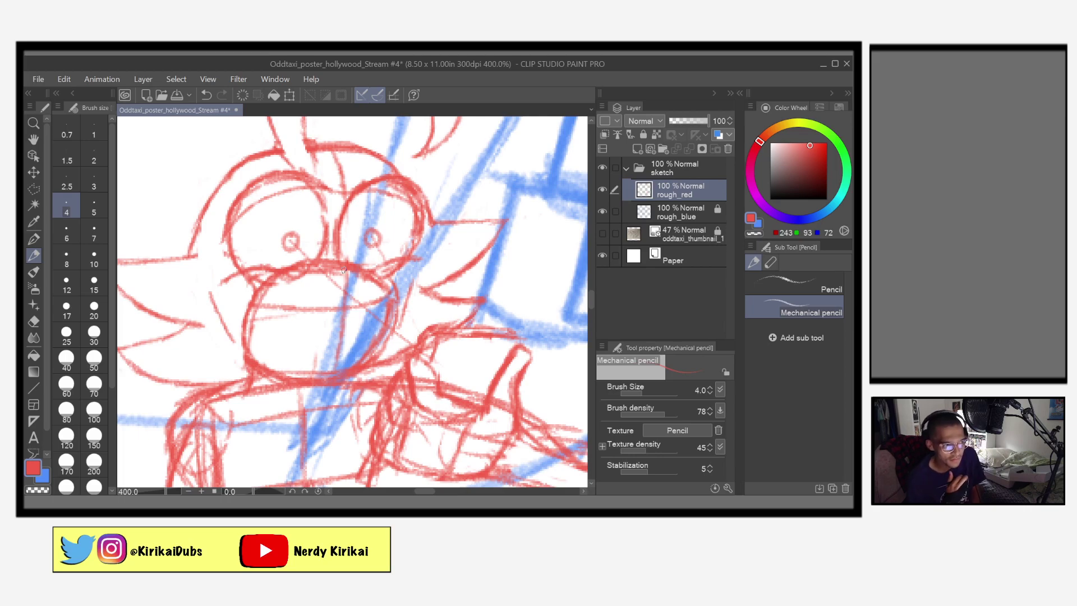
{"action": "key", "text": "ctrl+s"}
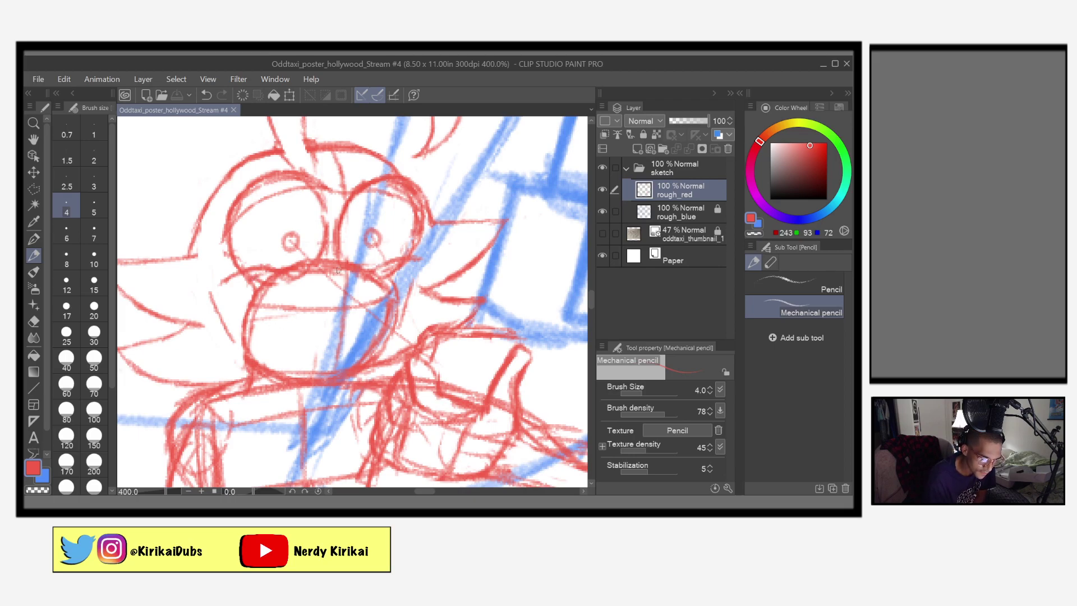
Sketch the muzzle's upper edge between the eyes and a curved smiling mouth line across the muzzle
{"action": "left_click_drag", "start_coordinate": [329, 264], "coordinate": [338, 319]}
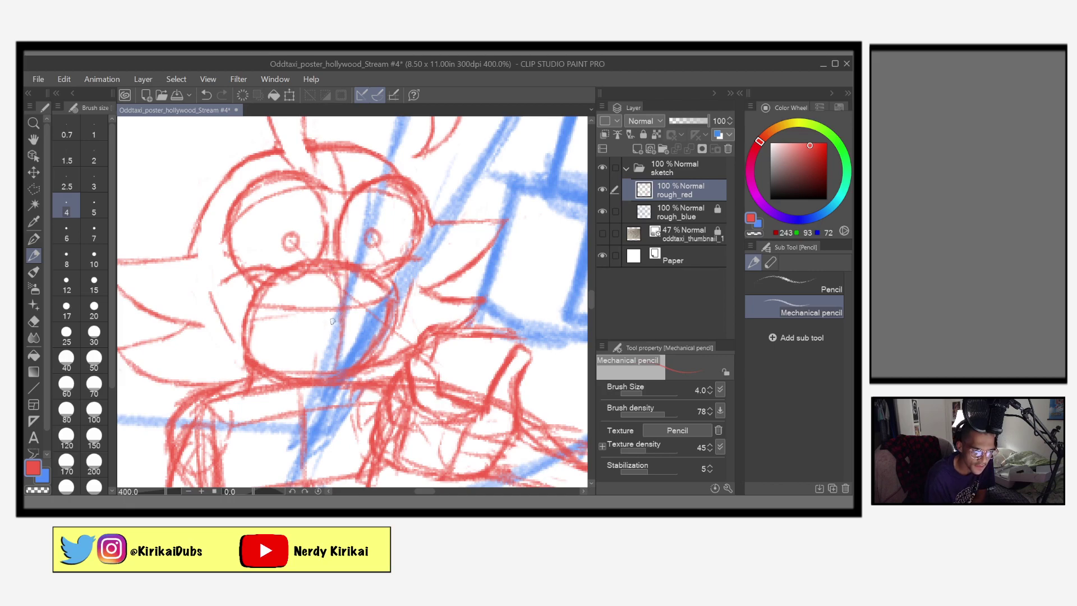
{"action": "left_click_drag", "start_coordinate": [303, 264], "coordinate": [342, 259]}
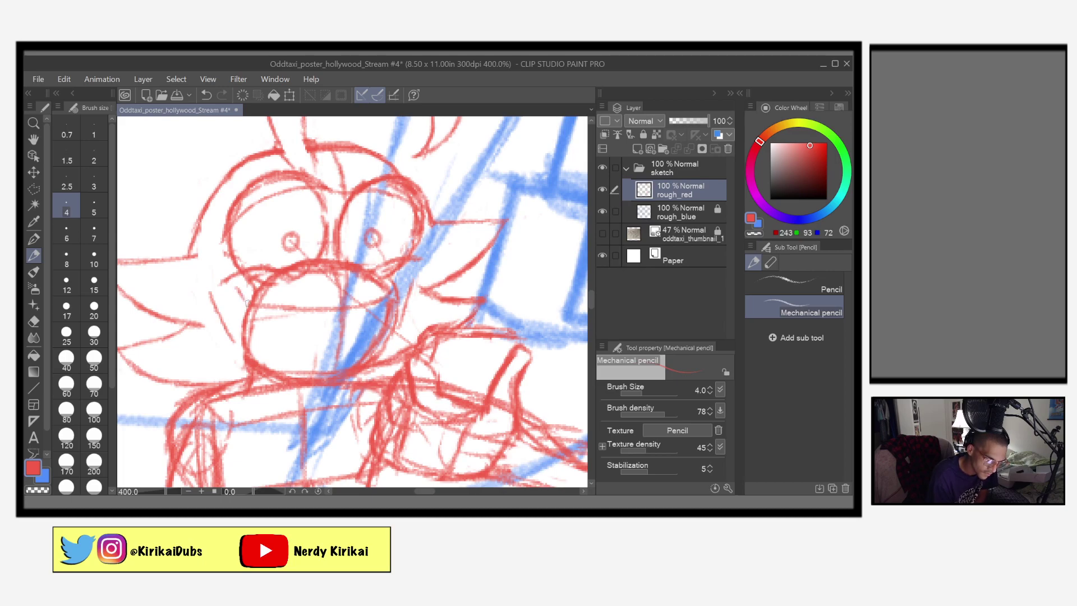
{"action": "mouse_move", "coordinate": [238, 291]}
{"action": "left_mouse_down"}
{"action": "mouse_move", "coordinate": [278, 311]}
{"action": "mouse_move", "coordinate": [336, 301]}
{"action": "mouse_move", "coordinate": [318, 302]}
{"action": "left_mouse_up"}
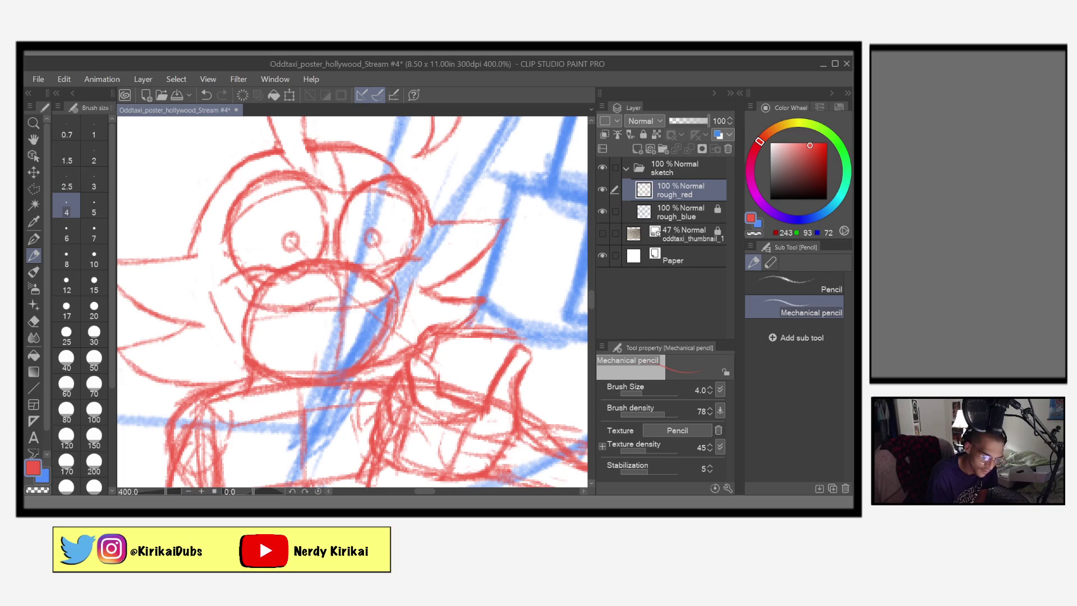
{"action": "mouse_move", "coordinate": [300, 309]}
{"action": "left_mouse_down"}
{"action": "mouse_move", "coordinate": [367, 301]}
{"action": "mouse_move", "coordinate": [393, 278]}
{"action": "left_mouse_up"}
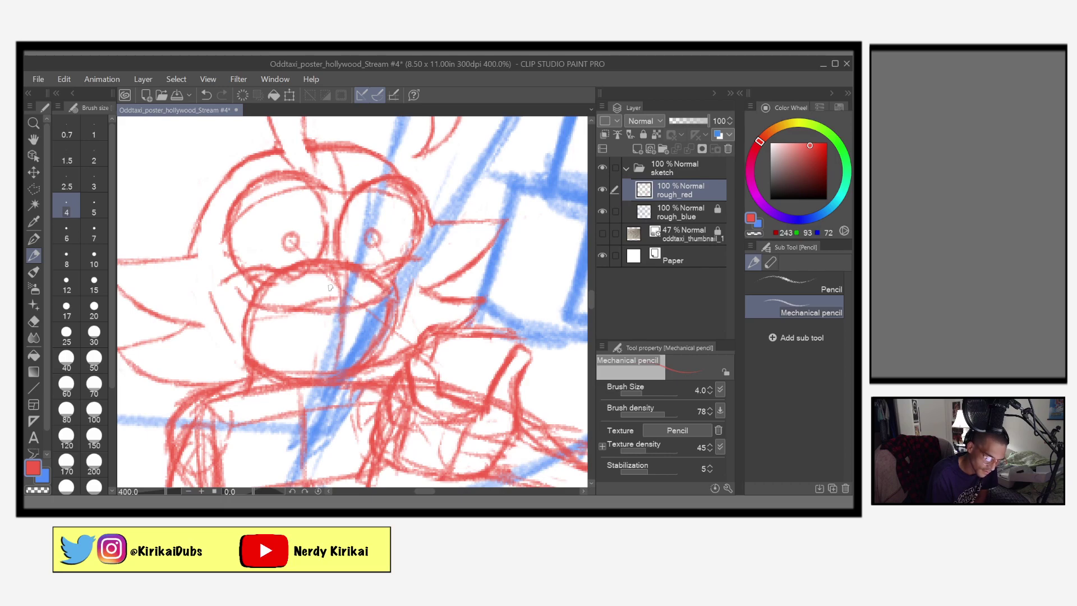
Draw jaw curves down both sides of the open mouth, strengthen the cheek creases under the eyes, and save the file
{"action": "mouse_move", "coordinate": [242, 292]}
{"action": "left_mouse_down"}
{"action": "mouse_move", "coordinate": [232, 308]}
{"action": "mouse_move", "coordinate": [247, 357]}
{"action": "left_mouse_up"}
{"action": "mouse_move", "coordinate": [308, 387]}
{"action": "left_mouse_down"}
{"action": "mouse_move", "coordinate": [381, 359]}
{"action": "mouse_move", "coordinate": [389, 291]}
{"action": "left_mouse_up"}
{"action": "mouse_move", "coordinate": [244, 292]}
{"action": "left_mouse_down"}
{"action": "mouse_move", "coordinate": [223, 296]}
{"action": "mouse_move", "coordinate": [263, 290]}
{"action": "left_mouse_up"}
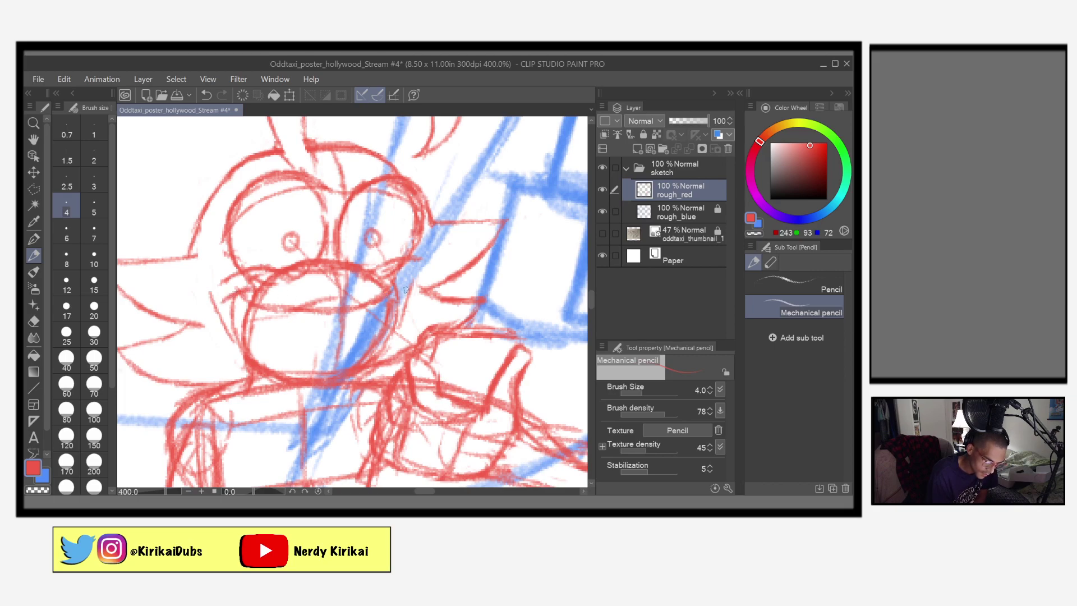
{"action": "mouse_move", "coordinate": [376, 286]}
{"action": "left_mouse_down"}
{"action": "mouse_move", "coordinate": [405, 287]}
{"action": "mouse_move", "coordinate": [372, 366]}
{"action": "left_mouse_up"}
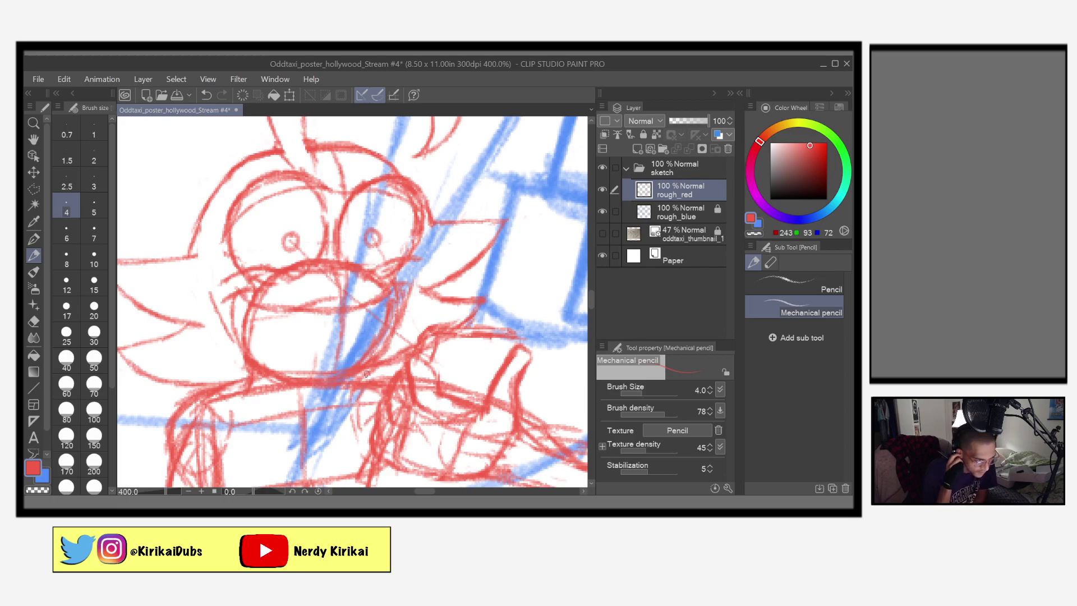
{"action": "mouse_move", "coordinate": [278, 265]}
{"action": "left_mouse_down"}
{"action": "mouse_move", "coordinate": [247, 262]}
{"action": "mouse_move", "coordinate": [213, 282]}
{"action": "mouse_move", "coordinate": [246, 264]}
{"action": "mouse_move", "coordinate": [284, 265]}
{"action": "left_mouse_up"}
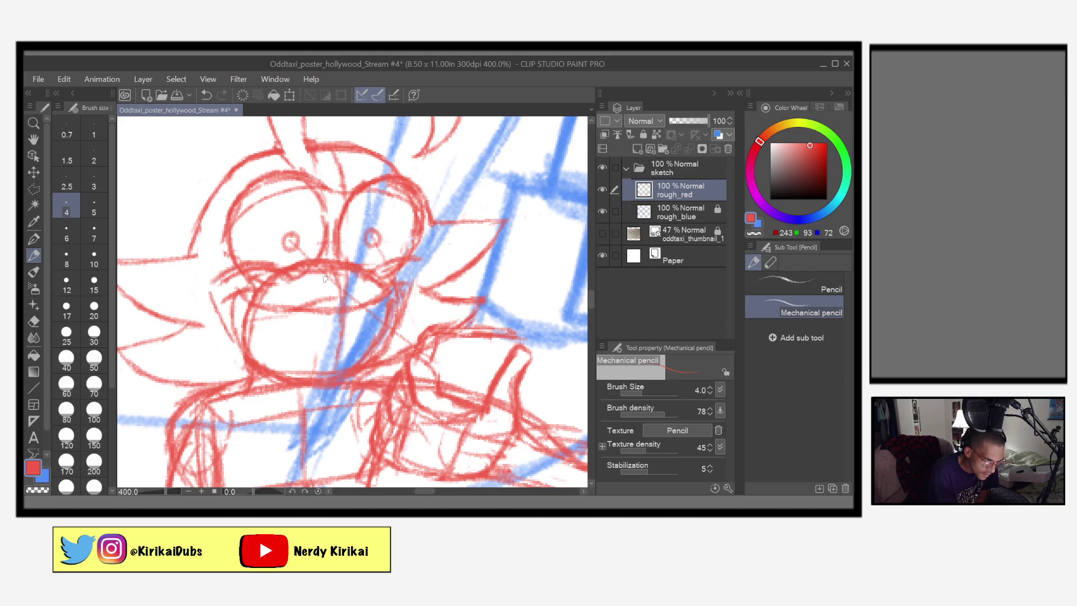
{"action": "left_click_drag", "start_coordinate": [376, 271], "coordinate": [439, 251]}
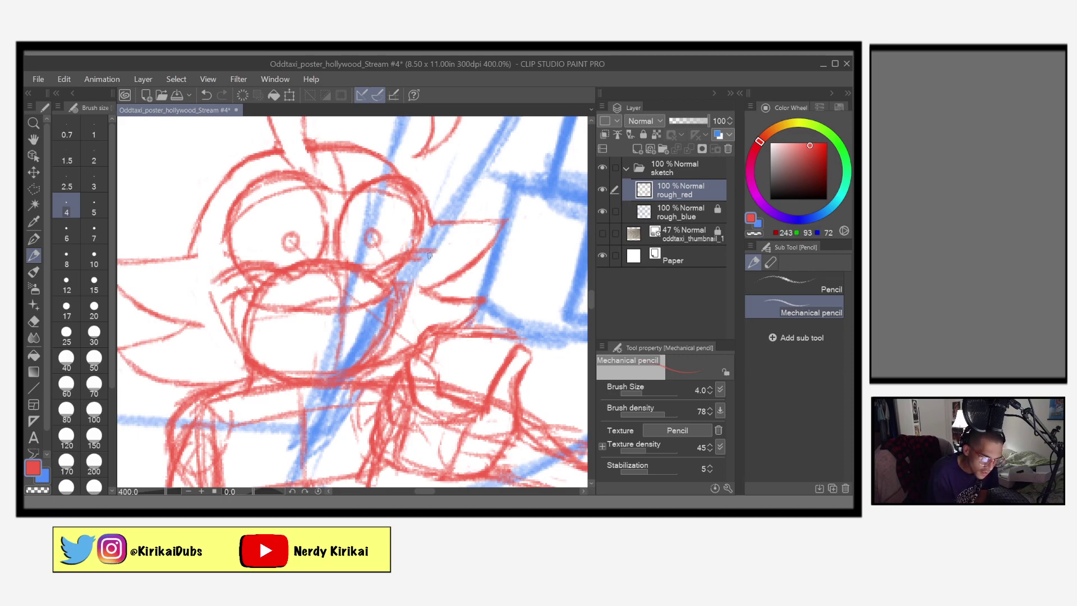
{"action": "key", "text": "ctrl+s"}
Erase the old muzzle outline and stray cheek lines around the upper lip with the Hard eraser at size 6
{"action": "key", "text": "e"}
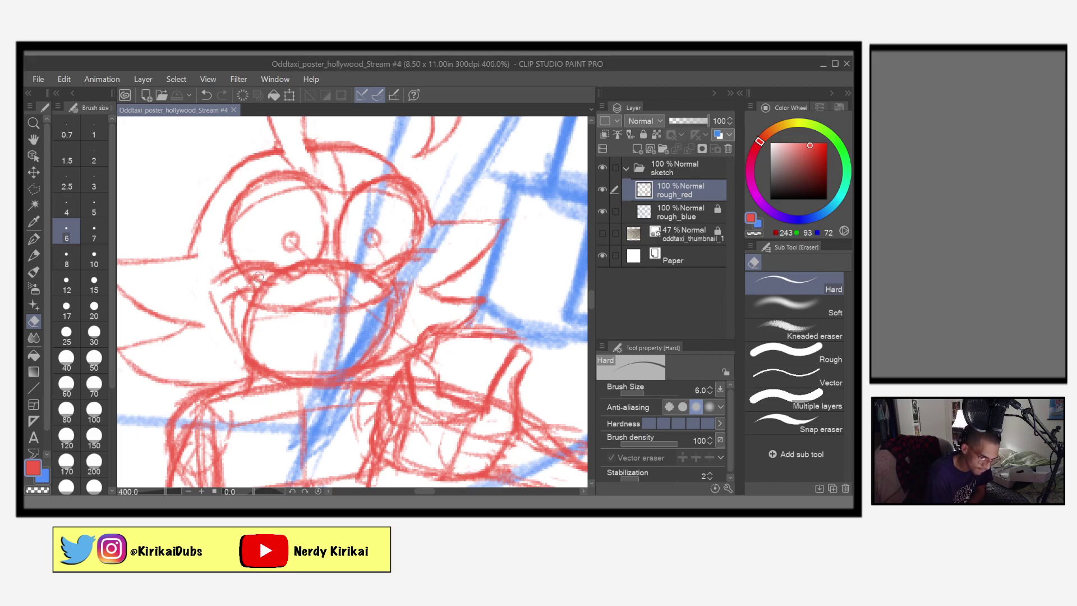
{"action": "left_click_drag", "start_coordinate": [275, 270], "coordinate": [224, 282]}
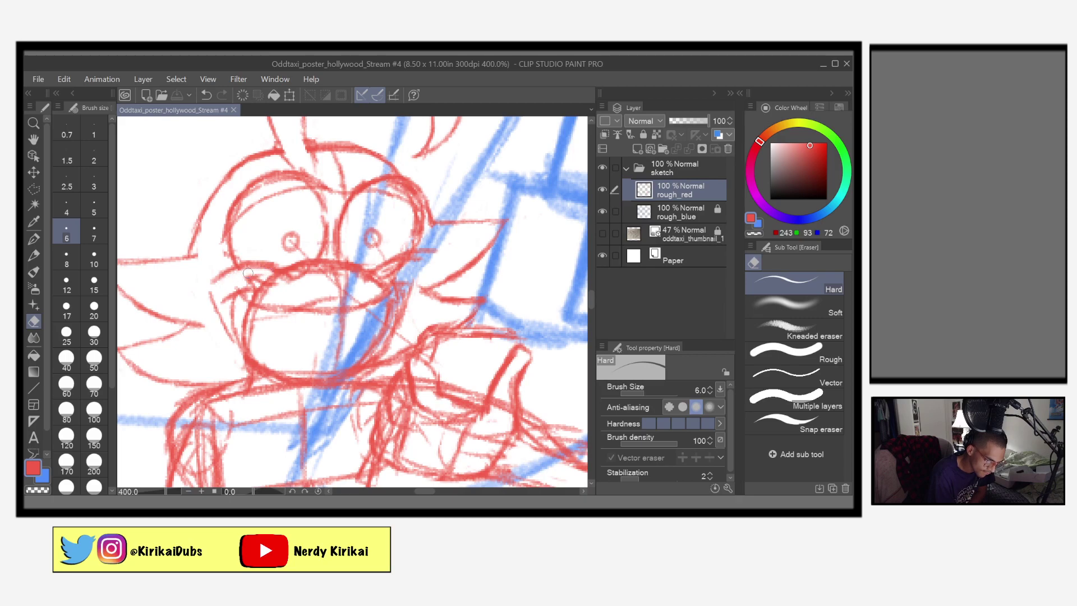
{"action": "left_click_drag", "start_coordinate": [258, 281], "coordinate": [263, 276]}
{"action": "mouse_move", "coordinate": [415, 261]}
{"action": "left_mouse_down"}
{"action": "mouse_move", "coordinate": [383, 274]}
{"action": "mouse_move", "coordinate": [428, 265]}
{"action": "left_mouse_up"}
{"action": "mouse_move", "coordinate": [355, 278]}
{"action": "left_mouse_down"}
{"action": "mouse_move", "coordinate": [299, 272]}
{"action": "mouse_move", "coordinate": [343, 271]}
{"action": "mouse_move", "coordinate": [325, 271]}
{"action": "mouse_move", "coordinate": [345, 277]}
{"action": "mouse_move", "coordinate": [312, 303]}
{"action": "mouse_move", "coordinate": [264, 291]}
{"action": "mouse_move", "coordinate": [268, 279]}
{"action": "mouse_move", "coordinate": [261, 291]}
{"action": "mouse_move", "coordinate": [306, 275]}
{"action": "left_mouse_up"}
{"action": "left_click_drag", "start_coordinate": [374, 282], "coordinate": [386, 285]}
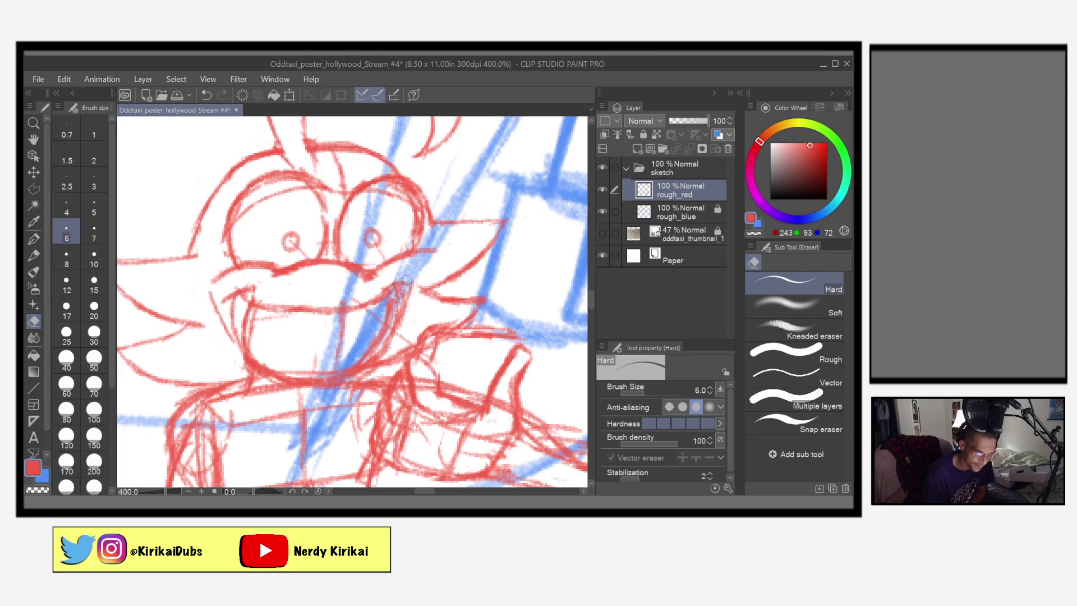
With the canvas view mirrored, erase the smaller eye's lid line, redraw it with the Mechanical pencil at size 4, and save the file
{"action": "key", "text": "h"}
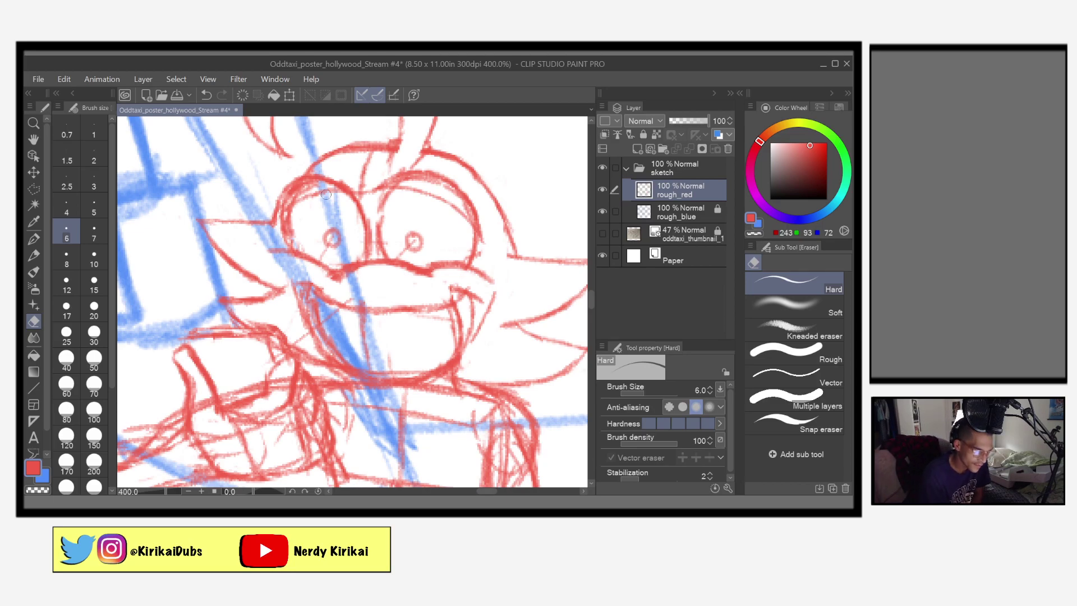
{"action": "mouse_move", "coordinate": [322, 188]}
{"action": "left_mouse_down"}
{"action": "mouse_move", "coordinate": [303, 187]}
{"action": "mouse_move", "coordinate": [284, 201]}
{"action": "mouse_move", "coordinate": [316, 186]}
{"action": "mouse_move", "coordinate": [283, 205]}
{"action": "mouse_move", "coordinate": [309, 187]}
{"action": "mouse_move", "coordinate": [297, 189]}
{"action": "left_mouse_up"}
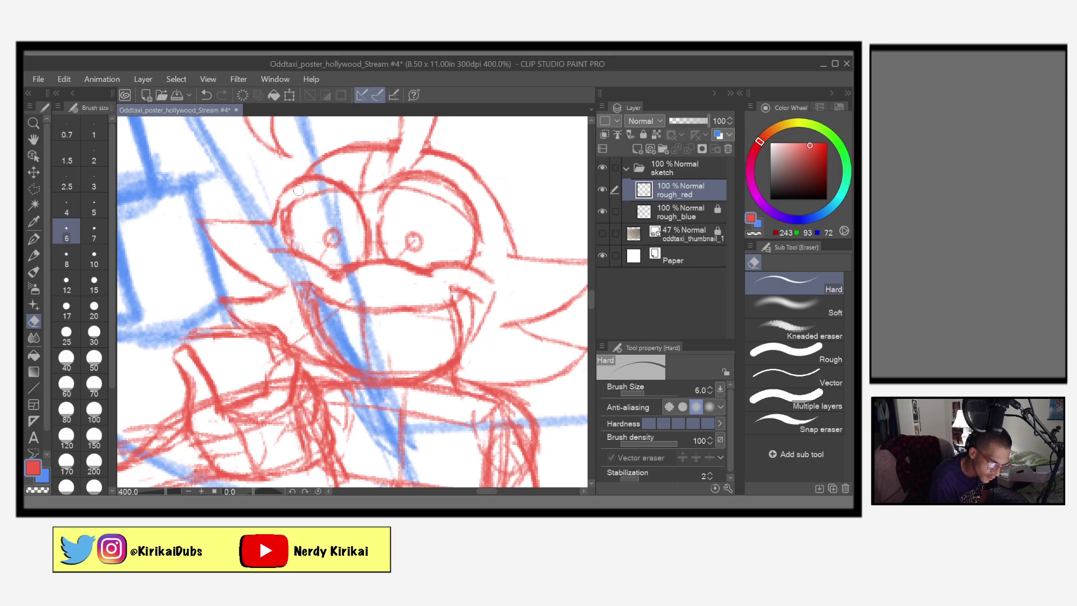
{"action": "left_click", "coordinate": [33, 255]}
{"action": "mouse_move", "coordinate": [351, 191]}
{"action": "left_mouse_down"}
{"action": "mouse_move", "coordinate": [319, 193]}
{"action": "mouse_move", "coordinate": [271, 229]}
{"action": "mouse_move", "coordinate": [322, 193]}
{"action": "left_mouse_up"}
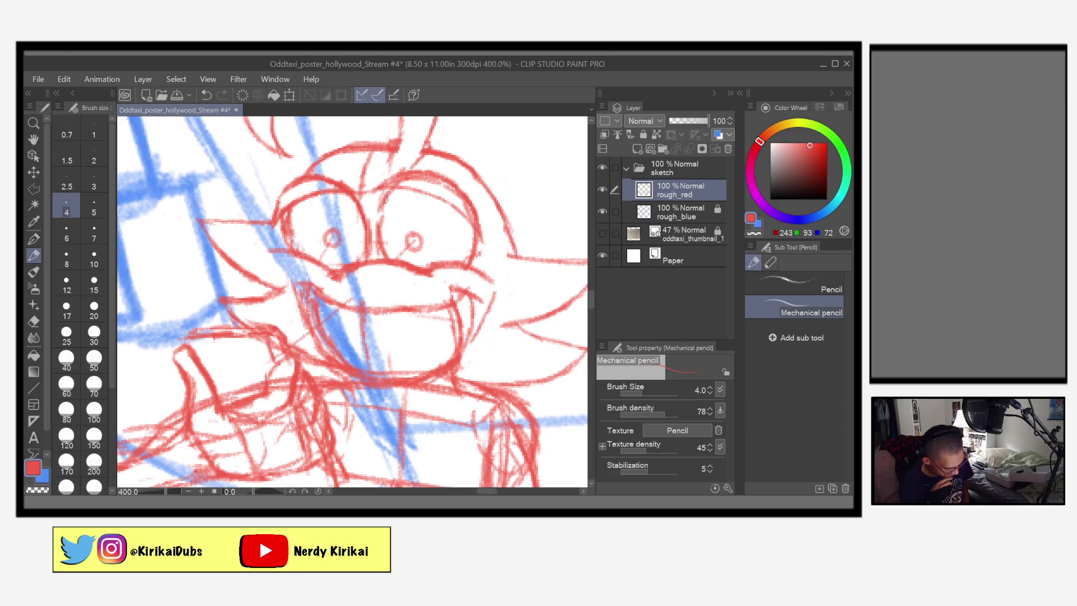
{"action": "key", "text": "ctrl+s"}
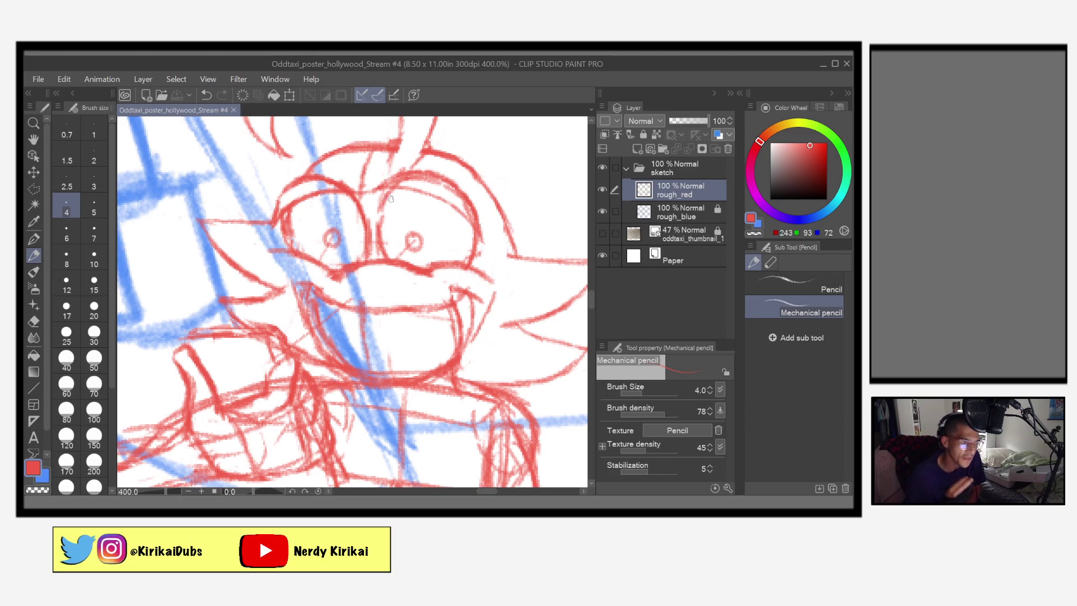
{"action": "left_click_drag", "start_coordinate": [291, 189], "coordinate": [283, 204]}
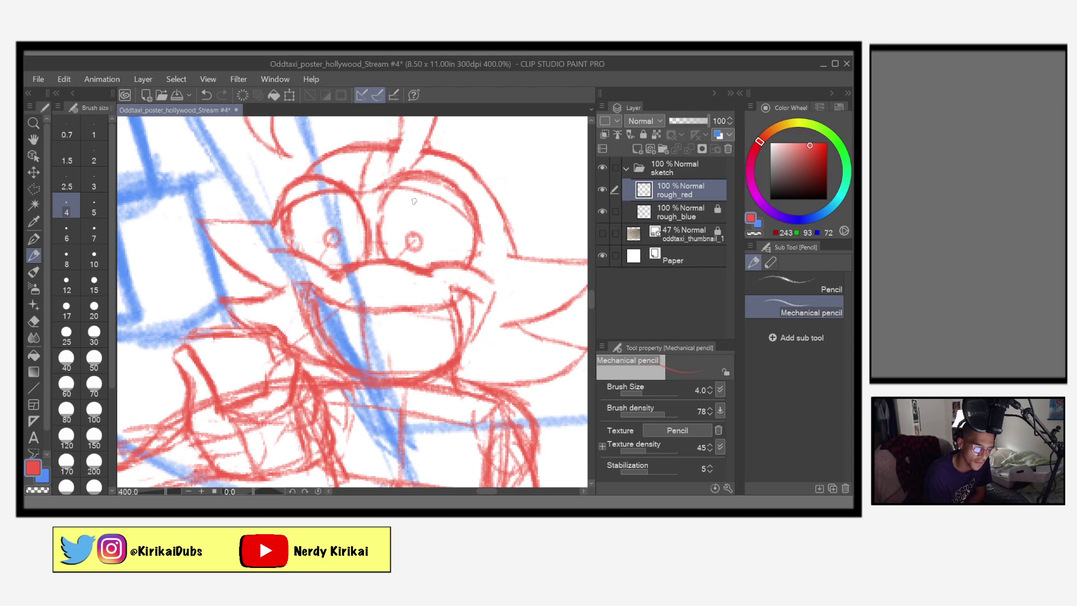
Strengthen the head's outline over the crown and down both sides on the rough_red layer, and save the file
{"action": "mouse_move", "coordinate": [401, 148]}
{"action": "left_mouse_down"}
{"action": "mouse_move", "coordinate": [342, 149]}
{"action": "mouse_move", "coordinate": [296, 173]}
{"action": "mouse_move", "coordinate": [318, 157]}
{"action": "mouse_move", "coordinate": [269, 224]}
{"action": "left_mouse_up"}
{"action": "mouse_move", "coordinate": [289, 182]}
{"action": "left_mouse_down"}
{"action": "mouse_move", "coordinate": [328, 151]}
{"action": "mouse_move", "coordinate": [320, 156]}
{"action": "mouse_move", "coordinate": [383, 145]}
{"action": "mouse_move", "coordinate": [484, 191]}
{"action": "left_mouse_up"}
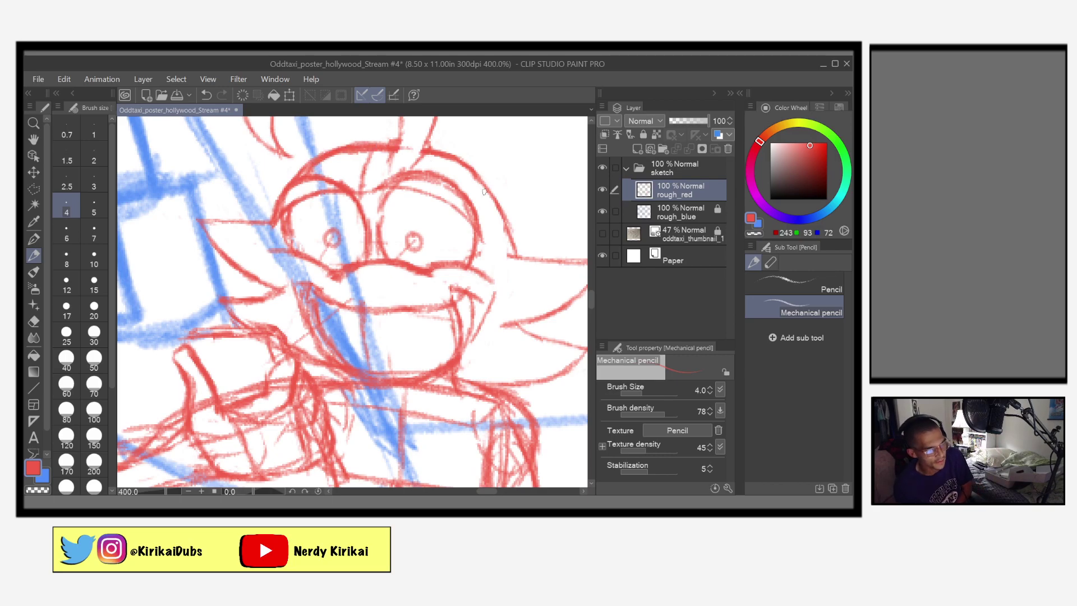
{"action": "key", "text": "ctrl+s"}
Clean up the stray lines along the top of the head with the Hard eraser at size 5, and save the file
{"action": "key", "text": "e"}
{"action": "key", "text": "bracketleft"}
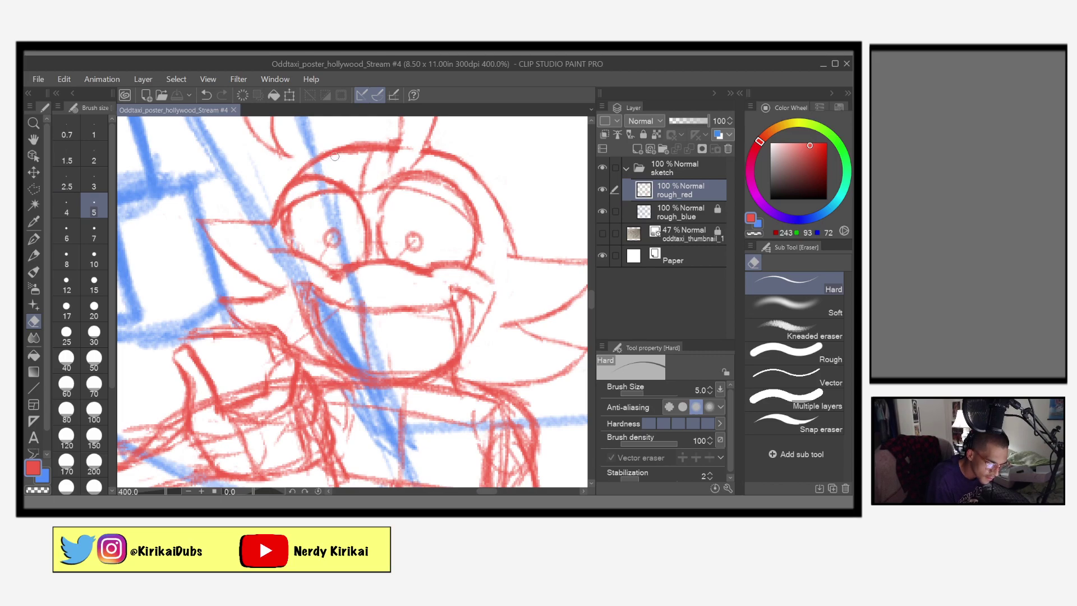
{"action": "mouse_move", "coordinate": [370, 150]}
{"action": "left_mouse_down"}
{"action": "mouse_move", "coordinate": [348, 152]}
{"action": "mouse_move", "coordinate": [386, 153]}
{"action": "left_mouse_up"}
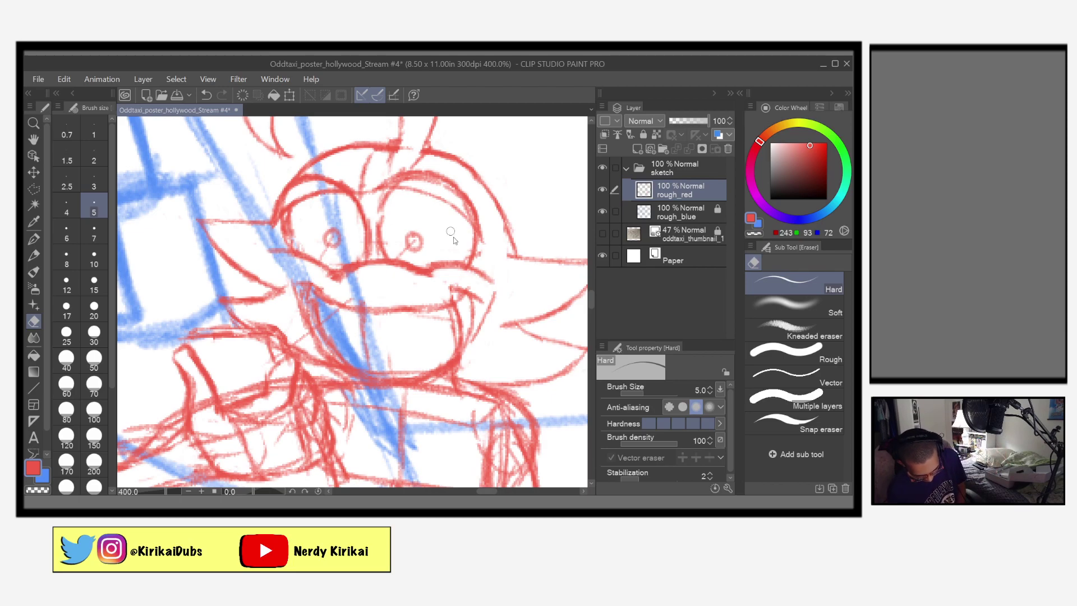
{"action": "scroll", "coordinate": [450, 231], "scroll_direction": "down", "scroll_amount": 5}
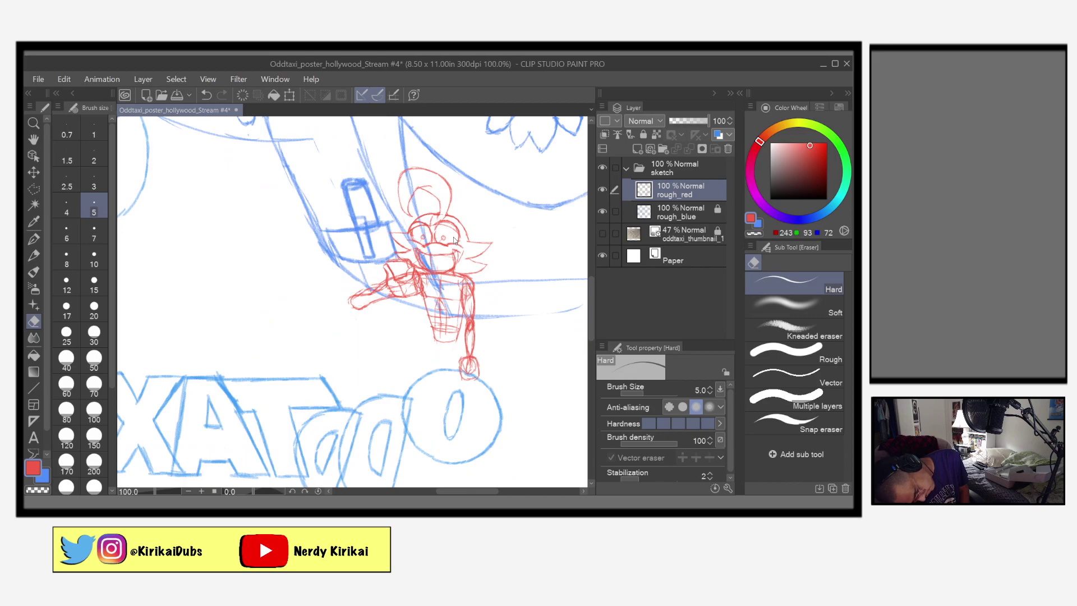
{"action": "scroll", "coordinate": [454, 240], "scroll_direction": "up", "scroll_amount": 5}
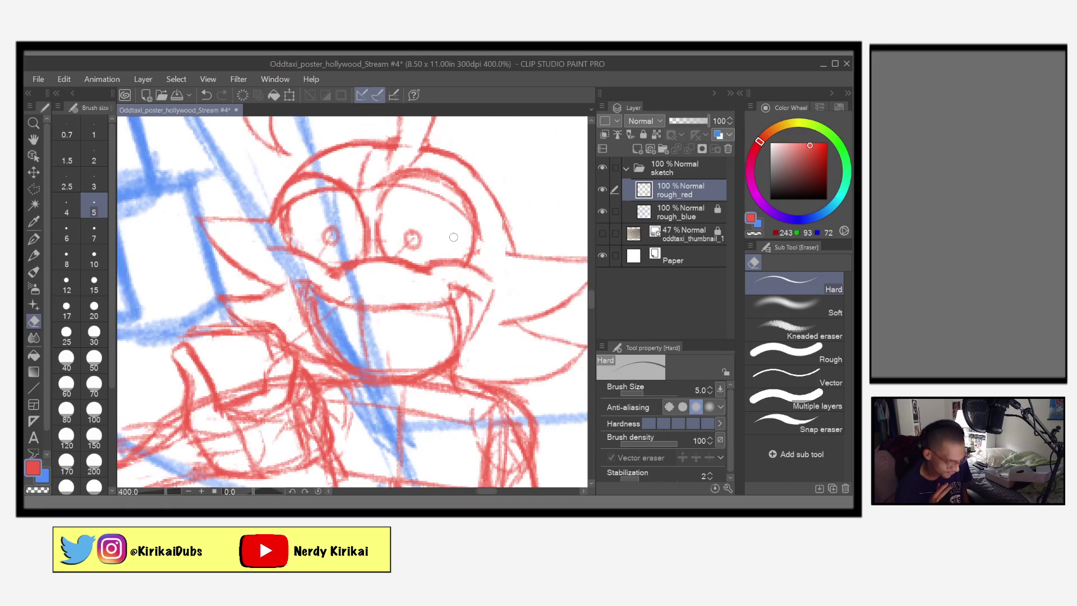
{"action": "key", "text": "ctrl+s"}
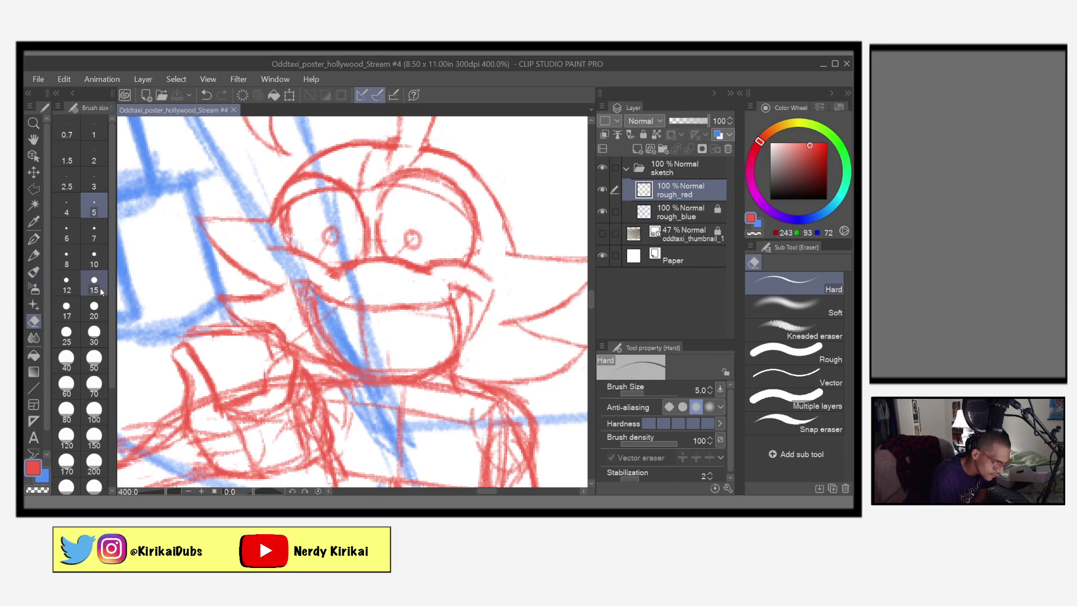
Erase stray lines at the smaller eye's outer corner and redraw the muzzle's upper edge beneath it with the Mechanical pencil
{"action": "left_click_drag", "start_coordinate": [277, 250], "coordinate": [272, 247]}
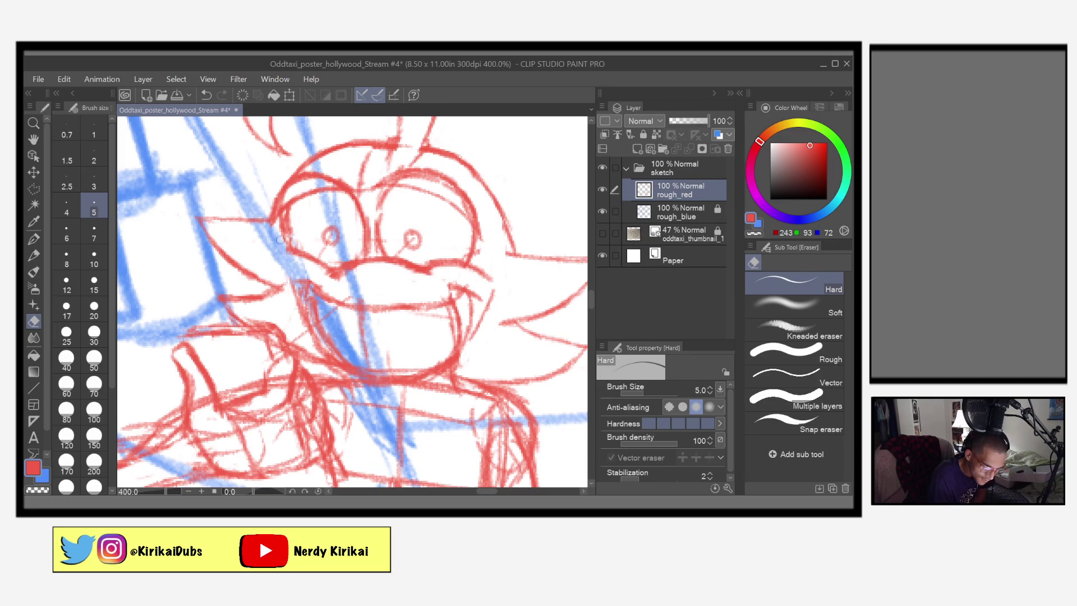
{"action": "key", "text": "p"}
{"action": "mouse_move", "coordinate": [290, 254]}
{"action": "left_mouse_down"}
{"action": "mouse_move", "coordinate": [274, 268]}
{"action": "mouse_move", "coordinate": [337, 281]}
{"action": "left_mouse_up"}
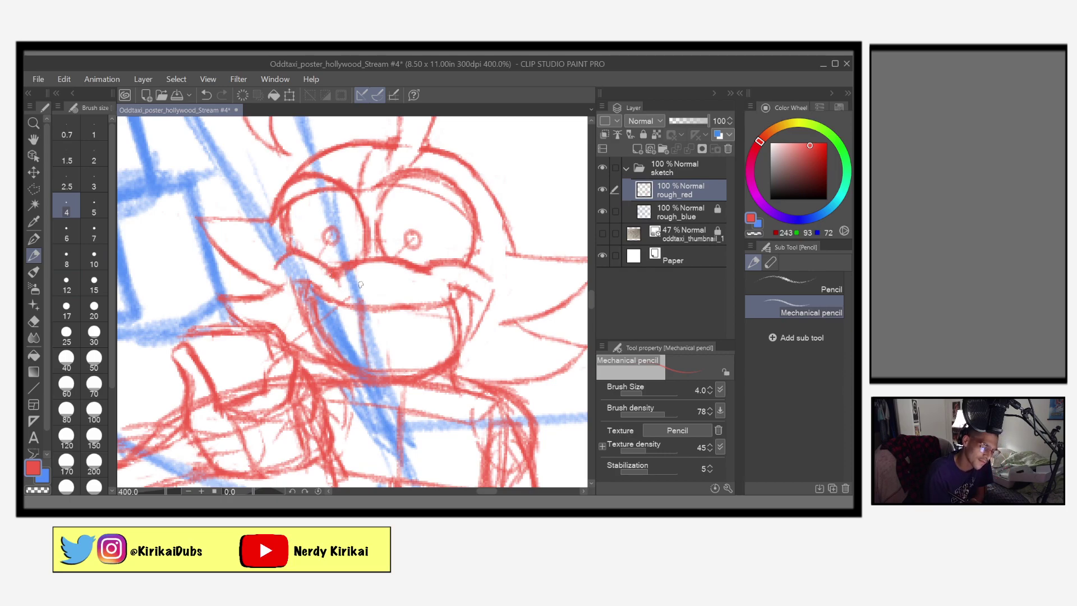
Redraw the smaller eye's upper lid, erase the doubled lid line on the larger eye, and save the file
{"action": "mouse_move", "coordinate": [353, 196]}
{"action": "left_mouse_down"}
{"action": "mouse_move", "coordinate": [279, 215]}
{"action": "mouse_move", "coordinate": [362, 196]}
{"action": "mouse_move", "coordinate": [342, 206]}
{"action": "mouse_move", "coordinate": [295, 200]}
{"action": "mouse_move", "coordinate": [331, 188]}
{"action": "mouse_move", "coordinate": [294, 199]}
{"action": "mouse_move", "coordinate": [307, 191]}
{"action": "mouse_move", "coordinate": [282, 207]}
{"action": "mouse_move", "coordinate": [309, 194]}
{"action": "left_mouse_up"}
{"action": "key", "text": "e"}
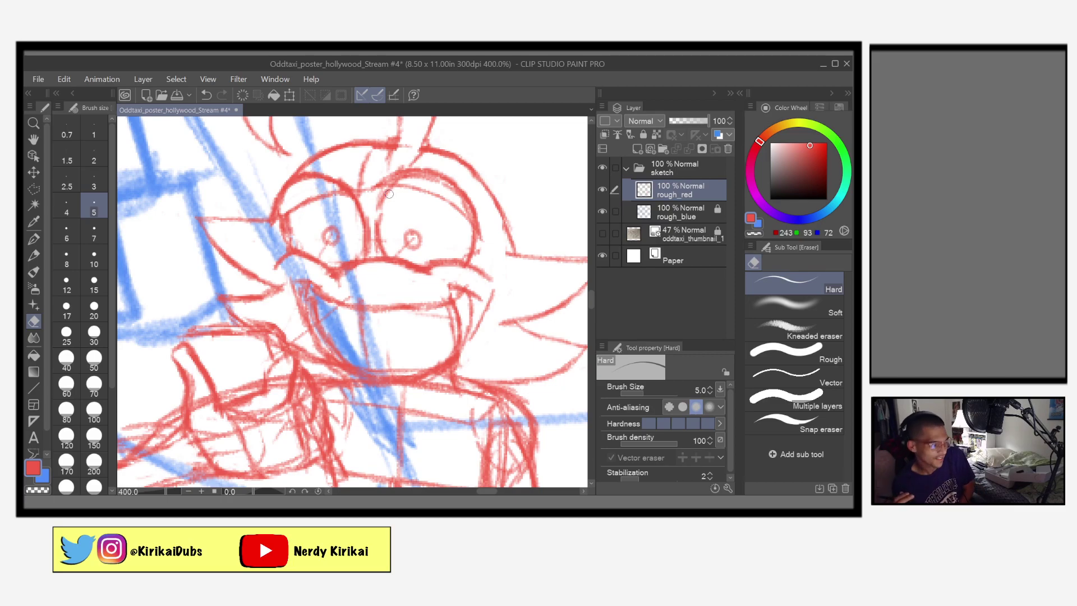
{"action": "left_click_drag", "start_coordinate": [421, 177], "coordinate": [401, 180]}
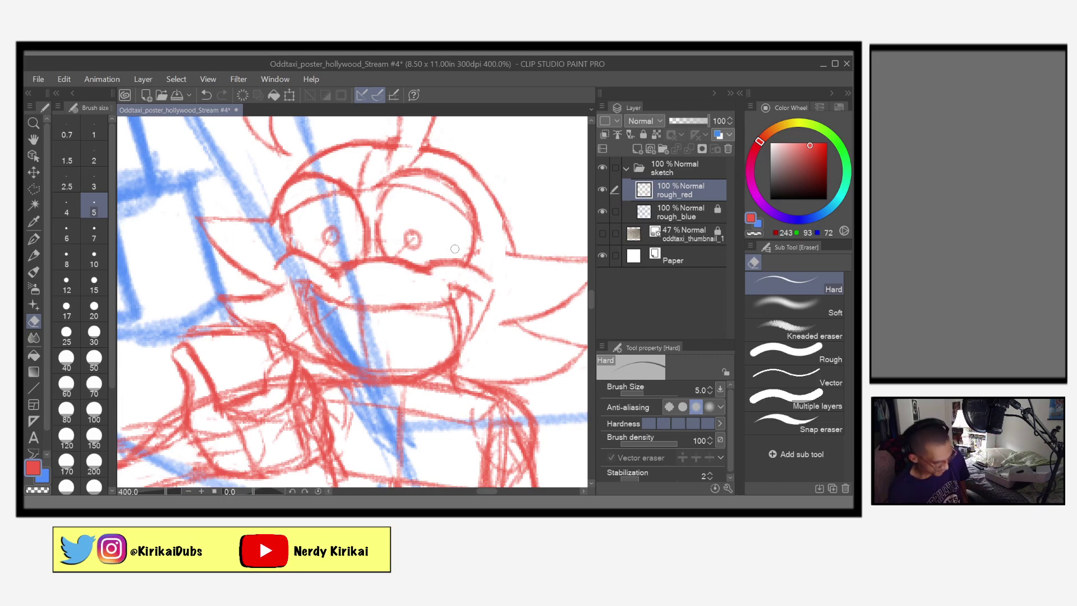
{"action": "key", "text": "ctrl+s"}
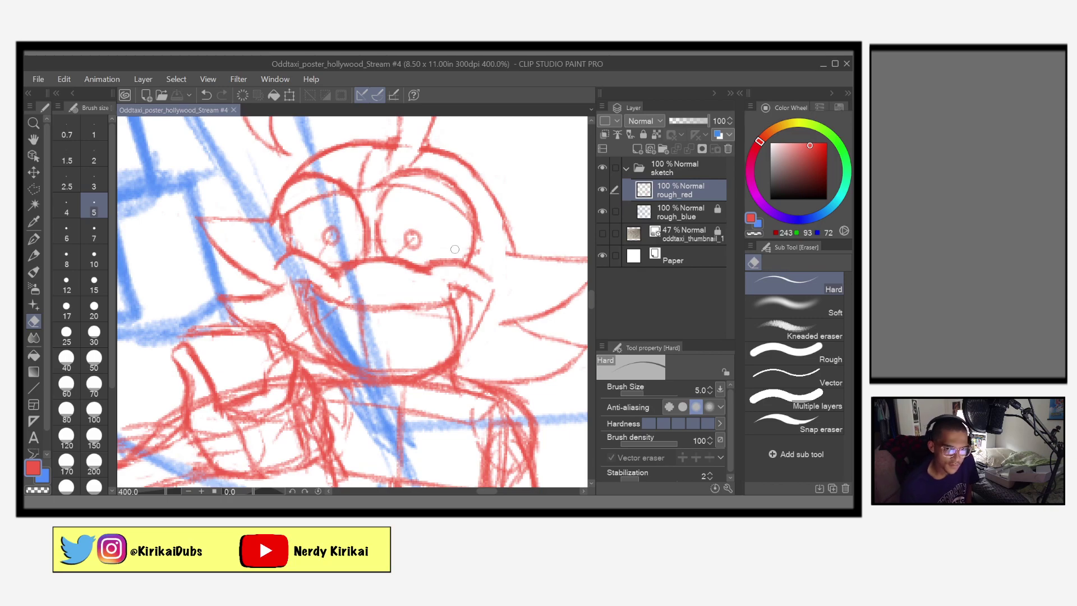
Draw a pointed fang on each side of the upper lip and a curved tongue line inside the open mouth
{"action": "left_click", "coordinate": [33, 255]}
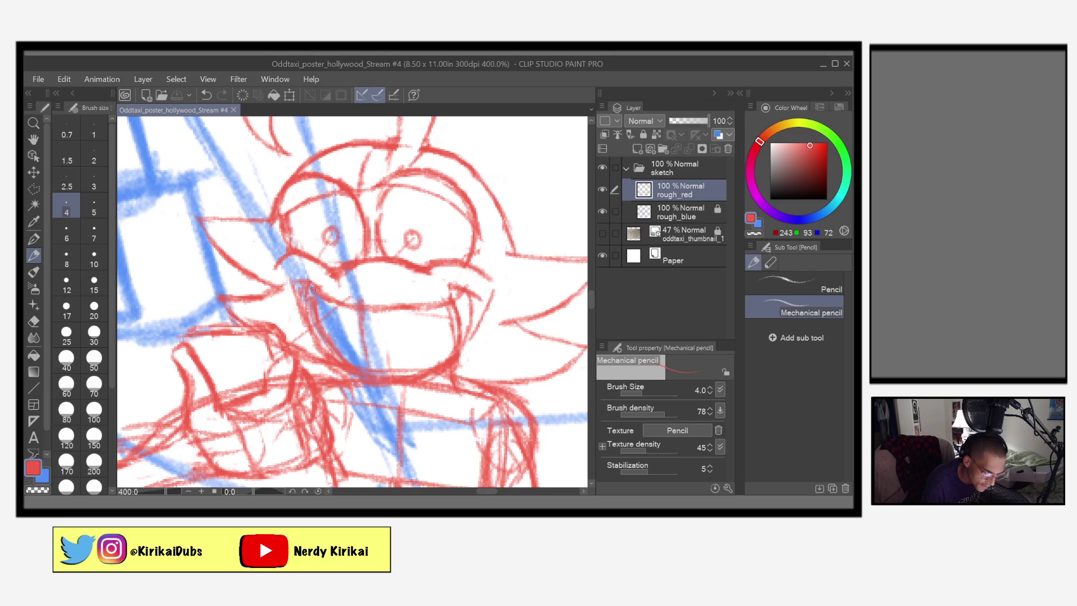
{"action": "mouse_move", "coordinate": [309, 291]}
{"action": "left_mouse_down"}
{"action": "mouse_move", "coordinate": [324, 319]}
{"action": "mouse_move", "coordinate": [319, 310]}
{"action": "mouse_move", "coordinate": [326, 317]}
{"action": "mouse_move", "coordinate": [338, 296]}
{"action": "left_mouse_up"}
{"action": "mouse_move", "coordinate": [422, 307]}
{"action": "left_mouse_down"}
{"action": "mouse_move", "coordinate": [432, 323]}
{"action": "mouse_move", "coordinate": [445, 315]}
{"action": "mouse_move", "coordinate": [336, 331]}
{"action": "mouse_move", "coordinate": [322, 345]}
{"action": "mouse_move", "coordinate": [429, 331]}
{"action": "left_mouse_up"}
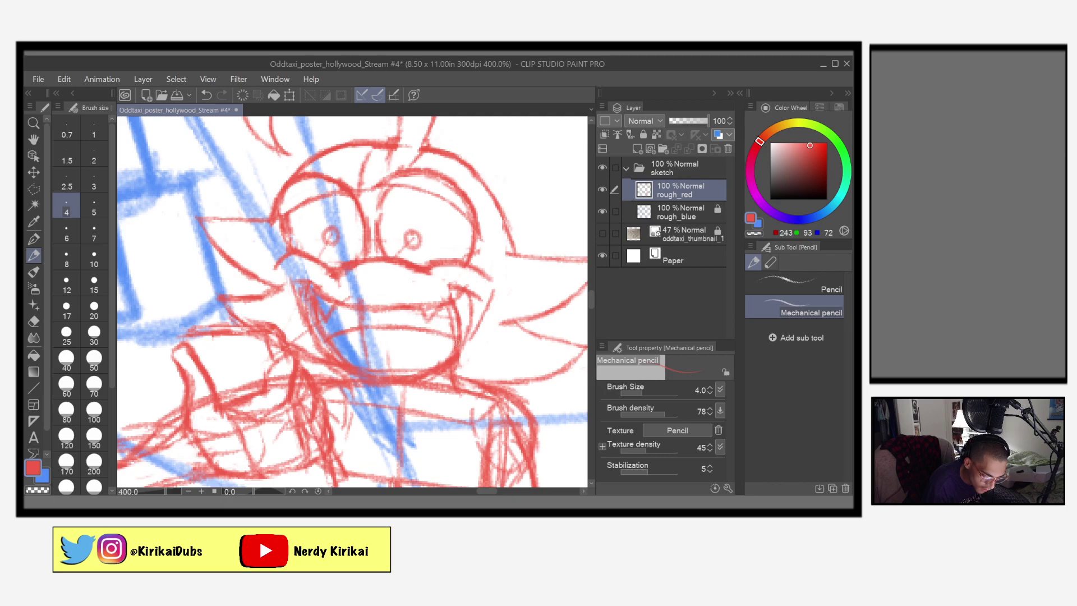
Draw two nostrils and a short vertical crease on the muzzle, redoing the larger eye's side nostril, and save the file
{"action": "mouse_move", "coordinate": [374, 285]}
{"action": "left_mouse_down"}
{"action": "mouse_move", "coordinate": [374, 313]}
{"action": "mouse_move", "coordinate": [361, 267]}
{"action": "mouse_move", "coordinate": [366, 284]}
{"action": "mouse_move", "coordinate": [391, 270]}
{"action": "mouse_move", "coordinate": [388, 283]}
{"action": "mouse_move", "coordinate": [395, 264]}
{"action": "mouse_move", "coordinate": [383, 285]}
{"action": "mouse_move", "coordinate": [392, 265]}
{"action": "left_mouse_up"}
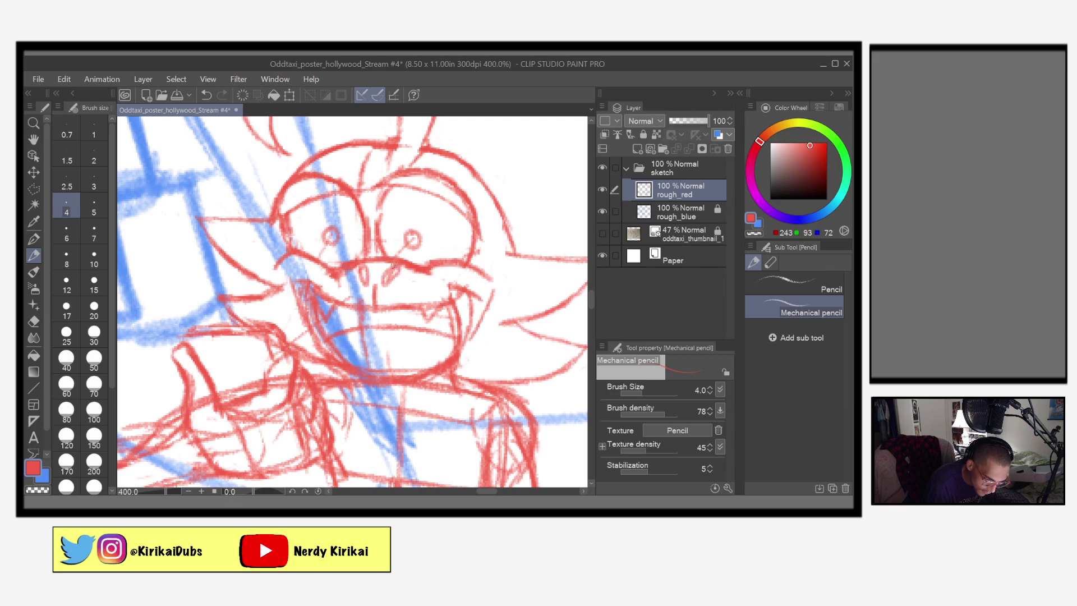
{"action": "key", "text": "ctrl+z"}
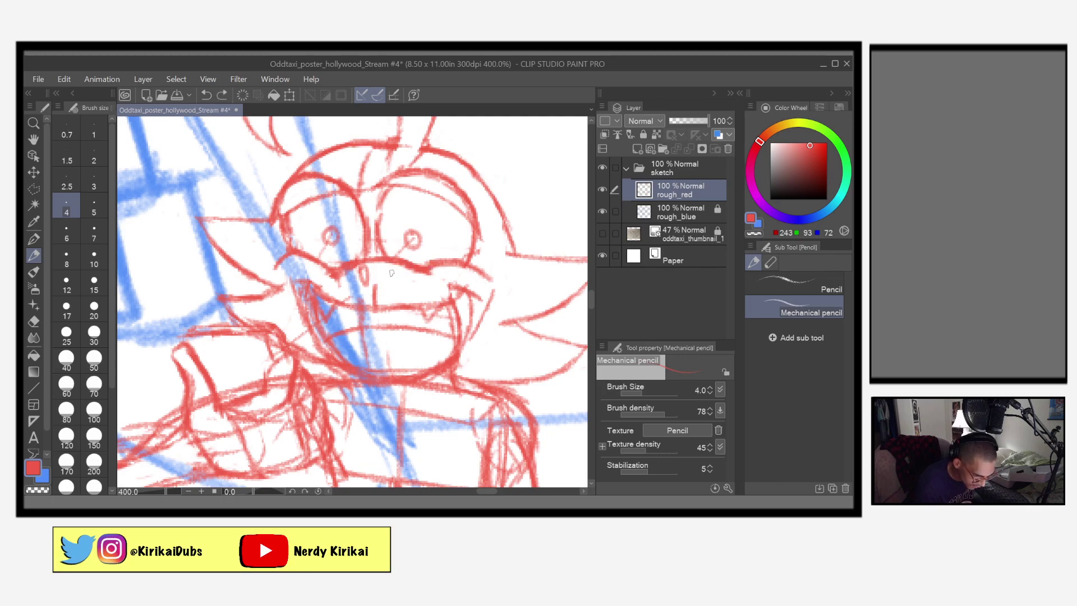
{"action": "mouse_move", "coordinate": [392, 264]}
{"action": "left_mouse_down"}
{"action": "mouse_move", "coordinate": [380, 282]}
{"action": "mouse_move", "coordinate": [396, 269]}
{"action": "left_mouse_up"}
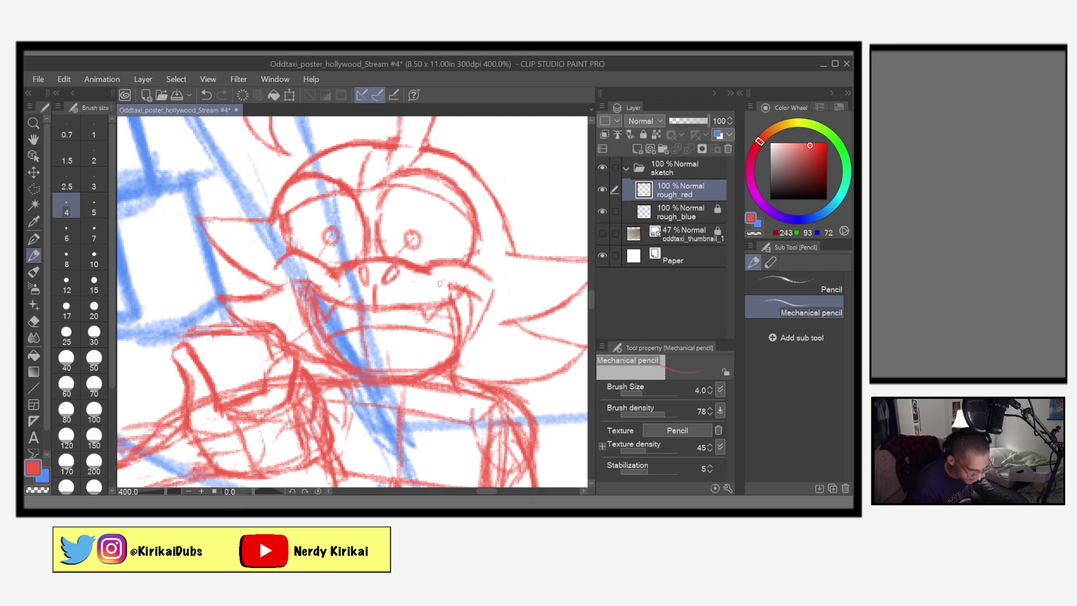
{"action": "scroll", "coordinate": [441, 285], "scroll_direction": "down", "scroll_amount": 5}
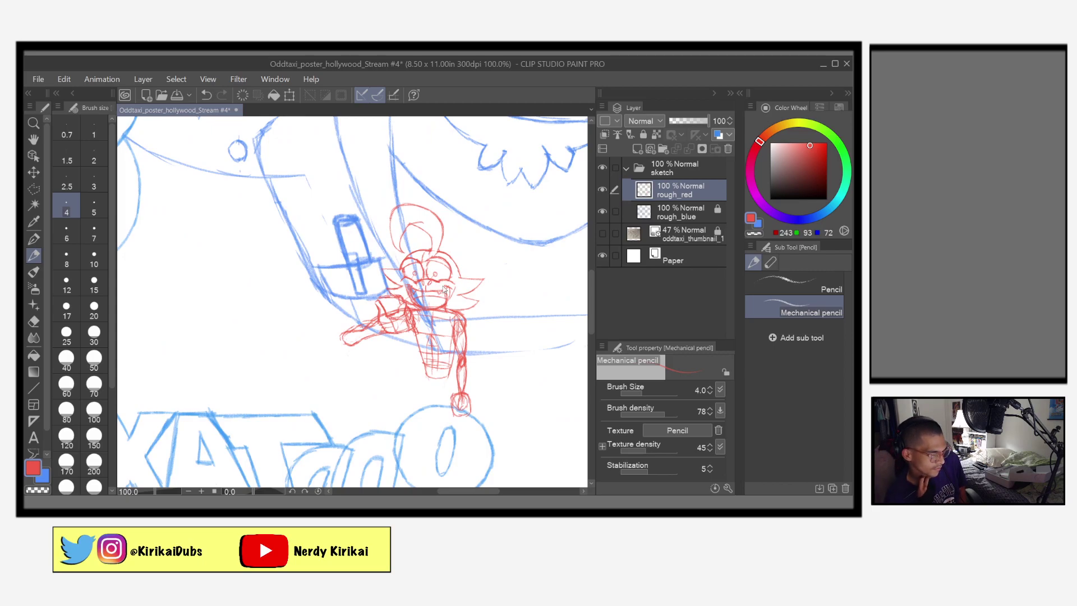
{"action": "key", "text": "Delete"}
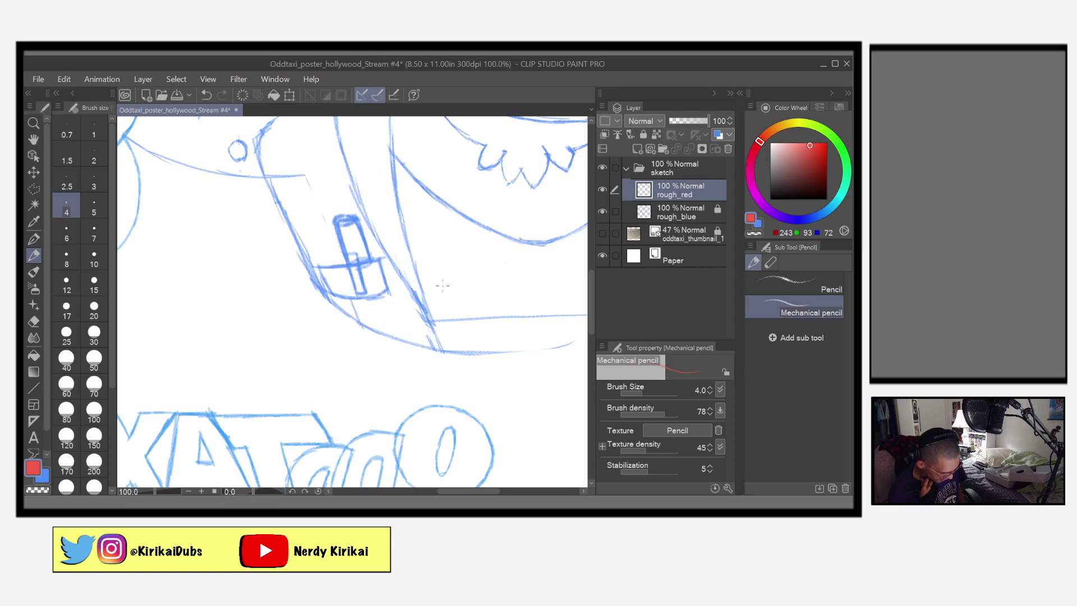
{"action": "key", "text": "ctrl+z"}
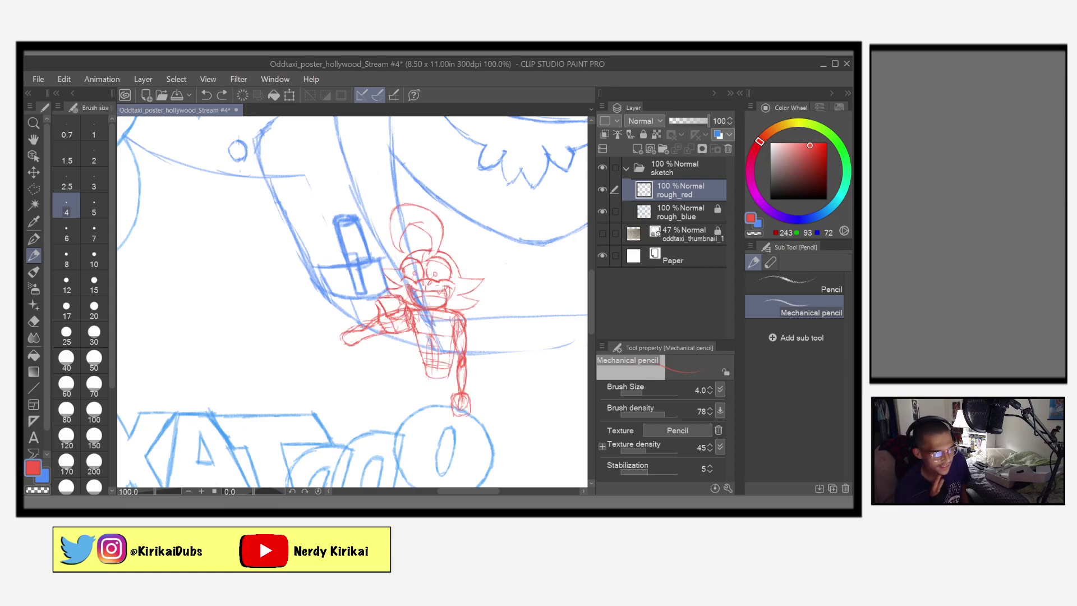
{"action": "key", "text": "ctrl+s"}
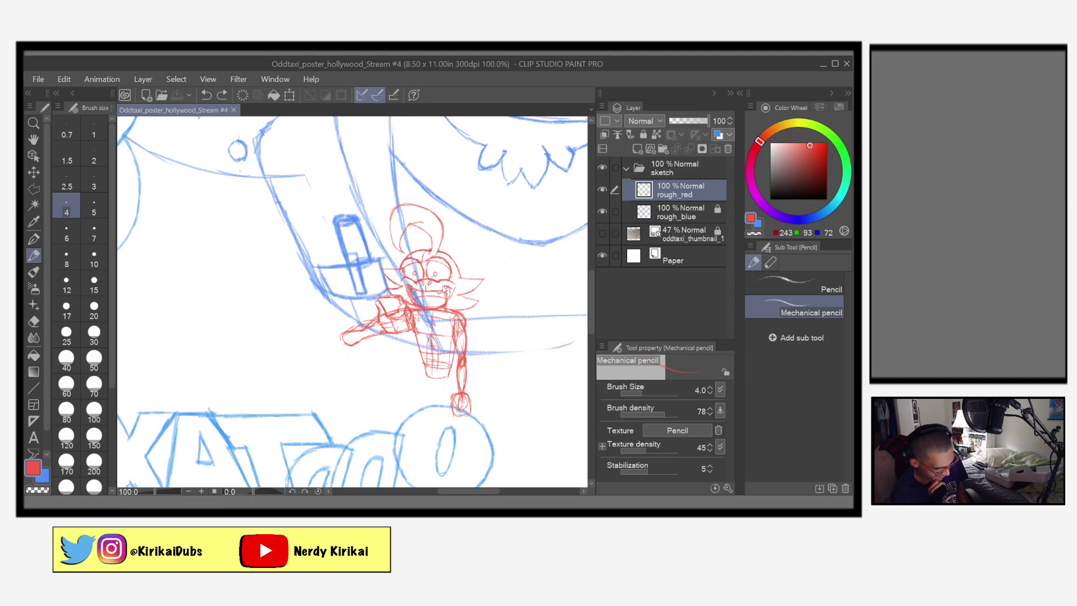
Strengthen the cheek and jaw lines at both corners of the open mouth with the Mechanical pencil
{"action": "scroll", "coordinate": [443, 288], "scroll_direction": "up", "scroll_amount": 2}
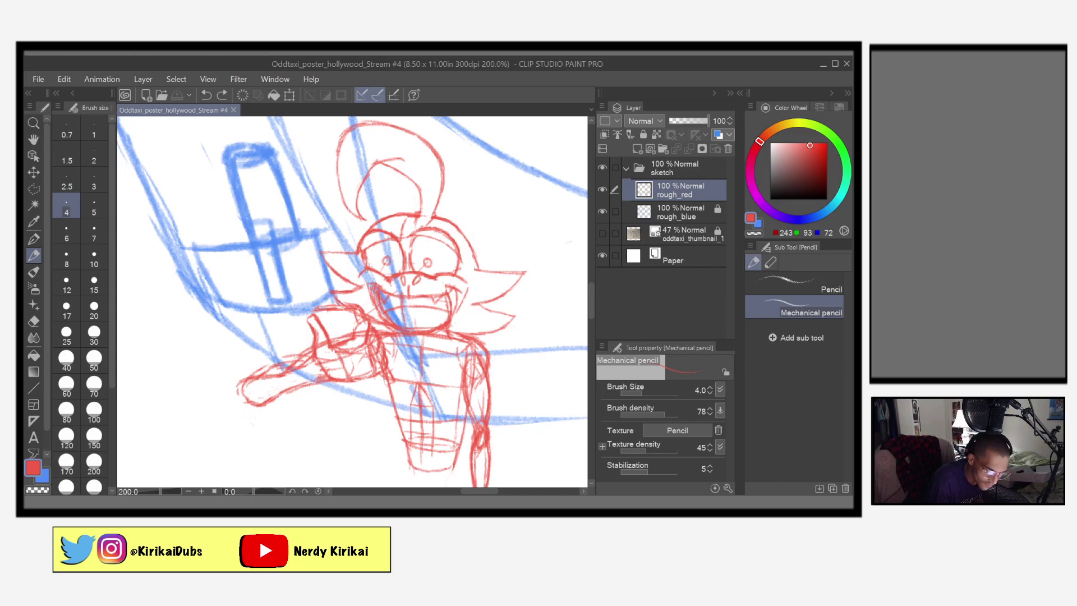
{"action": "left_click_drag", "start_coordinate": [361, 274], "coordinate": [374, 308]}
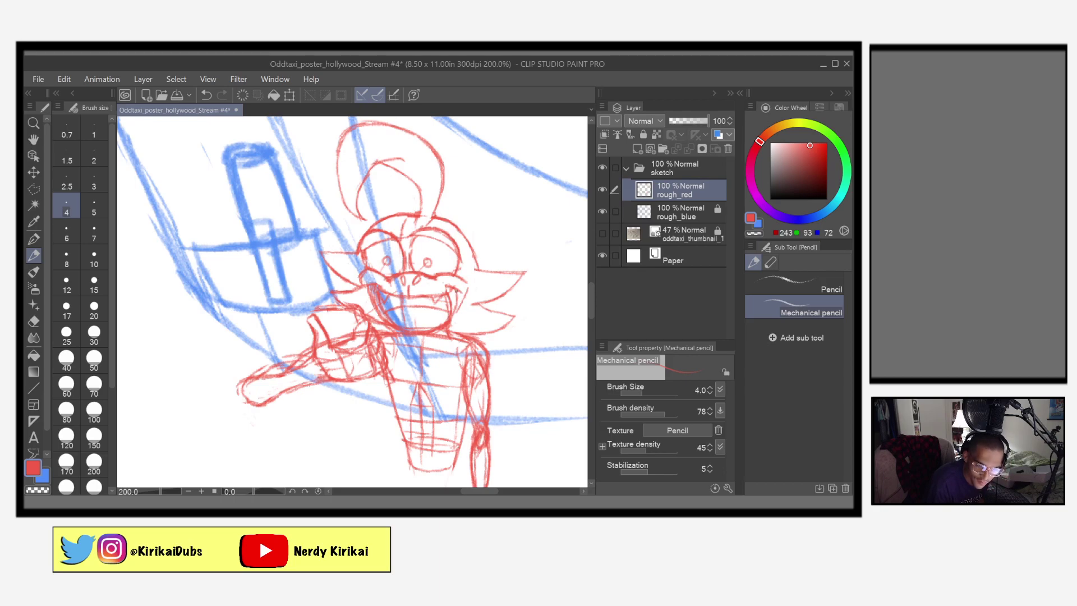
{"action": "mouse_move", "coordinate": [466, 291]}
{"action": "left_mouse_down"}
{"action": "mouse_move", "coordinate": [457, 289]}
{"action": "mouse_move", "coordinate": [453, 320]}
{"action": "left_mouse_up"}
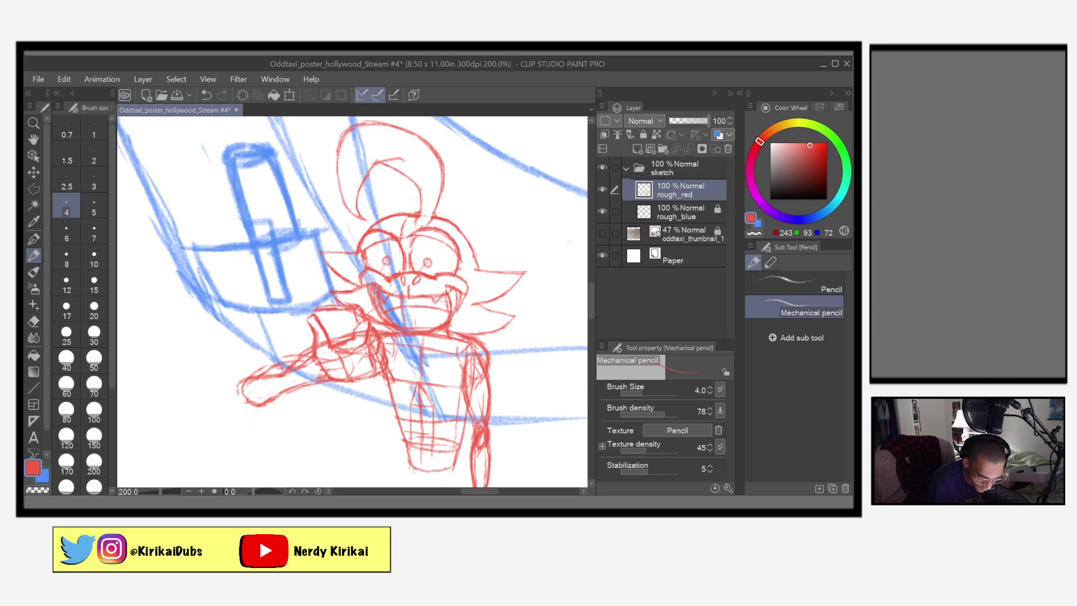
Erase rough lines around the fang and mouth corner below the larger eye, and redraw them with the Mechanical pencil at size 4
{"action": "key", "text": "e"}
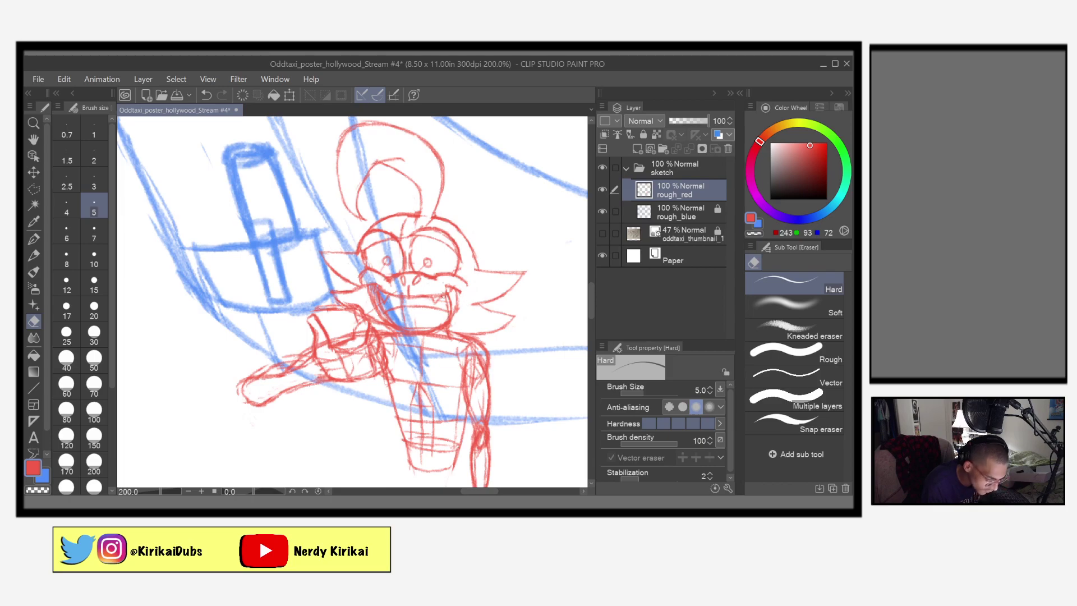
{"action": "left_click", "coordinate": [35, 255]}
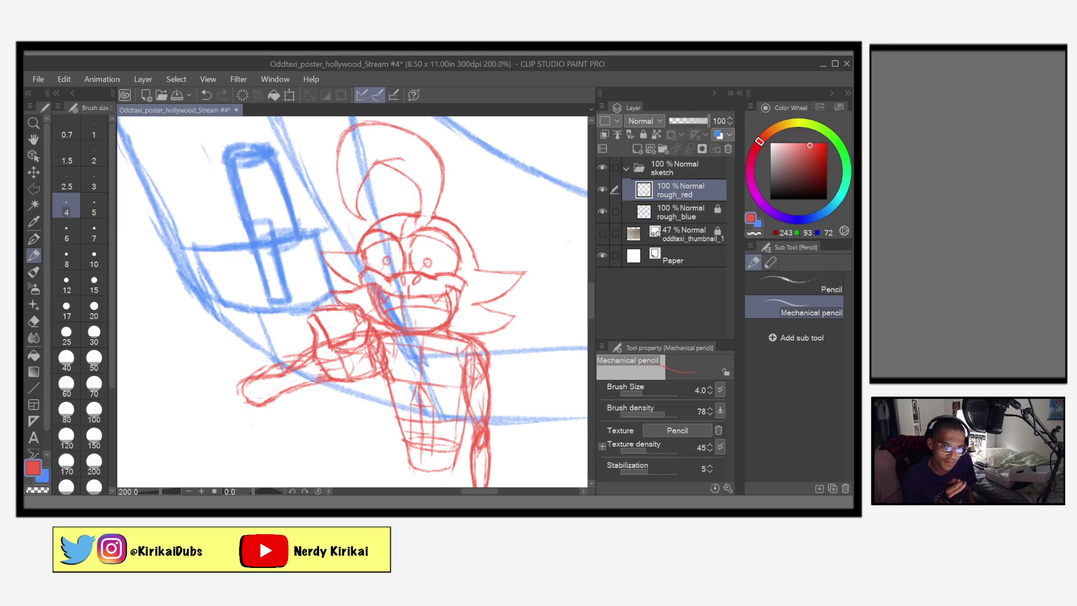
{"action": "key", "text": "e"}
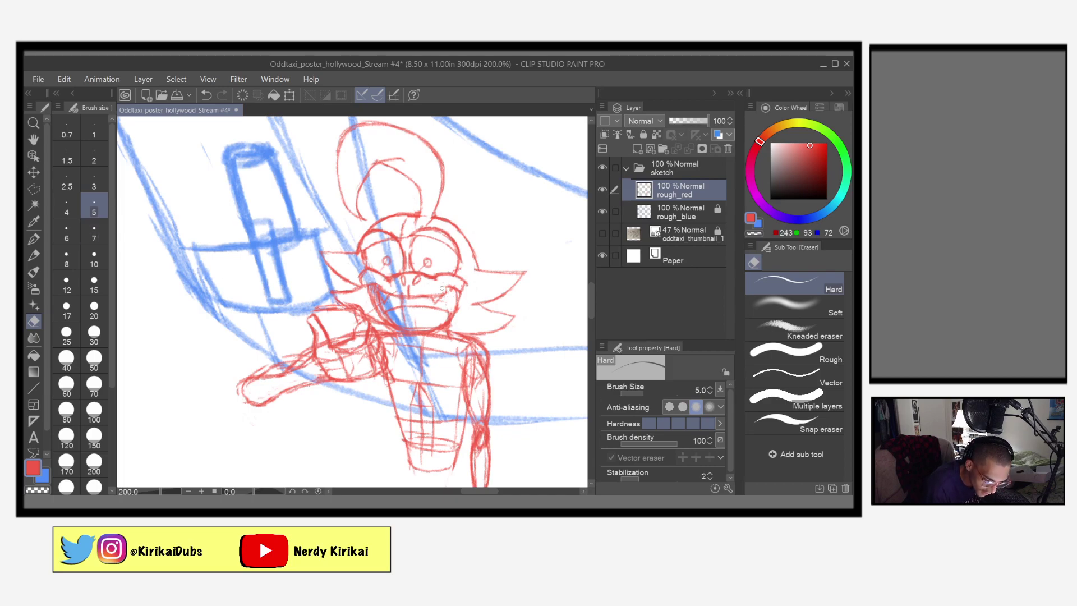
{"action": "key", "text": "p"}
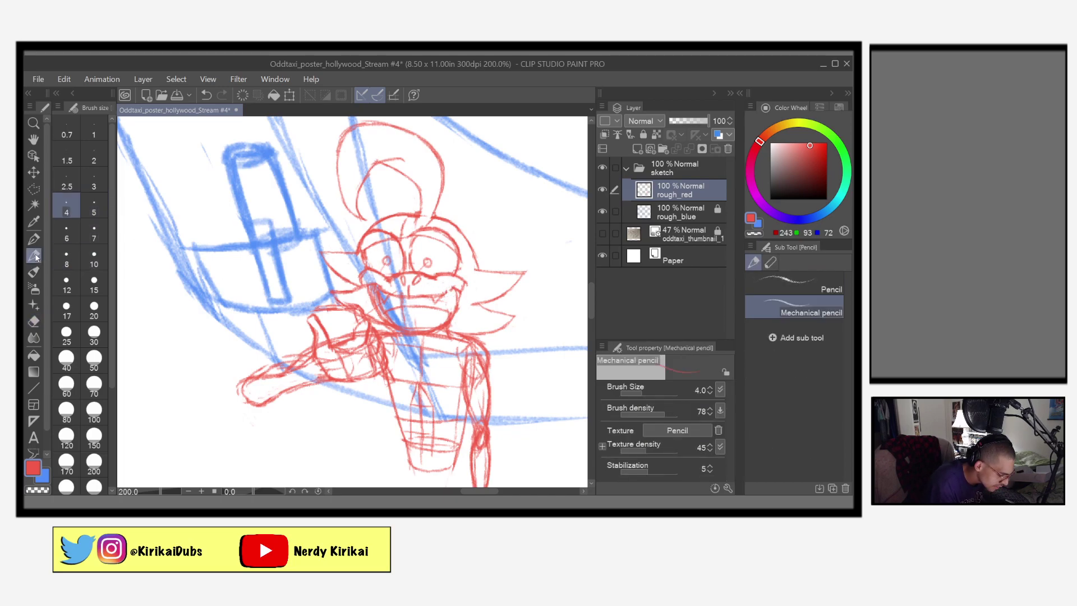
{"action": "left_click_drag", "start_coordinate": [443, 293], "coordinate": [462, 303]}
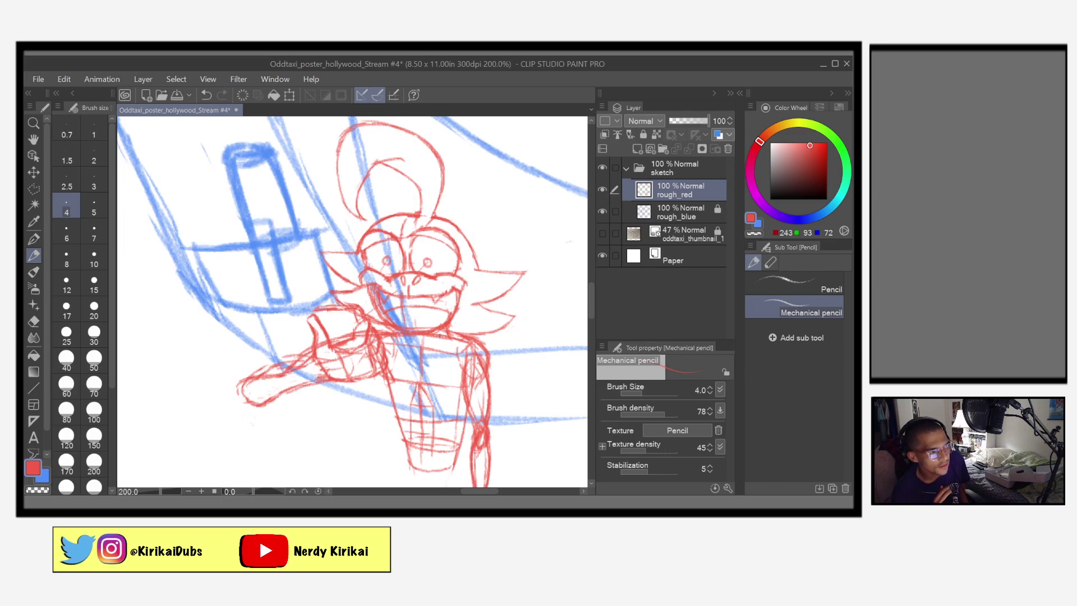
With the canvas view mirrored, strengthen both ends of the muzzle's upper edge and add contour lines across the head's crown
{"action": "key", "text": "h"}
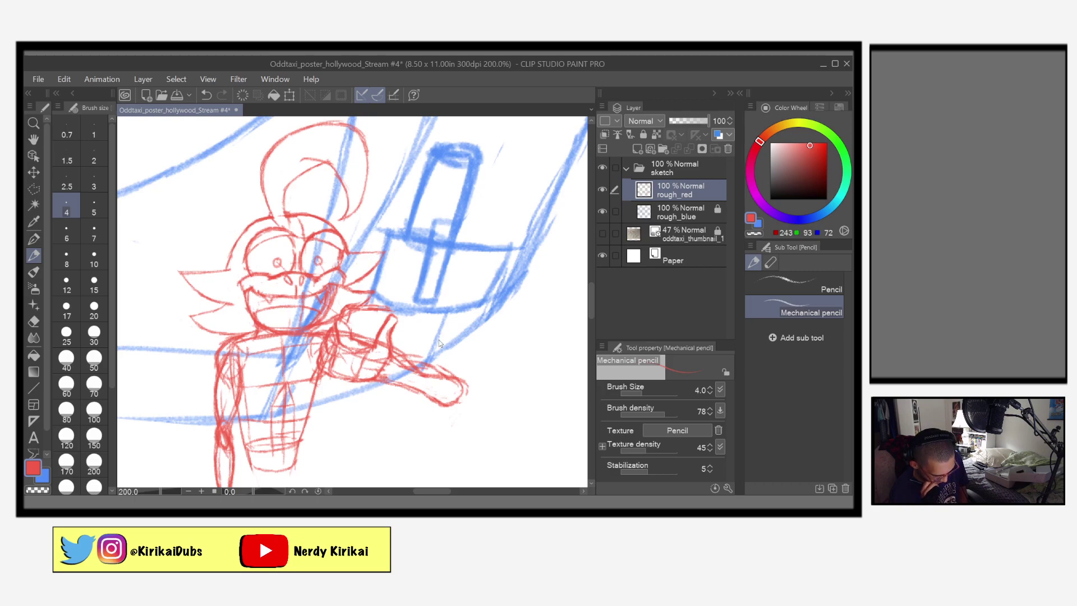
{"action": "scroll", "coordinate": [439, 336], "scroll_direction": "down", "scroll_amount": 5}
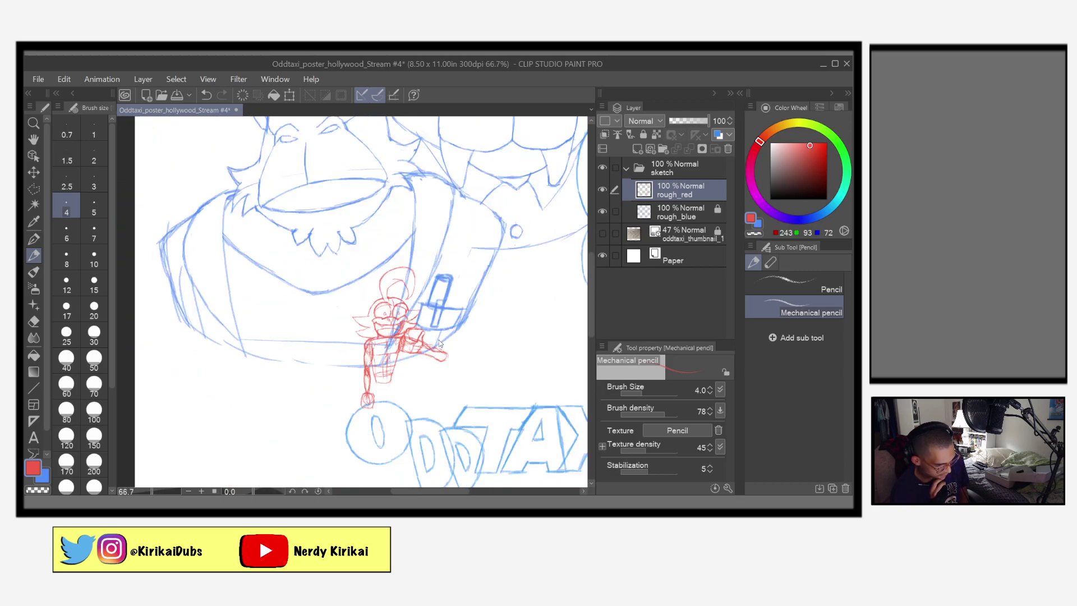
{"action": "scroll", "coordinate": [439, 343], "scroll_direction": "up", "scroll_amount": 3}
{"action": "scroll", "coordinate": [439, 344], "scroll_direction": "up", "scroll_amount": 1}
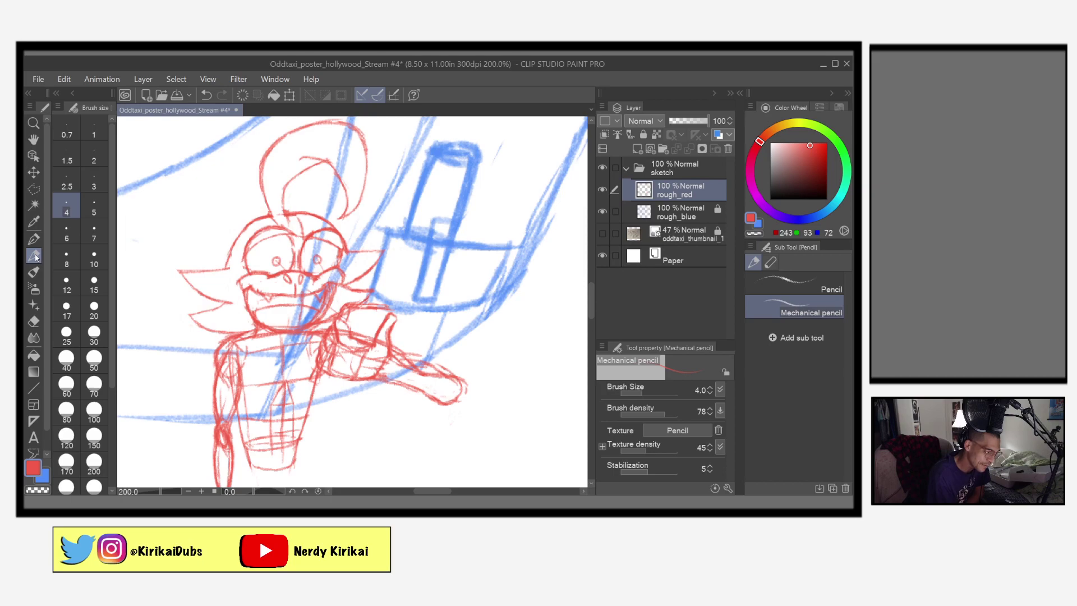
{"action": "left_click_drag", "start_coordinate": [244, 279], "coordinate": [238, 285]}
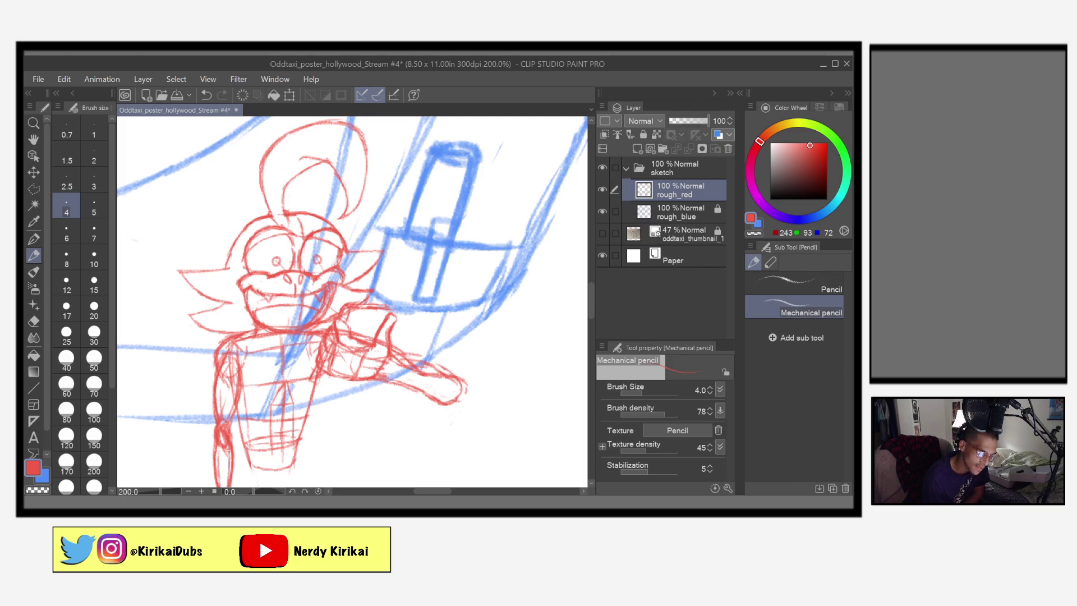
{"action": "left_click_drag", "start_coordinate": [338, 279], "coordinate": [337, 273]}
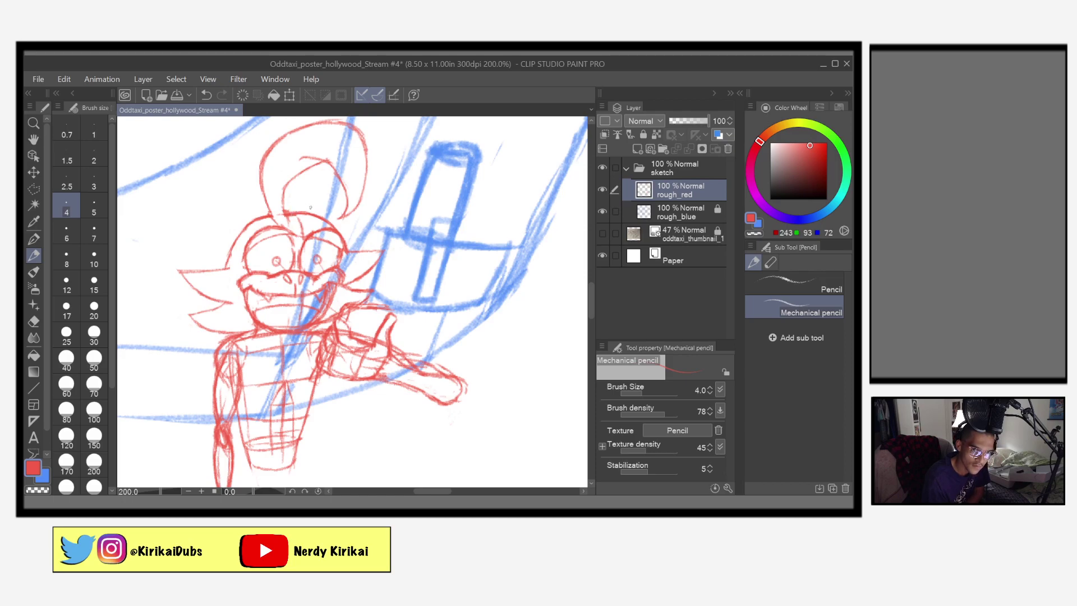
{"action": "left_click_drag", "start_coordinate": [278, 214], "coordinate": [340, 220]}
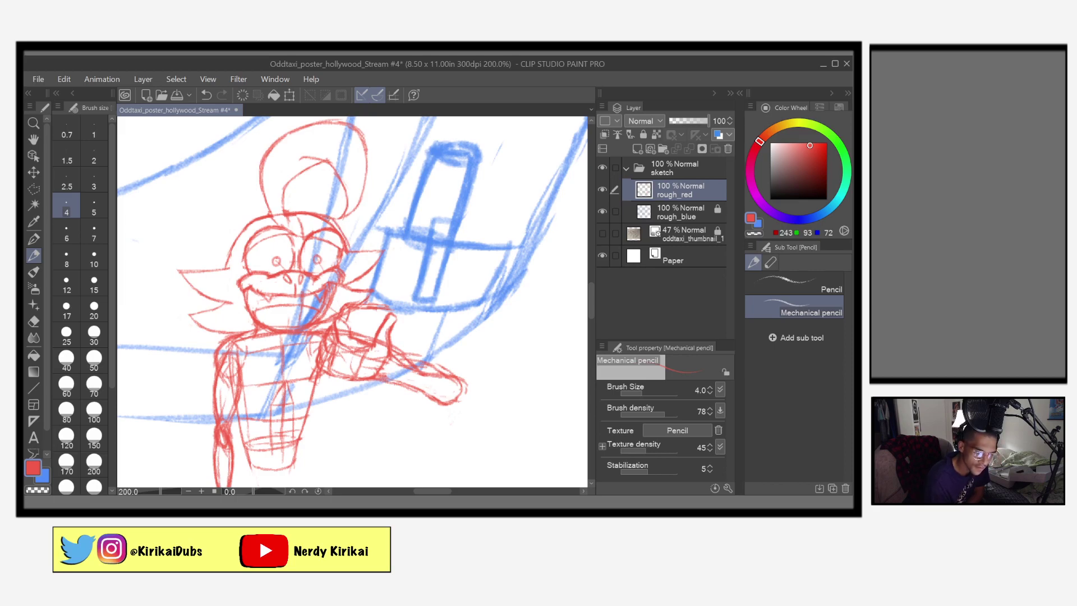
{"action": "left_click_drag", "start_coordinate": [338, 223], "coordinate": [329, 221]}
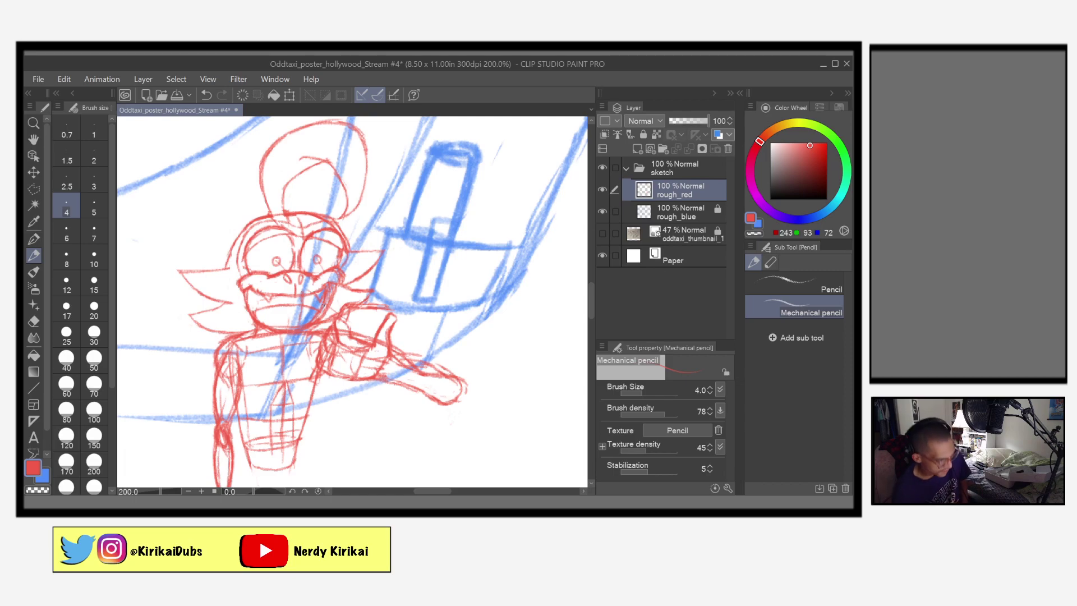
Save the file and strengthen the cheek and jaw outline on both sides of the head with the Mechanical pencil
{"action": "key", "text": "ctrl+s"}
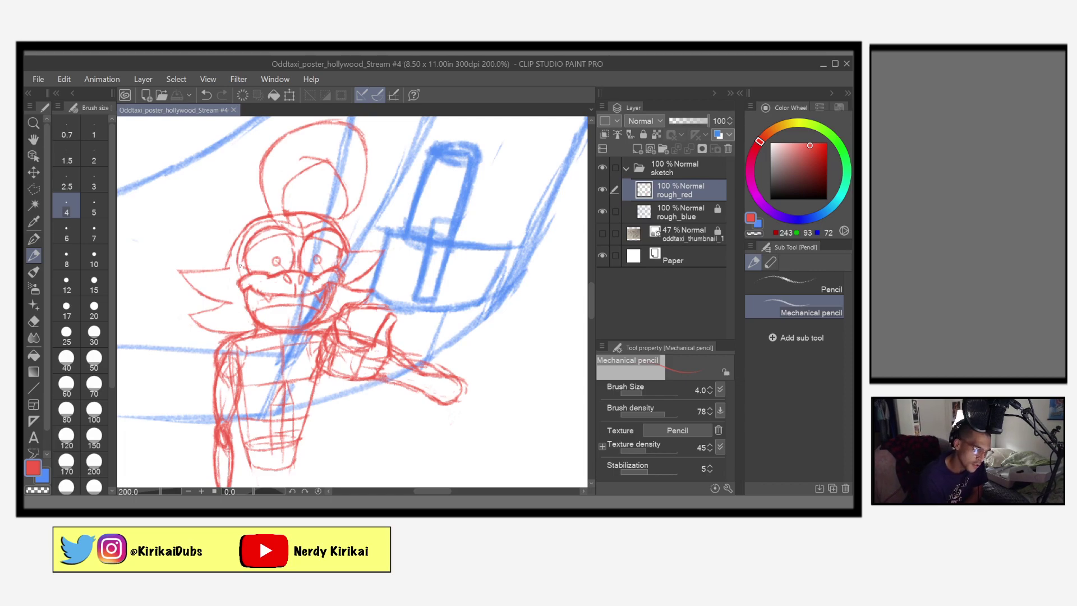
{"action": "left_click_drag", "start_coordinate": [238, 270], "coordinate": [236, 275]}
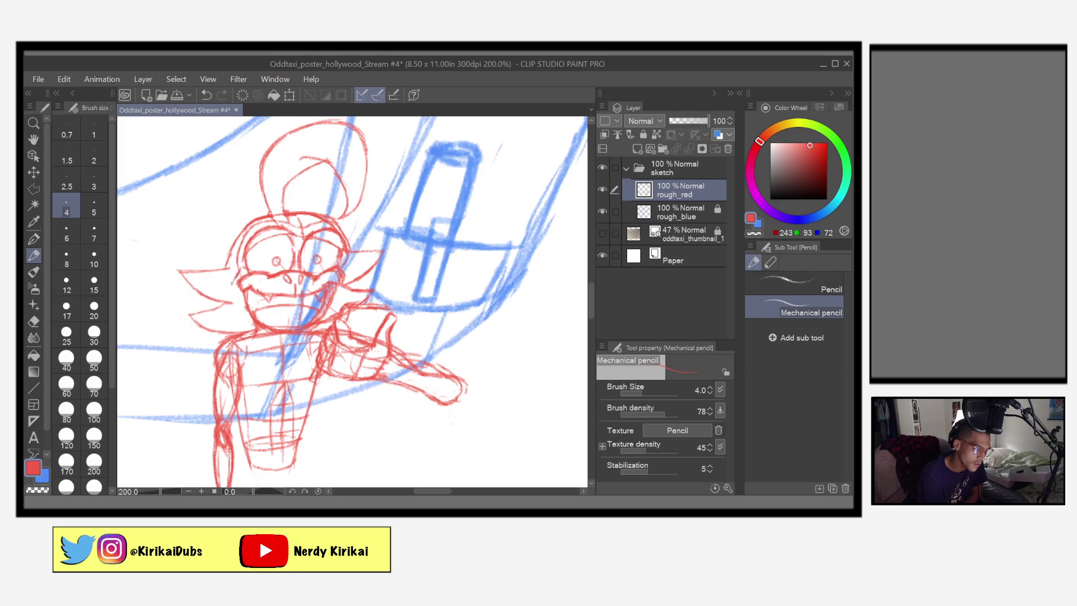
{"action": "left_click_drag", "start_coordinate": [233, 280], "coordinate": [235, 301]}
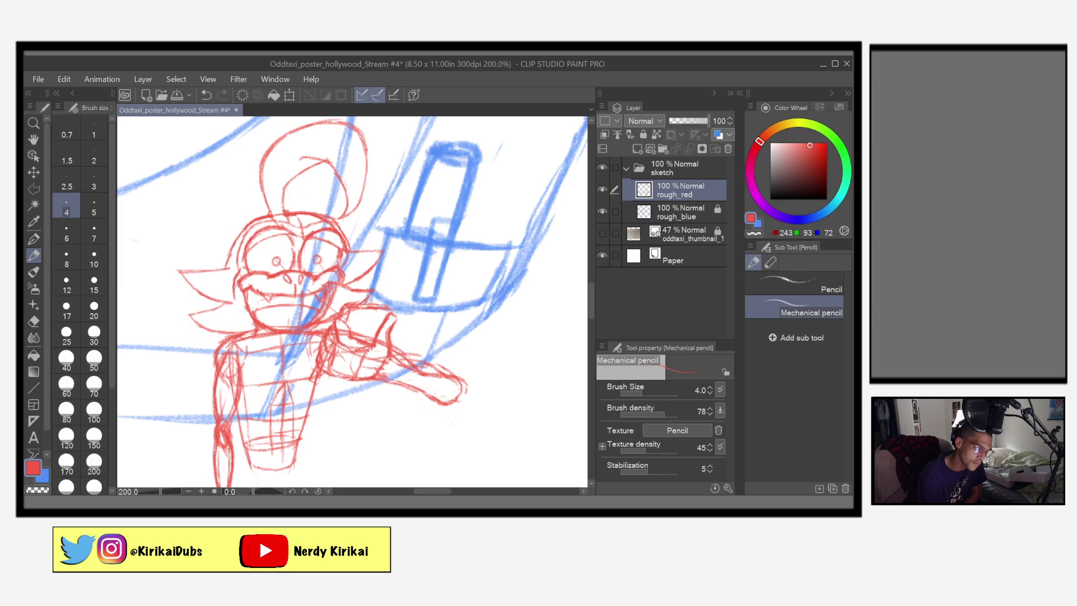
{"action": "left_click_drag", "start_coordinate": [232, 295], "coordinate": [242, 321]}
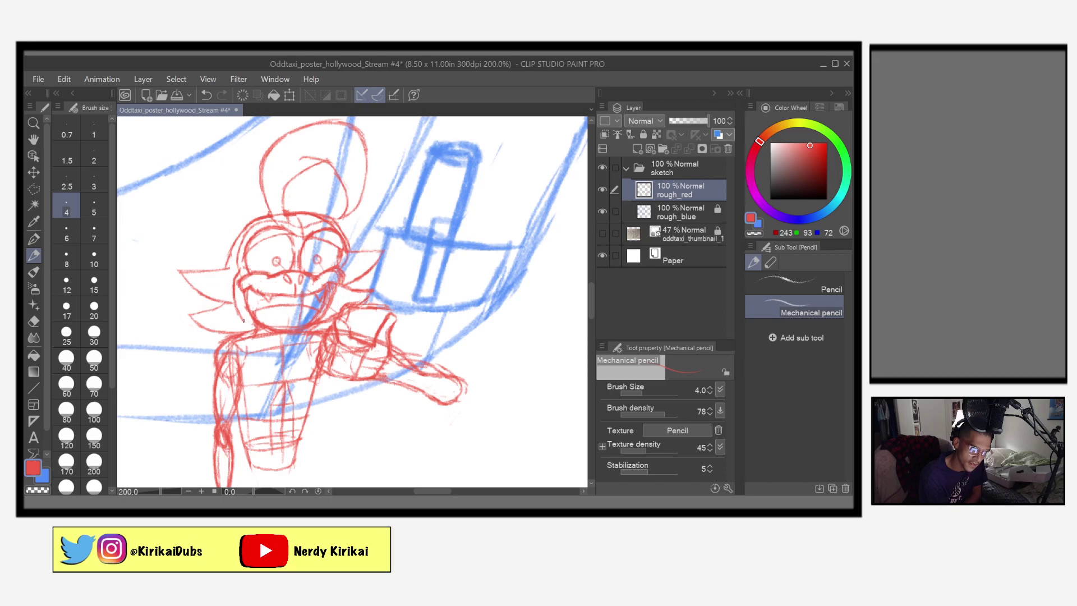
{"action": "left_click_drag", "start_coordinate": [243, 321], "coordinate": [255, 329]}
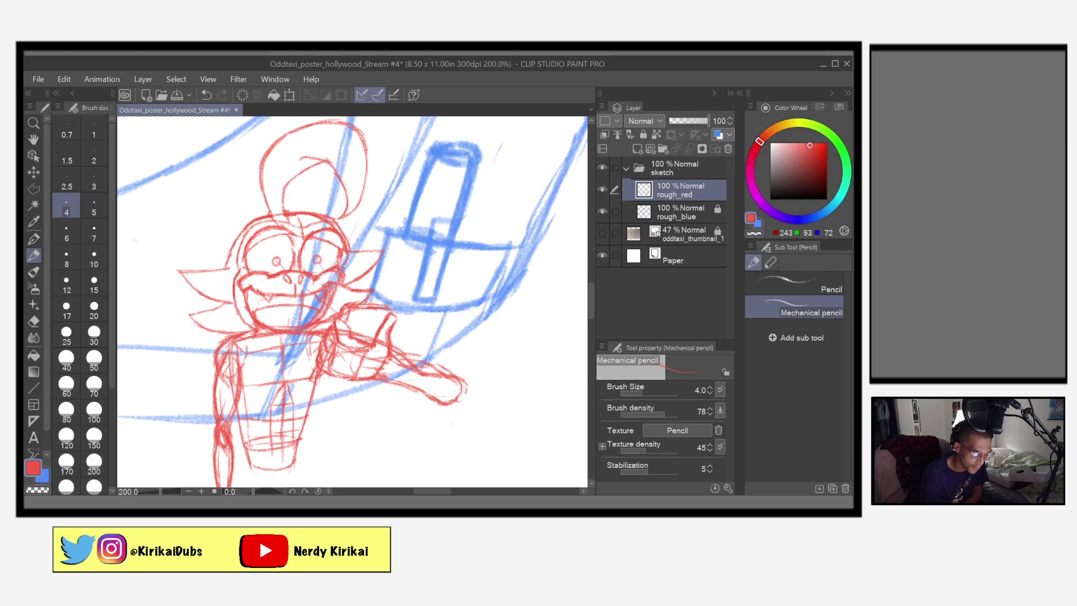
{"action": "left_click_drag", "start_coordinate": [342, 287], "coordinate": [333, 310]}
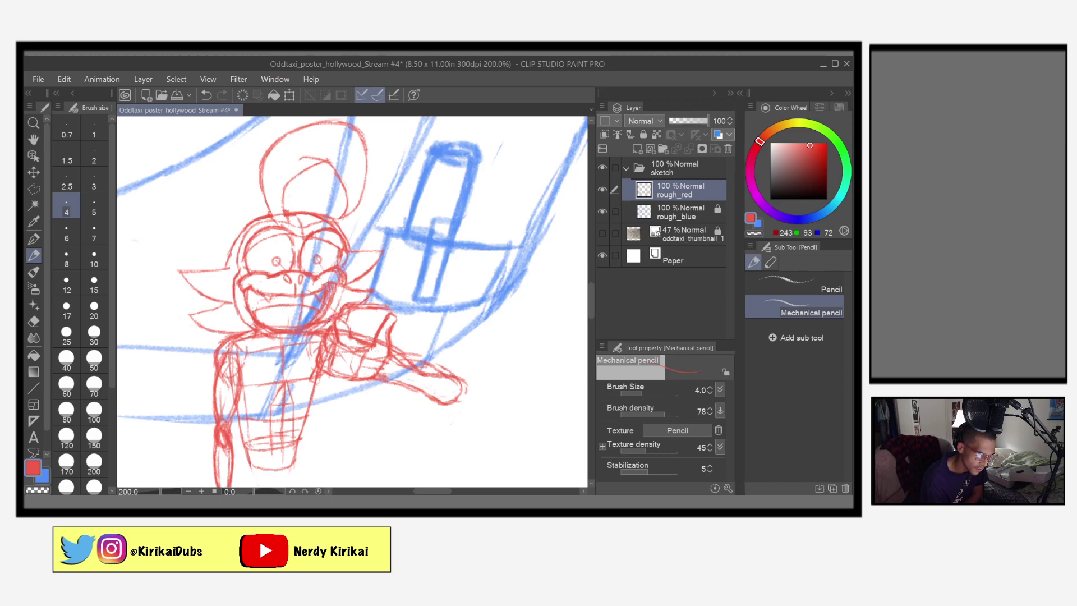
{"action": "left_click_drag", "start_coordinate": [244, 270], "coordinate": [236, 320]}
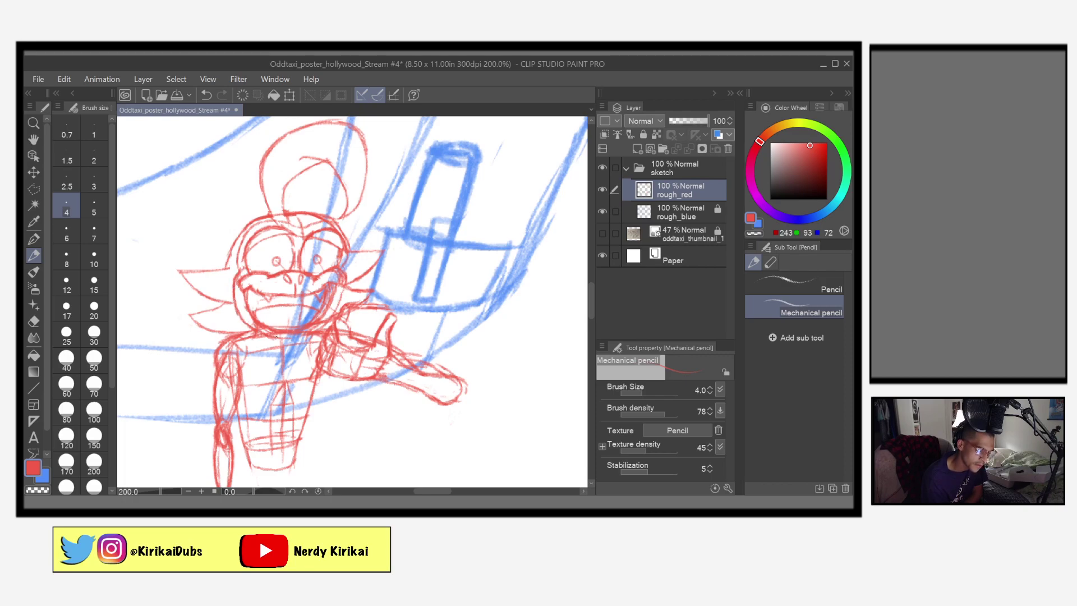
{"action": "left_click_drag", "start_coordinate": [334, 312], "coordinate": [339, 297]}
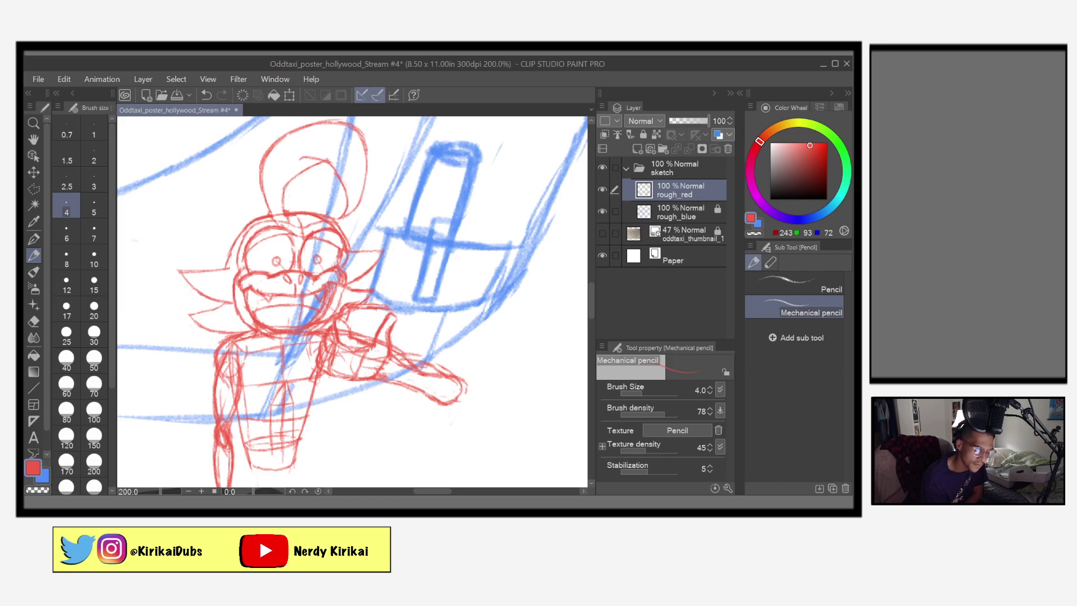
Strengthen the head outline across the crown and down both sides of the eyes, and save the file
{"action": "left_click_drag", "start_coordinate": [337, 221], "coordinate": [351, 245]}
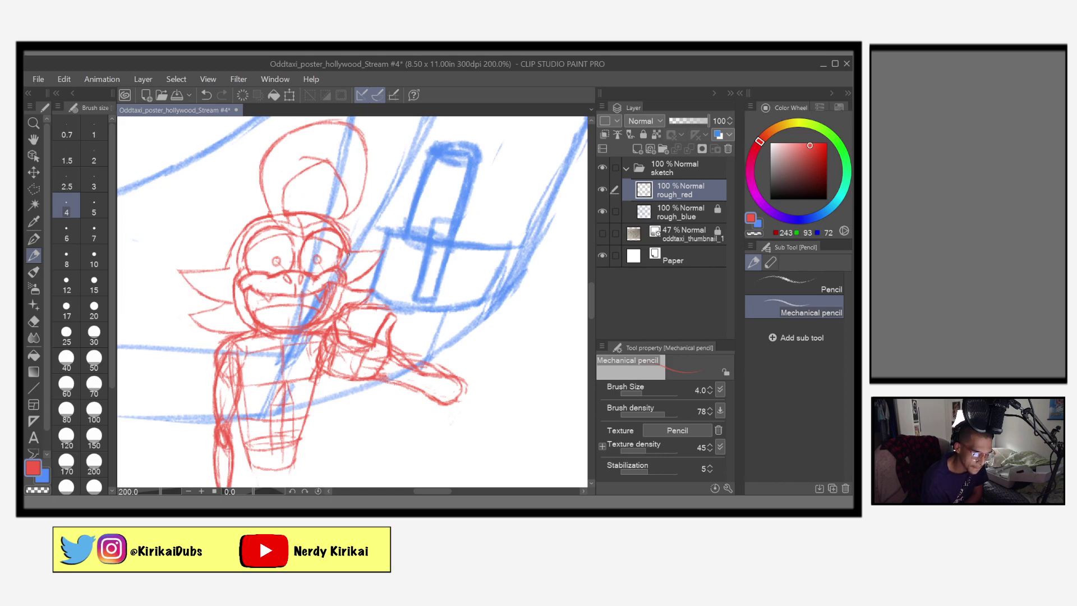
{"action": "left_click_drag", "start_coordinate": [268, 217], "coordinate": [251, 226]}
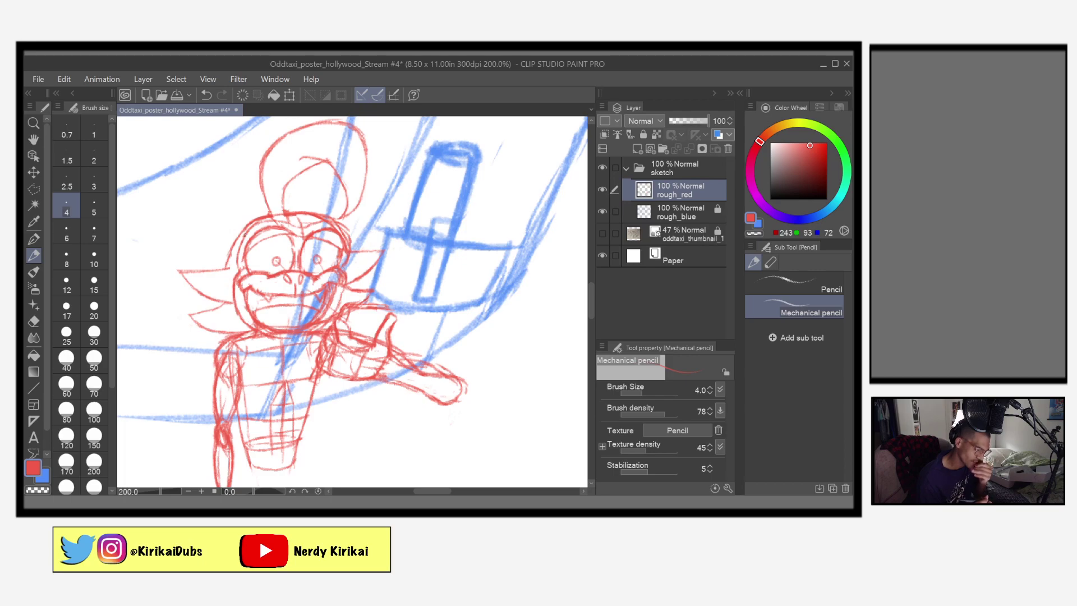
{"action": "mouse_move", "coordinate": [271, 219]}
{"action": "left_mouse_down"}
{"action": "mouse_move", "coordinate": [249, 232]}
{"action": "mouse_move", "coordinate": [240, 269]}
{"action": "left_mouse_up"}
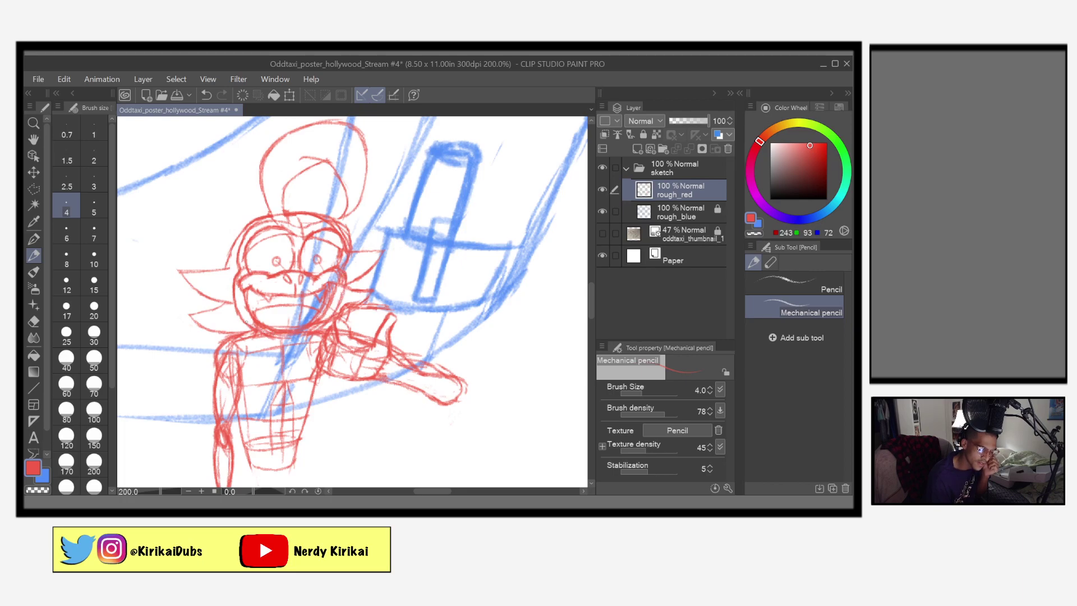
{"action": "left_click_drag", "start_coordinate": [260, 223], "coordinate": [320, 222]}
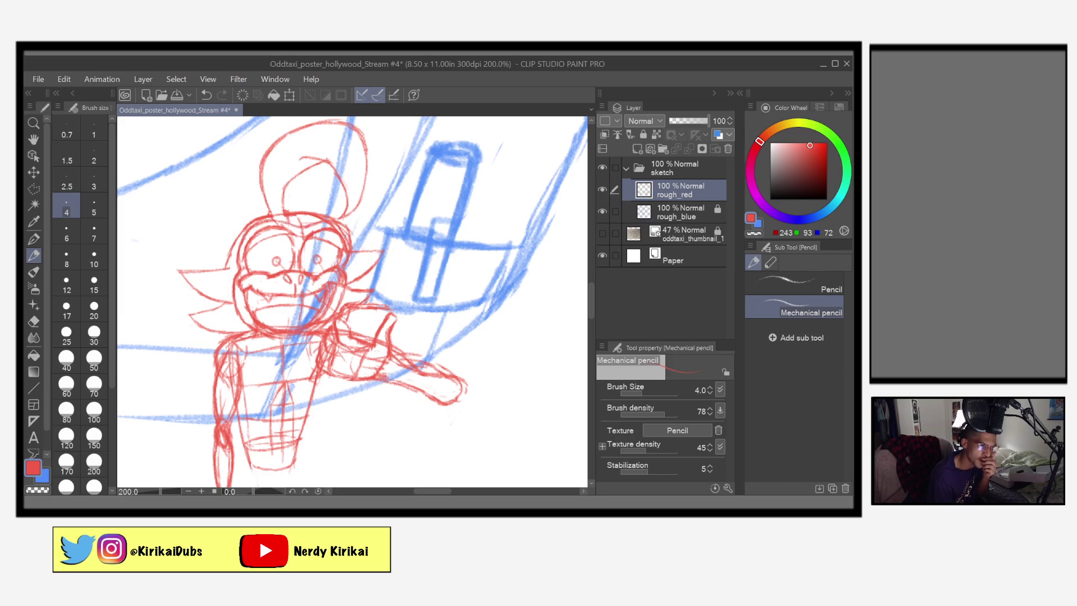
{"action": "left_click_drag", "start_coordinate": [351, 232], "coordinate": [339, 303]}
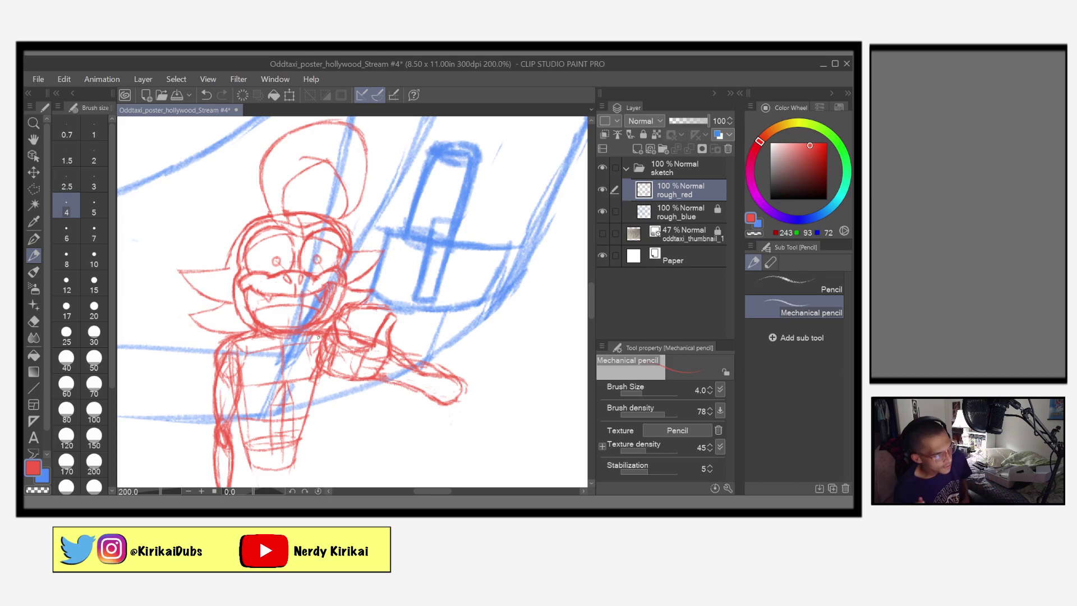
{"action": "key", "text": "ctrl+s"}
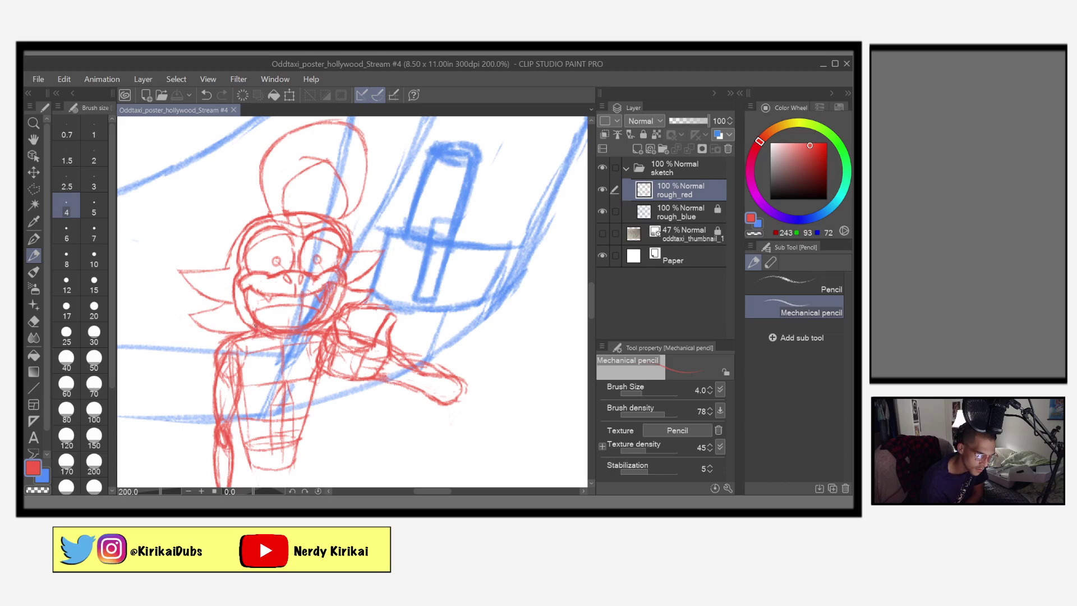
Draw short neck and collar lines beneath the chin, at both sides of the upper chest
{"action": "mouse_move", "coordinate": [255, 334]}
{"action": "left_mouse_down"}
{"action": "mouse_move", "coordinate": [252, 347]}
{"action": "mouse_move", "coordinate": [277, 332]}
{"action": "left_mouse_up"}
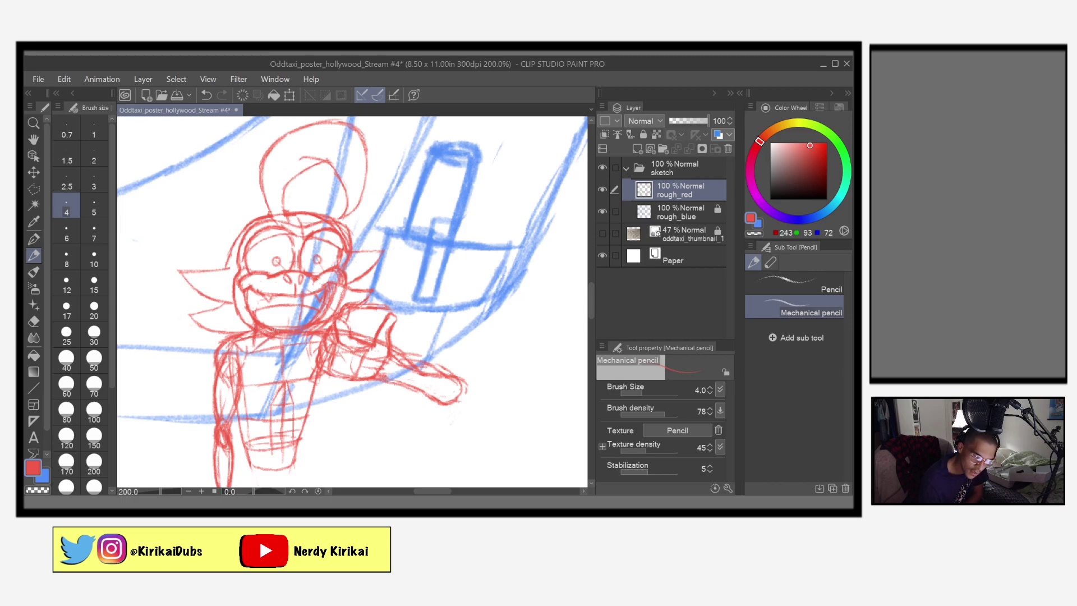
{"action": "left_click_drag", "start_coordinate": [282, 339], "coordinate": [275, 352]}
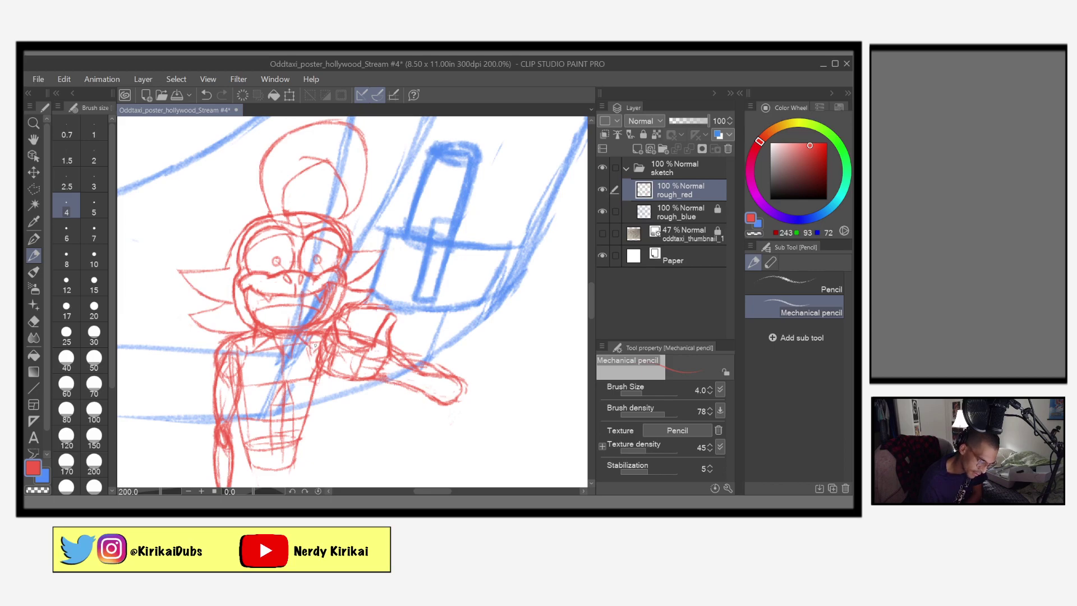
{"action": "left_click_drag", "start_coordinate": [303, 338], "coordinate": [312, 350]}
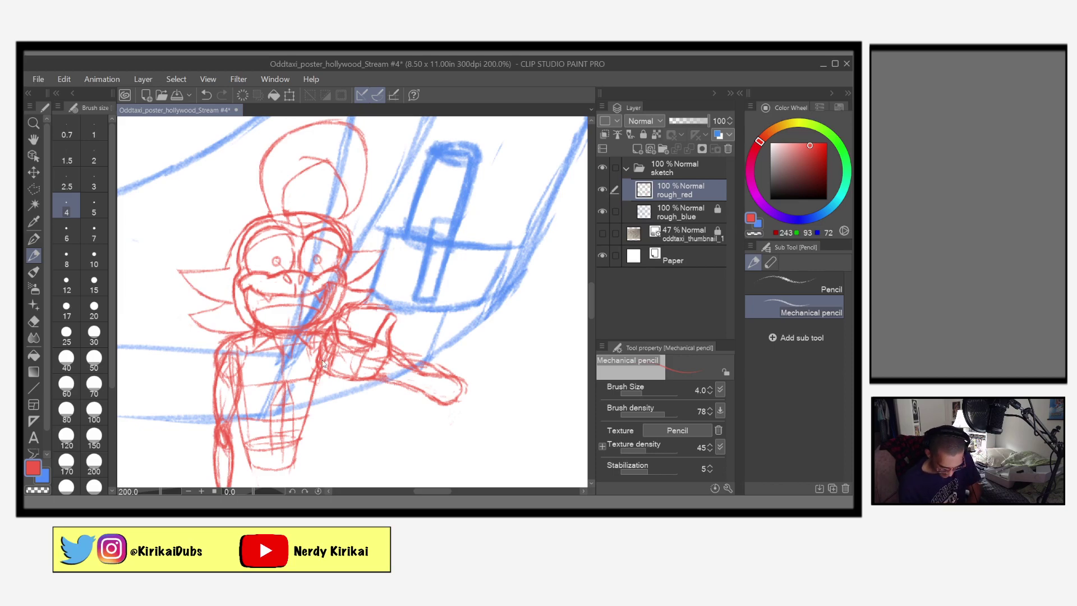
{"action": "scroll", "coordinate": [323, 363], "scroll_direction": "down", "scroll_amount": 5}
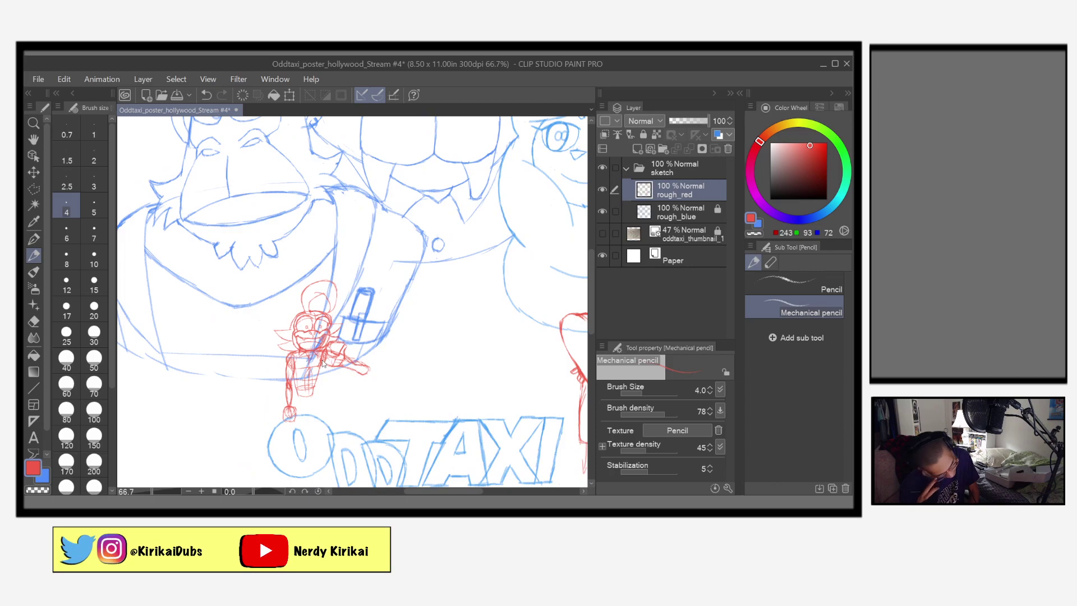
{"action": "scroll", "coordinate": [323, 364], "scroll_direction": "up", "scroll_amount": 5}
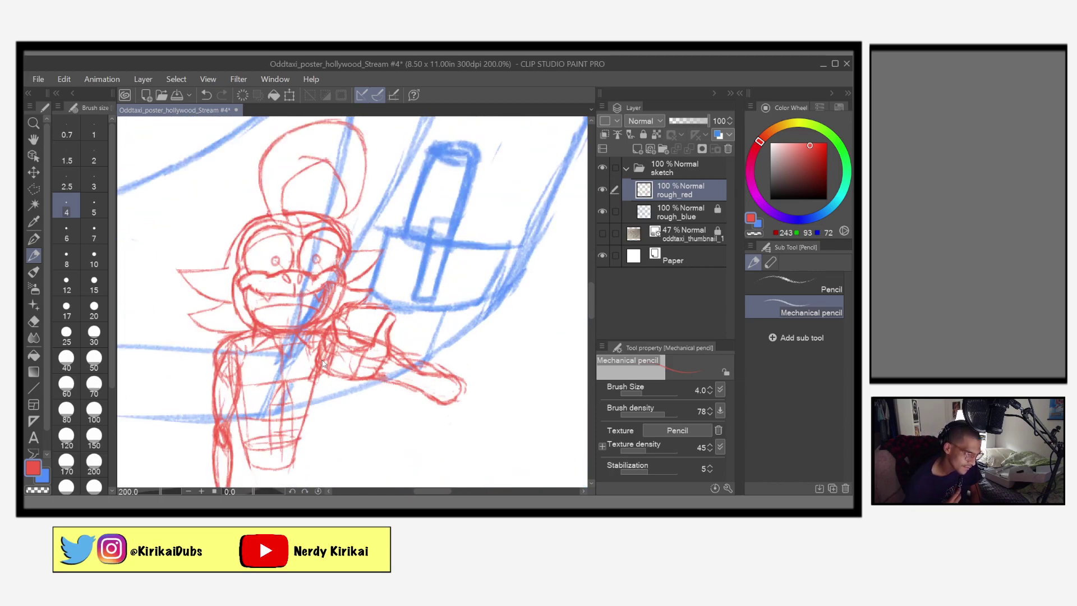
Strengthen the lower edges of both eyes and erase stray lines along the muzzle with the Hard eraser at size 5
{"action": "mouse_move", "coordinate": [275, 271]}
{"action": "left_mouse_down"}
{"action": "mouse_move", "coordinate": [242, 275]}
{"action": "mouse_move", "coordinate": [257, 268]}
{"action": "left_mouse_up"}
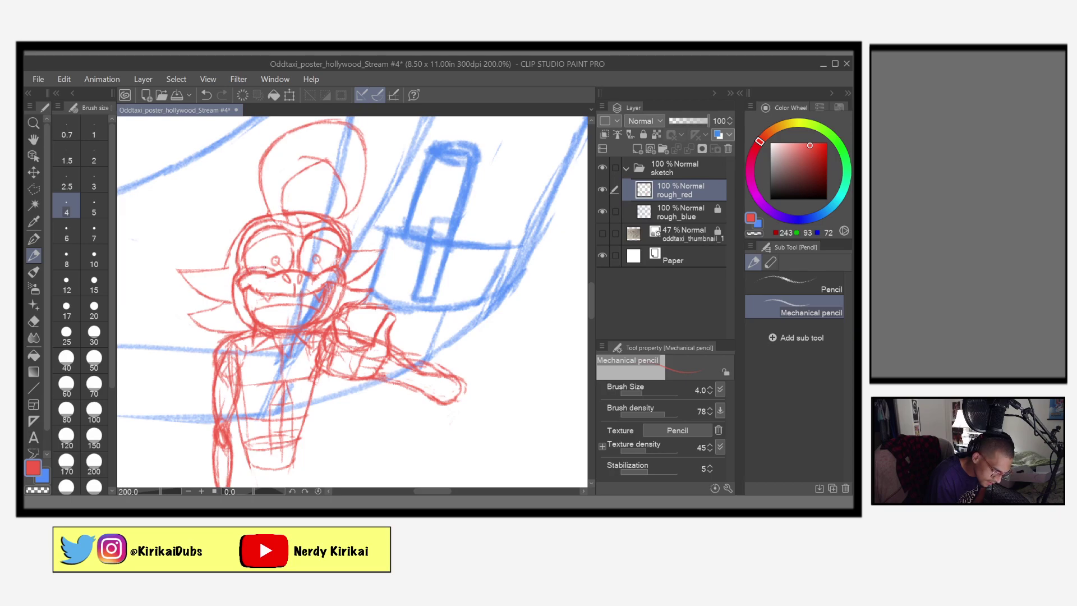
{"action": "left_click_drag", "start_coordinate": [329, 272], "coordinate": [339, 263]}
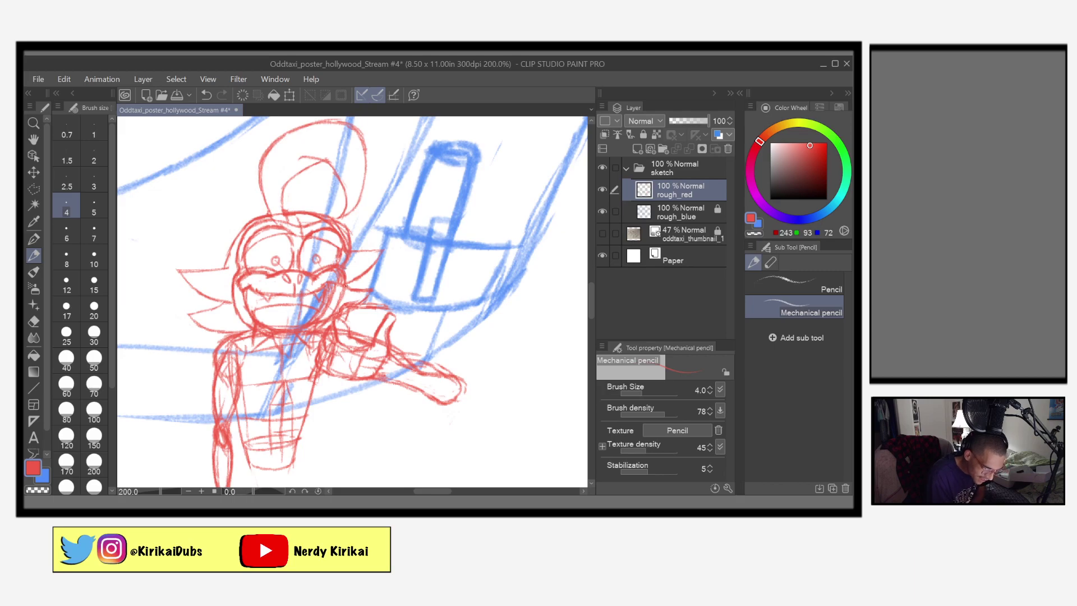
{"action": "scroll", "coordinate": [351, 291], "scroll_direction": "up", "scroll_amount": 2}
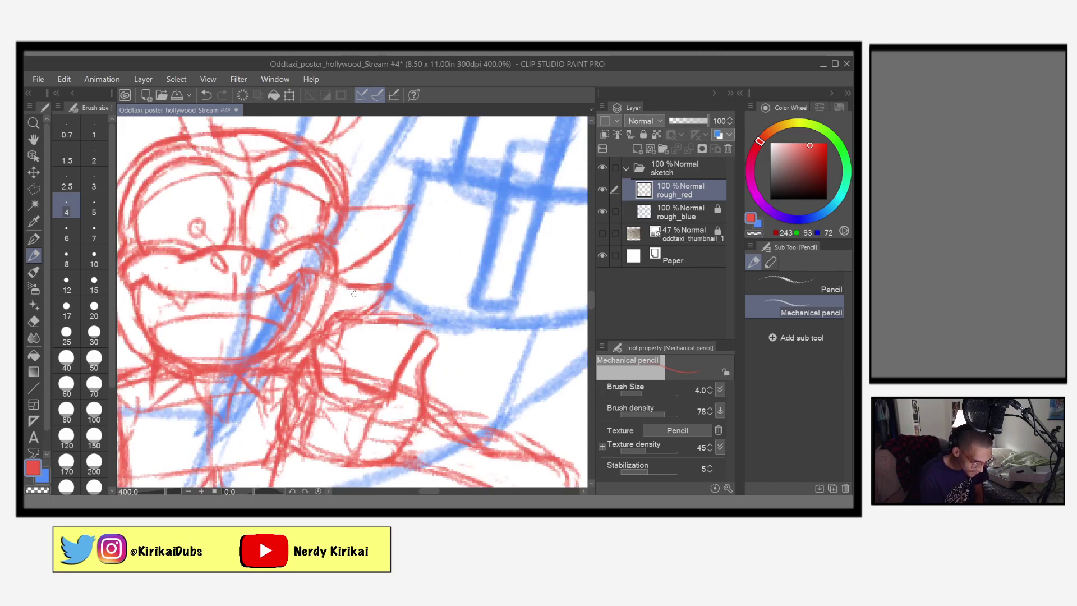
{"action": "key", "text": "e"}
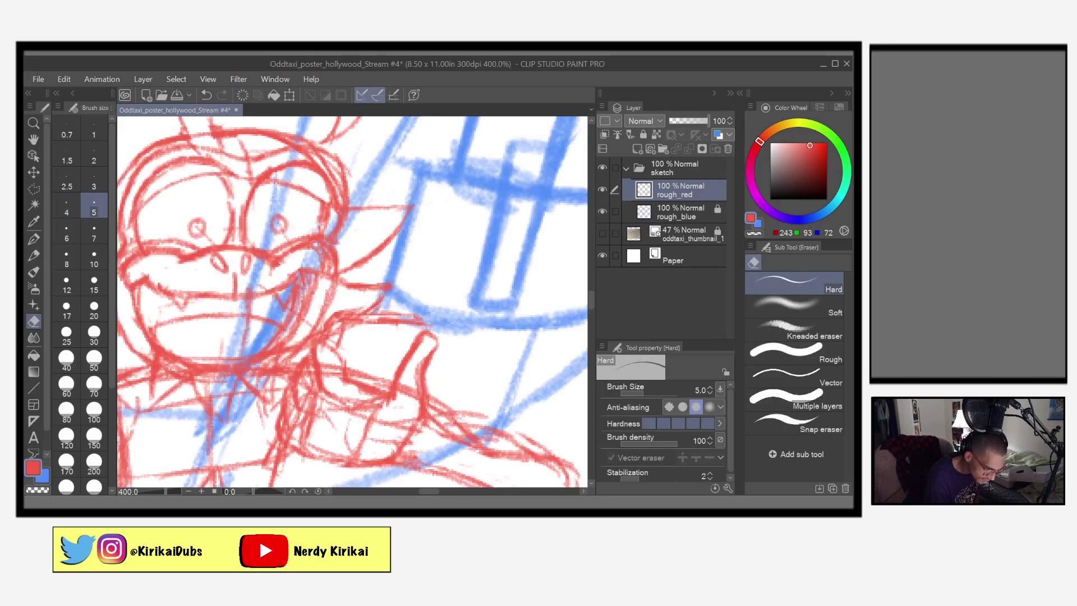
{"action": "left_click_drag", "start_coordinate": [277, 262], "coordinate": [272, 268]}
{"action": "mouse_move", "coordinate": [280, 267]}
{"action": "left_mouse_down"}
{"action": "mouse_move", "coordinate": [309, 245]}
{"action": "mouse_move", "coordinate": [327, 262]}
{"action": "mouse_move", "coordinate": [308, 291]}
{"action": "mouse_move", "coordinate": [344, 306]}
{"action": "left_mouse_up"}
{"action": "mouse_move", "coordinate": [263, 280]}
{"action": "left_mouse_down"}
{"action": "mouse_move", "coordinate": [209, 300]}
{"action": "mouse_move", "coordinate": [210, 318]}
{"action": "mouse_move", "coordinate": [211, 284]}
{"action": "mouse_move", "coordinate": [202, 300]}
{"action": "mouse_move", "coordinate": [232, 277]}
{"action": "mouse_move", "coordinate": [245, 277]}
{"action": "mouse_move", "coordinate": [221, 282]}
{"action": "mouse_move", "coordinate": [251, 278]}
{"action": "left_mouse_up"}
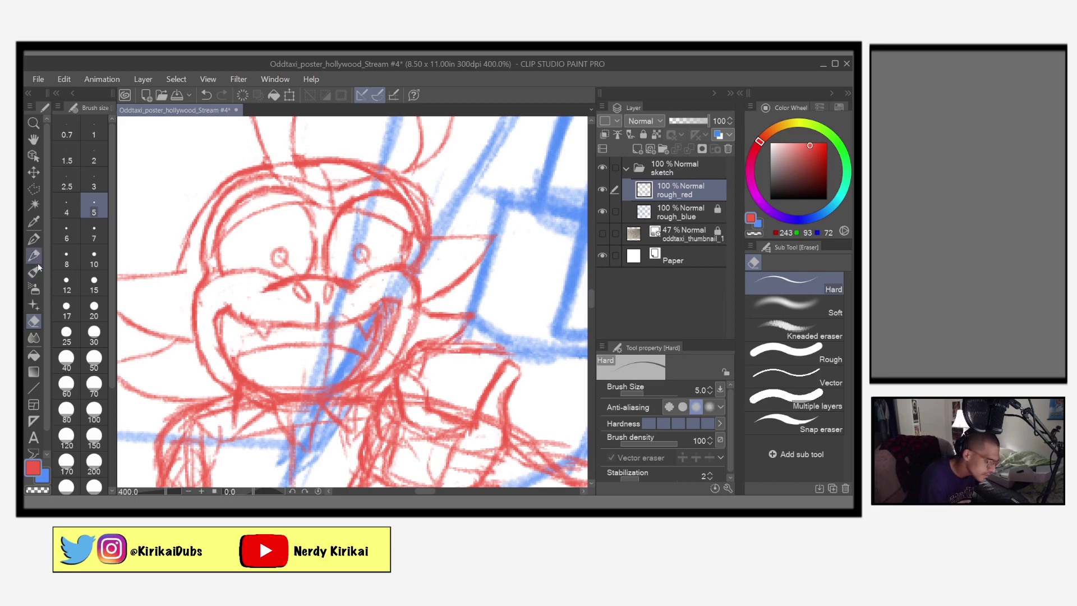
Redraw the cheek lines beside both mouth corners and the jaw outline below the larger eye with the Mechanical pencil at size 4
{"action": "key", "text": "p"}
{"action": "mouse_move", "coordinate": [213, 278]}
{"action": "left_mouse_down"}
{"action": "mouse_move", "coordinate": [235, 374]}
{"action": "mouse_move", "coordinate": [219, 351]}
{"action": "mouse_move", "coordinate": [241, 382]}
{"action": "mouse_move", "coordinate": [210, 303]}
{"action": "left_mouse_up"}
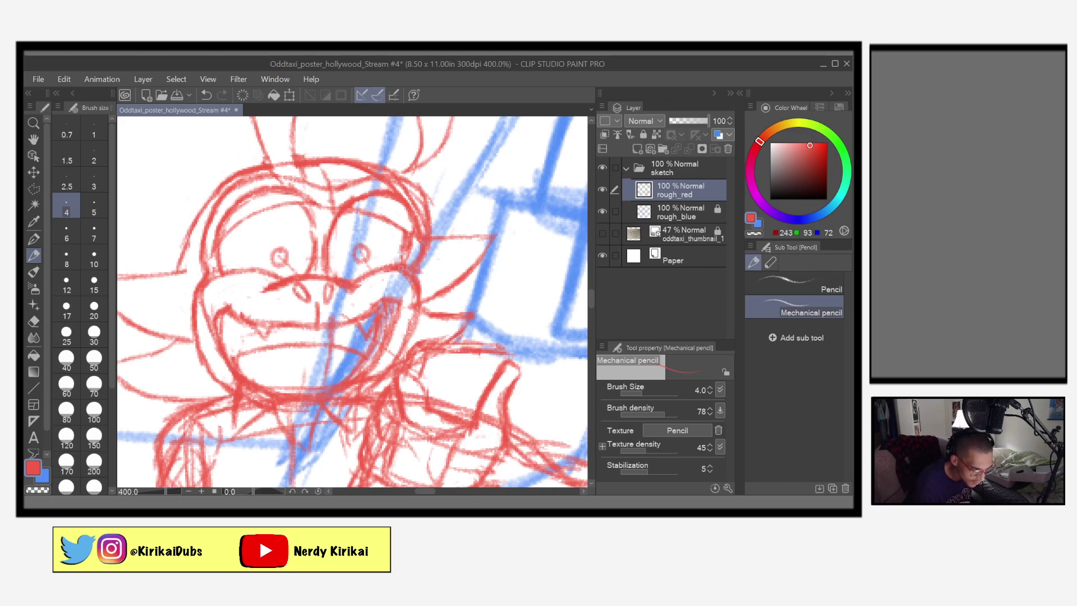
{"action": "left_click_drag", "start_coordinate": [403, 286], "coordinate": [403, 298]}
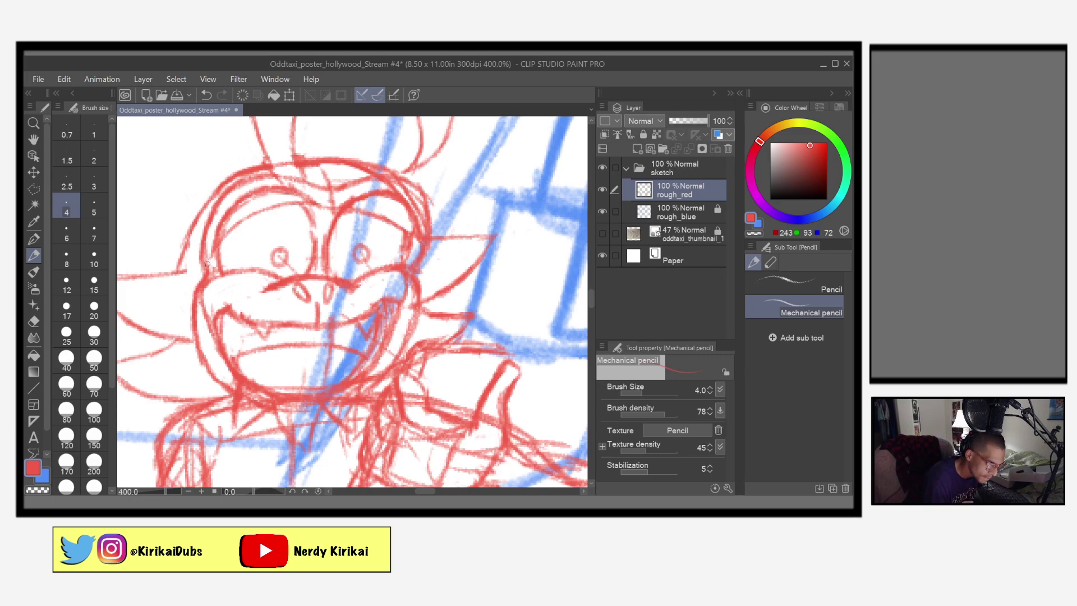
{"action": "mouse_move", "coordinate": [205, 270]}
{"action": "left_mouse_down"}
{"action": "mouse_move", "coordinate": [190, 305]}
{"action": "mouse_move", "coordinate": [195, 283]}
{"action": "mouse_move", "coordinate": [196, 347]}
{"action": "mouse_move", "coordinate": [236, 392]}
{"action": "left_mouse_up"}
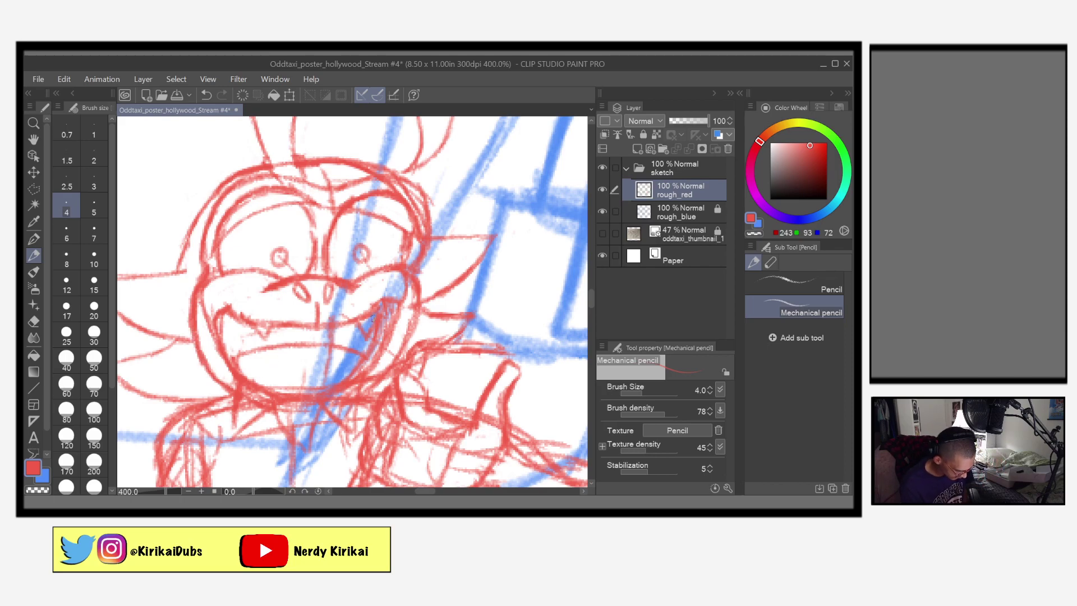
Erase stray contour lines on the forehead and around the smaller eye with the Hard eraser, and save the file
{"action": "key", "text": "e"}
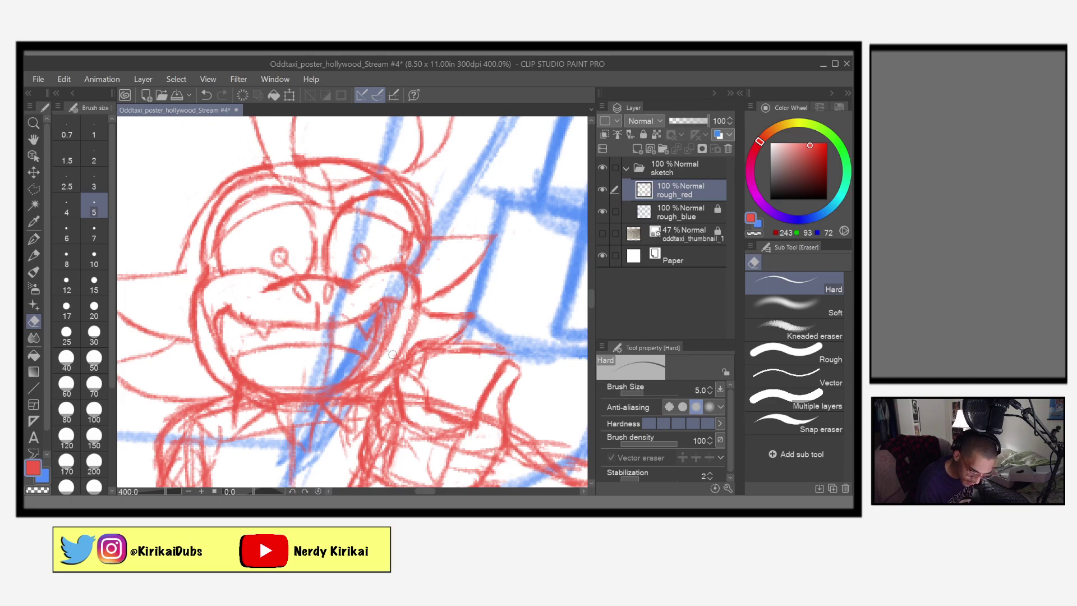
{"action": "mouse_move", "coordinate": [417, 244]}
{"action": "left_mouse_down"}
{"action": "mouse_move", "coordinate": [418, 218]}
{"action": "mouse_move", "coordinate": [393, 183]}
{"action": "mouse_move", "coordinate": [422, 215]}
{"action": "mouse_move", "coordinate": [396, 185]}
{"action": "mouse_move", "coordinate": [334, 194]}
{"action": "mouse_move", "coordinate": [331, 213]}
{"action": "mouse_move", "coordinate": [326, 170]}
{"action": "mouse_move", "coordinate": [329, 181]}
{"action": "mouse_move", "coordinate": [273, 168]}
{"action": "mouse_move", "coordinate": [403, 193]}
{"action": "left_mouse_up"}
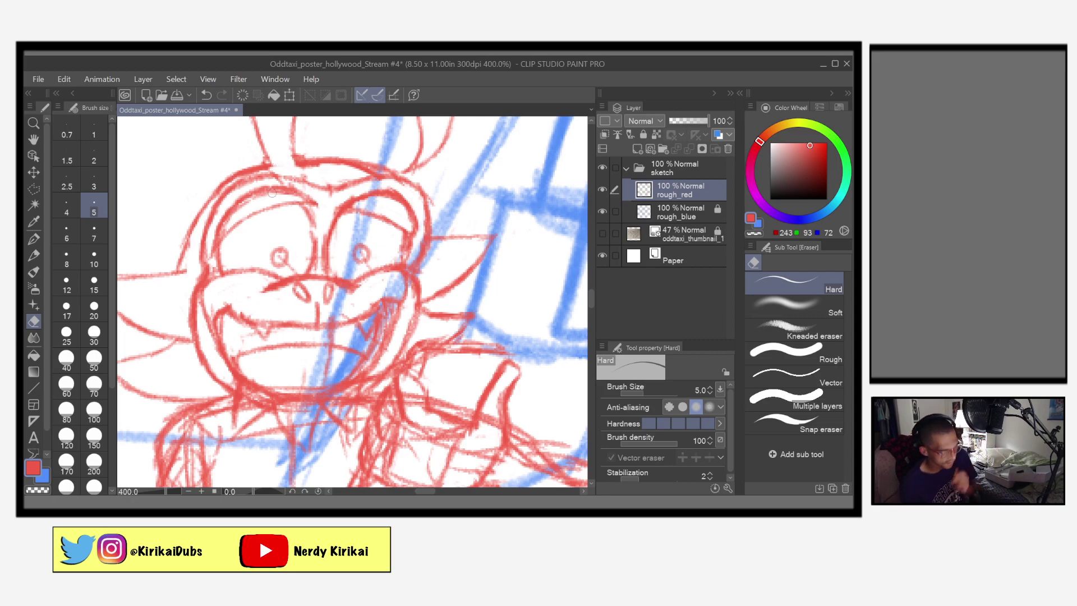
{"action": "key", "text": "ctrl+s"}
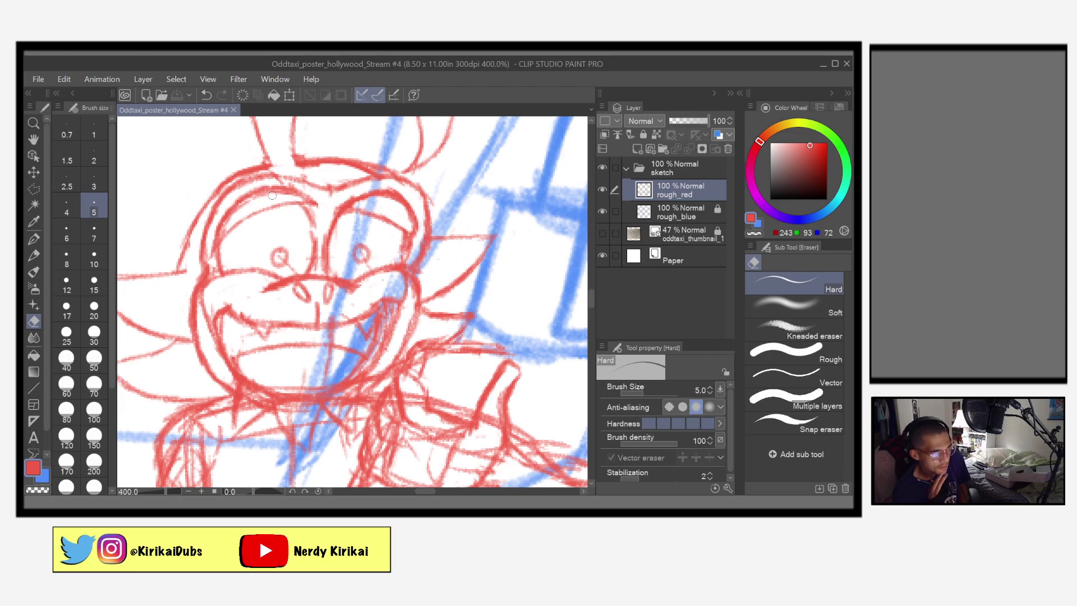
Redraw the thumb and inner finger contours of the raised hand with the Mechanical pencil at size 4
{"action": "scroll", "coordinate": [273, 198], "scroll_direction": "down", "scroll_amount": 4}
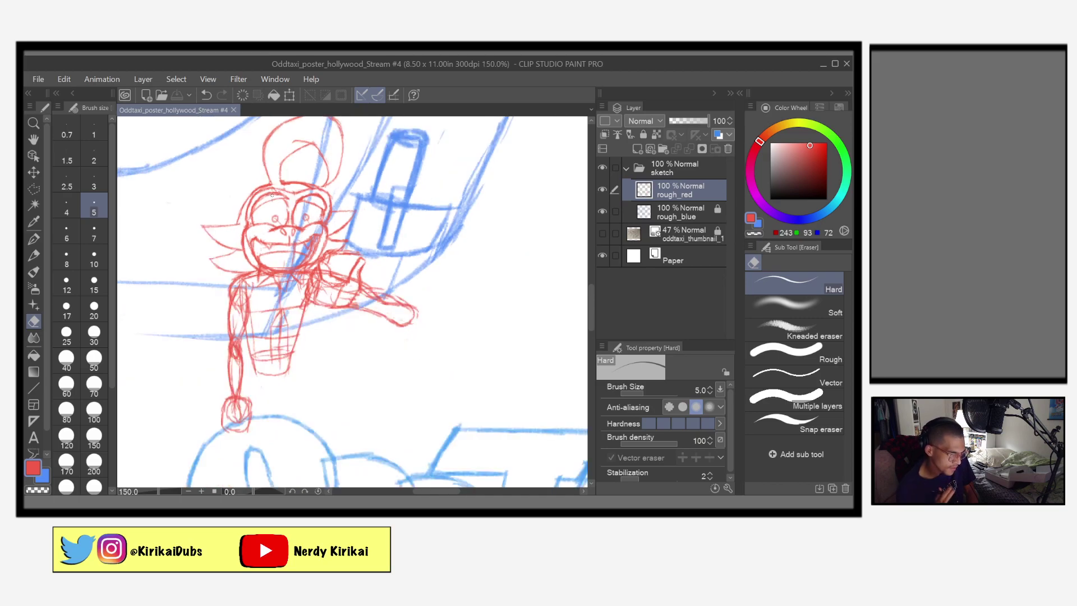
{"action": "left_click_drag", "start_coordinate": [392, 360], "coordinate": [428, 375]}
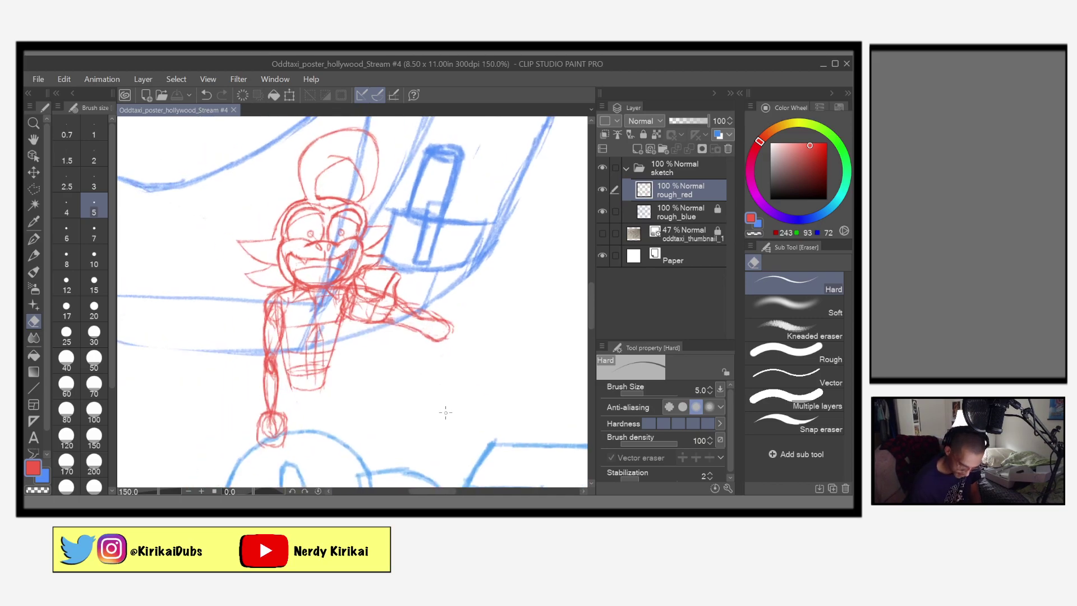
{"action": "scroll", "coordinate": [445, 413], "scroll_direction": "up", "scroll_amount": 1}
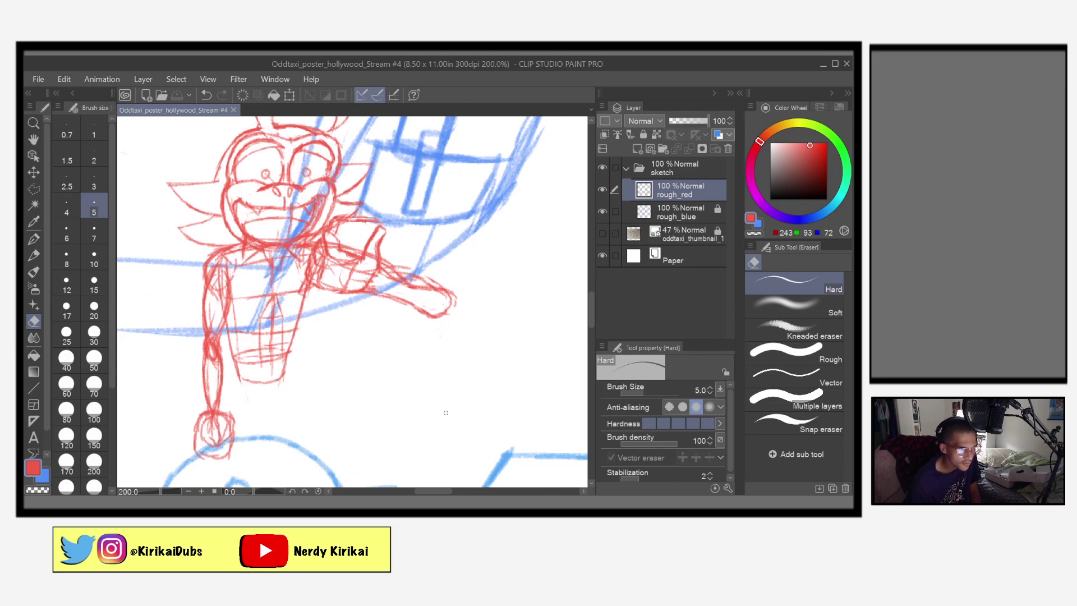
{"action": "left_click_drag", "start_coordinate": [385, 365], "coordinate": [404, 480]}
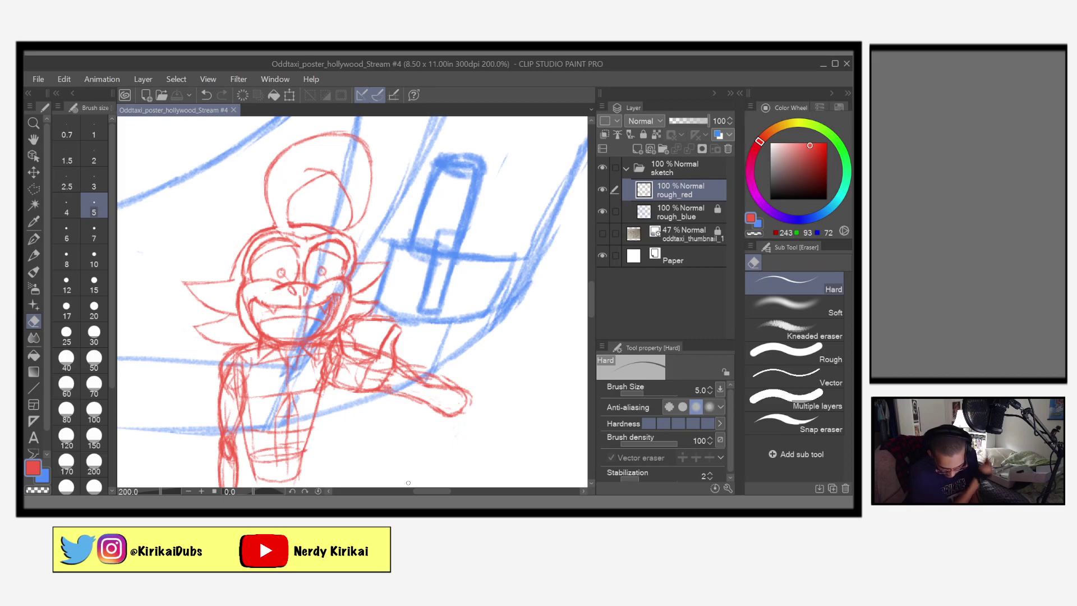
{"action": "scroll", "coordinate": [408, 485], "scroll_direction": "up", "scroll_amount": 2}
{"action": "key", "text": "p"}
{"action": "left_click_drag", "start_coordinate": [383, 156], "coordinate": [350, 232]}
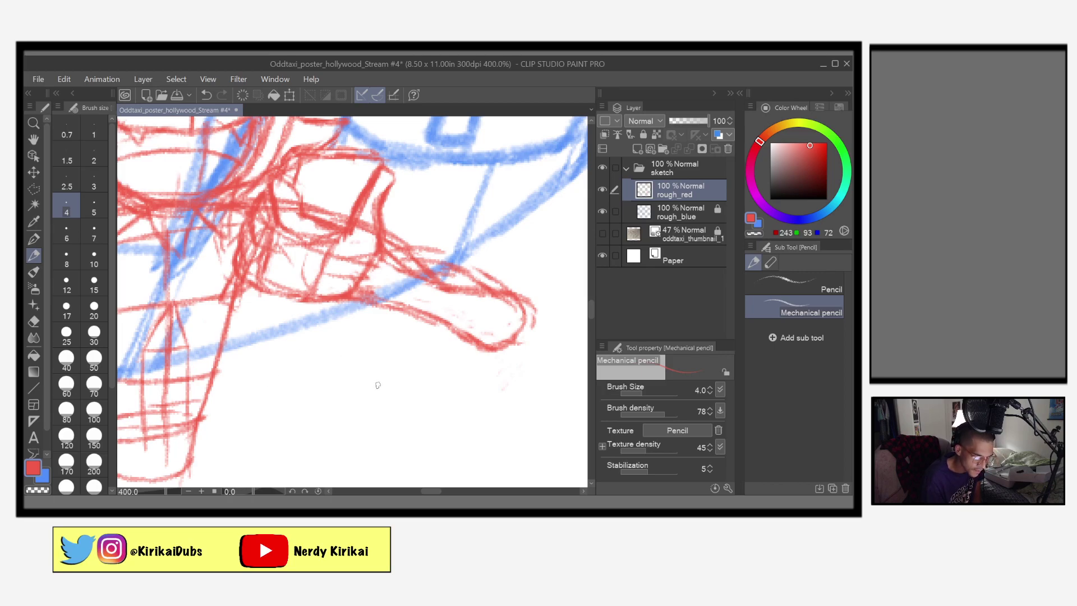
{"action": "left_click_drag", "start_coordinate": [368, 402], "coordinate": [420, 413]}
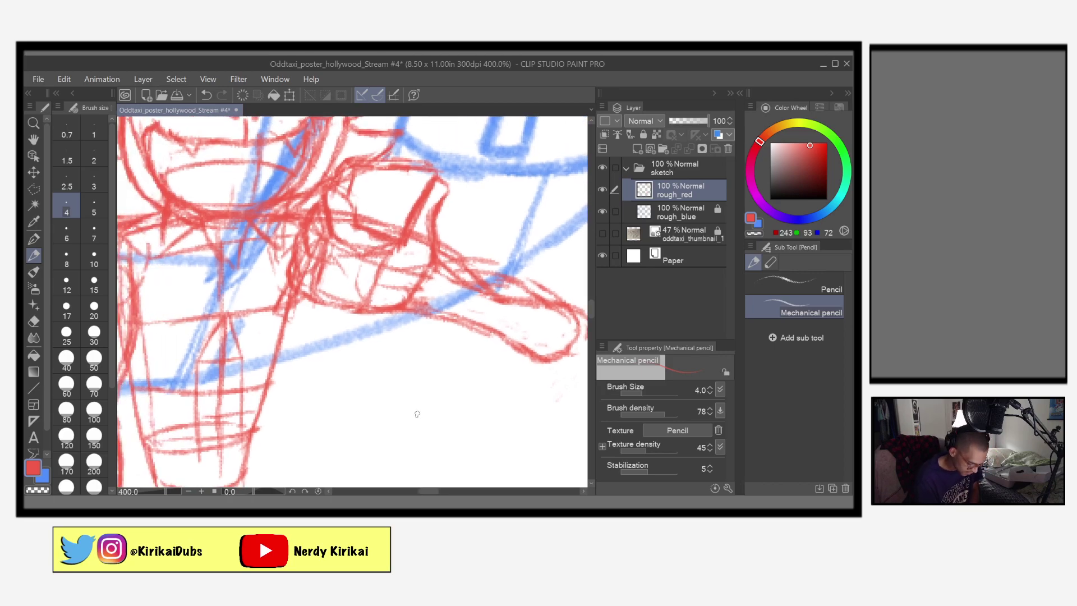
Erase the construction lines inside the raised hand with the Hard eraser at sizes 5 and 8, saving the file along the way
{"action": "key", "text": "e"}
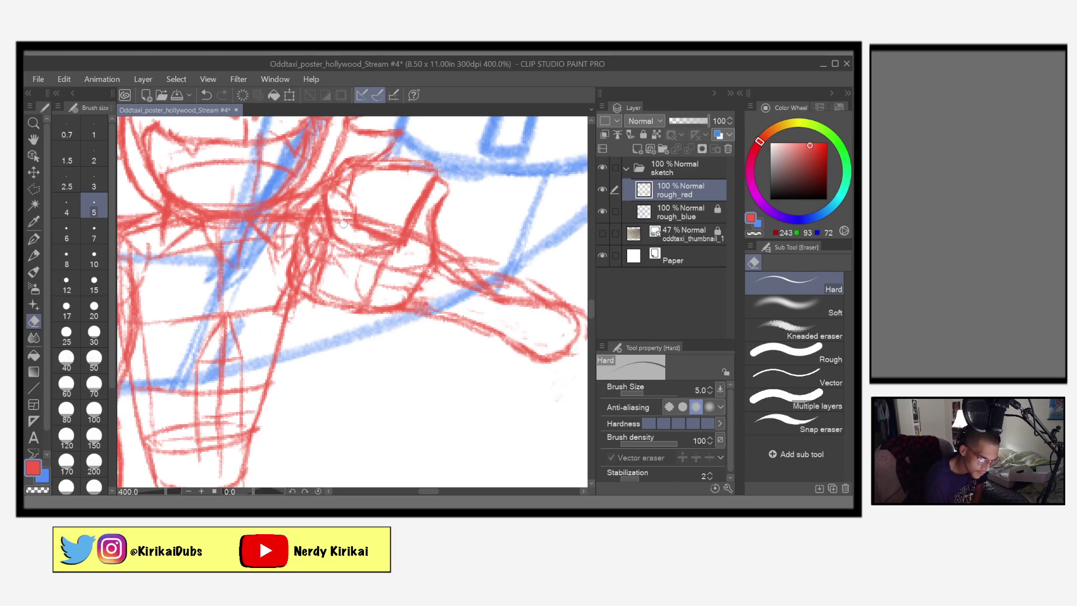
{"action": "mouse_move", "coordinate": [339, 222]}
{"action": "left_mouse_down"}
{"action": "mouse_move", "coordinate": [348, 215]}
{"action": "mouse_move", "coordinate": [318, 248]}
{"action": "mouse_move", "coordinate": [321, 222]}
{"action": "mouse_move", "coordinate": [314, 249]}
{"action": "mouse_move", "coordinate": [319, 218]}
{"action": "mouse_move", "coordinate": [301, 258]}
{"action": "mouse_move", "coordinate": [301, 247]}
{"action": "mouse_move", "coordinate": [308, 275]}
{"action": "mouse_move", "coordinate": [301, 245]}
{"action": "mouse_move", "coordinate": [298, 281]}
{"action": "mouse_move", "coordinate": [325, 291]}
{"action": "mouse_move", "coordinate": [325, 279]}
{"action": "left_mouse_up"}
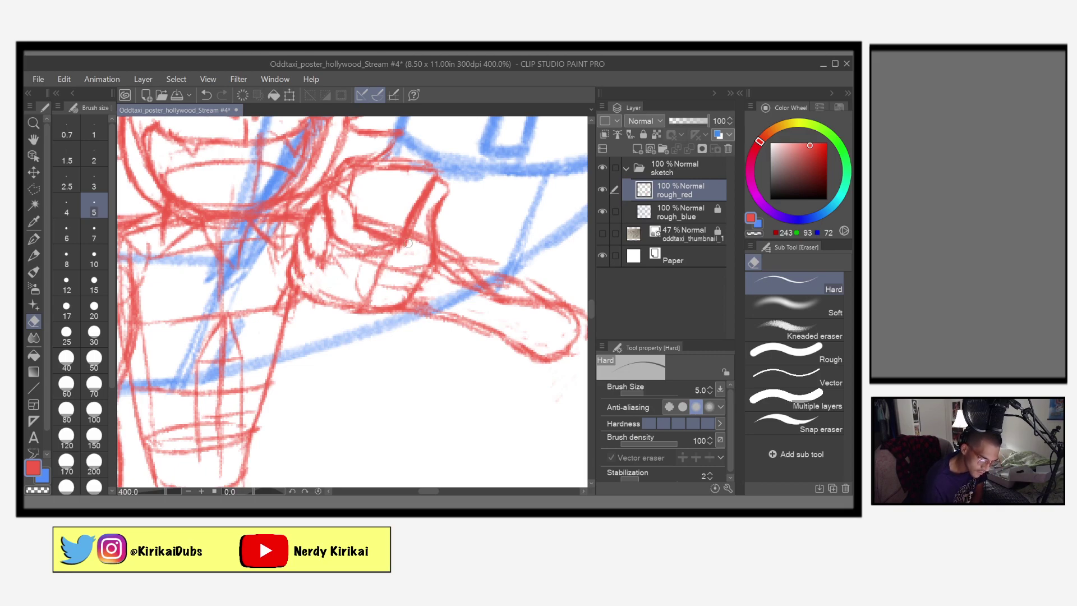
{"action": "left_click", "coordinate": [68, 262]}
{"action": "key", "text": "ctrl+s"}
{"action": "mouse_move", "coordinate": [421, 234]}
{"action": "left_mouse_down"}
{"action": "mouse_move", "coordinate": [393, 268]}
{"action": "mouse_move", "coordinate": [408, 286]}
{"action": "mouse_move", "coordinate": [399, 295]}
{"action": "mouse_move", "coordinate": [371, 297]}
{"action": "mouse_move", "coordinate": [385, 260]}
{"action": "mouse_move", "coordinate": [373, 247]}
{"action": "mouse_move", "coordinate": [393, 254]}
{"action": "mouse_move", "coordinate": [351, 264]}
{"action": "mouse_move", "coordinate": [325, 246]}
{"action": "mouse_move", "coordinate": [352, 261]}
{"action": "mouse_move", "coordinate": [344, 269]}
{"action": "mouse_move", "coordinate": [353, 283]}
{"action": "mouse_move", "coordinate": [360, 272]}
{"action": "mouse_move", "coordinate": [366, 299]}
{"action": "mouse_move", "coordinate": [311, 280]}
{"action": "mouse_move", "coordinate": [317, 289]}
{"action": "mouse_move", "coordinate": [354, 300]}
{"action": "mouse_move", "coordinate": [346, 272]}
{"action": "mouse_move", "coordinate": [311, 274]}
{"action": "mouse_move", "coordinate": [322, 277]}
{"action": "mouse_move", "coordinate": [317, 268]}
{"action": "mouse_move", "coordinate": [355, 278]}
{"action": "left_mouse_up"}
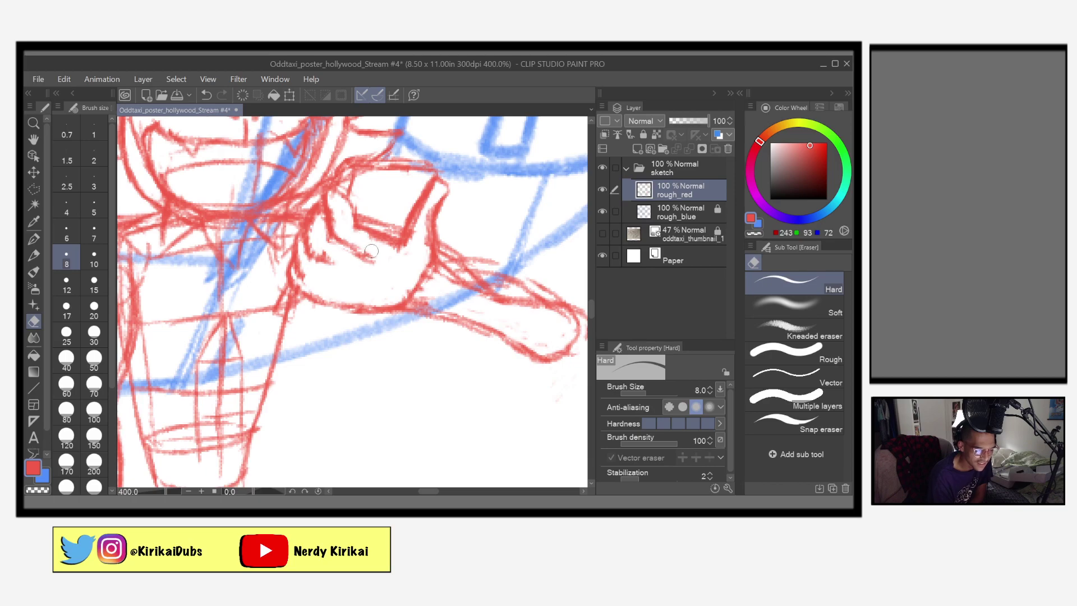
Draw short curved finger lines inside the raised fist with the Mechanical pencil at size 4, and return to the Hard eraser at size 8
{"action": "key", "text": "p"}
{"action": "mouse_move", "coordinate": [322, 257]}
{"action": "left_mouse_down"}
{"action": "mouse_move", "coordinate": [341, 269]}
{"action": "mouse_move", "coordinate": [299, 276]}
{"action": "mouse_move", "coordinate": [335, 289]}
{"action": "left_mouse_up"}
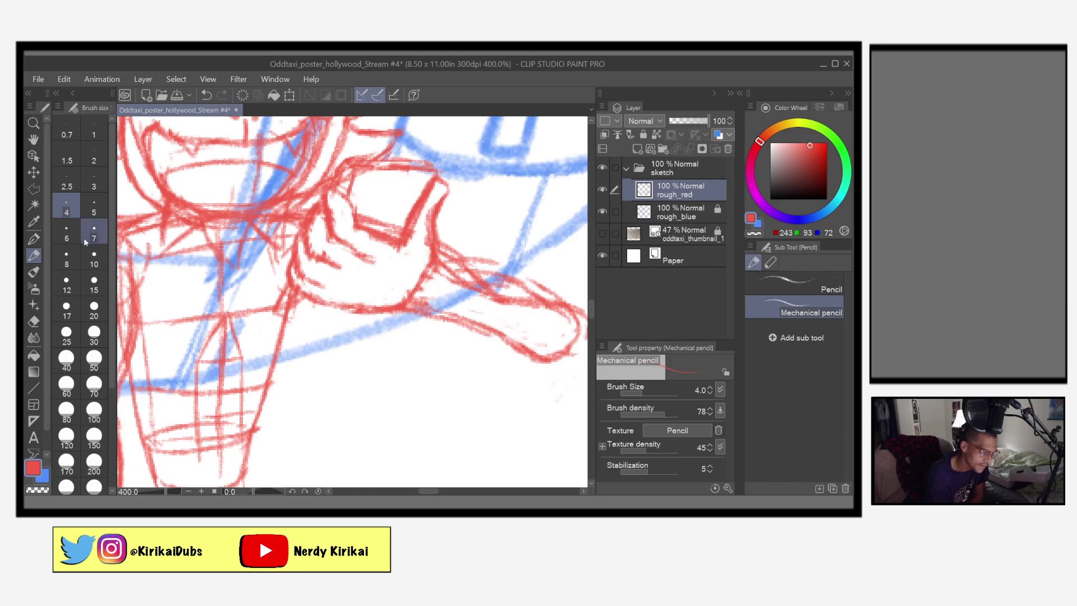
{"action": "left_click", "coordinate": [33, 320]}
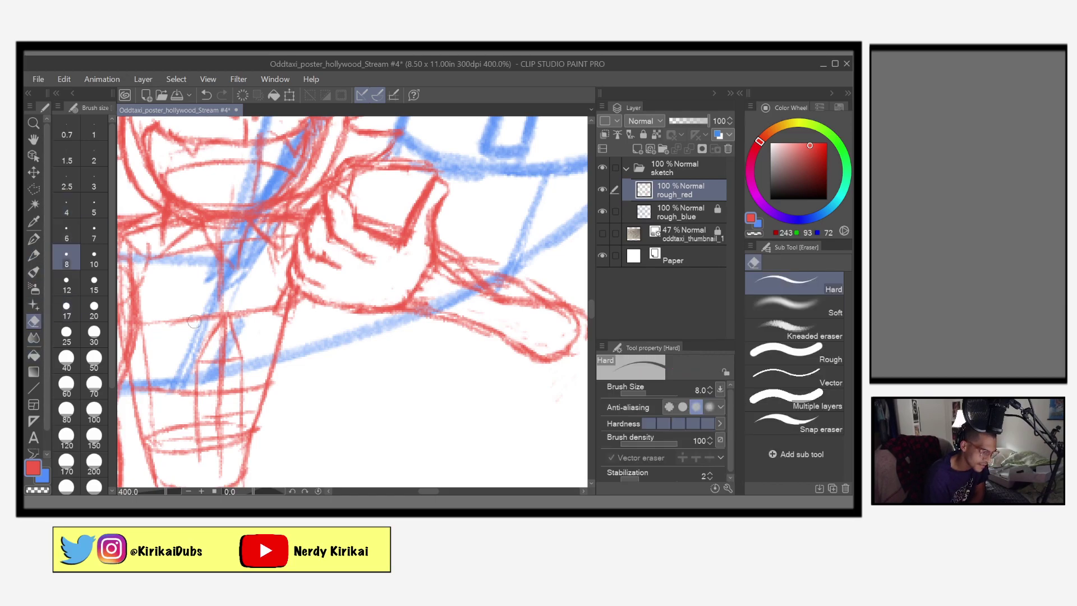
Erase the stray lines inside the raised hand on the rough_red layer and save the file
{"action": "mouse_move", "coordinate": [398, 226]}
{"action": "left_mouse_down"}
{"action": "mouse_move", "coordinate": [362, 215]}
{"action": "mouse_move", "coordinate": [399, 230]}
{"action": "mouse_move", "coordinate": [397, 212]}
{"action": "mouse_move", "coordinate": [370, 219]}
{"action": "mouse_move", "coordinate": [359, 205]}
{"action": "mouse_move", "coordinate": [377, 197]}
{"action": "left_mouse_up"}
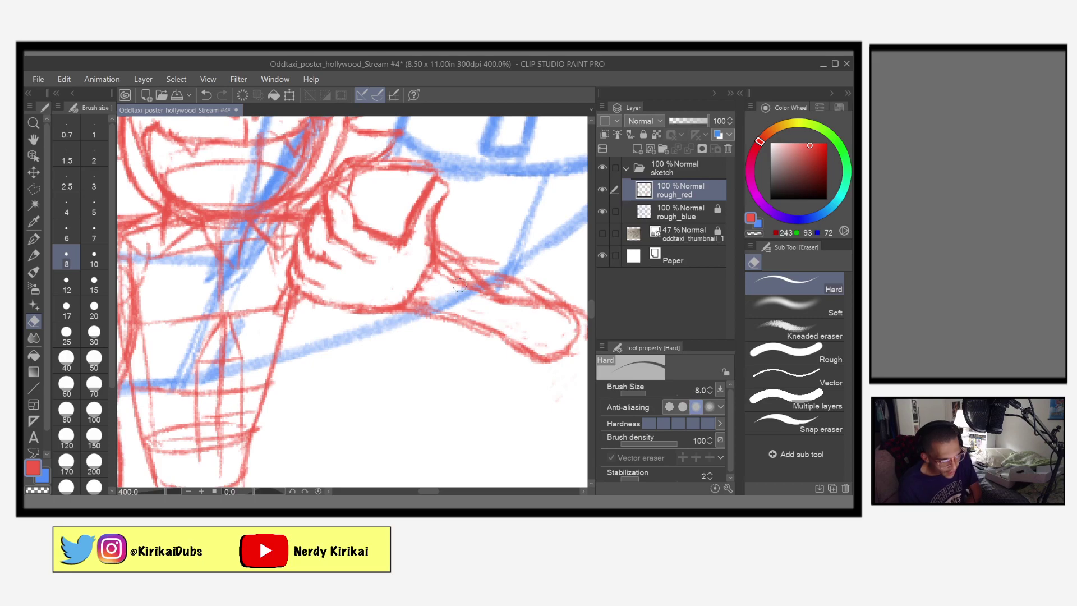
{"action": "scroll", "coordinate": [460, 287], "scroll_direction": "down", "scroll_amount": 3}
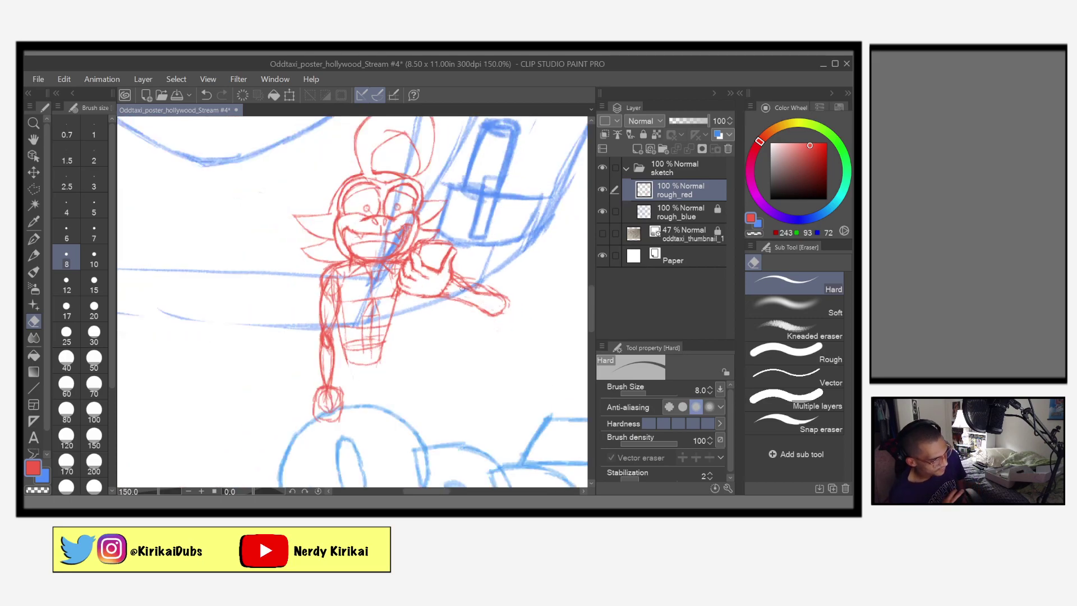
{"action": "key", "text": "ctrl+s"}
Sketch the shirt collar's edge under the left side of the chin with the size 4 Mechanical pencil, undoing the first mark
{"action": "scroll", "coordinate": [463, 291], "scroll_direction": "up", "scroll_amount": 3}
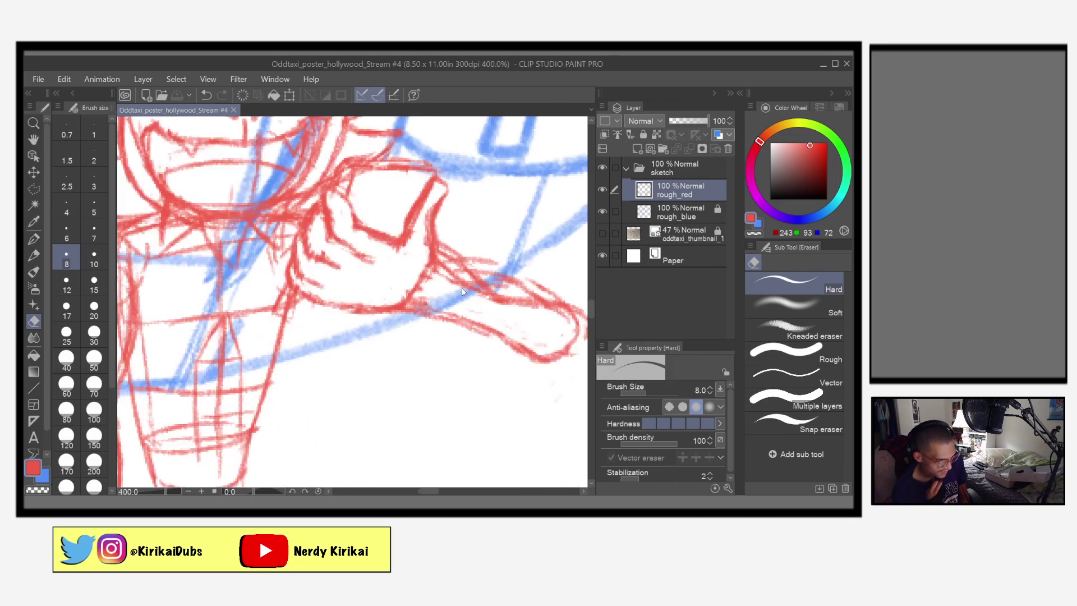
{"action": "left_click_drag", "start_coordinate": [384, 380], "coordinate": [451, 444]}
{"action": "left_click_drag", "start_coordinate": [409, 404], "coordinate": [436, 425]}
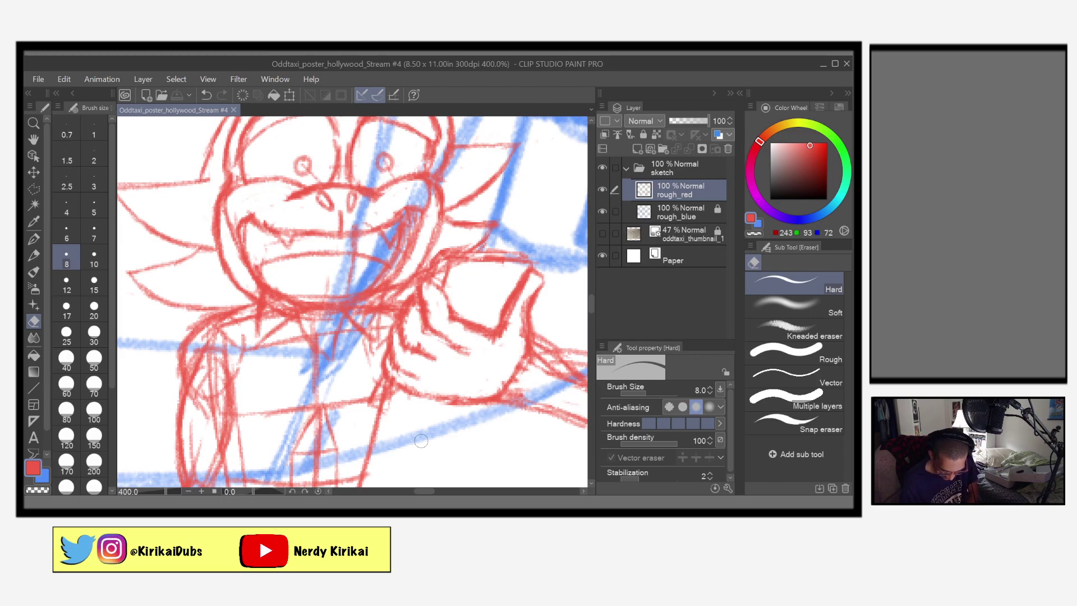
{"action": "scroll", "coordinate": [422, 441], "scroll_direction": "up", "scroll_amount": 3}
{"action": "mouse_move", "coordinate": [387, 368]}
{"action": "left_mouse_down"}
{"action": "mouse_move", "coordinate": [429, 376]}
{"action": "mouse_move", "coordinate": [471, 438]}
{"action": "left_mouse_up"}
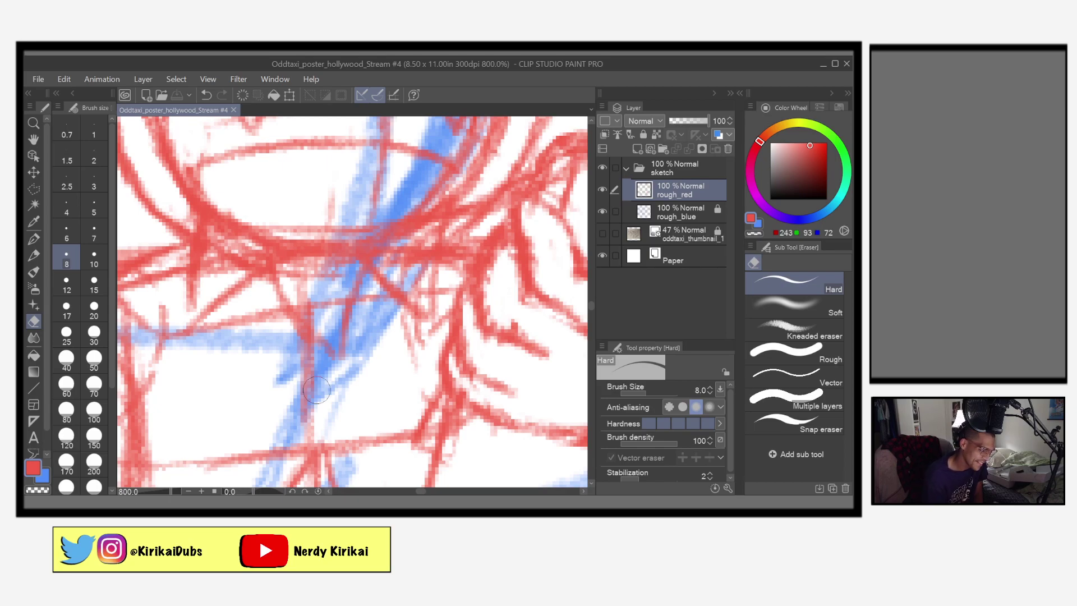
{"action": "left_click", "coordinate": [34, 255]}
{"action": "left_click", "coordinate": [191, 296]}
{"action": "key", "text": "ctrl+z"}
{"action": "left_click_drag", "start_coordinate": [191, 264], "coordinate": [197, 324]}
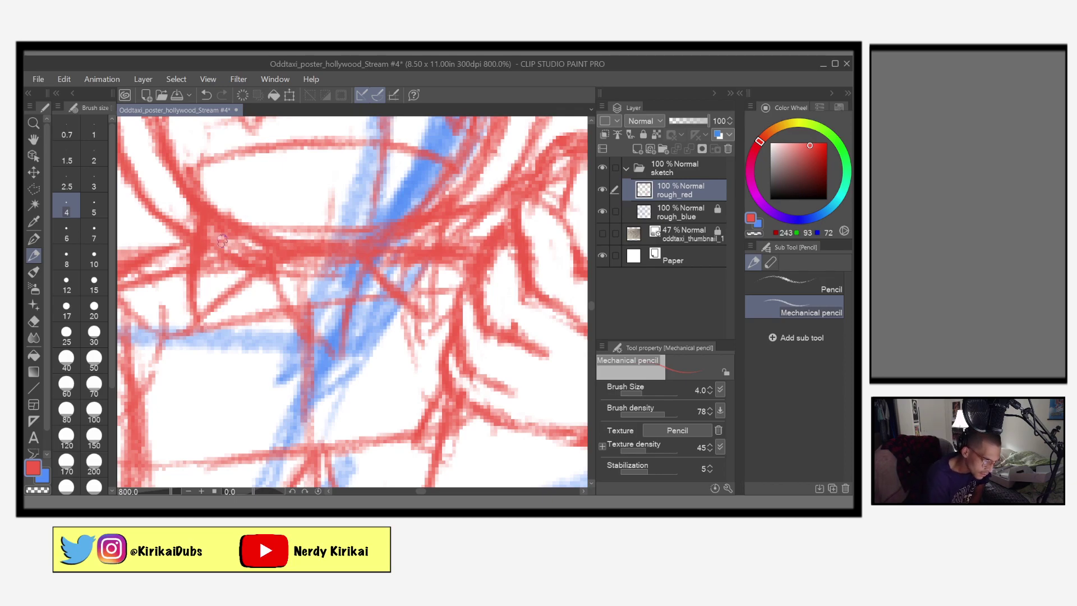
Erase the overlapping lines inside the collar flap with the Hard eraser at size 5 and save the file
{"action": "key", "text": "e"}
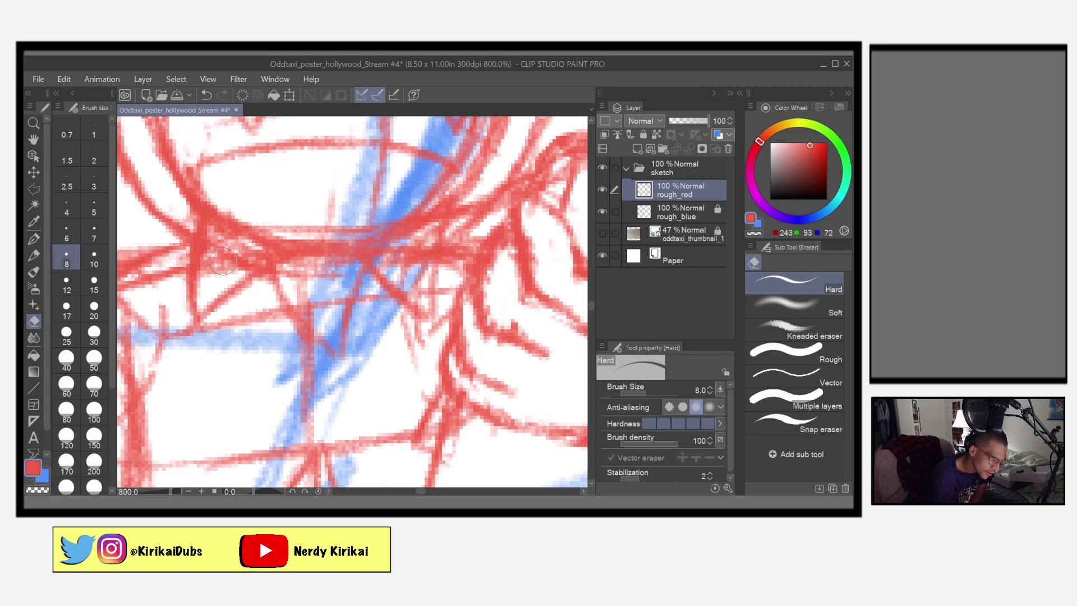
{"action": "left_click", "coordinate": [74, 236]}
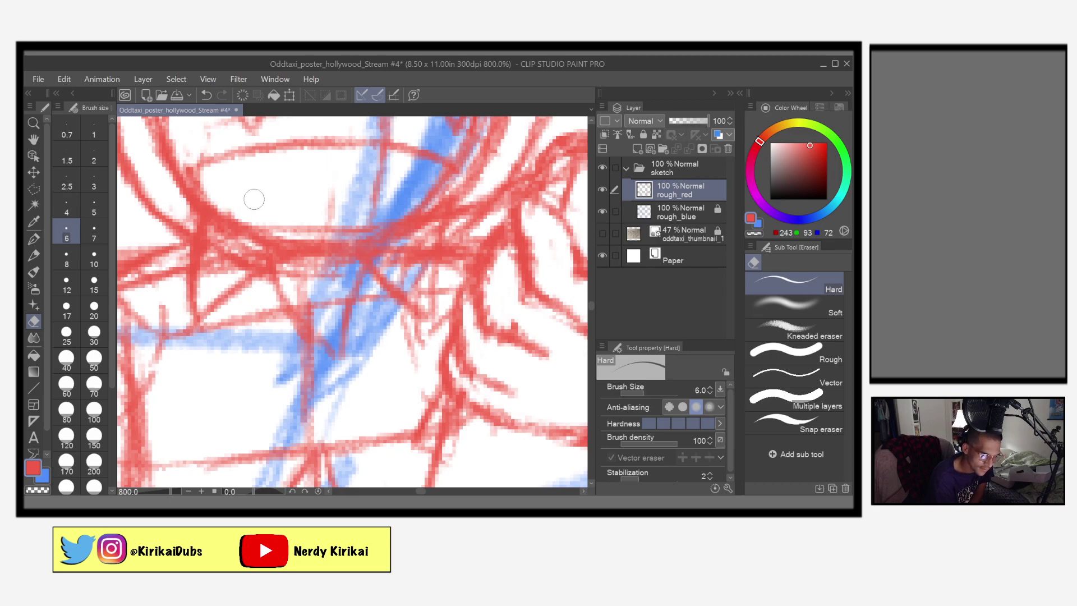
{"action": "left_click", "coordinate": [93, 207]}
{"action": "mouse_move", "coordinate": [219, 244]}
{"action": "left_mouse_down"}
{"action": "mouse_move", "coordinate": [207, 283]}
{"action": "mouse_move", "coordinate": [241, 243]}
{"action": "mouse_move", "coordinate": [217, 233]}
{"action": "mouse_move", "coordinate": [230, 241]}
{"action": "left_mouse_up"}
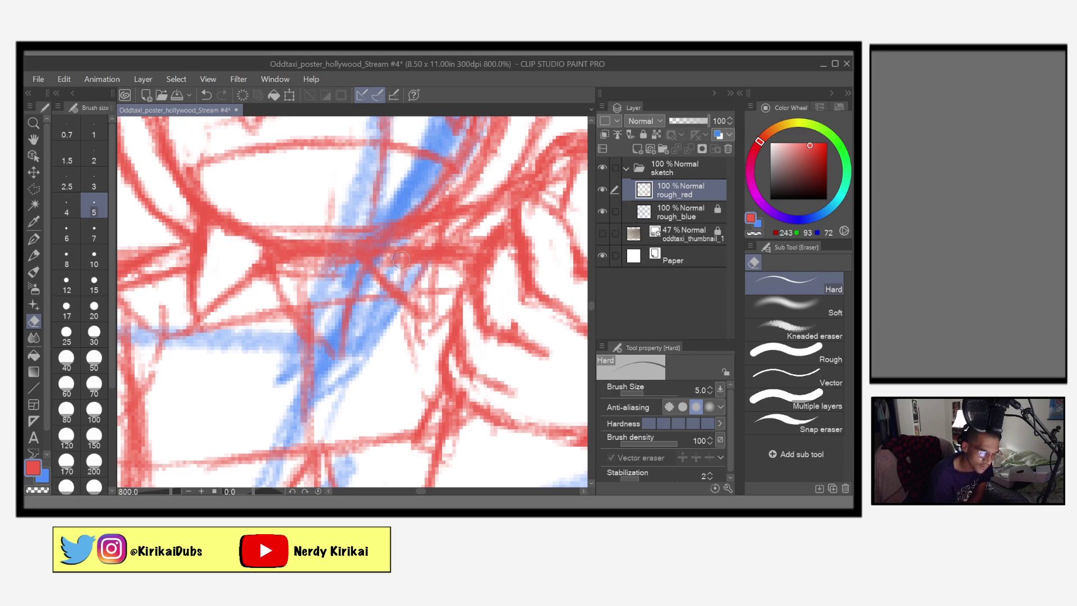
{"action": "mouse_move", "coordinate": [189, 217]}
{"action": "left_mouse_down"}
{"action": "mouse_move", "coordinate": [287, 262]}
{"action": "mouse_move", "coordinate": [303, 237]}
{"action": "mouse_move", "coordinate": [303, 274]}
{"action": "mouse_move", "coordinate": [409, 247]}
{"action": "mouse_move", "coordinate": [418, 263]}
{"action": "mouse_move", "coordinate": [396, 260]}
{"action": "mouse_move", "coordinate": [422, 300]}
{"action": "mouse_move", "coordinate": [423, 241]}
{"action": "mouse_move", "coordinate": [424, 293]}
{"action": "mouse_move", "coordinate": [347, 268]}
{"action": "mouse_move", "coordinate": [306, 280]}
{"action": "mouse_move", "coordinate": [303, 304]}
{"action": "mouse_move", "coordinate": [319, 318]}
{"action": "mouse_move", "coordinate": [341, 307]}
{"action": "mouse_move", "coordinate": [286, 268]}
{"action": "mouse_move", "coordinate": [464, 463]}
{"action": "mouse_move", "coordinate": [480, 464]}
{"action": "left_mouse_up"}
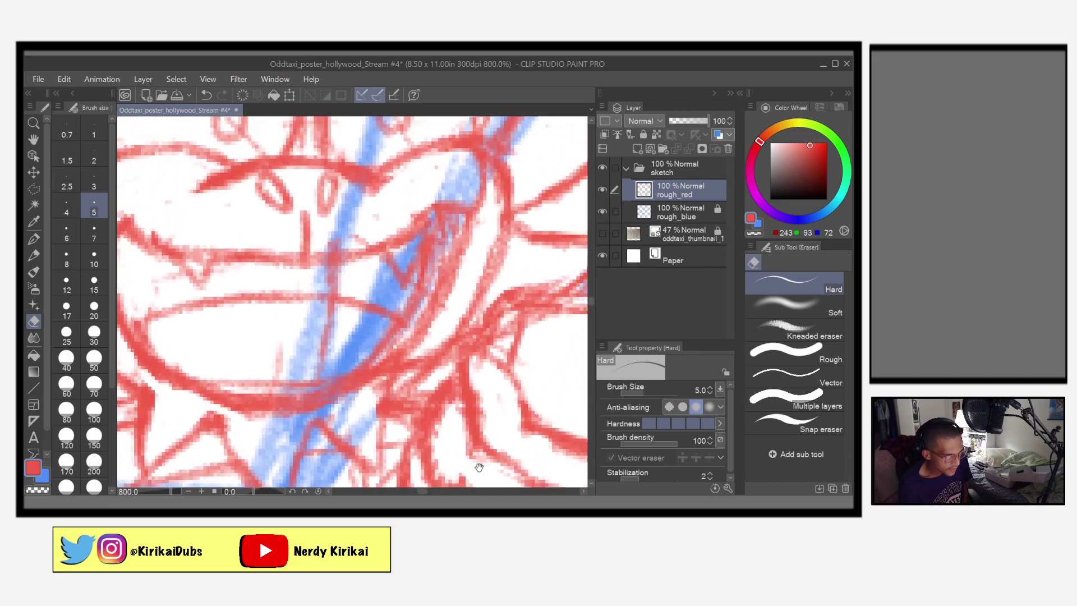
{"action": "key", "text": "ctrl+s"}
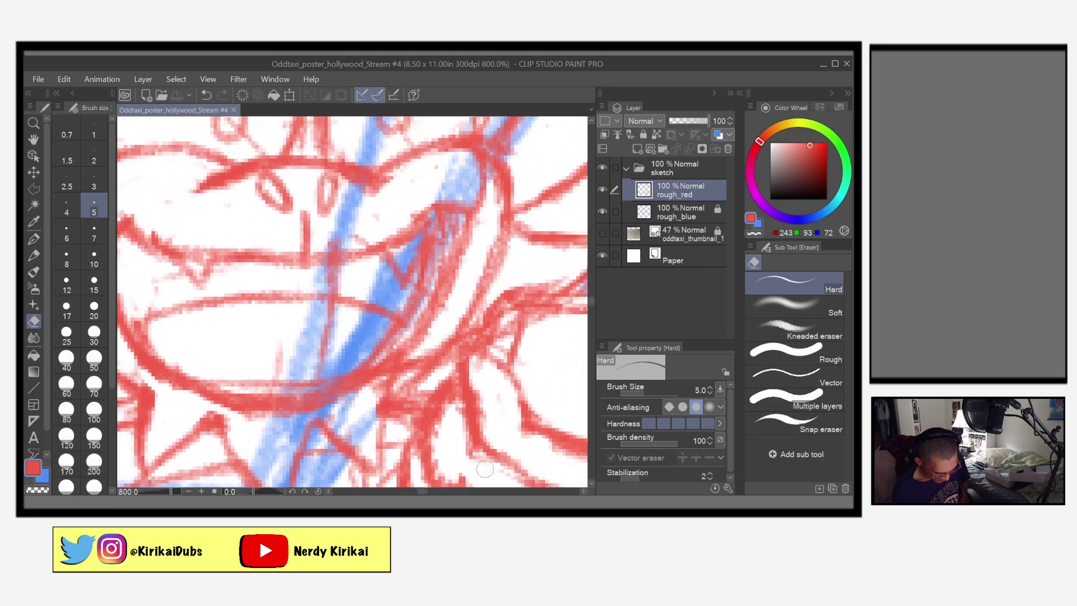
Reinforce the outline along the face's left cheek and brow with the Mechanical pencil
{"action": "key", "text": "ctrl+minus"}
{"action": "key", "text": "ctrl+minus"}
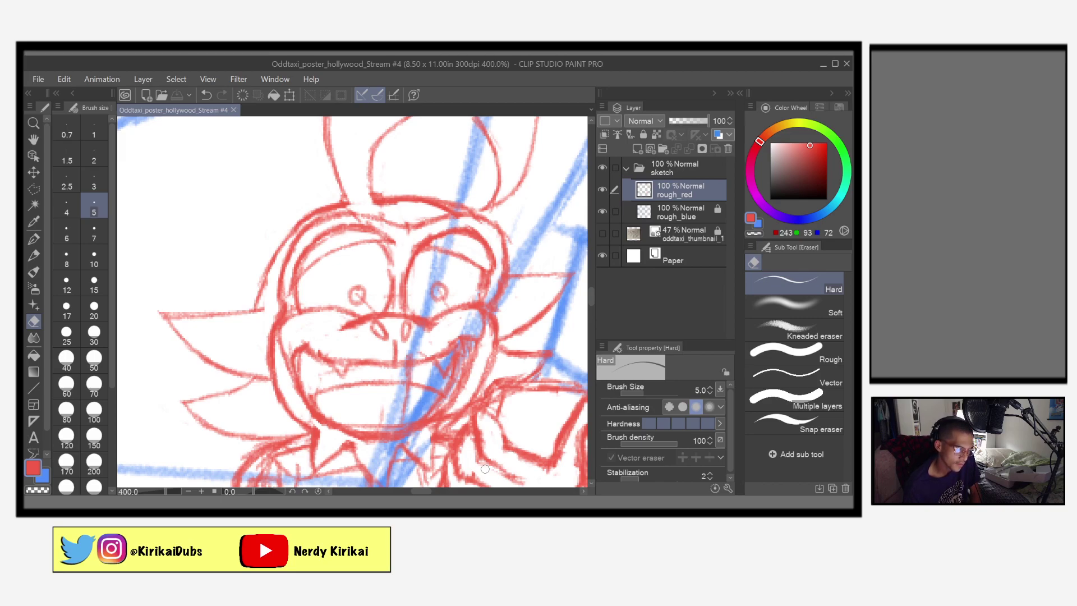
{"action": "key", "text": "p"}
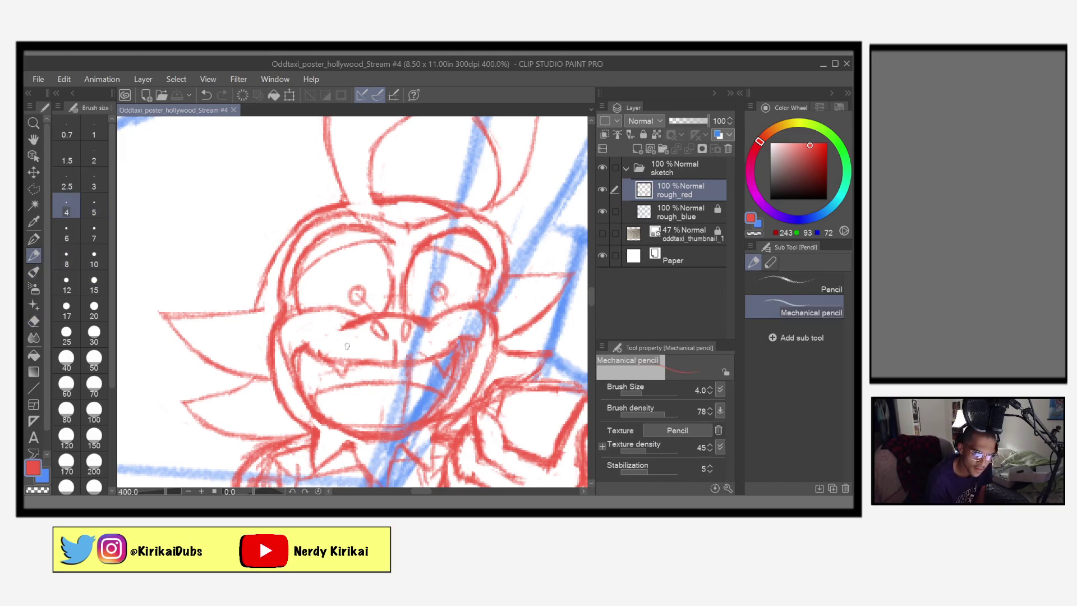
{"action": "mouse_move", "coordinate": [291, 354]}
{"action": "left_mouse_down"}
{"action": "mouse_move", "coordinate": [284, 337]}
{"action": "mouse_move", "coordinate": [308, 314]}
{"action": "left_mouse_up"}
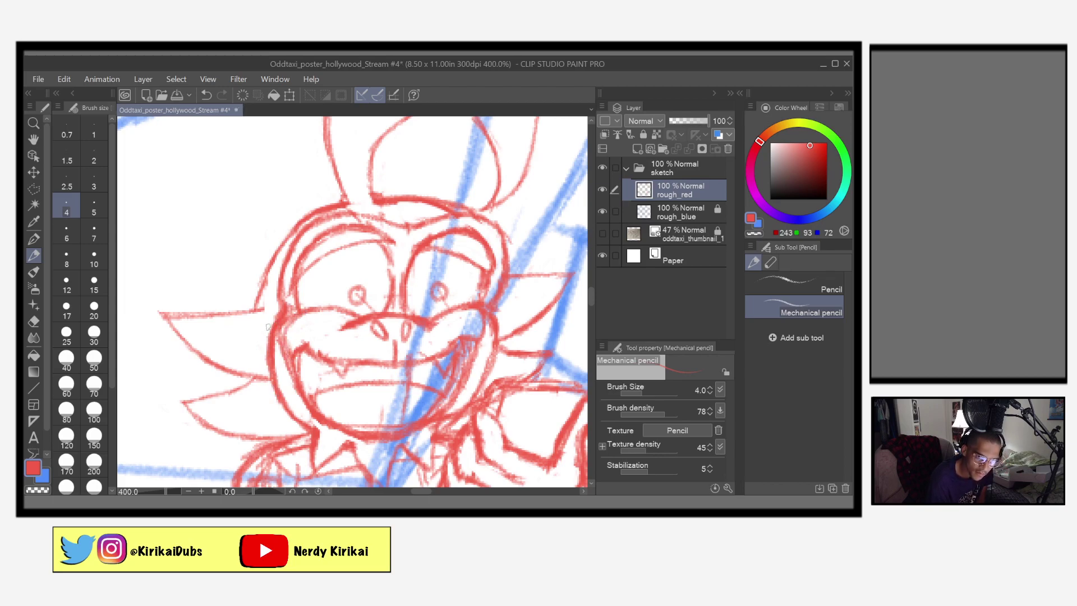
{"action": "mouse_move", "coordinate": [303, 227]}
{"action": "left_mouse_down"}
{"action": "mouse_move", "coordinate": [273, 280]}
{"action": "mouse_move", "coordinate": [277, 261]}
{"action": "mouse_move", "coordinate": [272, 324]}
{"action": "left_mouse_up"}
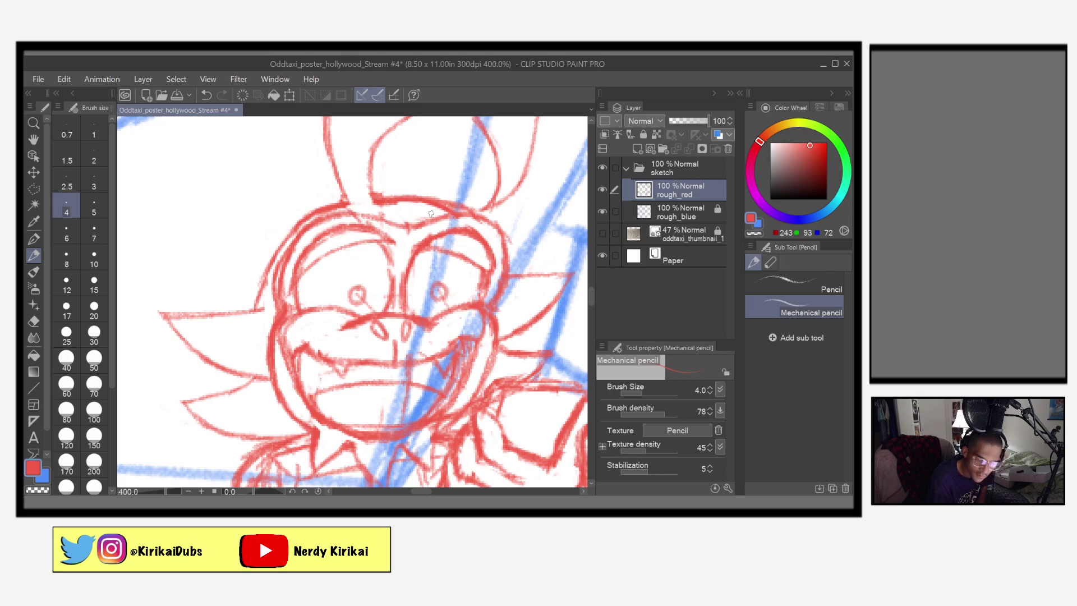
{"action": "mouse_move", "coordinate": [416, 224]}
{"action": "left_mouse_down"}
{"action": "mouse_move", "coordinate": [321, 214]}
{"action": "mouse_move", "coordinate": [284, 247]}
{"action": "mouse_move", "coordinate": [275, 305]}
{"action": "left_mouse_up"}
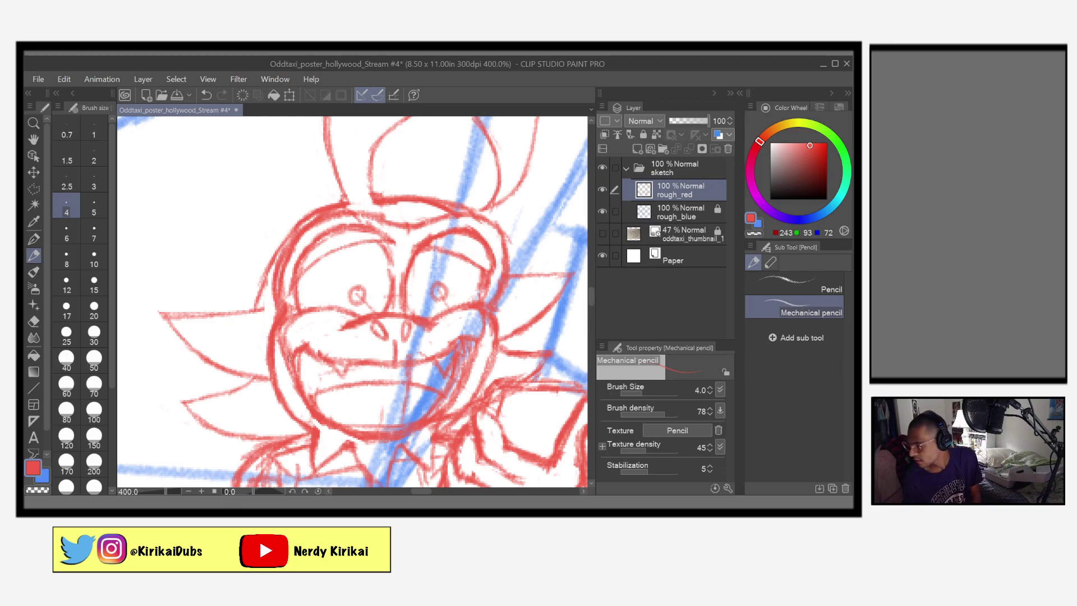
Erase the doubled lines along the left brow and temple outline with the Hard eraser at size 4
{"action": "key", "text": "e"}
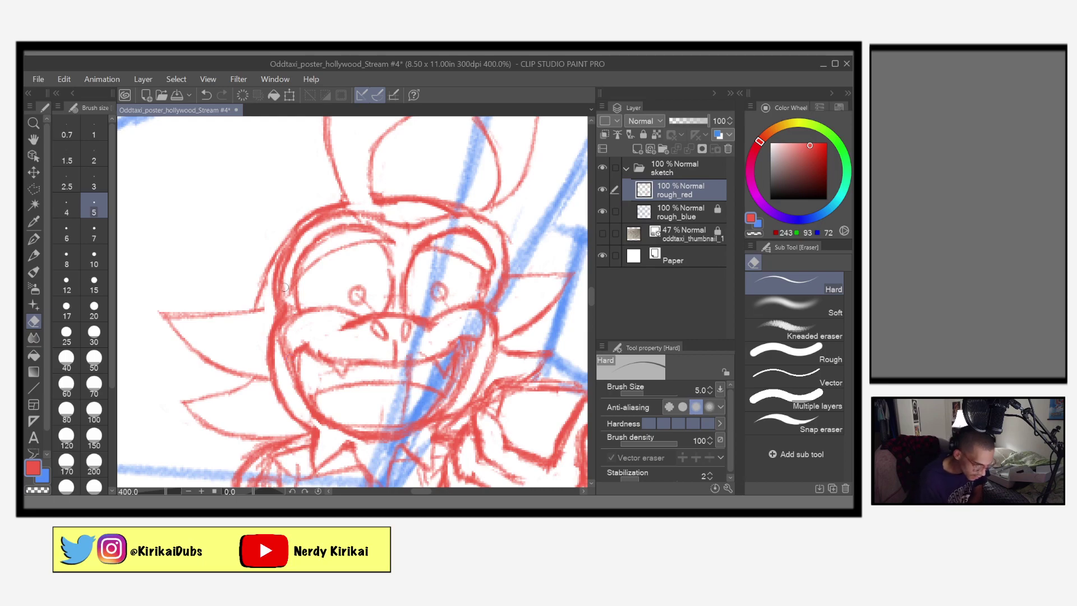
{"action": "key", "text": "bracketleft"}
{"action": "mouse_move", "coordinate": [288, 289]}
{"action": "left_mouse_down"}
{"action": "mouse_move", "coordinate": [291, 253]}
{"action": "mouse_move", "coordinate": [277, 333]}
{"action": "mouse_move", "coordinate": [285, 356]}
{"action": "mouse_move", "coordinate": [290, 264]}
{"action": "mouse_move", "coordinate": [329, 218]}
{"action": "left_mouse_up"}
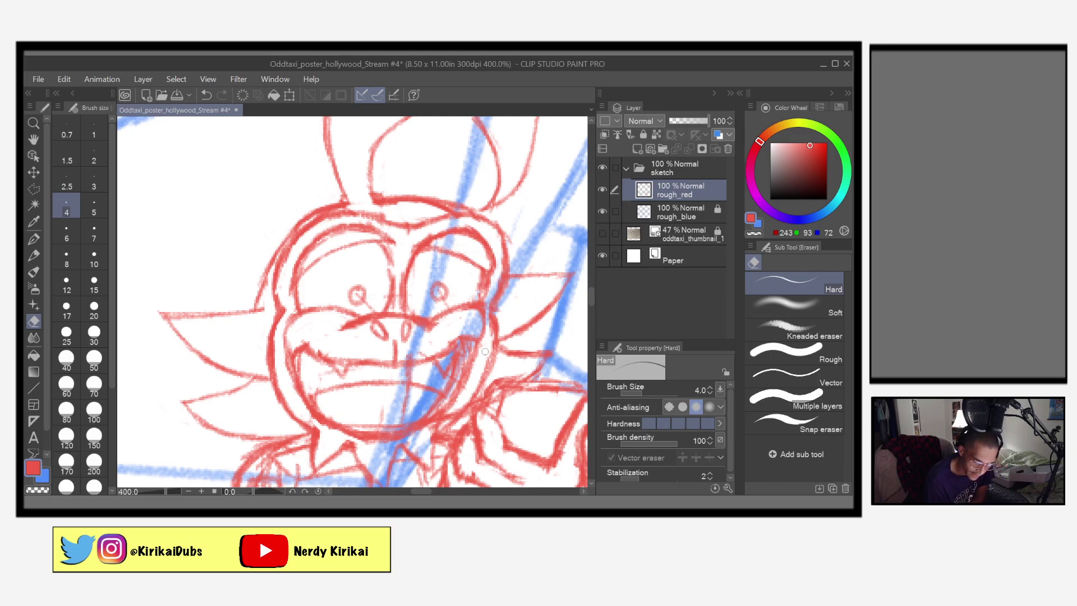
Redraw the outer head contour from the crown to the left cheek tuft, erase the leftover lines there, and save the file
{"action": "key", "text": "p"}
{"action": "mouse_move", "coordinate": [355, 200]}
{"action": "left_mouse_down"}
{"action": "mouse_move", "coordinate": [283, 226]}
{"action": "mouse_move", "coordinate": [294, 216]}
{"action": "mouse_move", "coordinate": [250, 313]}
{"action": "left_mouse_up"}
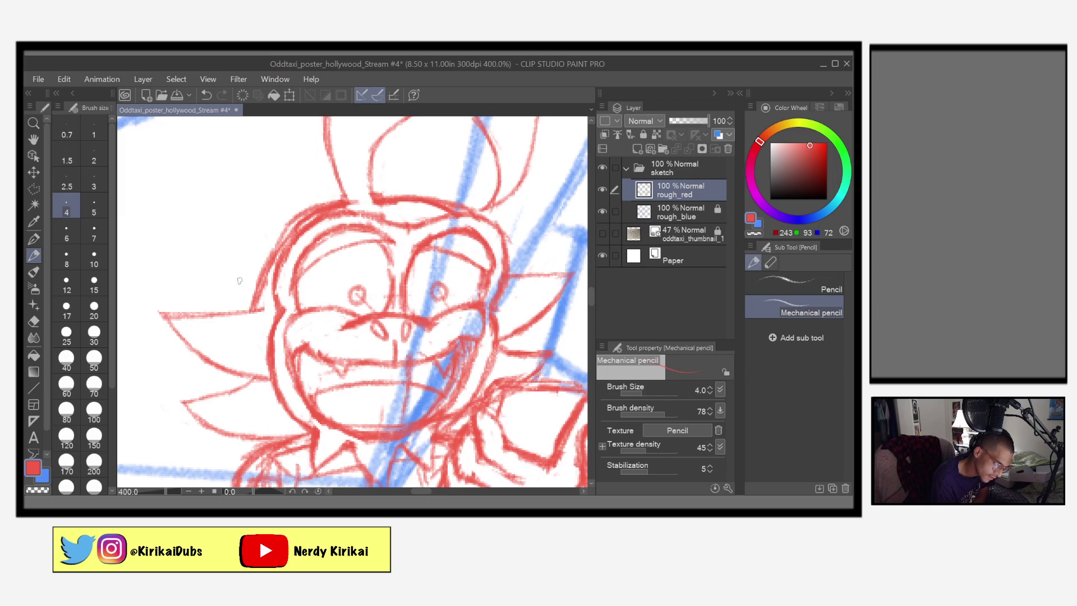
{"action": "left_click", "coordinate": [33, 321]}
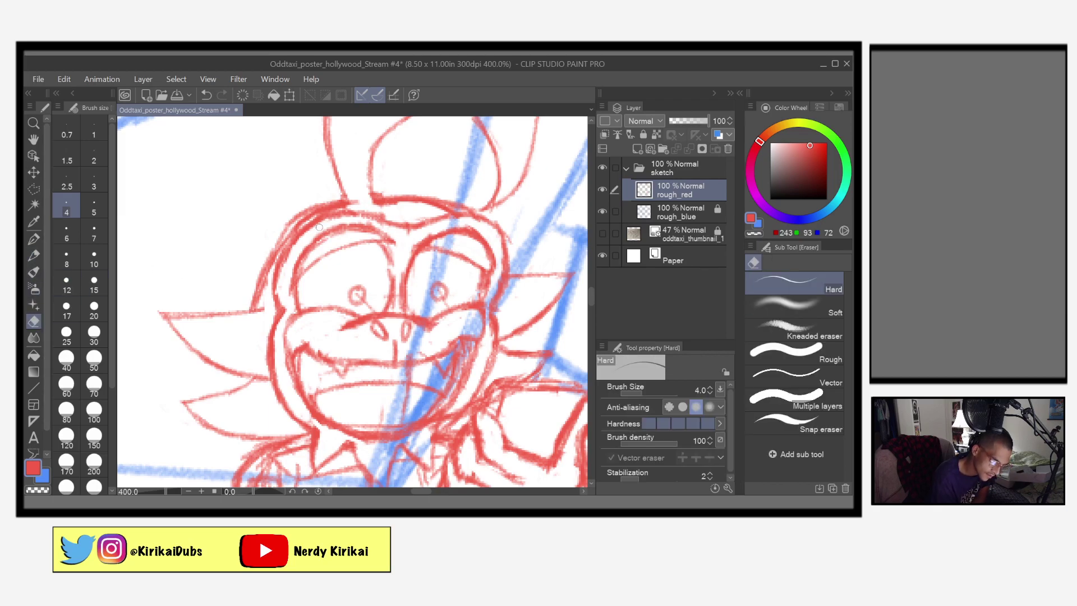
{"action": "mouse_move", "coordinate": [348, 205]}
{"action": "left_mouse_down"}
{"action": "mouse_move", "coordinate": [305, 215]}
{"action": "mouse_move", "coordinate": [265, 280]}
{"action": "mouse_move", "coordinate": [285, 245]}
{"action": "left_mouse_up"}
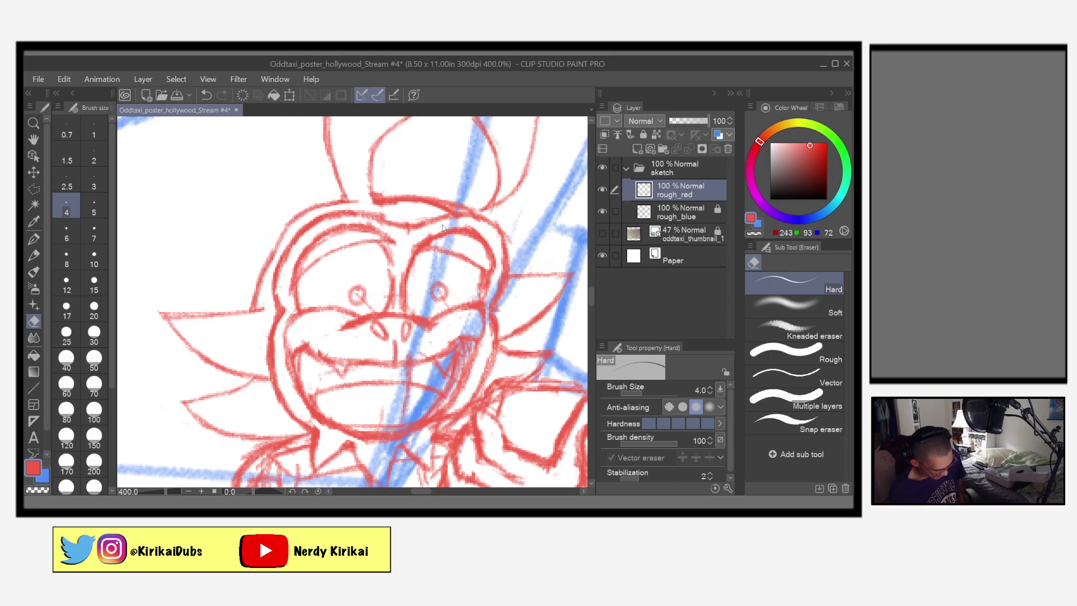
{"action": "key", "text": "ctrl+s"}
Flip the canvas view horizontally, strengthen the face outline from the brow down to the right cheek in pencil, and save the file
{"action": "key", "text": "h"}
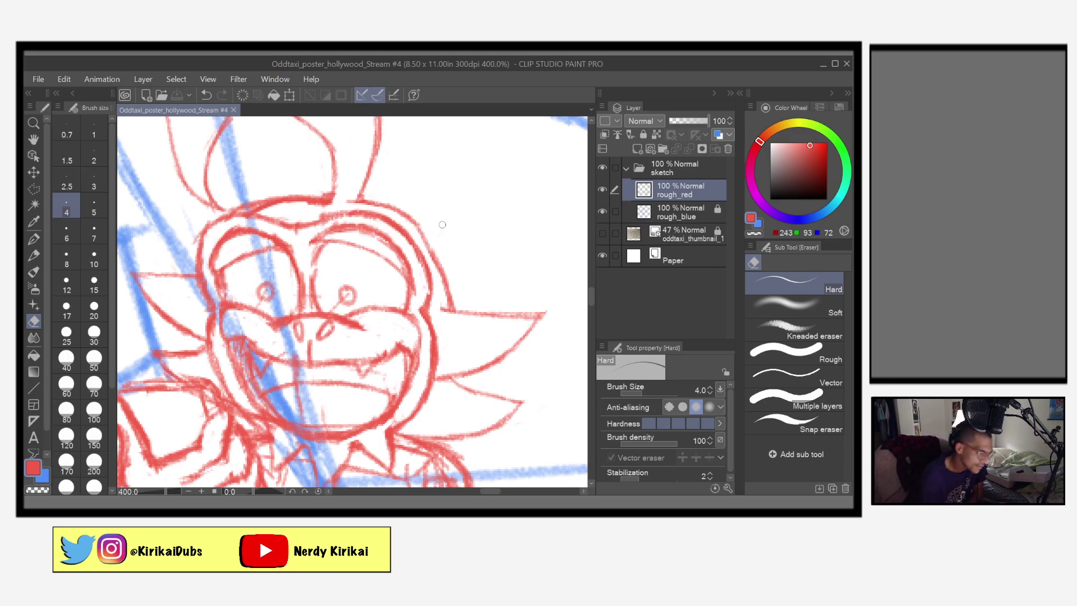
{"action": "left_click", "coordinate": [34, 255]}
{"action": "mouse_move", "coordinate": [305, 225]}
{"action": "left_mouse_down"}
{"action": "mouse_move", "coordinate": [345, 208]}
{"action": "mouse_move", "coordinate": [404, 216]}
{"action": "mouse_move", "coordinate": [418, 224]}
{"action": "mouse_move", "coordinate": [408, 220]}
{"action": "mouse_move", "coordinate": [424, 300]}
{"action": "left_mouse_up"}
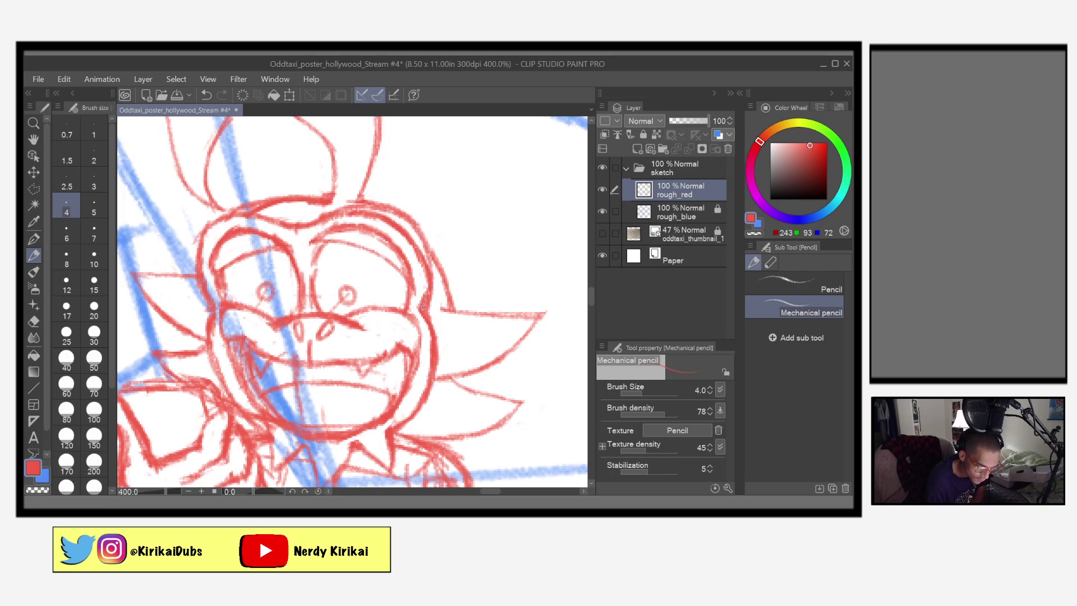
{"action": "mouse_move", "coordinate": [433, 323]}
{"action": "left_mouse_down"}
{"action": "mouse_move", "coordinate": [439, 366]}
{"action": "mouse_move", "coordinate": [419, 405]}
{"action": "left_mouse_up"}
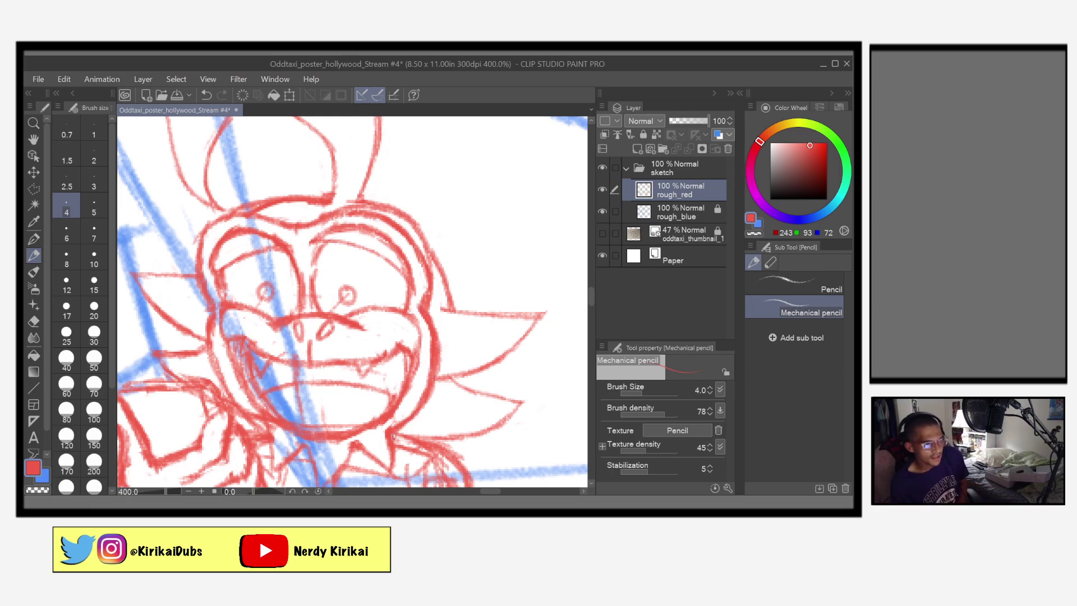
{"action": "key", "text": "e"}
{"action": "key", "text": "ctrl+s"}
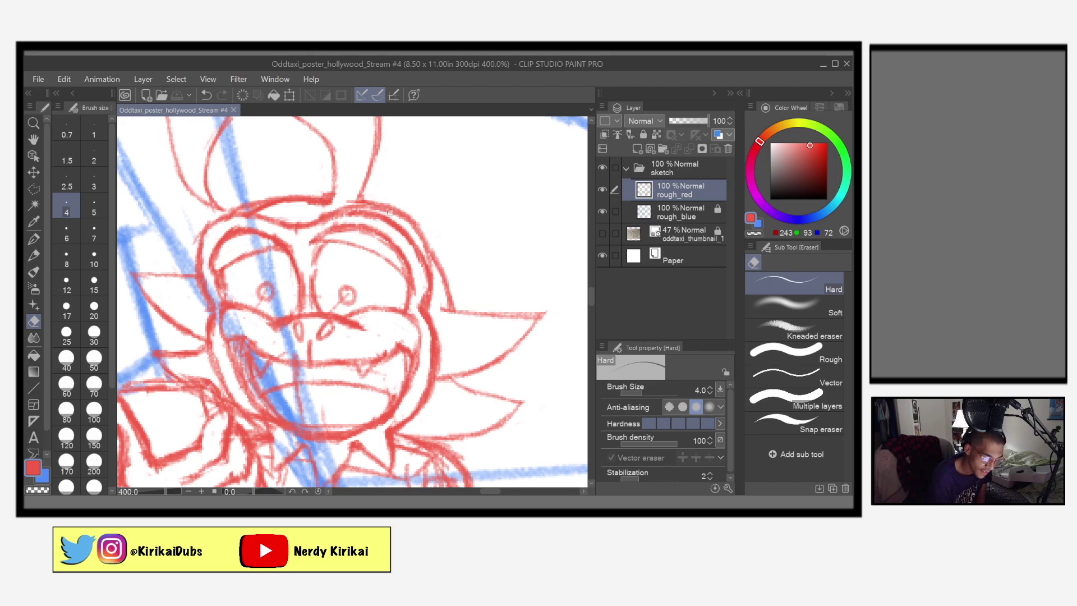
Erase the rough excess lines along the top of the head beneath the hair tuft
{"action": "mouse_move", "coordinate": [387, 211]}
{"action": "left_mouse_down"}
{"action": "mouse_move", "coordinate": [371, 203]}
{"action": "mouse_move", "coordinate": [382, 206]}
{"action": "left_mouse_up"}
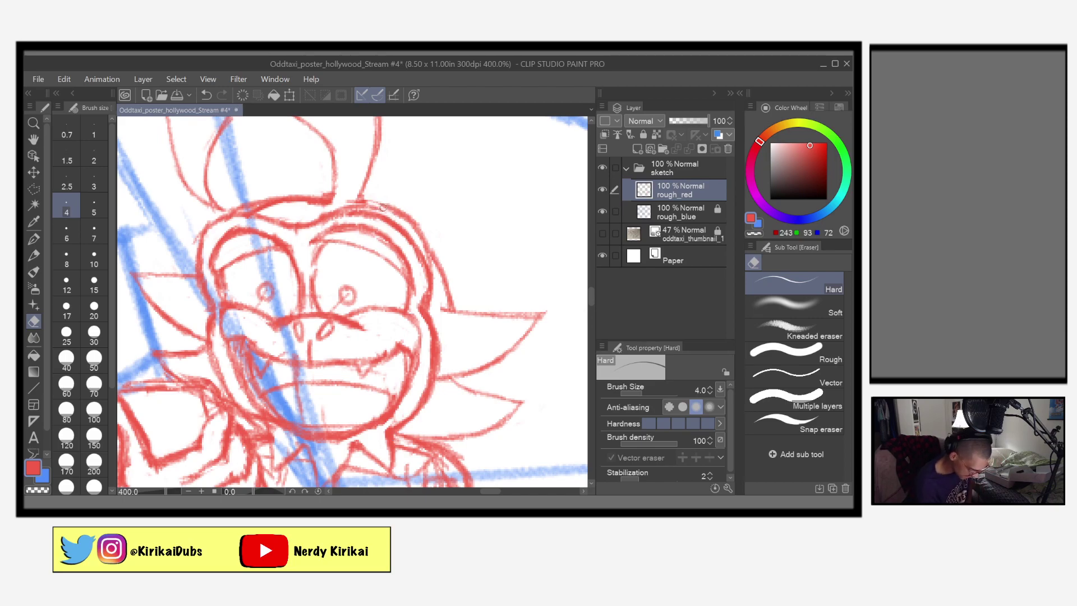
{"action": "key", "text": "ctrl+z"}
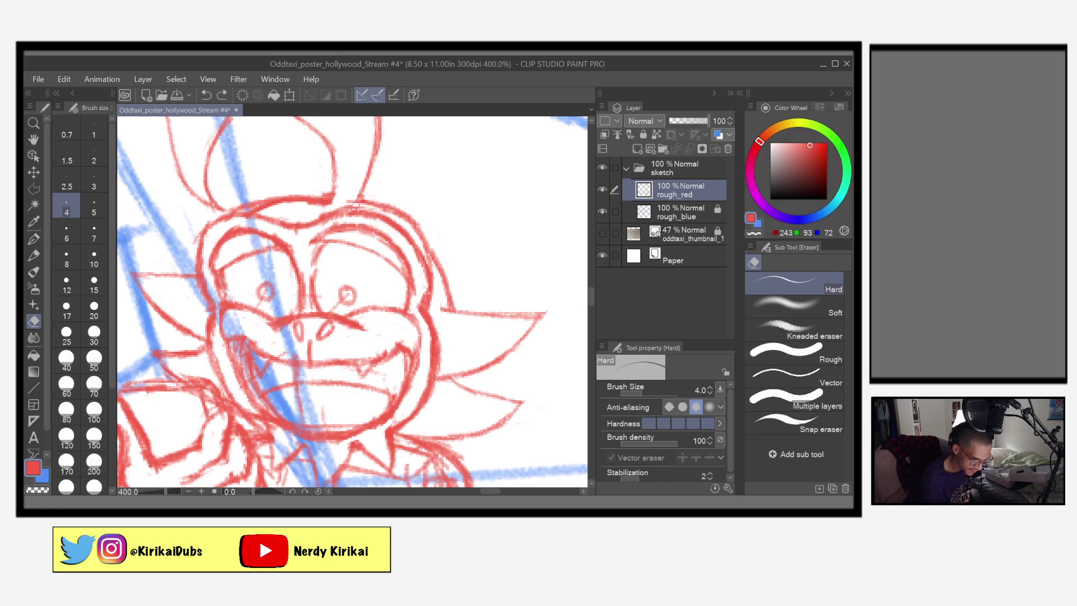
{"action": "left_click_drag", "start_coordinate": [348, 208], "coordinate": [337, 207]}
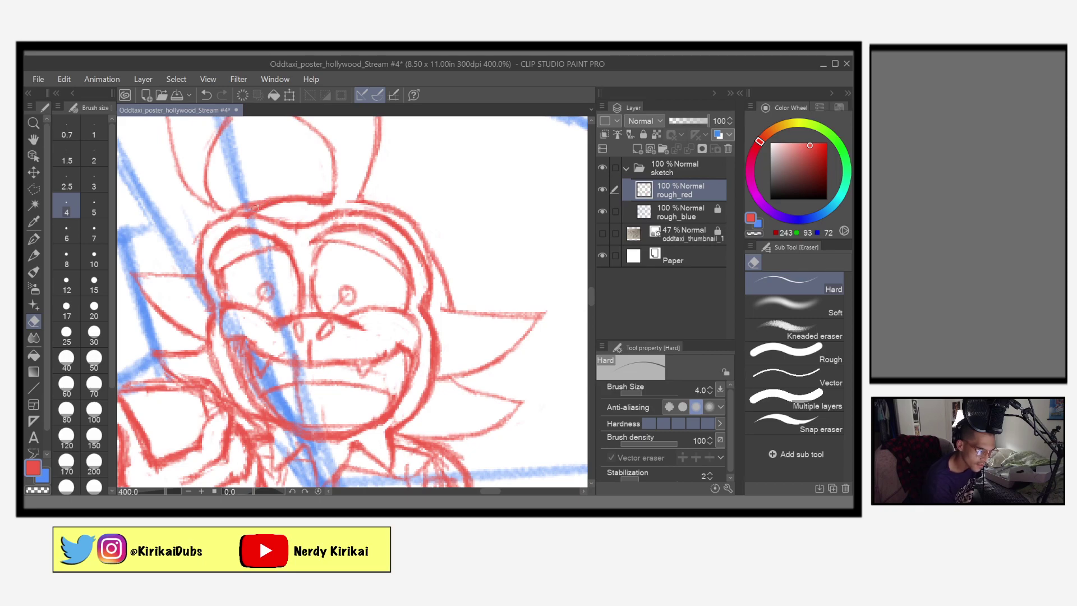
{"action": "left_click_drag", "start_coordinate": [259, 208], "coordinate": [293, 204]}
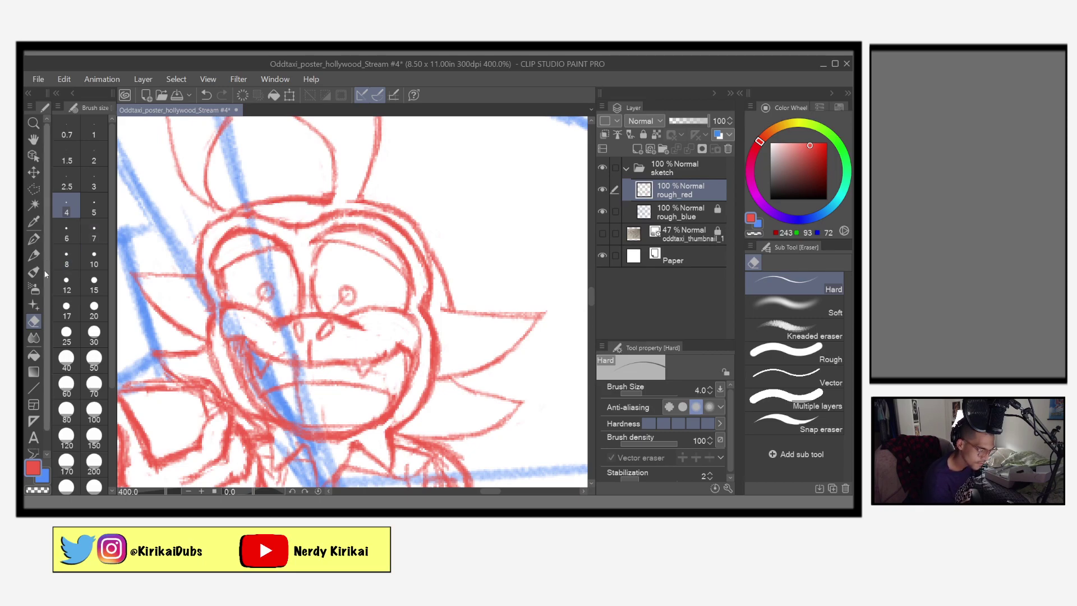
Redraw the outer head contour over the crown and down both sides with the Mechanical pencil
{"action": "key", "text": "p"}
{"action": "left_click_drag", "start_coordinate": [276, 199], "coordinate": [247, 203]}
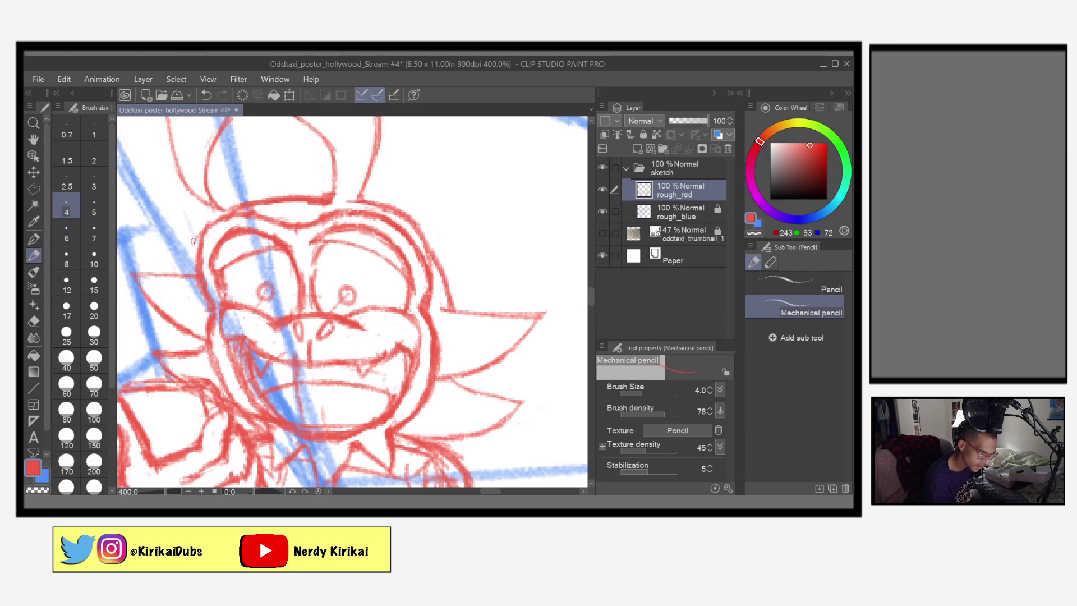
{"action": "mouse_move", "coordinate": [191, 270]}
{"action": "left_mouse_down"}
{"action": "mouse_move", "coordinate": [207, 219]}
{"action": "mouse_move", "coordinate": [190, 254]}
{"action": "mouse_move", "coordinate": [224, 210]}
{"action": "mouse_move", "coordinate": [195, 234]}
{"action": "mouse_move", "coordinate": [257, 200]}
{"action": "mouse_move", "coordinate": [217, 215]}
{"action": "mouse_move", "coordinate": [302, 196]}
{"action": "left_mouse_up"}
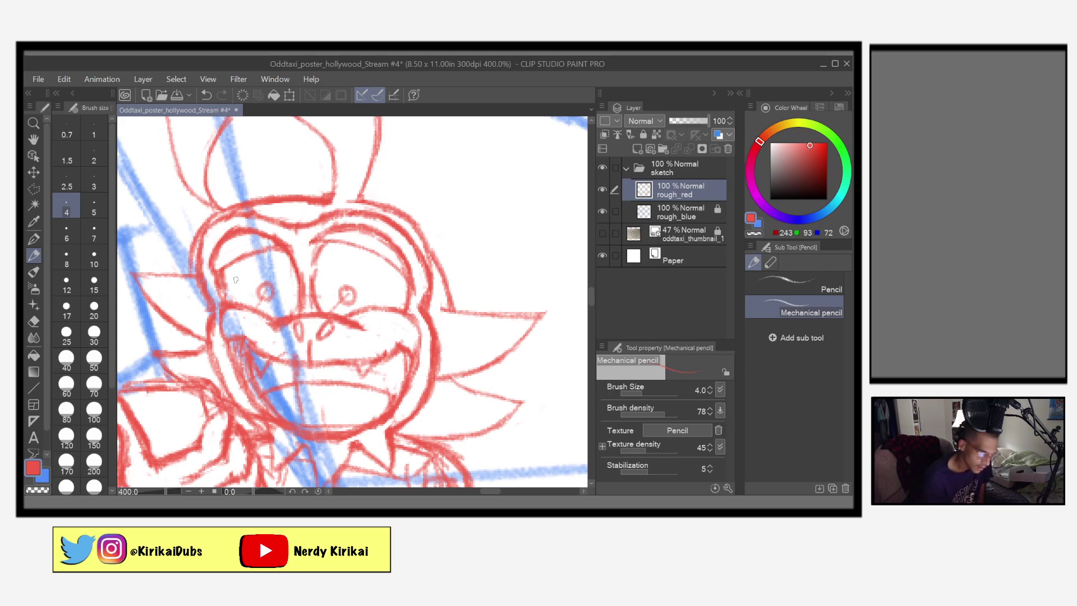
{"action": "mouse_move", "coordinate": [329, 197]}
{"action": "left_mouse_down"}
{"action": "mouse_move", "coordinate": [395, 203]}
{"action": "mouse_move", "coordinate": [421, 217]}
{"action": "mouse_move", "coordinate": [447, 248]}
{"action": "mouse_move", "coordinate": [452, 296]}
{"action": "left_mouse_up"}
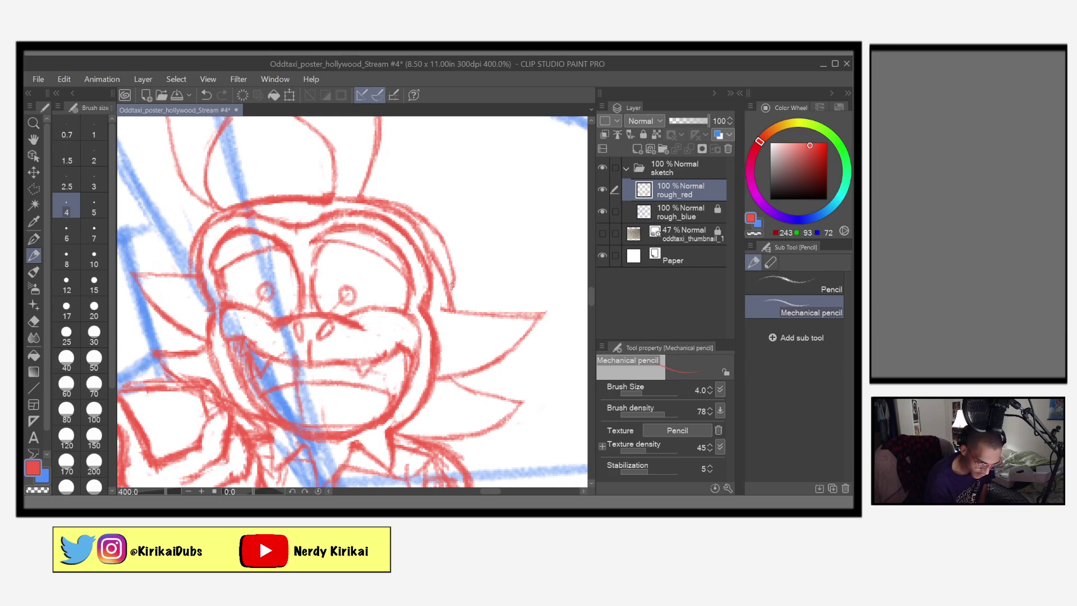
Redraw the upper right cheek fur tuft larger in pencil and erase its old inner lines
{"action": "mouse_move", "coordinate": [448, 286]}
{"action": "left_mouse_down"}
{"action": "mouse_move", "coordinate": [543, 296]}
{"action": "mouse_move", "coordinate": [491, 354]}
{"action": "left_mouse_up"}
{"action": "mouse_move", "coordinate": [441, 372]}
{"action": "left_mouse_down"}
{"action": "mouse_move", "coordinate": [533, 325]}
{"action": "mouse_move", "coordinate": [503, 347]}
{"action": "mouse_move", "coordinate": [534, 311]}
{"action": "left_mouse_up"}
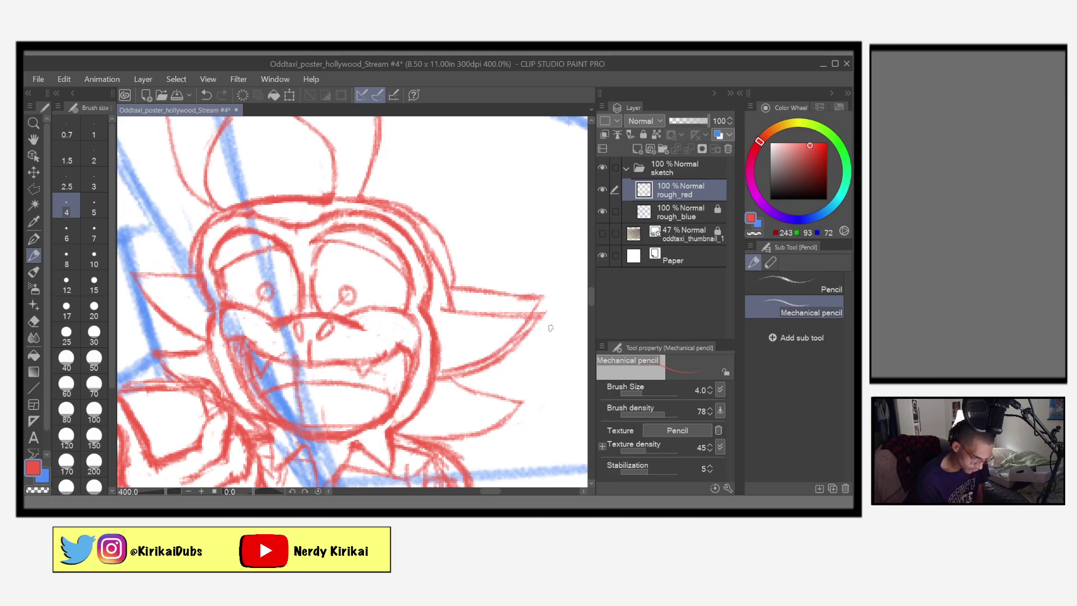
{"action": "key", "text": "e"}
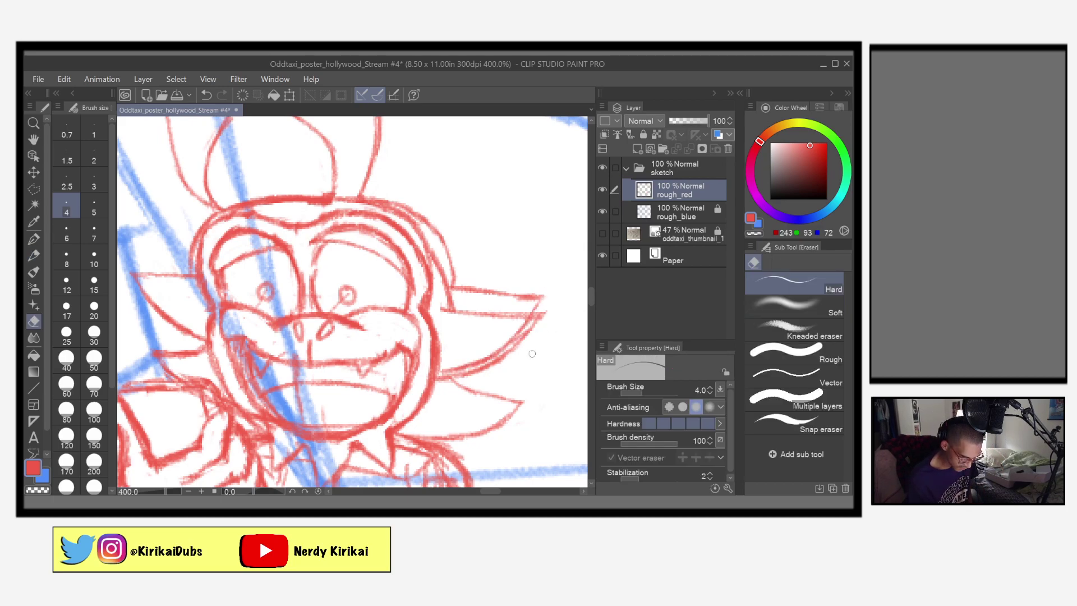
{"action": "mouse_move", "coordinate": [459, 309]}
{"action": "left_mouse_down"}
{"action": "mouse_move", "coordinate": [457, 299]}
{"action": "mouse_move", "coordinate": [460, 316]}
{"action": "mouse_move", "coordinate": [442, 307]}
{"action": "mouse_move", "coordinate": [507, 318]}
{"action": "mouse_move", "coordinate": [527, 308]}
{"action": "mouse_move", "coordinate": [534, 331]}
{"action": "mouse_move", "coordinate": [471, 375]}
{"action": "left_mouse_up"}
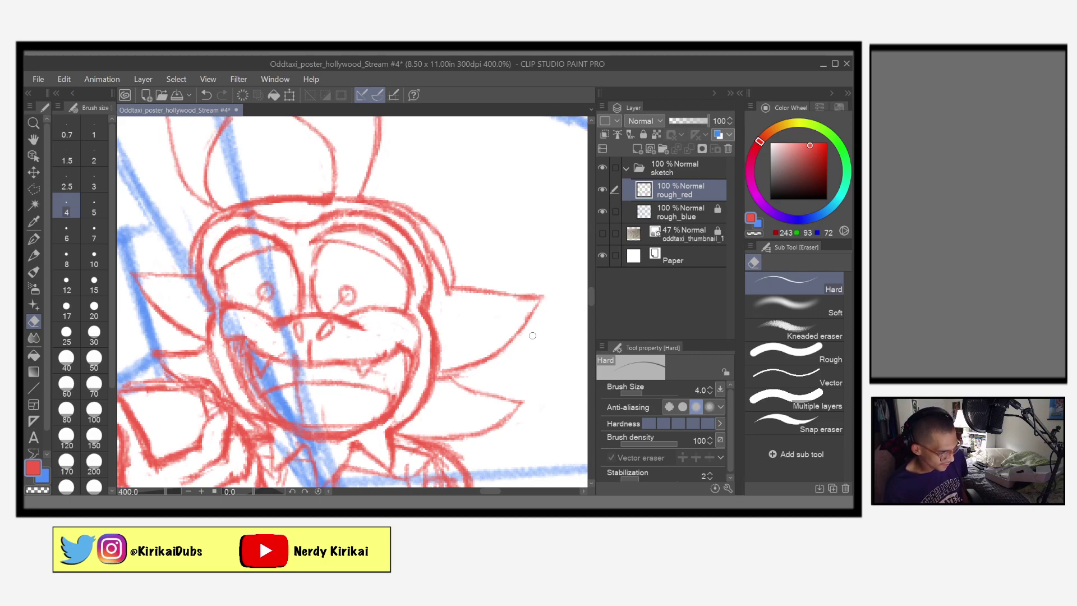
Save the file, erase the stray vertical line inside the mouth below the upper teeth, and save again
{"action": "key", "text": "ctrl+s"}
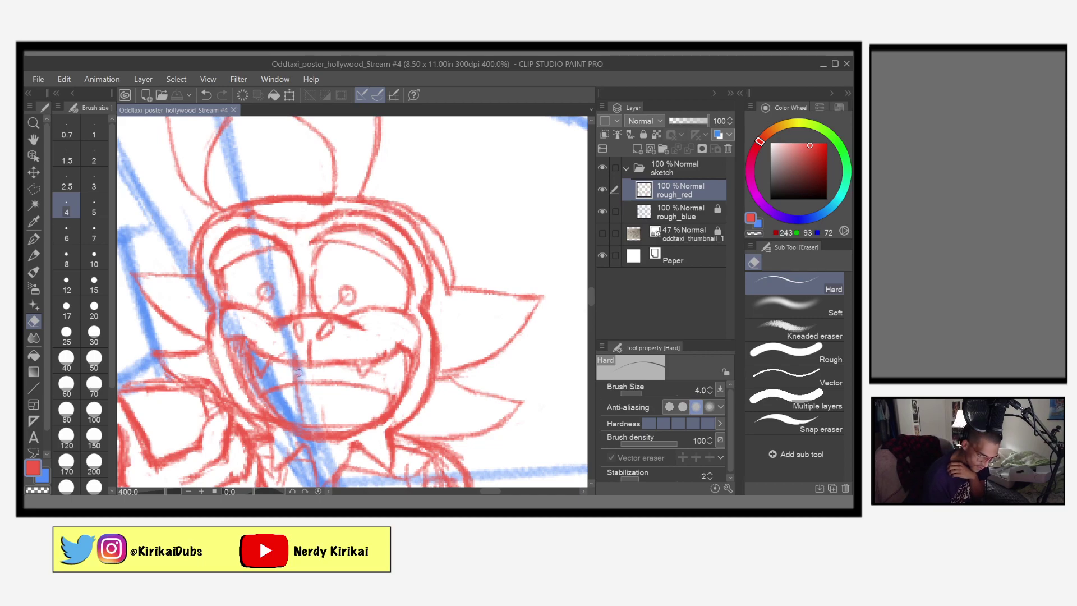
{"action": "left_click_drag", "start_coordinate": [293, 379], "coordinate": [298, 393]}
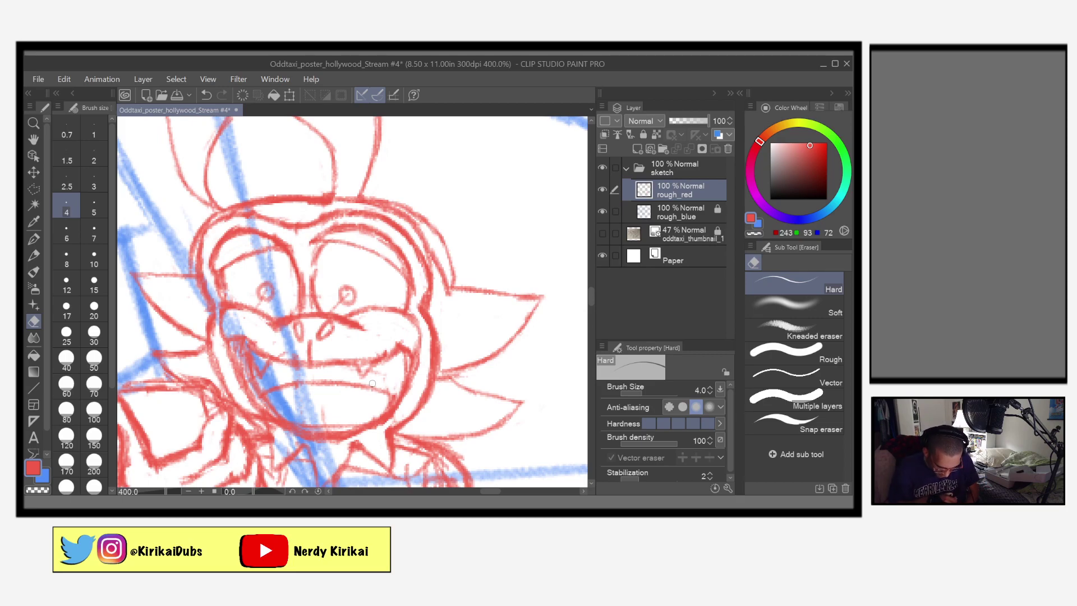
{"action": "scroll", "coordinate": [372, 384], "scroll_direction": "down", "scroll_amount": 6}
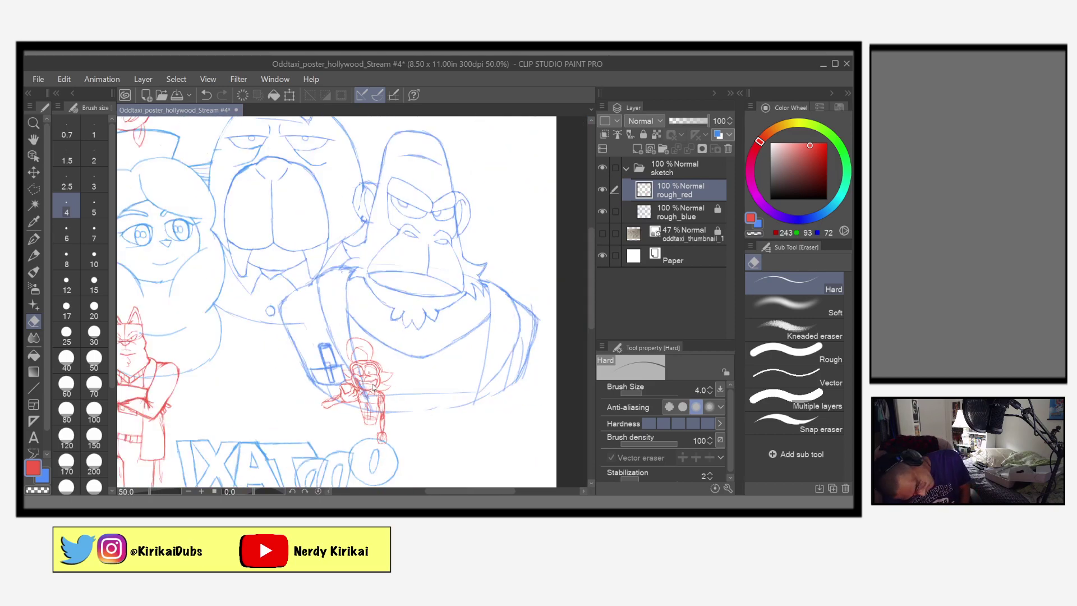
{"action": "scroll", "coordinate": [372, 386], "scroll_direction": "down", "scroll_amount": 1}
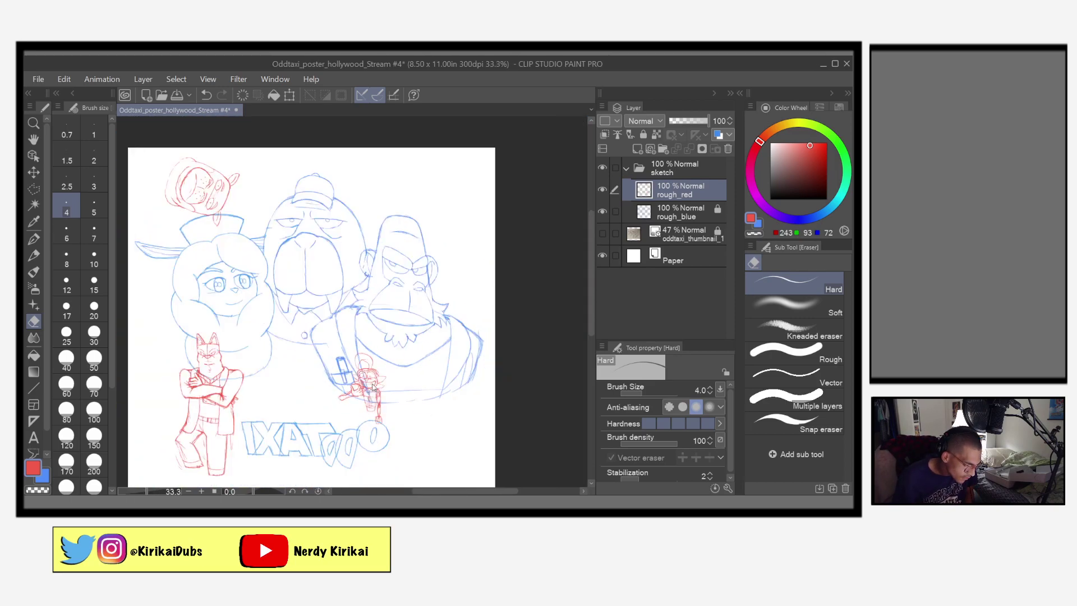
{"action": "scroll", "coordinate": [372, 386], "scroll_direction": "up", "scroll_amount": 5}
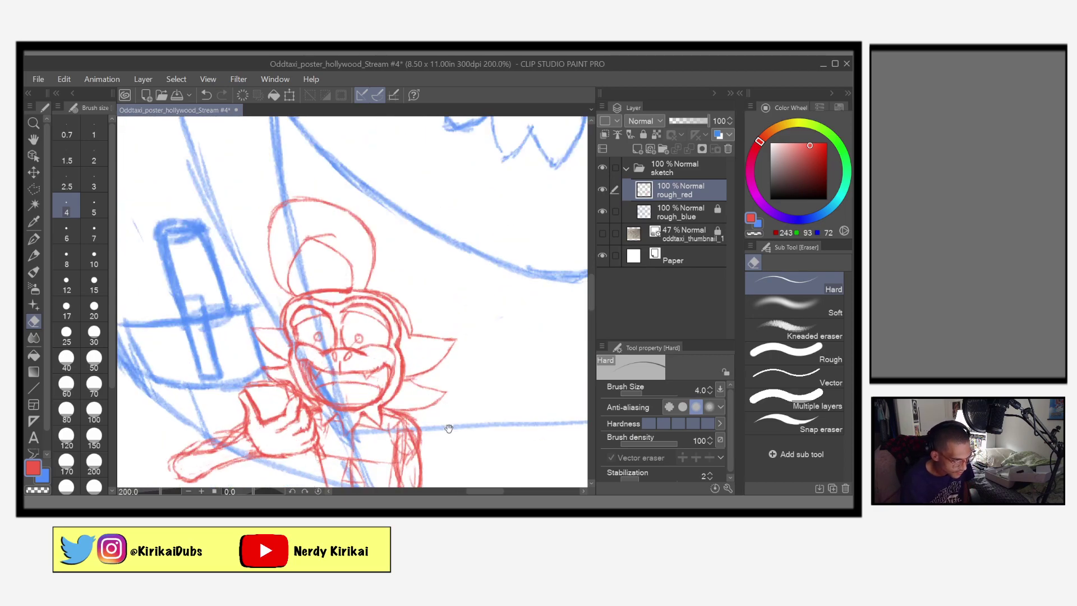
{"action": "left_click_drag", "start_coordinate": [448, 427], "coordinate": [466, 374]}
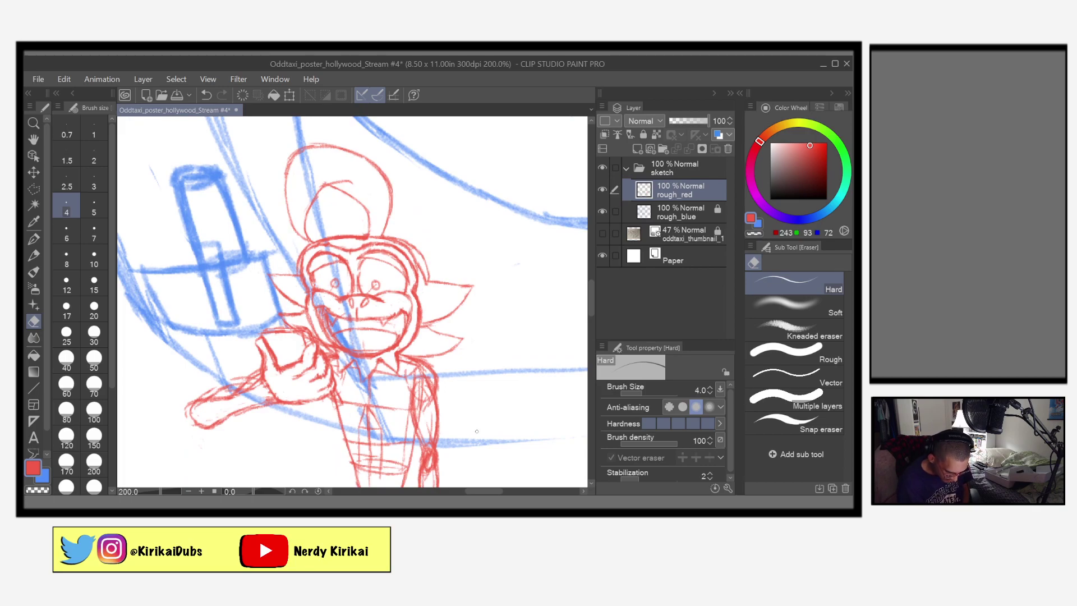
{"action": "scroll", "coordinate": [476, 431], "scroll_direction": "up", "scroll_amount": 2}
{"action": "left_click_drag", "start_coordinate": [464, 405], "coordinate": [520, 462]}
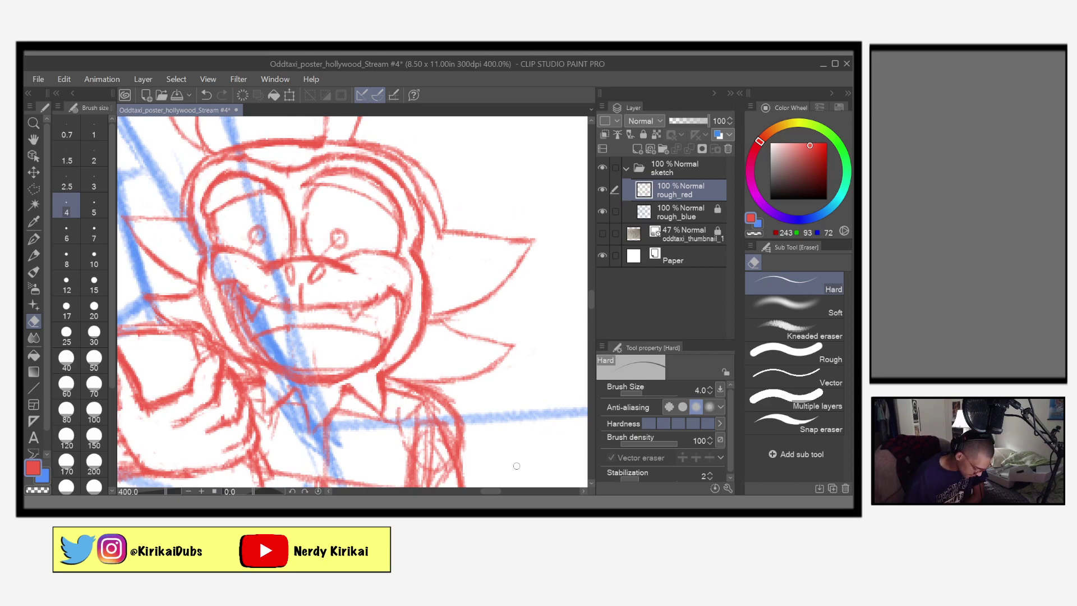
{"action": "key", "text": "ctrl+s"}
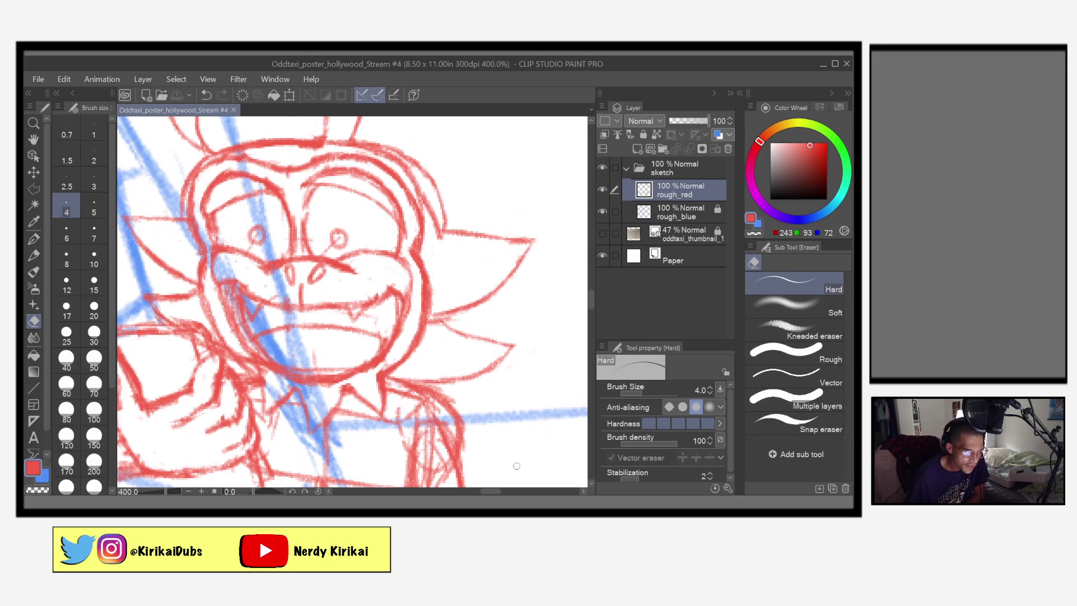
Refine the upper right cheek fur tuft with the Mechanical pencil and erase the excess line along its outer edge
{"action": "left_click", "coordinate": [33, 256]}
{"action": "left_click_drag", "start_coordinate": [534, 239], "coordinate": [535, 239]}
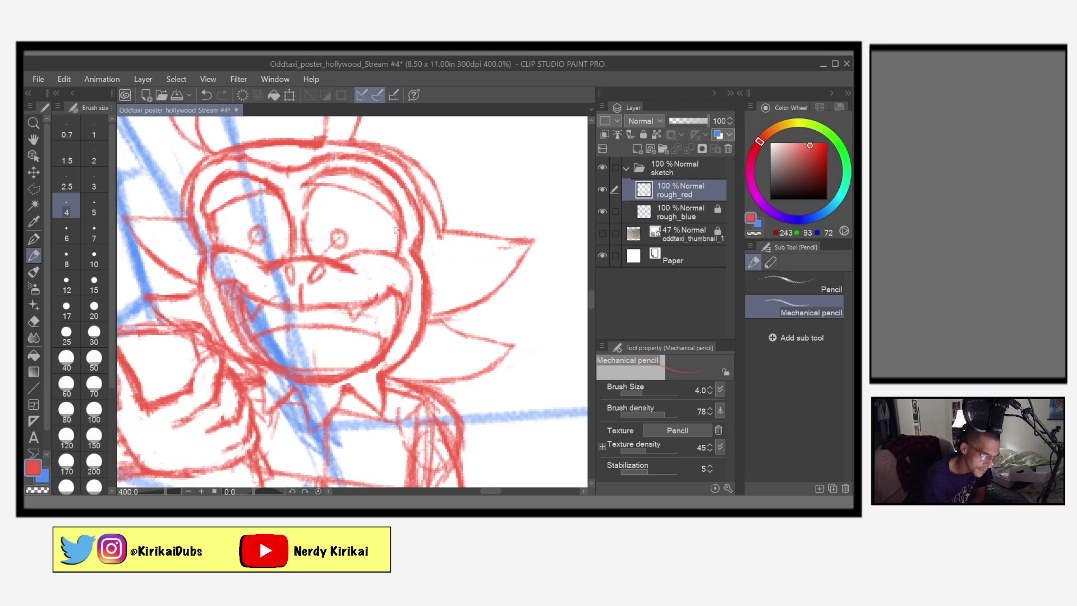
{"action": "mouse_move", "coordinate": [442, 232]}
{"action": "left_mouse_down"}
{"action": "mouse_move", "coordinate": [524, 242]}
{"action": "mouse_move", "coordinate": [435, 315]}
{"action": "mouse_move", "coordinate": [483, 300]}
{"action": "mouse_move", "coordinate": [461, 307]}
{"action": "mouse_move", "coordinate": [522, 239]}
{"action": "mouse_move", "coordinate": [499, 264]}
{"action": "left_mouse_up"}
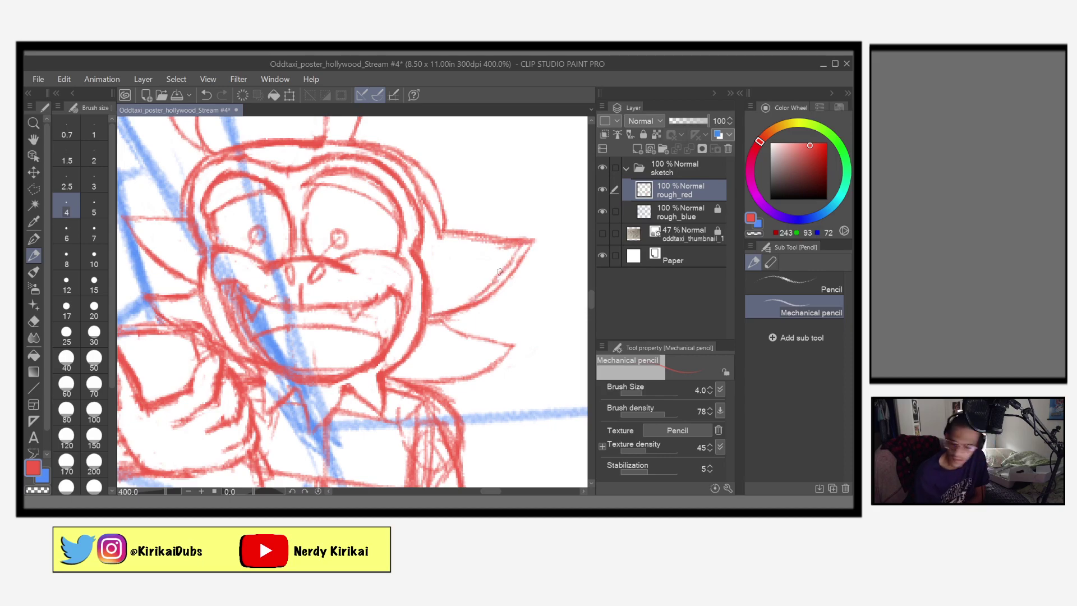
{"action": "key", "text": "e"}
{"action": "left_click_drag", "start_coordinate": [531, 243], "coordinate": [476, 307]}
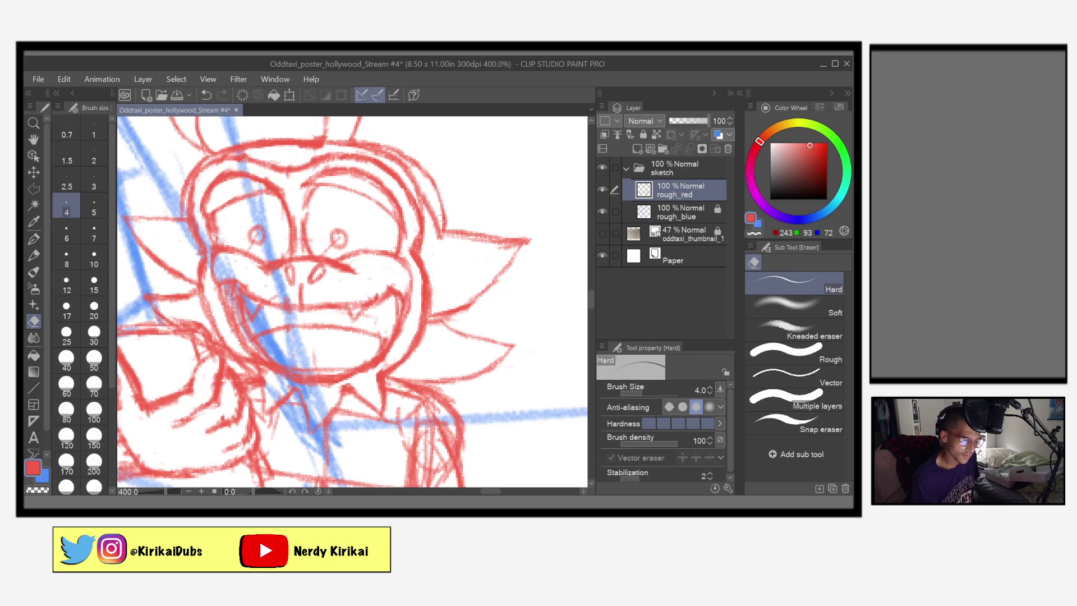
Erase rough excess lines along the head's upper right contour and at the mouth's left corner, and save the file
{"action": "mouse_move", "coordinate": [438, 217]}
{"action": "left_mouse_down"}
{"action": "mouse_move", "coordinate": [438, 238]}
{"action": "mouse_move", "coordinate": [406, 166]}
{"action": "mouse_move", "coordinate": [397, 159]}
{"action": "mouse_move", "coordinate": [425, 215]}
{"action": "mouse_move", "coordinate": [379, 151]}
{"action": "mouse_move", "coordinate": [407, 167]}
{"action": "mouse_move", "coordinate": [360, 147]}
{"action": "left_mouse_up"}
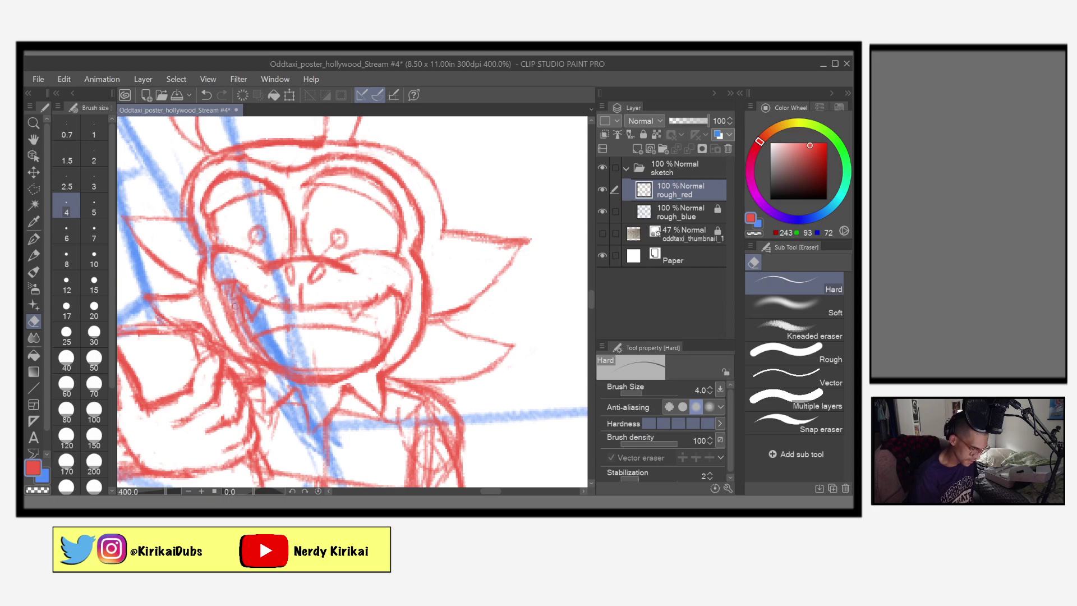
{"action": "mouse_move", "coordinate": [240, 309]}
{"action": "left_mouse_down"}
{"action": "mouse_move", "coordinate": [249, 330]}
{"action": "mouse_move", "coordinate": [228, 292]}
{"action": "mouse_move", "coordinate": [247, 330]}
{"action": "left_mouse_up"}
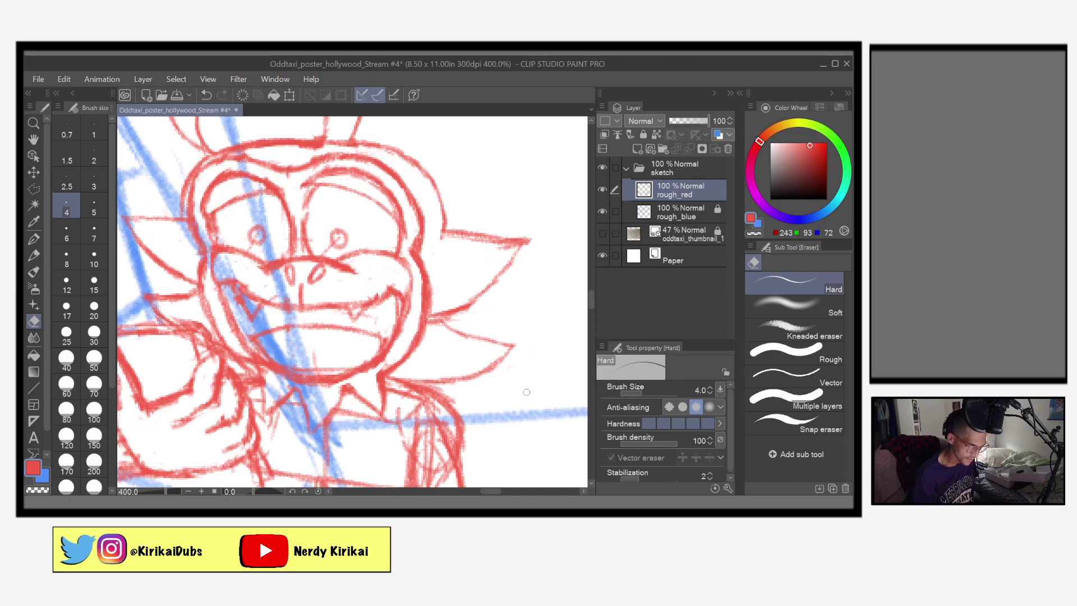
{"action": "scroll", "coordinate": [526, 392], "scroll_direction": "down", "scroll_amount": 5}
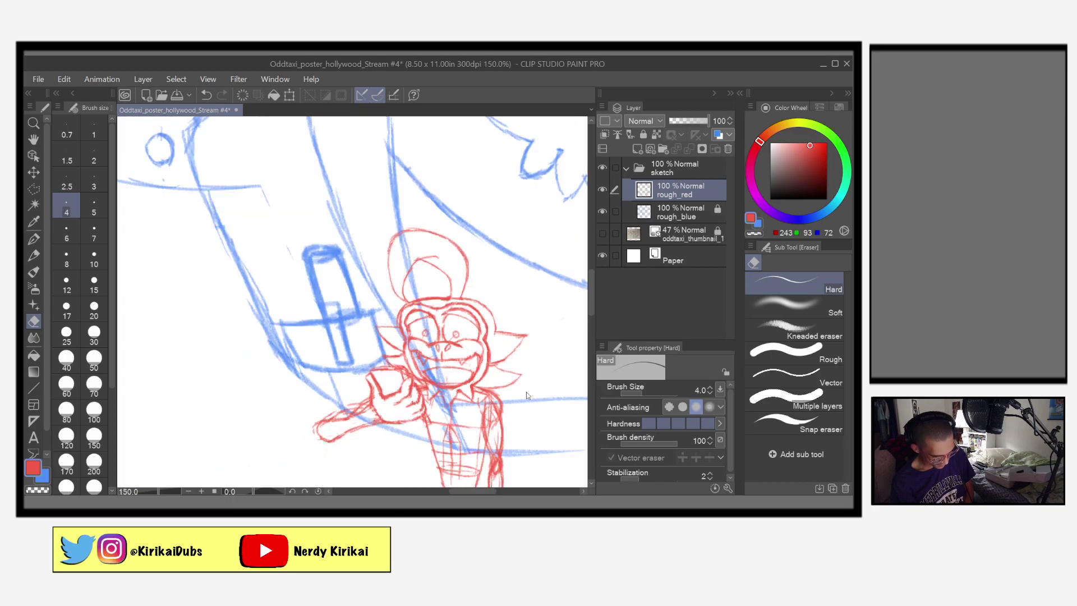
{"action": "mouse_move", "coordinate": [515, 459]}
{"action": "left_mouse_down"}
{"action": "mouse_move", "coordinate": [528, 402]}
{"action": "mouse_move", "coordinate": [482, 422]}
{"action": "left_mouse_up"}
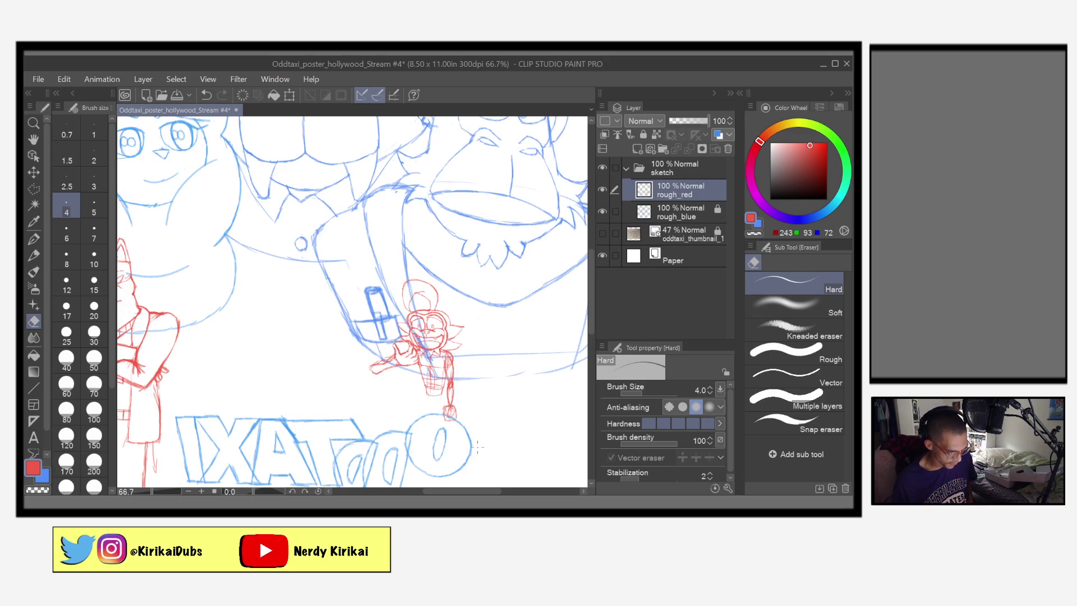
{"action": "scroll", "coordinate": [477, 447], "scroll_direction": "up", "scroll_amount": 4}
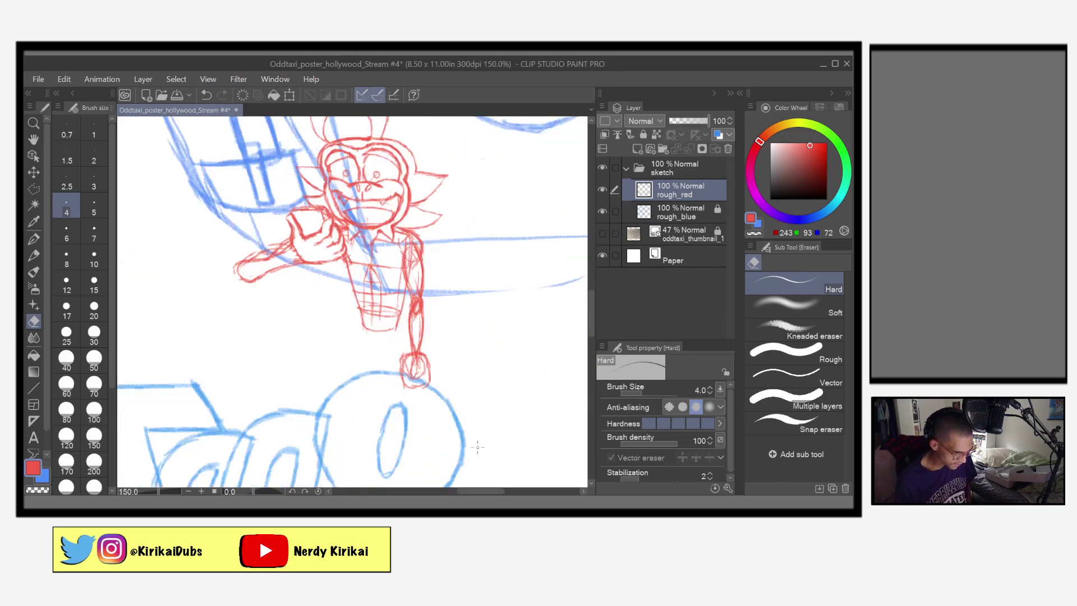
{"action": "scroll", "coordinate": [475, 414], "scroll_direction": "up", "scroll_amount": 3}
{"action": "scroll", "coordinate": [476, 415], "scroll_direction": "left", "scroll_amount": 5}
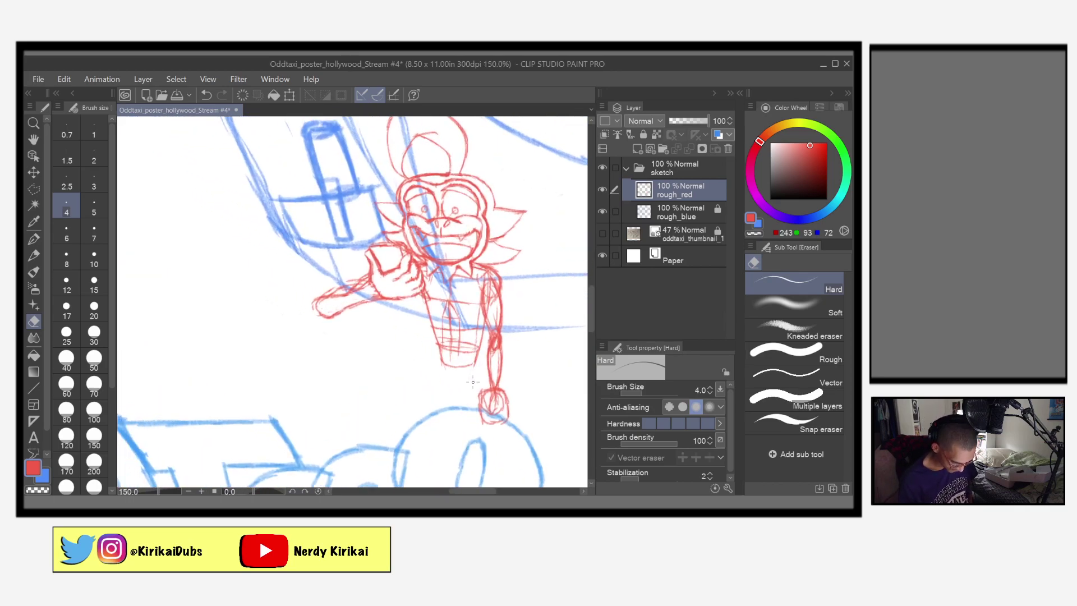
{"action": "scroll", "coordinate": [474, 384], "scroll_direction": "up", "scroll_amount": 1}
{"action": "left_click_drag", "start_coordinate": [419, 283], "coordinate": [463, 427]}
{"action": "scroll", "coordinate": [498, 358], "scroll_direction": "up", "scroll_amount": 2}
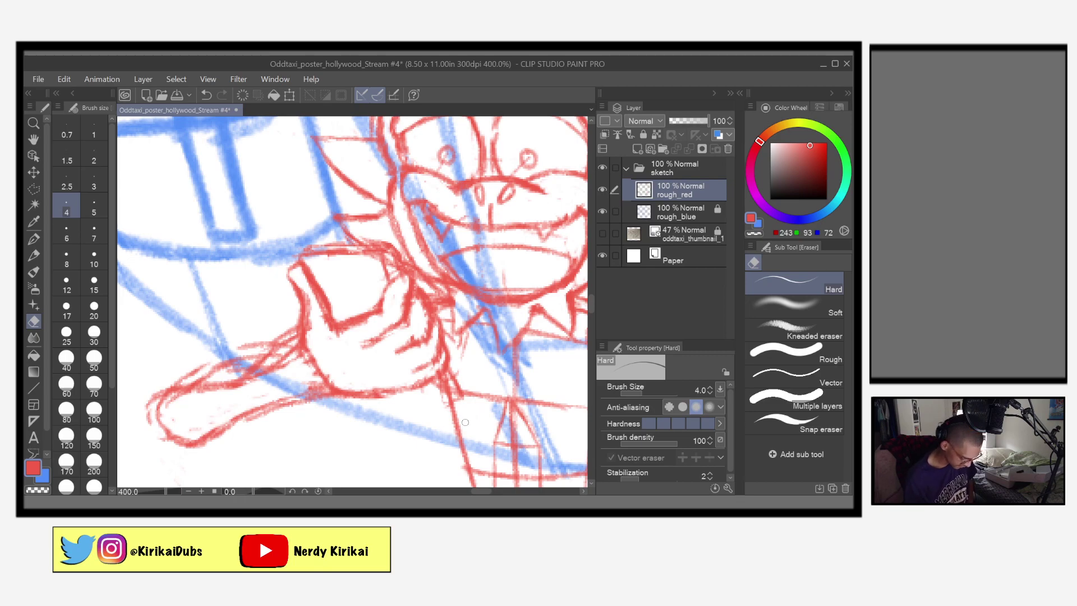
{"action": "key", "text": "ctrl+s"}
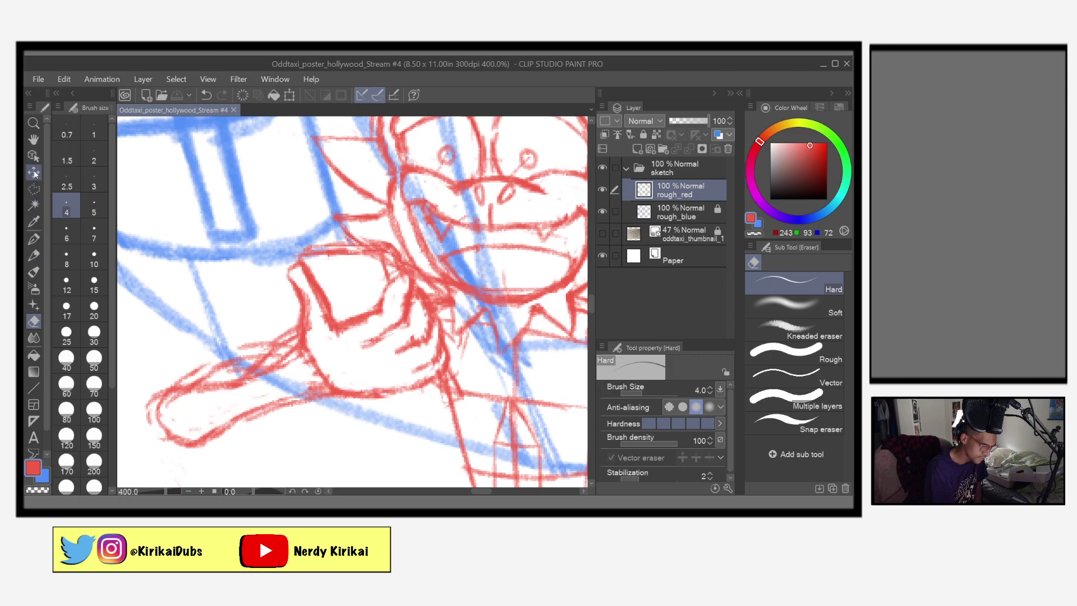
Outline the monkey's raised hand and forearm with a Polyline selection on the rough_red layer
{"action": "left_click", "coordinate": [33, 189]}
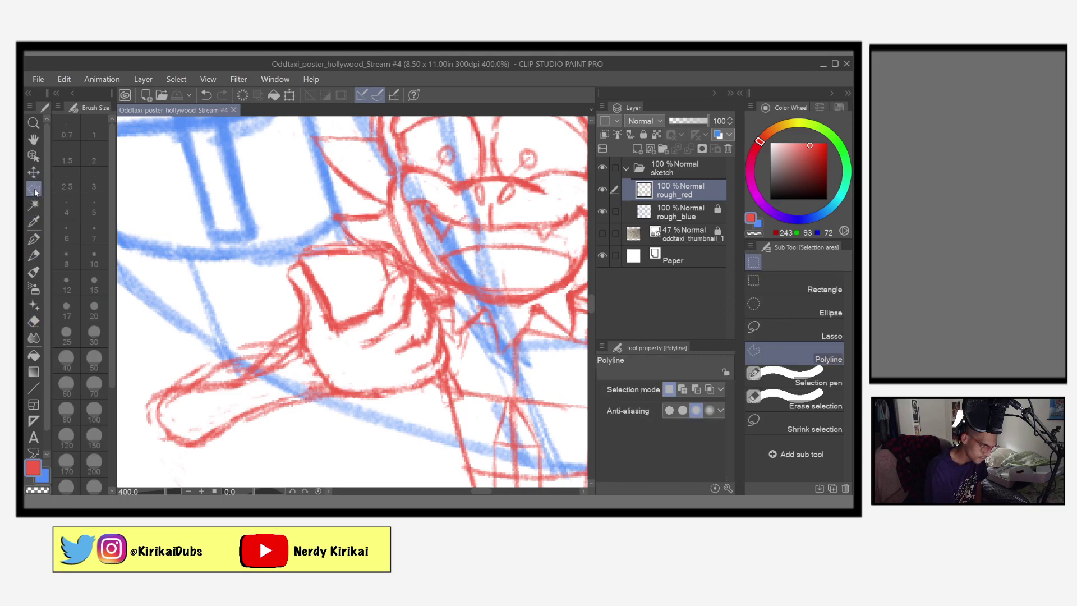
{"action": "left_click", "coordinate": [447, 342]}
{"action": "left_click", "coordinate": [438, 307]}
{"action": "left_click", "coordinate": [429, 287]}
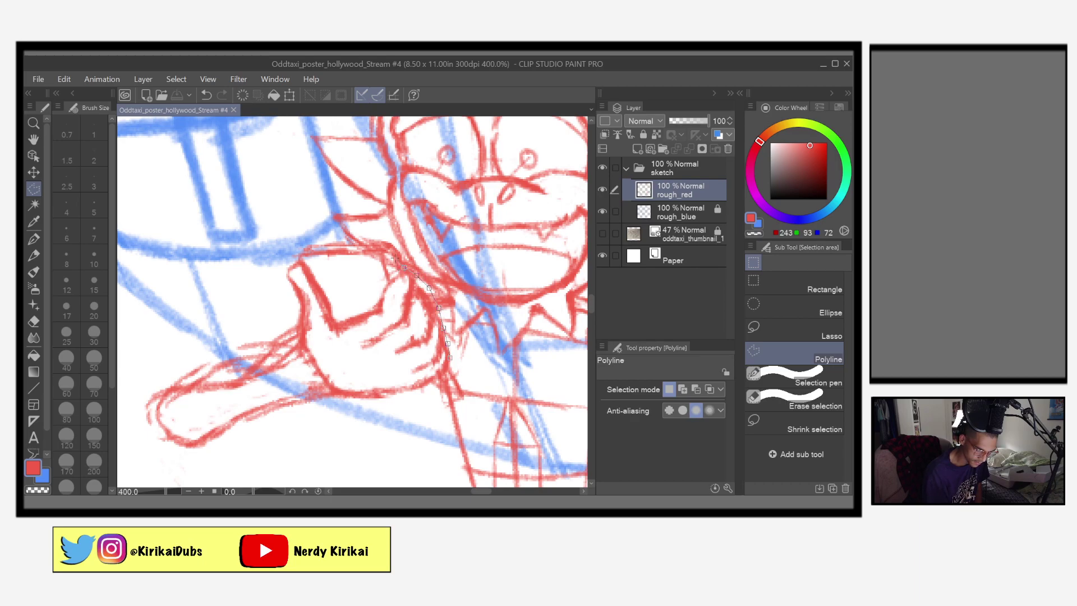
{"action": "left_click", "coordinate": [400, 253]}
{"action": "left_click", "coordinate": [396, 245]}
{"action": "left_click", "coordinate": [385, 239]}
{"action": "left_click", "coordinate": [362, 242]}
{"action": "left_click", "coordinate": [329, 243]}
{"action": "left_click", "coordinate": [300, 242]}
{"action": "left_click", "coordinate": [287, 255]}
{"action": "left_click", "coordinate": [276, 271]}
{"action": "left_click", "coordinate": [240, 302]}
{"action": "left_click", "coordinate": [187, 340]}
{"action": "left_click", "coordinate": [148, 373]}
{"action": "left_click", "coordinate": [134, 401]}
{"action": "left_click", "coordinate": [130, 440]}
{"action": "left_click", "coordinate": [214, 462]}
{"action": "left_click", "coordinate": [370, 437]}
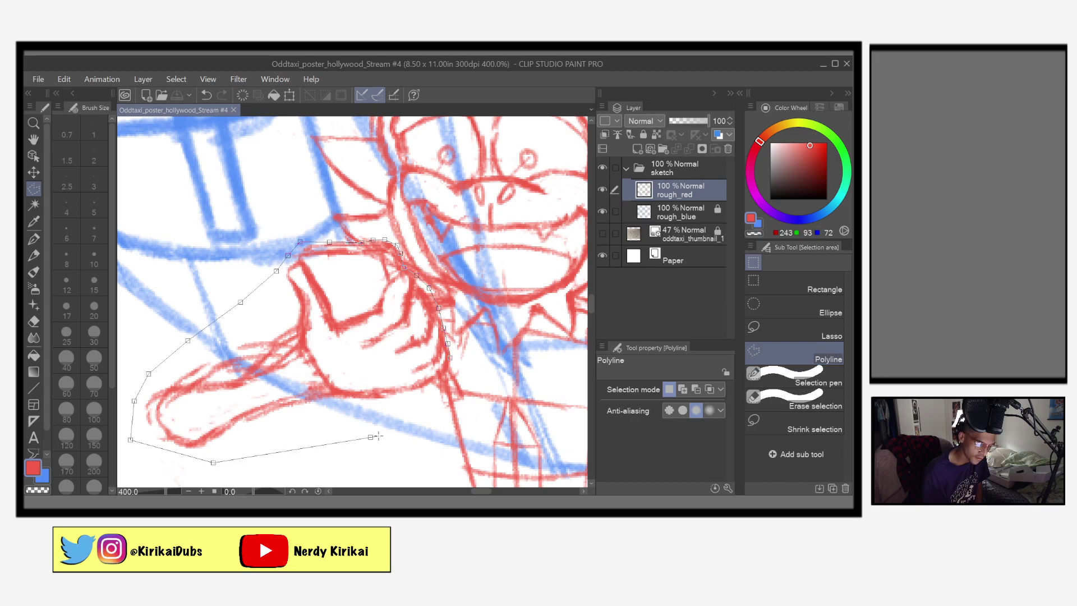
{"action": "left_click", "coordinate": [429, 389]}
{"action": "left_click", "coordinate": [448, 359]}
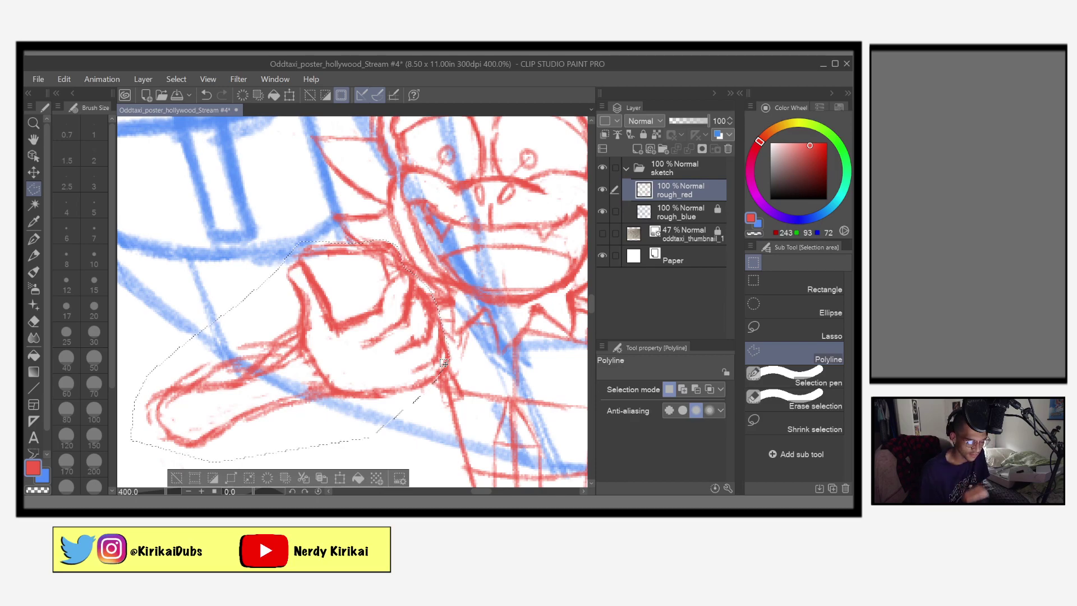
Transform the selected hand and forearm, moving them in toward the chin and rotating them slightly counterclockwise, and deselect
{"action": "left_click", "coordinate": [339, 479]}
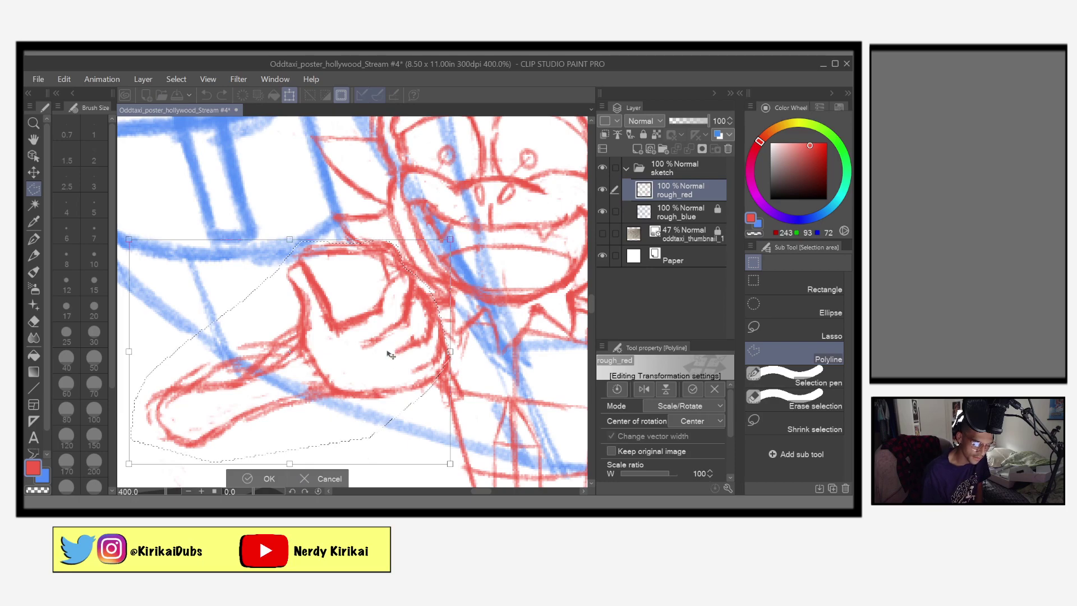
{"action": "left_click_drag", "start_coordinate": [388, 363], "coordinate": [430, 362]}
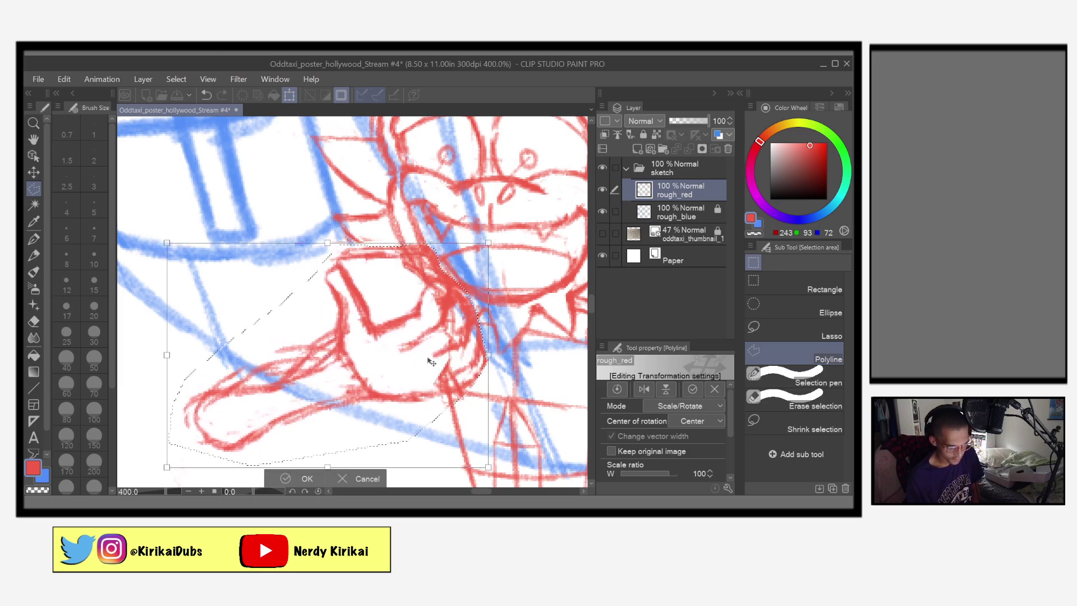
{"action": "scroll", "coordinate": [431, 362], "scroll_direction": "down", "scroll_amount": 3}
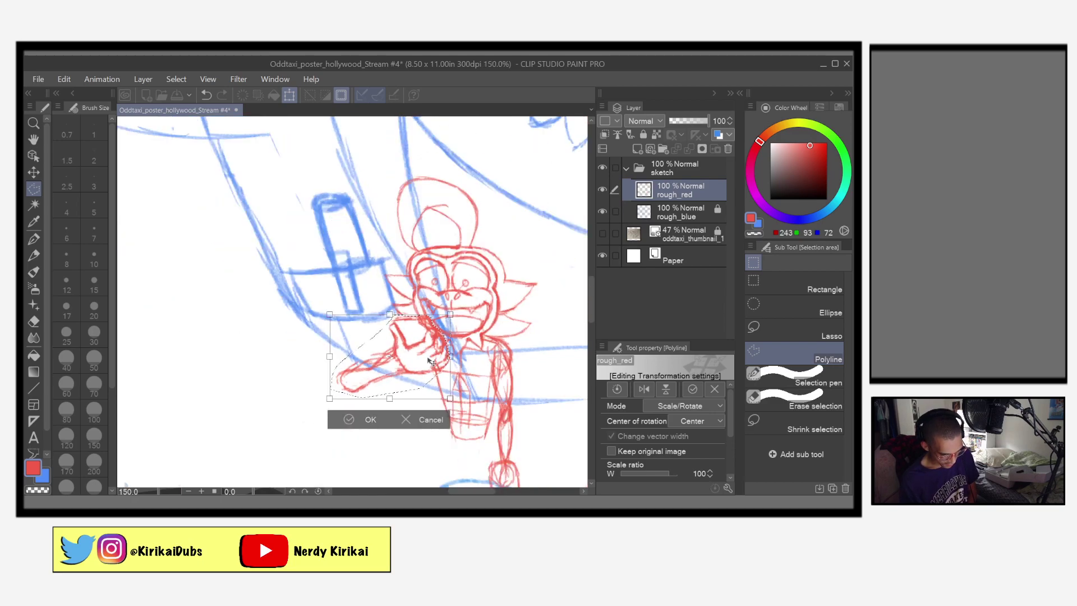
{"action": "scroll", "coordinate": [431, 361], "scroll_direction": "down", "scroll_amount": 1}
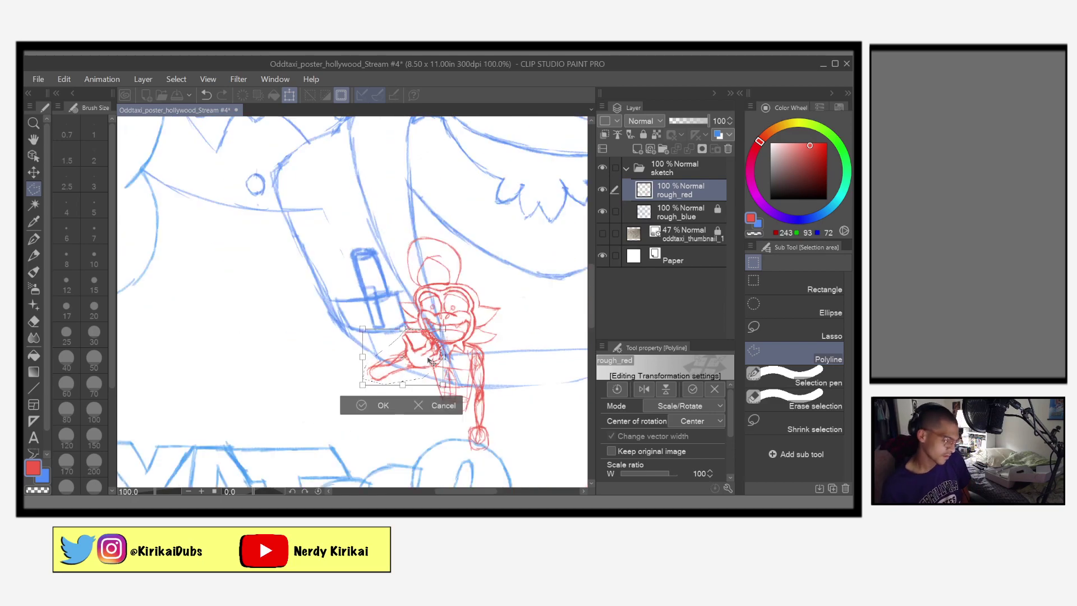
{"action": "left_click_drag", "start_coordinate": [418, 359], "coordinate": [428, 360]}
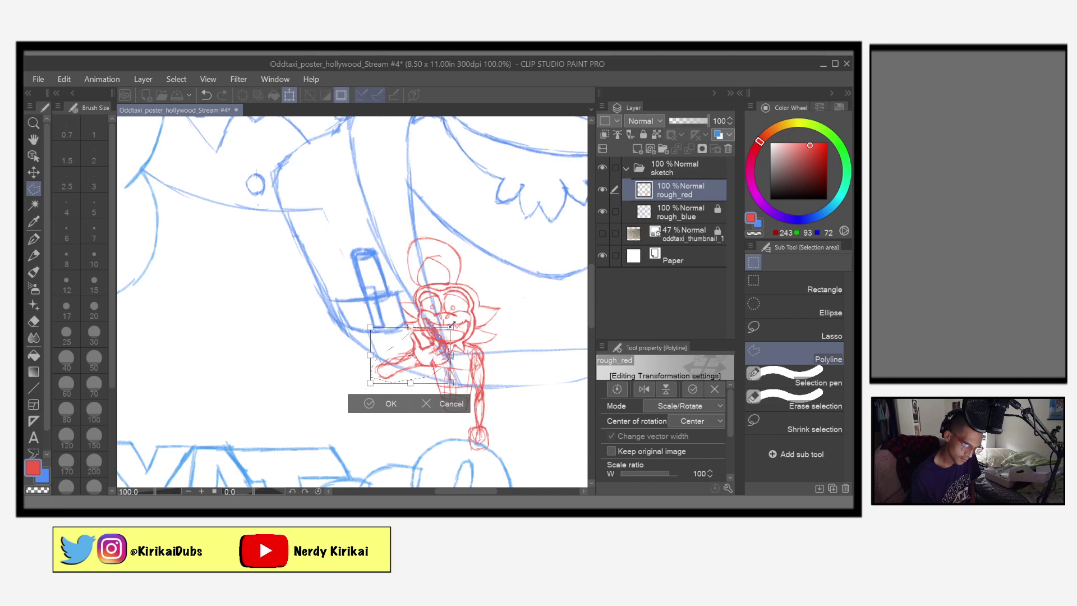
{"action": "left_click_drag", "start_coordinate": [453, 323], "coordinate": [455, 319]}
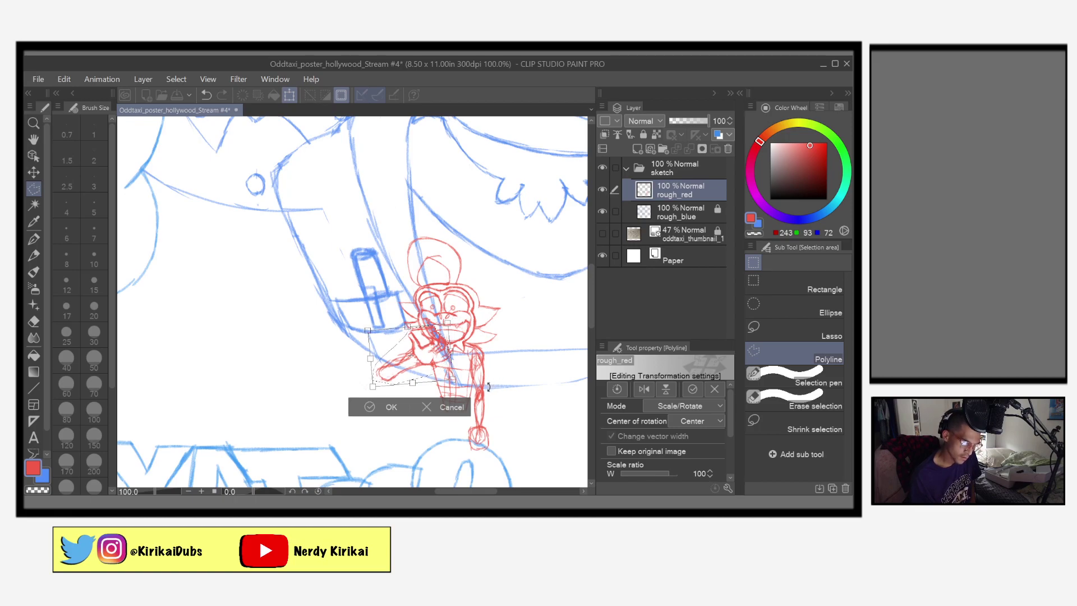
{"action": "left_click", "coordinate": [374, 407]}
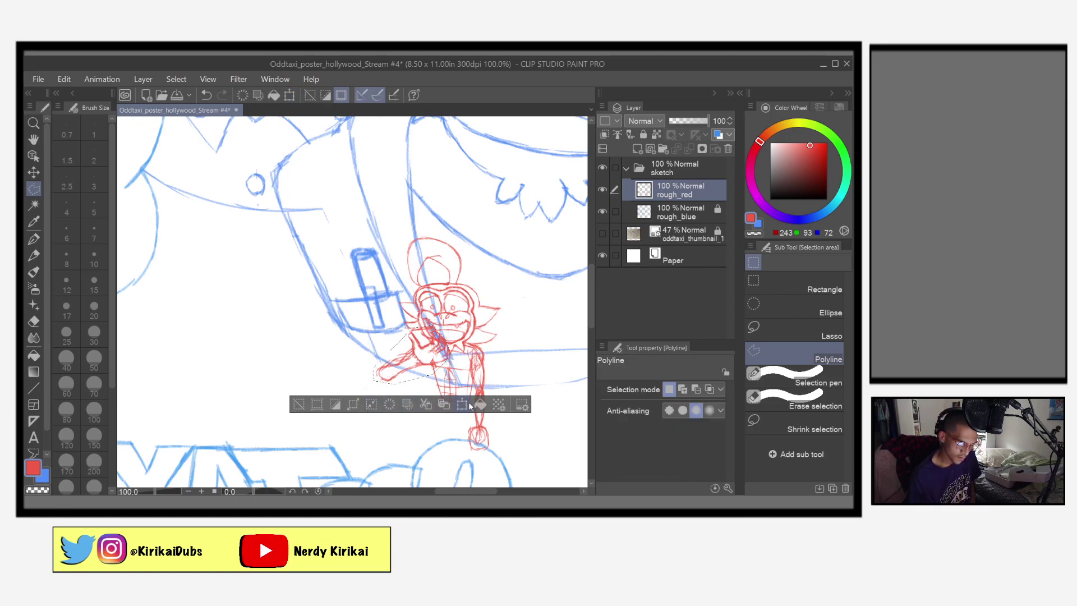
{"action": "key", "text": "ctrl+d"}
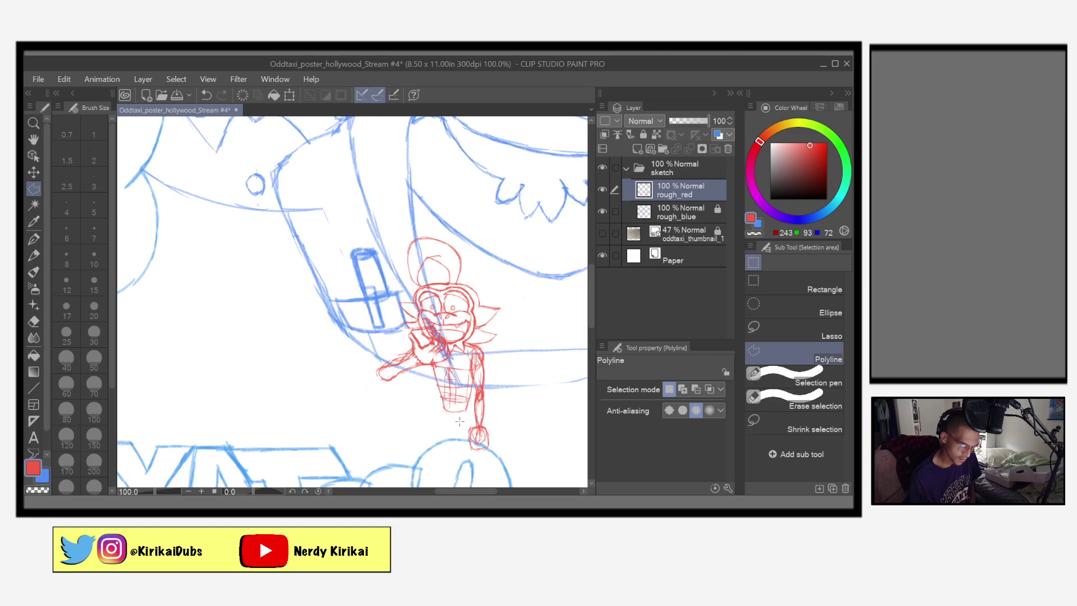
Erase the pupils from both of the monkey's eyes with the Hard eraser
{"action": "scroll", "coordinate": [485, 415], "scroll_direction": "up", "scroll_amount": 2}
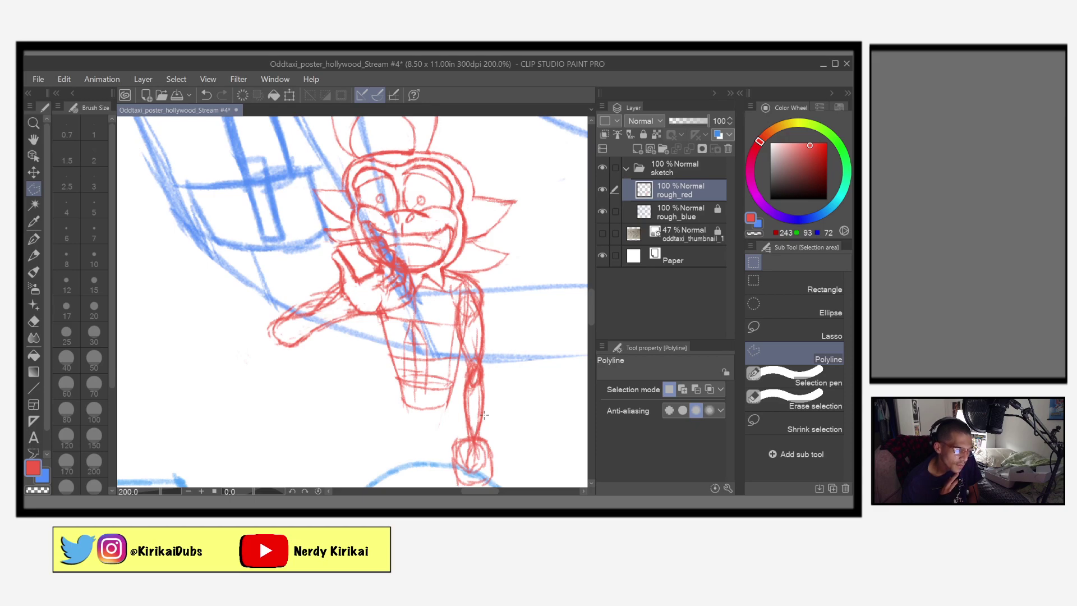
{"action": "key", "text": "e"}
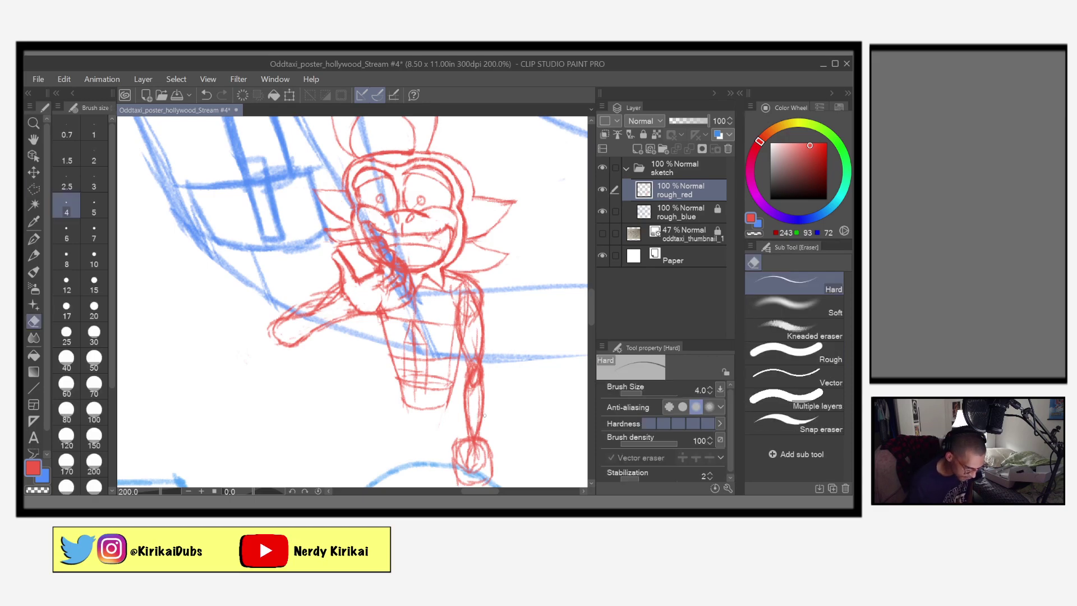
{"action": "left_click_drag", "start_coordinate": [422, 198], "coordinate": [378, 200]}
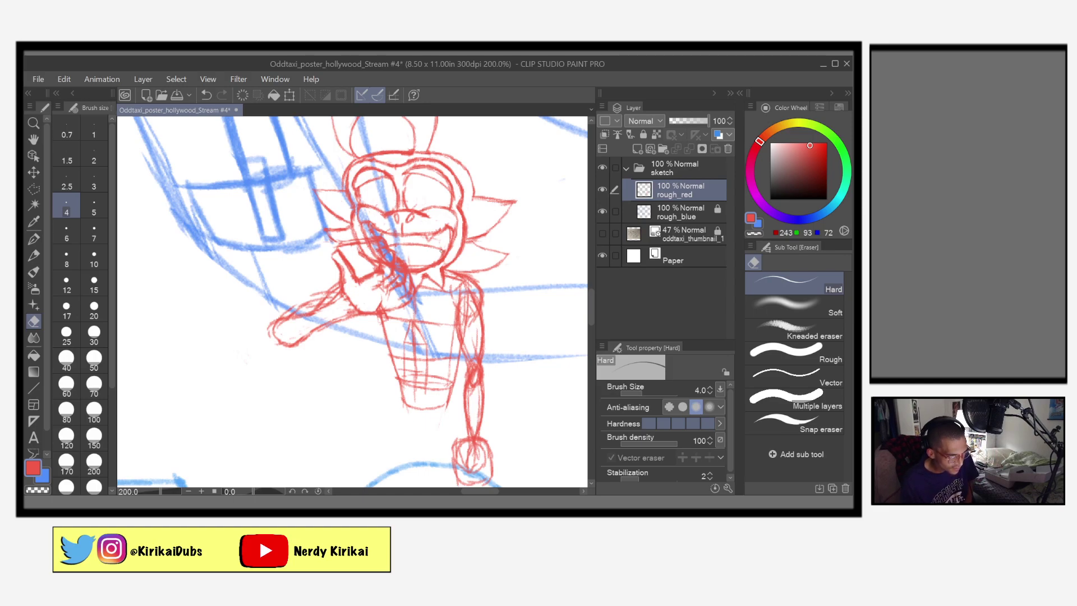
{"action": "scroll", "coordinate": [444, 256], "scroll_direction": "up", "scroll_amount": 4}
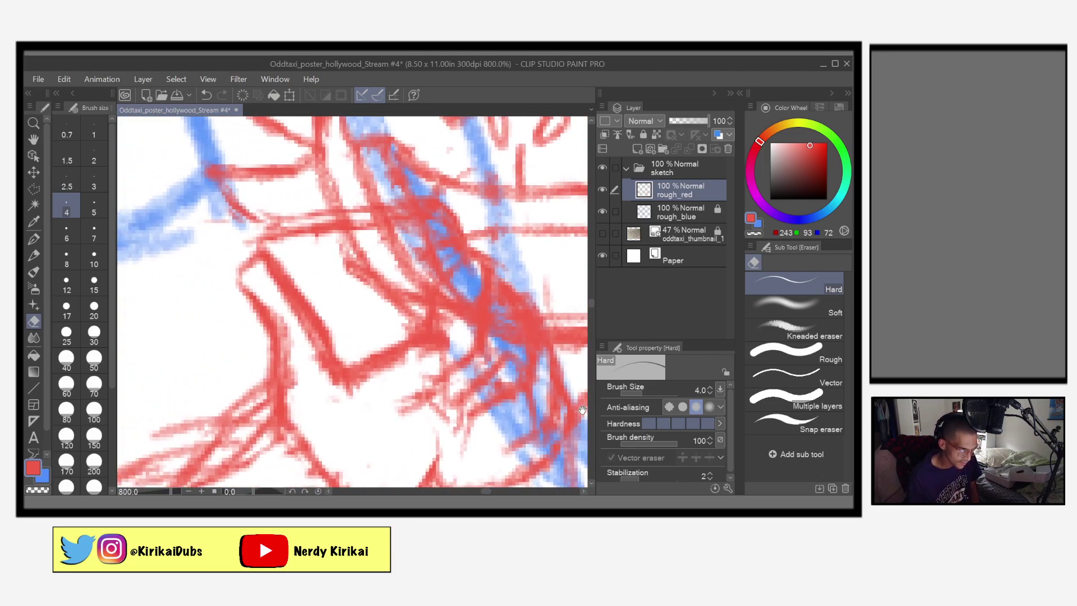
Erase the rough lines in the gap between the raised hand's thumb and fingers with the Hard eraser at size 7
{"action": "left_click", "coordinate": [94, 231]}
{"action": "mouse_move", "coordinate": [365, 249]}
{"action": "left_mouse_down"}
{"action": "mouse_move", "coordinate": [341, 265]}
{"action": "mouse_move", "coordinate": [376, 280]}
{"action": "mouse_move", "coordinate": [353, 243]}
{"action": "mouse_move", "coordinate": [403, 319]}
{"action": "mouse_move", "coordinate": [414, 321]}
{"action": "mouse_move", "coordinate": [417, 274]}
{"action": "mouse_move", "coordinate": [397, 242]}
{"action": "mouse_move", "coordinate": [375, 234]}
{"action": "mouse_move", "coordinate": [357, 269]}
{"action": "mouse_move", "coordinate": [382, 305]}
{"action": "mouse_move", "coordinate": [381, 269]}
{"action": "mouse_move", "coordinate": [414, 268]}
{"action": "mouse_move", "coordinate": [414, 247]}
{"action": "mouse_move", "coordinate": [443, 274]}
{"action": "left_mouse_up"}
{"action": "left_click_drag", "start_coordinate": [538, 349], "coordinate": [530, 374]}
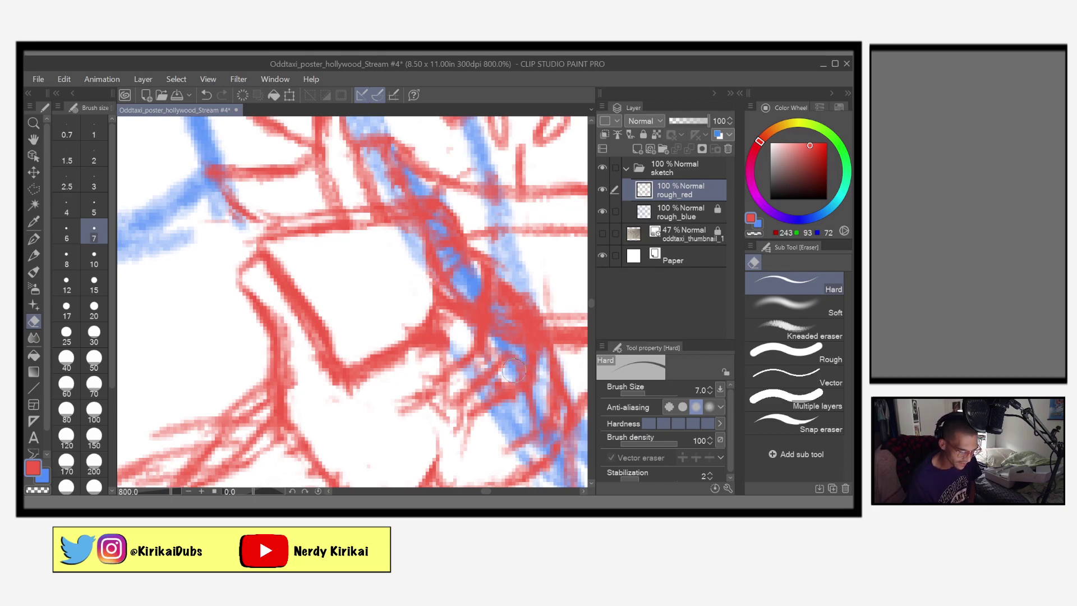
{"action": "mouse_move", "coordinate": [462, 296]}
{"action": "left_mouse_down"}
{"action": "mouse_move", "coordinate": [463, 314]}
{"action": "mouse_move", "coordinate": [436, 344]}
{"action": "mouse_move", "coordinate": [457, 324]}
{"action": "mouse_move", "coordinate": [460, 334]}
{"action": "left_mouse_up"}
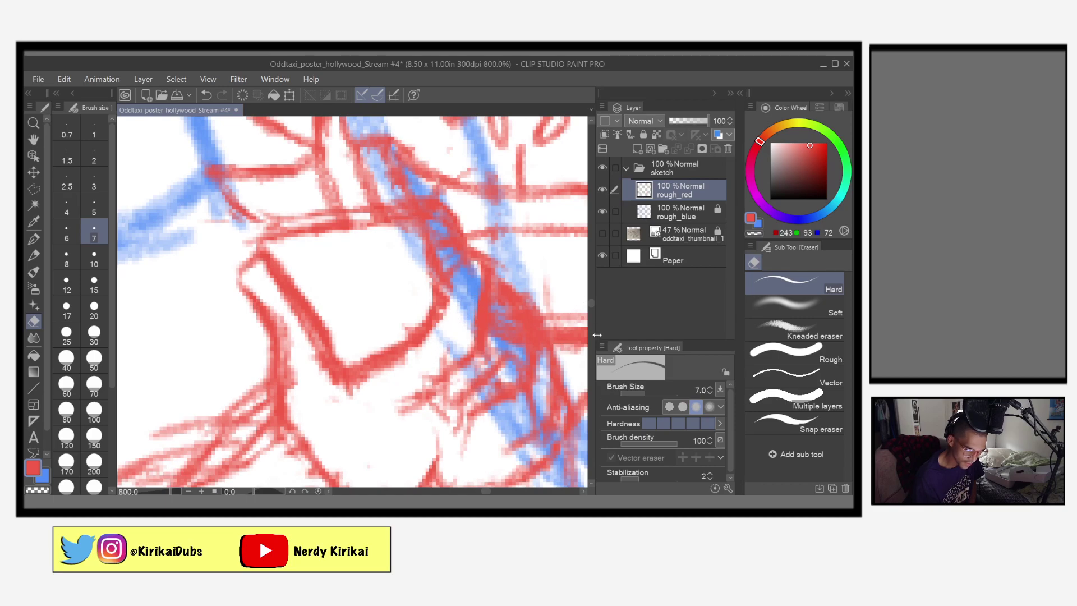
Erase the excess scribbled lines around the raised hand's curled fingers and palm, and save the file
{"action": "left_click_drag", "start_coordinate": [566, 415], "coordinate": [532, 289]}
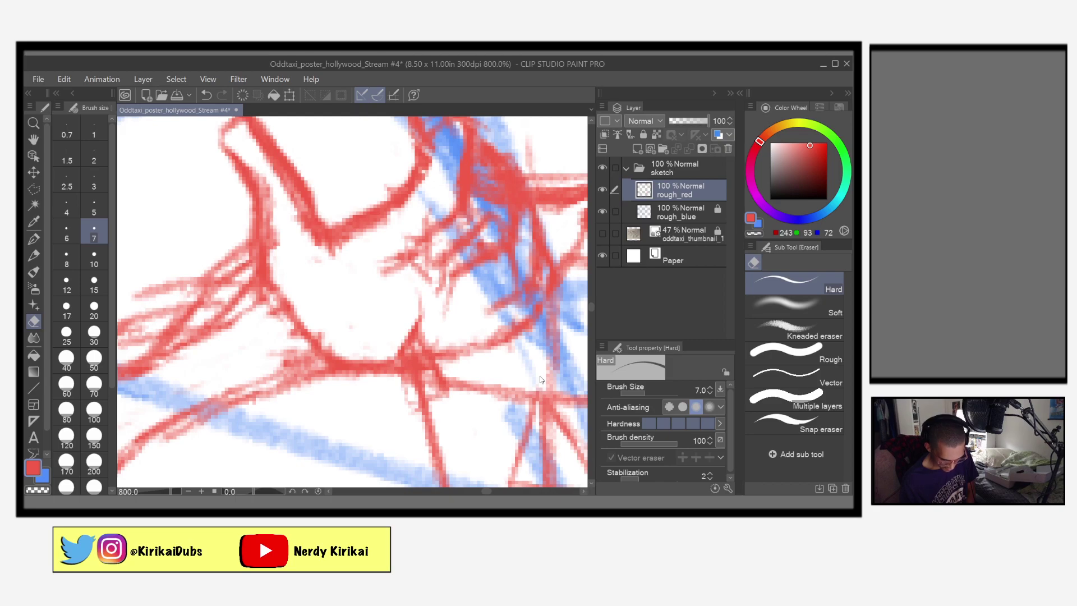
{"action": "scroll", "coordinate": [540, 377], "scroll_direction": "down", "scroll_amount": 5}
{"action": "scroll", "coordinate": [540, 379], "scroll_direction": "up", "scroll_amount": 3}
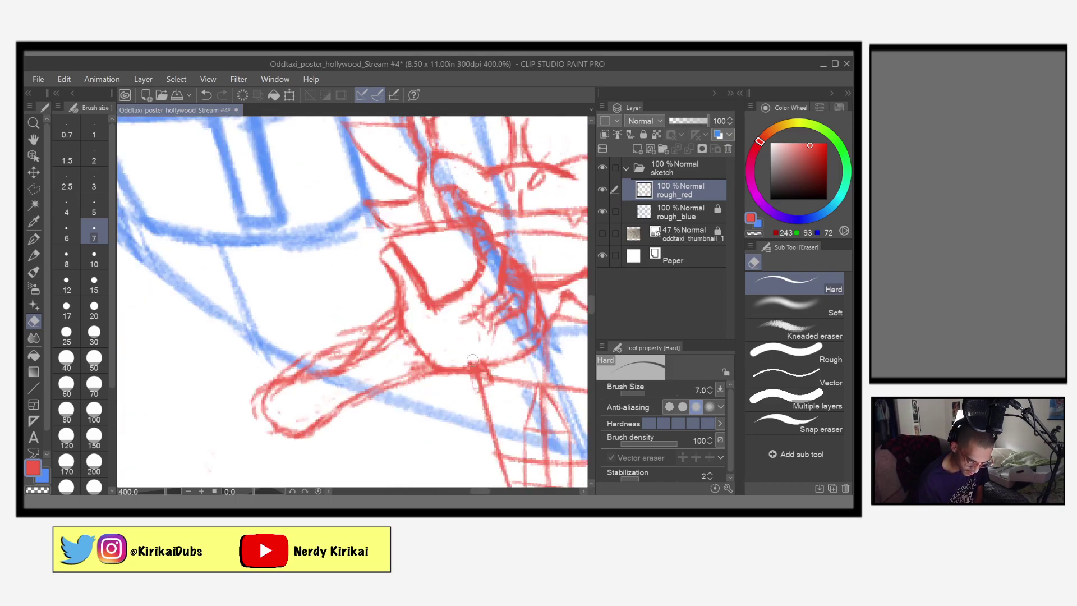
{"action": "mouse_move", "coordinate": [528, 317]}
{"action": "left_mouse_down"}
{"action": "mouse_move", "coordinate": [513, 279]}
{"action": "mouse_move", "coordinate": [519, 290]}
{"action": "mouse_move", "coordinate": [503, 305]}
{"action": "mouse_move", "coordinate": [518, 298]}
{"action": "mouse_move", "coordinate": [511, 277]}
{"action": "mouse_move", "coordinate": [487, 337]}
{"action": "mouse_move", "coordinate": [480, 325]}
{"action": "mouse_move", "coordinate": [469, 349]}
{"action": "left_mouse_up"}
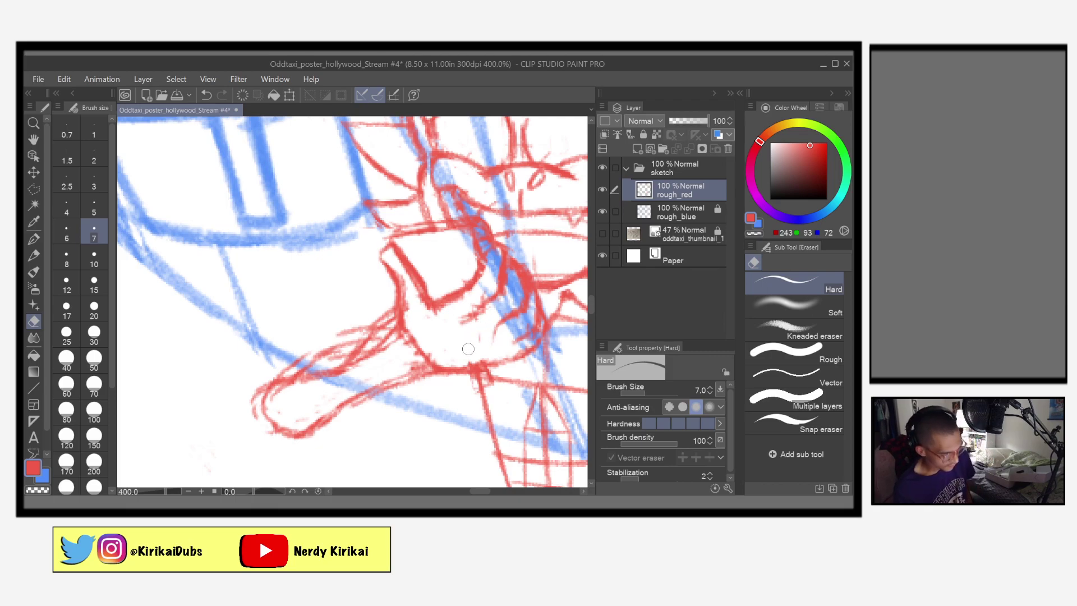
{"action": "key", "text": "ctrl+s"}
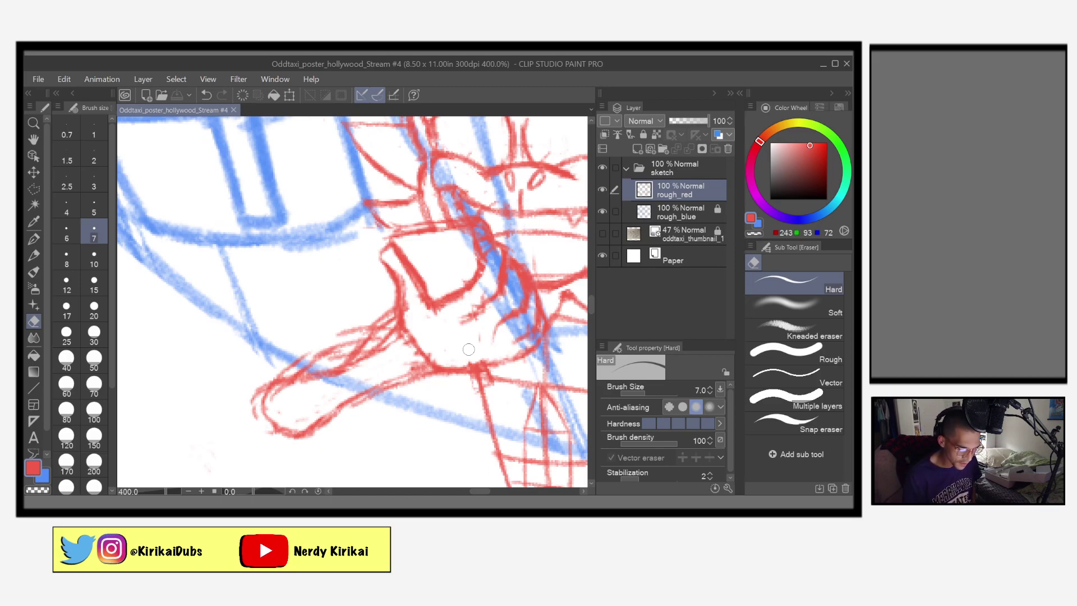
Clean the line along the raised hand's upper edge with the Hard eraser at size 6, and save the file
{"action": "left_click", "coordinate": [480, 230]}
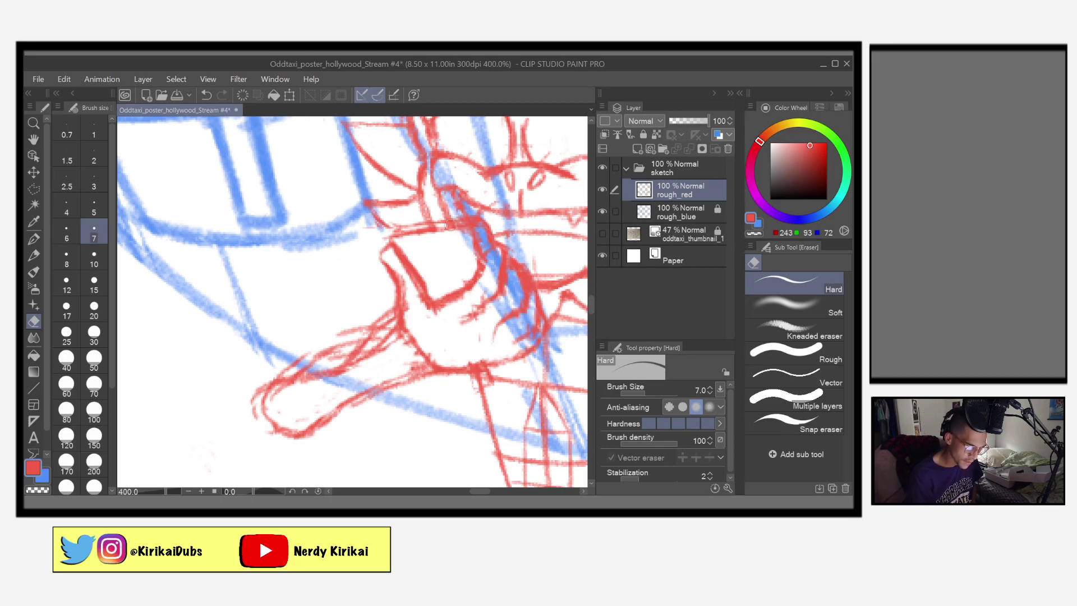
{"action": "left_click", "coordinate": [66, 231]}
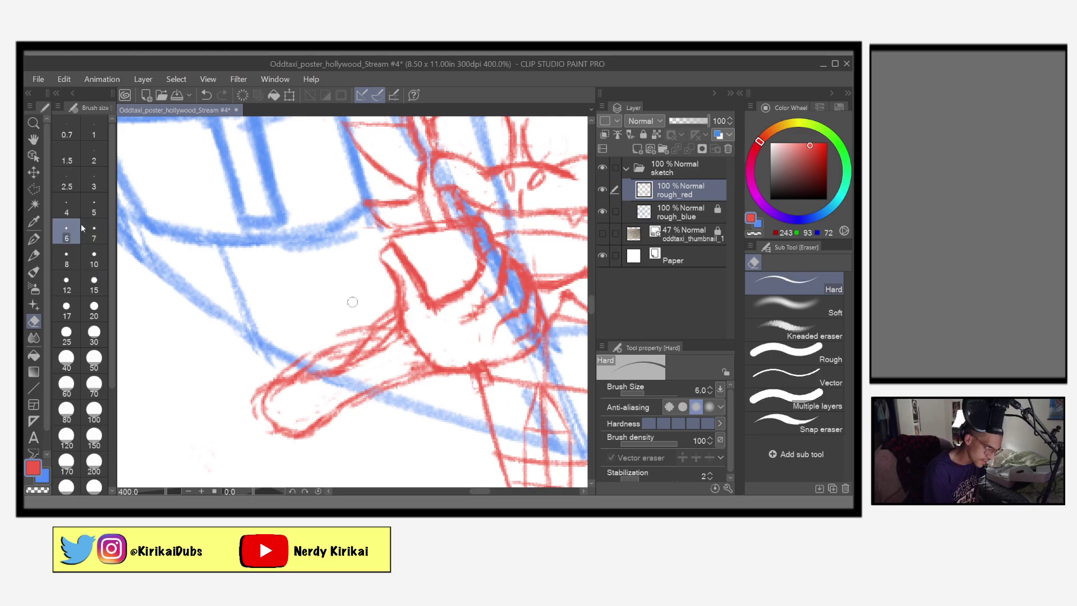
{"action": "mouse_move", "coordinate": [462, 224]}
{"action": "left_mouse_down"}
{"action": "mouse_move", "coordinate": [411, 230]}
{"action": "mouse_move", "coordinate": [461, 226]}
{"action": "left_mouse_up"}
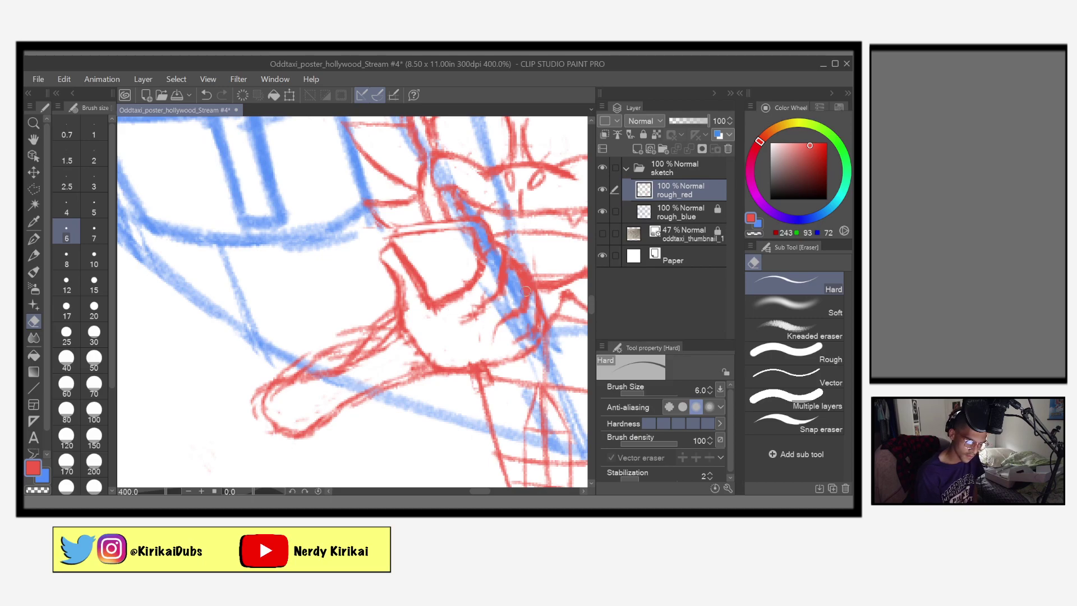
{"action": "left_click_drag", "start_coordinate": [553, 378], "coordinate": [396, 435]}
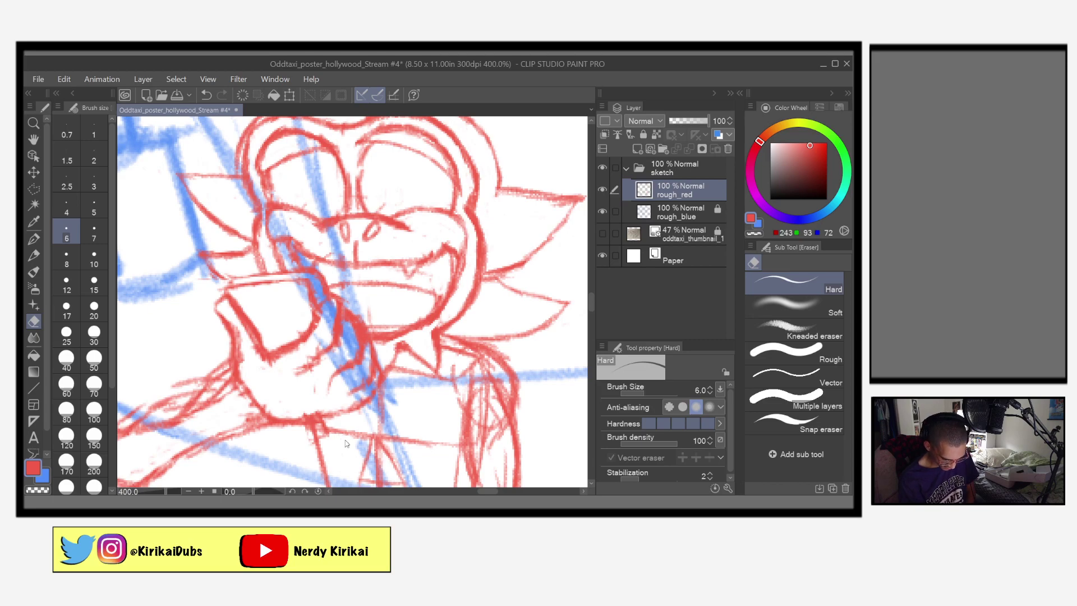
{"action": "scroll", "coordinate": [344, 441], "scroll_direction": "down", "scroll_amount": 2}
{"action": "left_click_drag", "start_coordinate": [440, 454], "coordinate": [494, 373]}
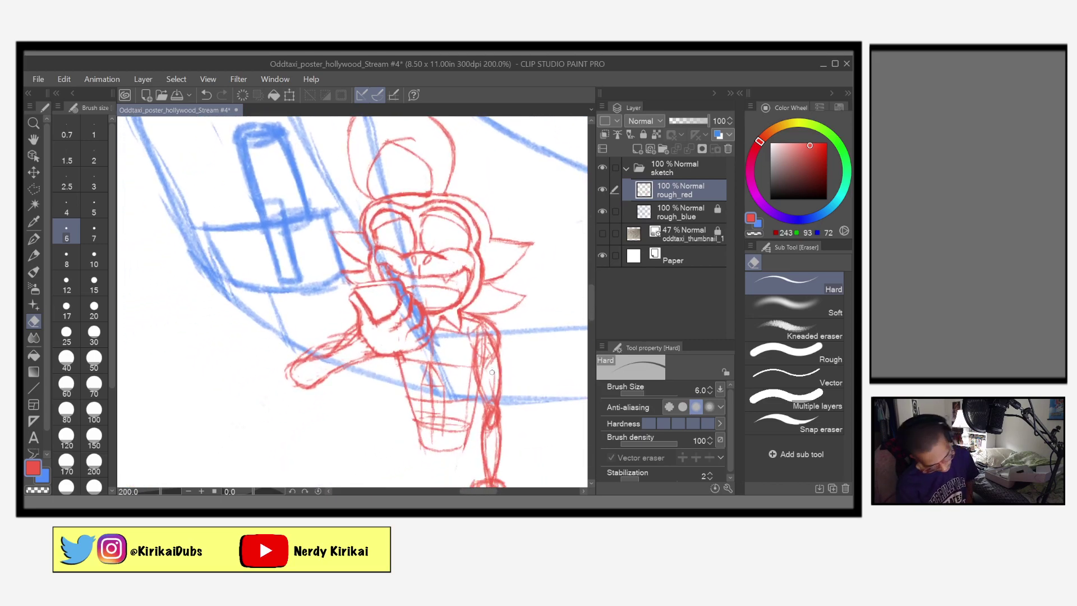
{"action": "key", "text": "ctrl+s"}
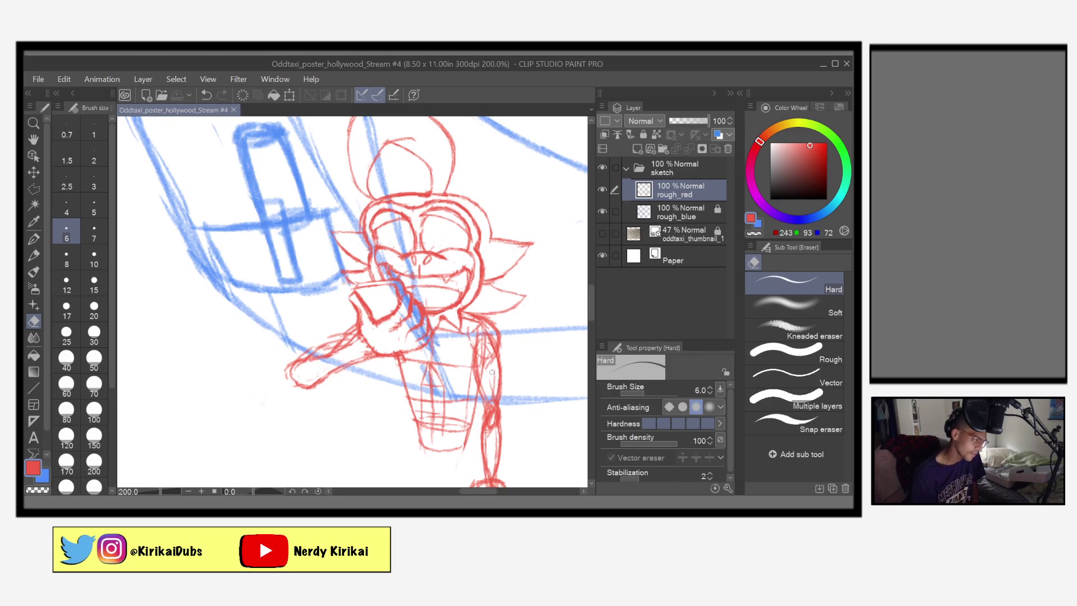
Mirror the canvas view horizontally and examine the whole poster composition
{"action": "key", "text": "h"}
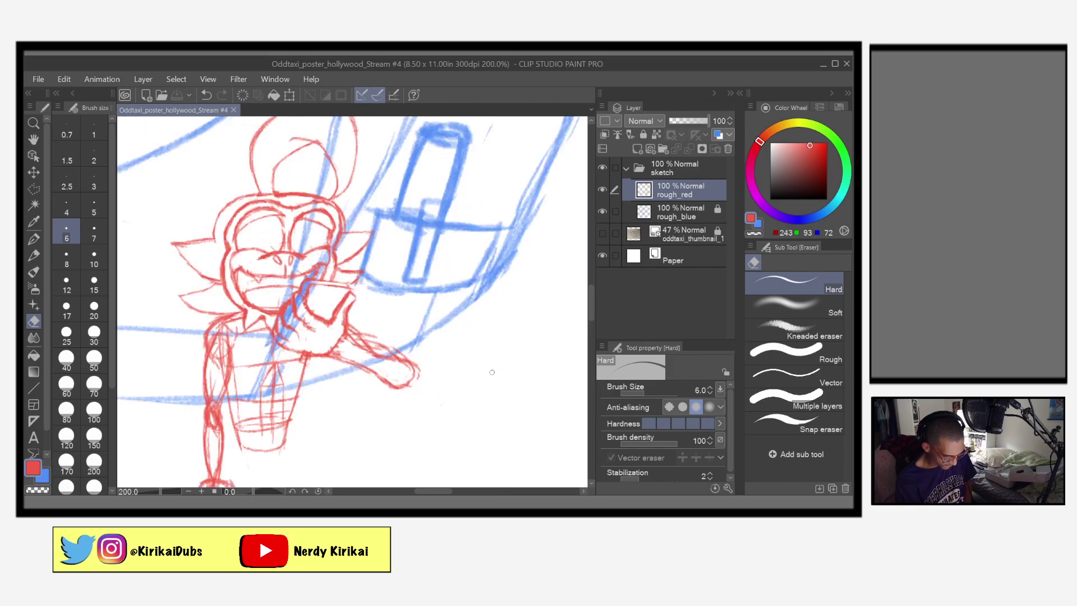
{"action": "scroll", "coordinate": [491, 372], "scroll_direction": "down", "scroll_amount": 6}
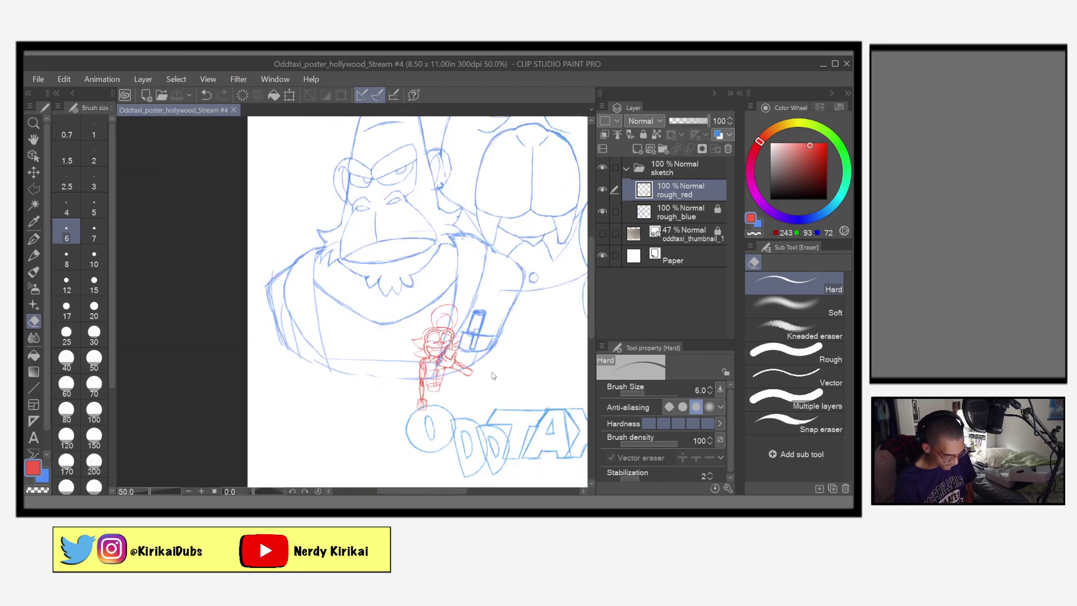
{"action": "left_click_drag", "start_coordinate": [505, 440], "coordinate": [352, 375]}
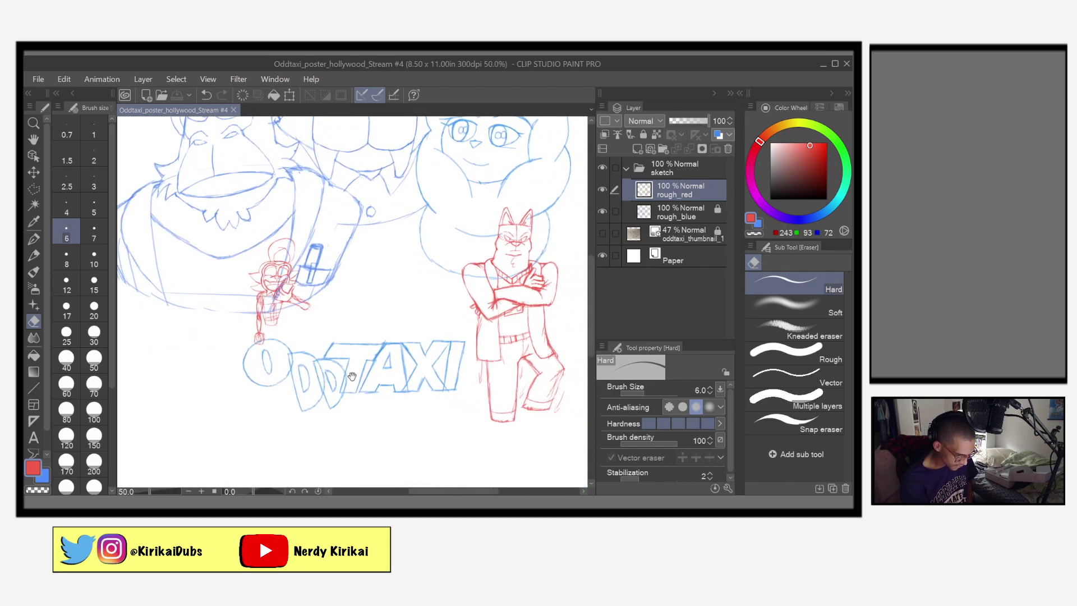
{"action": "scroll", "coordinate": [353, 377], "scroll_direction": "down", "scroll_amount": 1}
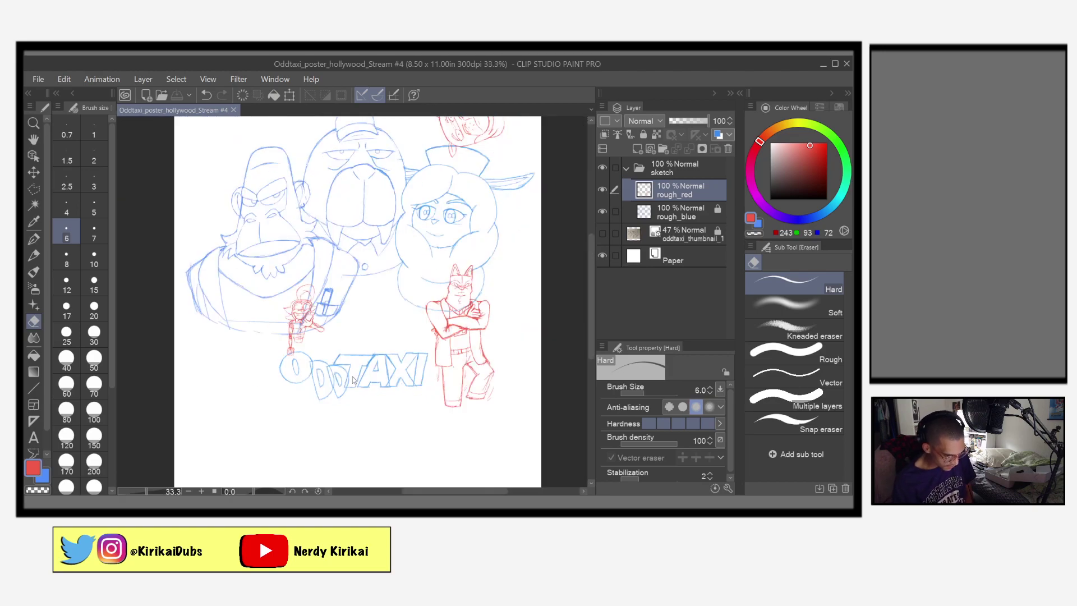
{"action": "left_click_drag", "start_coordinate": [442, 336], "coordinate": [431, 385]}
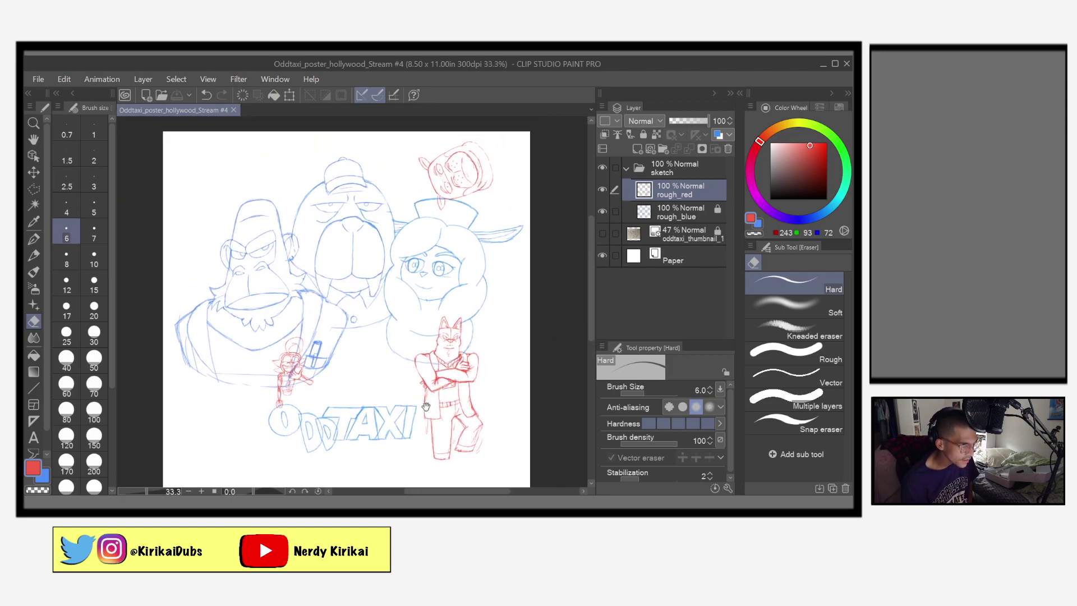
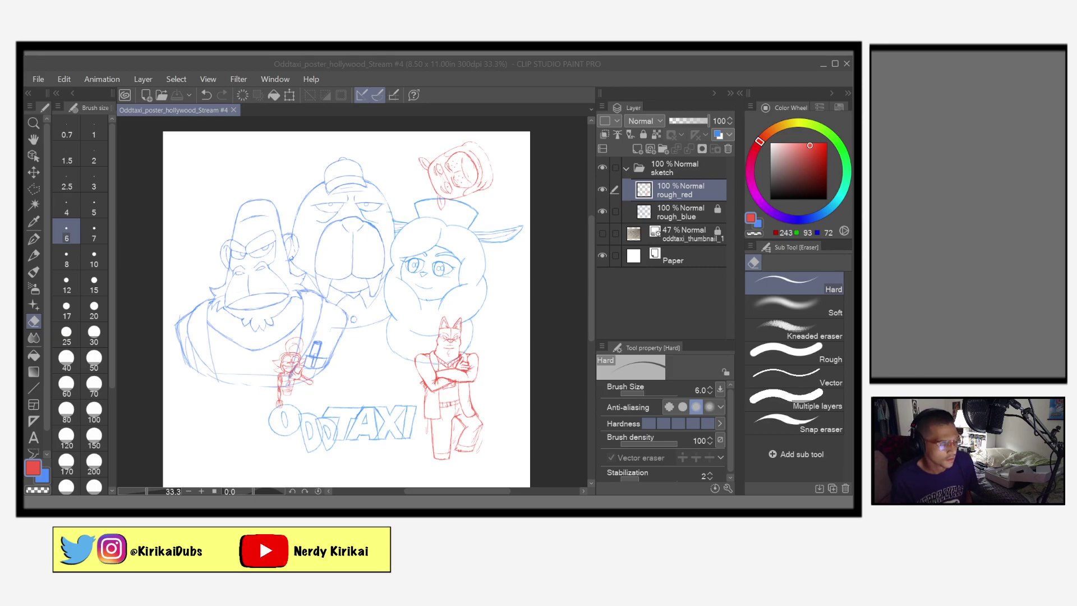
{"action": "left_click", "coordinate": [501, 319]}
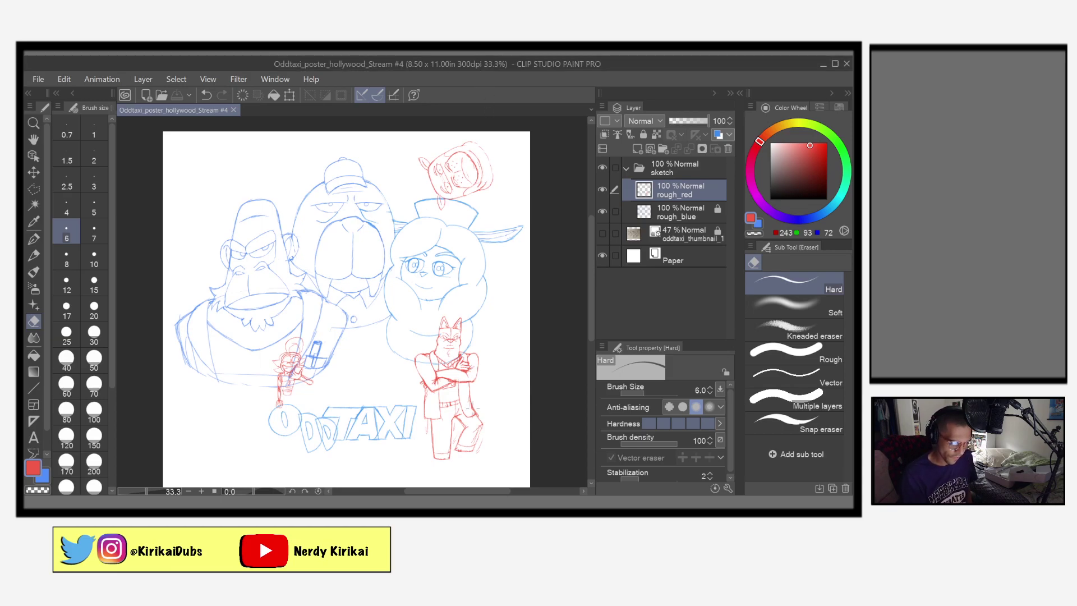
Touch up the left corner of the monkey's mouth with the Mechanical pencil at size 4 and erase the excess beside it
{"action": "scroll", "coordinate": [466, 427], "scroll_direction": "up", "scroll_amount": 4}
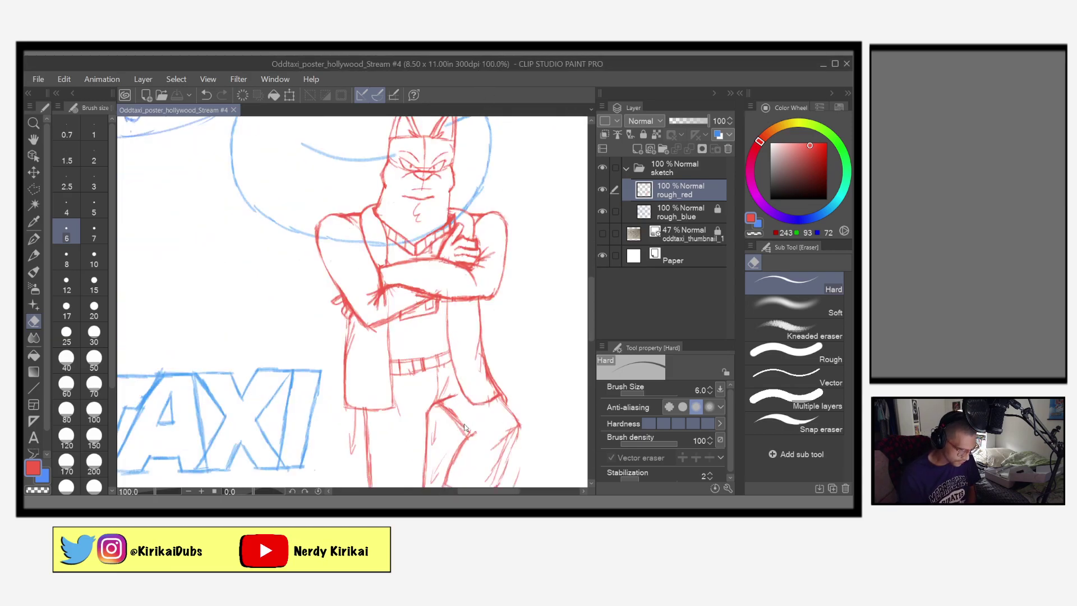
{"action": "left_click_drag", "start_coordinate": [472, 419], "coordinate": [550, 426]}
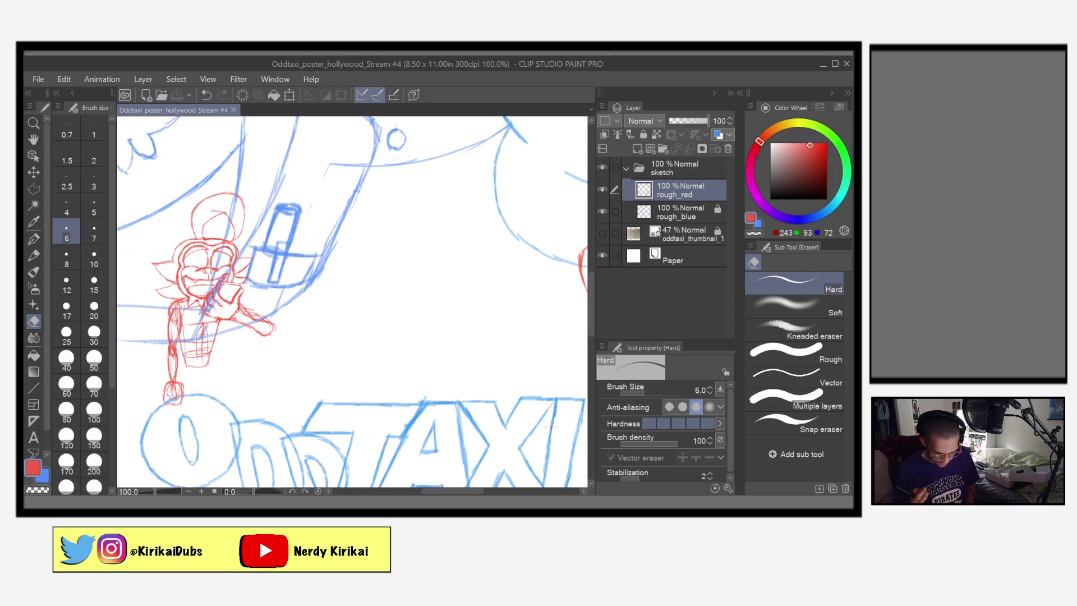
{"action": "scroll", "coordinate": [551, 426], "scroll_direction": "up", "scroll_amount": 1}
{"action": "left_click_drag", "start_coordinate": [277, 319], "coordinate": [474, 382]}
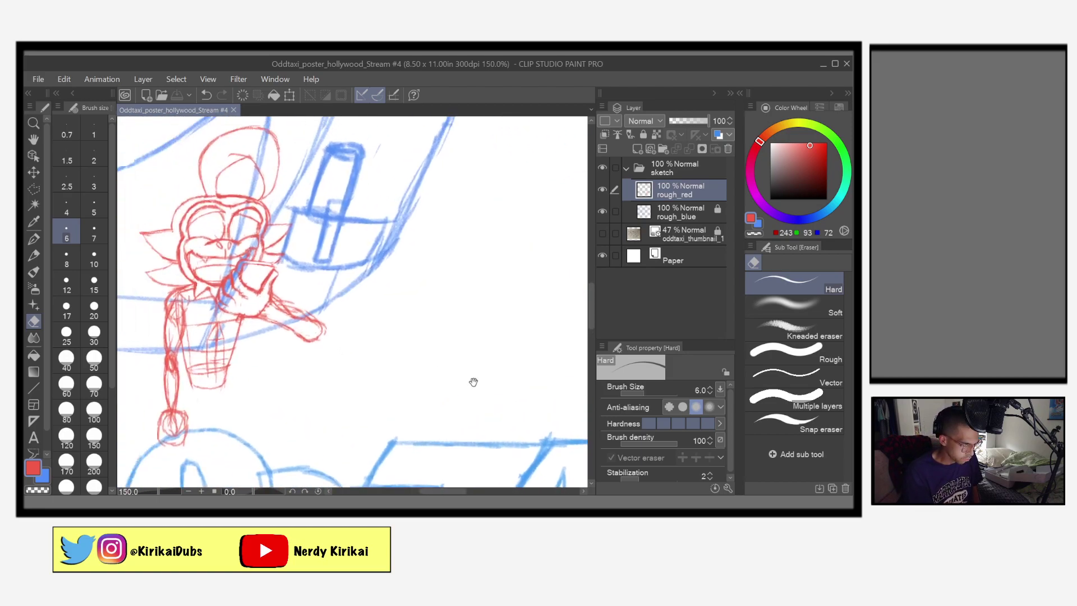
{"action": "left_click_drag", "start_coordinate": [370, 347], "coordinate": [457, 426]}
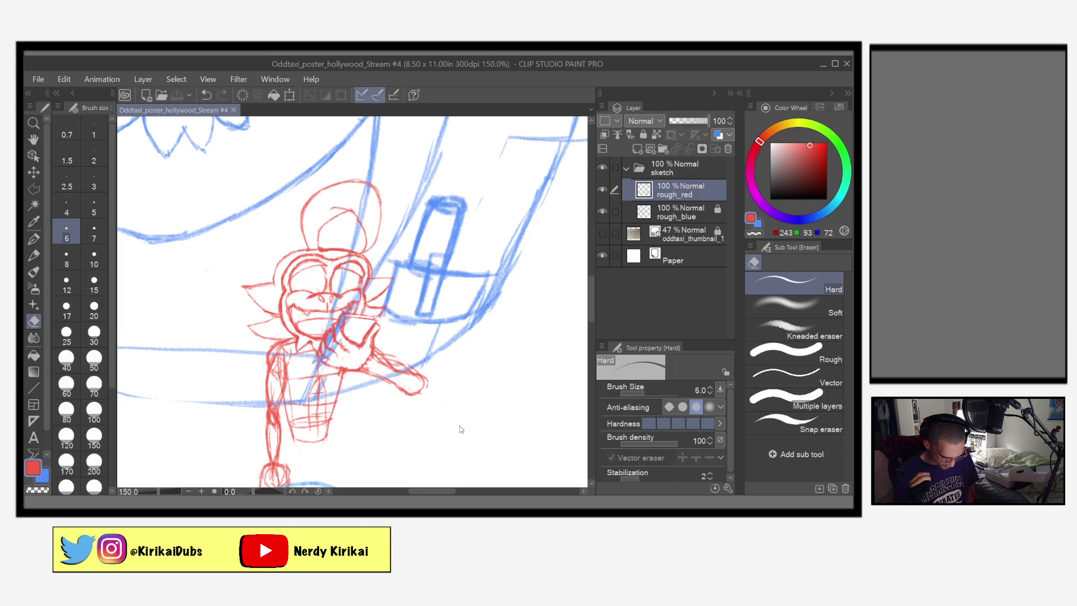
{"action": "scroll", "coordinate": [459, 425], "scroll_direction": "up", "scroll_amount": 3}
{"action": "left_click_drag", "start_coordinate": [325, 376], "coordinate": [523, 486]}
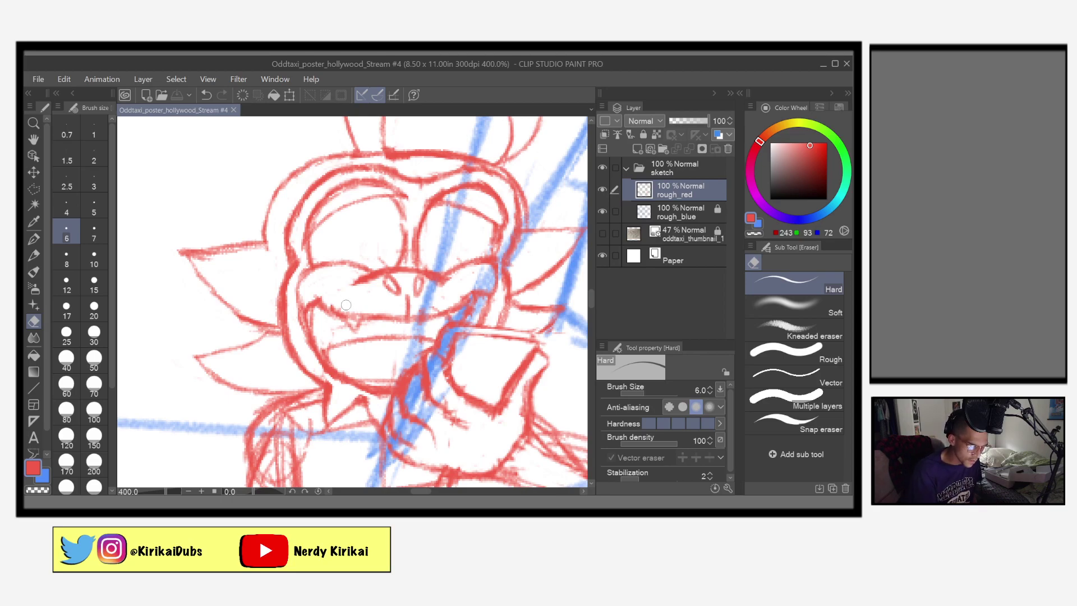
{"action": "left_click", "coordinate": [34, 256]}
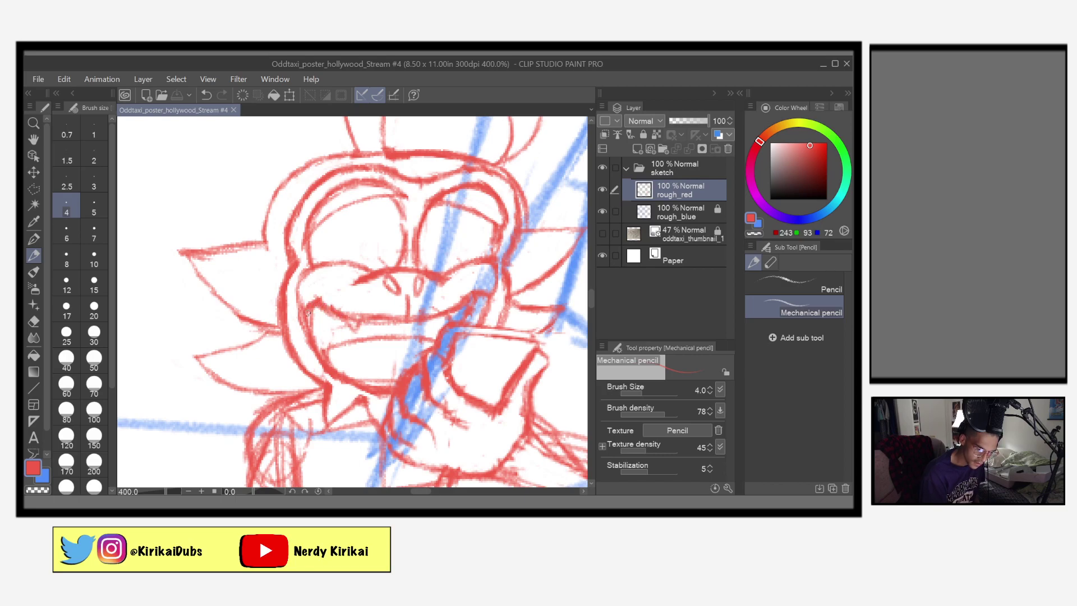
{"action": "left_click_drag", "start_coordinate": [307, 315], "coordinate": [332, 371]}
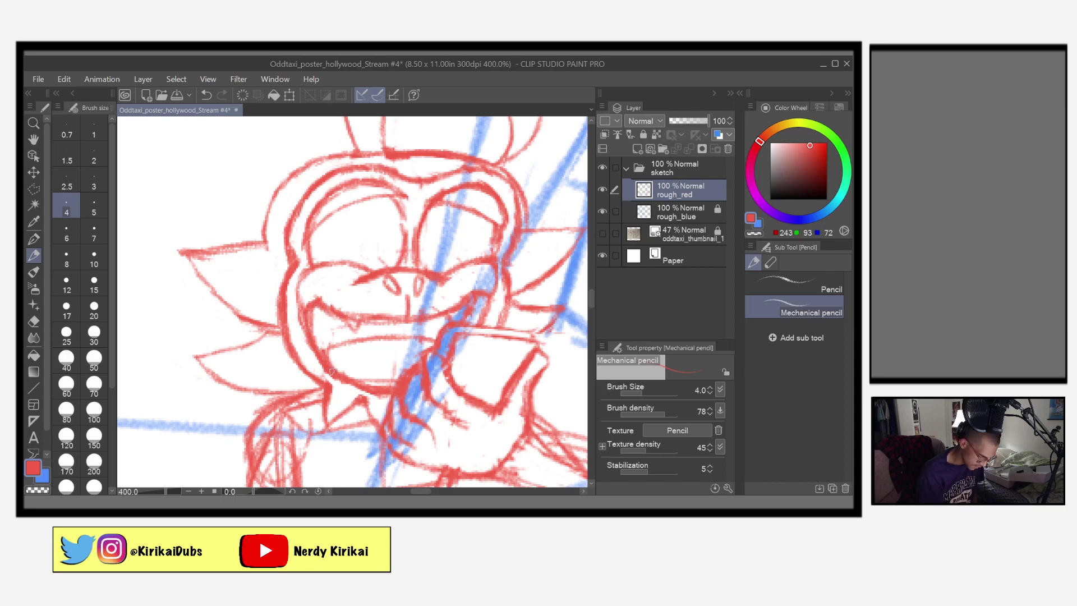
{"action": "key", "text": "e"}
{"action": "left_click_drag", "start_coordinate": [293, 308], "coordinate": [303, 332]}
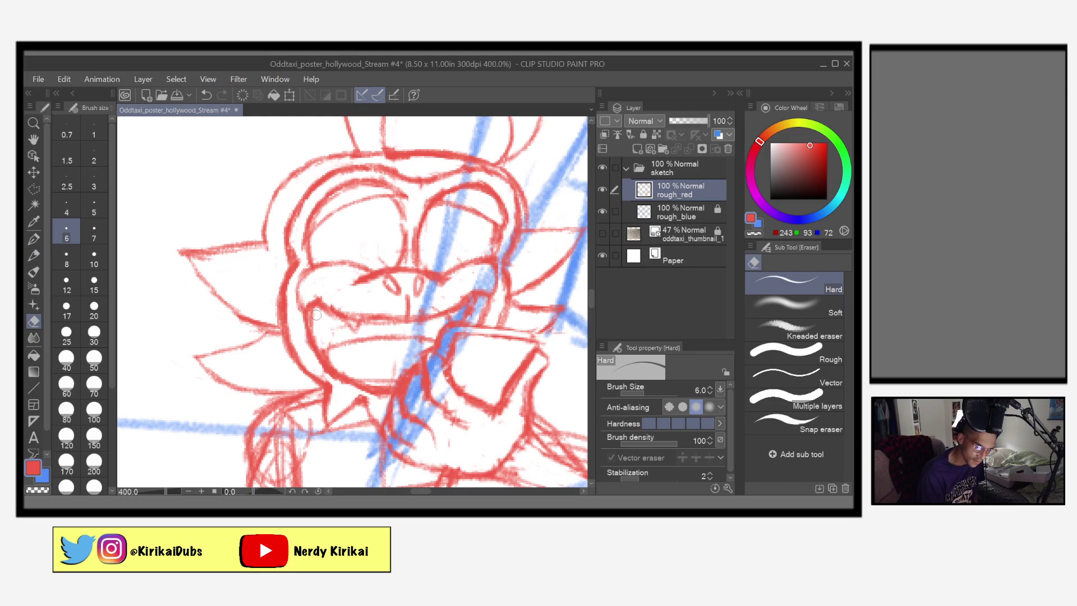
Draw short Mechanical pencil strokes rounding both outer ends of the monkey's muzzle, and erase the overlapping lines there
{"action": "left_click", "coordinate": [34, 257]}
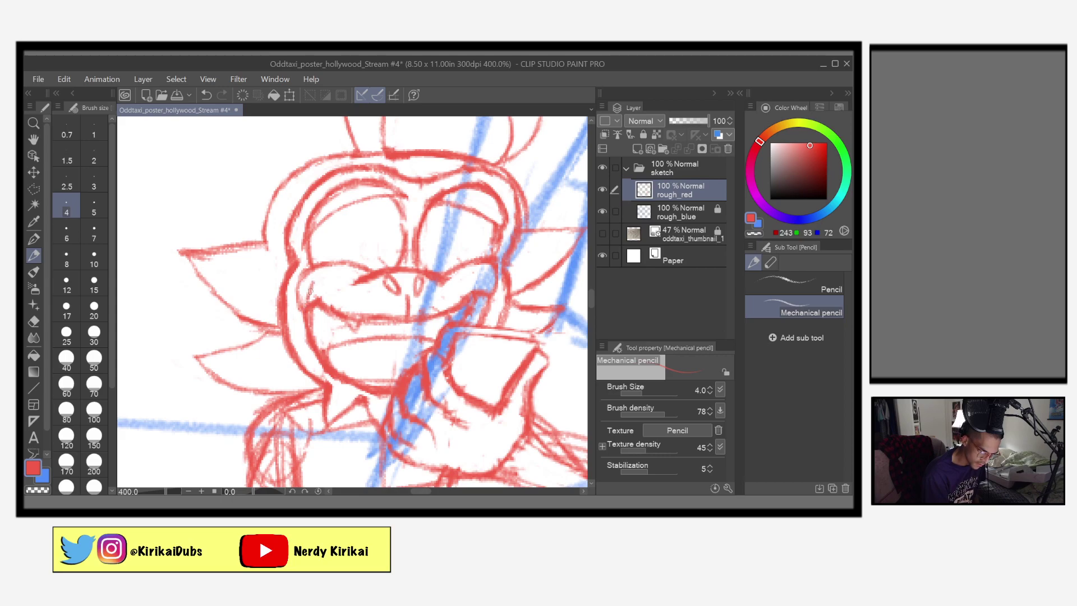
{"action": "mouse_move", "coordinate": [314, 269]}
{"action": "left_mouse_down"}
{"action": "mouse_move", "coordinate": [303, 306]}
{"action": "mouse_move", "coordinate": [332, 265]}
{"action": "mouse_move", "coordinate": [313, 280]}
{"action": "left_mouse_up"}
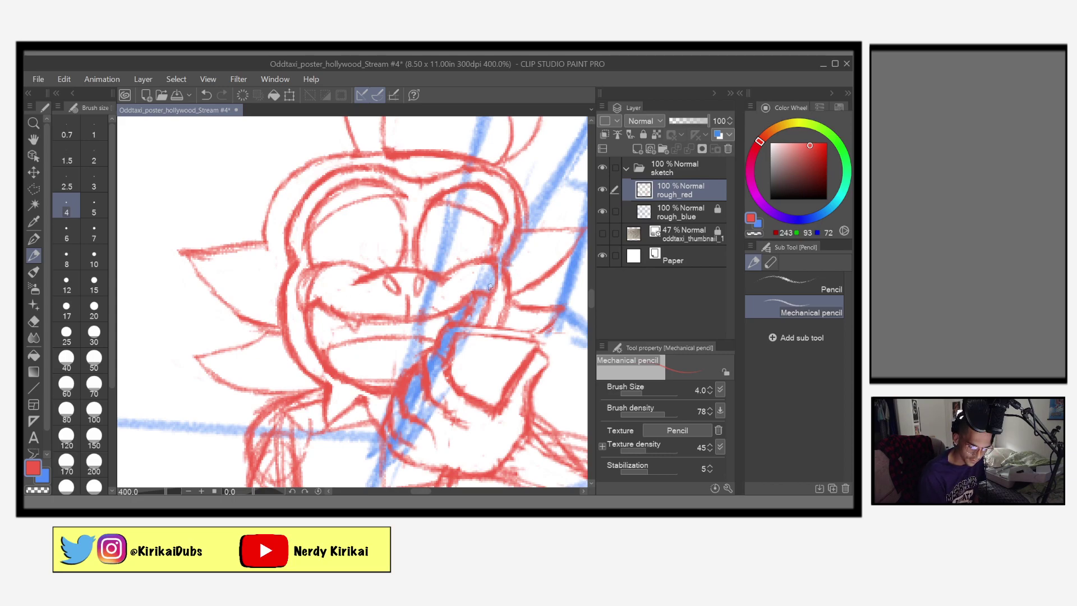
{"action": "mouse_move", "coordinate": [491, 283]}
{"action": "left_mouse_down"}
{"action": "mouse_move", "coordinate": [476, 261]}
{"action": "mouse_move", "coordinate": [490, 291]}
{"action": "left_mouse_up"}
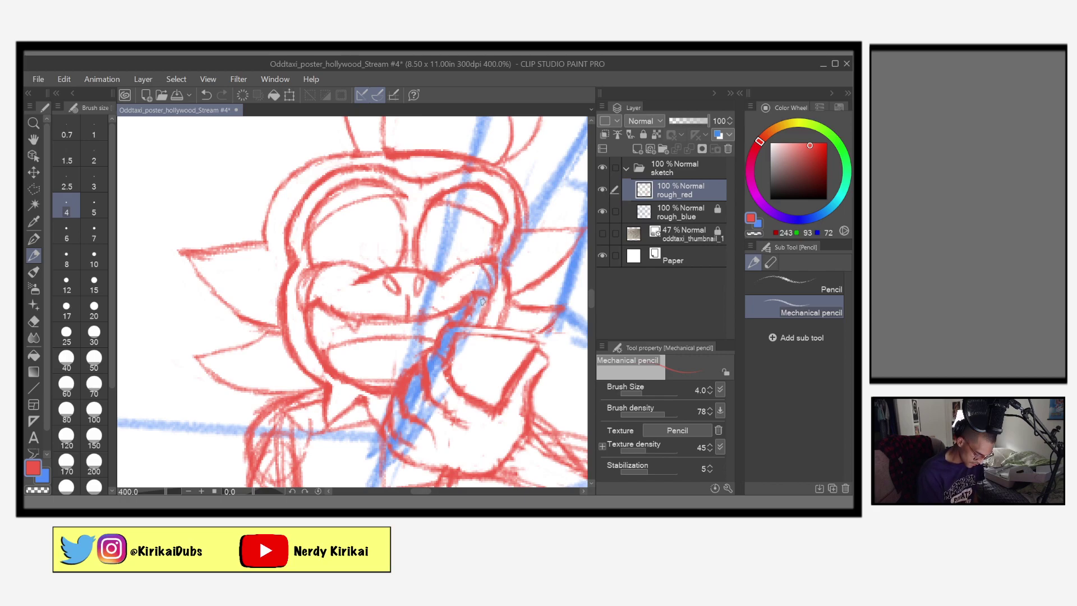
{"action": "key", "text": "e"}
{"action": "mouse_move", "coordinate": [304, 277]}
{"action": "left_mouse_down"}
{"action": "mouse_move", "coordinate": [294, 307]}
{"action": "mouse_move", "coordinate": [305, 258]}
{"action": "left_mouse_up"}
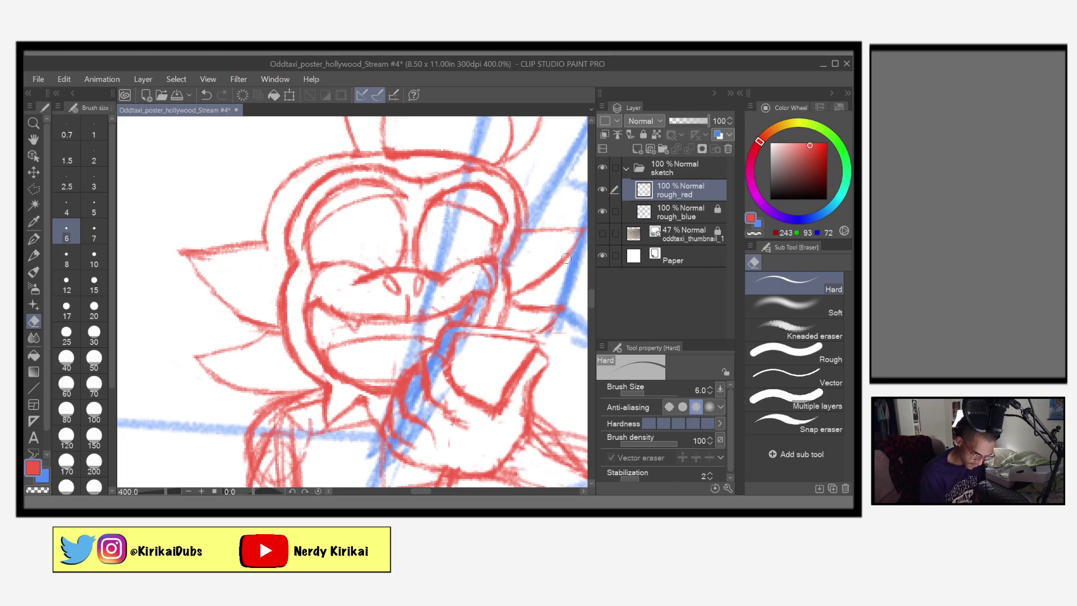
{"action": "mouse_move", "coordinate": [498, 270]}
{"action": "left_mouse_down"}
{"action": "mouse_move", "coordinate": [497, 284]}
{"action": "mouse_move", "coordinate": [489, 267]}
{"action": "left_mouse_up"}
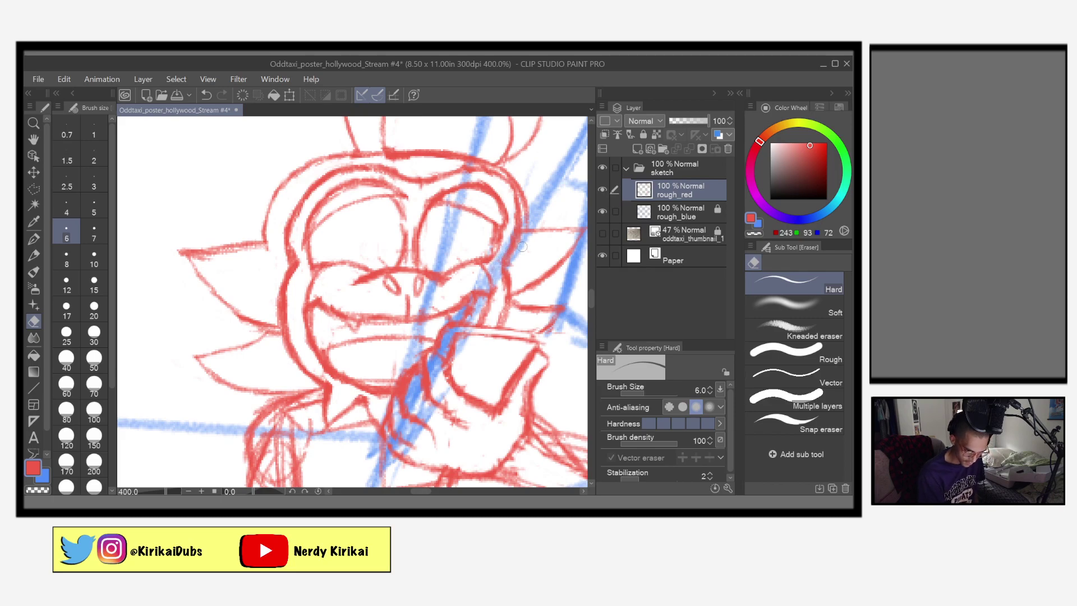
Undo the last two edits to the monkey's muzzle
{"action": "scroll", "coordinate": [542, 265], "scroll_direction": "down", "scroll_amount": 4}
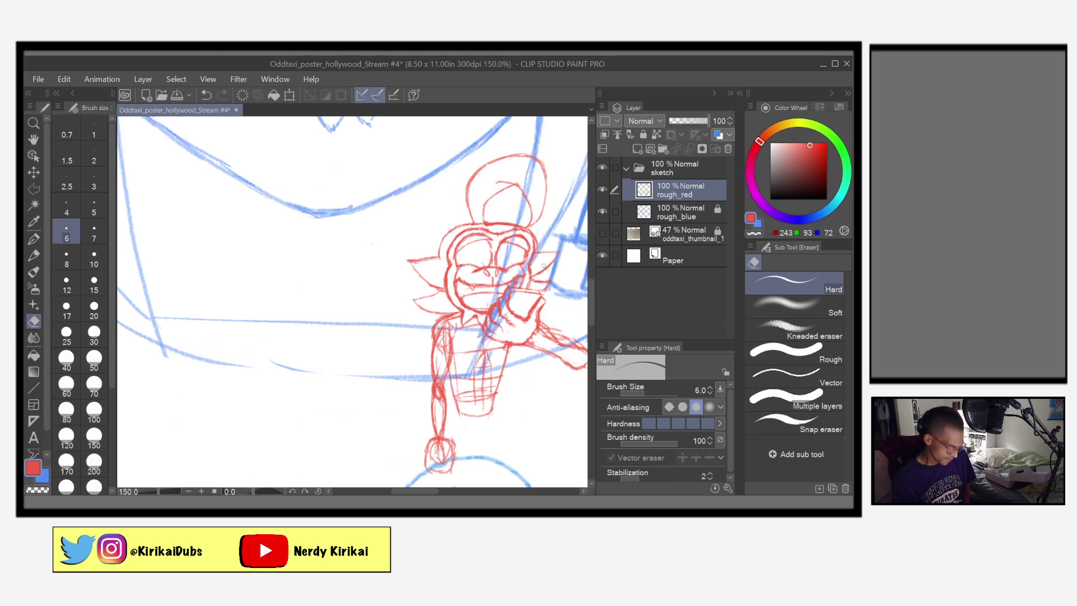
{"action": "key", "text": "ctrl+z"}
{"action": "key", "text": "ctrl+z"}
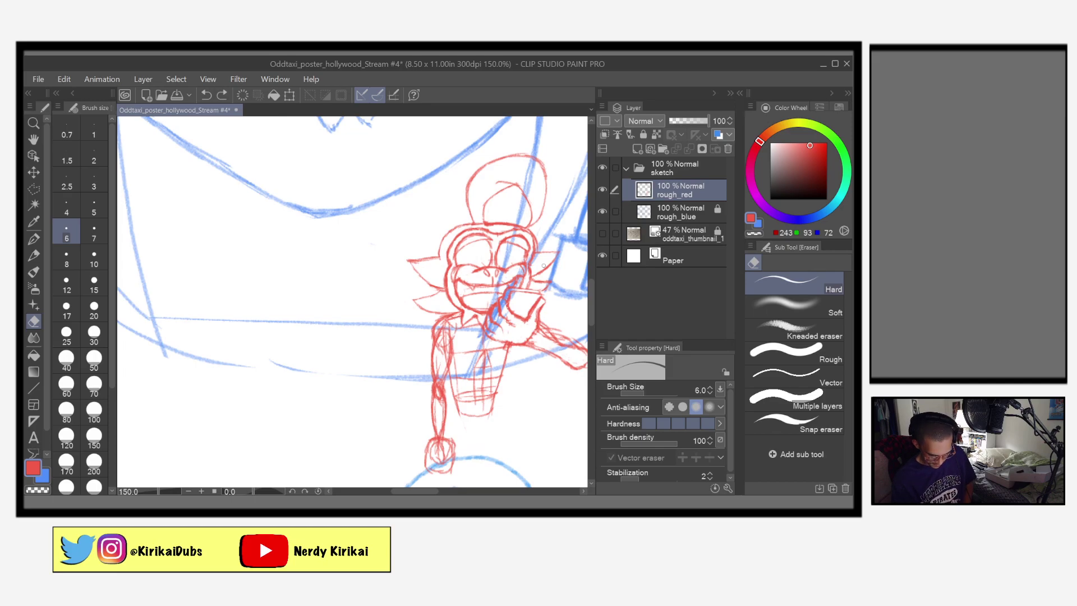
{"action": "scroll", "coordinate": [544, 265], "scroll_direction": "up", "scroll_amount": 7}
{"action": "left_click_drag", "start_coordinate": [415, 402], "coordinate": [587, 439]}
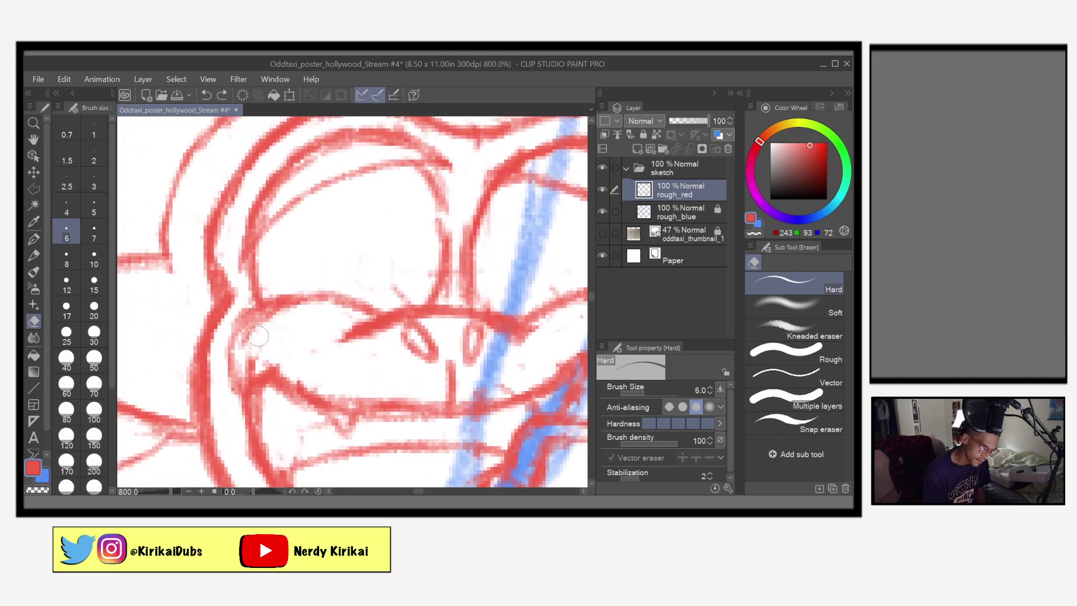
Erase the stray lines around the monkey's muzzle ends and below the nose with the Hard eraser at sizes 6 and 5
{"action": "mouse_move", "coordinate": [259, 335]}
{"action": "left_mouse_down"}
{"action": "mouse_move", "coordinate": [247, 369]}
{"action": "mouse_move", "coordinate": [252, 339]}
{"action": "mouse_move", "coordinate": [245, 362]}
{"action": "mouse_move", "coordinate": [271, 319]}
{"action": "mouse_move", "coordinate": [262, 327]}
{"action": "mouse_move", "coordinate": [345, 310]}
{"action": "left_mouse_up"}
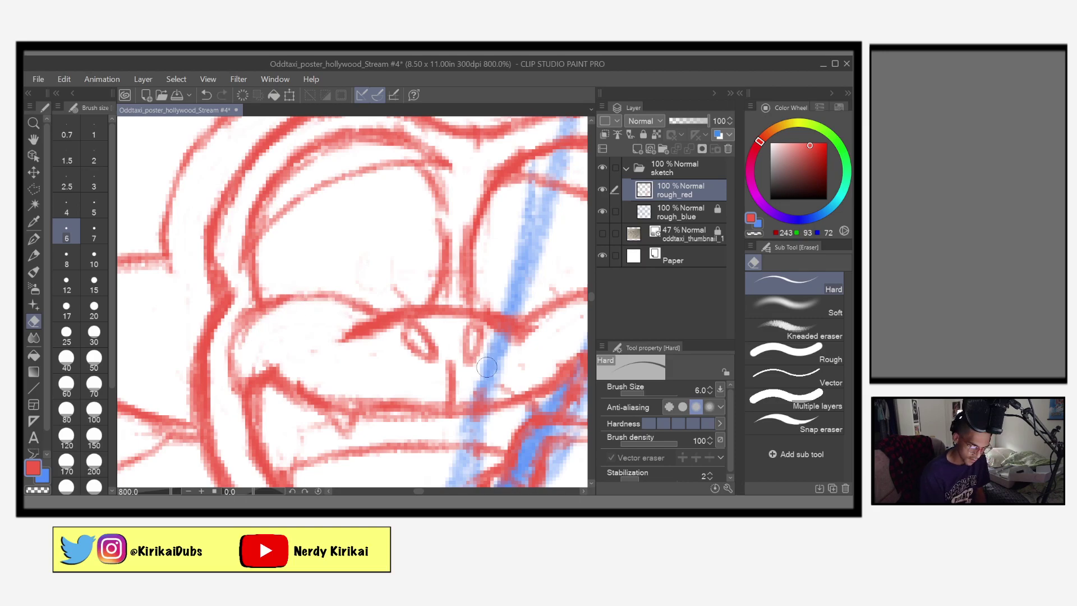
{"action": "mouse_move", "coordinate": [487, 368]}
{"action": "left_mouse_down"}
{"action": "mouse_move", "coordinate": [397, 362]}
{"action": "mouse_move", "coordinate": [372, 344]}
{"action": "left_mouse_up"}
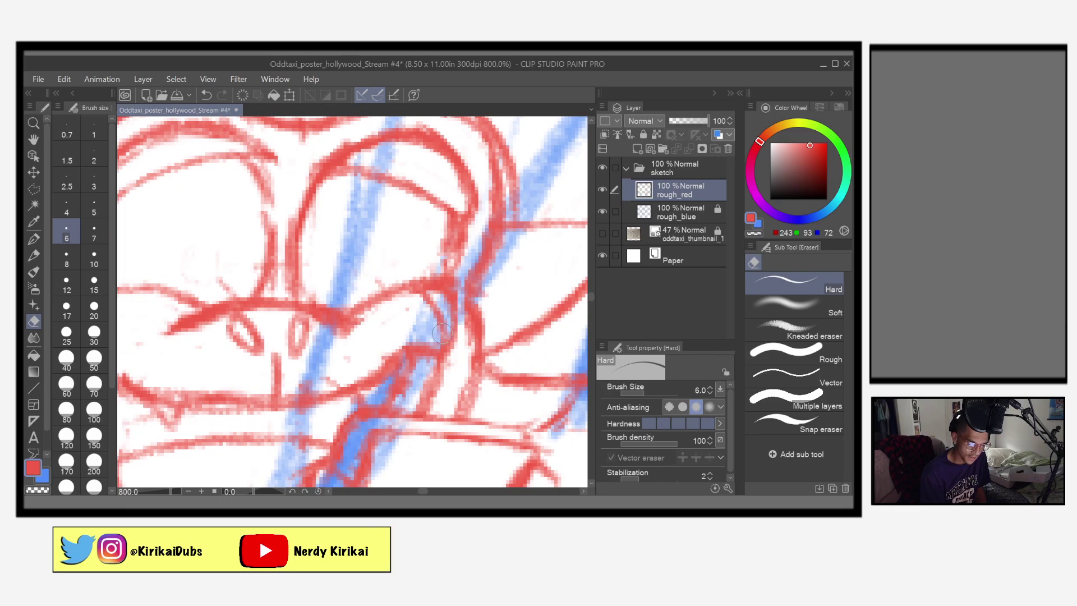
{"action": "left_click", "coordinate": [94, 209]}
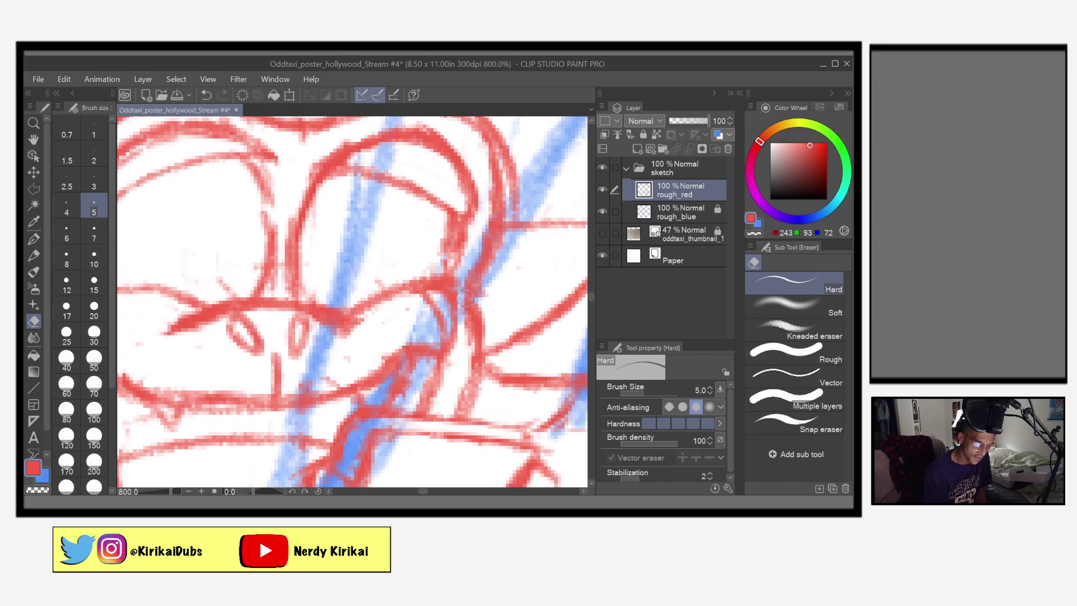
{"action": "mouse_move", "coordinate": [432, 317]}
{"action": "left_mouse_down"}
{"action": "mouse_move", "coordinate": [442, 338]}
{"action": "mouse_move", "coordinate": [436, 315]}
{"action": "mouse_move", "coordinate": [409, 307]}
{"action": "mouse_move", "coordinate": [314, 384]}
{"action": "mouse_move", "coordinate": [274, 362]}
{"action": "left_mouse_up"}
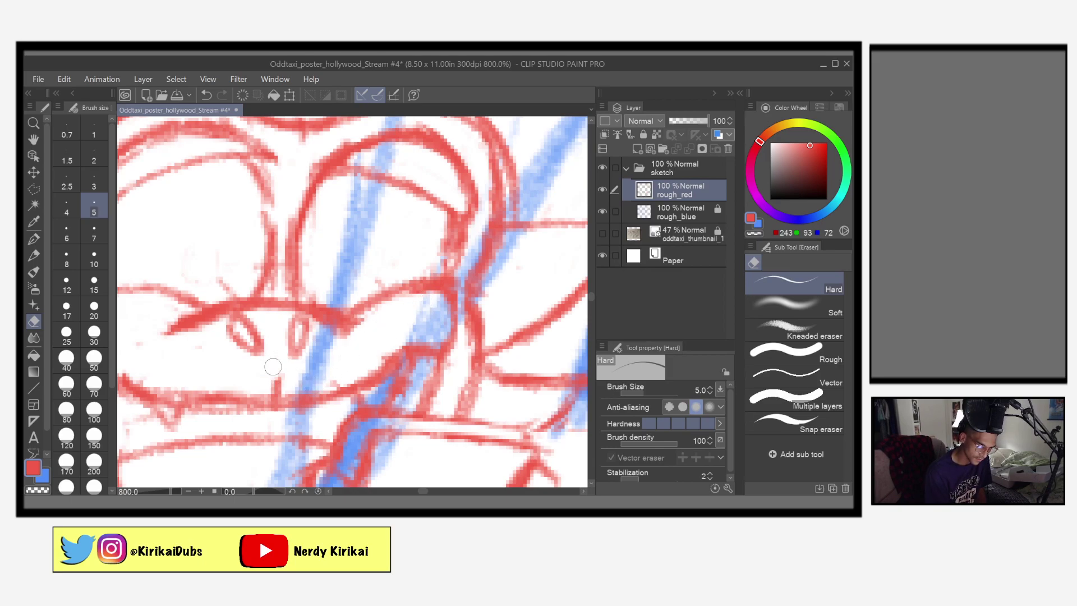
Redraw the short vertical line below the monkey's nose with the Mechanical pencil at size 4 and save the file
{"action": "left_click", "coordinate": [33, 256]}
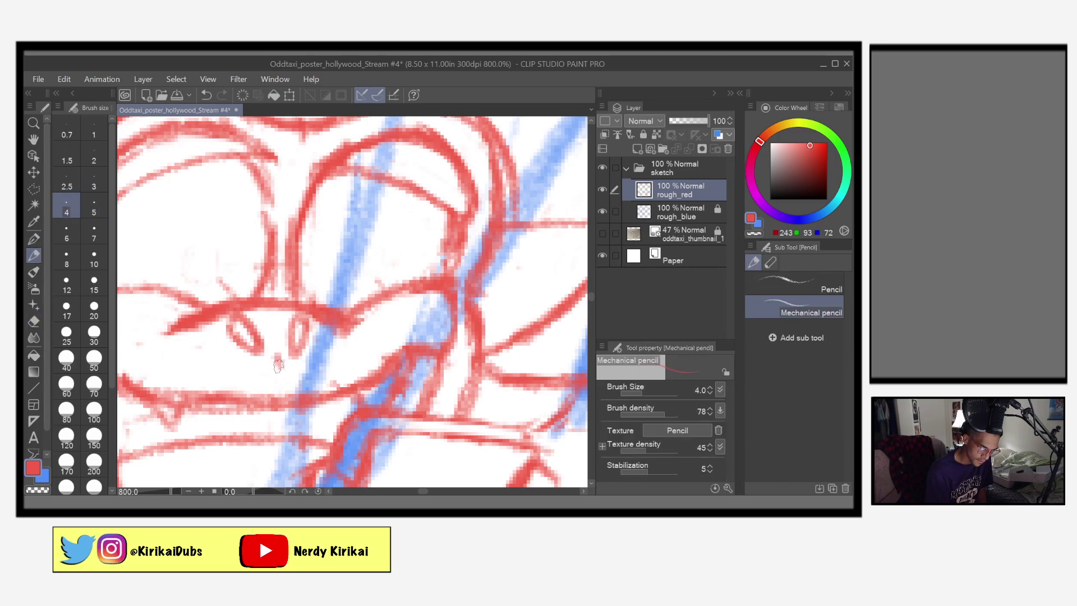
{"action": "left_click_drag", "start_coordinate": [278, 355], "coordinate": [281, 392]}
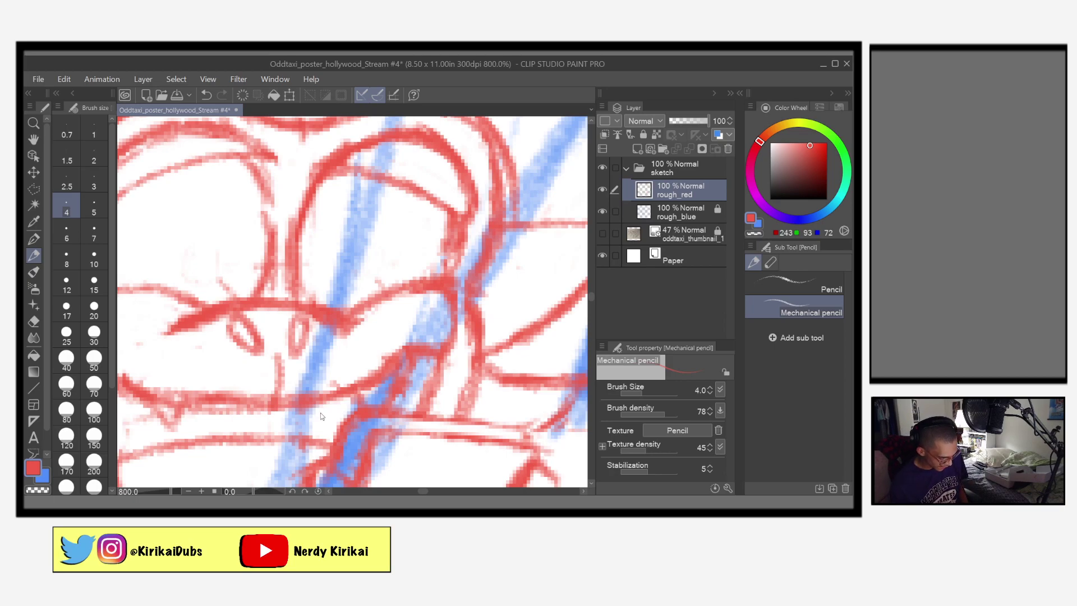
{"action": "key", "text": "ctrl+s"}
{"action": "scroll", "coordinate": [320, 414], "scroll_direction": "down", "scroll_amount": 10}
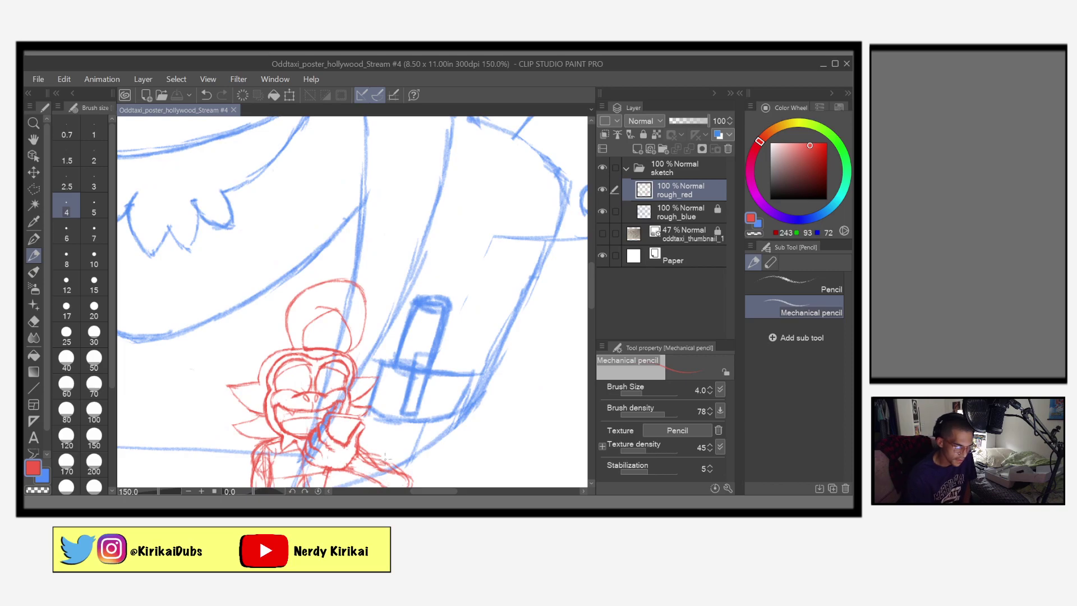
{"action": "left_click_drag", "start_coordinate": [385, 459], "coordinate": [409, 413]}
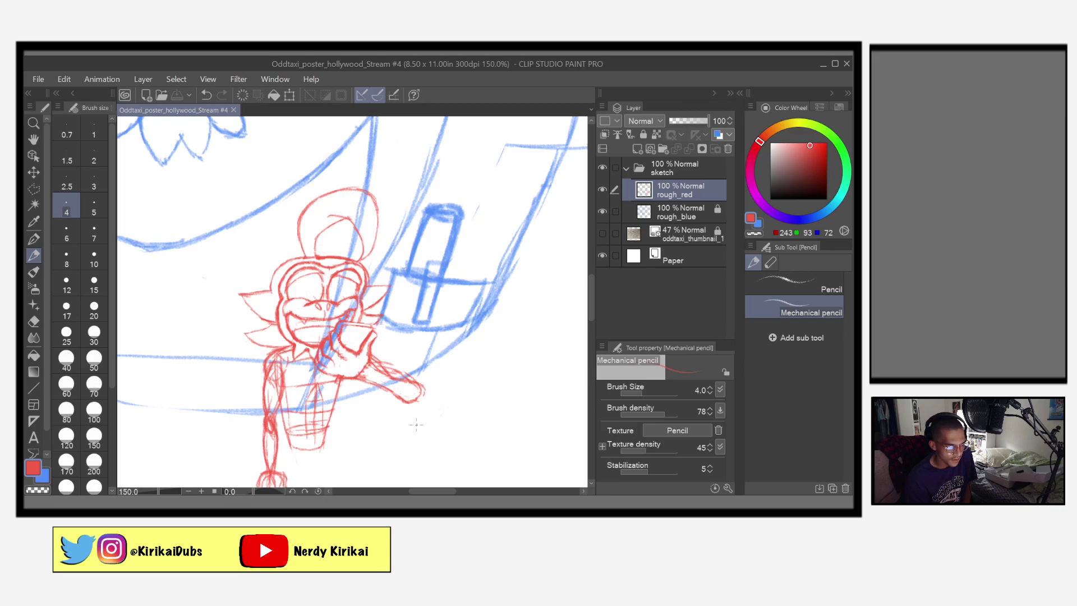
{"action": "scroll", "coordinate": [416, 425], "scroll_direction": "up", "scroll_amount": 3}
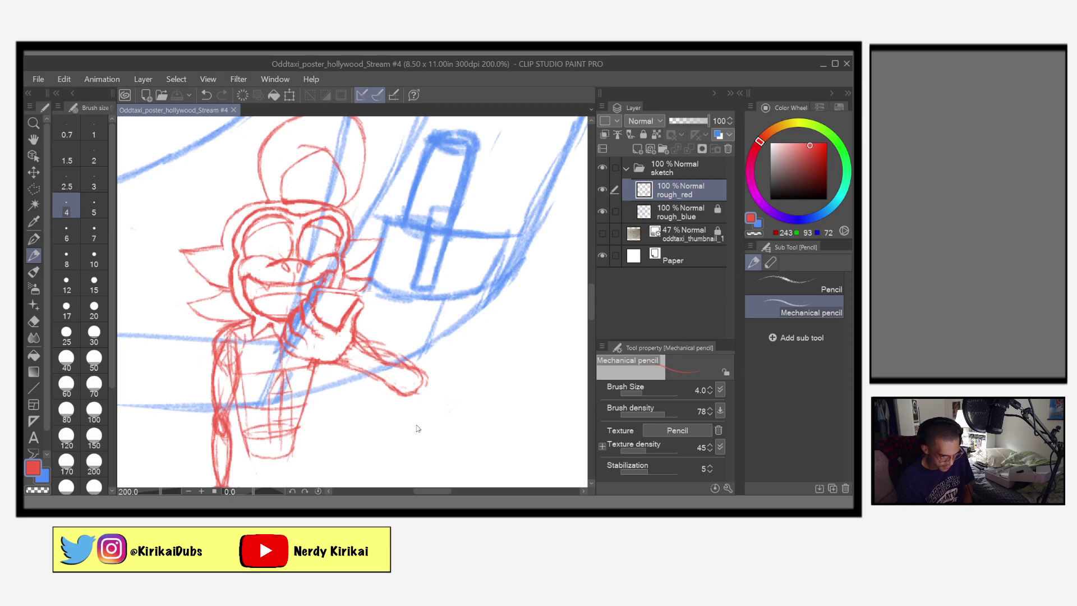
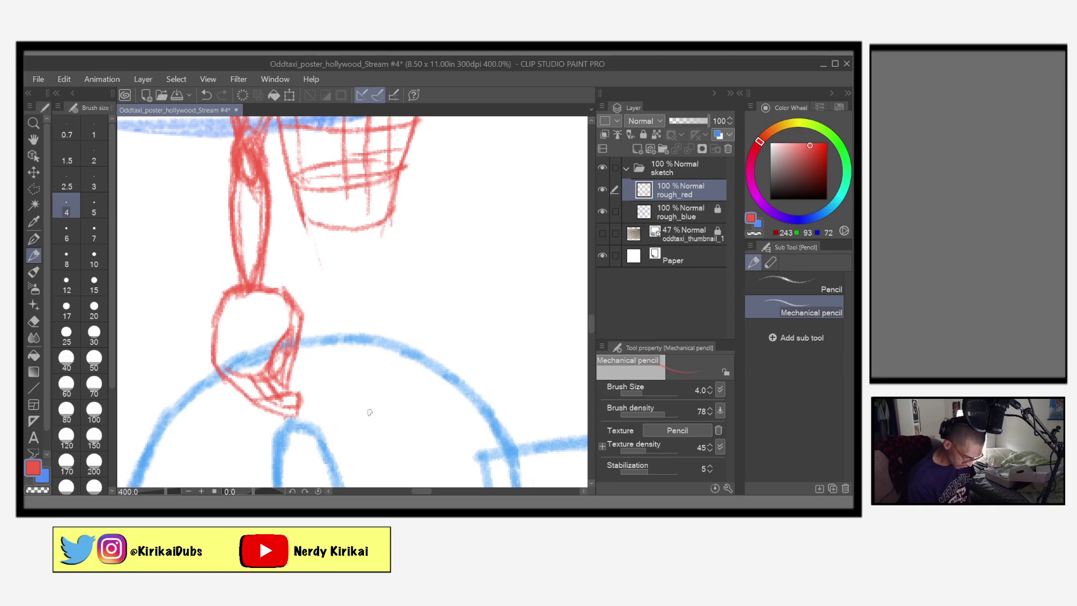
Undo the recent strokes that form the fingers of the monkey's lowered hand
{"action": "key", "text": "ctrl+z"}
{"action": "key", "text": "ctrl+z"}
{"action": "key", "text": "ctrl+z"}
{"action": "key", "text": "ctrl+z"}
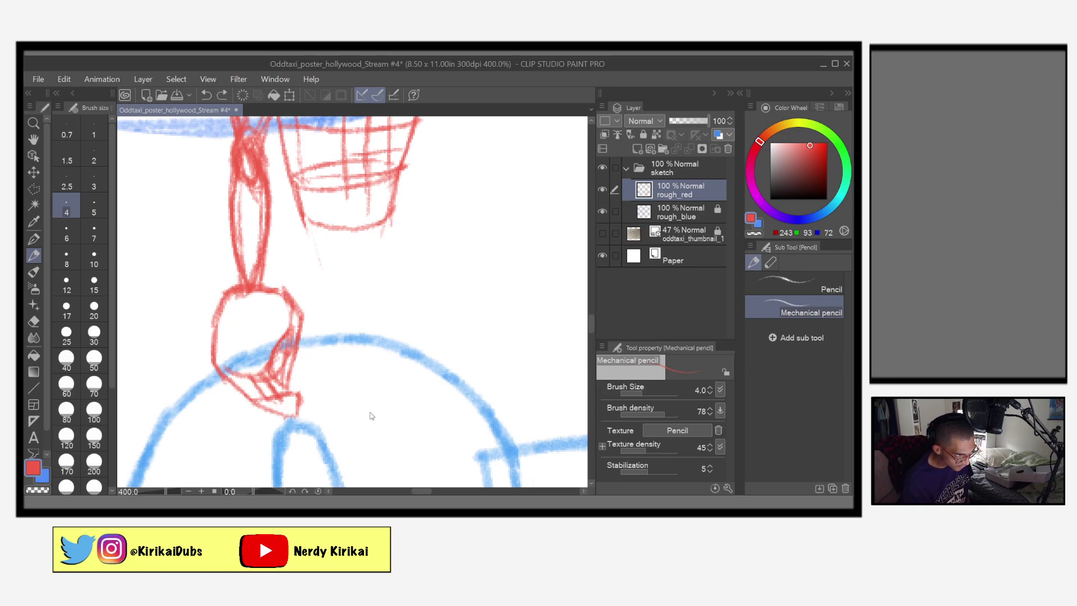
{"action": "key", "text": "ctrl+z"}
{"action": "key", "text": "ctrl+z"}
{"action": "key", "text": "ctrl+z"}
{"action": "key", "text": "ctrl+z"}
{"action": "key", "text": "ctrl+z"}
{"action": "key", "text": "ctrl+z"}
{"action": "key", "text": "ctrl+z"}
{"action": "key", "text": "ctrl+z"}
{"action": "key", "text": "ctrl+z"}
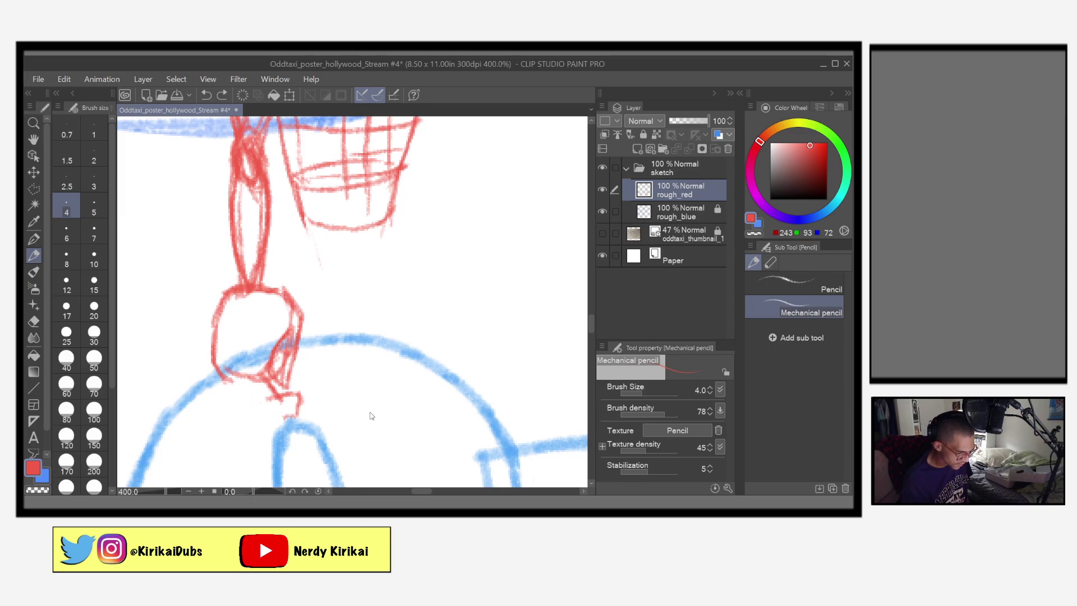
Erase the leftover fingertip and inner thumb lines of the lowered hand with the Hard eraser, ending at size 12
{"action": "key", "text": "e"}
{"action": "mouse_move", "coordinate": [308, 409]}
{"action": "left_mouse_down"}
{"action": "mouse_move", "coordinate": [264, 408]}
{"action": "mouse_move", "coordinate": [286, 426]}
{"action": "left_mouse_up"}
{"action": "left_click", "coordinate": [66, 283]}
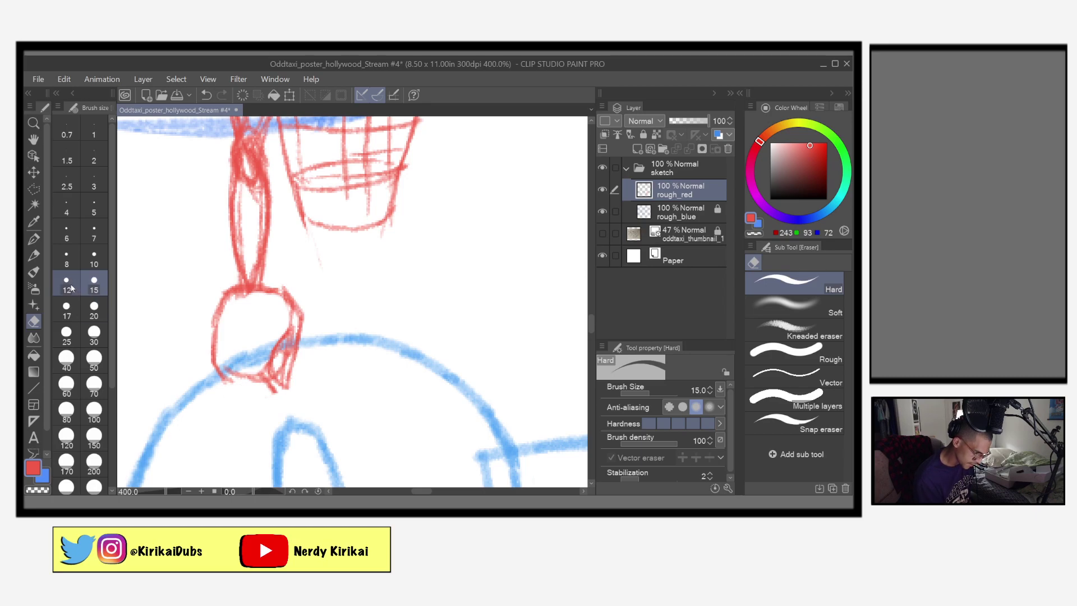
{"action": "mouse_move", "coordinate": [277, 372]}
{"action": "left_mouse_down"}
{"action": "mouse_move", "coordinate": [275, 394]}
{"action": "mouse_move", "coordinate": [300, 328]}
{"action": "mouse_move", "coordinate": [290, 297]}
{"action": "mouse_move", "coordinate": [276, 344]}
{"action": "mouse_move", "coordinate": [251, 309]}
{"action": "mouse_move", "coordinate": [267, 295]}
{"action": "mouse_move", "coordinate": [294, 299]}
{"action": "mouse_move", "coordinate": [303, 336]}
{"action": "mouse_move", "coordinate": [284, 380]}
{"action": "mouse_move", "coordinate": [274, 367]}
{"action": "mouse_move", "coordinate": [287, 338]}
{"action": "left_mouse_up"}
Sketch the thumb edge and a tapered outline for the curled fingers on the lowered hand with the Mechanical pencil at size 4
{"action": "key", "text": "p"}
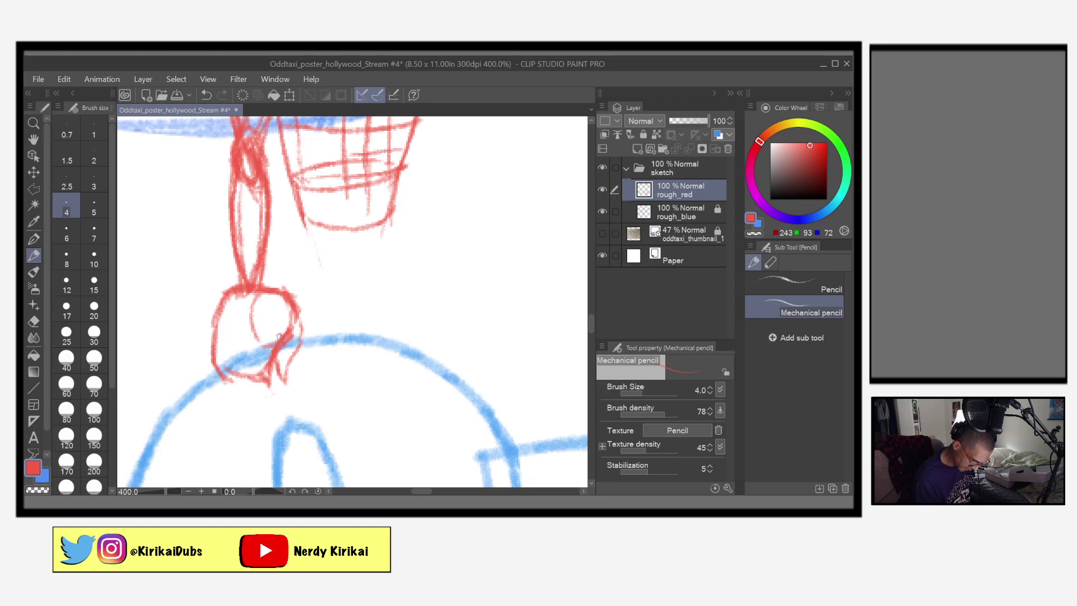
{"action": "mouse_move", "coordinate": [281, 338]}
{"action": "left_mouse_down"}
{"action": "mouse_move", "coordinate": [276, 361]}
{"action": "mouse_move", "coordinate": [288, 376]}
{"action": "mouse_move", "coordinate": [298, 350]}
{"action": "left_mouse_up"}
{"action": "mouse_move", "coordinate": [221, 365]}
{"action": "left_mouse_down"}
{"action": "mouse_move", "coordinate": [240, 397]}
{"action": "mouse_move", "coordinate": [271, 410]}
{"action": "left_mouse_up"}
{"action": "mouse_move", "coordinate": [270, 358]}
{"action": "left_mouse_down"}
{"action": "mouse_move", "coordinate": [284, 402]}
{"action": "mouse_move", "coordinate": [282, 393]}
{"action": "mouse_move", "coordinate": [272, 410]}
{"action": "left_mouse_up"}
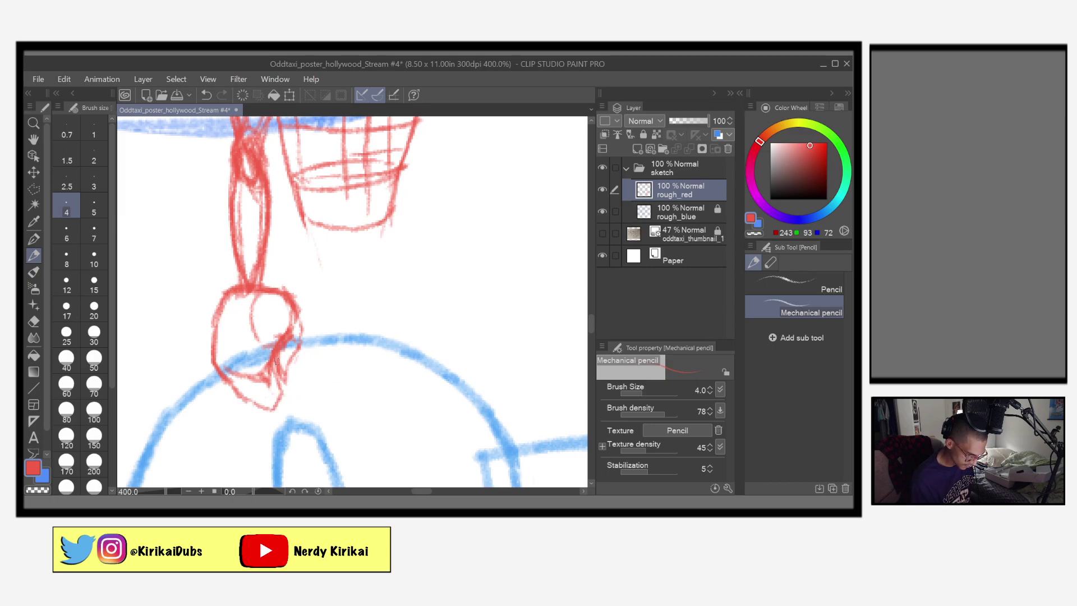
Try to divide the lowered hand's finger shape into separate short fingers with Mechanical pencil strokes
{"action": "mouse_move", "coordinate": [265, 363]}
{"action": "left_mouse_down"}
{"action": "mouse_move", "coordinate": [254, 379]}
{"action": "mouse_move", "coordinate": [273, 366]}
{"action": "mouse_move", "coordinate": [263, 386]}
{"action": "mouse_move", "coordinate": [277, 398]}
{"action": "mouse_move", "coordinate": [284, 387]}
{"action": "mouse_move", "coordinate": [270, 393]}
{"action": "mouse_move", "coordinate": [285, 399]}
{"action": "mouse_move", "coordinate": [263, 396]}
{"action": "mouse_move", "coordinate": [269, 413]}
{"action": "mouse_move", "coordinate": [279, 396]}
{"action": "mouse_move", "coordinate": [248, 395]}
{"action": "mouse_move", "coordinate": [255, 407]}
{"action": "mouse_move", "coordinate": [255, 392]}
{"action": "mouse_move", "coordinate": [248, 404]}
{"action": "mouse_move", "coordinate": [238, 388]}
{"action": "mouse_move", "coordinate": [242, 406]}
{"action": "mouse_move", "coordinate": [247, 390]}
{"action": "mouse_move", "coordinate": [236, 387]}
{"action": "mouse_move", "coordinate": [248, 397]}
{"action": "left_mouse_up"}
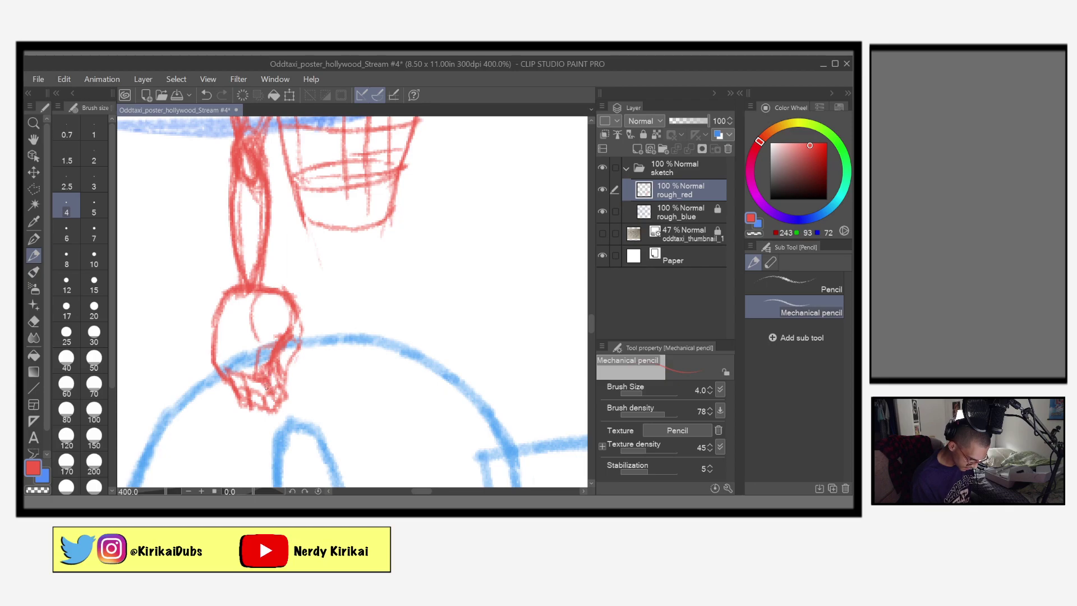
{"action": "left_click_drag", "start_coordinate": [255, 376], "coordinate": [266, 404]}
{"action": "left_click_drag", "start_coordinate": [241, 367], "coordinate": [256, 404]}
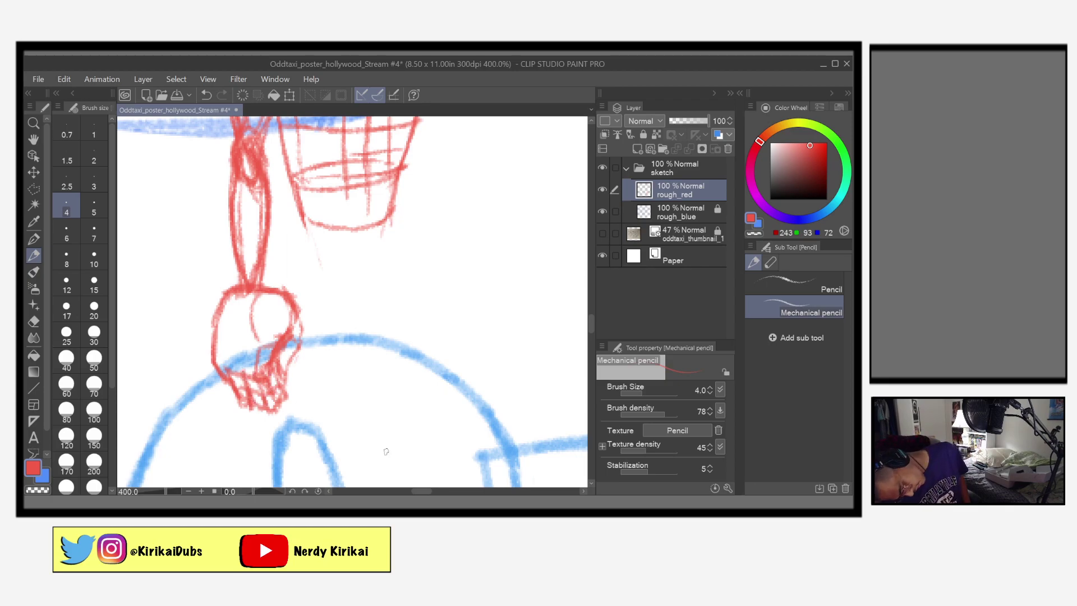
Undo the finger division strokes on the lowered hand, back to the plain tapered finger outline
{"action": "key", "text": "ctrl+z"}
{"action": "key", "text": "ctrl+z"}
{"action": "key", "text": "ctrl+z"}
{"action": "key", "text": "ctrl+z"}
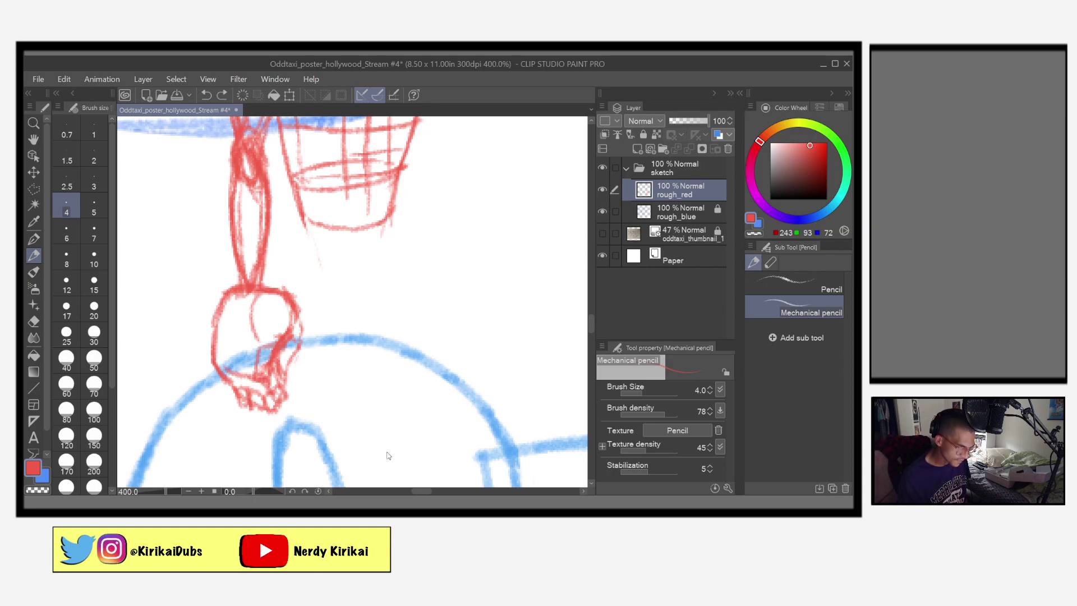
{"action": "key", "text": "ctrl+z"}
{"action": "key", "text": "ctrl+z"}
{"action": "key", "text": "ctrl+z"}
{"action": "key", "text": "ctrl+z"}
{"action": "key", "text": "ctrl+z"}
{"action": "key", "text": "ctrl+z"}
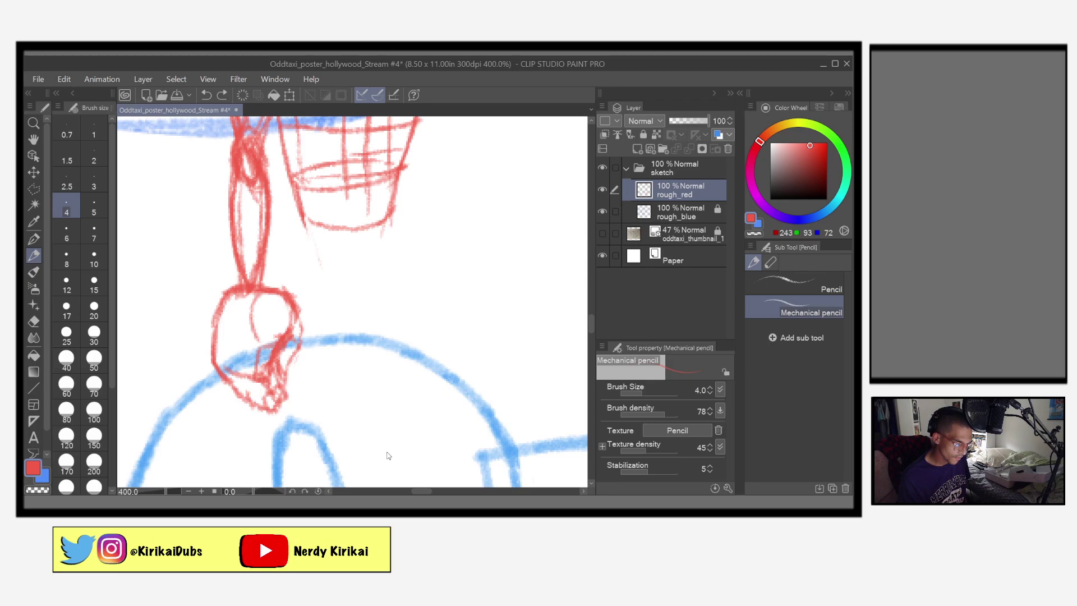
{"action": "key", "text": "ctrl+z"}
{"action": "key", "text": "ctrl+z"}
{"action": "key", "text": "ctrl+z"}
{"action": "key", "text": "ctrl+z"}
{"action": "key", "text": "ctrl+z"}
{"action": "key", "text": "ctrl+z"}
{"action": "key", "text": "ctrl+z"}
{"action": "key", "text": "ctrl+z"}
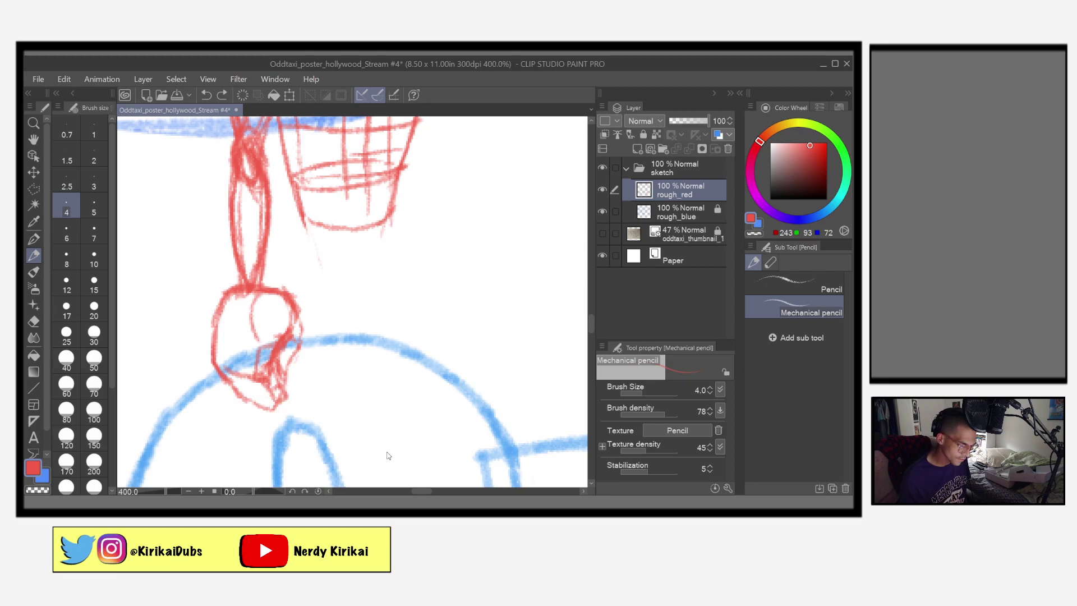
{"action": "key", "text": "ctrl+z"}
{"action": "key", "text": "ctrl+z"}
{"action": "key", "text": "ctrl+z"}
{"action": "key", "text": "ctrl+z"}
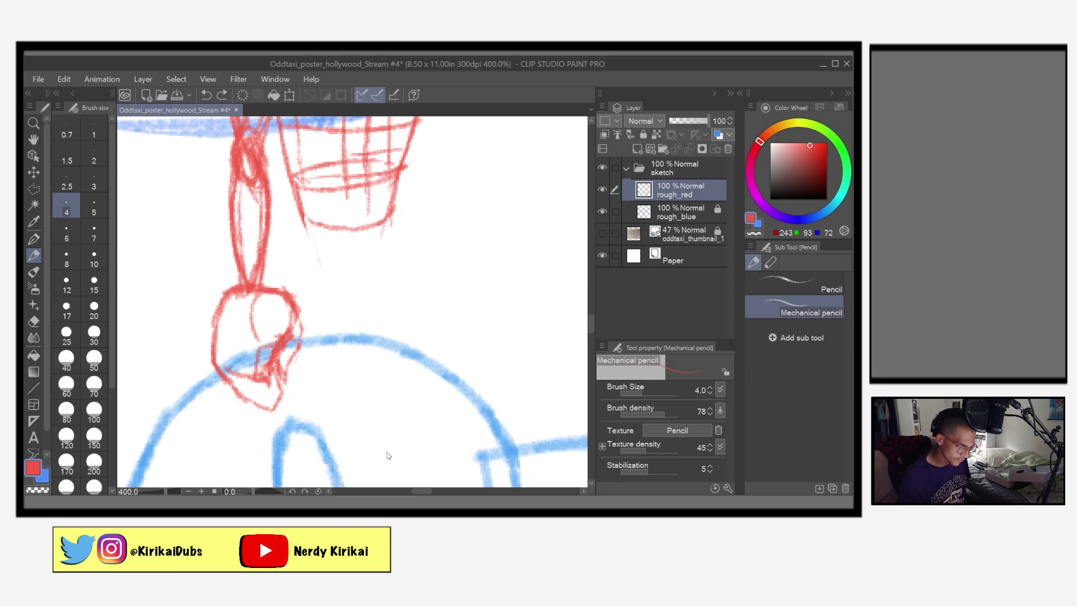
{"action": "key", "text": "ctrl+z"}
{"action": "key", "text": "ctrl+z"}
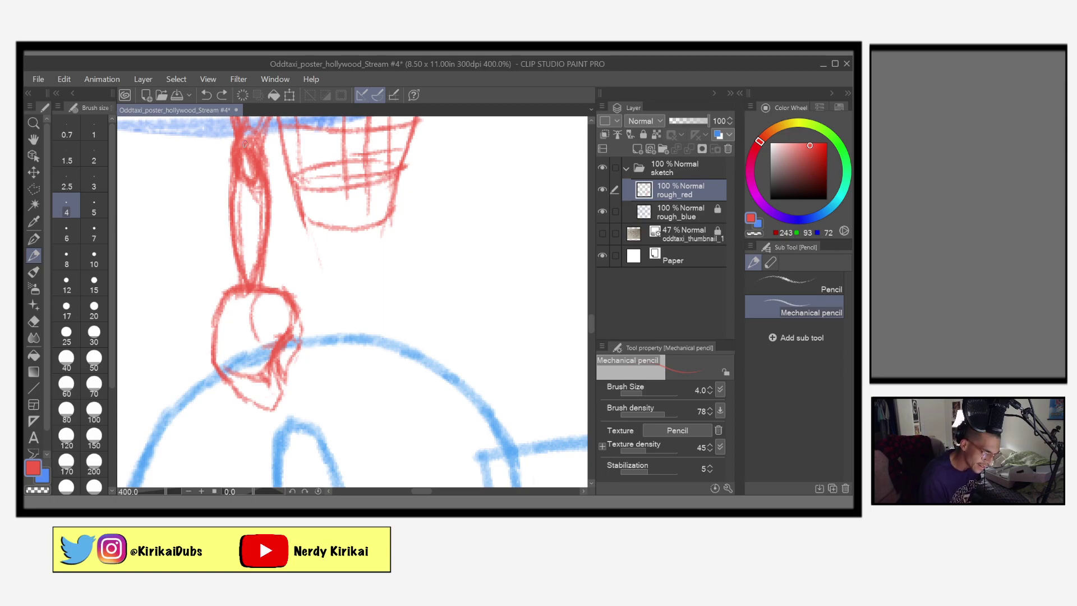
Reinforce the lowered hand's contour and draw its fingers as long, pointed shapes angled down toward the thumb side
{"action": "mouse_move", "coordinate": [239, 149]}
{"action": "left_mouse_down"}
{"action": "mouse_move", "coordinate": [237, 275]}
{"action": "mouse_move", "coordinate": [215, 337]}
{"action": "left_mouse_up"}
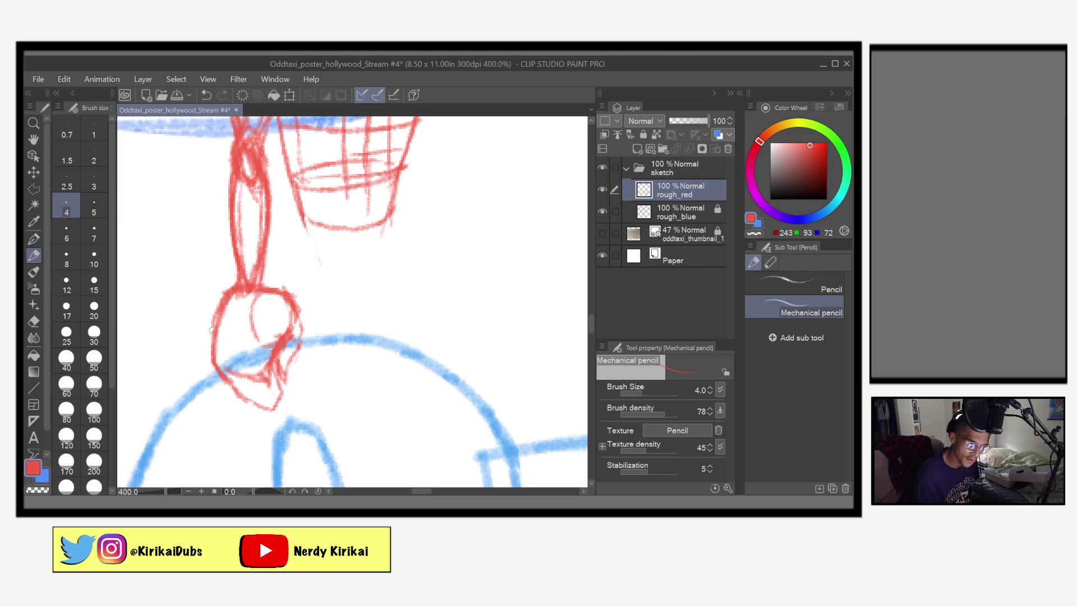
{"action": "left_click_drag", "start_coordinate": [291, 337], "coordinate": [283, 377]}
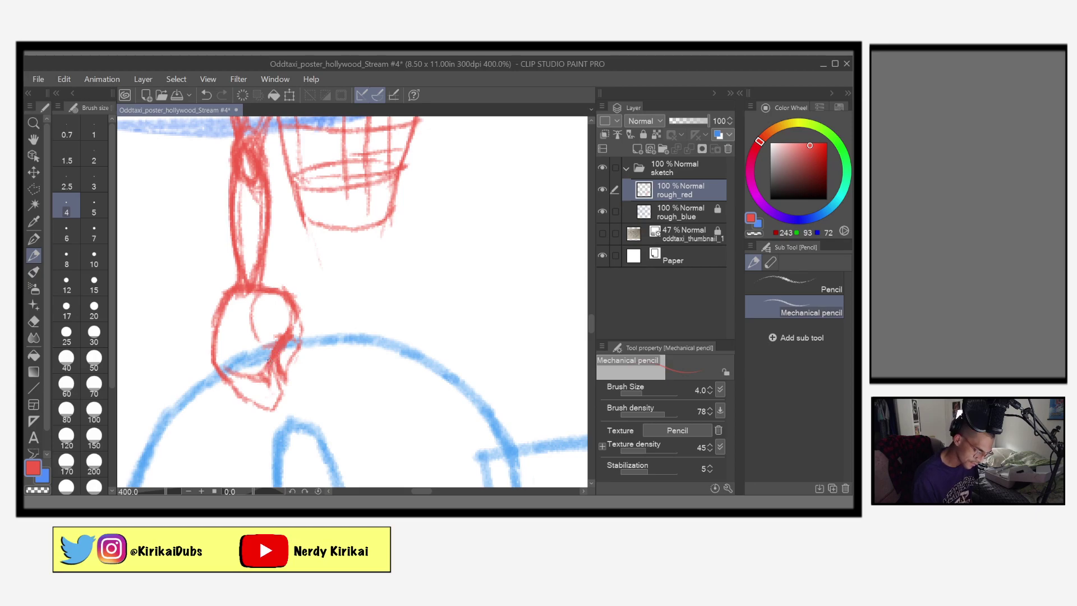
{"action": "mouse_move", "coordinate": [263, 359]}
{"action": "left_mouse_down"}
{"action": "mouse_move", "coordinate": [251, 382]}
{"action": "mouse_move", "coordinate": [262, 400]}
{"action": "mouse_move", "coordinate": [283, 418]}
{"action": "mouse_move", "coordinate": [288, 395]}
{"action": "mouse_move", "coordinate": [275, 392]}
{"action": "mouse_move", "coordinate": [274, 360]}
{"action": "mouse_move", "coordinate": [276, 376]}
{"action": "mouse_move", "coordinate": [264, 362]}
{"action": "mouse_move", "coordinate": [254, 376]}
{"action": "mouse_move", "coordinate": [270, 404]}
{"action": "left_mouse_up"}
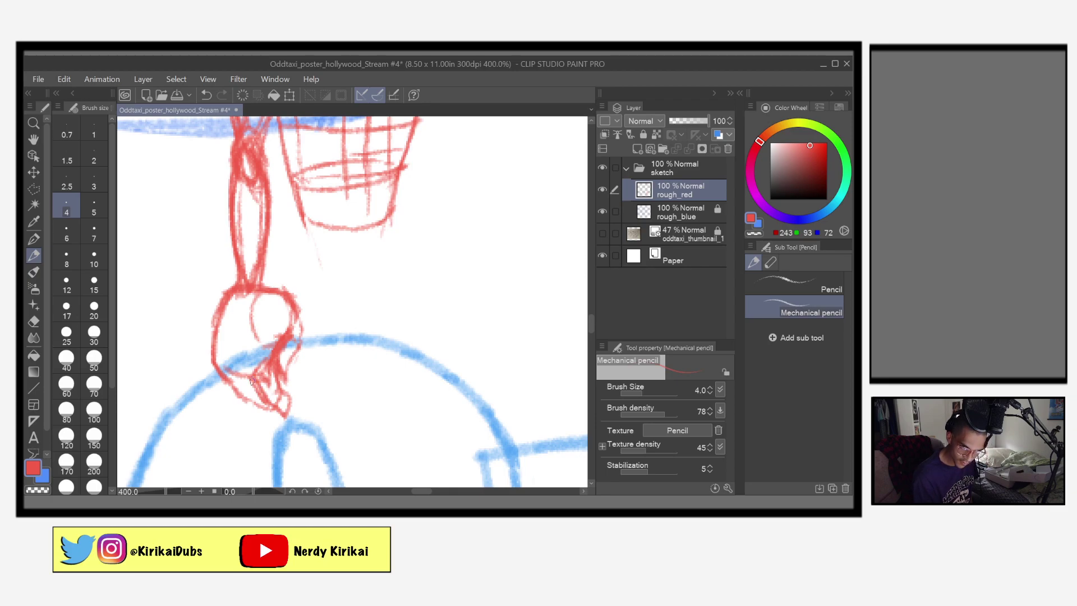
{"action": "mouse_move", "coordinate": [247, 381]}
{"action": "left_mouse_down"}
{"action": "mouse_move", "coordinate": [255, 411]}
{"action": "mouse_move", "coordinate": [280, 409]}
{"action": "left_mouse_up"}
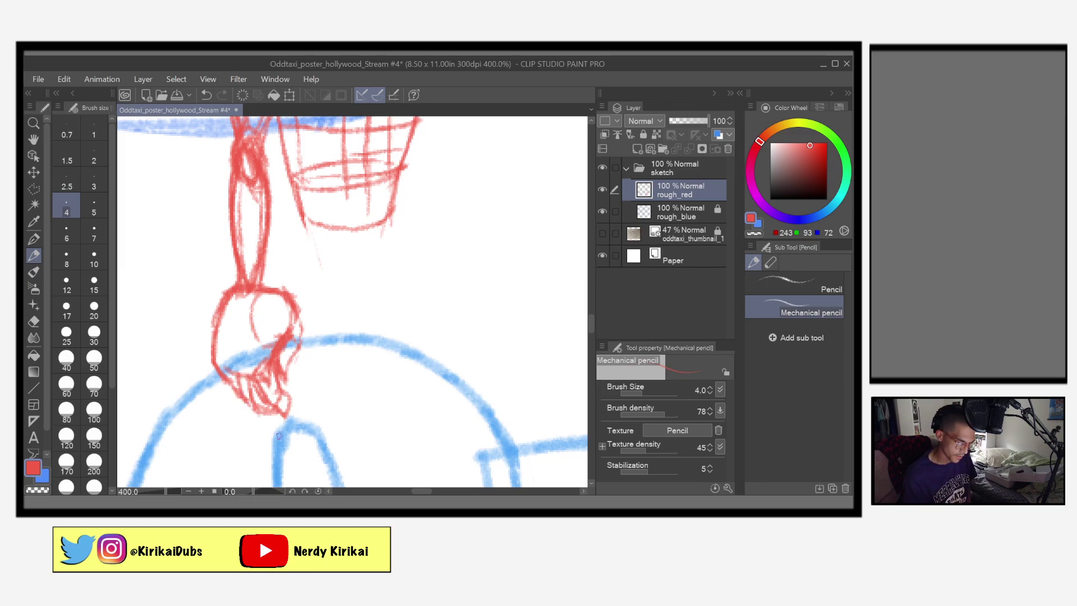
Clean up the overlapping lines between the lowered hand's fingers with the Hard eraser, reducing its size from 8 to 5, and save the file
{"action": "key", "text": "e"}
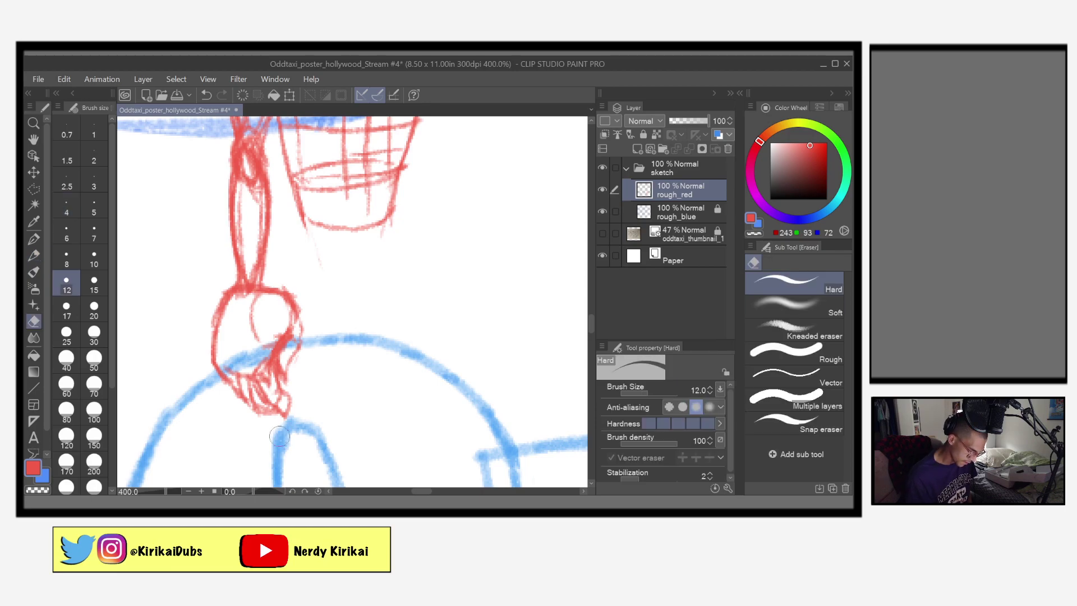
{"action": "left_click", "coordinate": [68, 258]}
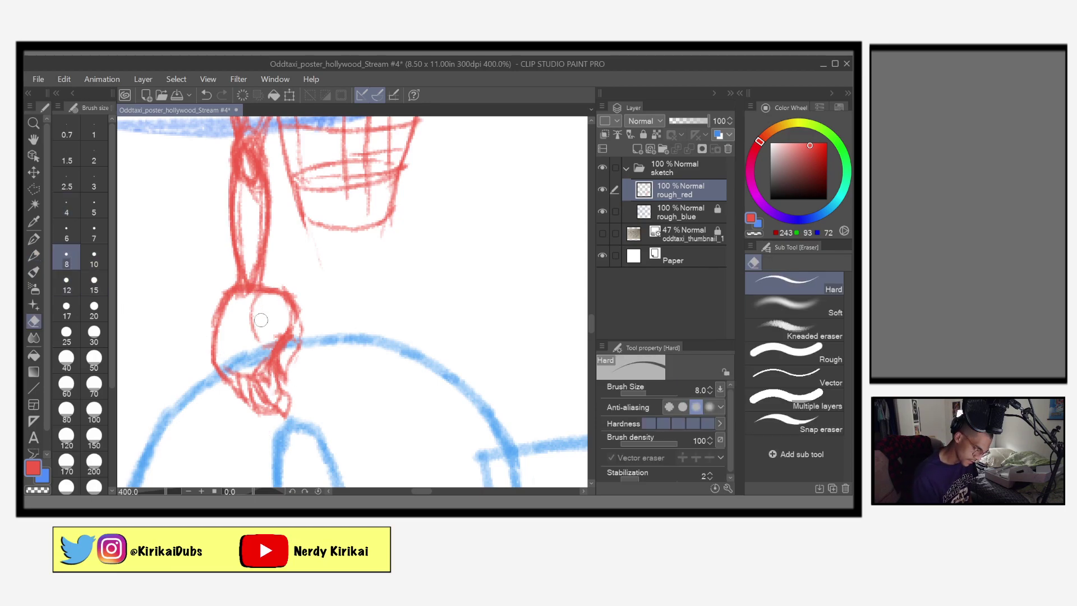
{"action": "mouse_move", "coordinate": [264, 376]}
{"action": "left_mouse_down"}
{"action": "mouse_move", "coordinate": [278, 397]}
{"action": "mouse_move", "coordinate": [260, 358]}
{"action": "mouse_move", "coordinate": [277, 345]}
{"action": "left_mouse_up"}
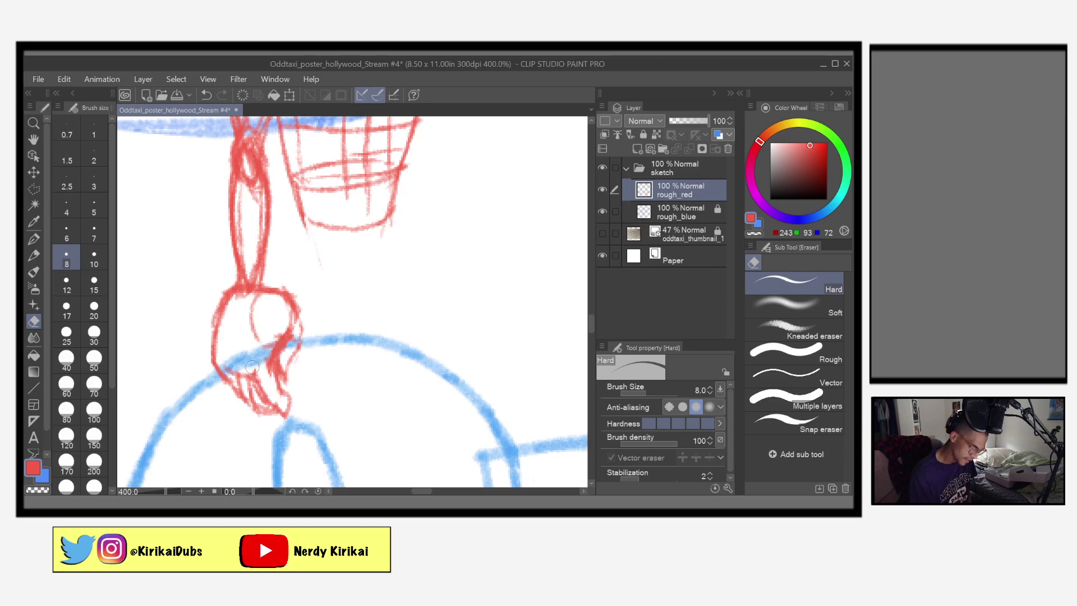
{"action": "left_click", "coordinate": [93, 236]}
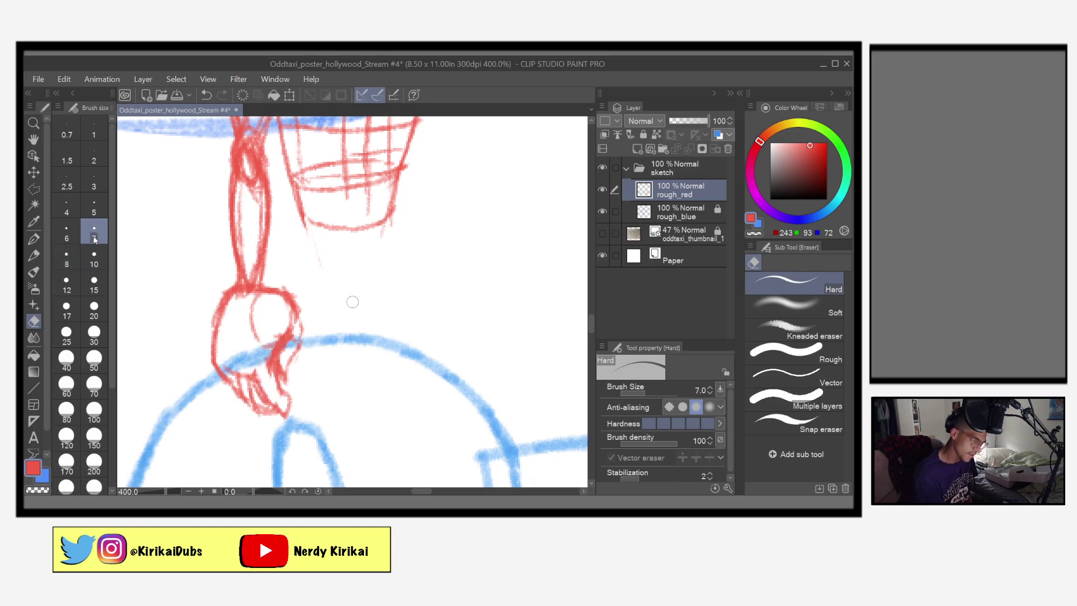
{"action": "left_click", "coordinate": [77, 227]}
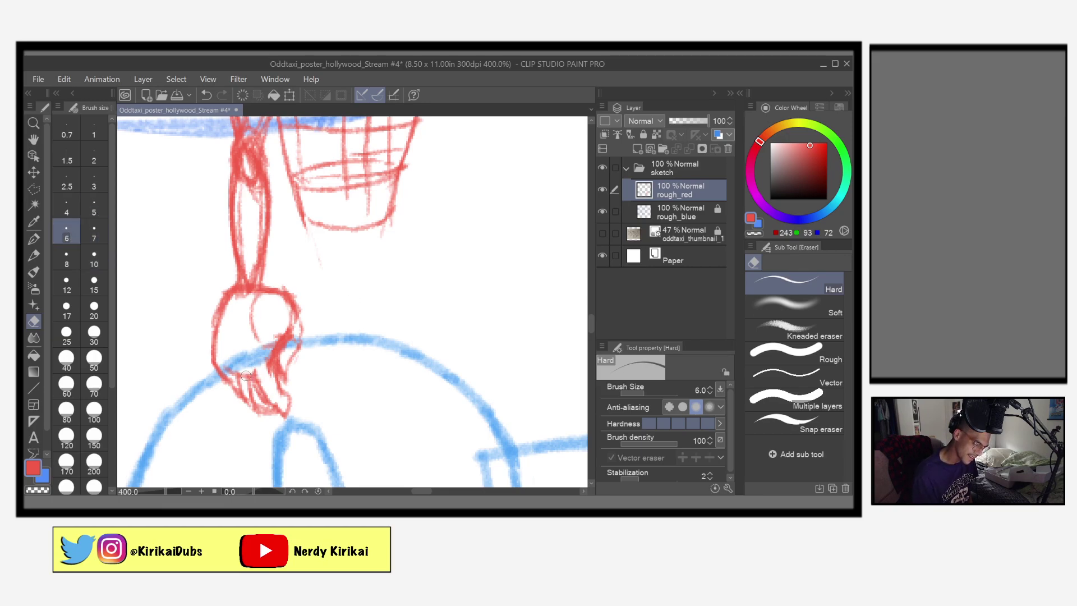
{"action": "key", "text": "bracketleft"}
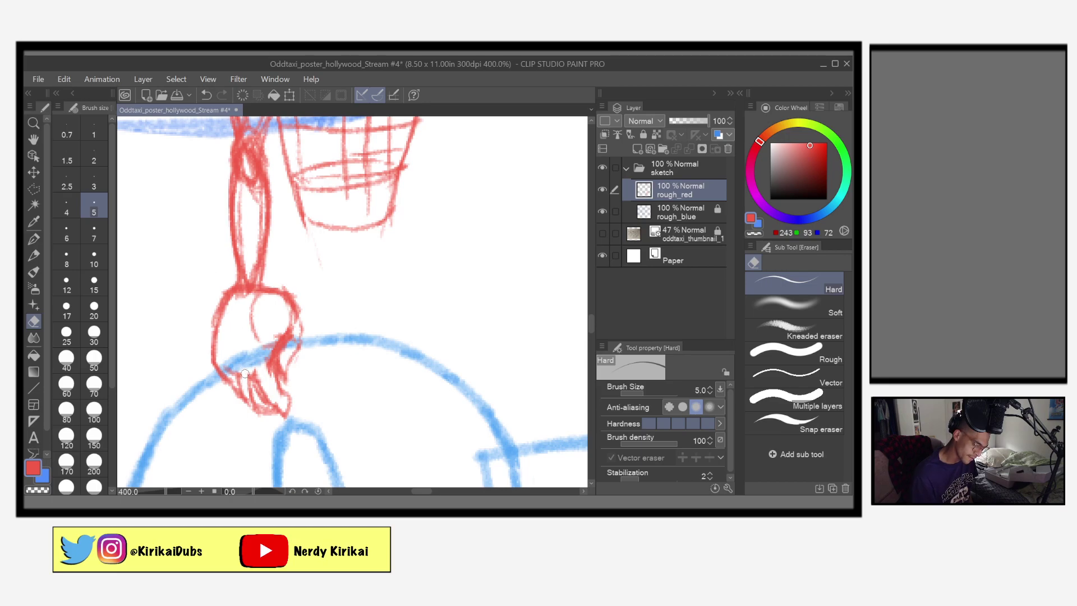
{"action": "mouse_move", "coordinate": [259, 403]}
{"action": "left_mouse_down"}
{"action": "mouse_move", "coordinate": [250, 364]}
{"action": "mouse_move", "coordinate": [263, 404]}
{"action": "left_mouse_up"}
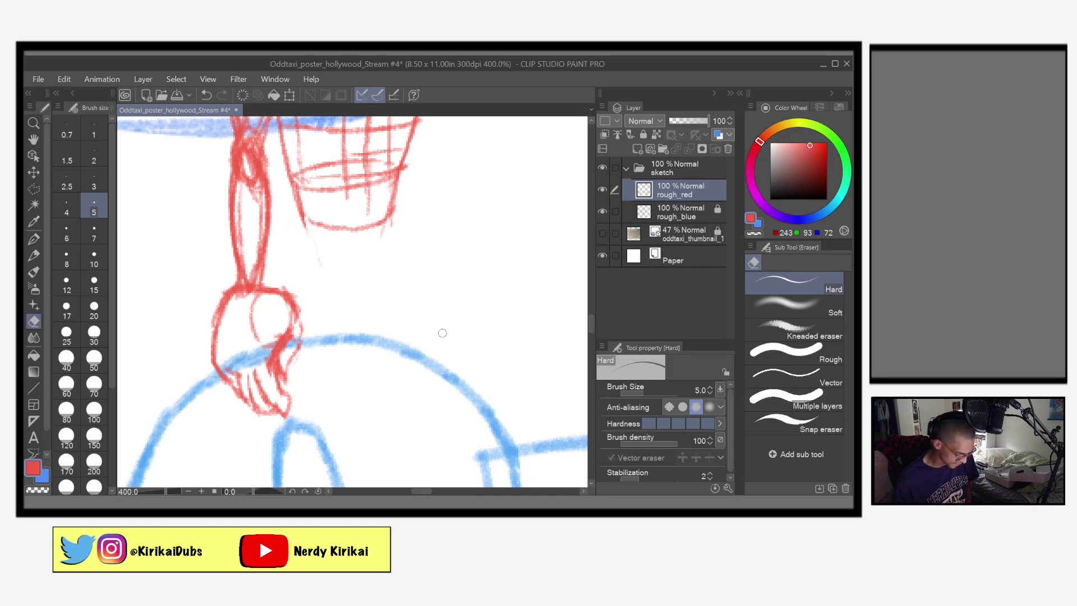
{"action": "key", "text": "ctrl+s"}
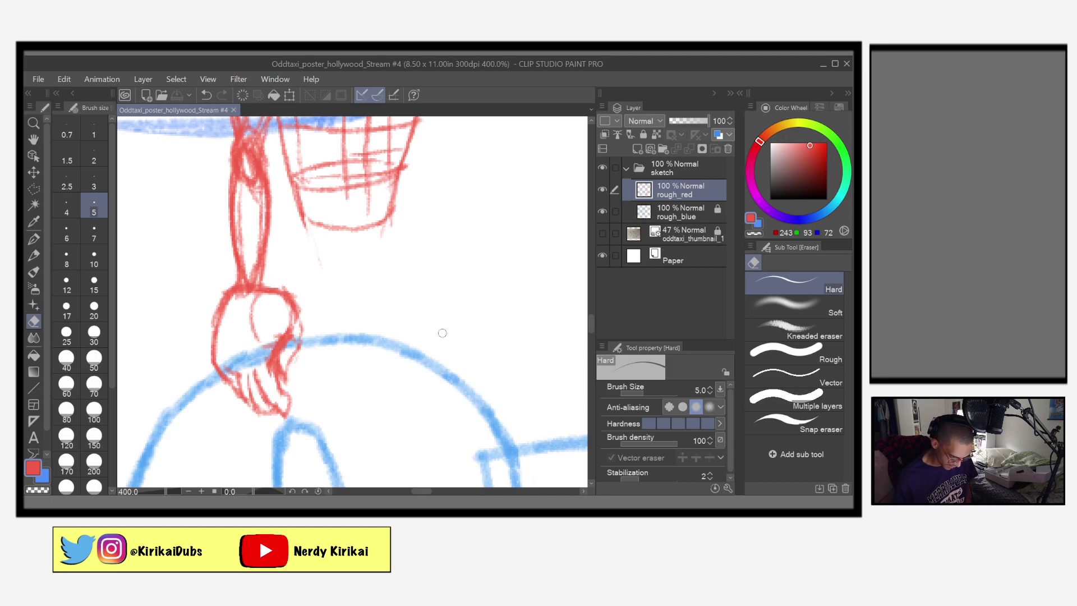
{"action": "left_click_drag", "start_coordinate": [368, 337], "coordinate": [372, 413]}
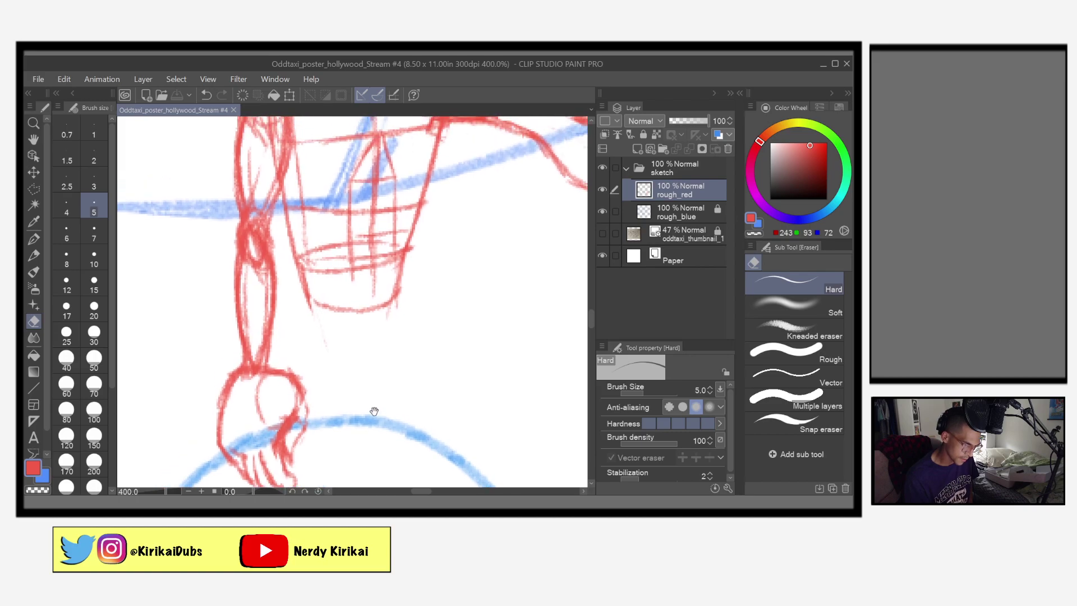
Reinforce the lowered forearm and hand lines with the Mechanical pencil, and erase the thumb-base circle inside the palm with the Hard eraser
{"action": "key", "text": "p"}
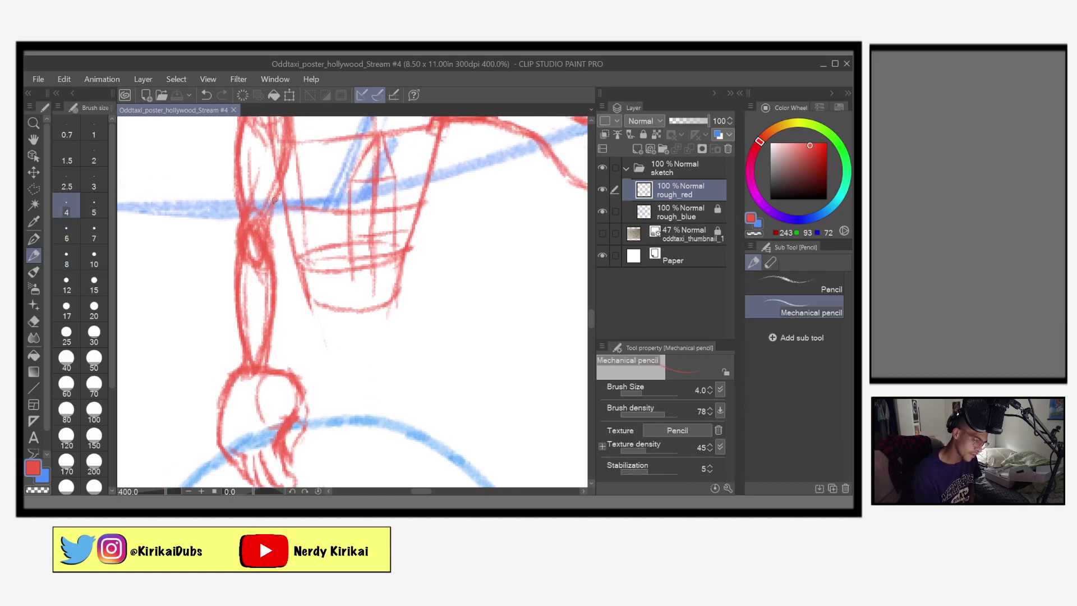
{"action": "mouse_move", "coordinate": [275, 232]}
{"action": "left_mouse_down"}
{"action": "mouse_move", "coordinate": [270, 359]}
{"action": "mouse_move", "coordinate": [304, 397]}
{"action": "mouse_move", "coordinate": [298, 434]}
{"action": "mouse_move", "coordinate": [282, 449]}
{"action": "mouse_move", "coordinate": [303, 416]}
{"action": "mouse_move", "coordinate": [267, 456]}
{"action": "mouse_move", "coordinate": [252, 454]}
{"action": "mouse_move", "coordinate": [261, 455]}
{"action": "left_mouse_up"}
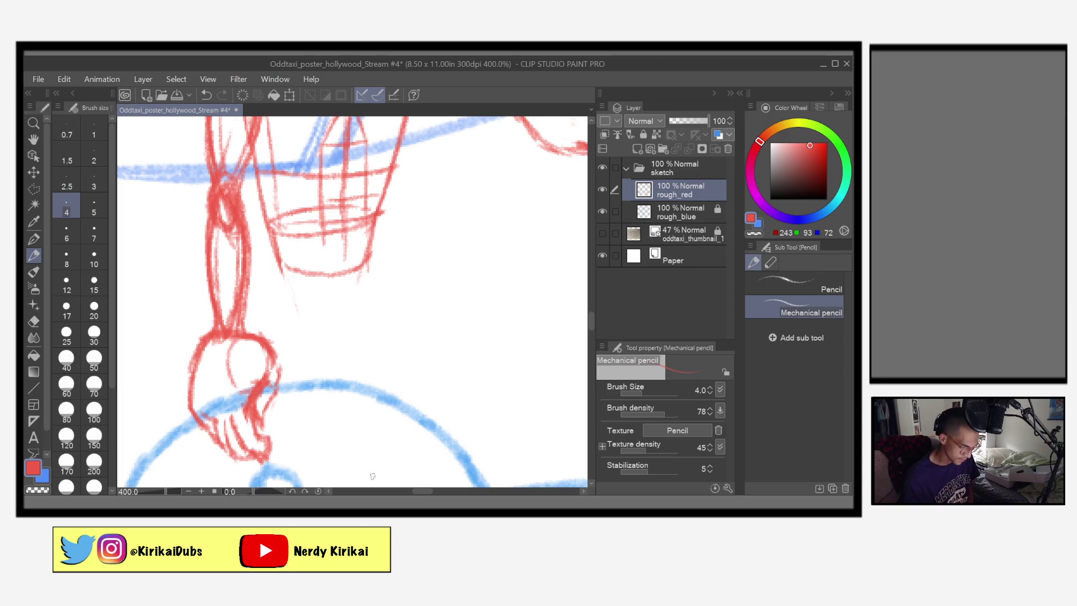
{"action": "key", "text": "e"}
{"action": "mouse_move", "coordinate": [234, 346]}
{"action": "left_mouse_down"}
{"action": "mouse_move", "coordinate": [230, 392]}
{"action": "mouse_move", "coordinate": [231, 382]}
{"action": "mouse_move", "coordinate": [258, 381]}
{"action": "left_mouse_up"}
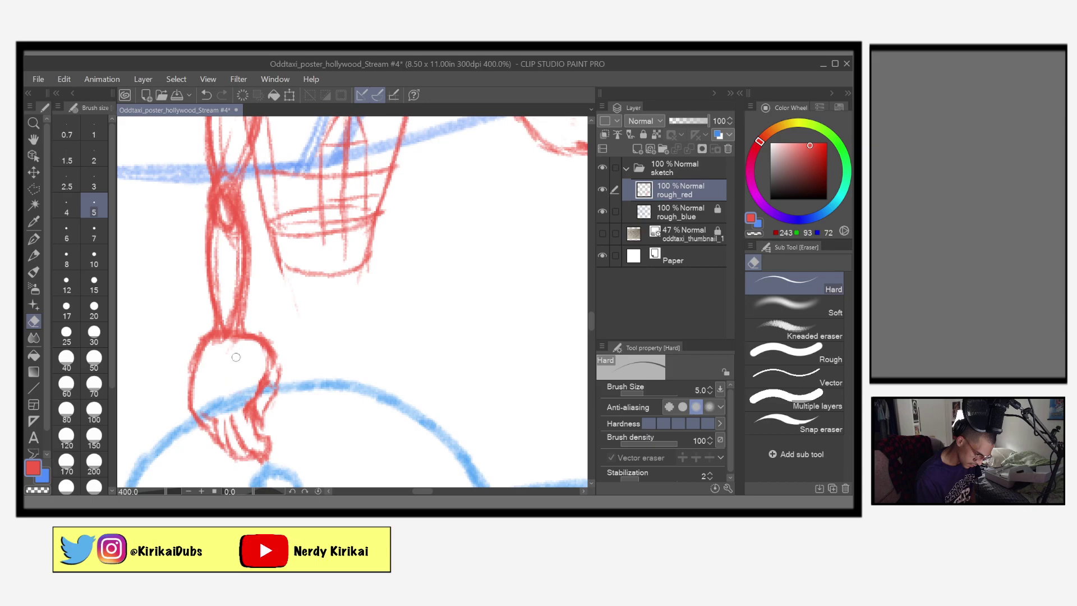
Flip the canvas view horizontally and delete the lowered hand below the wrist using a Polyline selection around it
{"action": "key", "text": "h"}
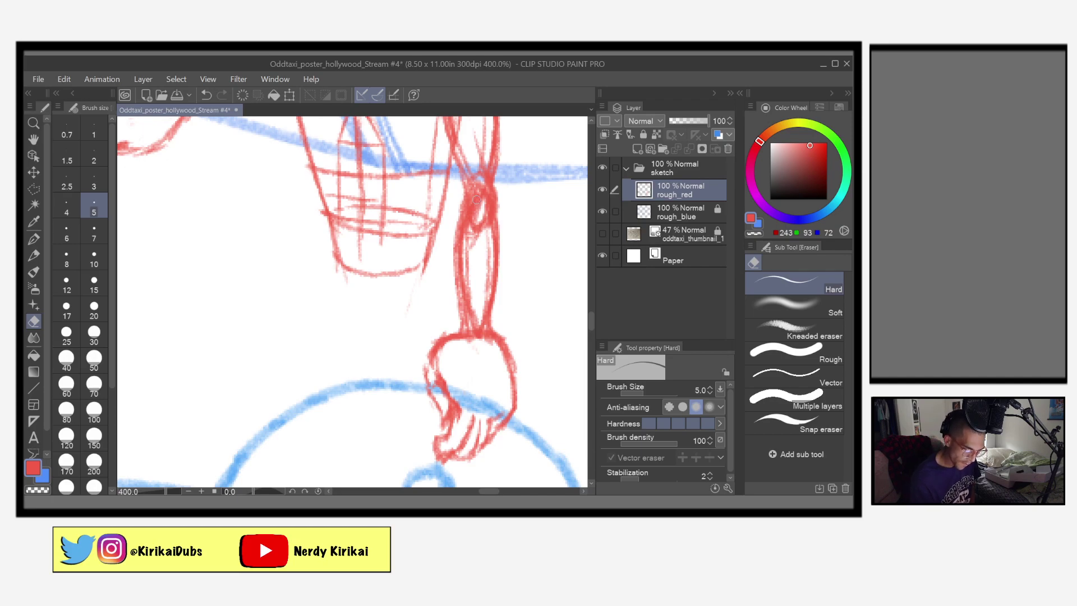
{"action": "scroll", "coordinate": [471, 228], "scroll_direction": "down", "scroll_amount": 5}
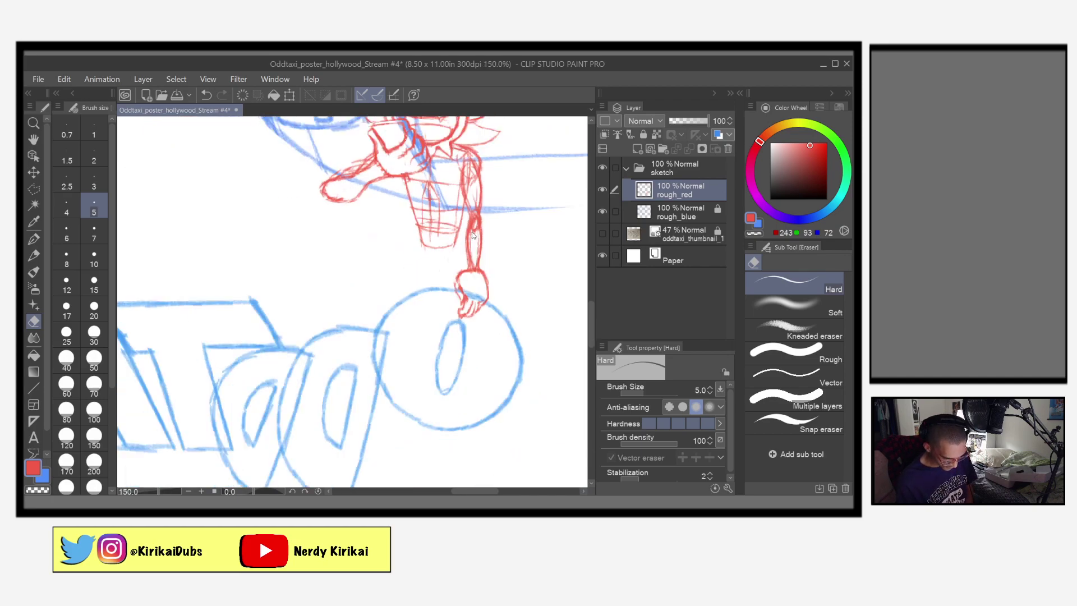
{"action": "scroll", "coordinate": [472, 235], "scroll_direction": "up", "scroll_amount": 5}
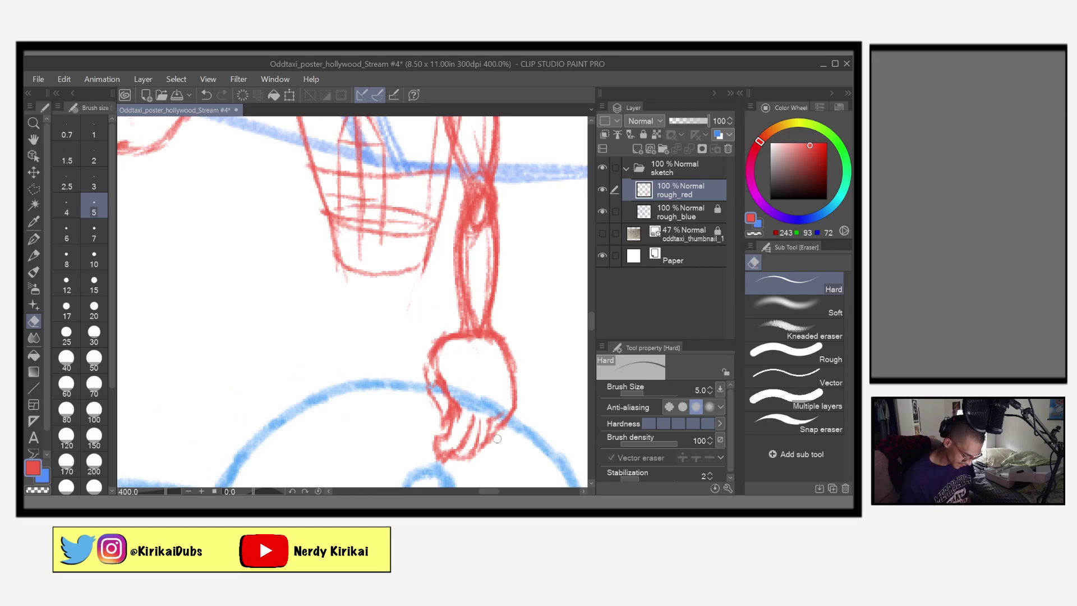
{"action": "left_click", "coordinate": [34, 189]}
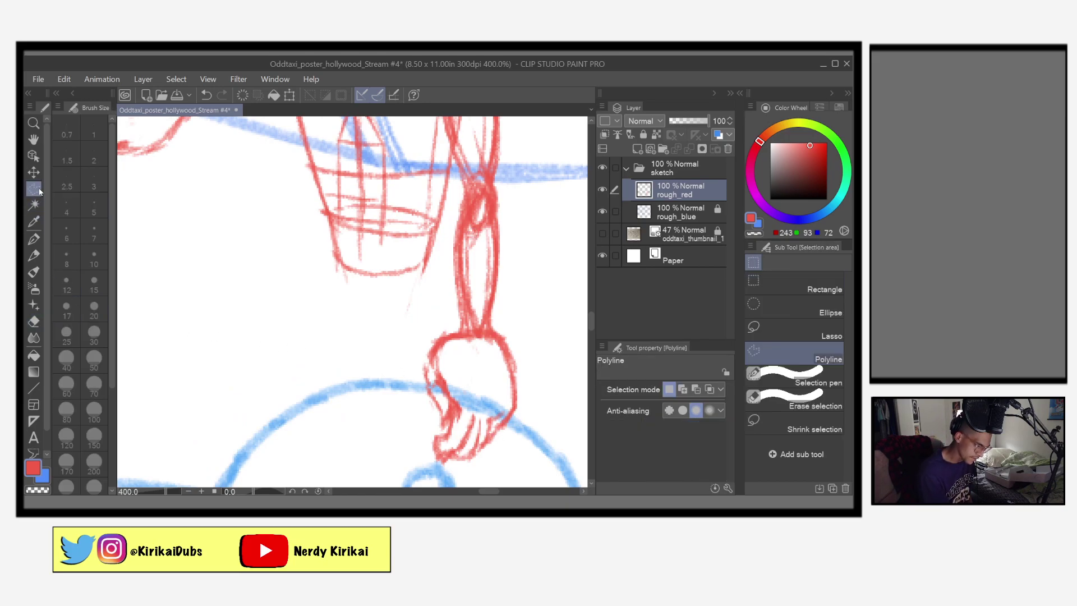
{"action": "left_click", "coordinate": [450, 326]}
{"action": "left_click", "coordinate": [525, 324]}
{"action": "left_click", "coordinate": [532, 395]}
{"action": "left_click", "coordinate": [510, 456]}
{"action": "left_click", "coordinate": [457, 473]}
{"action": "left_click", "coordinate": [403, 456]}
{"action": "left_click", "coordinate": [398, 371]}
{"action": "left_click", "coordinate": [444, 317]}
{"action": "left_click", "coordinate": [450, 327]}
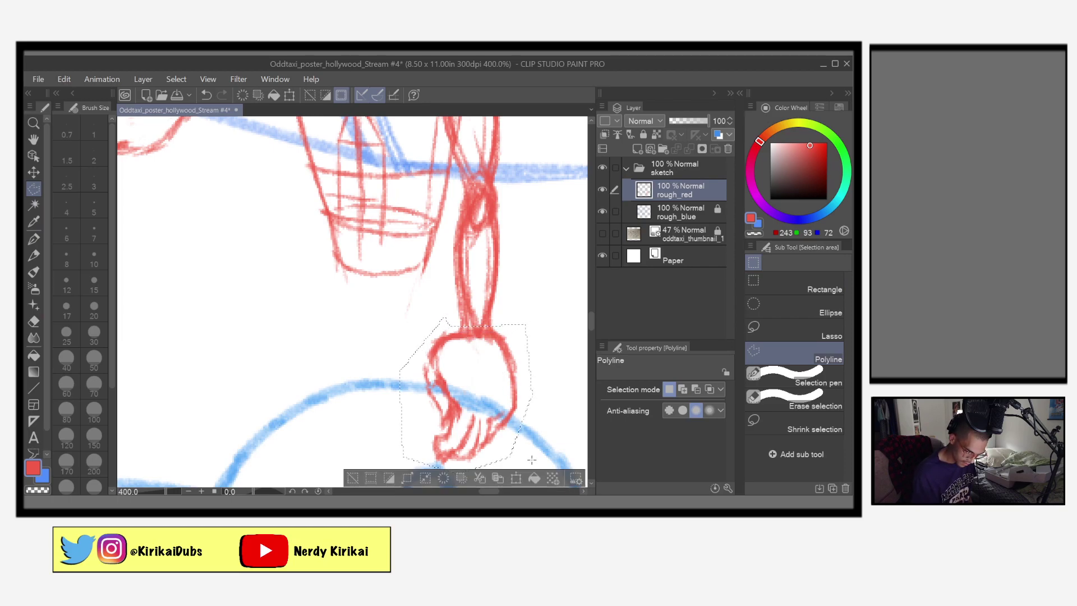
{"action": "left_click", "coordinate": [455, 475]}
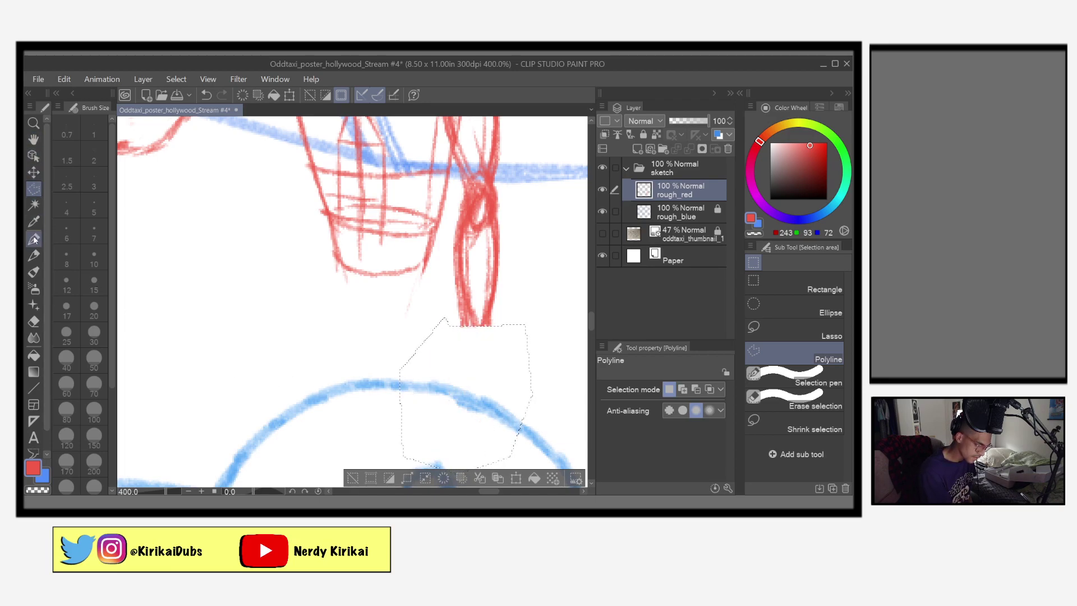
Sketch a new lowered hand with a blocky palm, round thumb base and pointed thumb using the Mechanical pencil, and save the file
{"action": "left_click", "coordinate": [35, 255]}
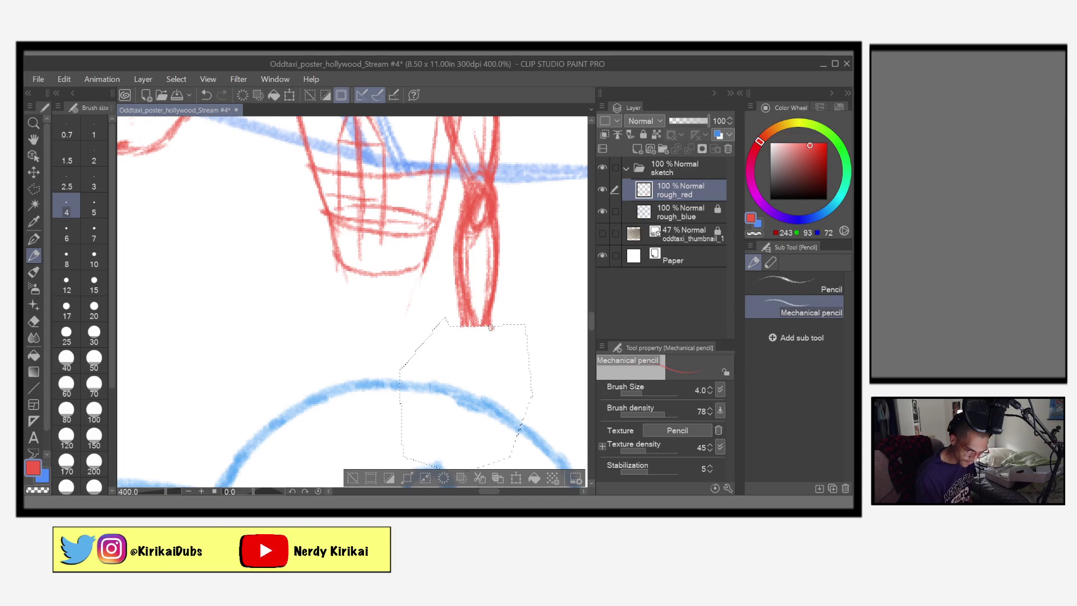
{"action": "left_click_drag", "start_coordinate": [438, 357], "coordinate": [432, 402]}
{"action": "mouse_move", "coordinate": [437, 418]}
{"action": "left_mouse_down"}
{"action": "mouse_move", "coordinate": [484, 415]}
{"action": "mouse_move", "coordinate": [505, 402]}
{"action": "left_mouse_up"}
{"action": "left_click_drag", "start_coordinate": [502, 337], "coordinate": [499, 404]}
{"action": "mouse_move", "coordinate": [441, 337]}
{"action": "left_mouse_down"}
{"action": "mouse_move", "coordinate": [439, 375]}
{"action": "mouse_move", "coordinate": [461, 331]}
{"action": "left_mouse_up"}
{"action": "mouse_move", "coordinate": [426, 363]}
{"action": "left_mouse_down"}
{"action": "mouse_move", "coordinate": [425, 412]}
{"action": "mouse_move", "coordinate": [435, 385]}
{"action": "left_mouse_up"}
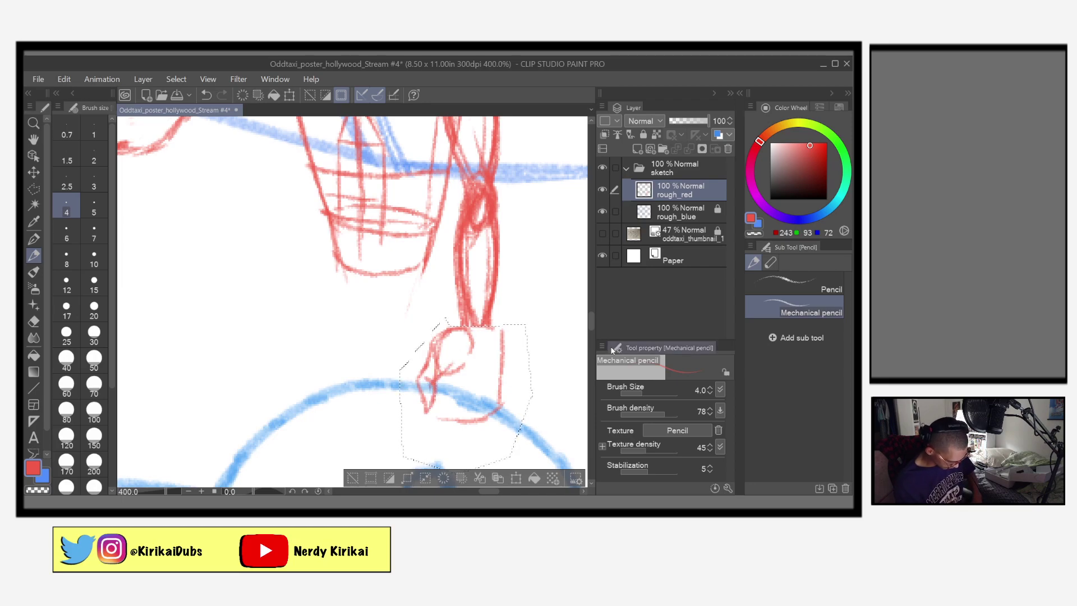
{"action": "key", "text": "ctrl+z"}
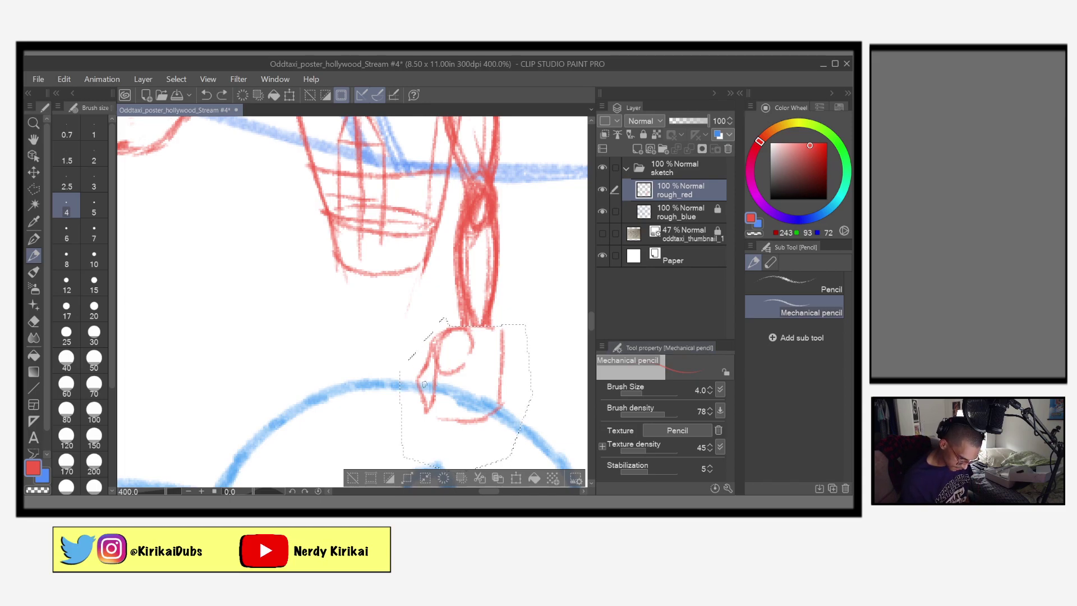
{"action": "key", "text": "ctrl+y"}
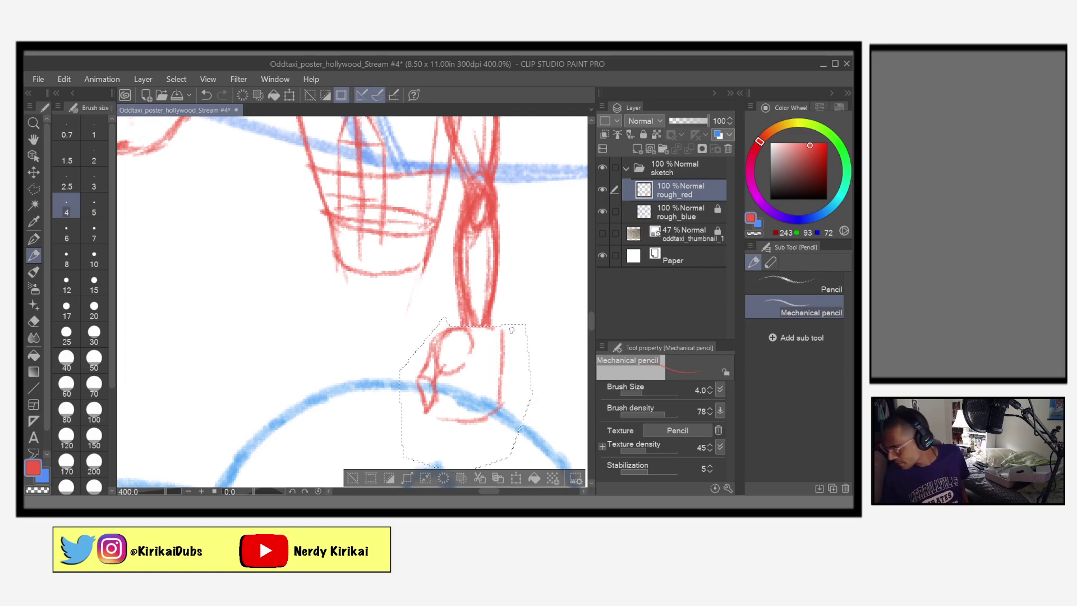
{"action": "key", "text": "ctrl+s"}
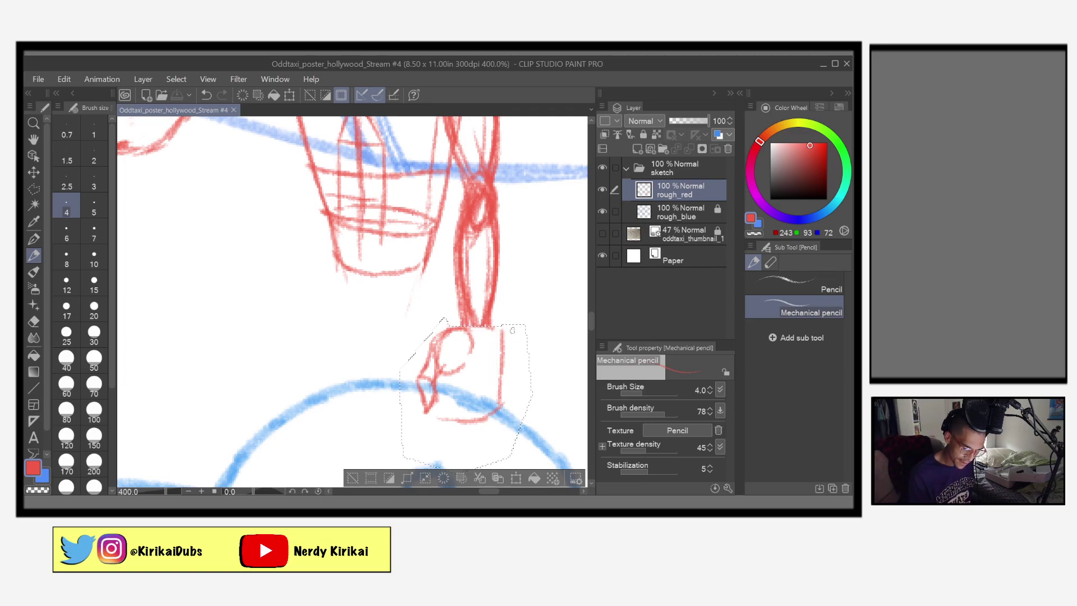
Draw the new hand's curled fingers as overlapping shapes beneath the thumb and along the palm's lower edge, and save the file
{"action": "mouse_move", "coordinate": [432, 352]}
{"action": "left_mouse_down"}
{"action": "mouse_move", "coordinate": [401, 369]}
{"action": "mouse_move", "coordinate": [441, 376]}
{"action": "left_mouse_up"}
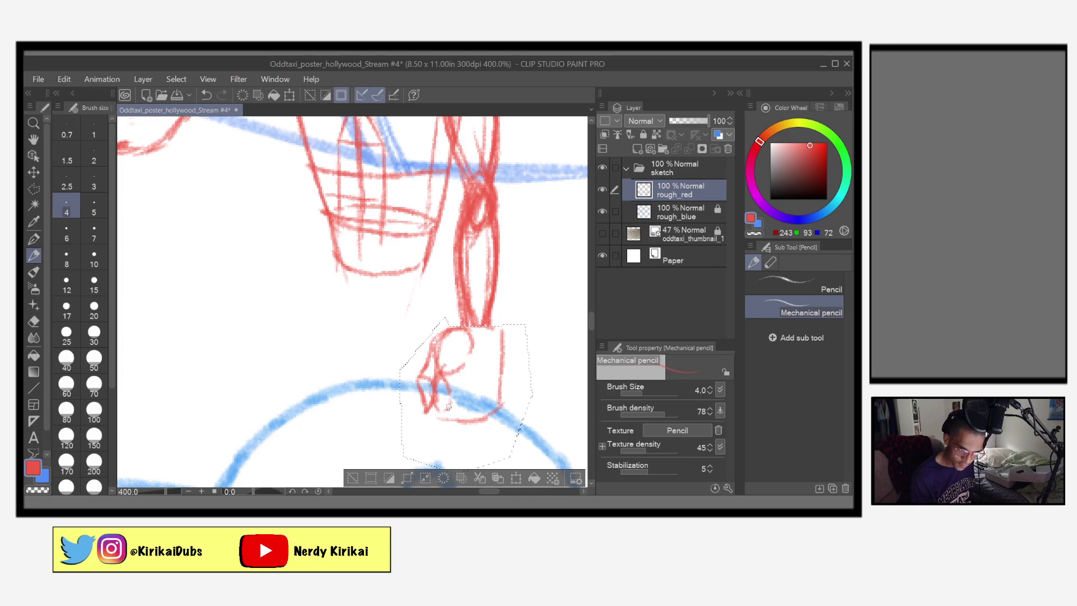
{"action": "mouse_move", "coordinate": [427, 419]}
{"action": "left_mouse_down"}
{"action": "mouse_move", "coordinate": [421, 442]}
{"action": "mouse_move", "coordinate": [443, 416]}
{"action": "mouse_move", "coordinate": [445, 430]}
{"action": "mouse_move", "coordinate": [446, 408]}
{"action": "left_mouse_up"}
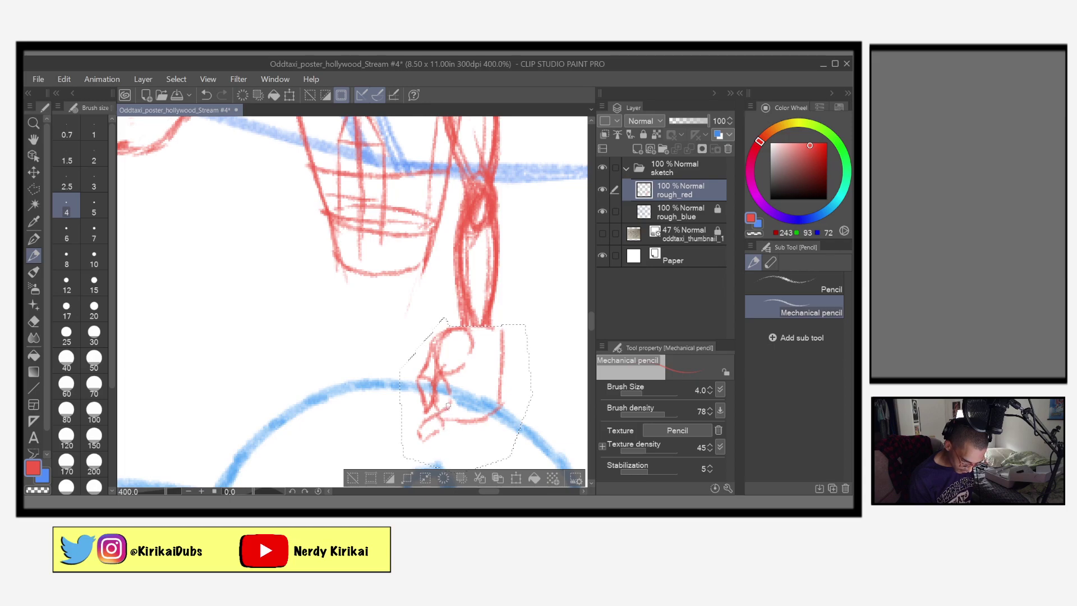
{"action": "mouse_move", "coordinate": [443, 362]}
{"action": "left_mouse_down"}
{"action": "mouse_move", "coordinate": [460, 368]}
{"action": "mouse_move", "coordinate": [436, 416]}
{"action": "mouse_move", "coordinate": [444, 421]}
{"action": "mouse_move", "coordinate": [453, 399]}
{"action": "mouse_move", "coordinate": [460, 407]}
{"action": "left_mouse_up"}
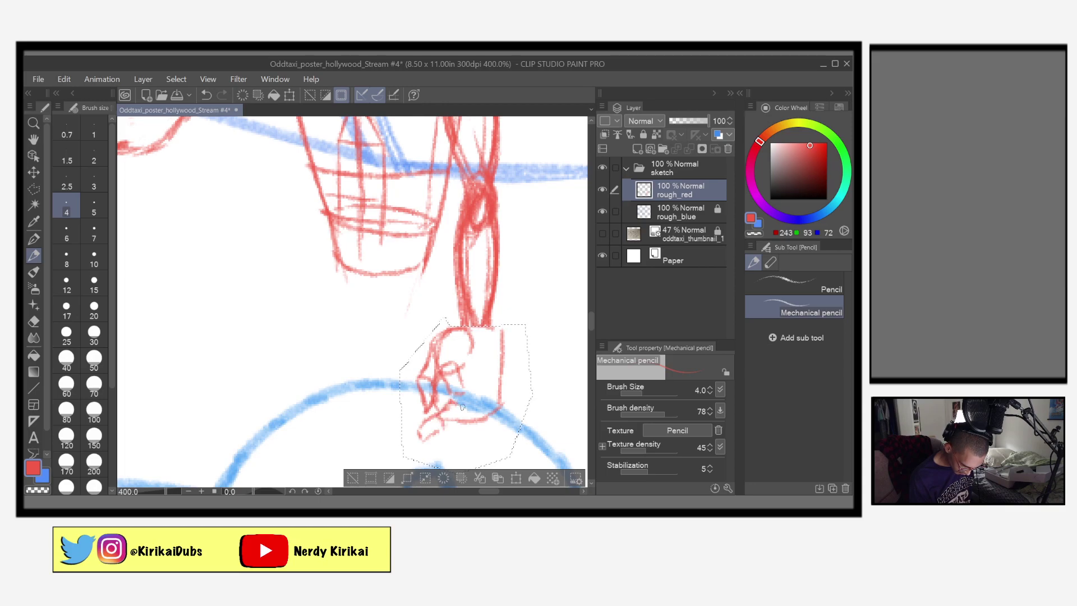
{"action": "mouse_move", "coordinate": [439, 372]}
{"action": "left_mouse_down"}
{"action": "mouse_move", "coordinate": [450, 400]}
{"action": "mouse_move", "coordinate": [447, 372]}
{"action": "mouse_move", "coordinate": [464, 401]}
{"action": "left_mouse_up"}
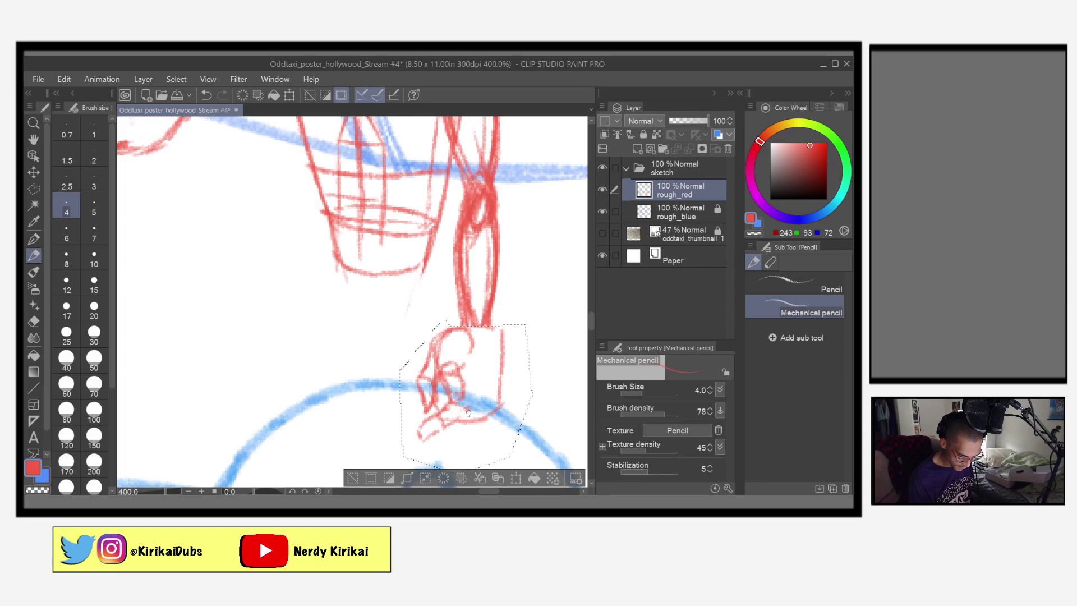
{"action": "mouse_move", "coordinate": [452, 431]}
{"action": "left_mouse_down"}
{"action": "mouse_move", "coordinate": [443, 429]}
{"action": "mouse_move", "coordinate": [471, 432]}
{"action": "left_mouse_up"}
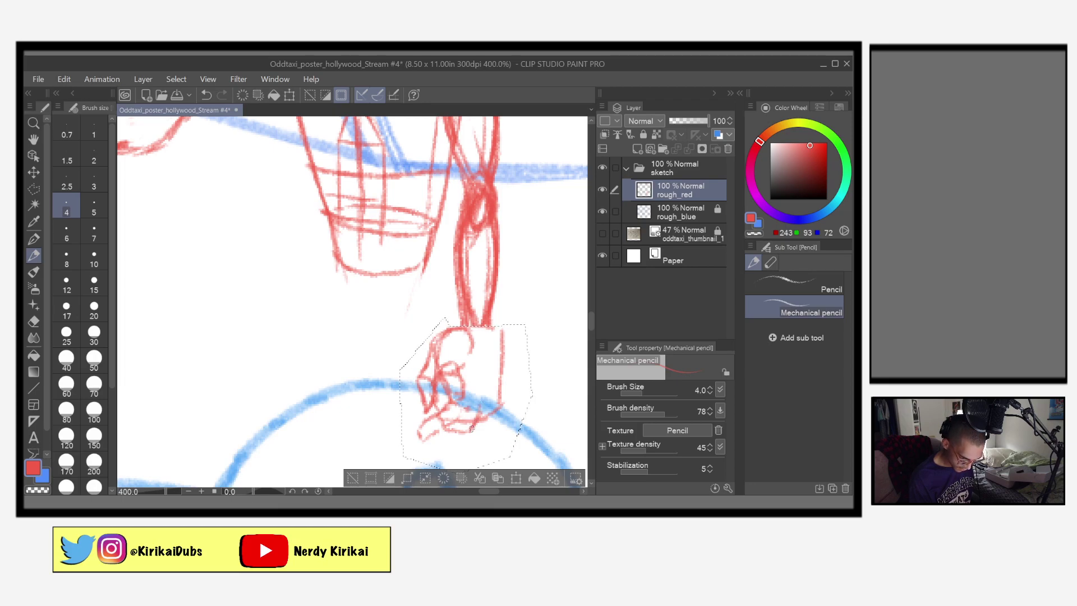
{"action": "mouse_move", "coordinate": [474, 429]}
{"action": "left_mouse_down"}
{"action": "mouse_move", "coordinate": [500, 415]}
{"action": "mouse_move", "coordinate": [496, 393]}
{"action": "mouse_move", "coordinate": [490, 423]}
{"action": "mouse_move", "coordinate": [508, 400]}
{"action": "mouse_move", "coordinate": [504, 384]}
{"action": "mouse_move", "coordinate": [509, 401]}
{"action": "mouse_move", "coordinate": [504, 376]}
{"action": "mouse_move", "coordinate": [509, 408]}
{"action": "mouse_move", "coordinate": [477, 397]}
{"action": "mouse_move", "coordinate": [472, 429]}
{"action": "mouse_move", "coordinate": [485, 398]}
{"action": "mouse_move", "coordinate": [436, 433]}
{"action": "mouse_move", "coordinate": [470, 407]}
{"action": "mouse_move", "coordinate": [433, 418]}
{"action": "left_mouse_up"}
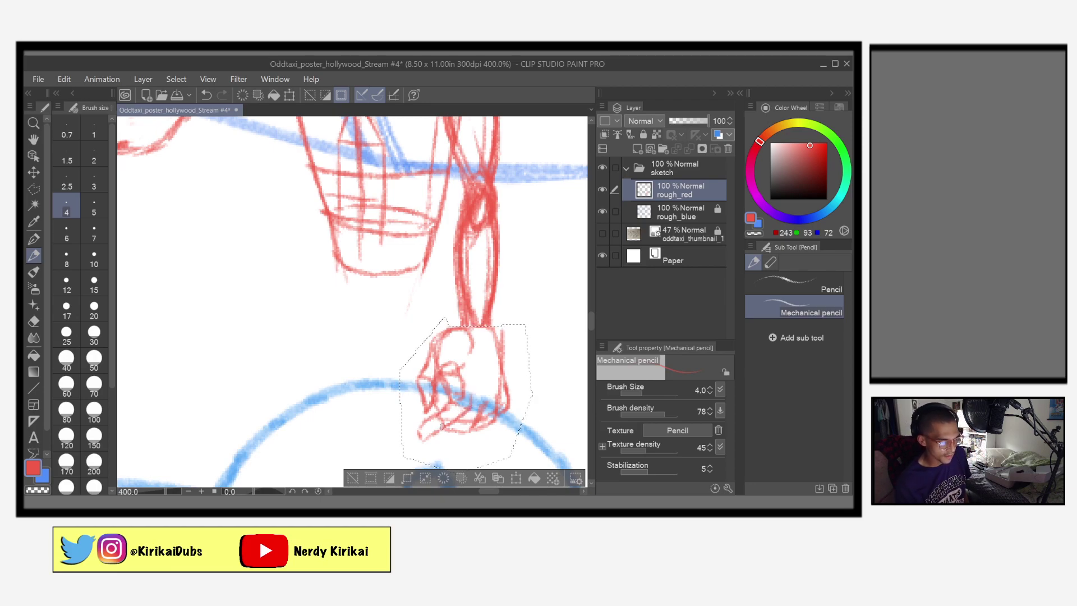
{"action": "key", "text": "ctrl+s"}
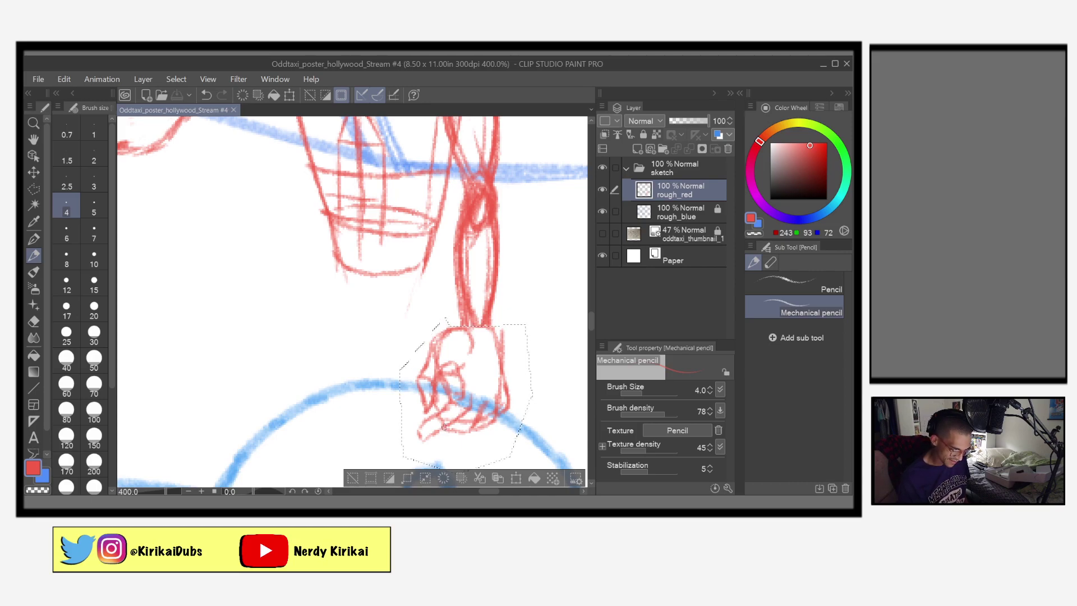
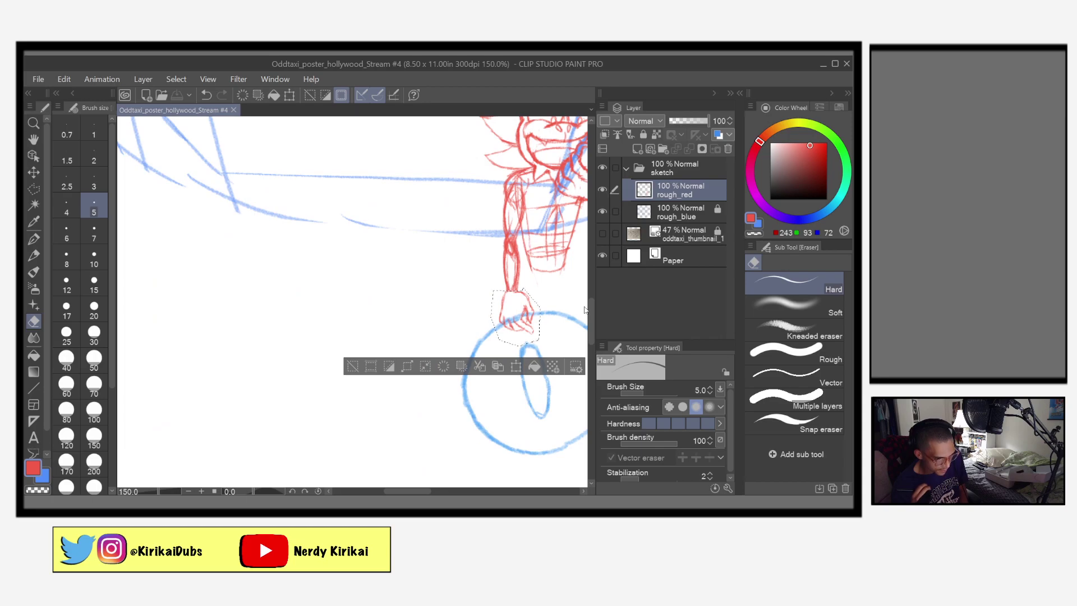
Clear the selection around the redrawn hand, return to the Mechanical pencil, and save the file
{"action": "mouse_move", "coordinate": [532, 408]}
{"action": "left_mouse_down"}
{"action": "mouse_move", "coordinate": [462, 432]}
{"action": "mouse_move", "coordinate": [400, 471]}
{"action": "left_mouse_up"}
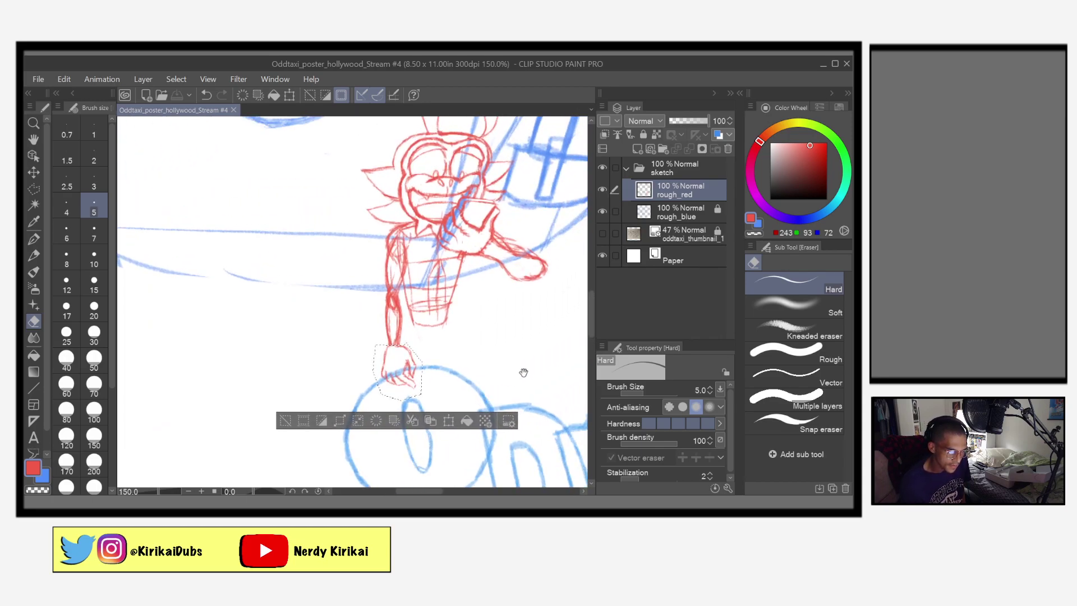
{"action": "left_click_drag", "start_coordinate": [522, 373], "coordinate": [493, 428]}
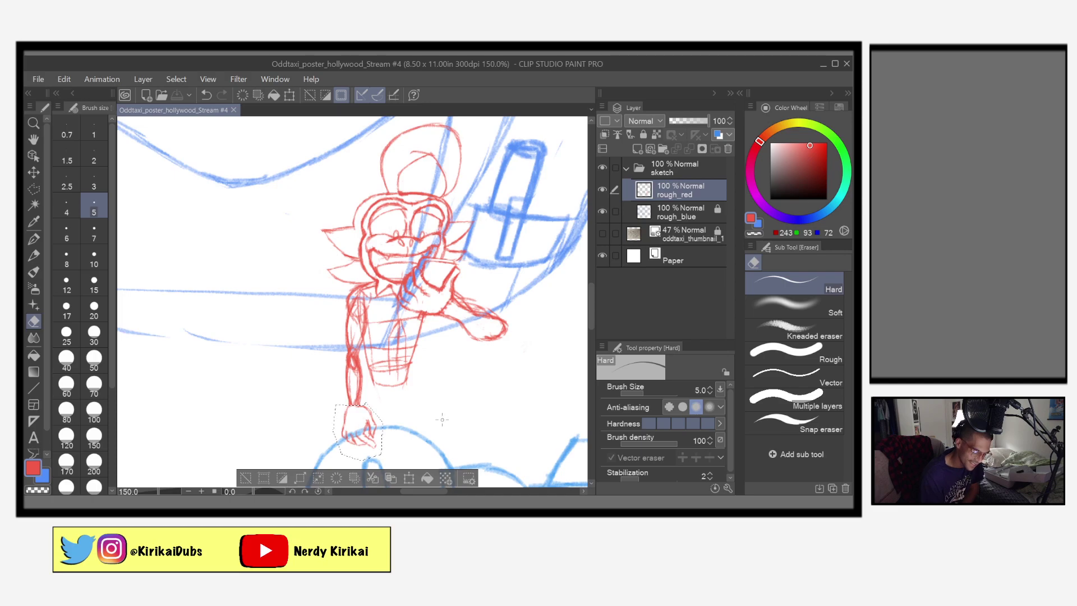
{"action": "key", "text": "m"}
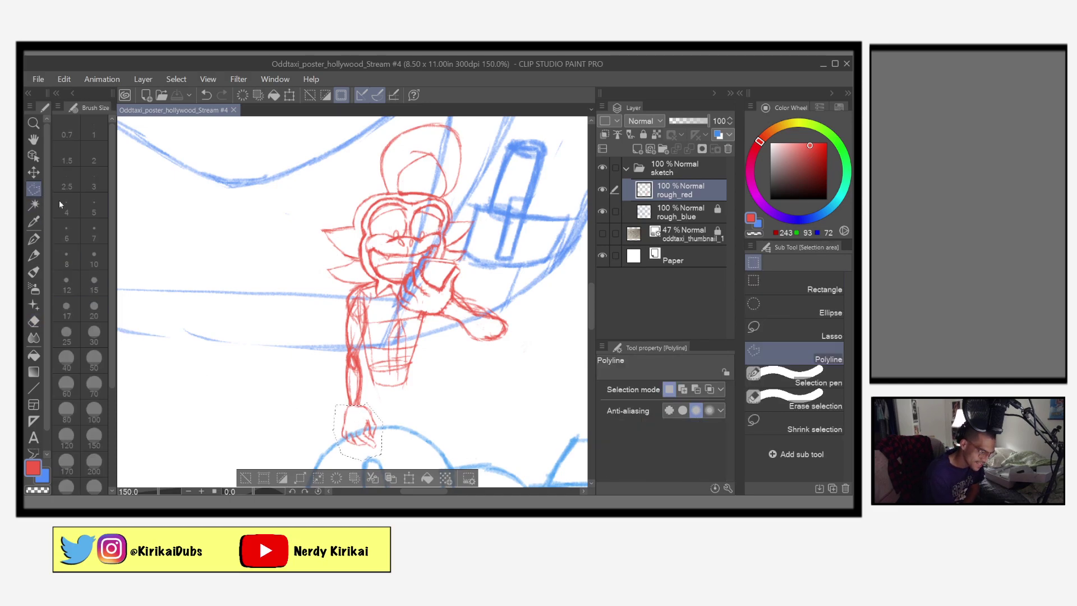
{"action": "key", "text": "ctrl+d"}
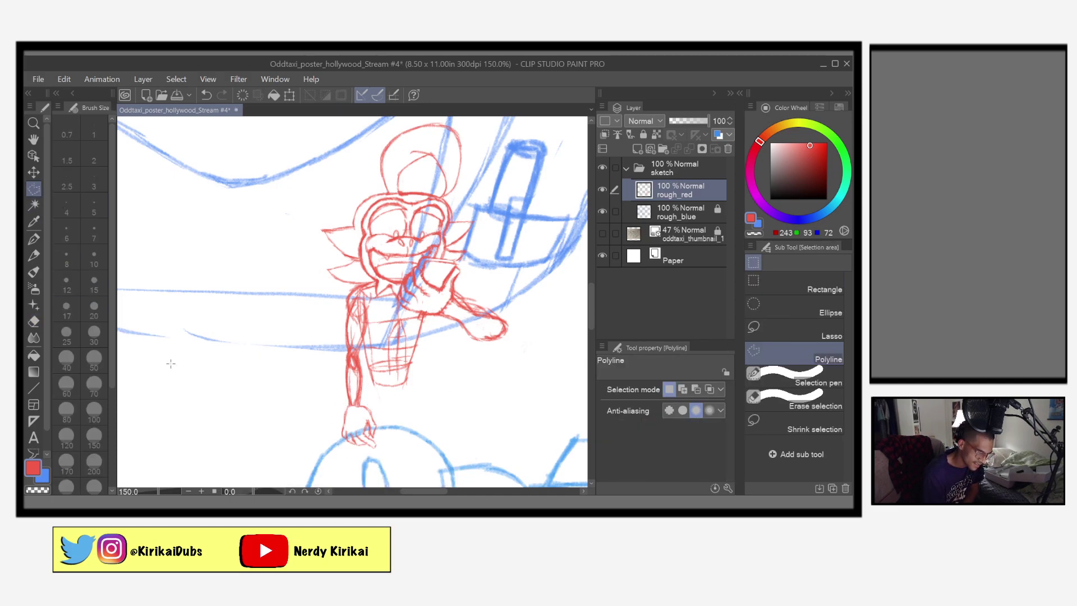
{"action": "left_click", "coordinate": [34, 255]}
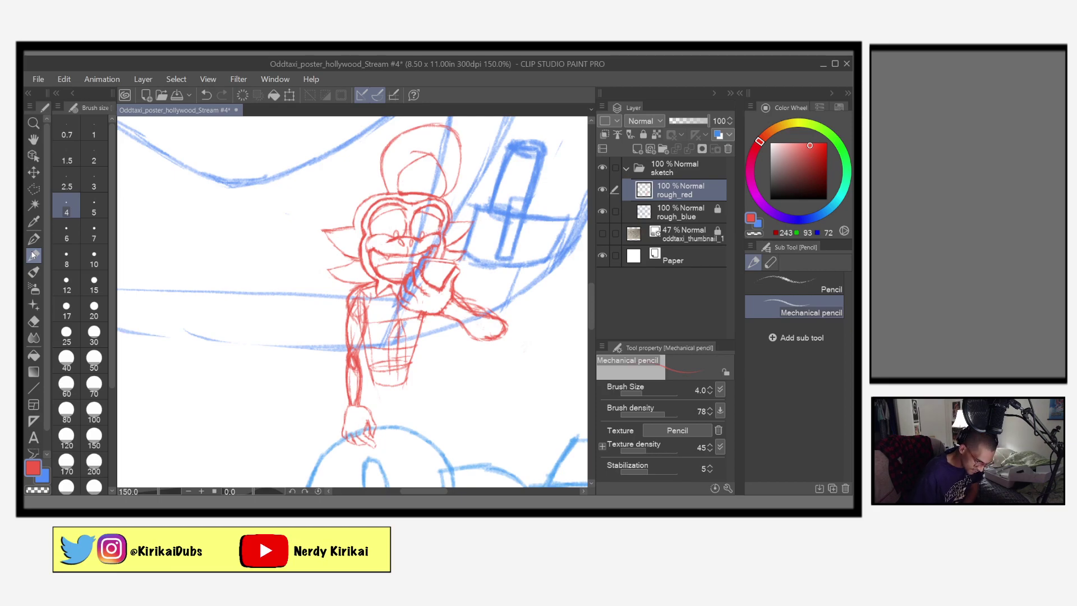
{"action": "key", "text": "ctrl+s"}
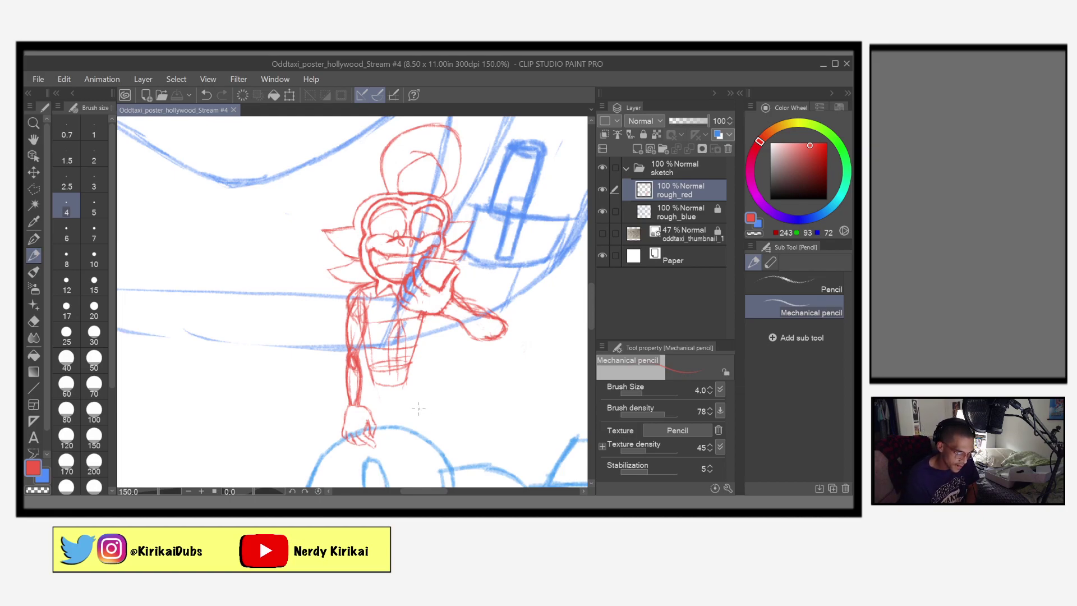
Darken the redrawn hand's contour from the wrist down to the thumb with the Mechanical pencil, and save the file
{"action": "scroll", "coordinate": [416, 419], "scroll_direction": "up", "scroll_amount": 9}
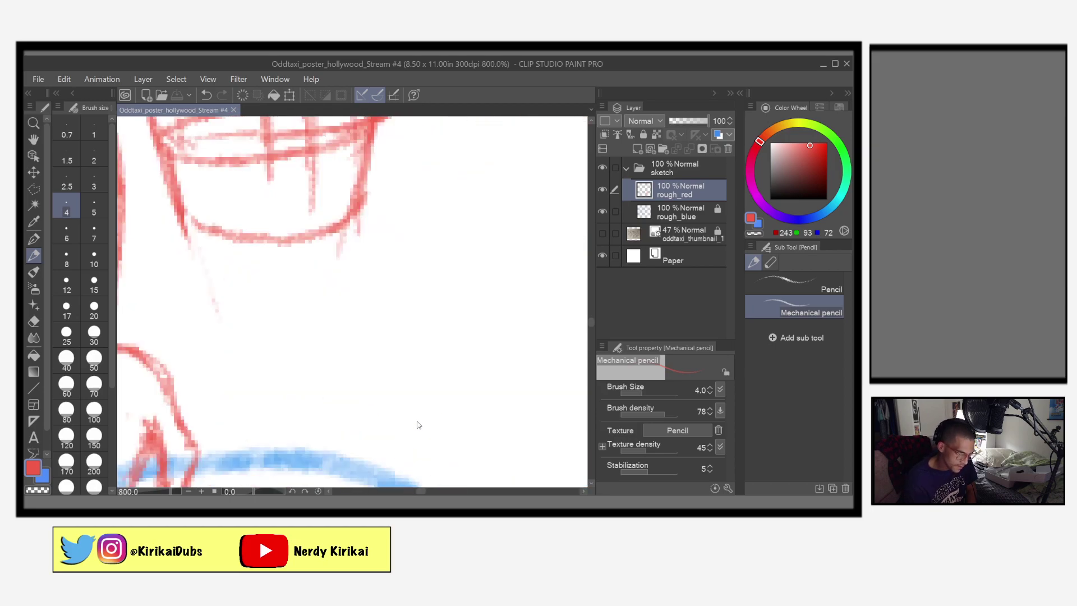
{"action": "left_click_drag", "start_coordinate": [416, 424], "coordinate": [512, 392]}
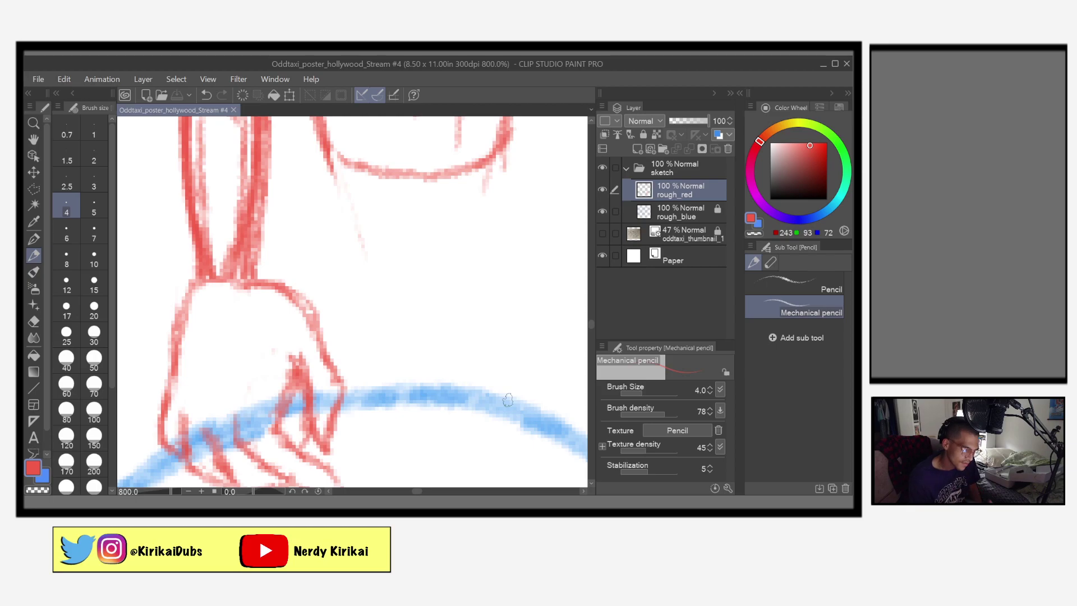
{"action": "mouse_move", "coordinate": [247, 277]}
{"action": "left_mouse_down"}
{"action": "mouse_move", "coordinate": [289, 289]}
{"action": "mouse_move", "coordinate": [321, 332]}
{"action": "mouse_move", "coordinate": [340, 387]}
{"action": "mouse_move", "coordinate": [324, 446]}
{"action": "mouse_move", "coordinate": [310, 375]}
{"action": "mouse_move", "coordinate": [308, 391]}
{"action": "mouse_move", "coordinate": [296, 365]}
{"action": "mouse_move", "coordinate": [287, 396]}
{"action": "left_mouse_up"}
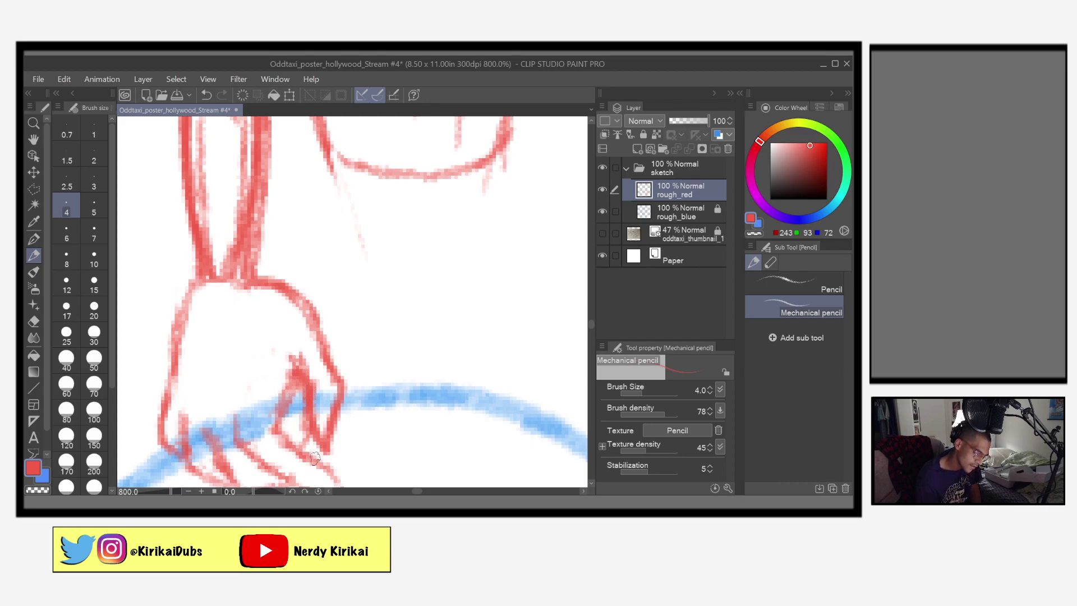
{"action": "mouse_move", "coordinate": [399, 325]}
{"action": "left_mouse_down"}
{"action": "mouse_move", "coordinate": [413, 402]}
{"action": "mouse_move", "coordinate": [396, 449]}
{"action": "mouse_move", "coordinate": [464, 418]}
{"action": "left_mouse_up"}
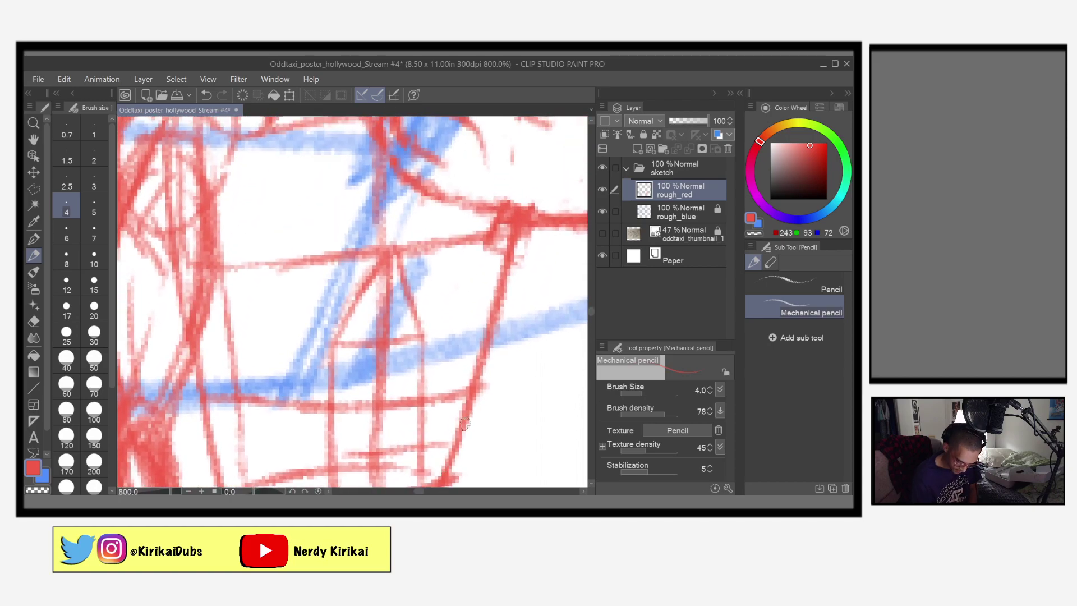
{"action": "scroll", "coordinate": [464, 421], "scroll_direction": "down", "scroll_amount": 4}
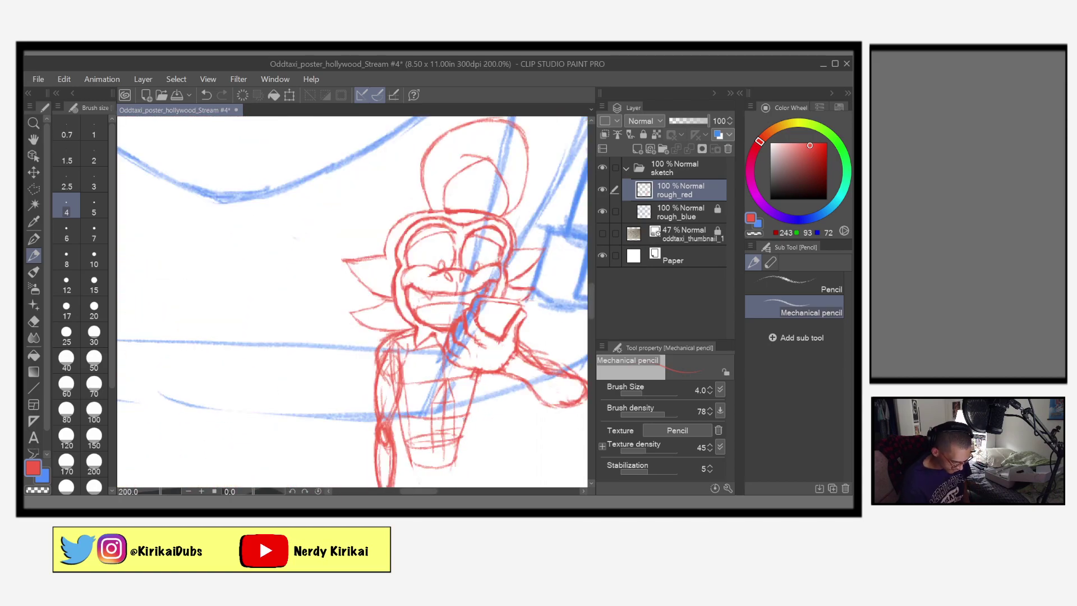
{"action": "key", "text": "ctrl+s"}
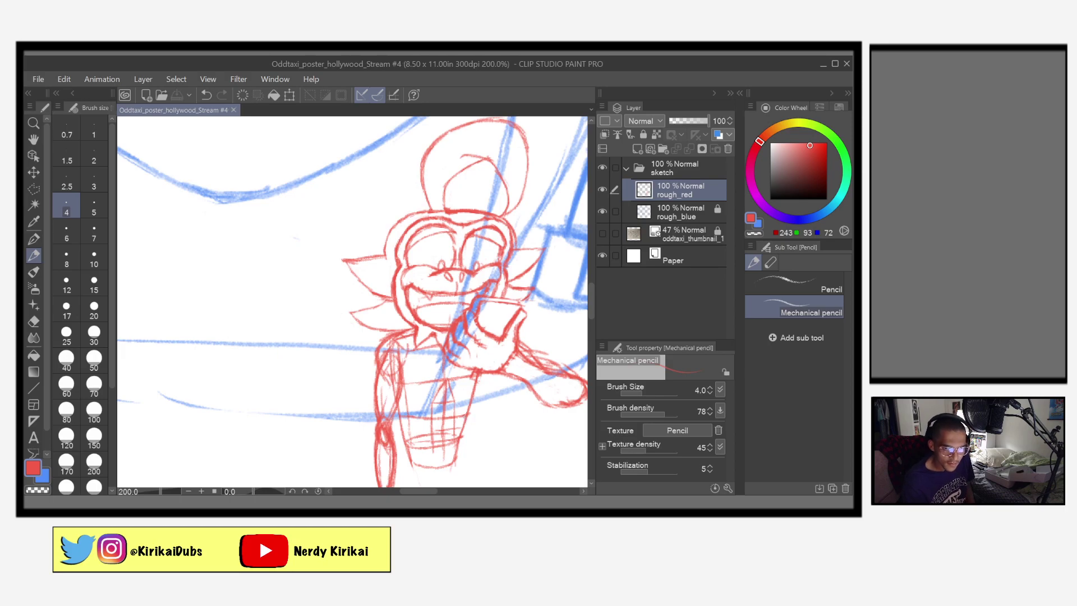
{"action": "left_click", "coordinate": [418, 330]}
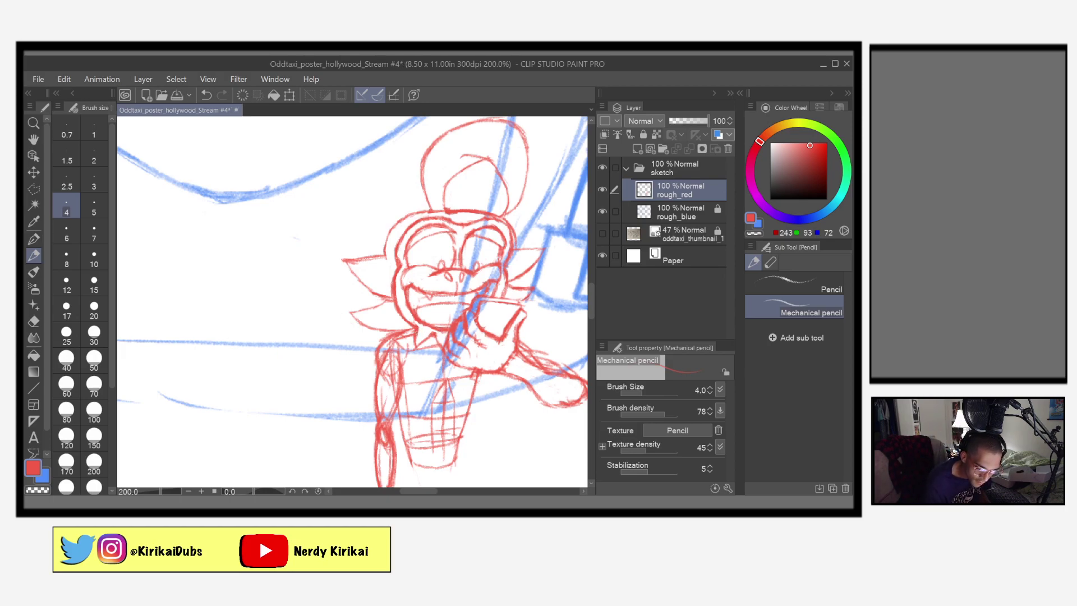
Erase the overlapping construction lines inside the monkey's upper torso with the Hard eraser at size 12
{"action": "mouse_move", "coordinate": [408, 366]}
{"action": "left_mouse_down"}
{"action": "mouse_move", "coordinate": [404, 383]}
{"action": "mouse_move", "coordinate": [447, 373]}
{"action": "mouse_move", "coordinate": [413, 349]}
{"action": "mouse_move", "coordinate": [408, 390]}
{"action": "mouse_move", "coordinate": [442, 379]}
{"action": "left_mouse_up"}
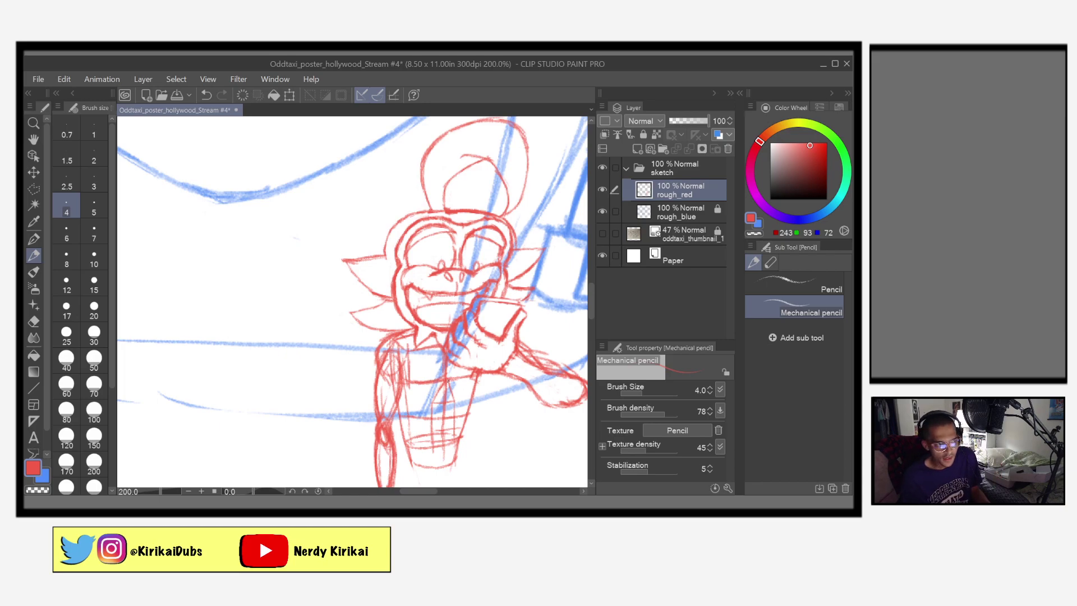
{"action": "key", "text": "e"}
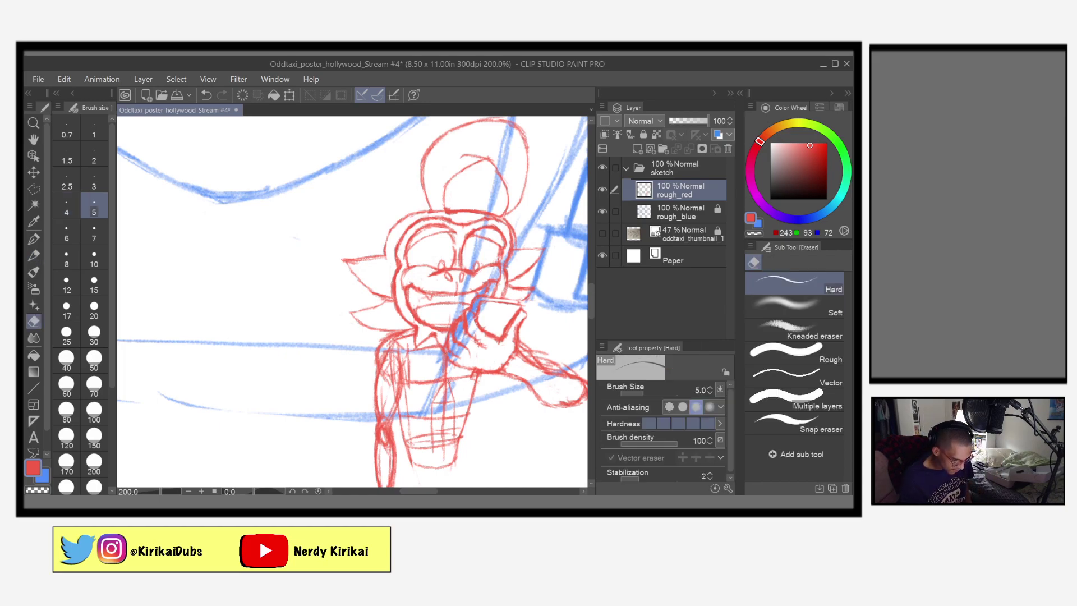
{"action": "left_click", "coordinate": [66, 283]}
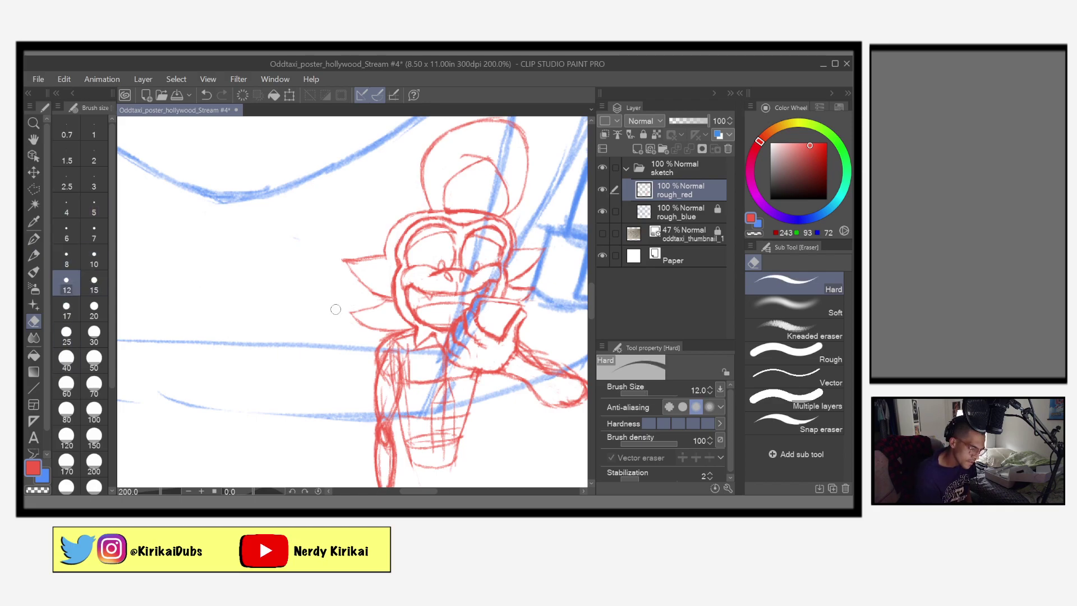
{"action": "mouse_move", "coordinate": [411, 349]}
{"action": "left_mouse_down"}
{"action": "mouse_move", "coordinate": [414, 421]}
{"action": "mouse_move", "coordinate": [432, 378]}
{"action": "mouse_move", "coordinate": [424, 375]}
{"action": "mouse_move", "coordinate": [417, 388]}
{"action": "mouse_move", "coordinate": [440, 385]}
{"action": "mouse_move", "coordinate": [456, 417]}
{"action": "mouse_move", "coordinate": [466, 387]}
{"action": "mouse_move", "coordinate": [429, 429]}
{"action": "mouse_move", "coordinate": [442, 435]}
{"action": "left_mouse_up"}
Redraw the torso's inner chest and belly lines and its two tapering side contours with the Mechanical pencil
{"action": "left_click", "coordinate": [35, 253]}
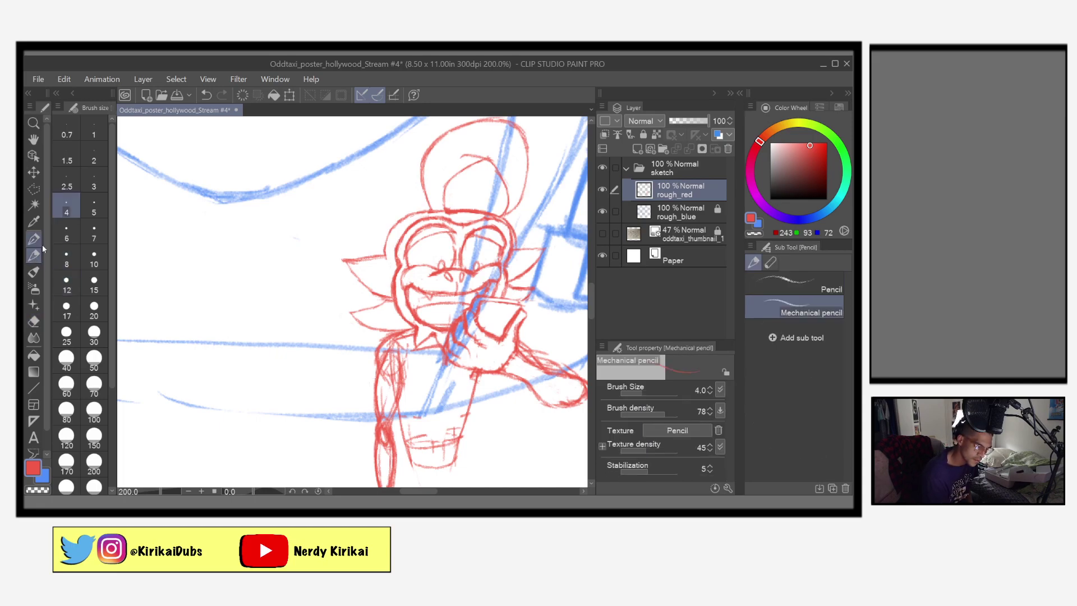
{"action": "mouse_move", "coordinate": [448, 361]}
{"action": "left_mouse_down"}
{"action": "mouse_move", "coordinate": [447, 385]}
{"action": "mouse_move", "coordinate": [466, 381]}
{"action": "mouse_move", "coordinate": [422, 386]}
{"action": "mouse_move", "coordinate": [451, 380]}
{"action": "mouse_move", "coordinate": [445, 434]}
{"action": "left_mouse_up"}
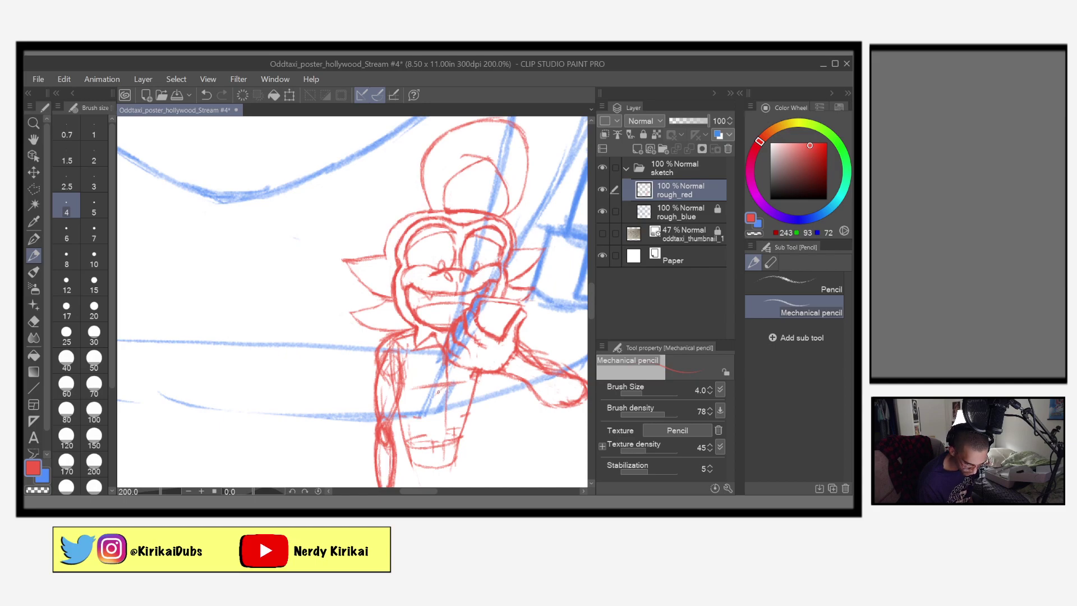
{"action": "left_click_drag", "start_coordinate": [438, 391], "coordinate": [446, 387]}
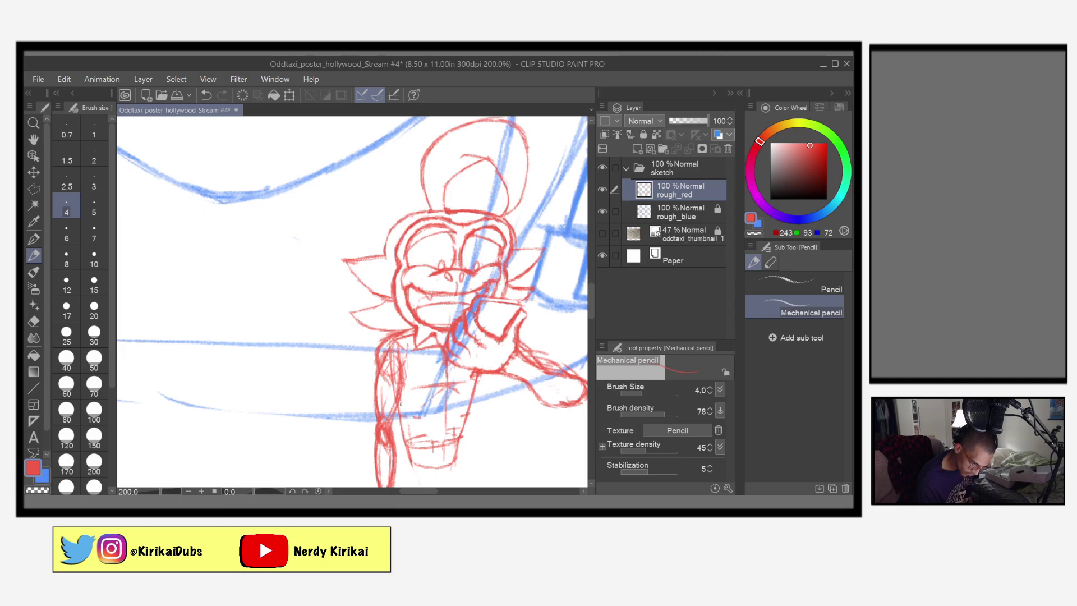
{"action": "left_click_drag", "start_coordinate": [402, 401], "coordinate": [411, 453]}
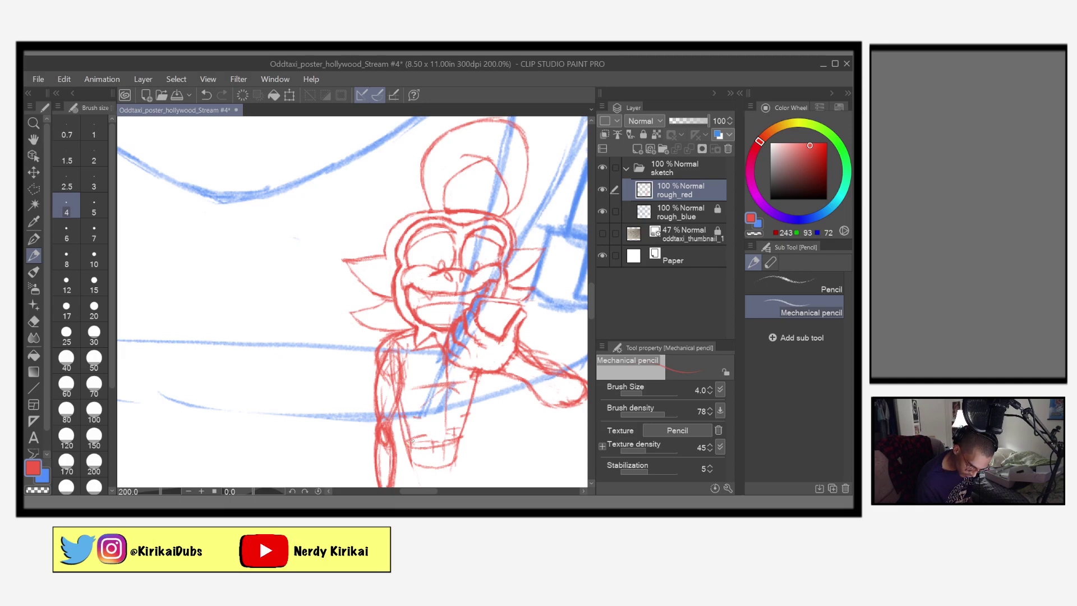
{"action": "left_click_drag", "start_coordinate": [473, 386], "coordinate": [459, 433]}
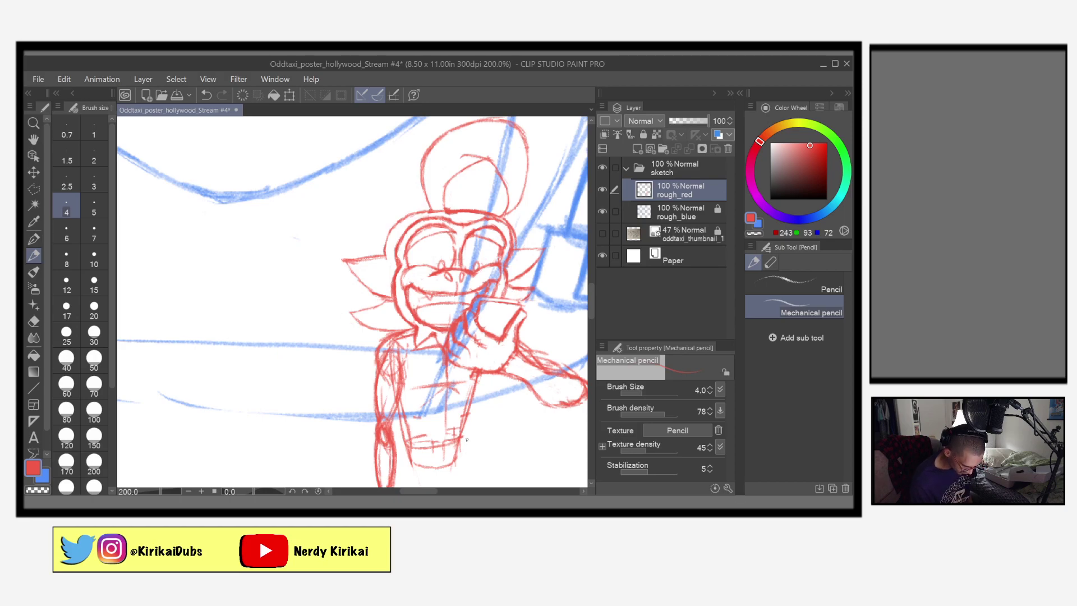
Erase the stray lines along both outer sides of the torso, and save the file
{"action": "key", "text": "e"}
{"action": "mouse_move", "coordinate": [415, 399]}
{"action": "left_mouse_down"}
{"action": "mouse_move", "coordinate": [399, 432]}
{"action": "mouse_move", "coordinate": [399, 417]}
{"action": "mouse_move", "coordinate": [410, 471]}
{"action": "left_mouse_up"}
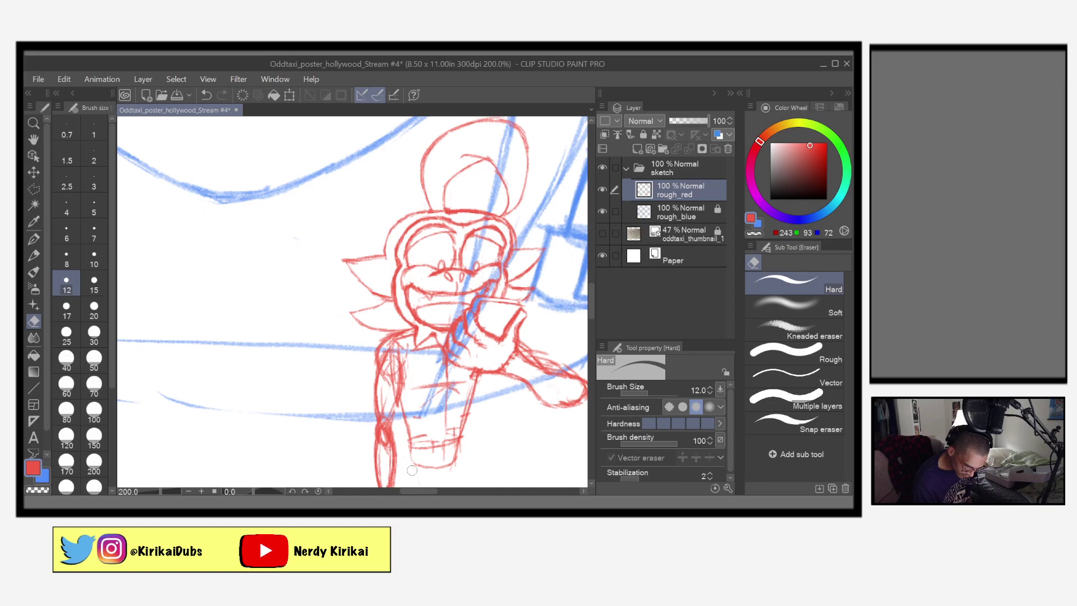
{"action": "mouse_move", "coordinate": [472, 412]}
{"action": "left_mouse_down"}
{"action": "mouse_move", "coordinate": [463, 443]}
{"action": "mouse_move", "coordinate": [482, 381]}
{"action": "mouse_move", "coordinate": [476, 427]}
{"action": "left_mouse_up"}
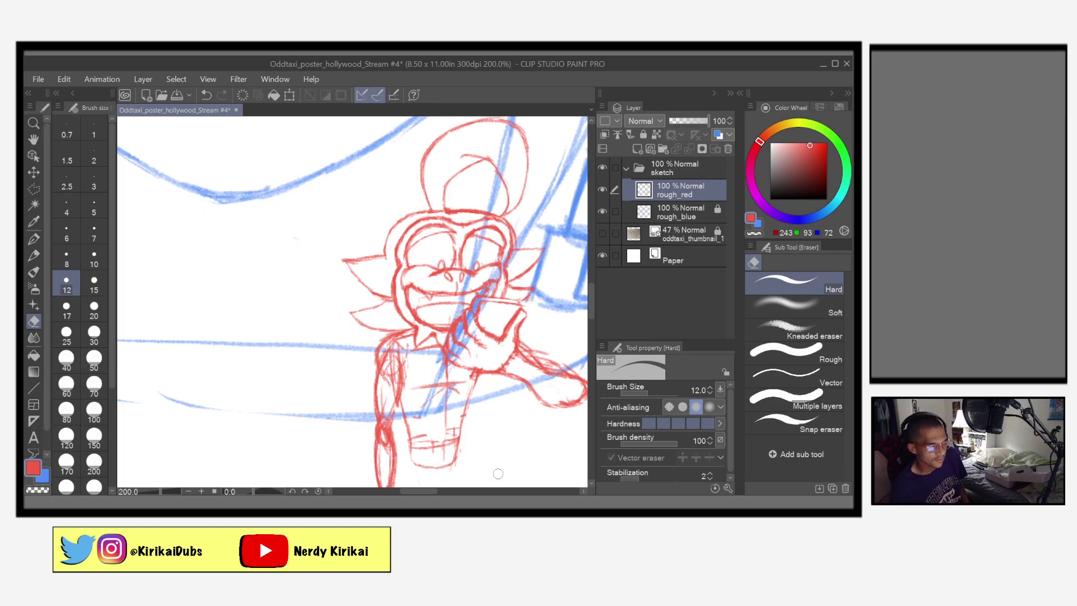
{"action": "key", "text": "ctrl+s"}
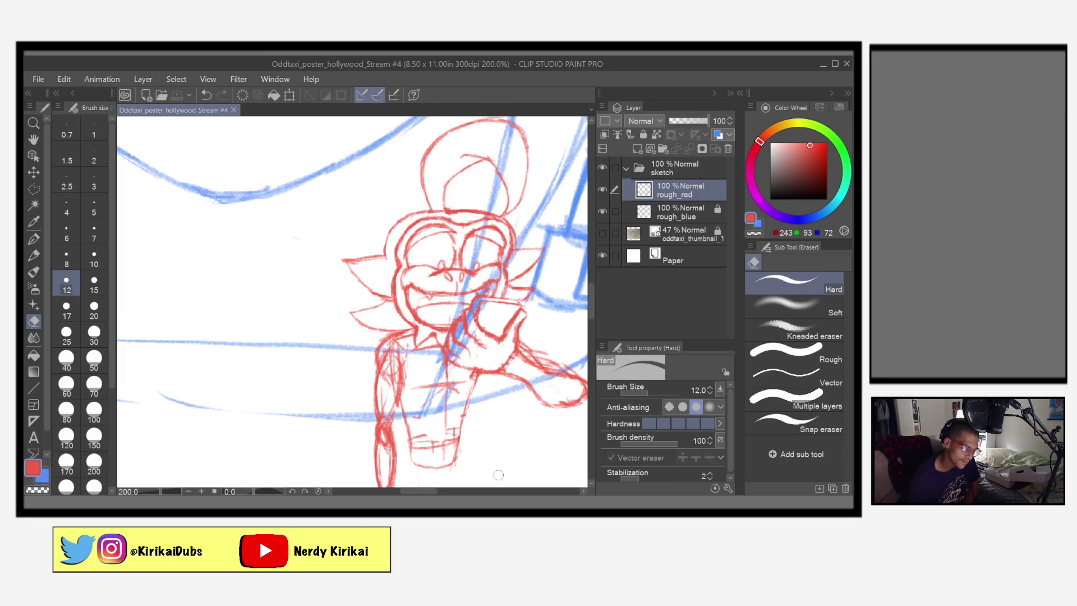
Mirror the canvas view, reinforce the outer contour on both sides of the monkey's head with the Mechanical pencil, and save the file
{"action": "scroll", "coordinate": [498, 475], "scroll_direction": "right", "scroll_amount": 5}
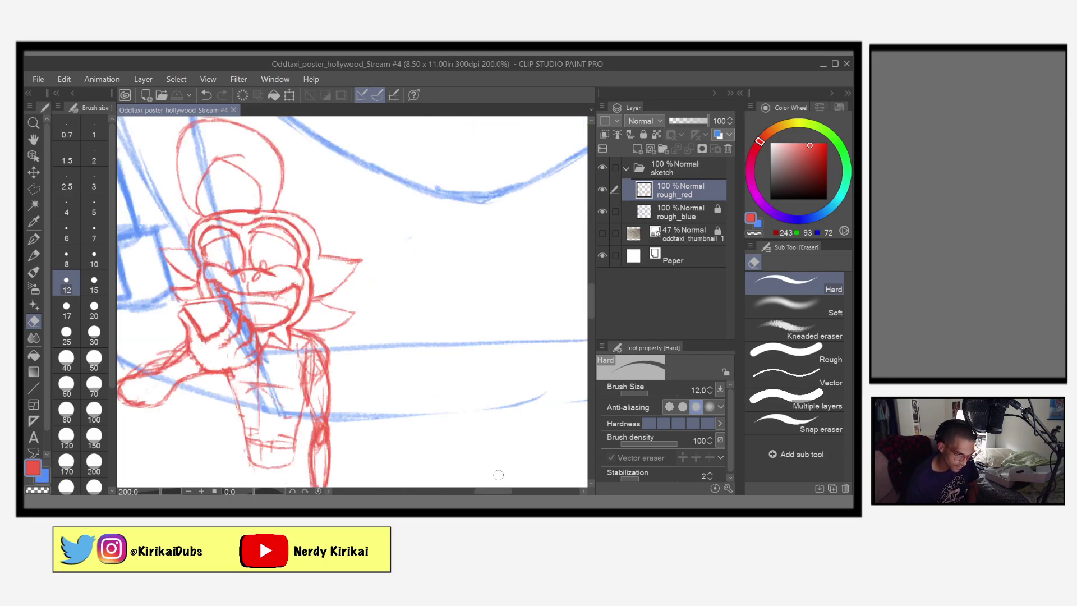
{"action": "scroll", "coordinate": [498, 475], "scroll_direction": "left", "scroll_amount": 5}
{"action": "scroll", "coordinate": [498, 475], "scroll_direction": "right", "scroll_amount": 5}
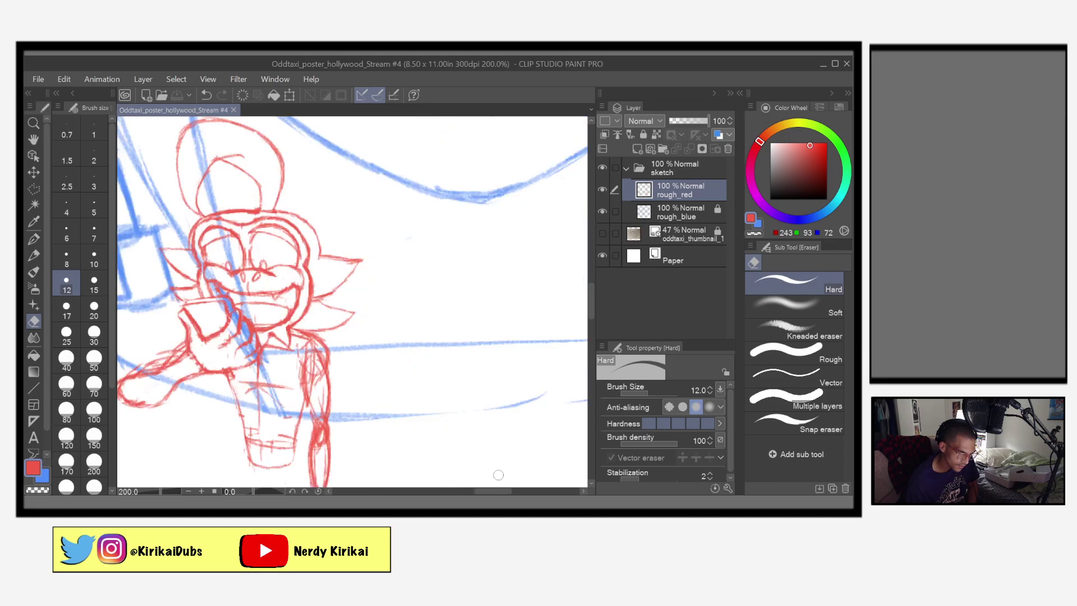
{"action": "scroll", "coordinate": [498, 475], "scroll_direction": "left", "scroll_amount": 5}
{"action": "scroll", "coordinate": [498, 475], "scroll_direction": "up", "scroll_amount": 1}
{"action": "scroll", "coordinate": [498, 475], "scroll_direction": "down", "scroll_amount": 1}
{"action": "scroll", "coordinate": [498, 475], "scroll_direction": "right", "scroll_amount": 5}
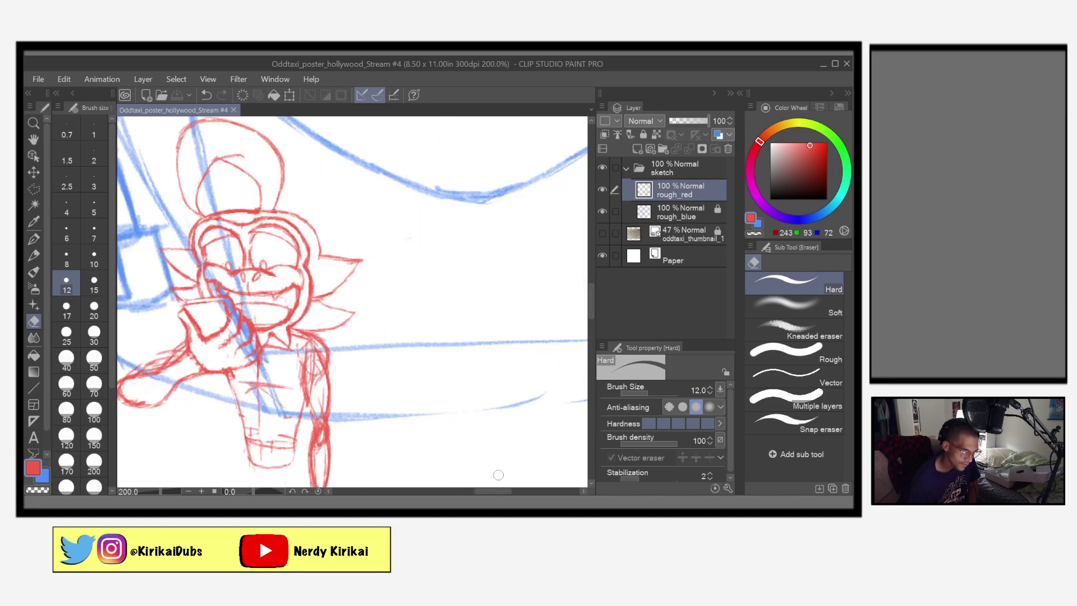
{"action": "left_click", "coordinate": [33, 255]}
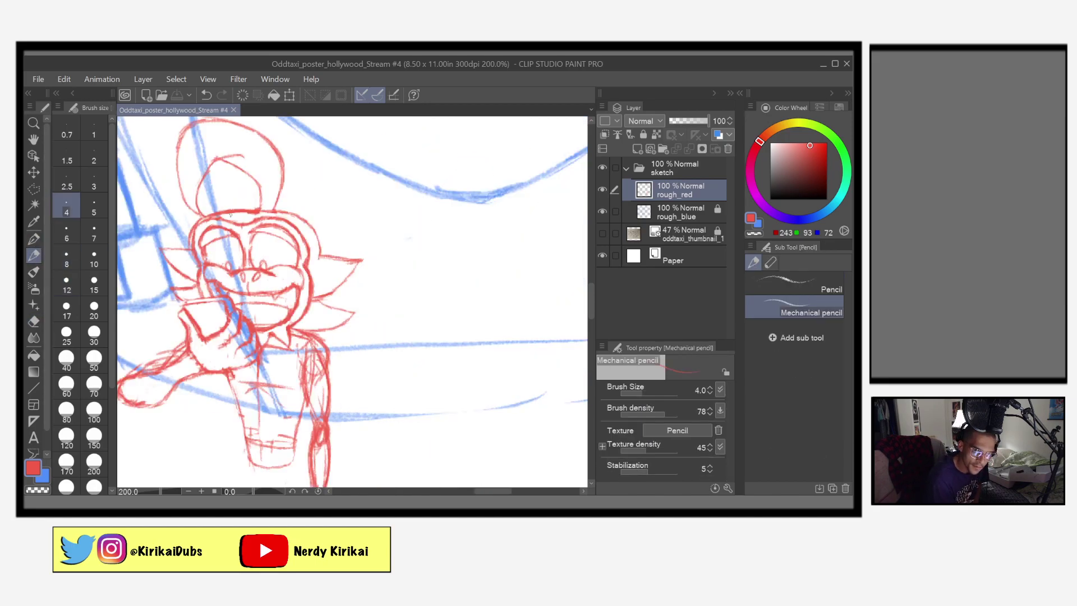
{"action": "mouse_move", "coordinate": [246, 212]}
{"action": "left_mouse_down"}
{"action": "mouse_move", "coordinate": [209, 214]}
{"action": "mouse_move", "coordinate": [185, 248]}
{"action": "left_mouse_up"}
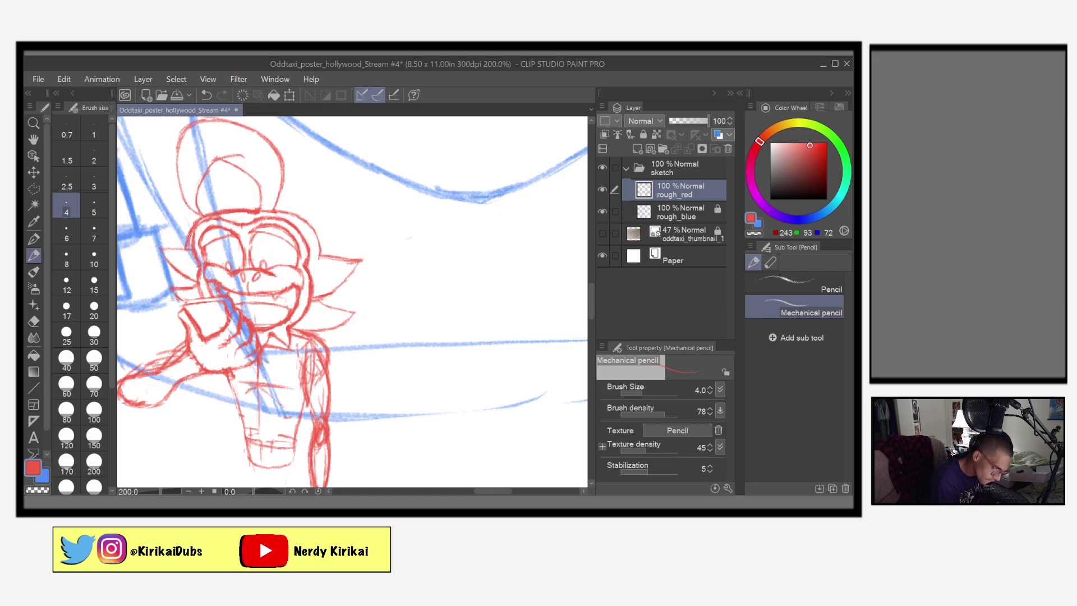
{"action": "left_click_drag", "start_coordinate": [208, 211], "coordinate": [196, 221]}
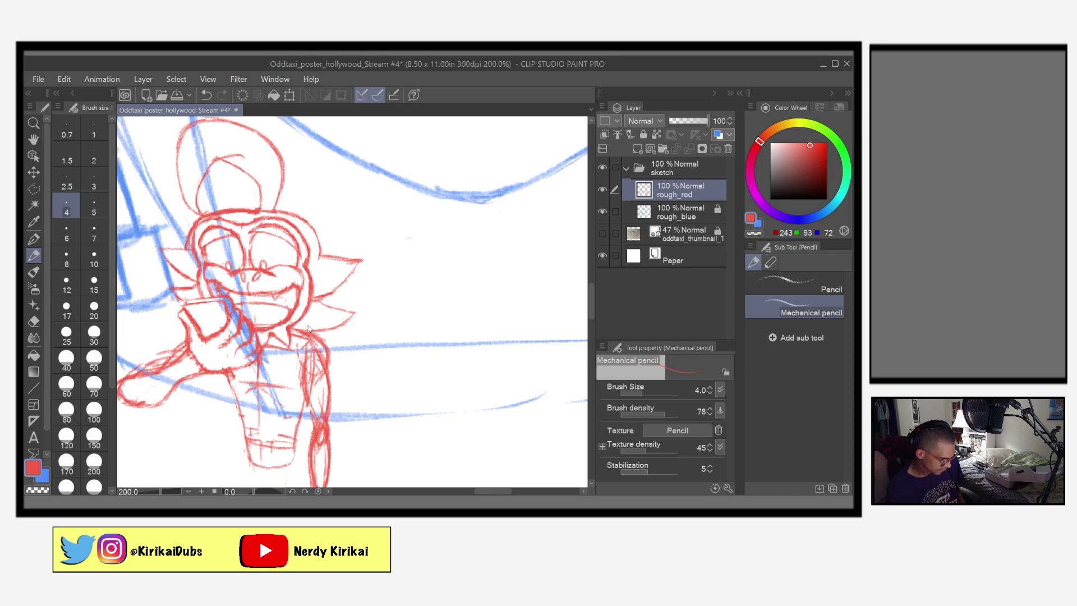
{"action": "key", "text": "ctrl+s"}
{"action": "left_click_drag", "start_coordinate": [297, 218], "coordinate": [317, 253]}
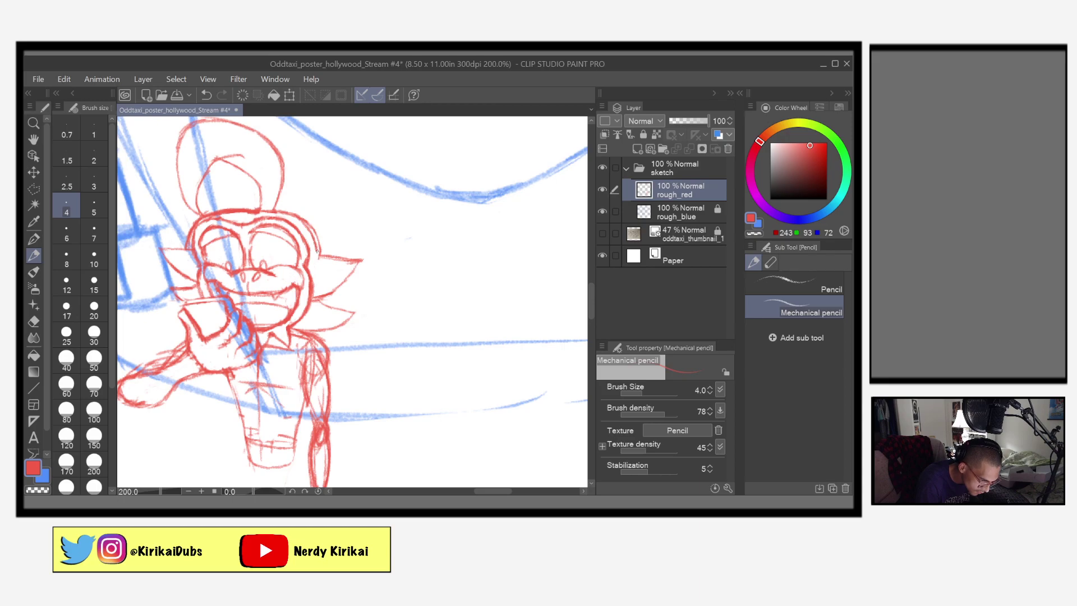
Clean up the head's outer contour with the Hard eraser at size 7, and save the file
{"action": "key", "text": "e"}
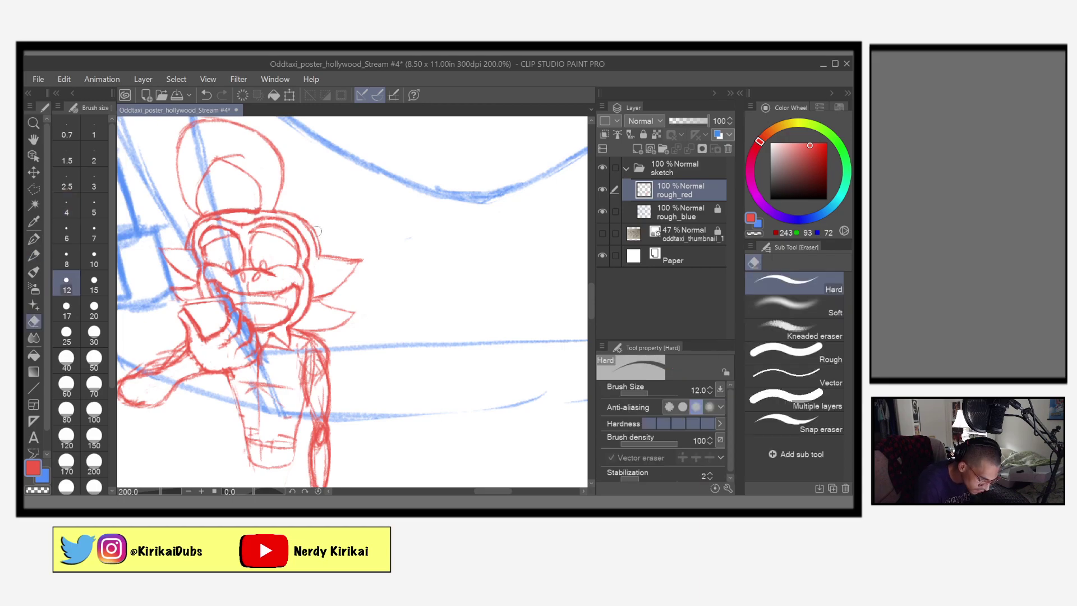
{"action": "left_click", "coordinate": [94, 230]}
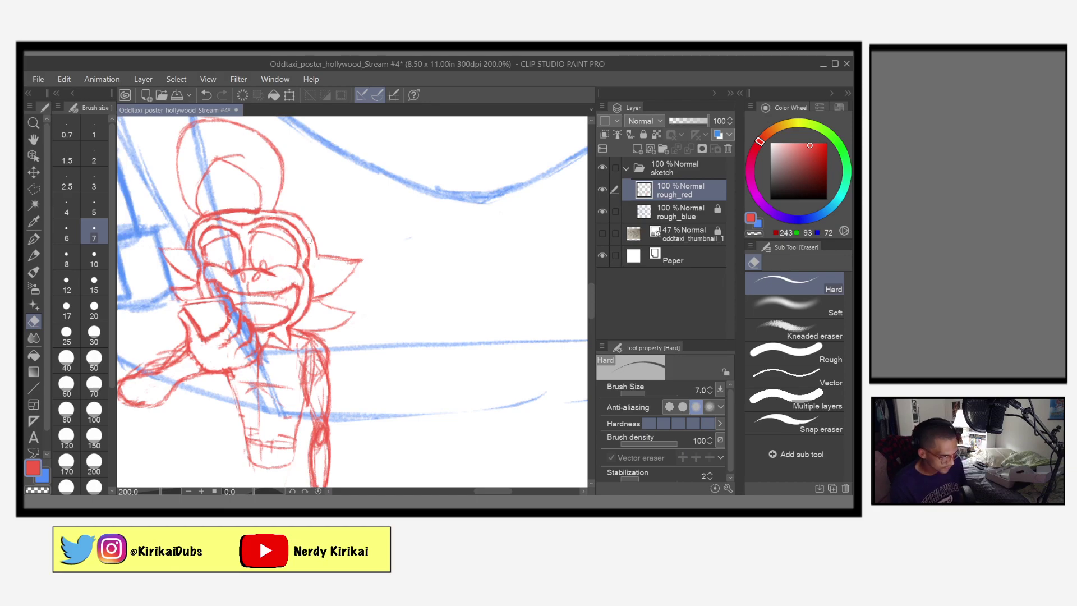
{"action": "key", "text": "ctrl+s"}
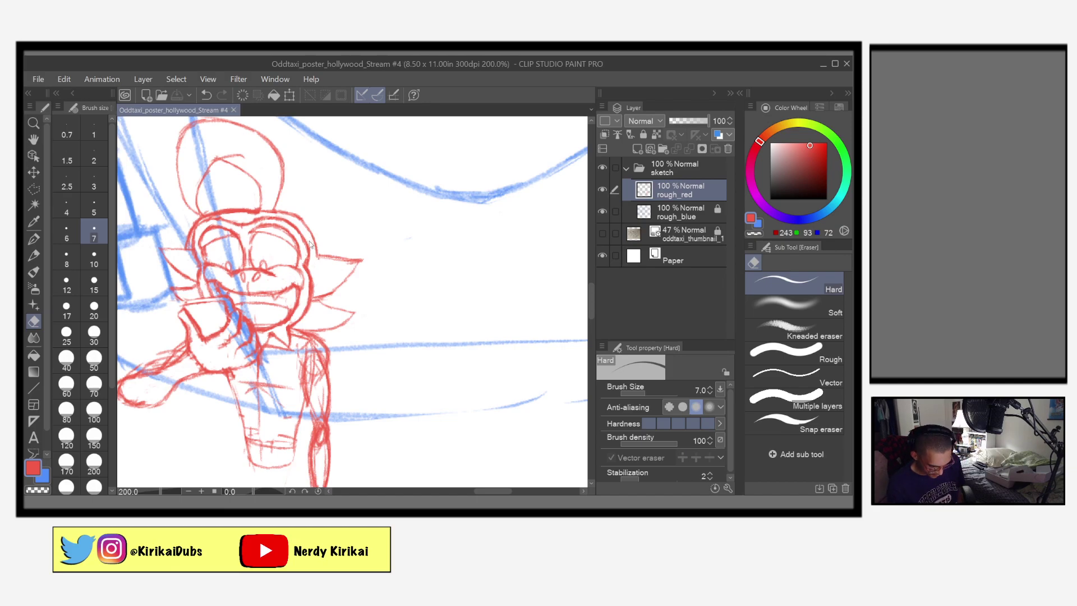
Draw the pointed shirt collar under the monkey's chin and beside the raised hand with the Mechanical pencil
{"action": "scroll", "coordinate": [310, 242], "scroll_direction": "down", "scroll_amount": 3}
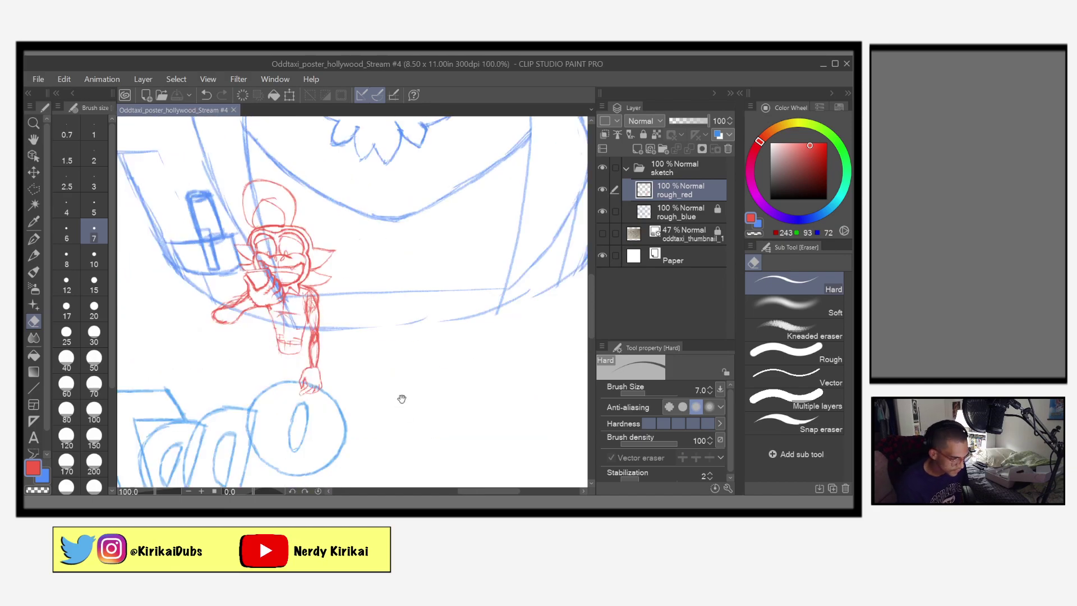
{"action": "left_click_drag", "start_coordinate": [402, 399], "coordinate": [475, 438]}
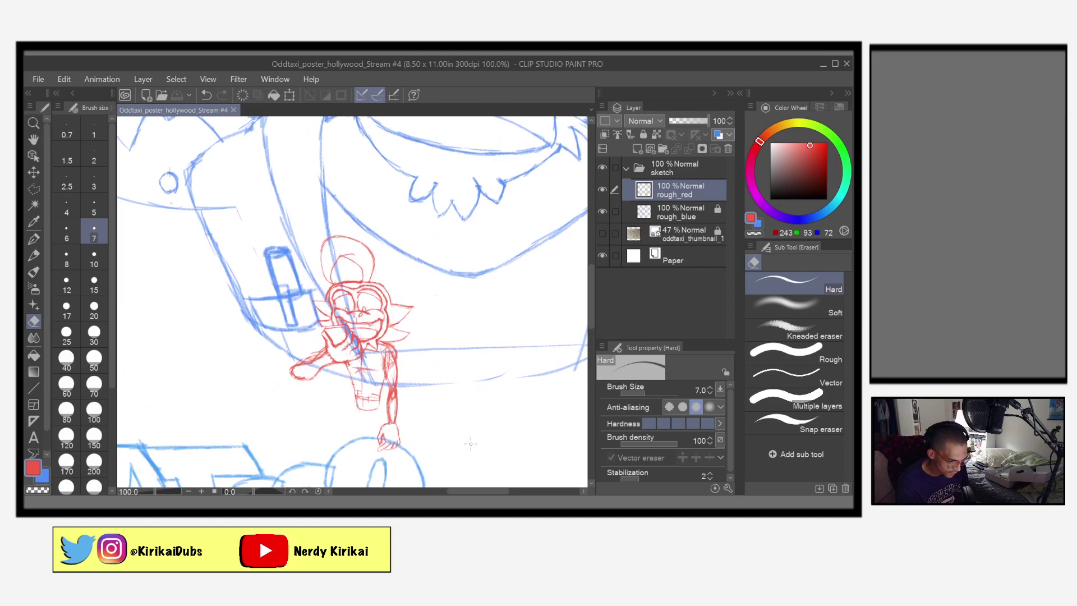
{"action": "scroll", "coordinate": [464, 451], "scroll_direction": "up", "scroll_amount": 3}
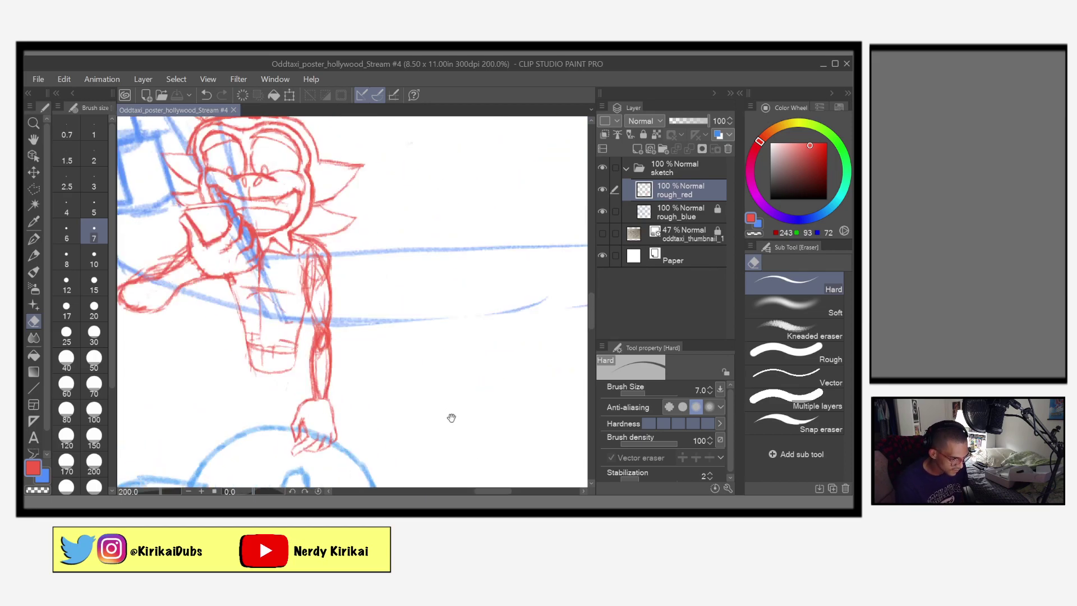
{"action": "left_click_drag", "start_coordinate": [449, 416], "coordinate": [511, 434]}
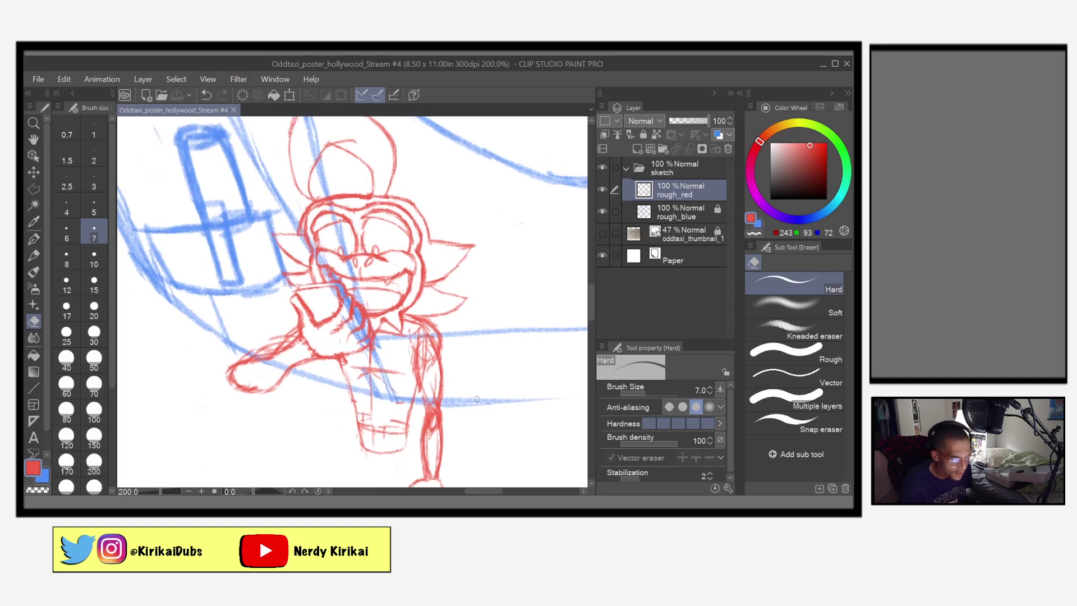
{"action": "left_click", "coordinate": [34, 255]}
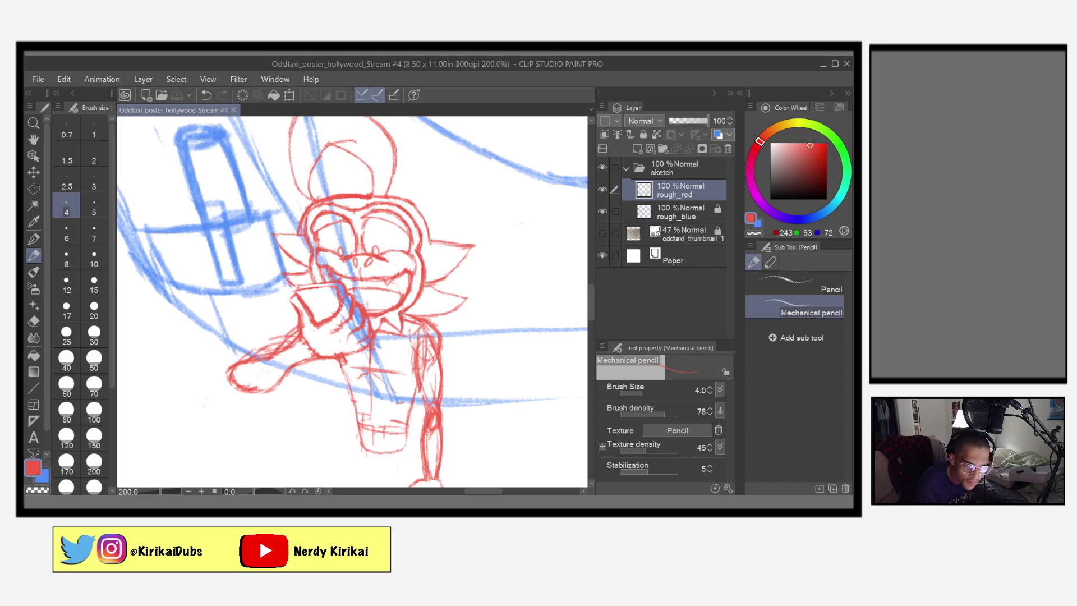
{"action": "left_click_drag", "start_coordinate": [385, 318], "coordinate": [399, 328]}
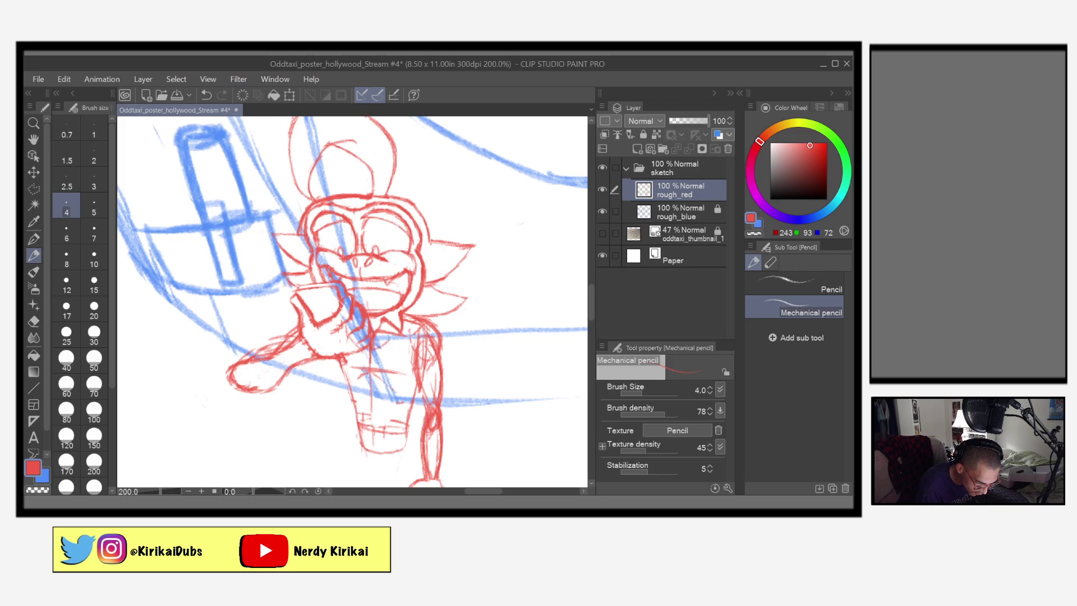
{"action": "left_click_drag", "start_coordinate": [389, 338], "coordinate": [397, 330]}
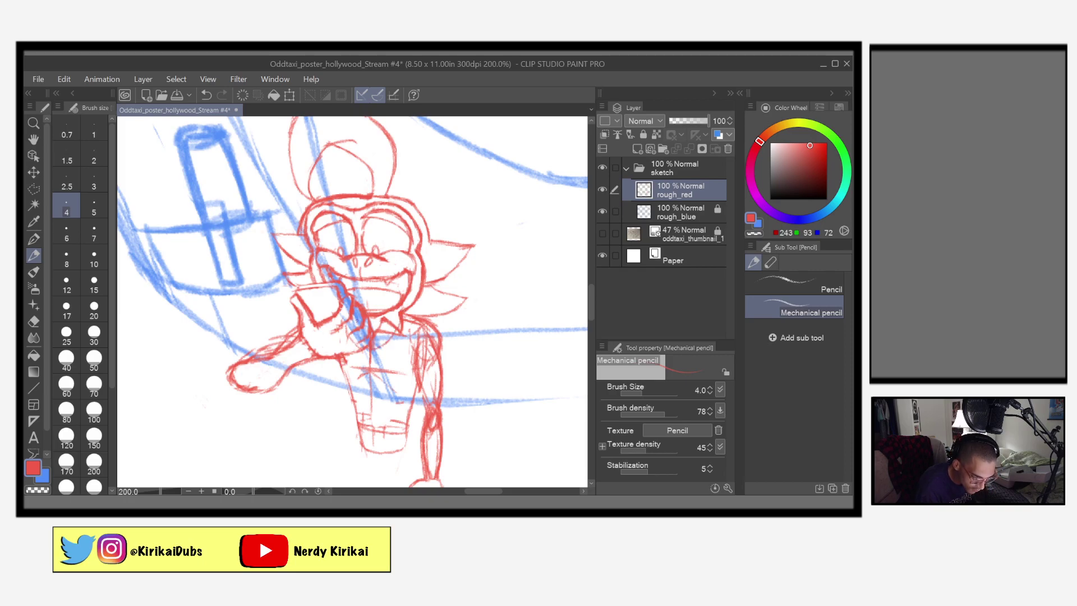
{"action": "left_click_drag", "start_coordinate": [379, 347], "coordinate": [389, 355]}
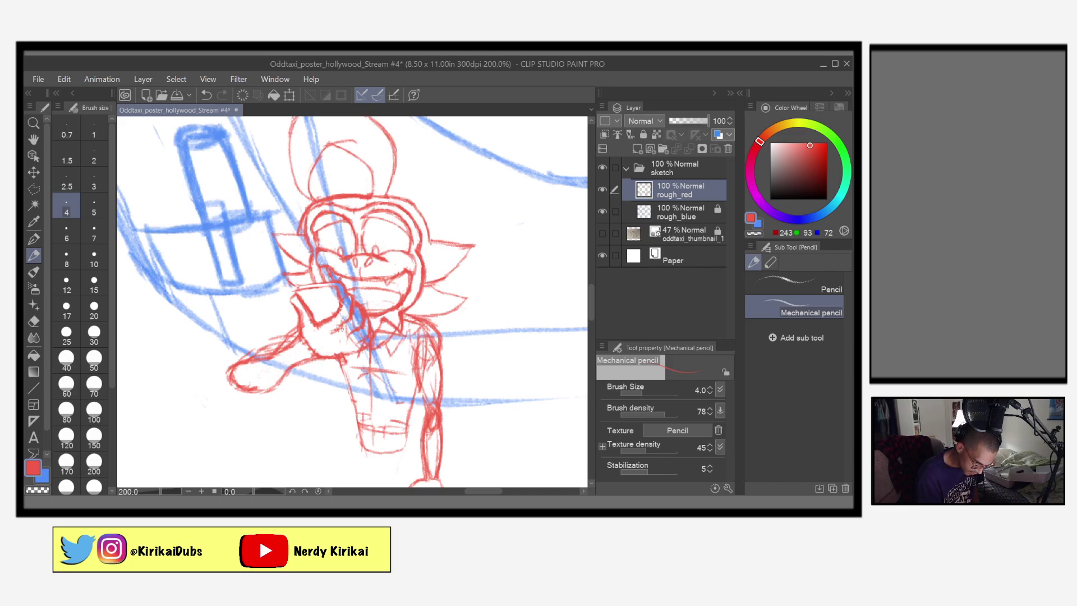
{"action": "left_click_drag", "start_coordinate": [342, 329], "coordinate": [369, 361]}
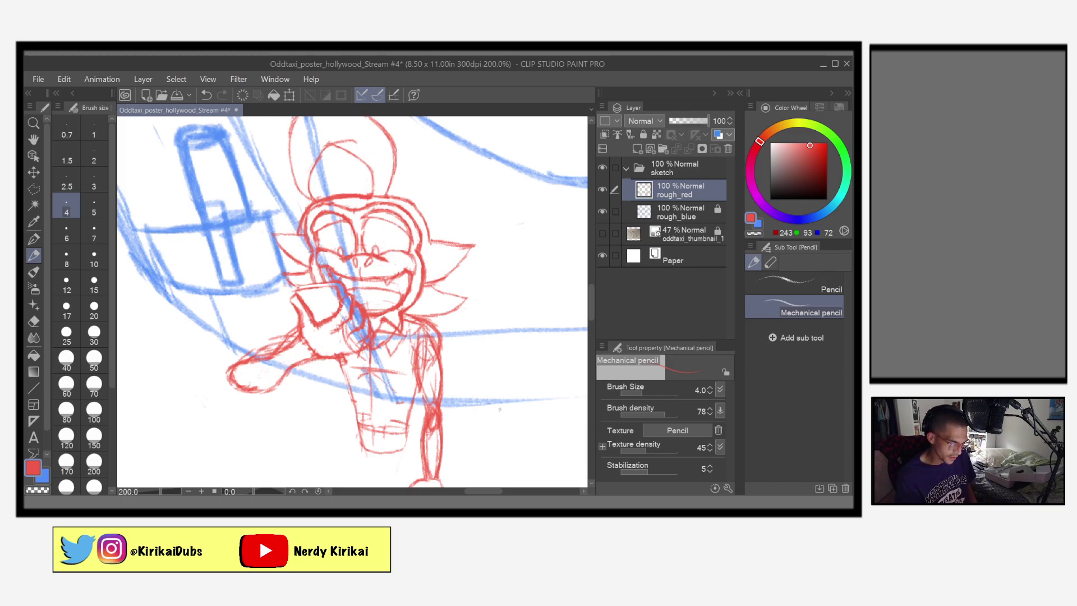
Erase the collar lines overlapping the raised hand, and save the file
{"action": "key", "text": "e"}
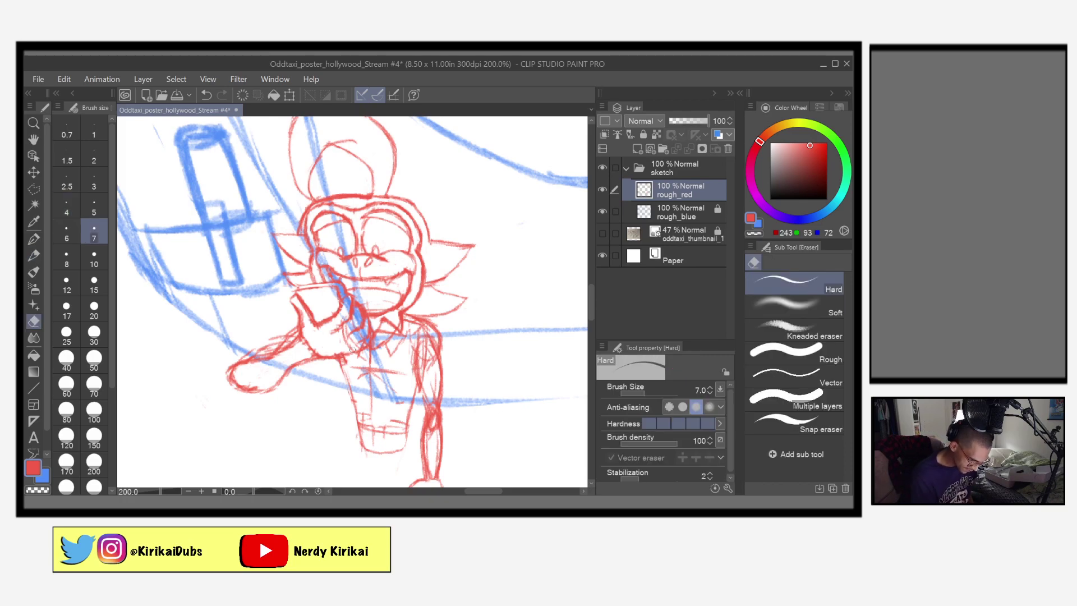
{"action": "mouse_move", "coordinate": [346, 333]}
{"action": "left_mouse_down"}
{"action": "mouse_move", "coordinate": [338, 341]}
{"action": "mouse_move", "coordinate": [360, 343]}
{"action": "left_mouse_up"}
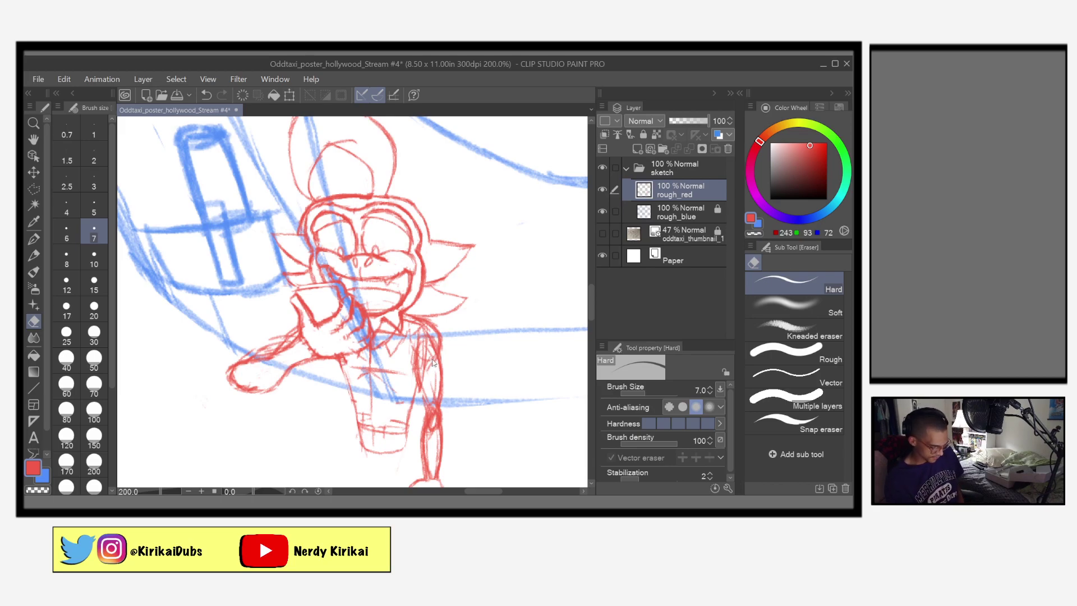
{"action": "key", "text": "ctrl+s"}
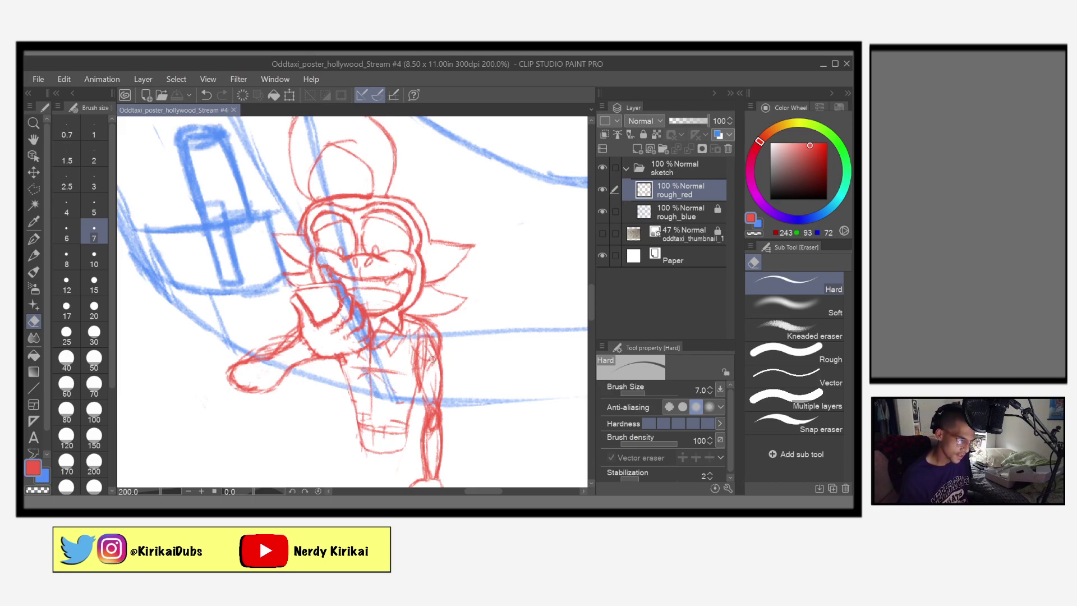
Draw a small downward arrow beside the monkey's lowered arm with the Mechanical pencil
{"action": "left_click", "coordinate": [34, 255]}
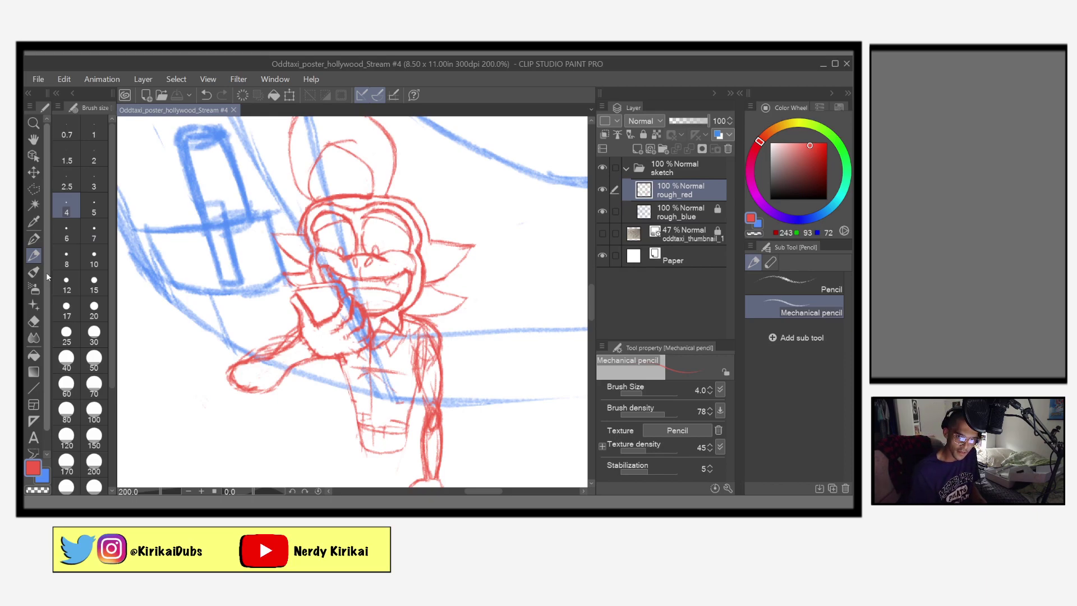
{"action": "left_click", "coordinate": [410, 317]}
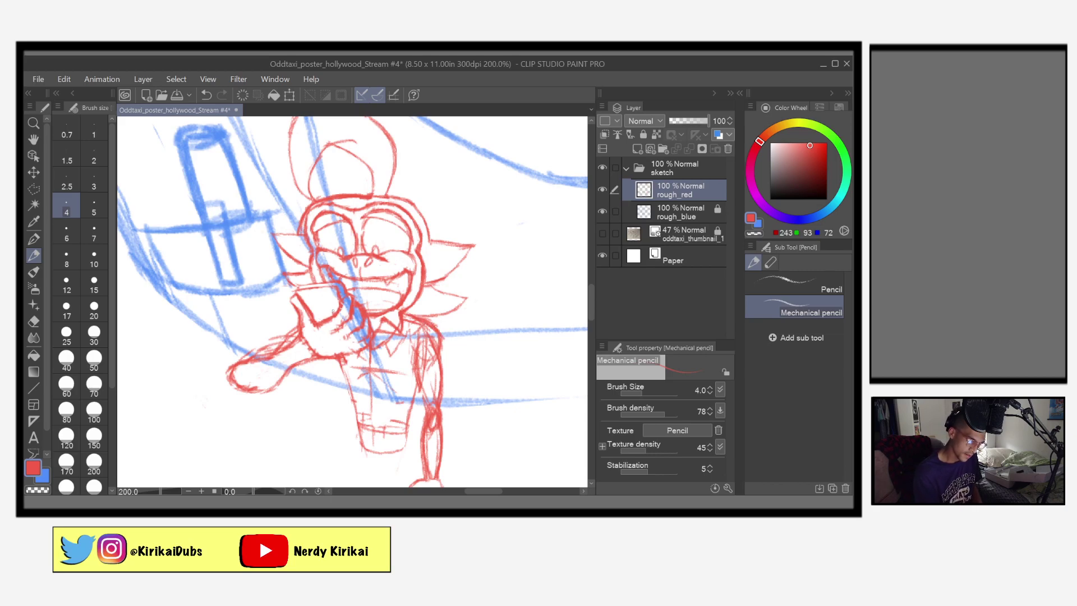
{"action": "left_click_drag", "start_coordinate": [332, 310], "coordinate": [226, 365]}
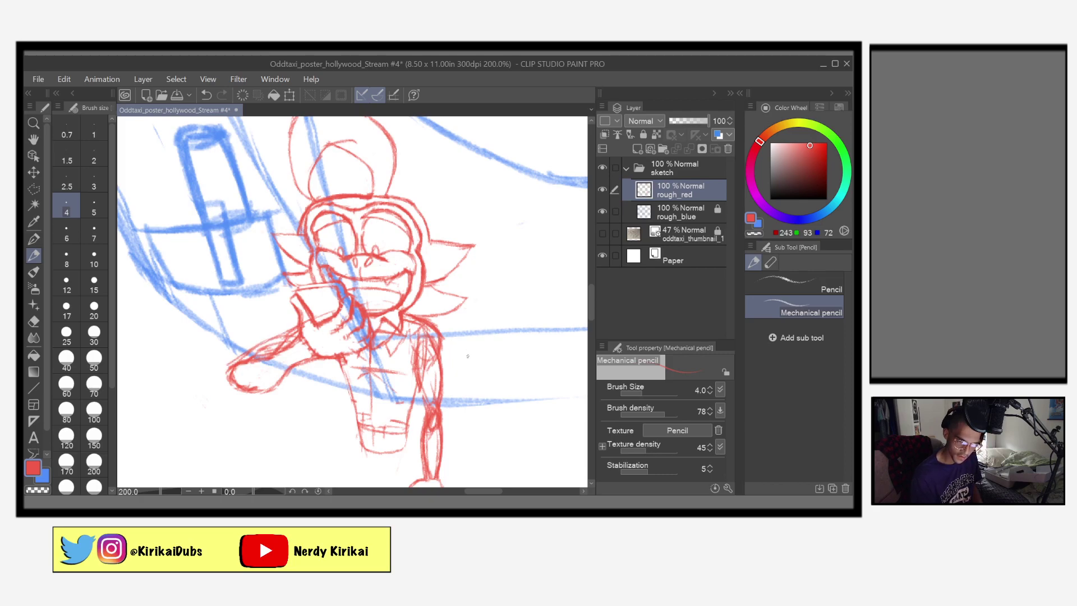
{"action": "left_click_drag", "start_coordinate": [462, 347], "coordinate": [461, 394]}
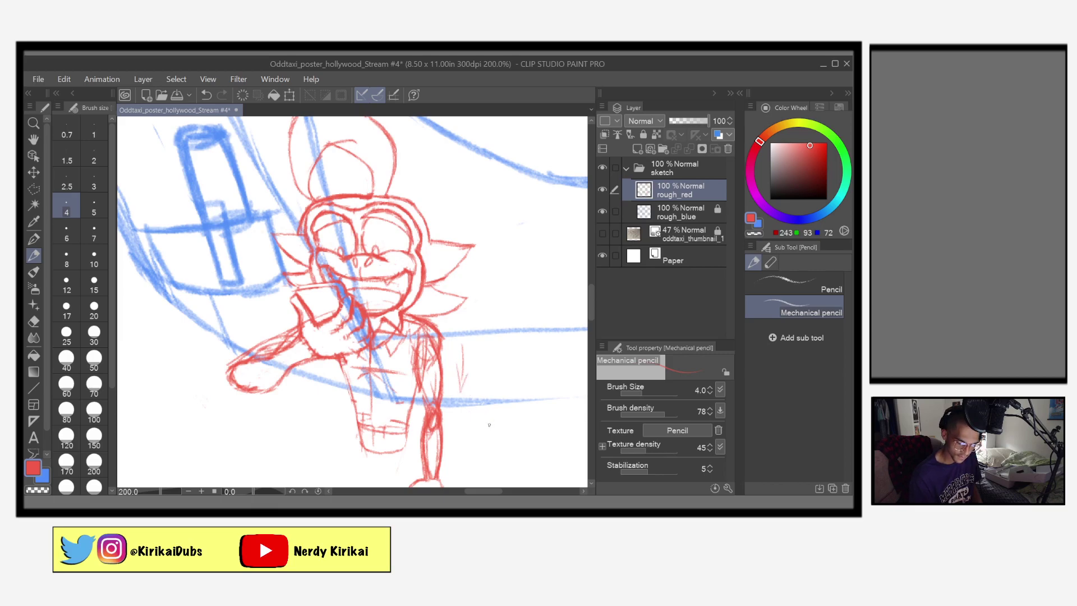
{"action": "left_click_drag", "start_coordinate": [479, 413], "coordinate": [452, 435]}
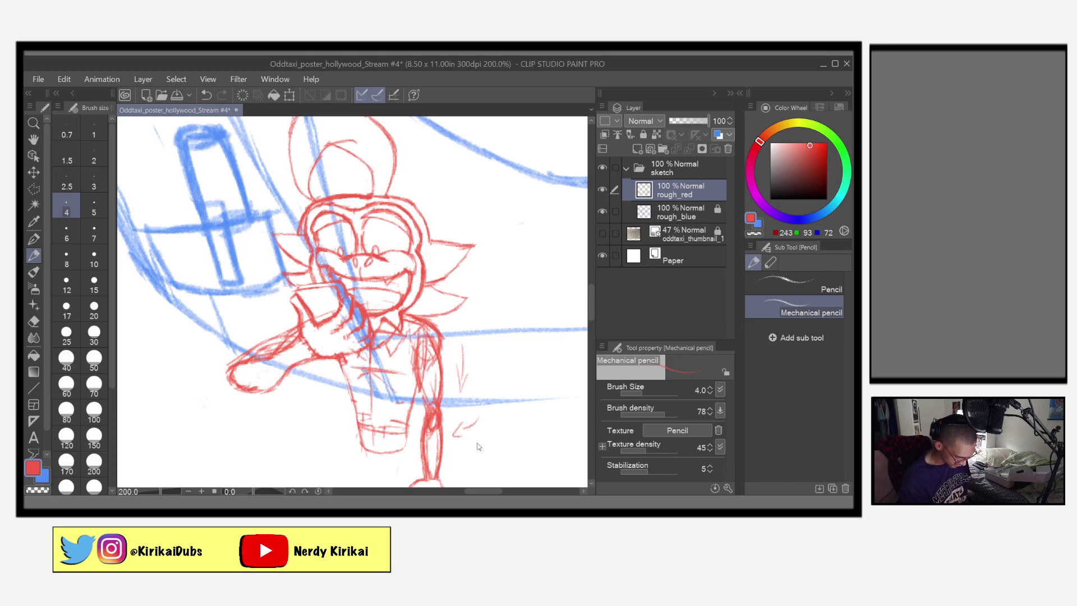
{"action": "key", "text": "ctrl+z"}
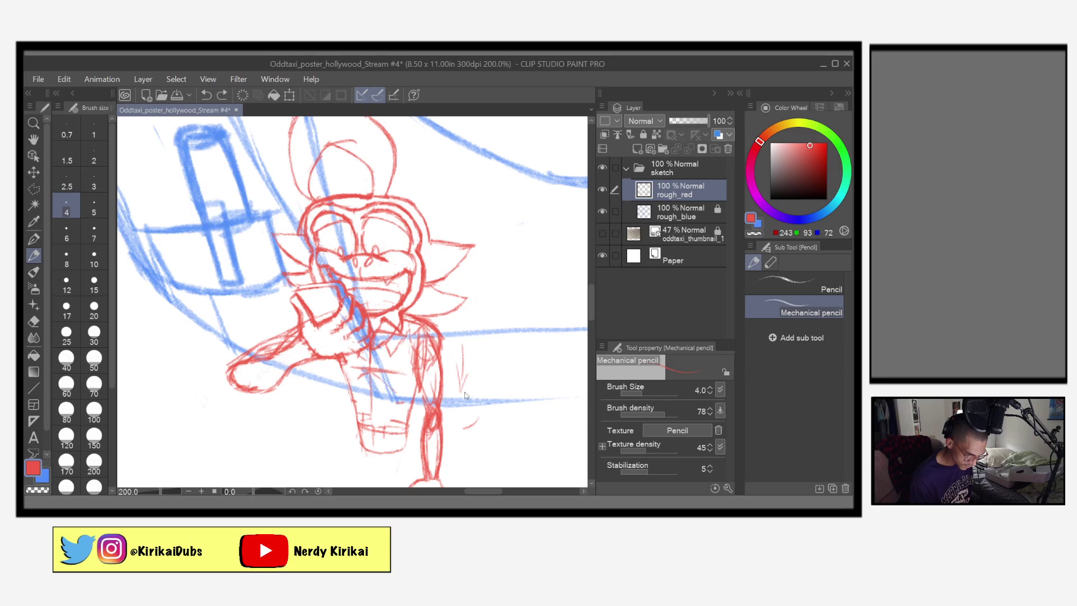
{"action": "key", "text": "ctrl+z"}
Draw small direction arrows beside the torso under the raised hand and above the raised forearm, and save the file
{"action": "left_click_drag", "start_coordinate": [330, 385], "coordinate": [342, 415]}
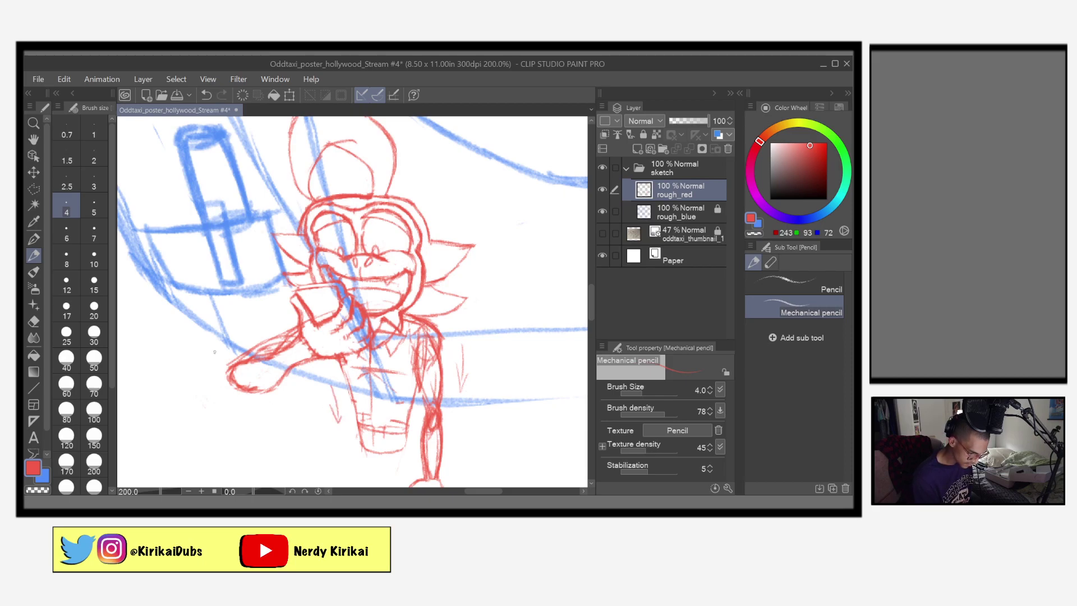
{"action": "left_click_drag", "start_coordinate": [198, 355], "coordinate": [243, 332]}
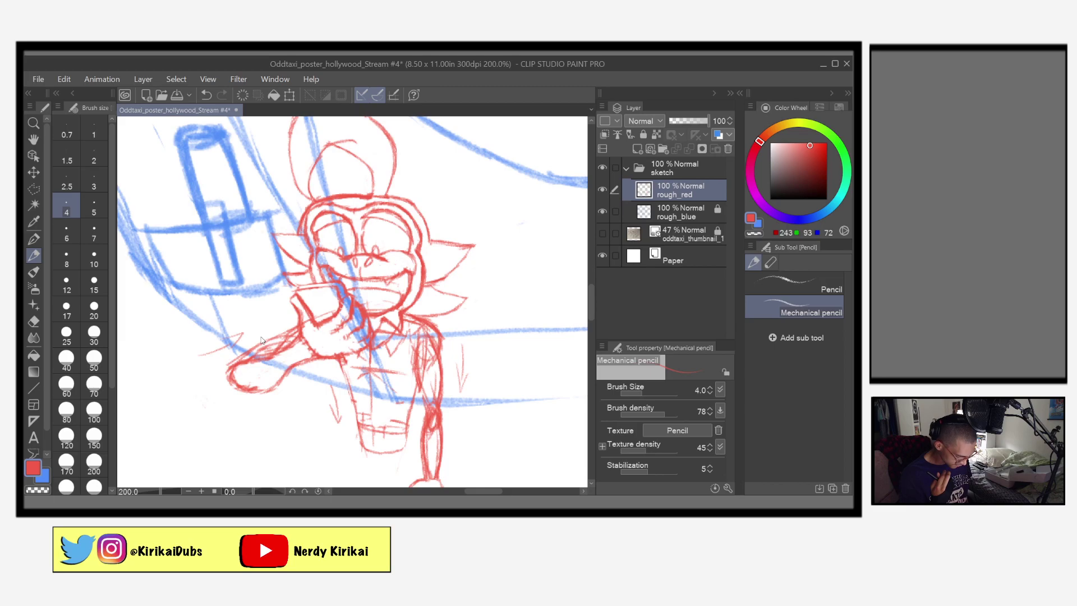
{"action": "key", "text": "ctrl+s"}
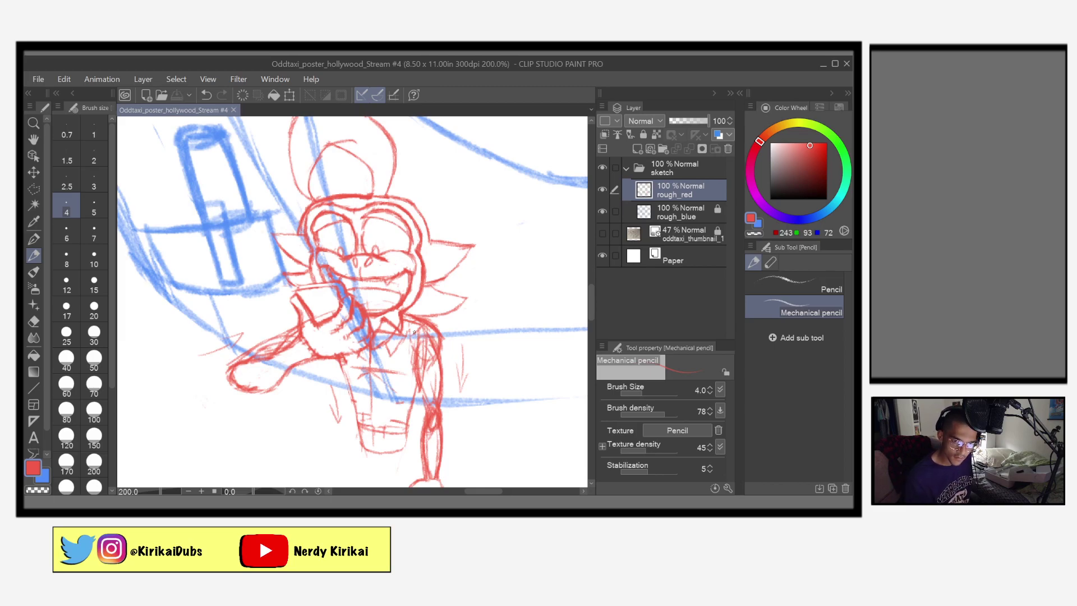
Sketch a loose shirt around the torso, with long vertical sides from the raised hand and lowered arm to a curved bottom hem
{"action": "left_click", "coordinate": [331, 323]}
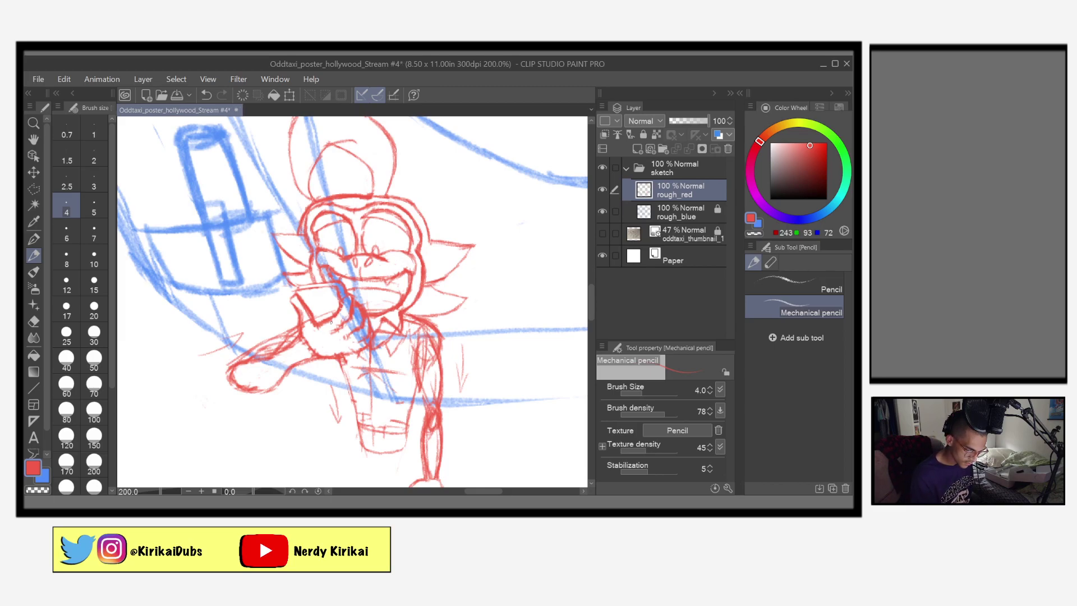
{"action": "left_click_drag", "start_coordinate": [331, 337], "coordinate": [337, 486]}
{"action": "mouse_move", "coordinate": [329, 350]}
{"action": "left_mouse_down"}
{"action": "mouse_move", "coordinate": [329, 337]}
{"action": "mouse_move", "coordinate": [344, 478]}
{"action": "left_mouse_up"}
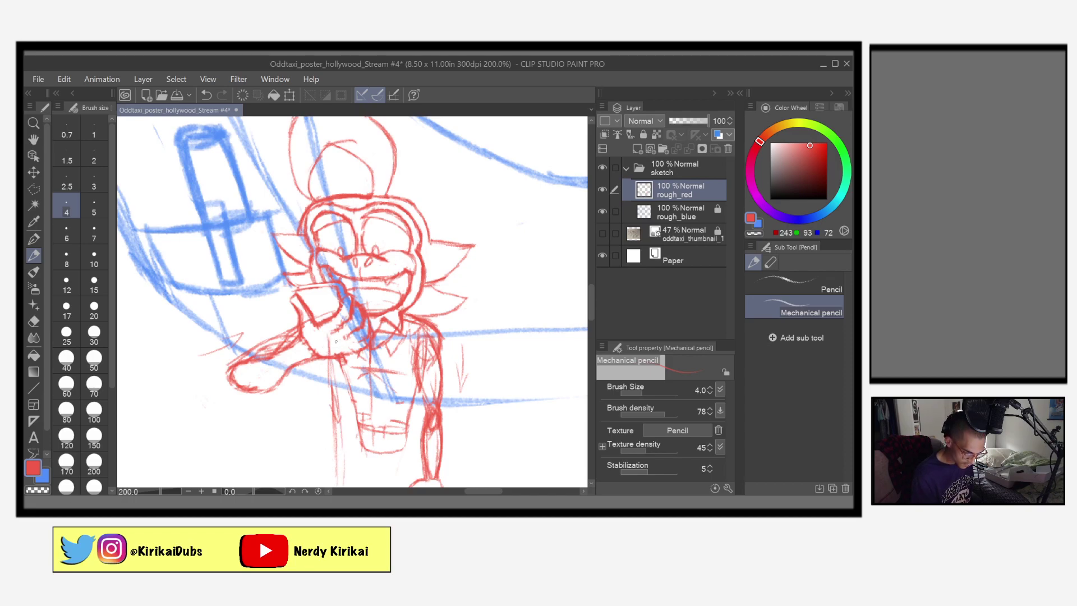
{"action": "left_click_drag", "start_coordinate": [337, 331], "coordinate": [330, 355]}
{"action": "left_click_drag", "start_coordinate": [350, 400], "coordinate": [363, 480]}
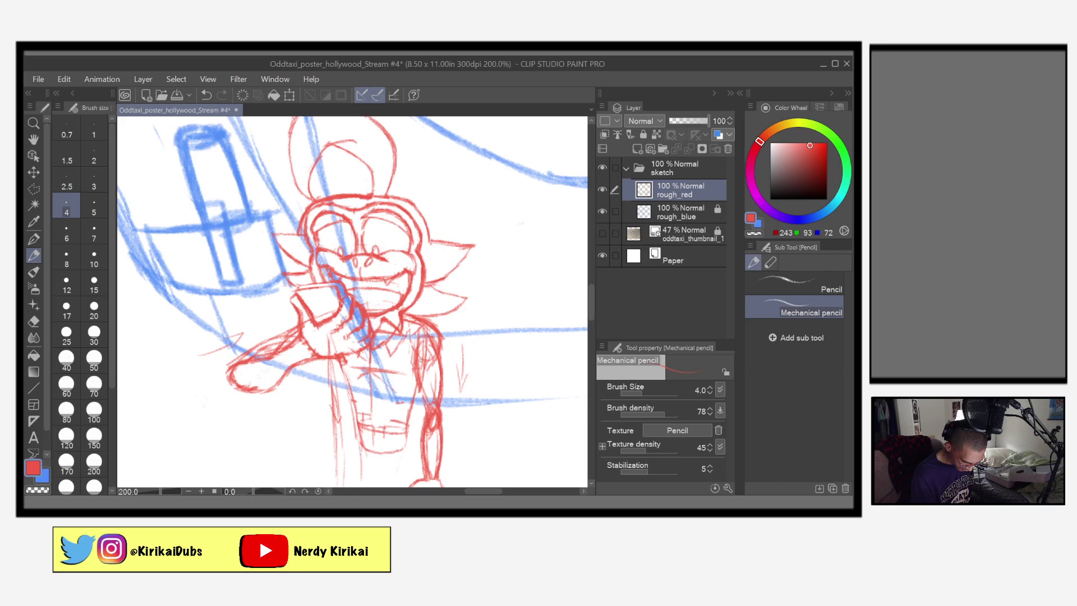
{"action": "left_click_drag", "start_coordinate": [413, 381], "coordinate": [401, 478]}
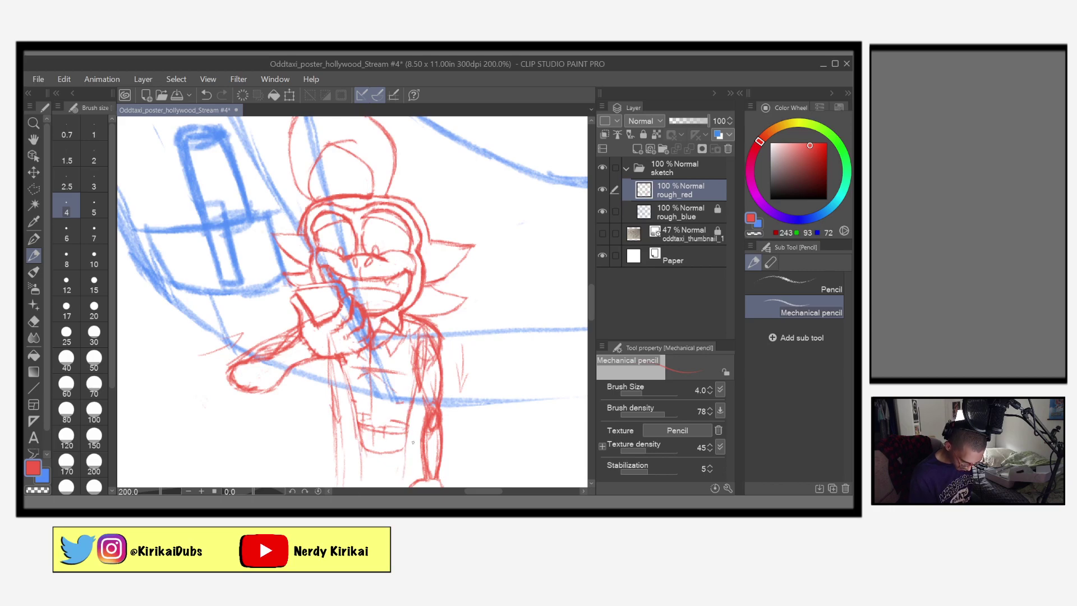
{"action": "left_click_drag", "start_coordinate": [412, 418], "coordinate": [416, 481]}
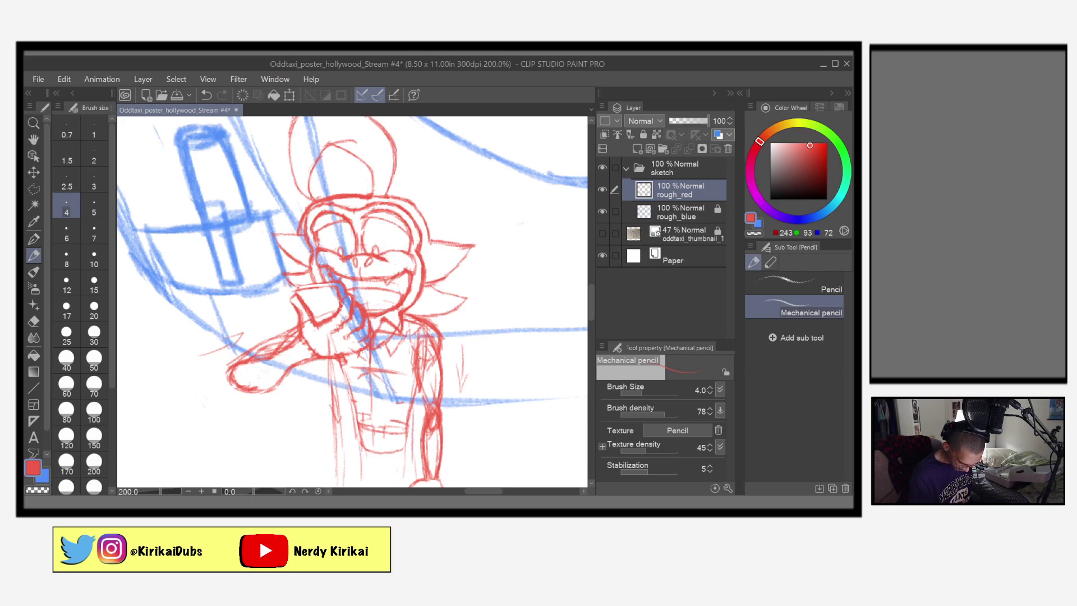
{"action": "left_click_drag", "start_coordinate": [418, 359], "coordinate": [418, 418]}
{"action": "mouse_move", "coordinate": [353, 455]}
{"action": "left_mouse_down"}
{"action": "mouse_move", "coordinate": [347, 473]}
{"action": "mouse_move", "coordinate": [390, 483]}
{"action": "mouse_move", "coordinate": [411, 476]}
{"action": "mouse_move", "coordinate": [402, 479]}
{"action": "left_mouse_up"}
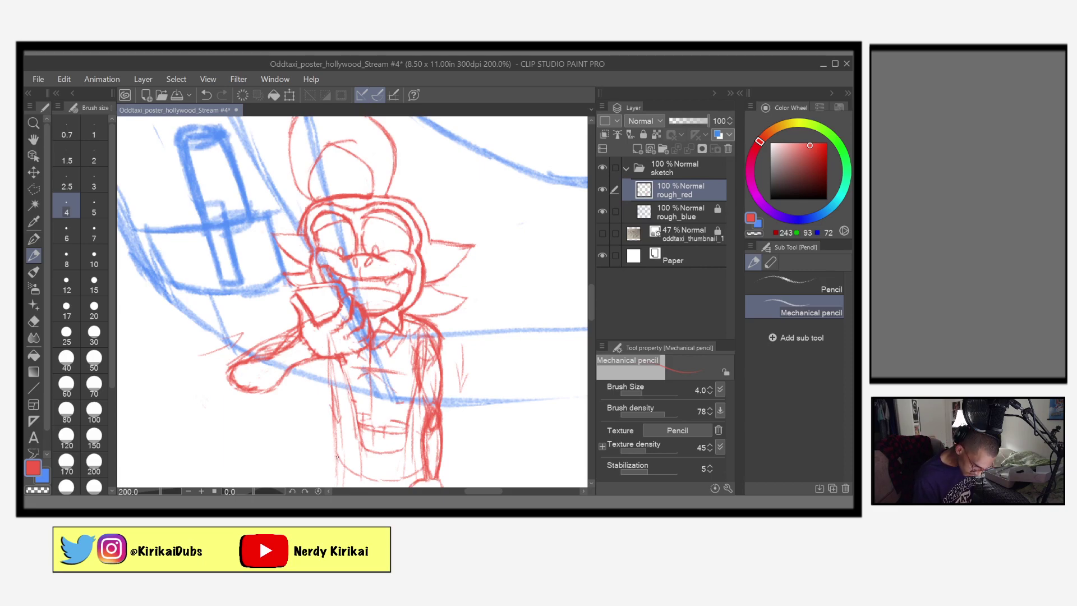
Reinforce the shirt's side contours and the hem corner near the lowered arm with additional pencil strokes
{"action": "left_click_drag", "start_coordinate": [337, 455], "coordinate": [348, 414]}
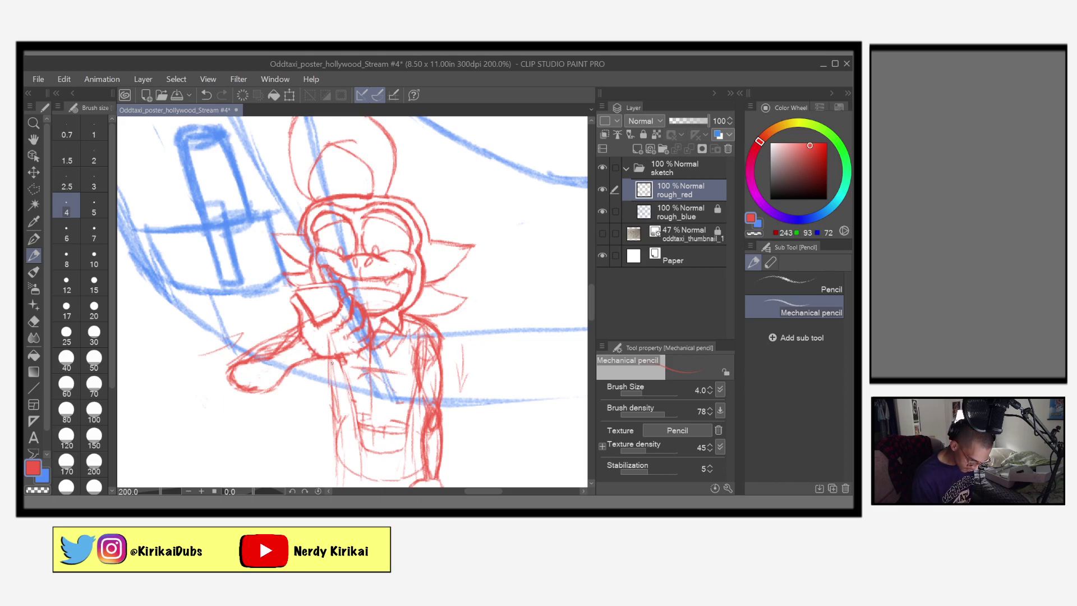
{"action": "left_click_drag", "start_coordinate": [331, 363], "coordinate": [342, 439]}
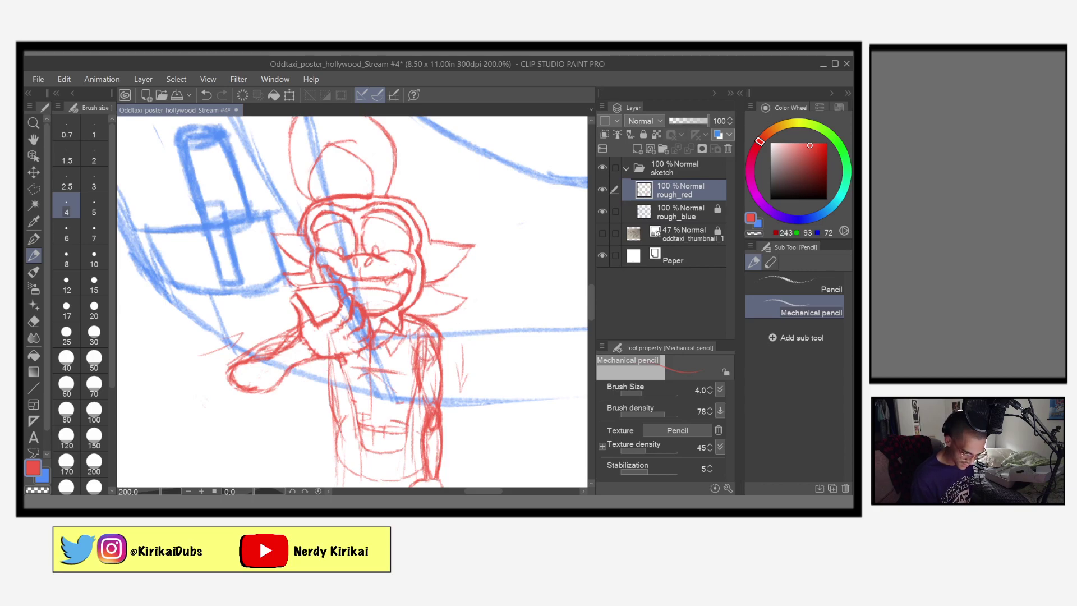
{"action": "left_click_drag", "start_coordinate": [421, 356], "coordinate": [424, 419]}
{"action": "left_click_drag", "start_coordinate": [422, 456], "coordinate": [396, 483]}
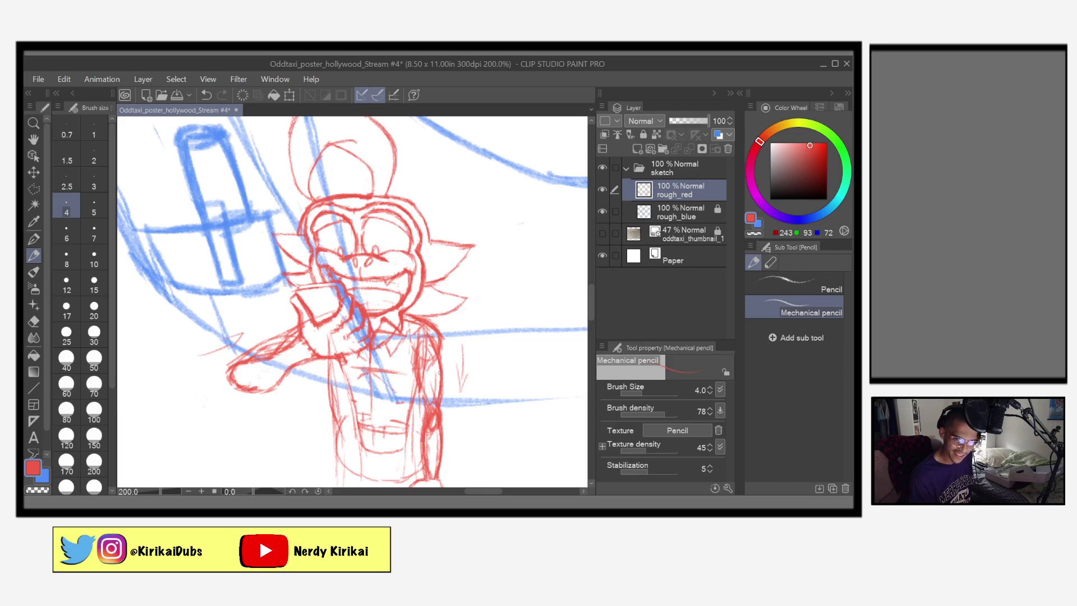
Draw the sleeve cuff around the wrist of the monkey's raised hand
{"action": "left_click_drag", "start_coordinate": [300, 331], "coordinate": [310, 346]}
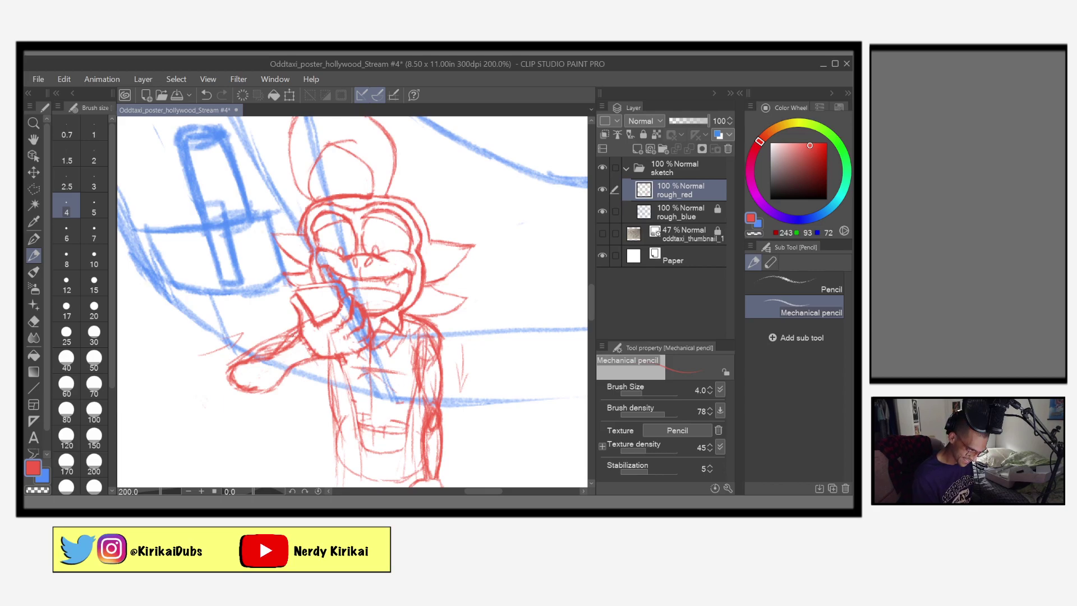
{"action": "left_click_drag", "start_coordinate": [295, 346], "coordinate": [318, 363]}
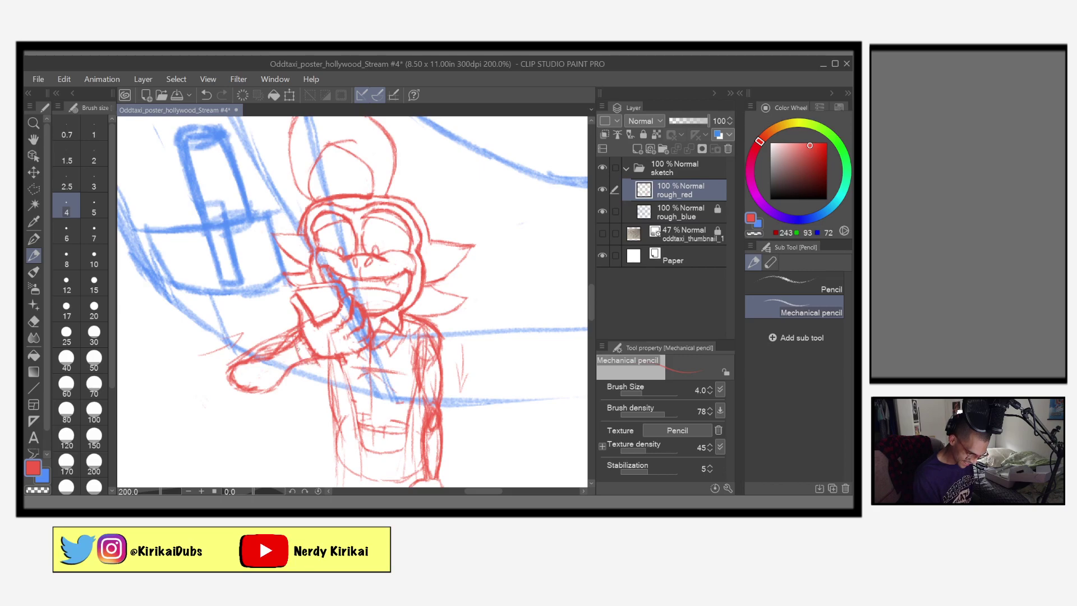
{"action": "left_click_drag", "start_coordinate": [306, 365], "coordinate": [319, 367]}
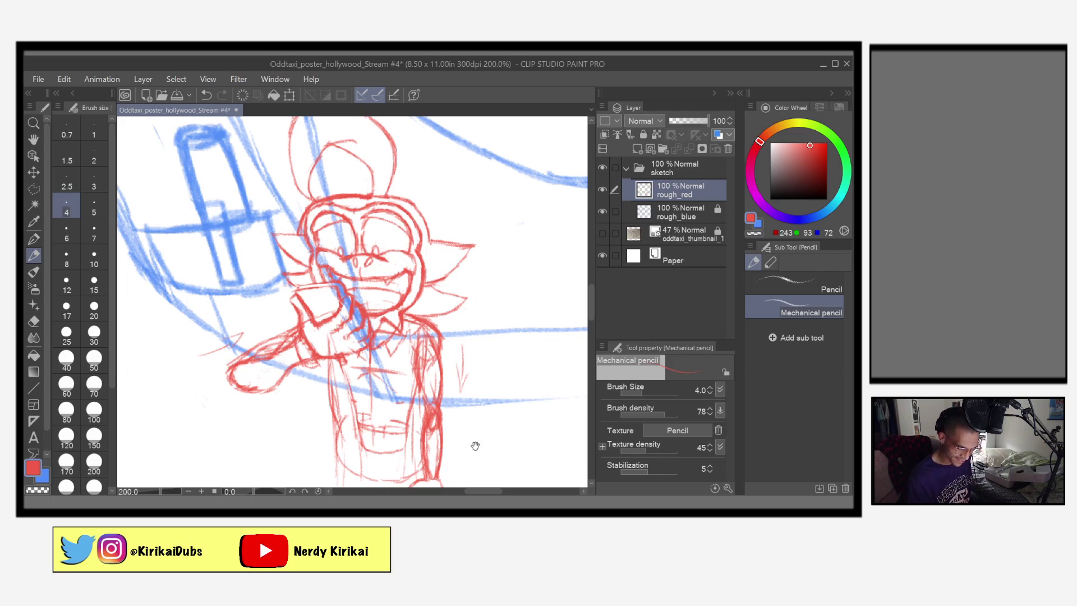
Draw a sleeve cuff around the lowered arm's wrist and add sleeve strokes along its upper arm
{"action": "left_click_drag", "start_coordinate": [473, 445], "coordinate": [461, 384]}
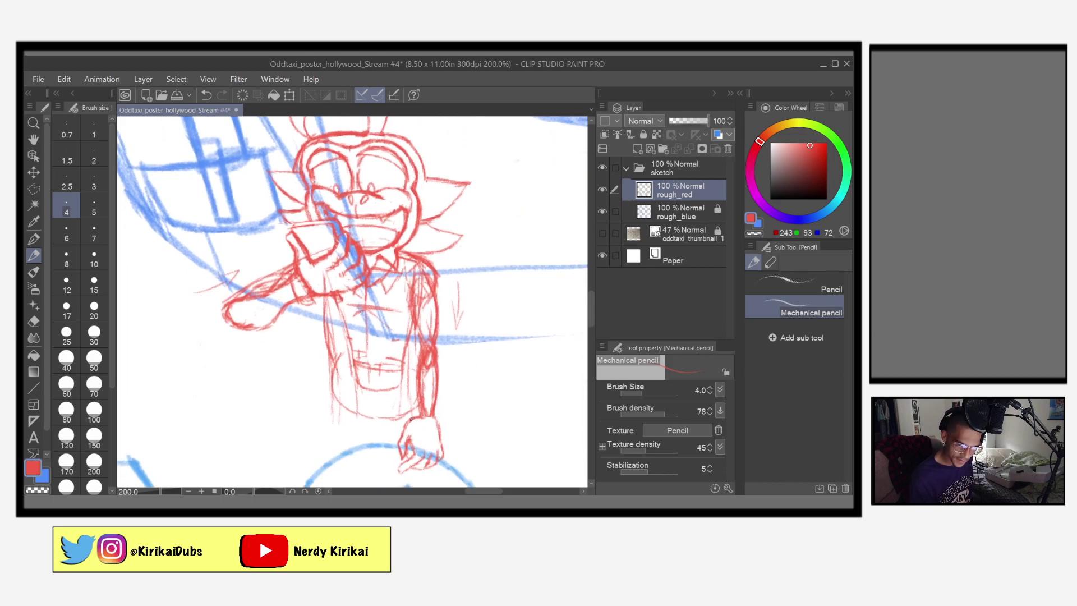
{"action": "mouse_move", "coordinate": [413, 418]}
{"action": "left_mouse_down"}
{"action": "mouse_move", "coordinate": [436, 424]}
{"action": "mouse_move", "coordinate": [445, 410]}
{"action": "left_mouse_up"}
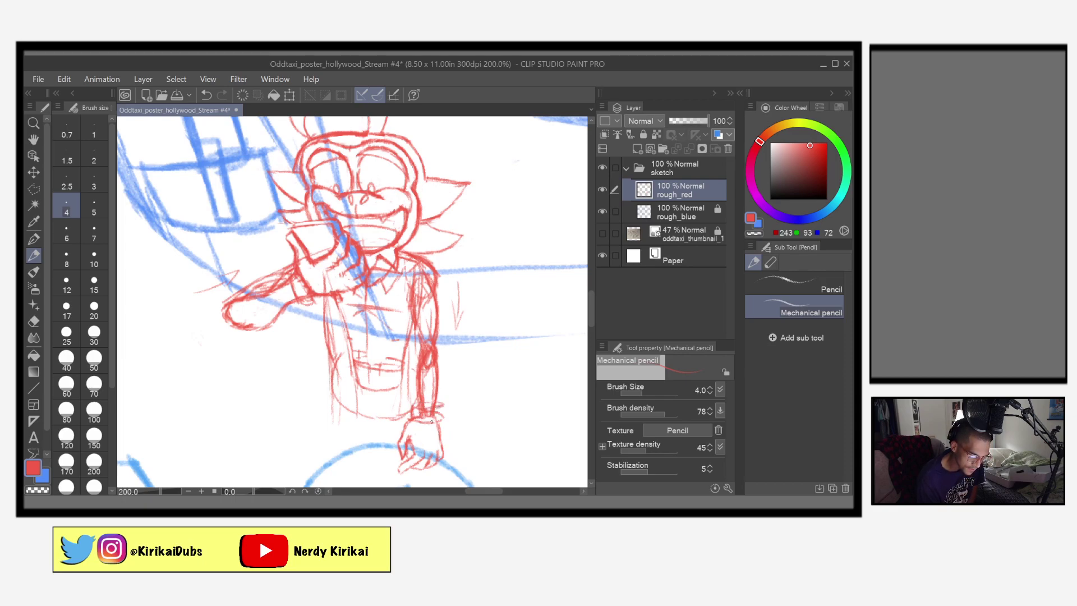
{"action": "left_click_drag", "start_coordinate": [443, 402], "coordinate": [444, 417]}
{"action": "left_click_drag", "start_coordinate": [444, 410], "coordinate": [443, 424]}
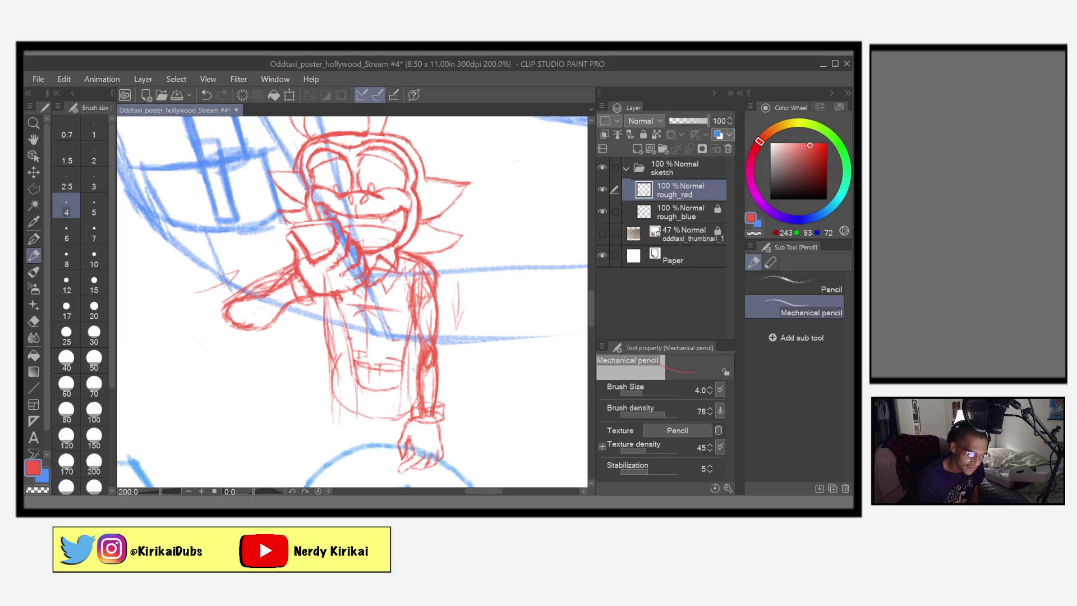
{"action": "left_click_drag", "start_coordinate": [434, 302], "coordinate": [423, 330]}
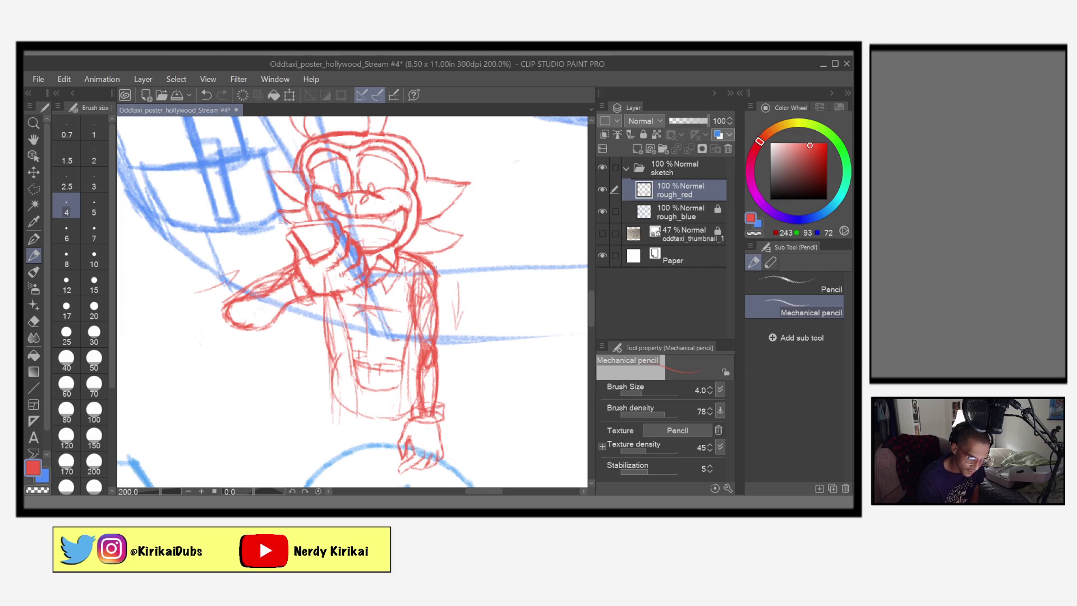
{"action": "left_click_drag", "start_coordinate": [437, 278], "coordinate": [437, 335]}
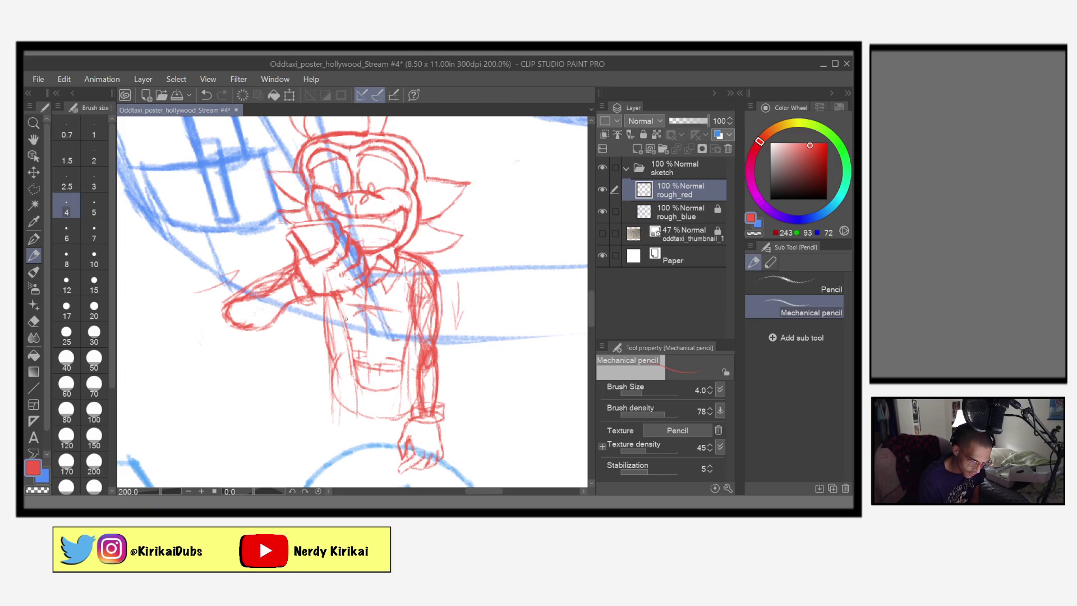
Add fold and contour strokes along both sides of the shirt
{"action": "mouse_move", "coordinate": [335, 369]}
{"action": "left_mouse_down"}
{"action": "mouse_move", "coordinate": [344, 336]}
{"action": "mouse_move", "coordinate": [340, 348]}
{"action": "left_mouse_up"}
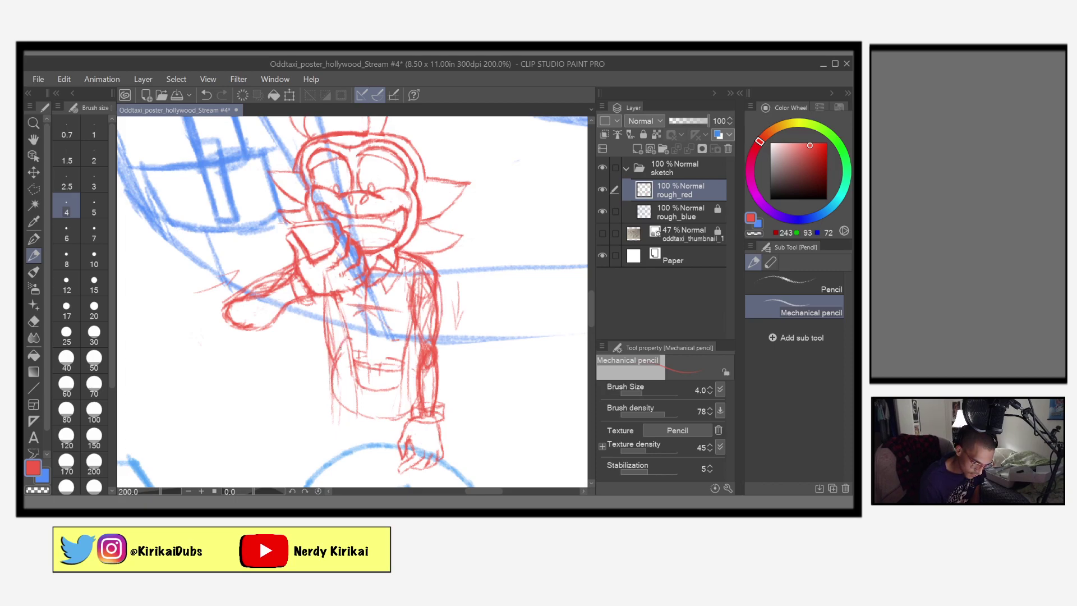
{"action": "mouse_move", "coordinate": [331, 386]}
{"action": "left_mouse_down"}
{"action": "mouse_move", "coordinate": [345, 329]}
{"action": "mouse_move", "coordinate": [337, 375]}
{"action": "mouse_move", "coordinate": [351, 410]}
{"action": "left_mouse_up"}
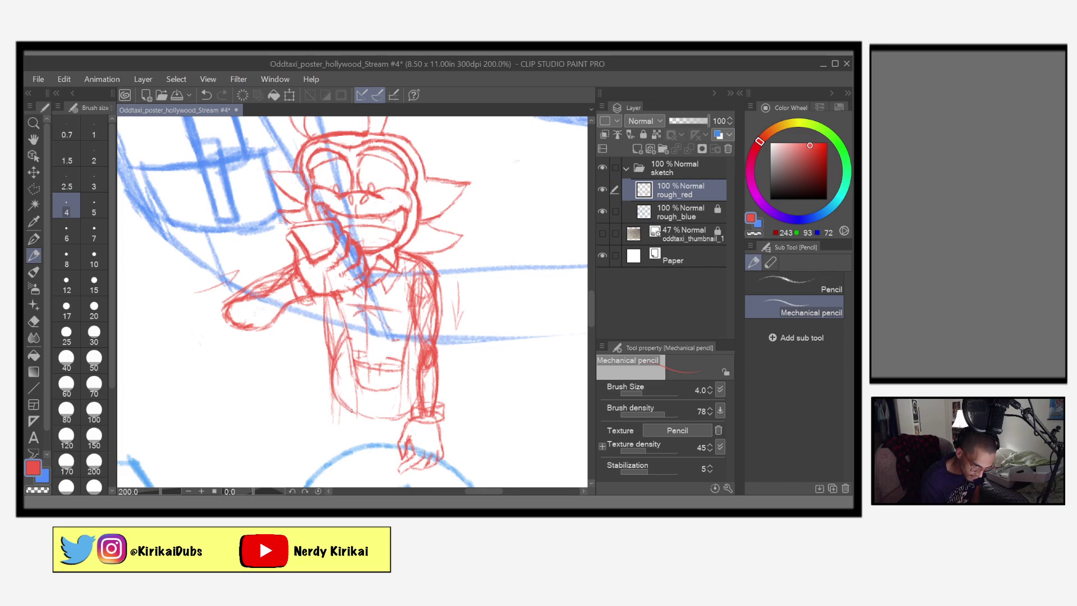
{"action": "left_click_drag", "start_coordinate": [418, 320], "coordinate": [414, 305]}
{"action": "left_click_drag", "start_coordinate": [408, 342], "coordinate": [415, 330]}
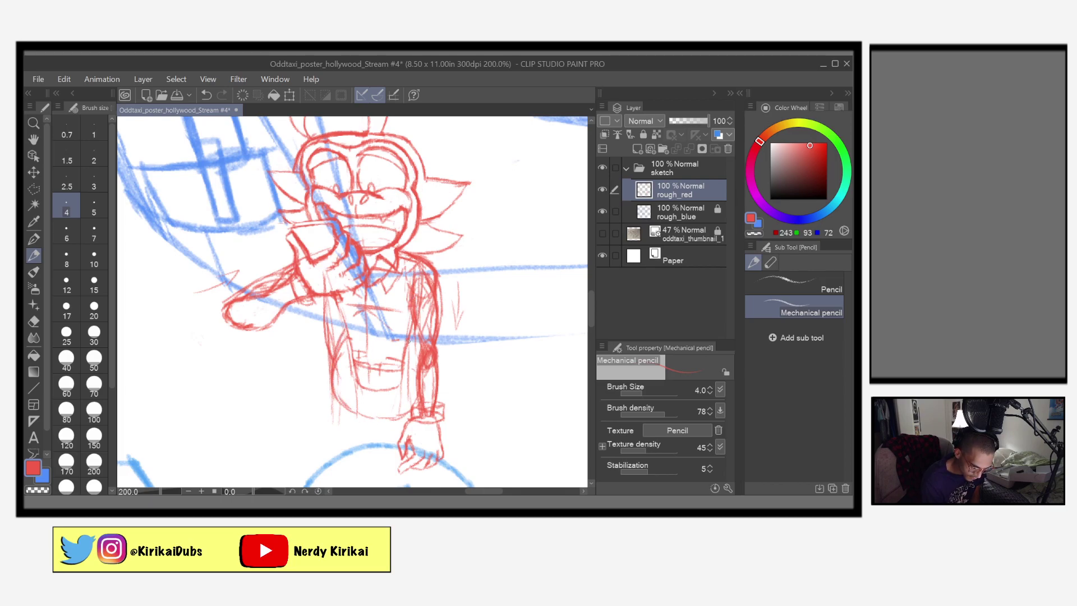
{"action": "mouse_move", "coordinate": [398, 372]}
{"action": "left_mouse_down"}
{"action": "mouse_move", "coordinate": [417, 324]}
{"action": "mouse_move", "coordinate": [418, 342]}
{"action": "left_mouse_up"}
{"action": "left_click_drag", "start_coordinate": [415, 393], "coordinate": [412, 377]}
Draw the curved hem band across the bottom of the shirt
{"action": "mouse_move", "coordinate": [407, 420]}
{"action": "left_mouse_down"}
{"action": "mouse_move", "coordinate": [412, 398]}
{"action": "mouse_move", "coordinate": [369, 420]}
{"action": "left_mouse_up"}
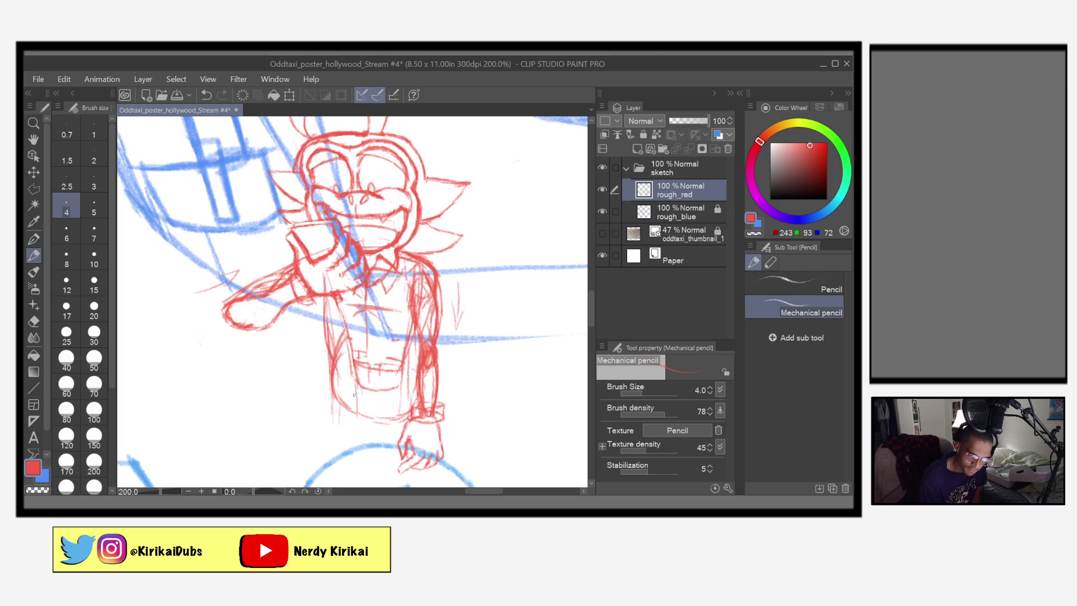
{"action": "mouse_move", "coordinate": [334, 383]}
{"action": "left_mouse_down"}
{"action": "mouse_move", "coordinate": [363, 394]}
{"action": "mouse_move", "coordinate": [419, 388]}
{"action": "mouse_move", "coordinate": [331, 377]}
{"action": "mouse_move", "coordinate": [340, 403]}
{"action": "mouse_move", "coordinate": [368, 413]}
{"action": "mouse_move", "coordinate": [419, 406]}
{"action": "left_mouse_up"}
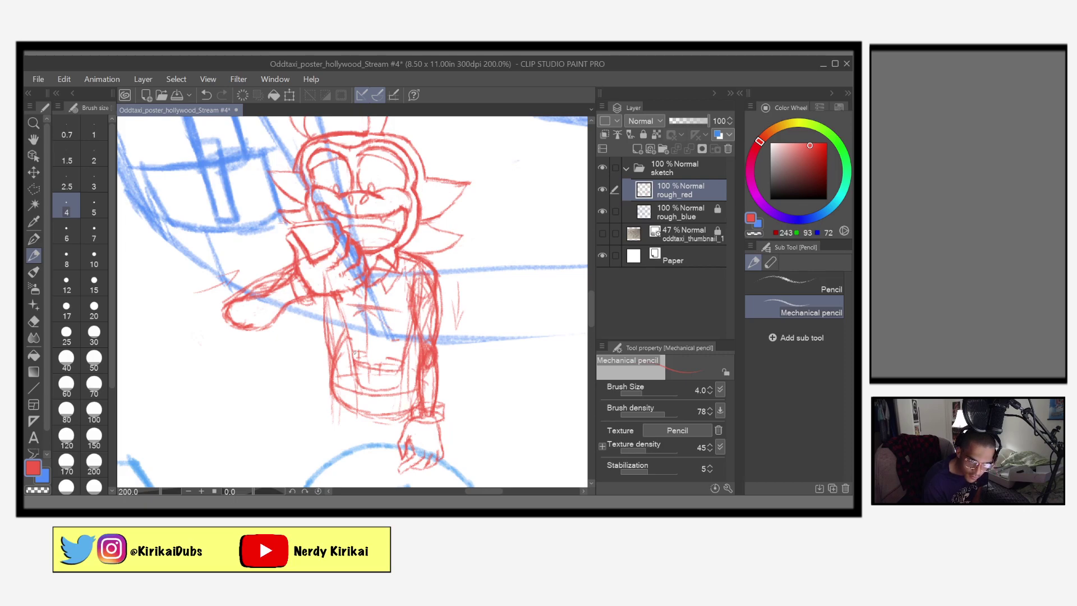
{"action": "mouse_move", "coordinate": [331, 395]}
{"action": "left_mouse_down"}
{"action": "mouse_move", "coordinate": [389, 415]}
{"action": "mouse_move", "coordinate": [415, 404]}
{"action": "left_mouse_up"}
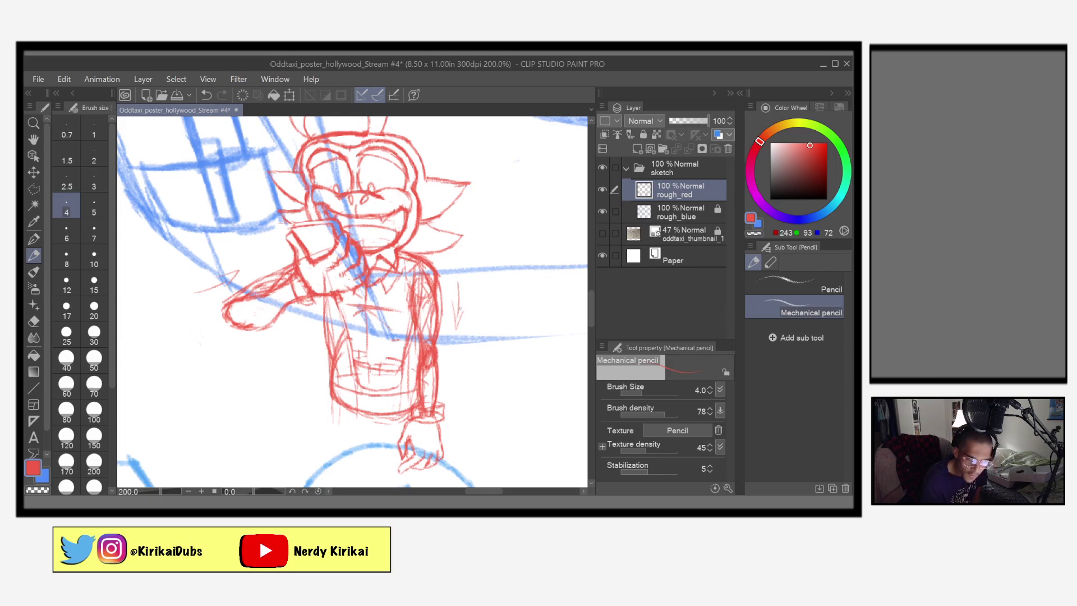
Sketch a looser sleeve along both sides of the lowered arm, from the shoulder down to the cuff
{"action": "left_click_drag", "start_coordinate": [442, 280], "coordinate": [438, 362]}
{"action": "left_click_drag", "start_coordinate": [432, 410], "coordinate": [426, 396]}
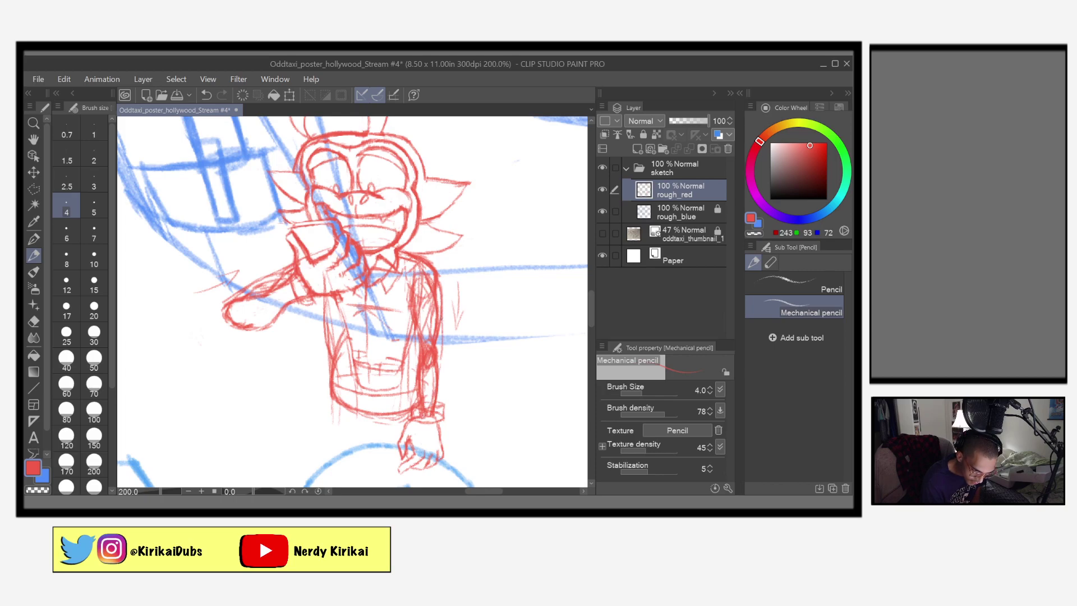
{"action": "left_click_drag", "start_coordinate": [444, 330], "coordinate": [443, 339]}
{"action": "left_click_drag", "start_coordinate": [440, 386], "coordinate": [442, 407]}
{"action": "left_click_drag", "start_coordinate": [445, 350], "coordinate": [442, 379]}
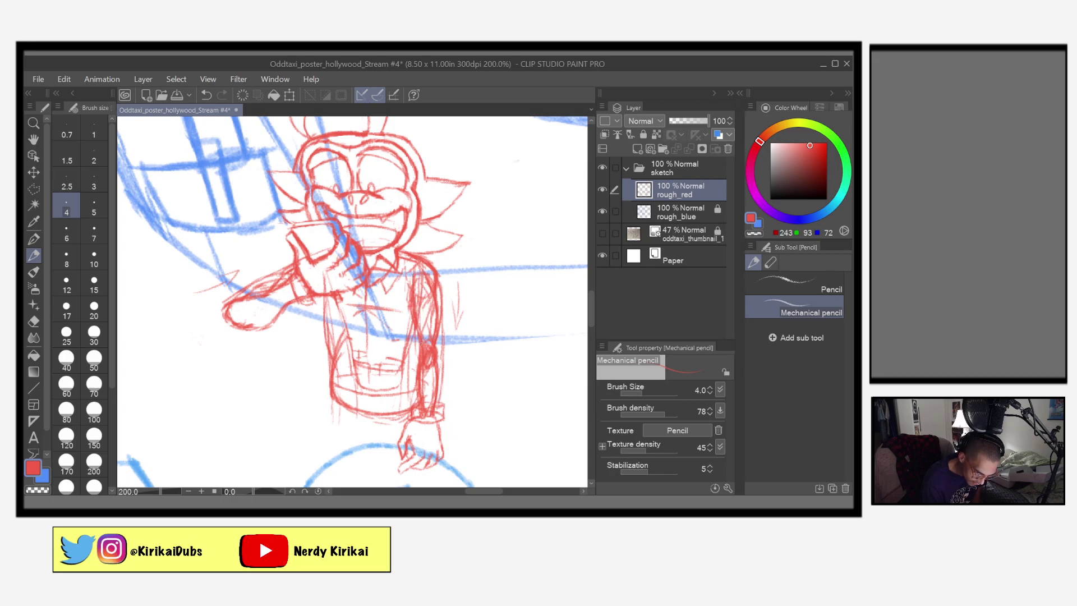
{"action": "left_click_drag", "start_coordinate": [427, 284], "coordinate": [414, 371]}
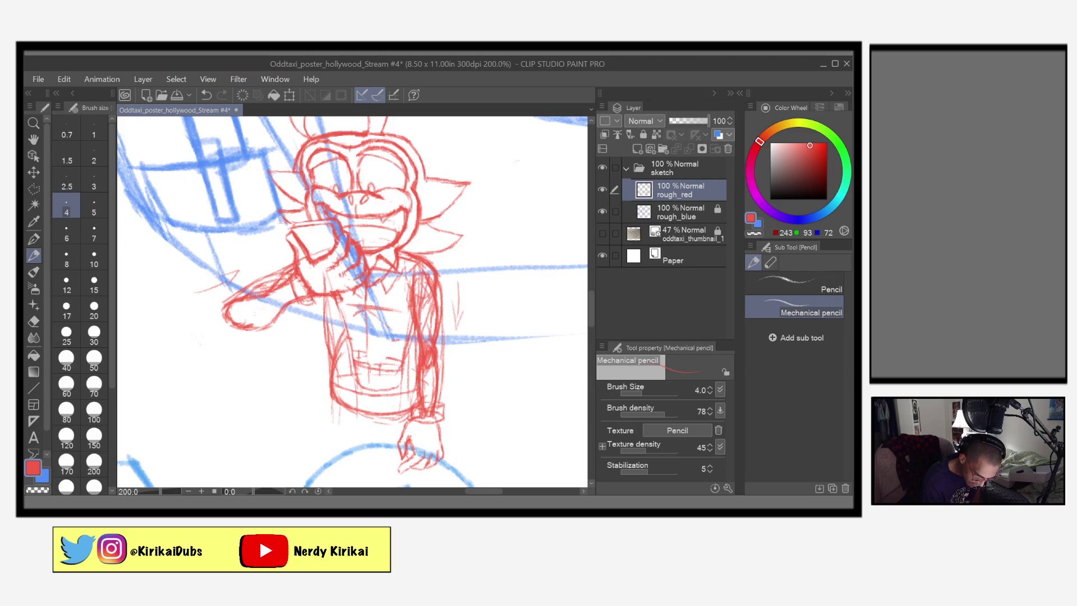
Sketch looser sleeve strokes around the raised forearm and elbow, and add a line across the shirt's chest
{"action": "left_click_drag", "start_coordinate": [426, 320], "coordinate": [410, 404]}
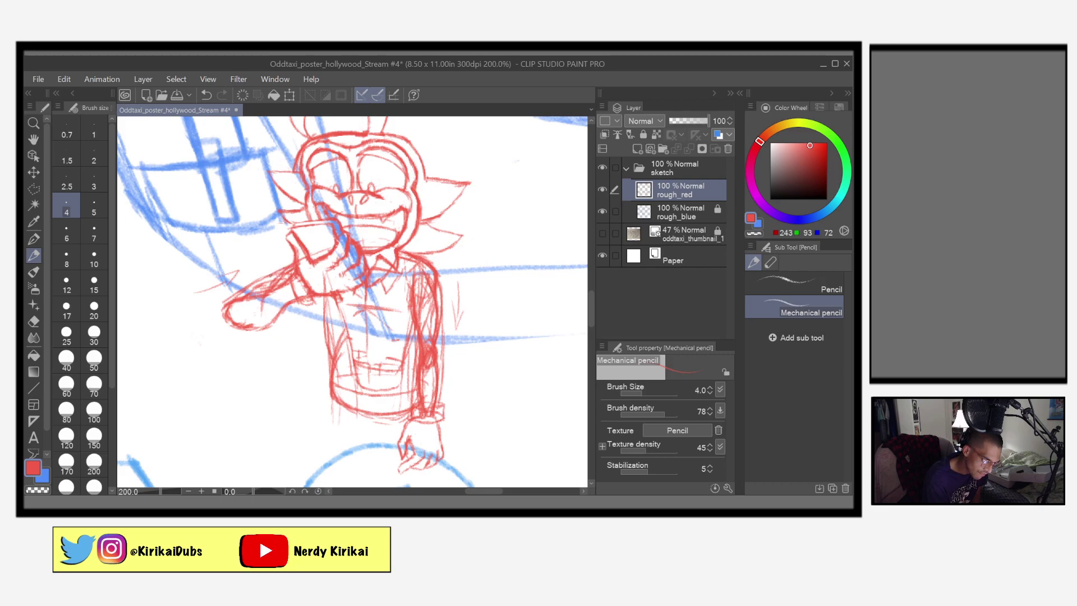
{"action": "left_click_drag", "start_coordinate": [271, 275], "coordinate": [258, 311]}
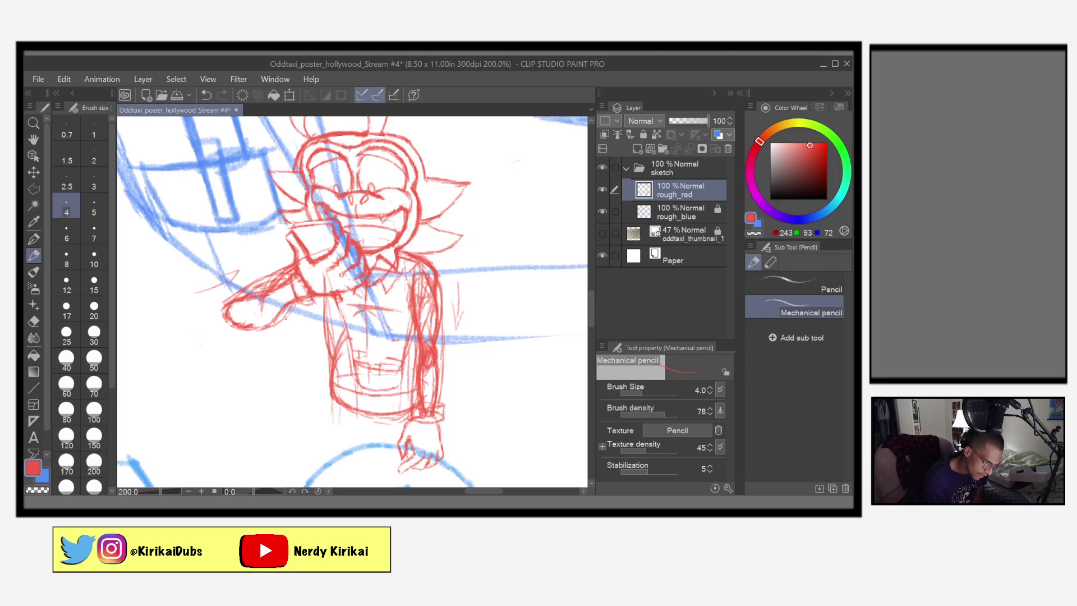
{"action": "left_click_drag", "start_coordinate": [285, 318], "coordinate": [259, 321]}
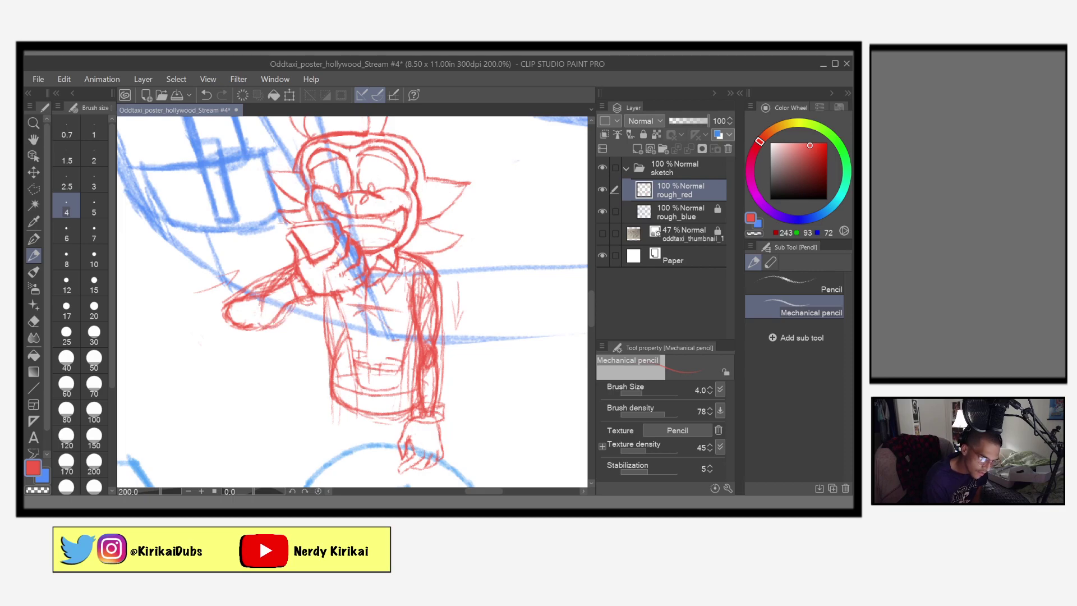
{"action": "left_click_drag", "start_coordinate": [273, 284], "coordinate": [232, 300]}
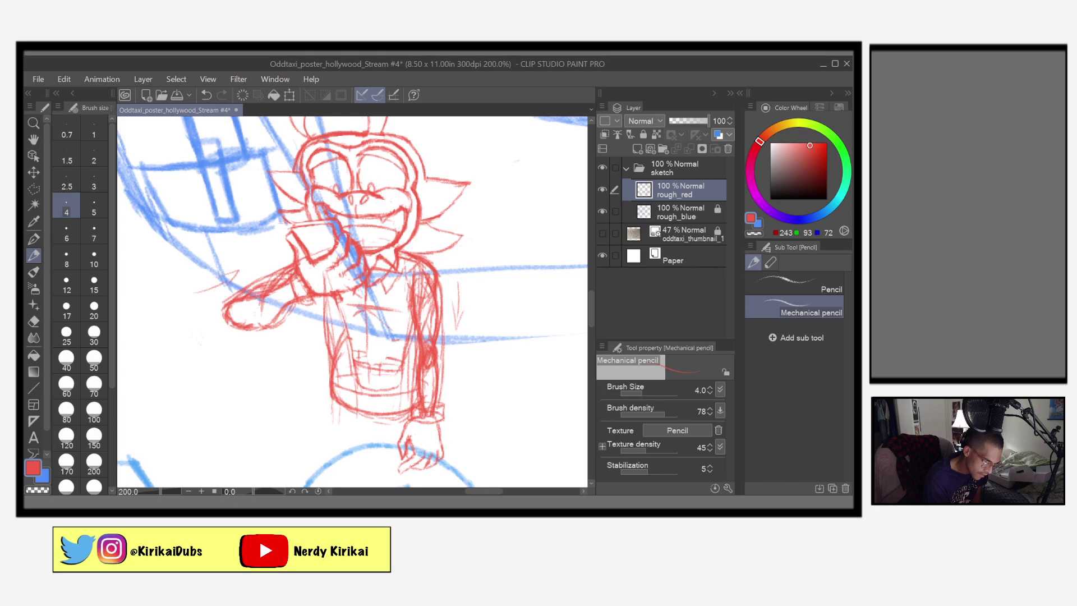
{"action": "mouse_move", "coordinate": [343, 249]}
{"action": "left_mouse_down"}
{"action": "mouse_move", "coordinate": [280, 265]}
{"action": "mouse_move", "coordinate": [275, 279]}
{"action": "mouse_move", "coordinate": [270, 266]}
{"action": "mouse_move", "coordinate": [228, 303]}
{"action": "mouse_move", "coordinate": [294, 330]}
{"action": "left_mouse_up"}
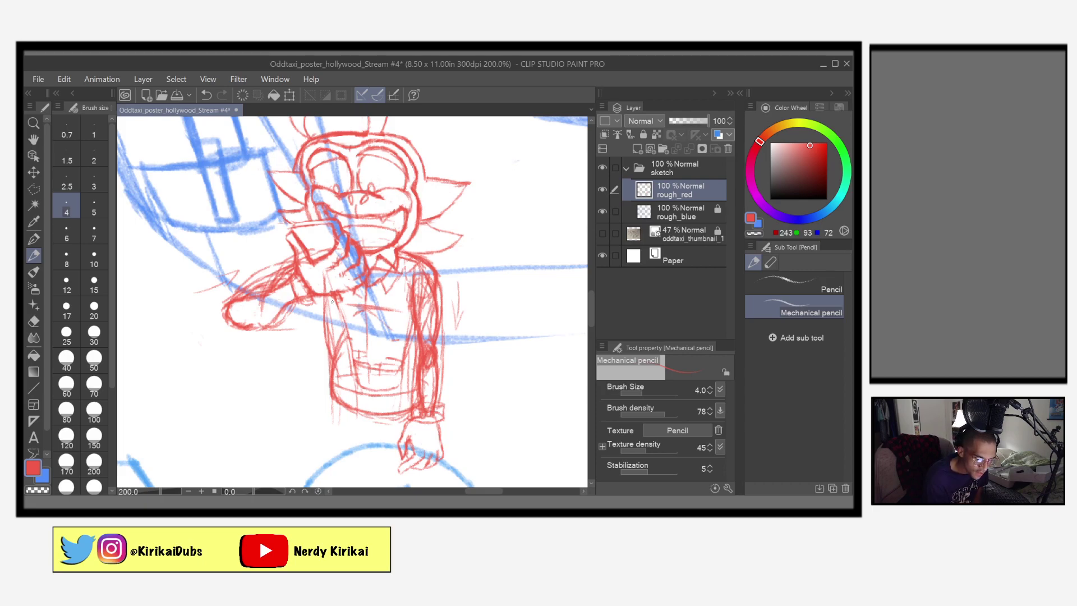
{"action": "left_click_drag", "start_coordinate": [331, 303], "coordinate": [436, 308]}
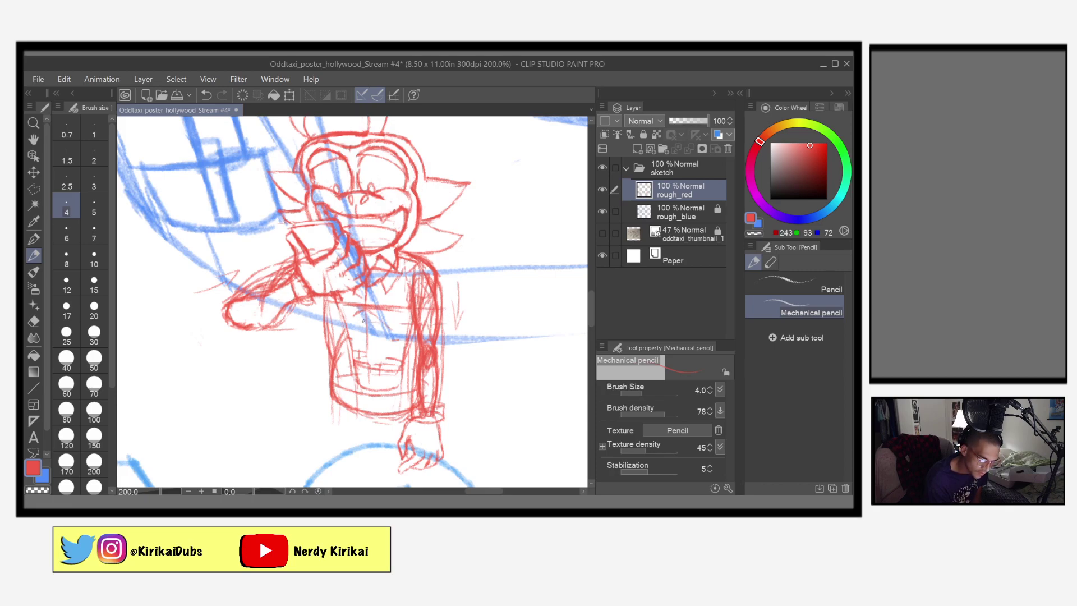
{"action": "left_click_drag", "start_coordinate": [351, 322], "coordinate": [336, 320]}
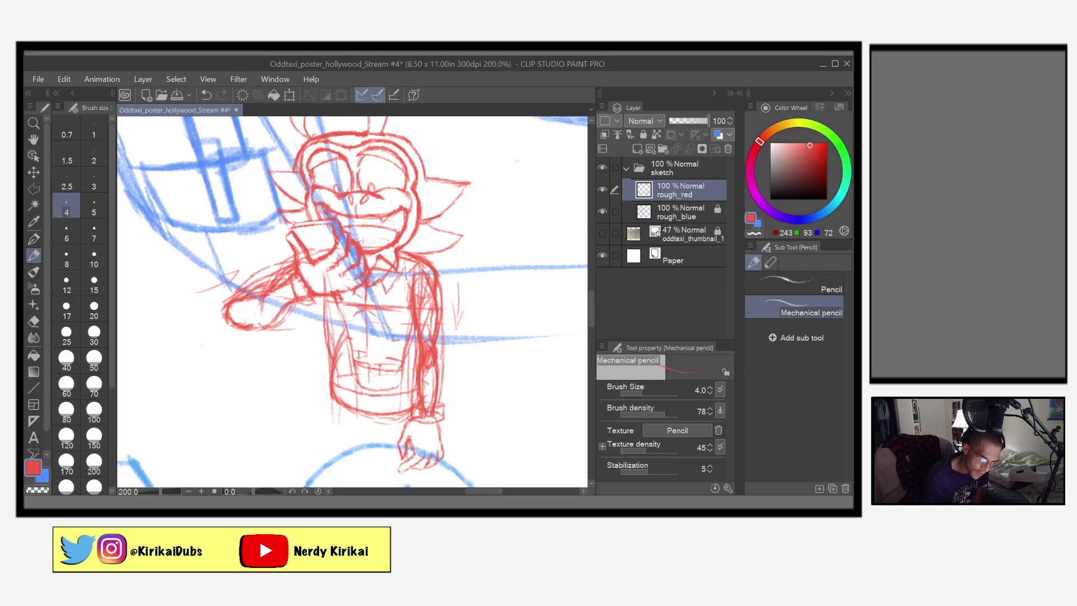
Reinforce the raised arm's sleeve contour along its upper and lower edges, from the wrist around the elbow
{"action": "mouse_move", "coordinate": [299, 263]}
{"action": "left_mouse_down"}
{"action": "mouse_move", "coordinate": [308, 287]}
{"action": "mouse_move", "coordinate": [273, 265]}
{"action": "mouse_move", "coordinate": [282, 300]}
{"action": "left_mouse_up"}
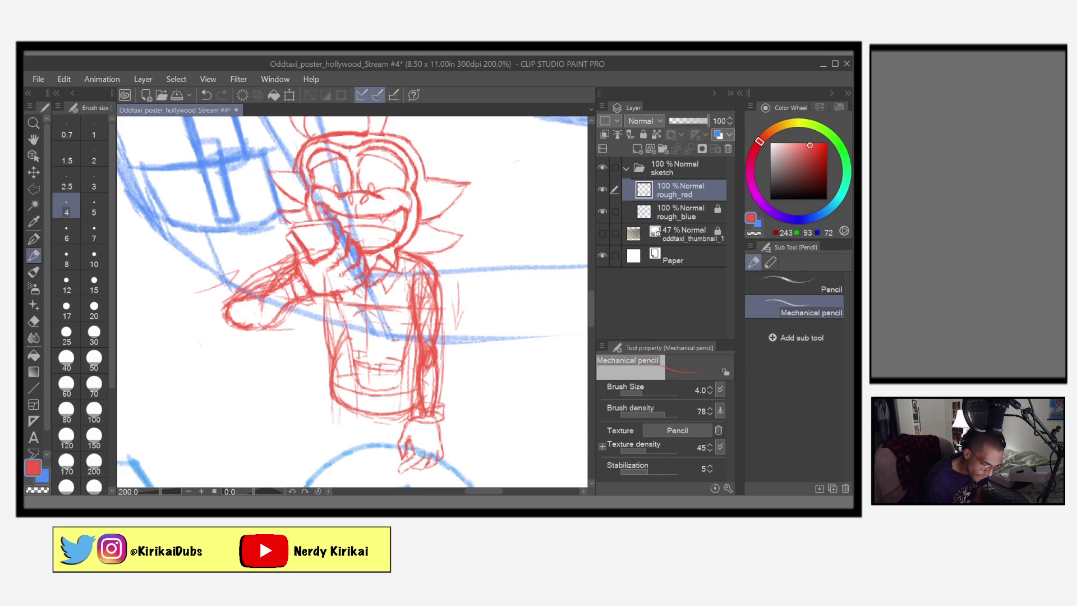
{"action": "left_click_drag", "start_coordinate": [247, 282], "coordinate": [258, 271]}
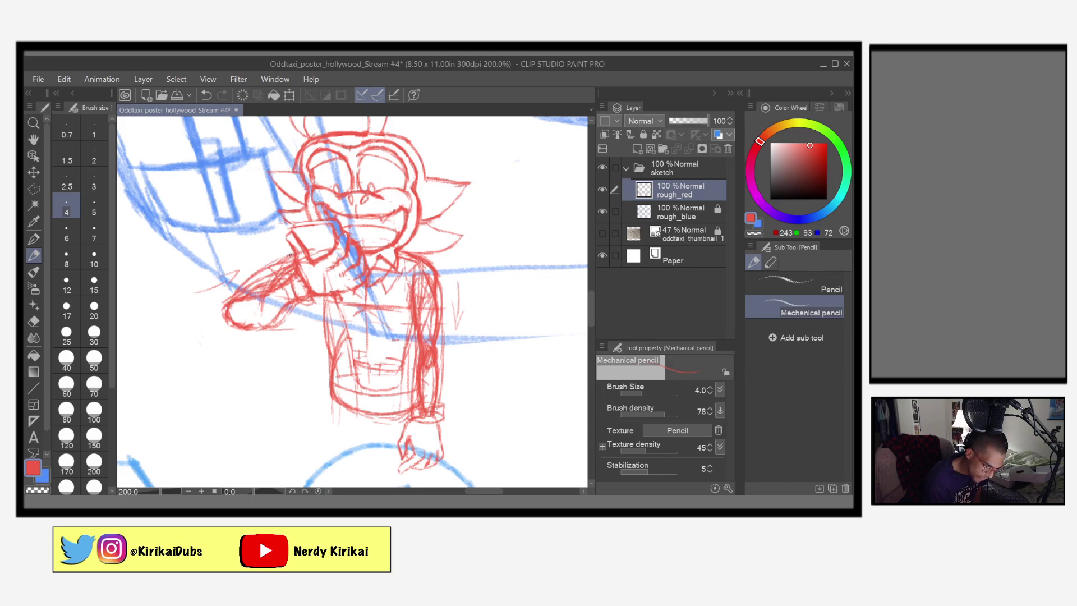
{"action": "mouse_move", "coordinate": [312, 249]}
{"action": "left_mouse_down"}
{"action": "mouse_move", "coordinate": [333, 246]}
{"action": "mouse_move", "coordinate": [249, 285]}
{"action": "left_mouse_up"}
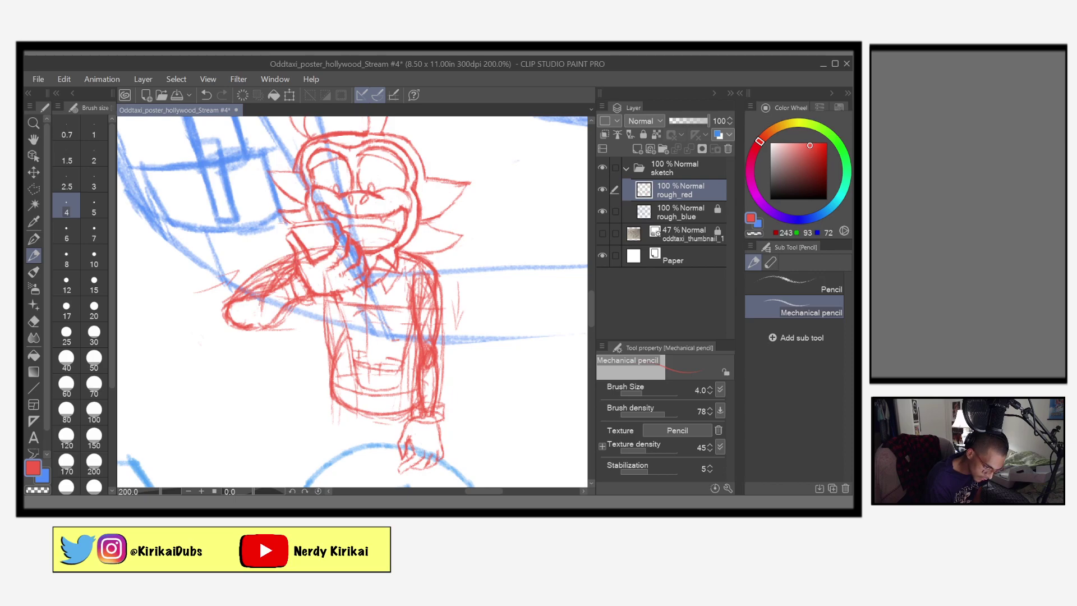
{"action": "left_click_drag", "start_coordinate": [229, 307], "coordinate": [233, 320]}
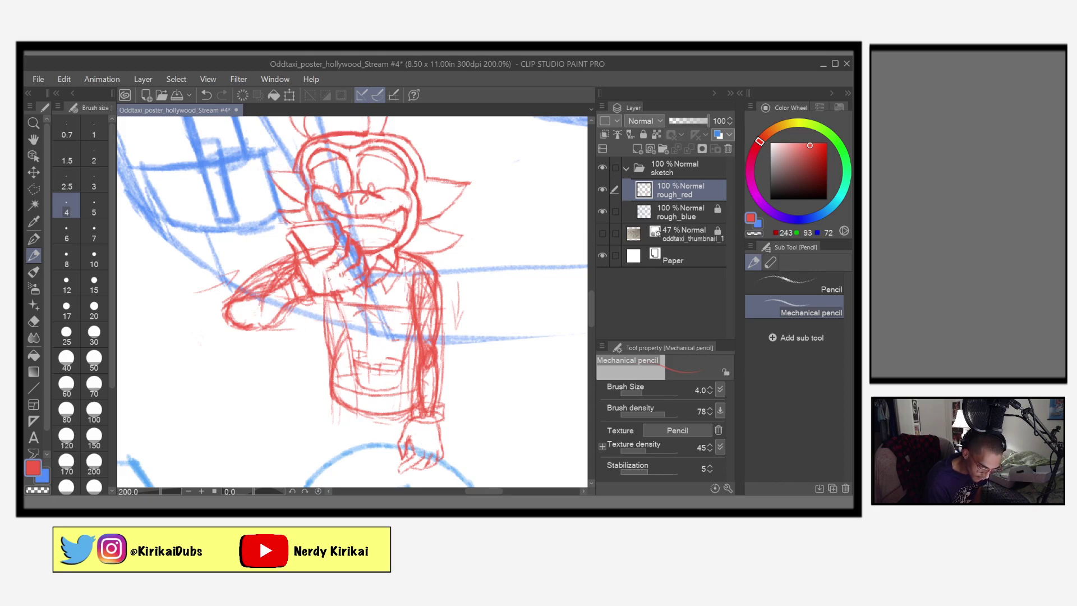
{"action": "mouse_move", "coordinate": [279, 312]}
{"action": "left_mouse_down"}
{"action": "mouse_move", "coordinate": [303, 302]}
{"action": "mouse_move", "coordinate": [251, 328]}
{"action": "left_mouse_up"}
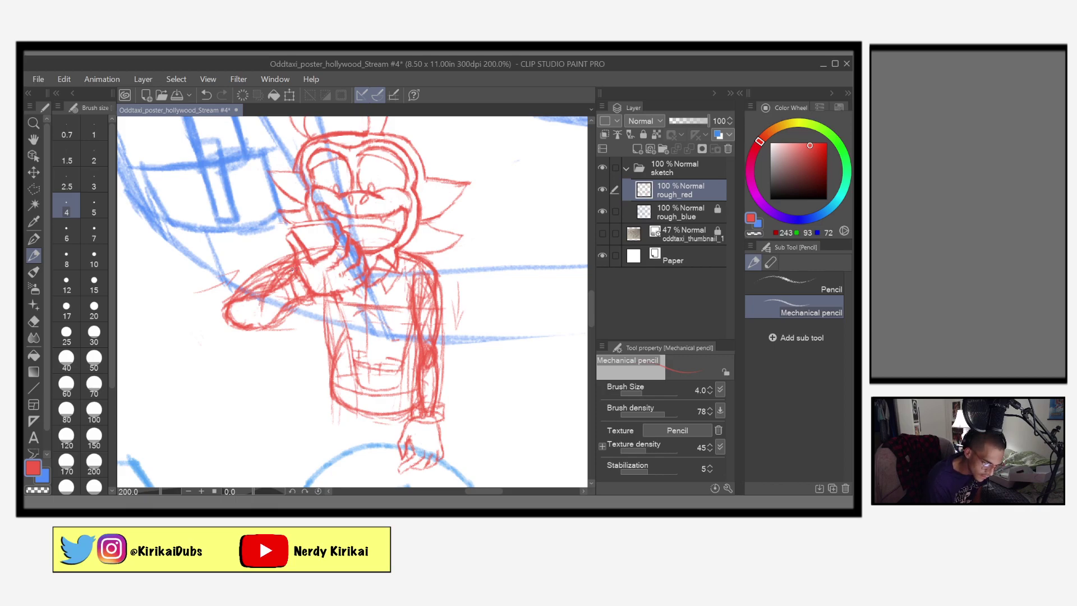
{"action": "left_click_drag", "start_coordinate": [293, 268], "coordinate": [256, 283]}
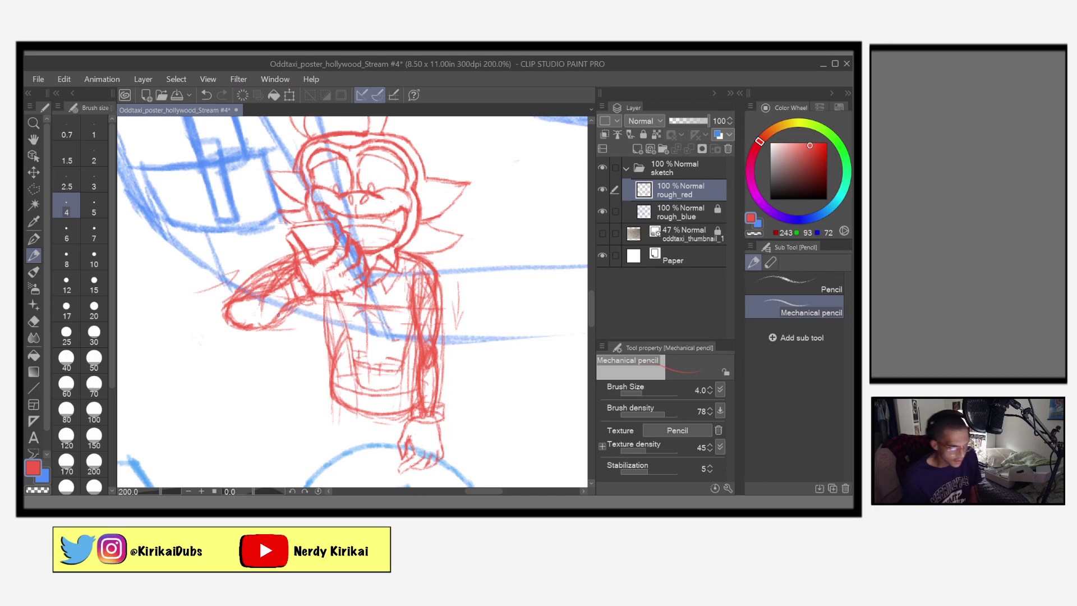
Erase the construction lines inside the shirt and both sleeves with the hard eraser at sizes 17, 12 and 8, and save the file
{"action": "key", "text": "e"}
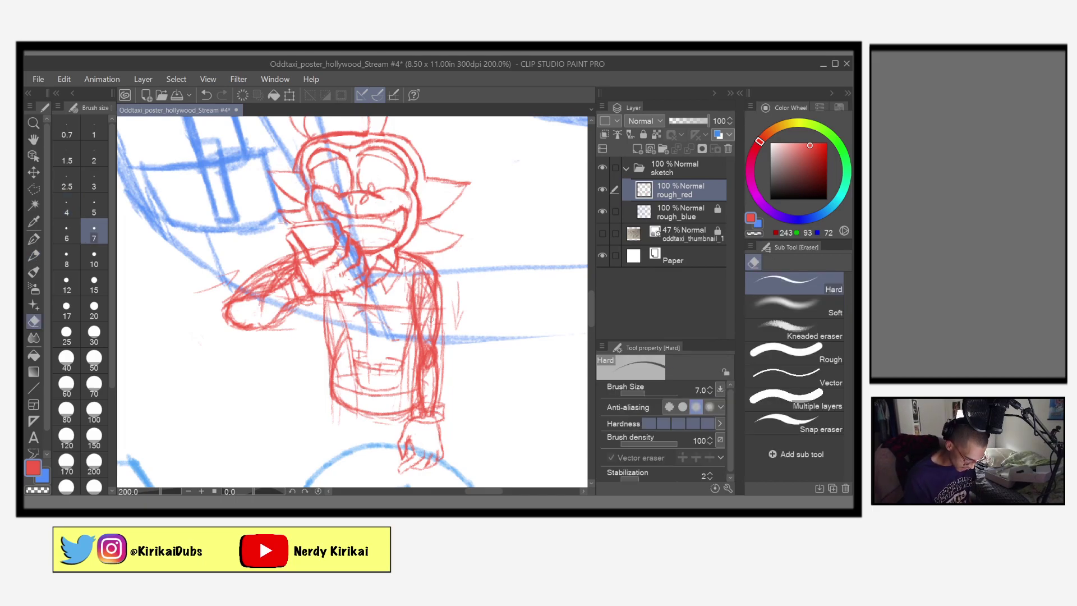
{"action": "left_click", "coordinate": [94, 307]}
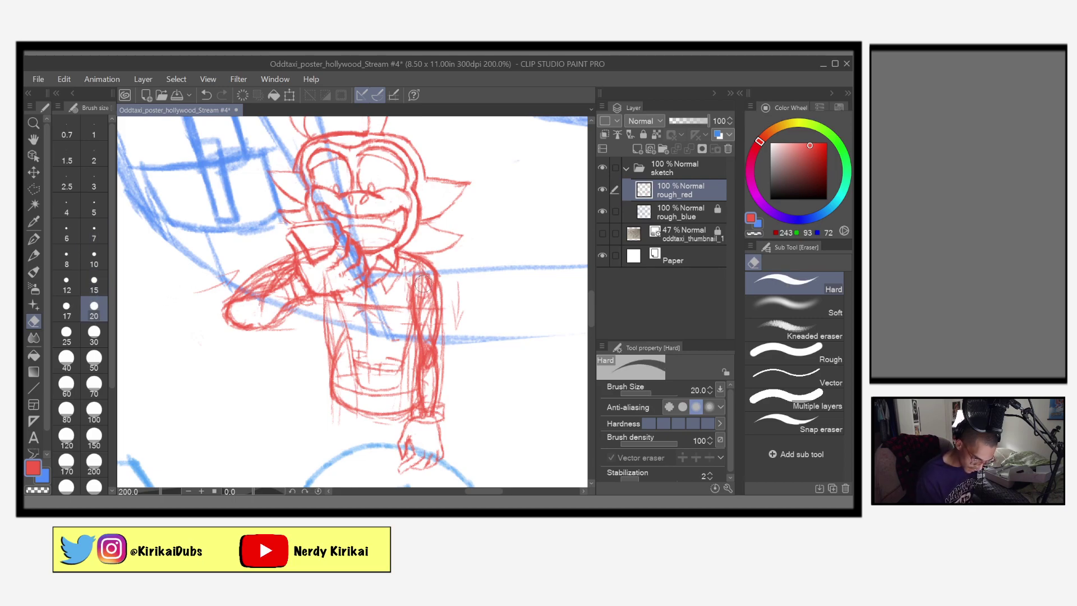
{"action": "left_click", "coordinate": [66, 307]}
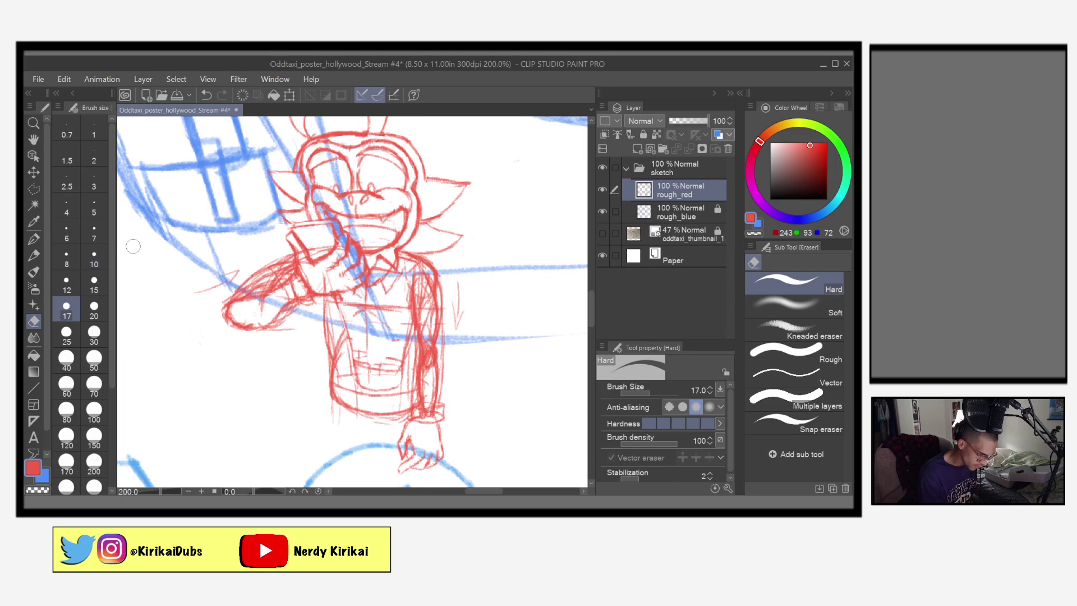
{"action": "mouse_move", "coordinate": [418, 282]}
{"action": "left_mouse_down"}
{"action": "mouse_move", "coordinate": [431, 334]}
{"action": "mouse_move", "coordinate": [426, 401]}
{"action": "mouse_move", "coordinate": [436, 359]}
{"action": "mouse_move", "coordinate": [429, 286]}
{"action": "mouse_move", "coordinate": [427, 368]}
{"action": "mouse_move", "coordinate": [396, 303]}
{"action": "mouse_move", "coordinate": [345, 324]}
{"action": "mouse_move", "coordinate": [335, 370]}
{"action": "mouse_move", "coordinate": [338, 345]}
{"action": "mouse_move", "coordinate": [370, 376]}
{"action": "mouse_move", "coordinate": [367, 387]}
{"action": "mouse_move", "coordinate": [382, 386]}
{"action": "mouse_move", "coordinate": [398, 356]}
{"action": "mouse_move", "coordinate": [405, 381]}
{"action": "mouse_move", "coordinate": [409, 317]}
{"action": "mouse_move", "coordinate": [367, 339]}
{"action": "mouse_move", "coordinate": [423, 275]}
{"action": "mouse_move", "coordinate": [415, 277]}
{"action": "left_mouse_up"}
{"action": "mouse_move", "coordinate": [283, 292]}
{"action": "left_mouse_down"}
{"action": "mouse_move", "coordinate": [236, 309]}
{"action": "mouse_move", "coordinate": [259, 317]}
{"action": "mouse_move", "coordinate": [298, 296]}
{"action": "mouse_move", "coordinate": [266, 321]}
{"action": "mouse_move", "coordinate": [291, 306]}
{"action": "mouse_move", "coordinate": [283, 282]}
{"action": "left_mouse_up"}
{"action": "left_click", "coordinate": [67, 283]}
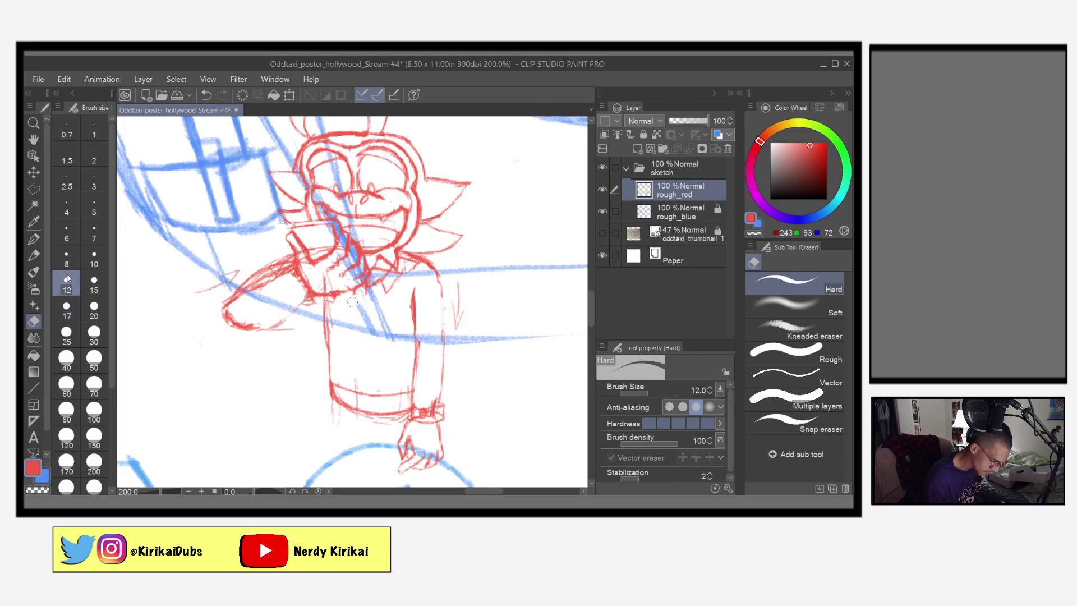
{"action": "left_click", "coordinate": [69, 260]}
{"action": "mouse_move", "coordinate": [289, 258]}
{"action": "left_mouse_down"}
{"action": "mouse_move", "coordinate": [251, 285]}
{"action": "mouse_move", "coordinate": [288, 259]}
{"action": "left_mouse_up"}
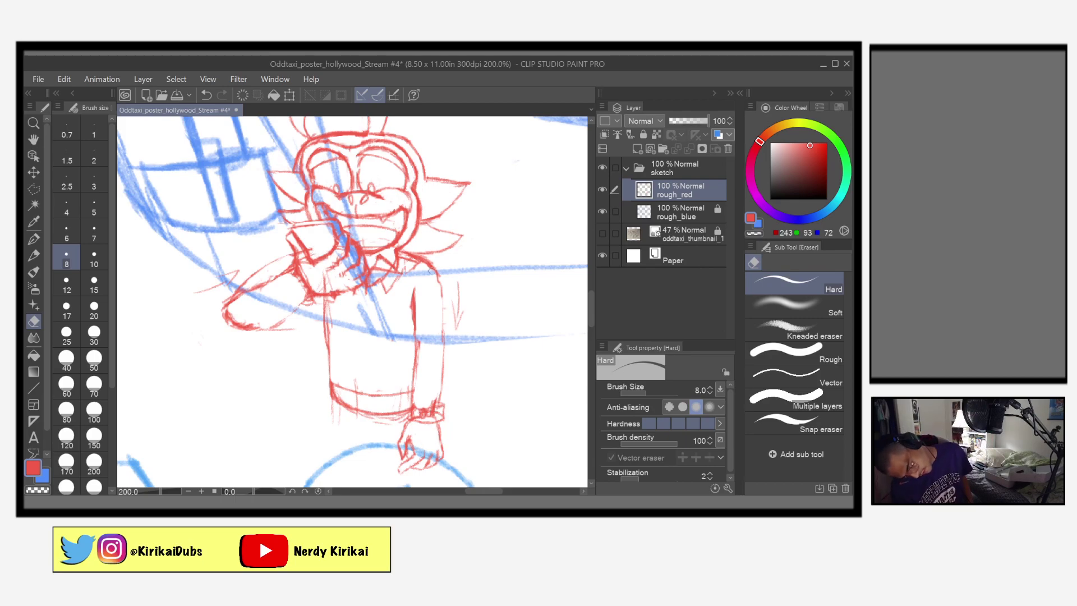
{"action": "scroll", "coordinate": [431, 271], "scroll_direction": "down", "scroll_amount": 3}
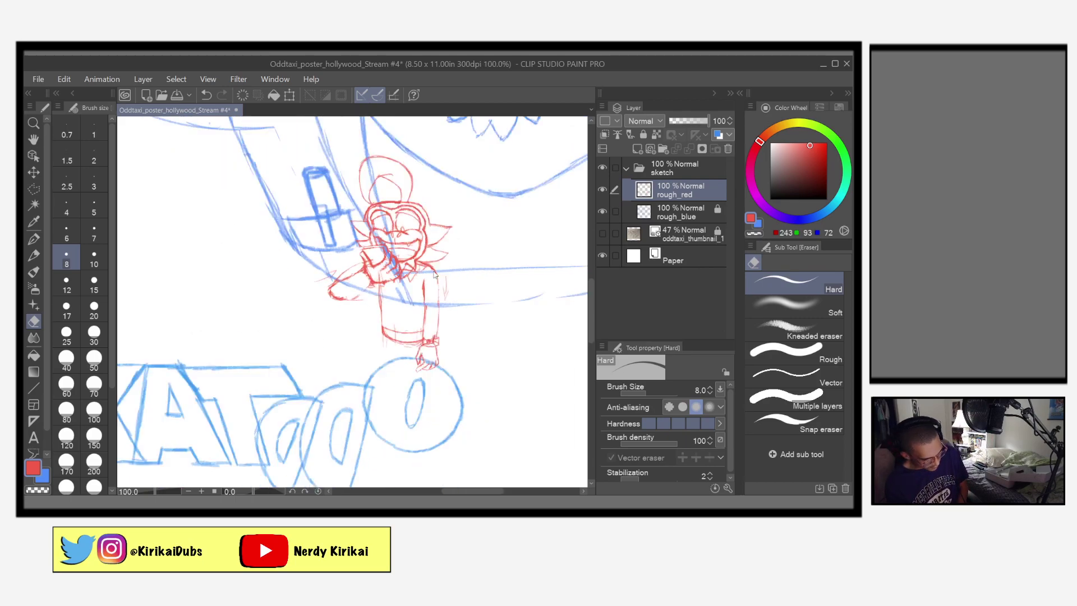
{"action": "scroll", "coordinate": [433, 273], "scroll_direction": "up", "scroll_amount": 3}
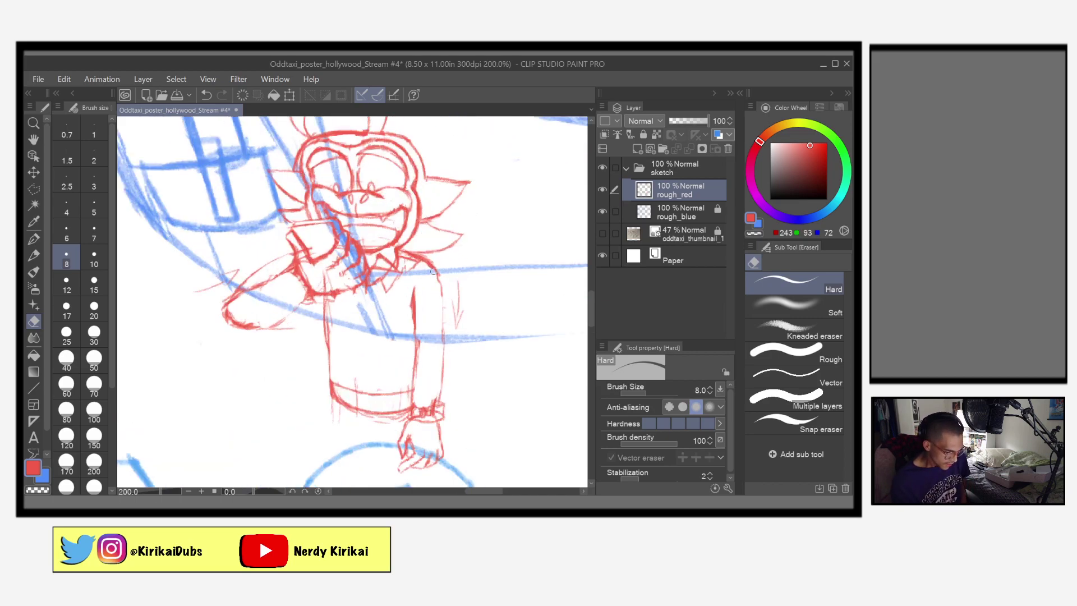
{"action": "key", "text": "ctrl+s"}
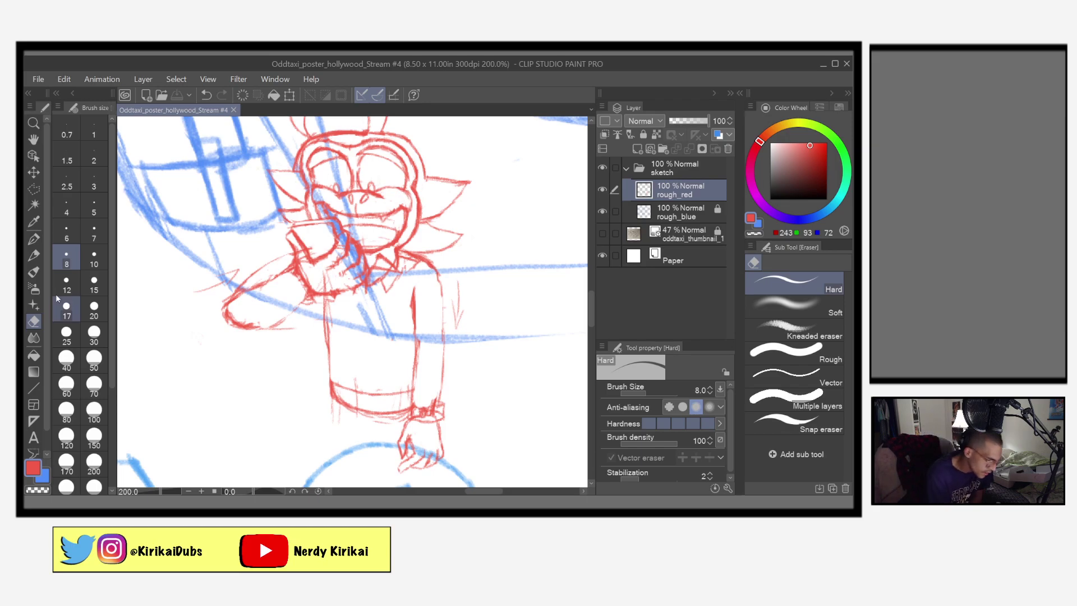
Redraw the lowered arm's outer sleeve edge with the mechanical pencil at size 6, and erase stray lines inside it
{"action": "key", "text": "p"}
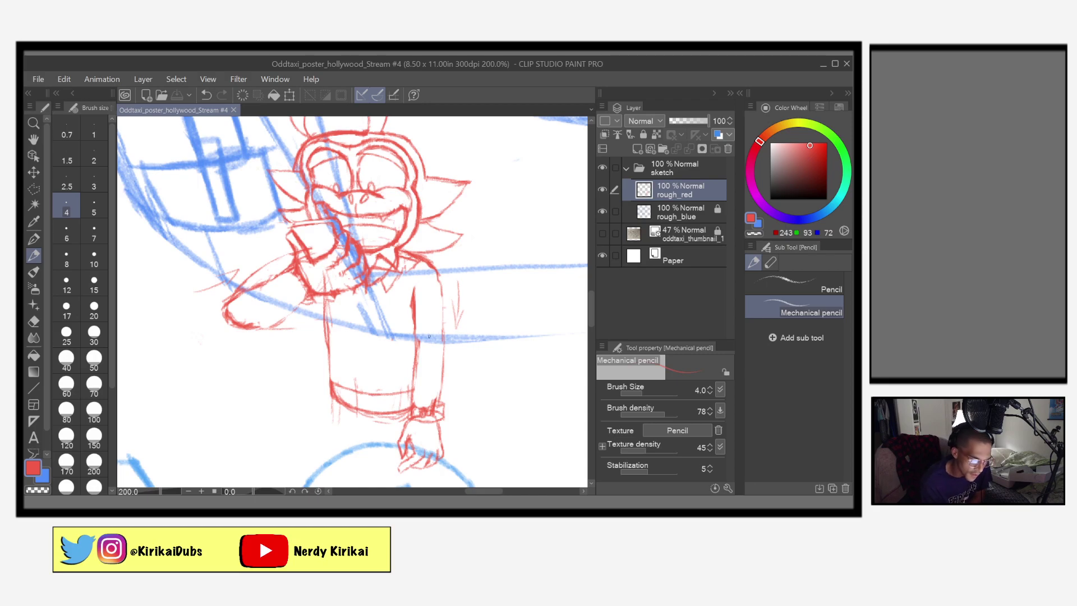
{"action": "left_click", "coordinate": [73, 226]}
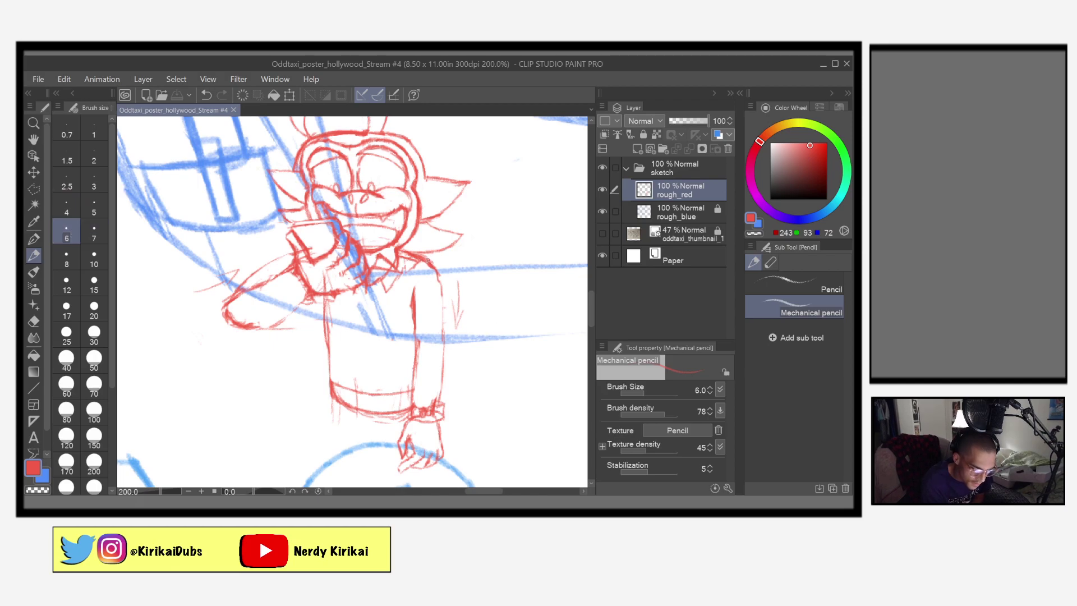
{"action": "mouse_move", "coordinate": [433, 269]}
{"action": "left_mouse_down"}
{"action": "mouse_move", "coordinate": [440, 291]}
{"action": "mouse_move", "coordinate": [421, 336]}
{"action": "mouse_move", "coordinate": [440, 311]}
{"action": "mouse_move", "coordinate": [435, 337]}
{"action": "left_mouse_up"}
{"action": "mouse_move", "coordinate": [442, 290]}
{"action": "left_mouse_down"}
{"action": "mouse_move", "coordinate": [433, 378]}
{"action": "mouse_move", "coordinate": [449, 328]}
{"action": "mouse_move", "coordinate": [439, 353]}
{"action": "left_mouse_up"}
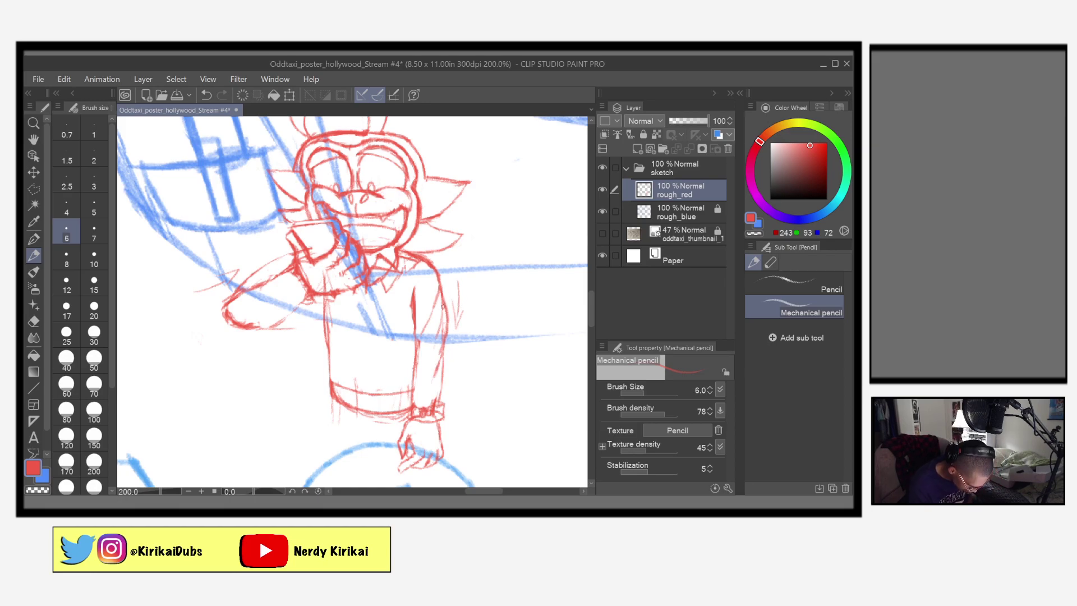
{"action": "key", "text": "e"}
{"action": "mouse_move", "coordinate": [434, 345]}
{"action": "left_mouse_down"}
{"action": "mouse_move", "coordinate": [443, 325]}
{"action": "mouse_move", "coordinate": [435, 313]}
{"action": "left_mouse_up"}
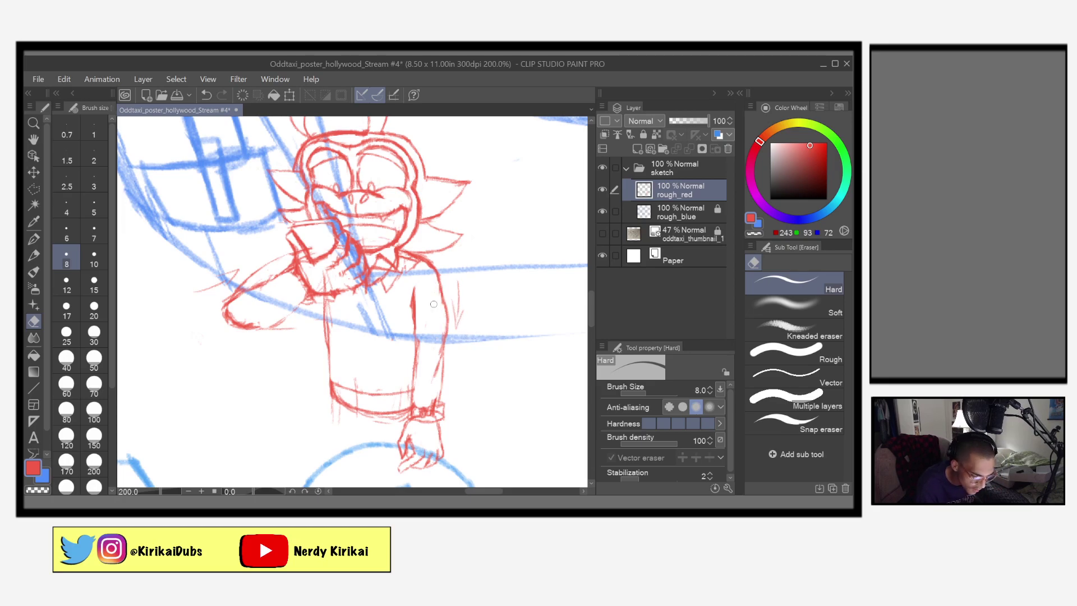
Draw fold lines along the inner side of the lowered arm's upper sleeve with the mechanical pencil, and save the file
{"action": "left_click", "coordinate": [35, 255]}
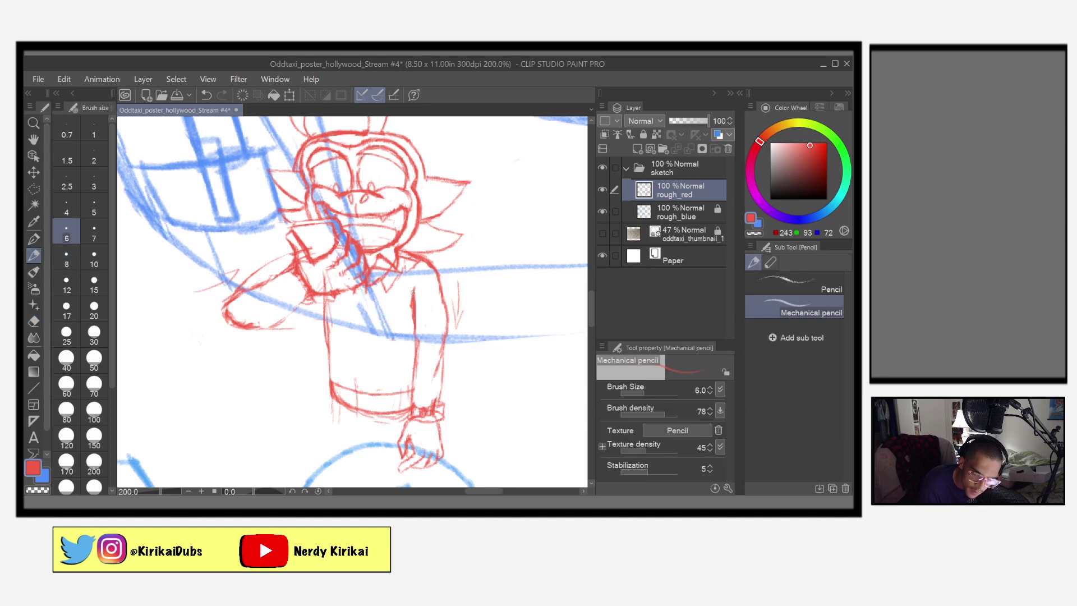
{"action": "left_click_drag", "start_coordinate": [415, 273], "coordinate": [415, 323]}
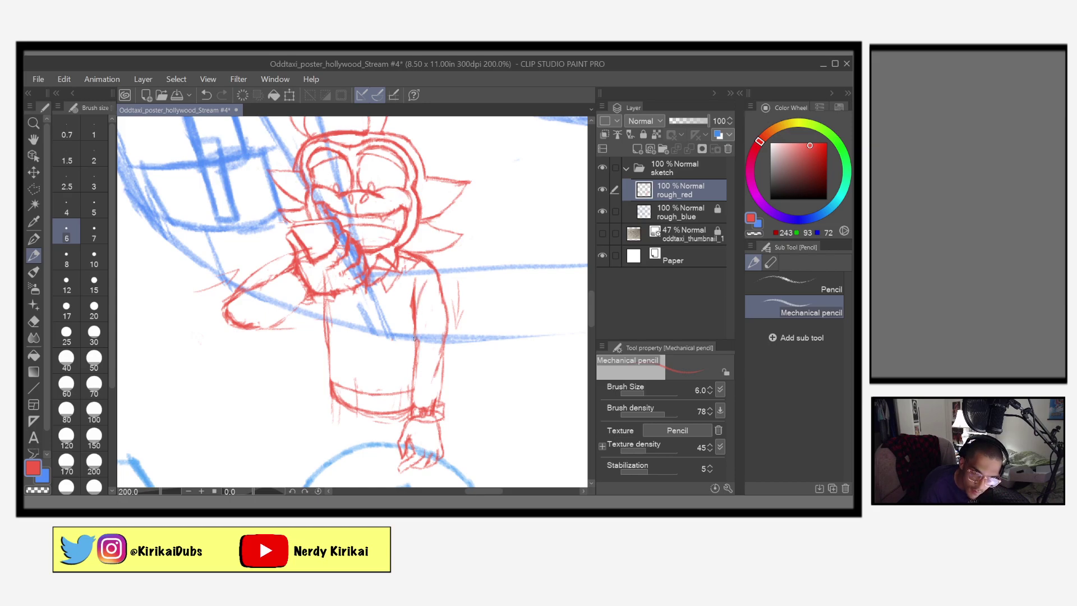
{"action": "key", "text": "ctrl+z"}
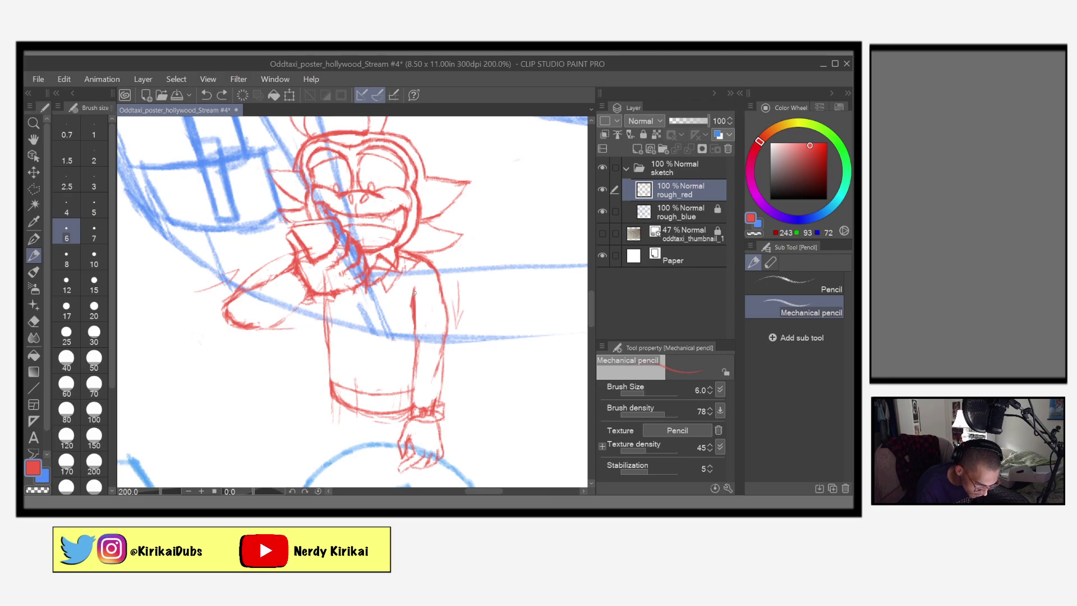
{"action": "left_click_drag", "start_coordinate": [414, 277], "coordinate": [415, 323]}
{"action": "left_click_drag", "start_coordinate": [425, 283], "coordinate": [414, 332]}
{"action": "left_click_drag", "start_coordinate": [429, 296], "coordinate": [415, 336]}
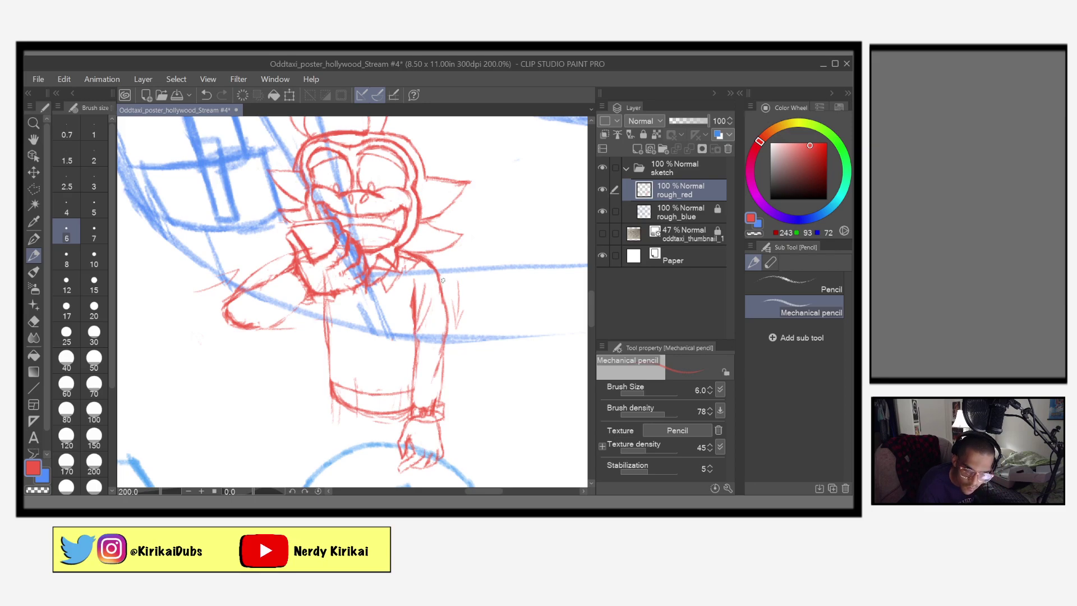
{"action": "key", "text": "e"}
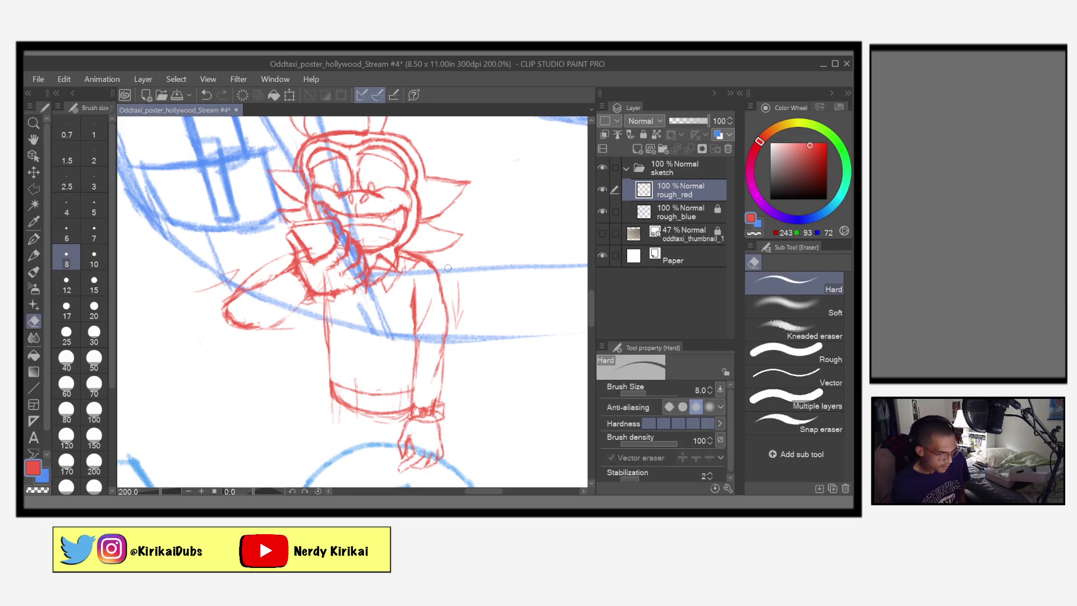
{"action": "key", "text": "ctrl+s"}
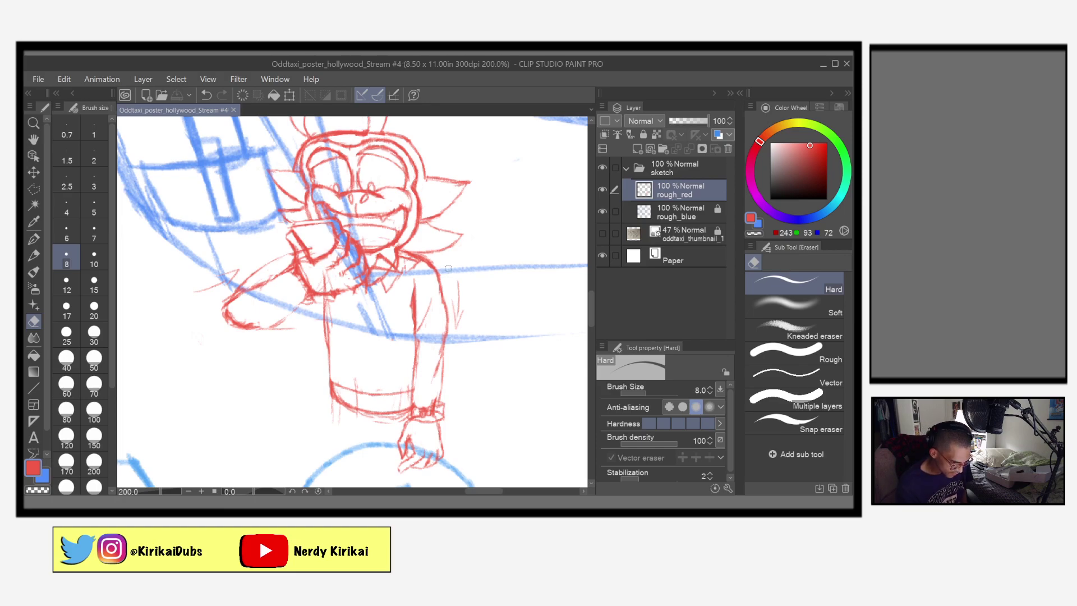
Add fold strokes to the lowered arm's sleeve just above the cuff and along its outer edge
{"action": "left_click", "coordinate": [34, 256]}
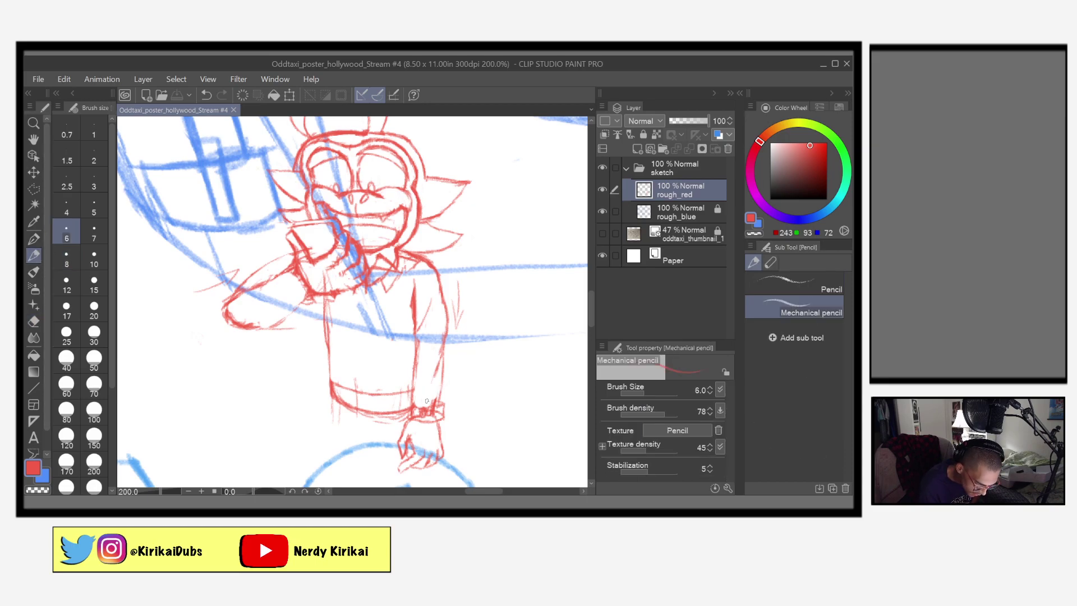
{"action": "mouse_move", "coordinate": [421, 397]}
{"action": "left_mouse_down"}
{"action": "mouse_move", "coordinate": [412, 376]}
{"action": "mouse_move", "coordinate": [432, 369]}
{"action": "mouse_move", "coordinate": [410, 376]}
{"action": "mouse_move", "coordinate": [410, 391]}
{"action": "left_mouse_up"}
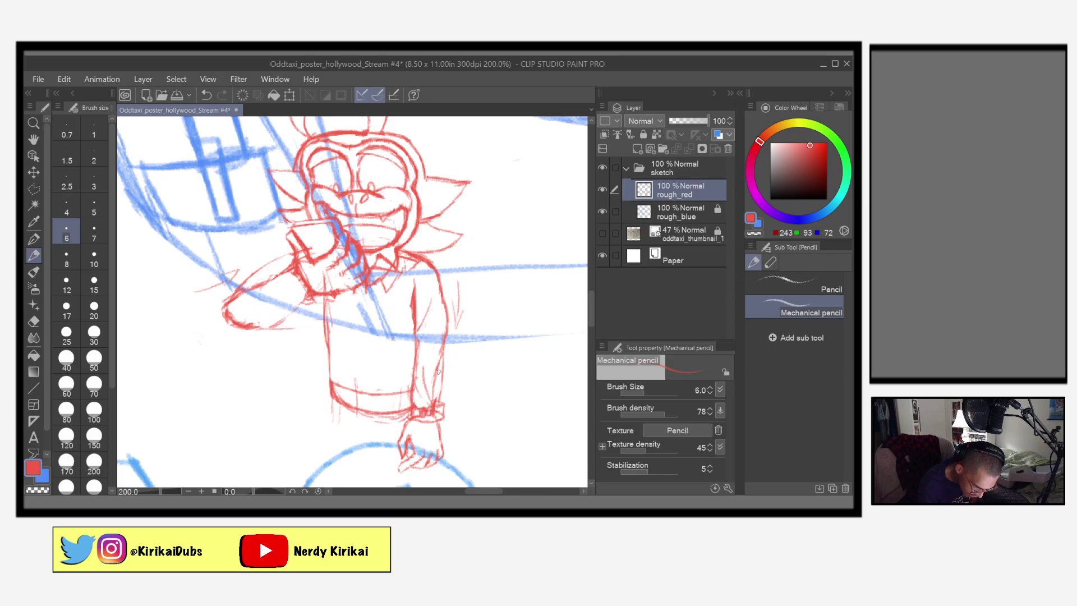
{"action": "mouse_move", "coordinate": [442, 382]}
{"action": "left_mouse_down"}
{"action": "mouse_move", "coordinate": [439, 369]}
{"action": "mouse_move", "coordinate": [446, 381]}
{"action": "left_mouse_up"}
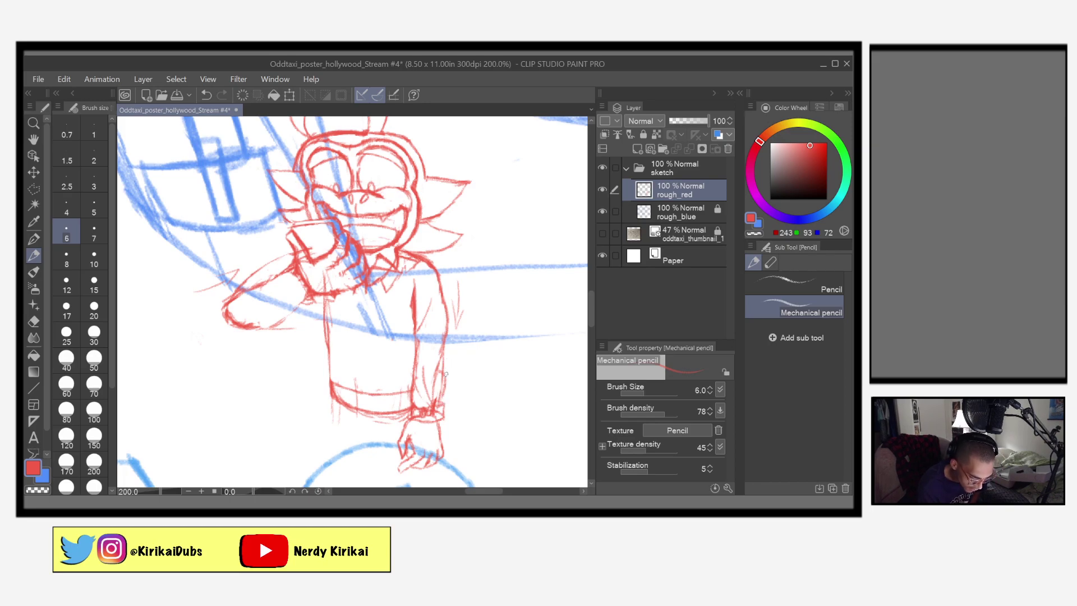
{"action": "mouse_move", "coordinate": [445, 374]}
{"action": "left_mouse_down"}
{"action": "mouse_move", "coordinate": [450, 320]}
{"action": "mouse_move", "coordinate": [444, 344]}
{"action": "left_mouse_up"}
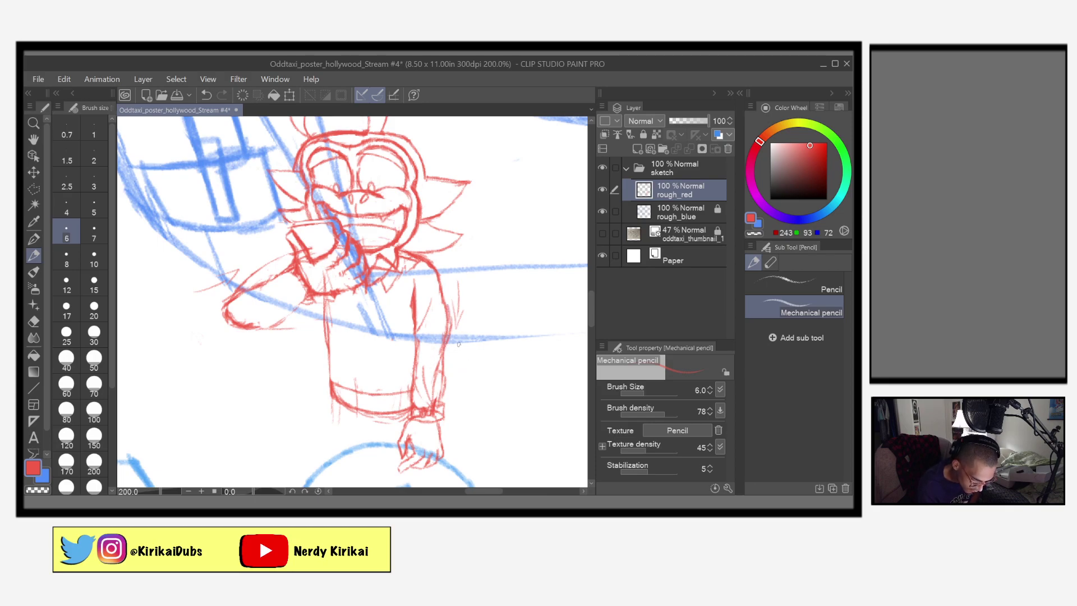
Erase the overlapping lines around the lowered arm's cuff with the hard eraser at size 8, and flip the canvas view horizontally
{"action": "key", "text": "e"}
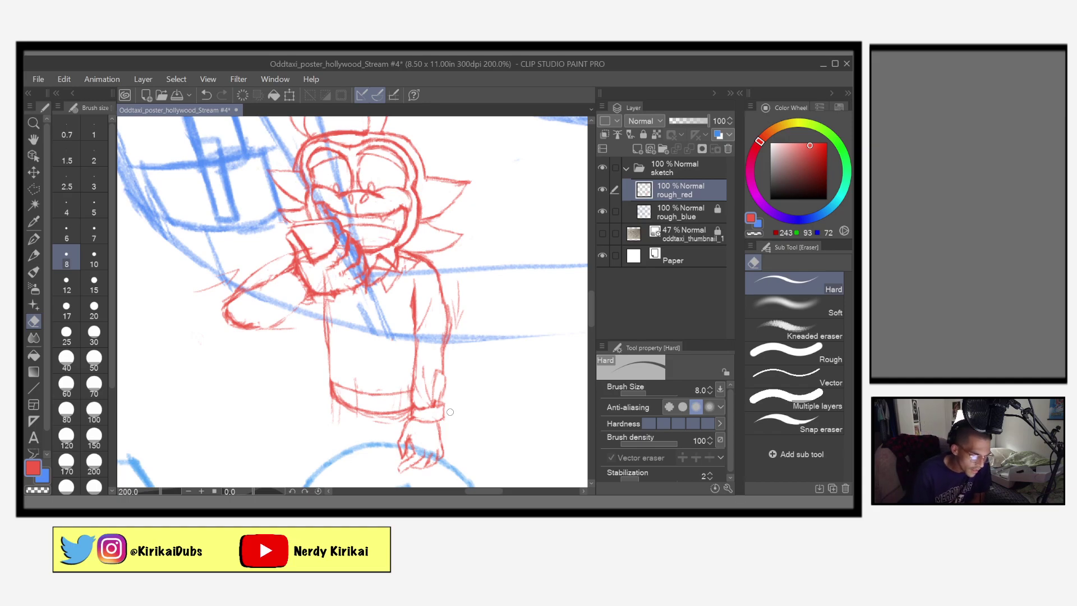
{"action": "left_click", "coordinate": [34, 255]}
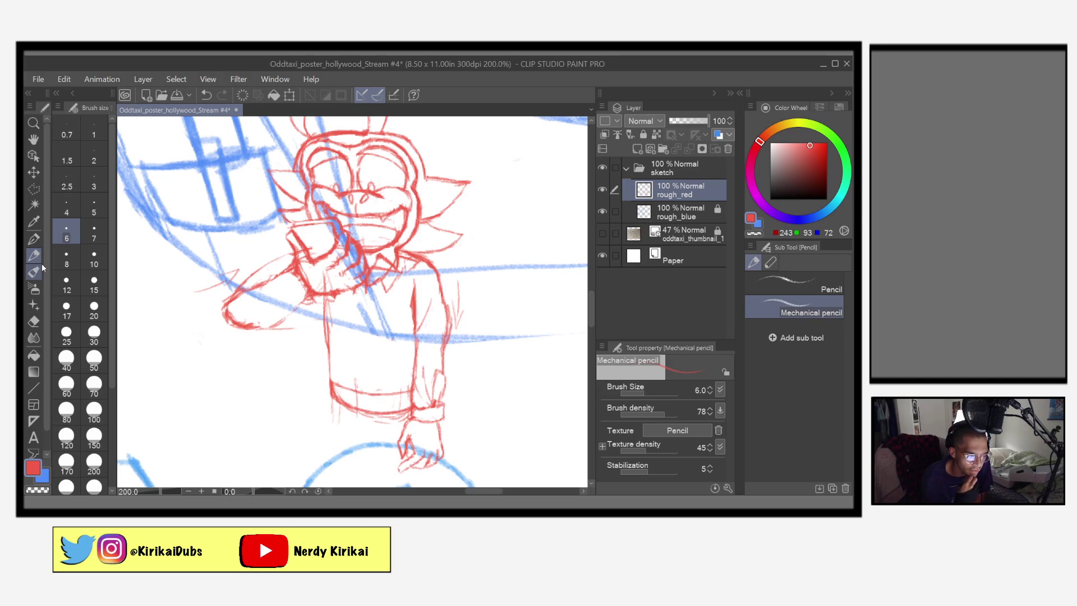
{"action": "key", "text": "h"}
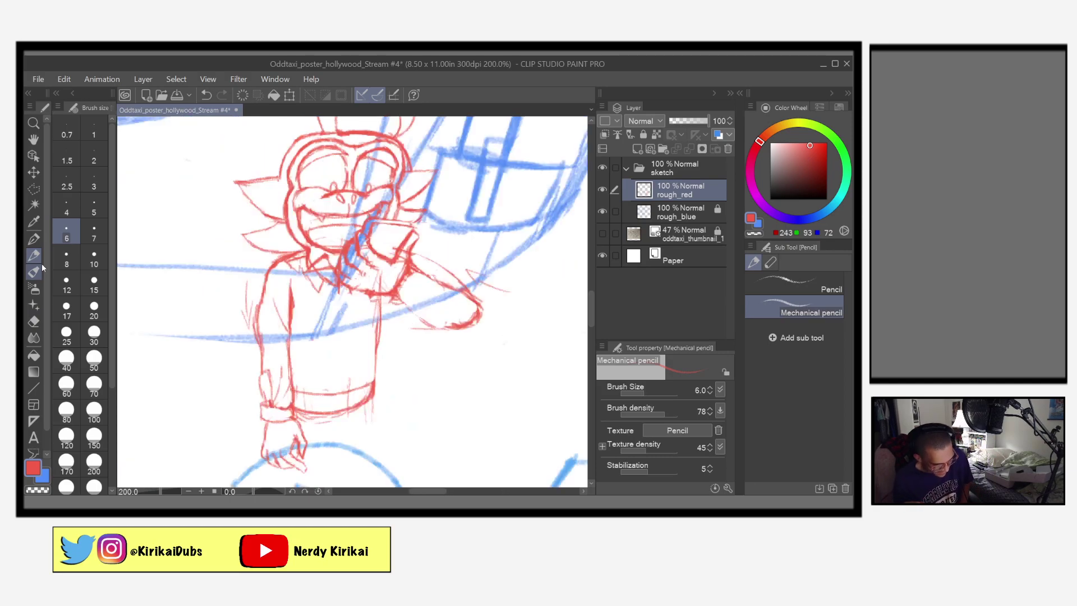
{"action": "key", "text": "h"}
{"action": "key", "text": "h"}
{"action": "key", "text": "h"}
{"action": "key", "text": "h"}
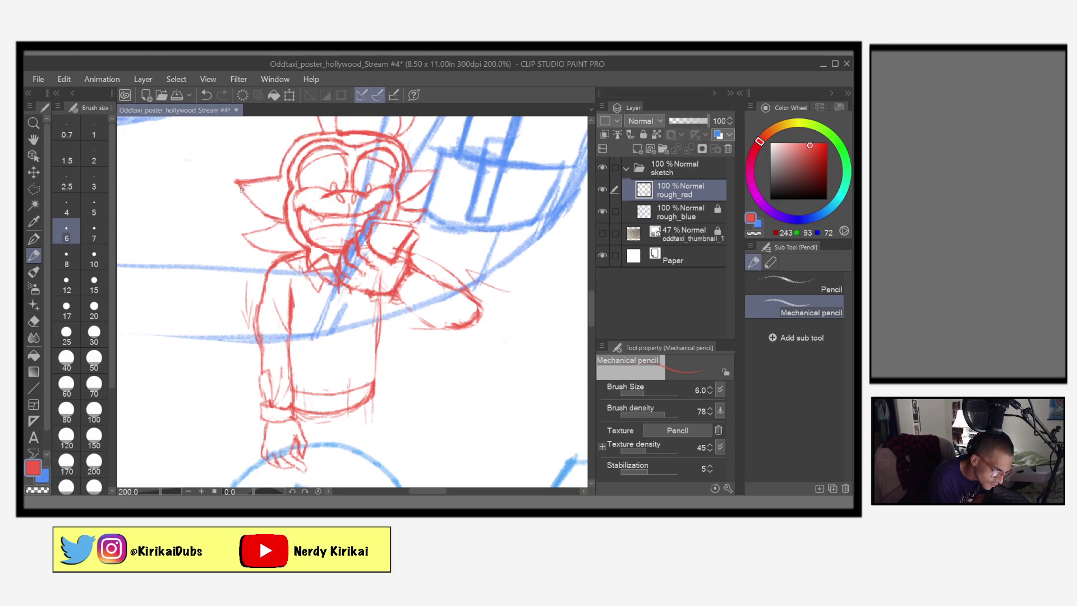
Redraw the fur tufts on both sides of the monkey's face, erase stray lines beside the raised hand, and save the file
{"action": "left_click_drag", "start_coordinate": [240, 182], "coordinate": [281, 220]}
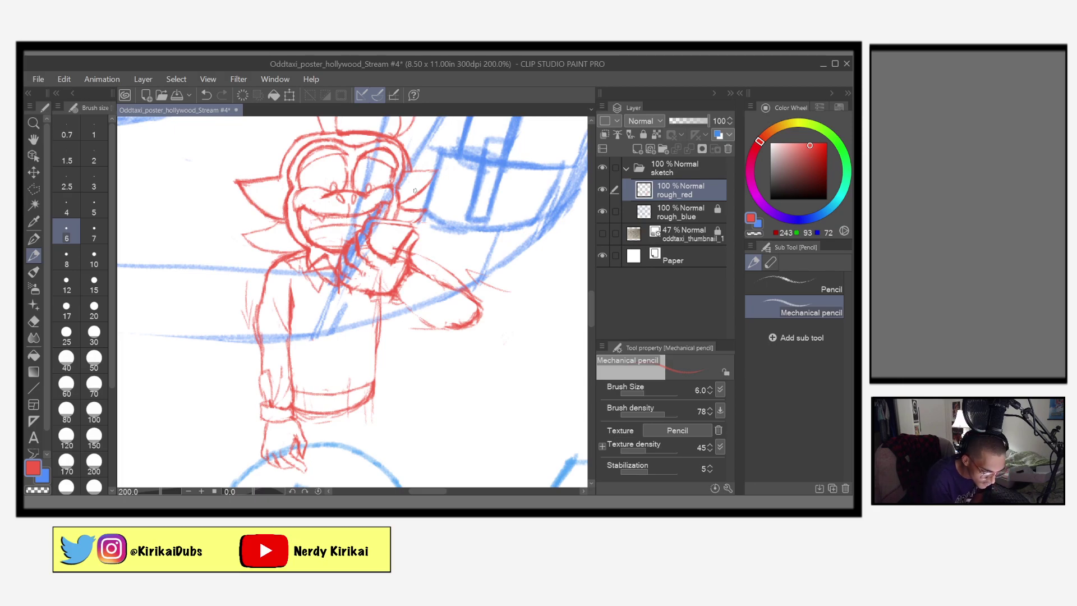
{"action": "mouse_move", "coordinate": [407, 168]}
{"action": "left_mouse_down"}
{"action": "mouse_move", "coordinate": [436, 169]}
{"action": "mouse_move", "coordinate": [402, 204]}
{"action": "mouse_move", "coordinate": [431, 207]}
{"action": "mouse_move", "coordinate": [412, 220]}
{"action": "left_mouse_up"}
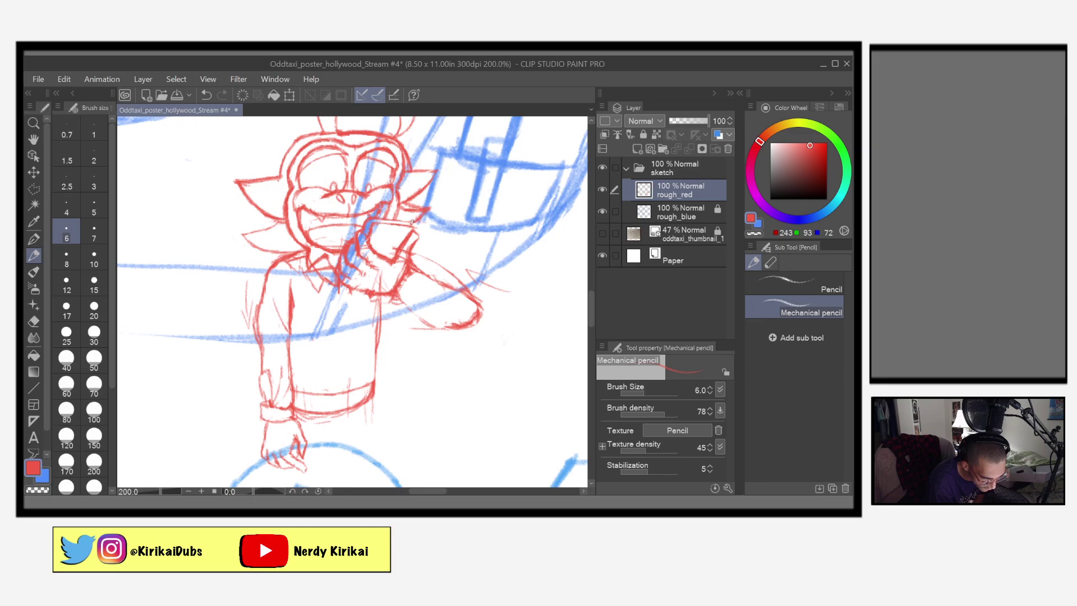
{"action": "key", "text": "e"}
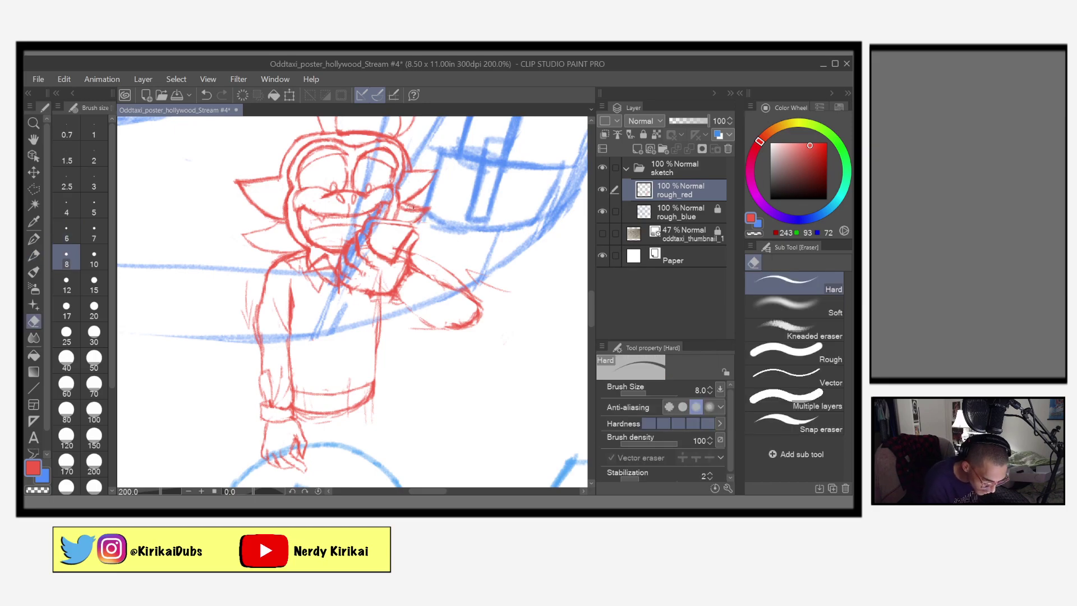
{"action": "mouse_move", "coordinate": [413, 210]}
{"action": "left_mouse_down"}
{"action": "mouse_move", "coordinate": [401, 206]}
{"action": "mouse_move", "coordinate": [420, 212]}
{"action": "left_mouse_up"}
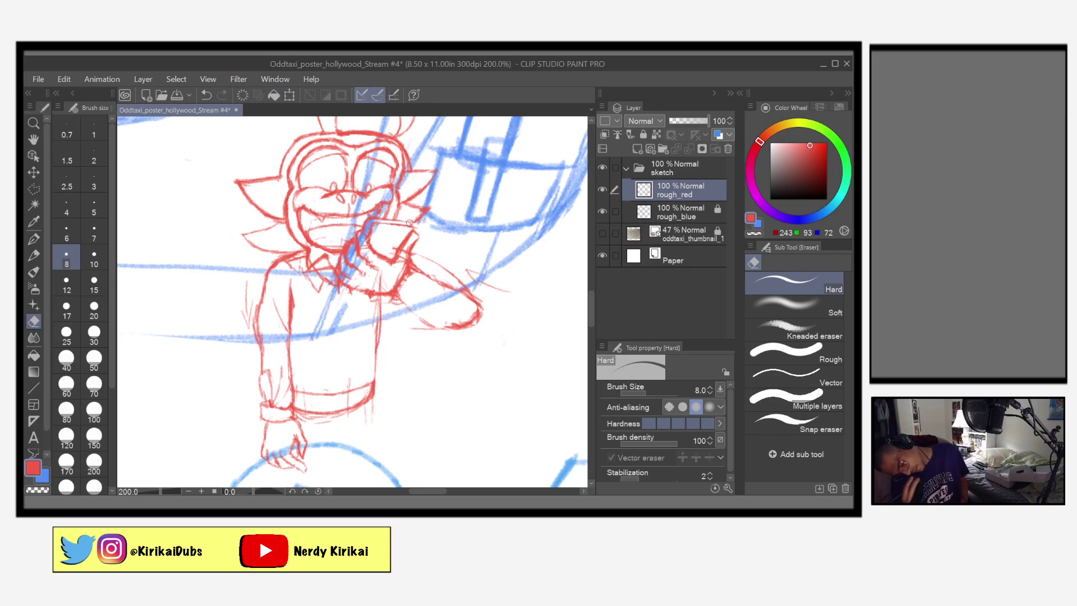
{"action": "key", "text": "ctrl+s"}
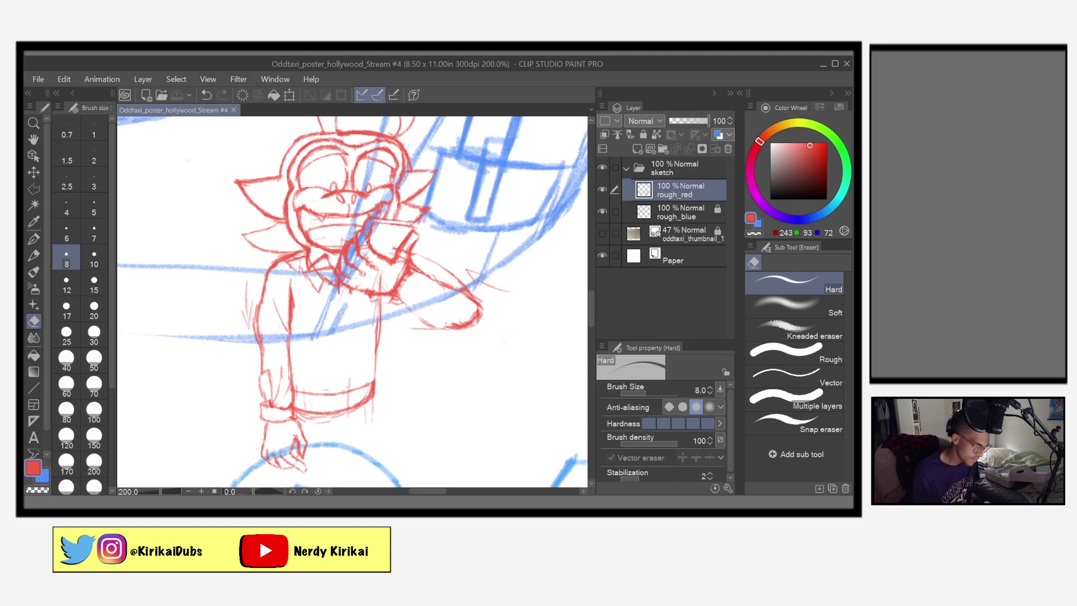
Draw the raised arm's cuff and reinforce its sleeve outline and folds with the mechanical pencil at size 6
{"action": "key", "text": "p"}
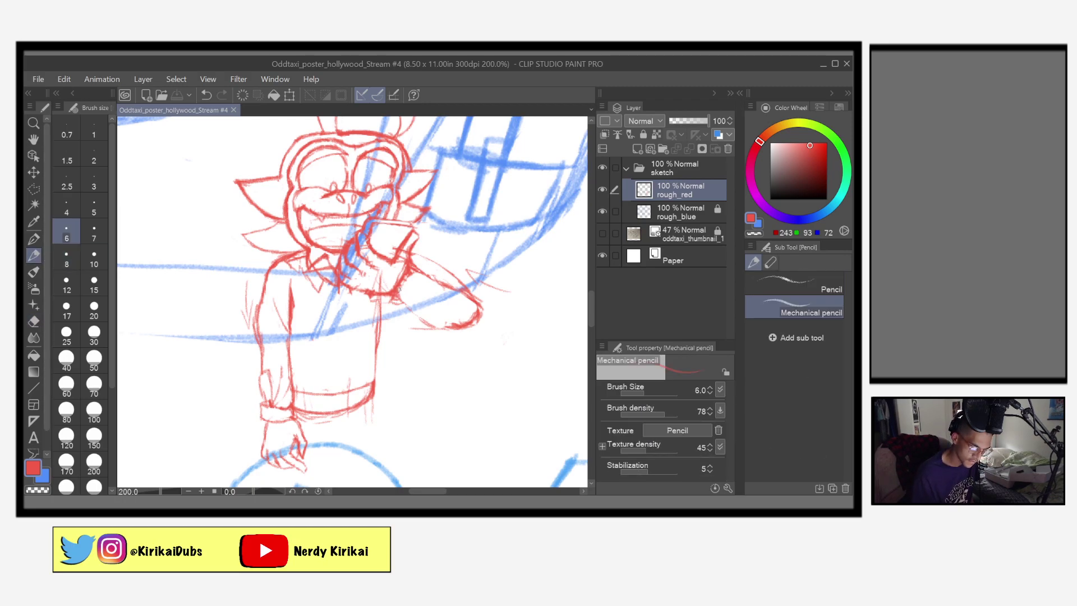
{"action": "mouse_move", "coordinate": [393, 277]}
{"action": "left_mouse_down"}
{"action": "mouse_move", "coordinate": [410, 295]}
{"action": "mouse_move", "coordinate": [402, 305]}
{"action": "mouse_move", "coordinate": [420, 269]}
{"action": "mouse_move", "coordinate": [403, 300]}
{"action": "left_mouse_up"}
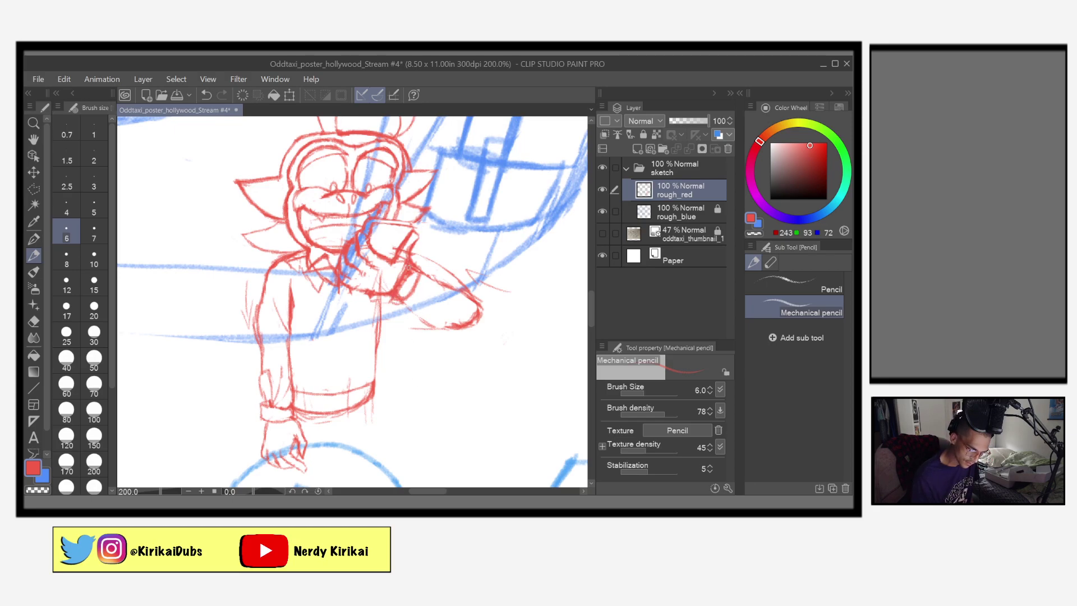
{"action": "mouse_move", "coordinate": [402, 295]}
{"action": "left_mouse_down"}
{"action": "mouse_move", "coordinate": [419, 320]}
{"action": "mouse_move", "coordinate": [430, 303]}
{"action": "mouse_move", "coordinate": [405, 307]}
{"action": "mouse_move", "coordinate": [418, 321]}
{"action": "mouse_move", "coordinate": [453, 329]}
{"action": "left_mouse_up"}
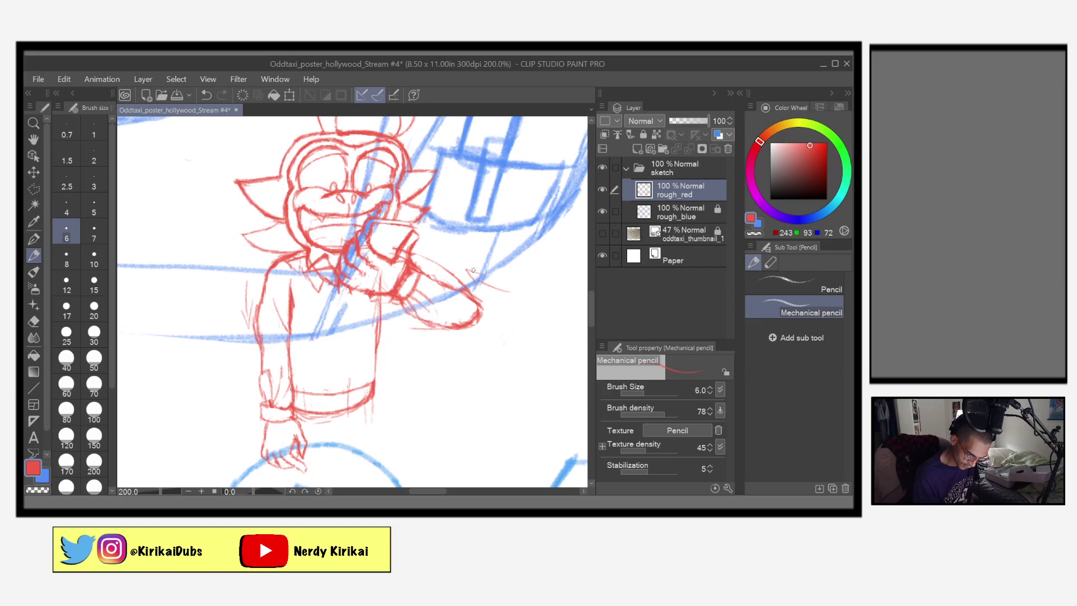
{"action": "mouse_move", "coordinate": [443, 260]}
{"action": "left_mouse_down"}
{"action": "mouse_move", "coordinate": [451, 279]}
{"action": "mouse_move", "coordinate": [441, 280]}
{"action": "left_mouse_up"}
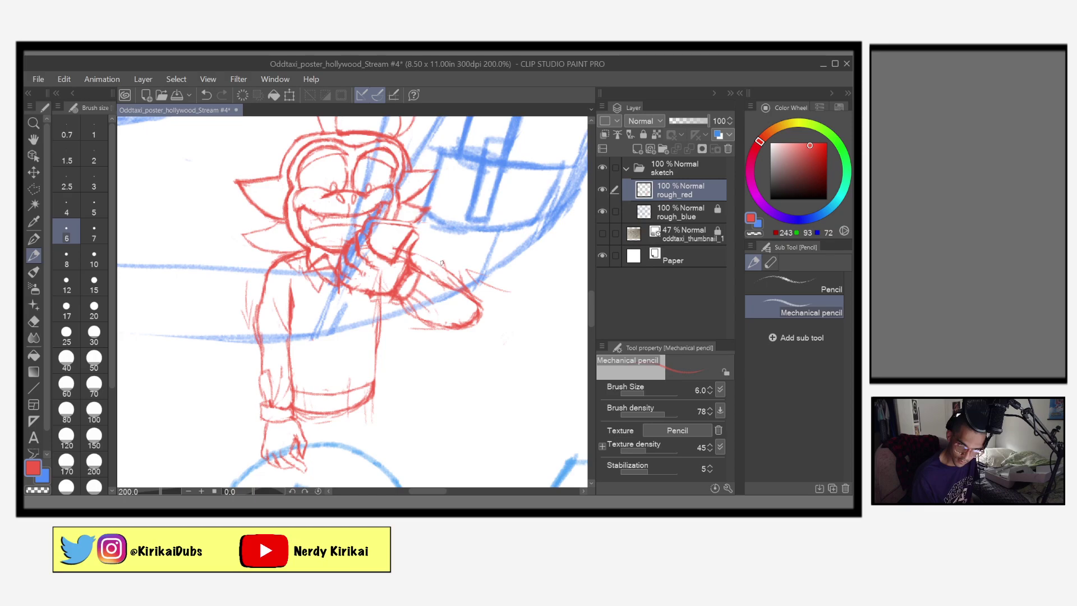
{"action": "left_click_drag", "start_coordinate": [460, 277], "coordinate": [478, 301]}
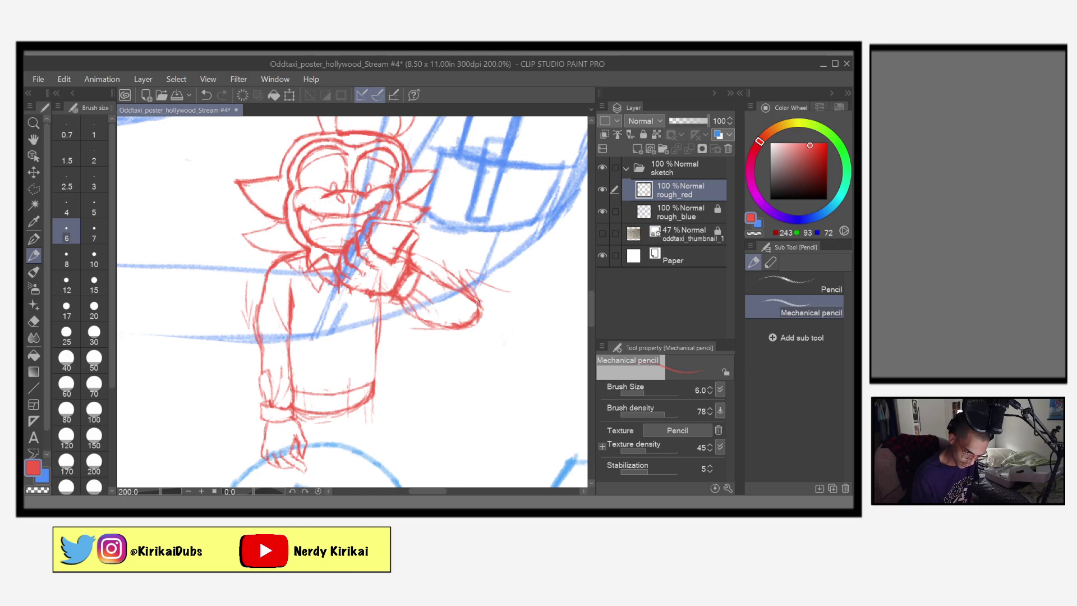
{"action": "mouse_move", "coordinate": [439, 261]}
{"action": "left_mouse_down"}
{"action": "mouse_move", "coordinate": [458, 276]}
{"action": "mouse_move", "coordinate": [415, 253]}
{"action": "mouse_move", "coordinate": [461, 284]}
{"action": "mouse_move", "coordinate": [420, 269]}
{"action": "mouse_move", "coordinate": [444, 281]}
{"action": "left_mouse_up"}
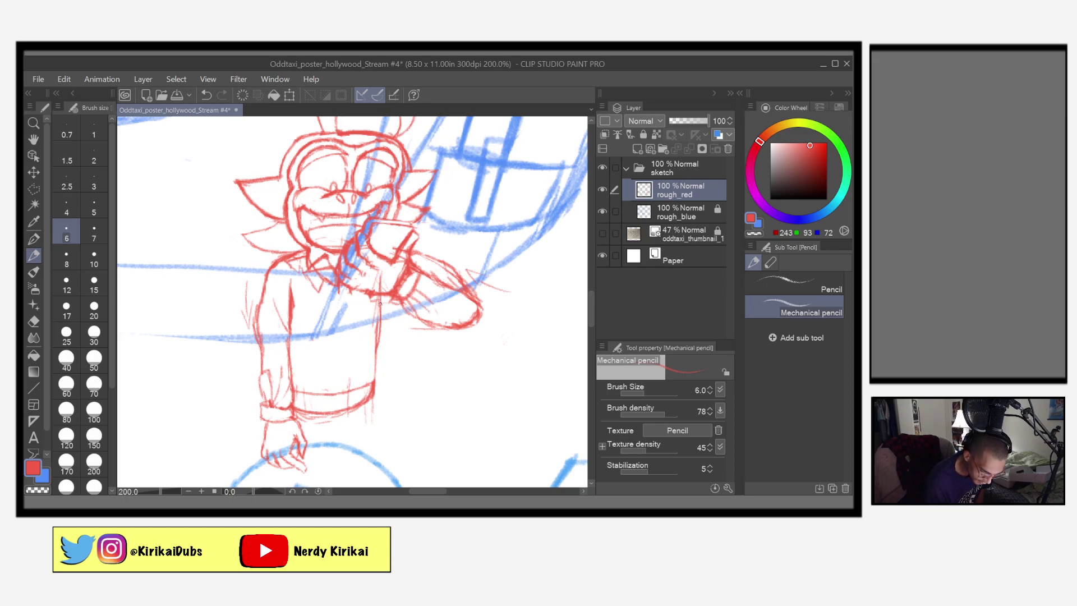
Strengthen the shirt's side edges, draw curved lines across the lower torso, and save the file
{"action": "left_click_drag", "start_coordinate": [379, 302], "coordinate": [367, 364]}
{"action": "left_click_drag", "start_coordinate": [383, 278], "coordinate": [370, 382]}
{"action": "mouse_move", "coordinate": [289, 283]}
{"action": "left_mouse_down"}
{"action": "mouse_move", "coordinate": [293, 385]}
{"action": "mouse_move", "coordinate": [367, 388]}
{"action": "left_mouse_up"}
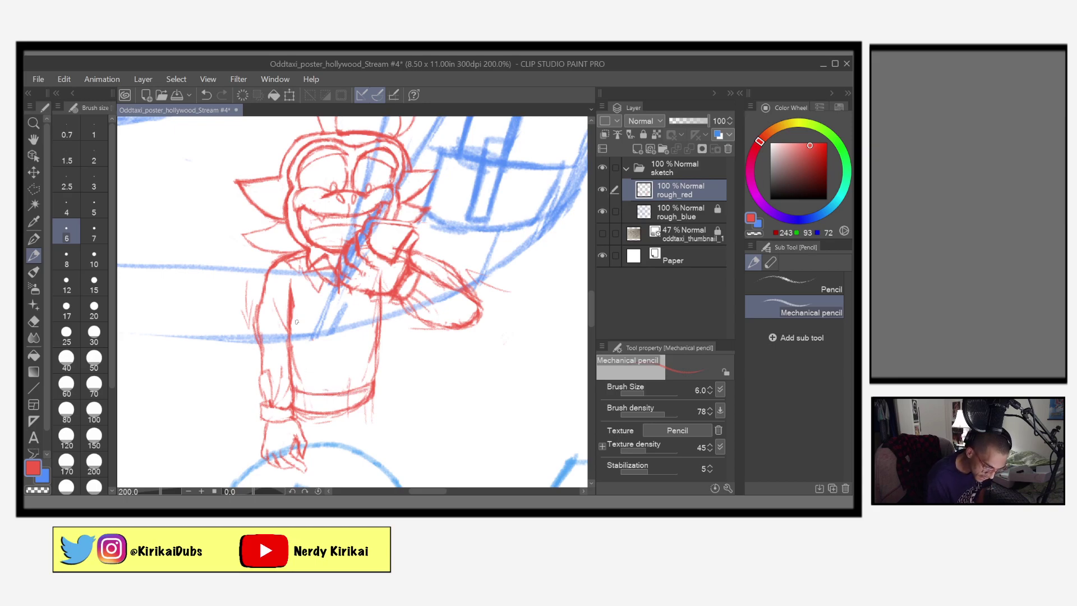
{"action": "left_click_drag", "start_coordinate": [286, 344], "coordinate": [372, 362]}
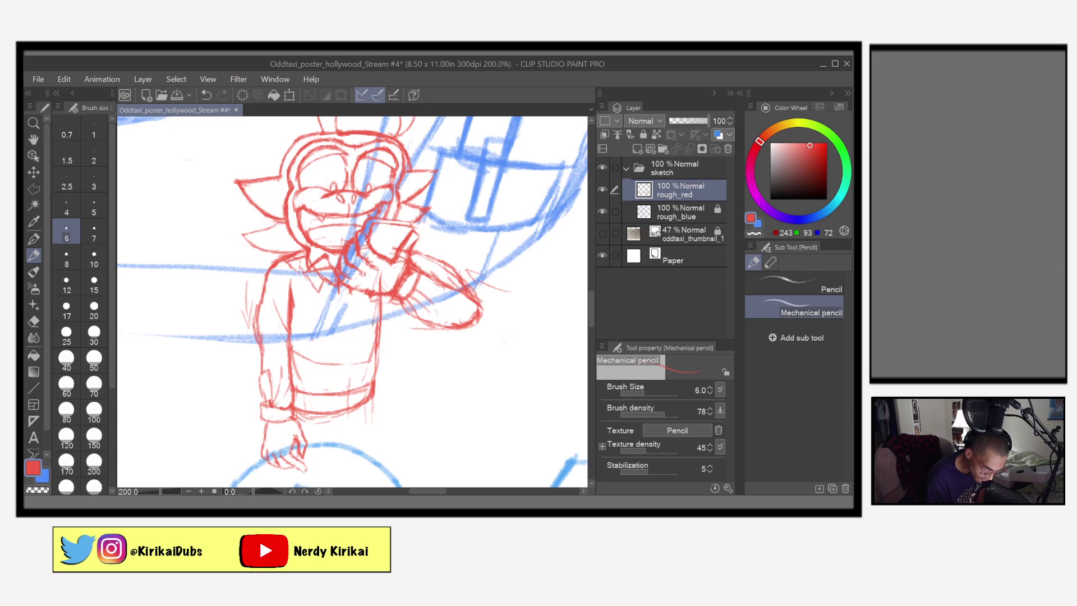
{"action": "left_click_drag", "start_coordinate": [296, 332], "coordinate": [368, 333]}
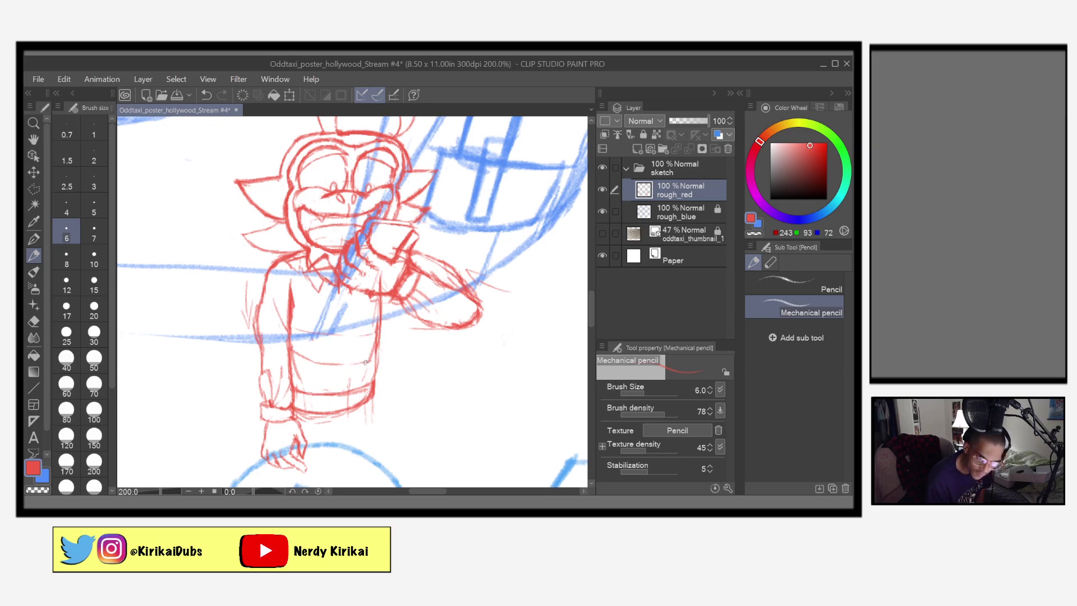
{"action": "left_click_drag", "start_coordinate": [317, 361], "coordinate": [353, 366]}
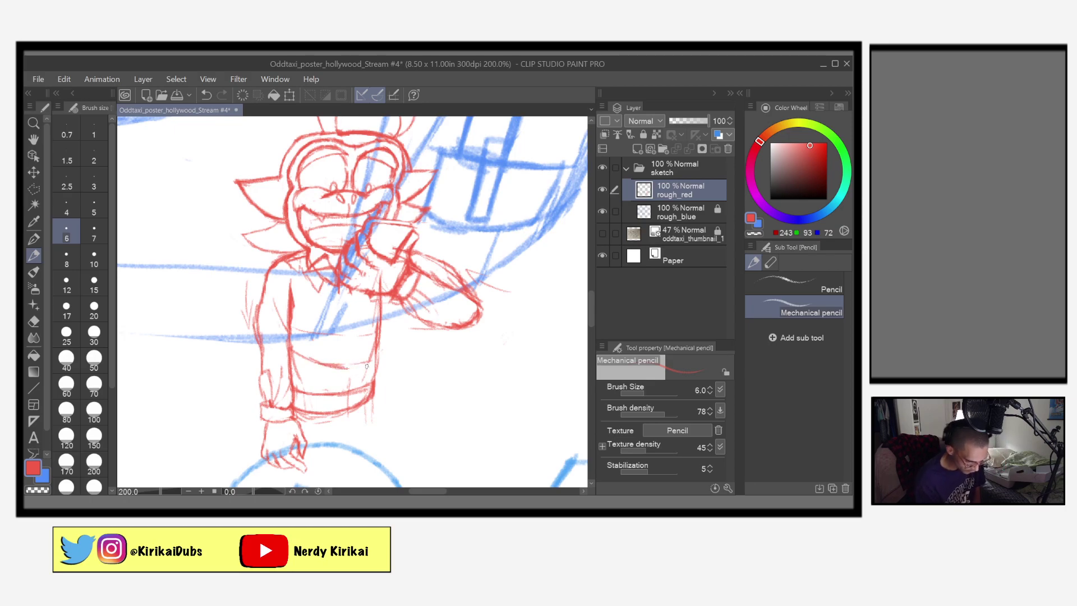
{"action": "key", "text": "e"}
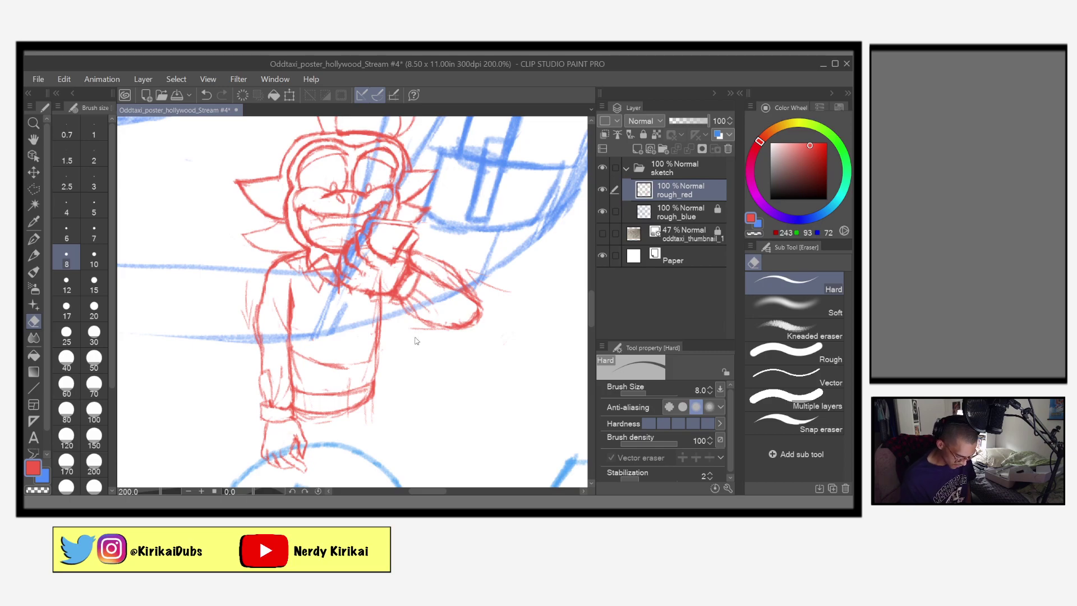
{"action": "key", "text": "ctrl+s"}
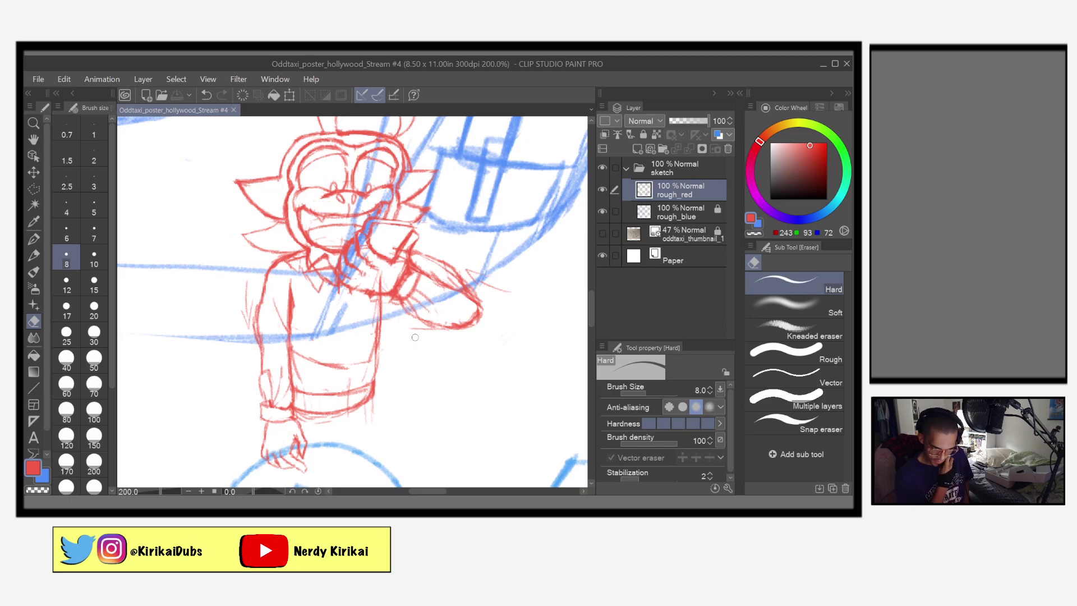
Draw horizontal stripe lines across the lowered arm's upper sleeve and the shirt's chest with the mechanical pencil
{"action": "left_click", "coordinate": [34, 255]}
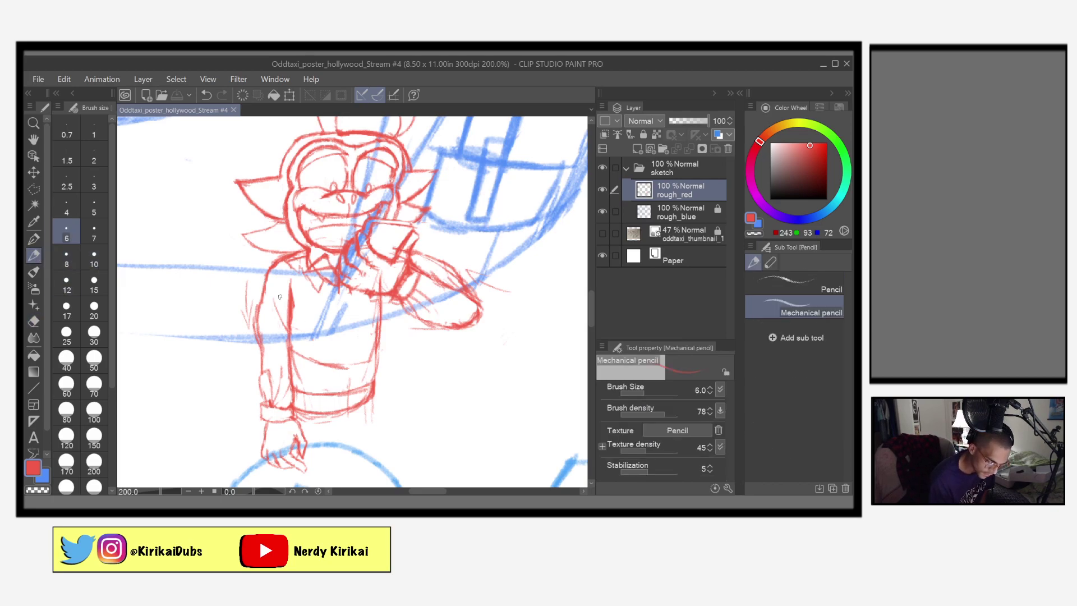
{"action": "left_click_drag", "start_coordinate": [261, 308], "coordinate": [265, 312]}
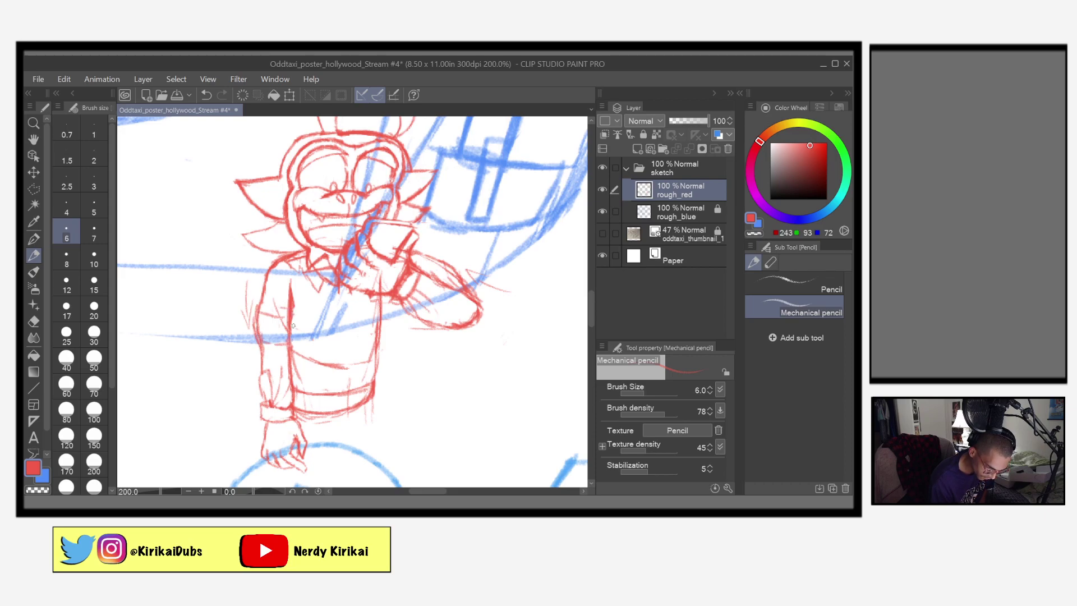
{"action": "mouse_move", "coordinate": [293, 325]}
{"action": "left_mouse_down"}
{"action": "mouse_move", "coordinate": [286, 318]}
{"action": "mouse_move", "coordinate": [373, 314]}
{"action": "left_mouse_up"}
{"action": "mouse_move", "coordinate": [290, 342]}
{"action": "left_mouse_down"}
{"action": "mouse_move", "coordinate": [377, 337]}
{"action": "mouse_move", "coordinate": [408, 312]}
{"action": "mouse_move", "coordinate": [455, 308]}
{"action": "left_mouse_up"}
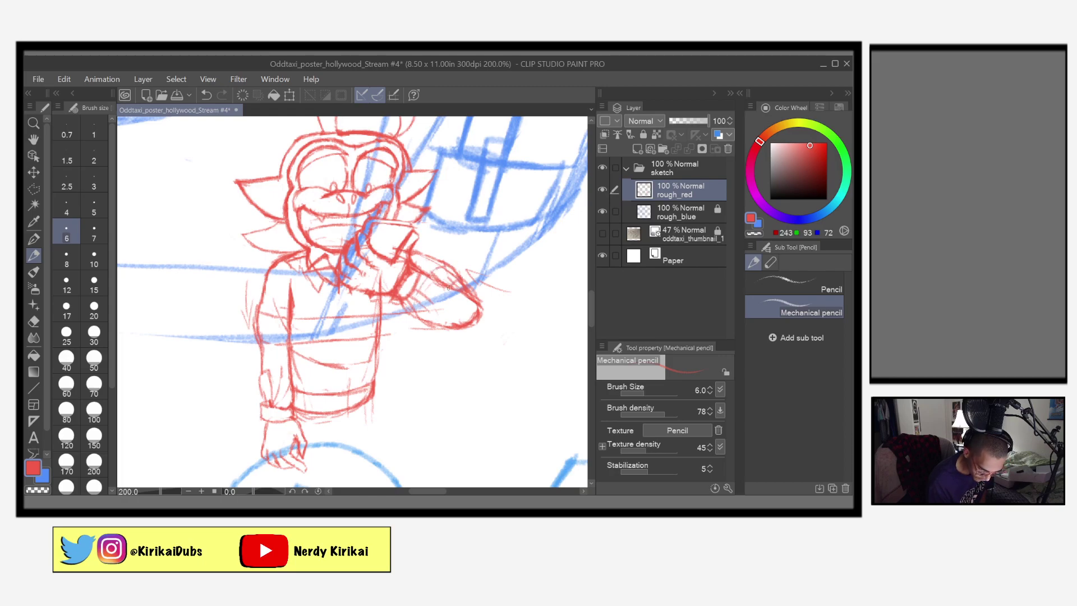
Add stripe lines to the raised arm's sleeve, erase stray lines beside its cuff with the hard eraser, and save the file
{"action": "mouse_move", "coordinate": [434, 272]}
{"action": "left_mouse_down"}
{"action": "mouse_move", "coordinate": [454, 267]}
{"action": "mouse_move", "coordinate": [469, 284]}
{"action": "left_mouse_up"}
{"action": "key", "text": "e"}
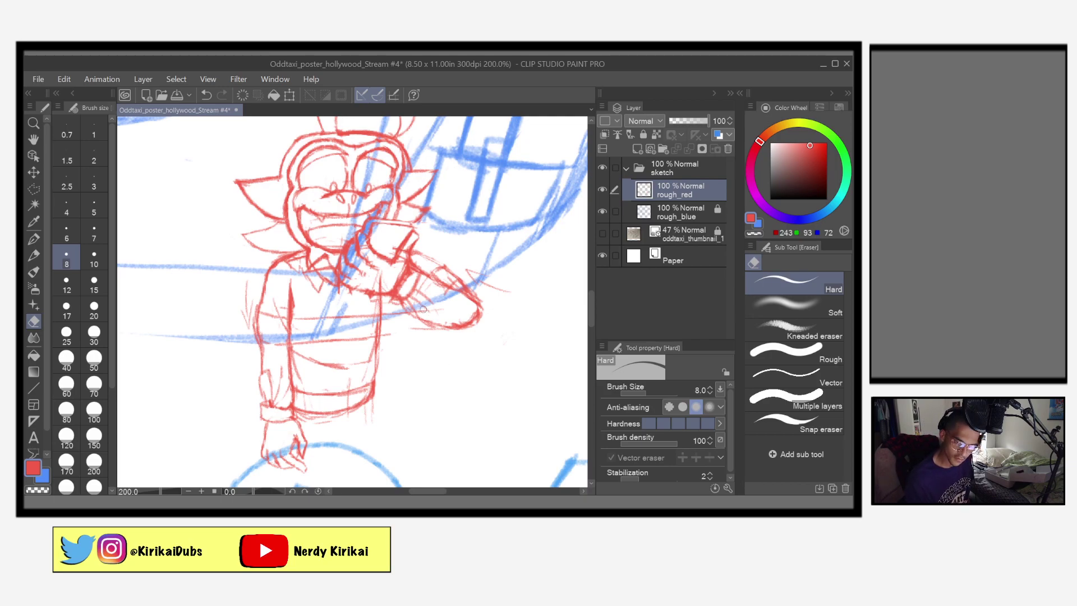
{"action": "mouse_move", "coordinate": [420, 302]}
{"action": "left_mouse_down"}
{"action": "mouse_move", "coordinate": [426, 307]}
{"action": "mouse_move", "coordinate": [428, 295]}
{"action": "left_mouse_up"}
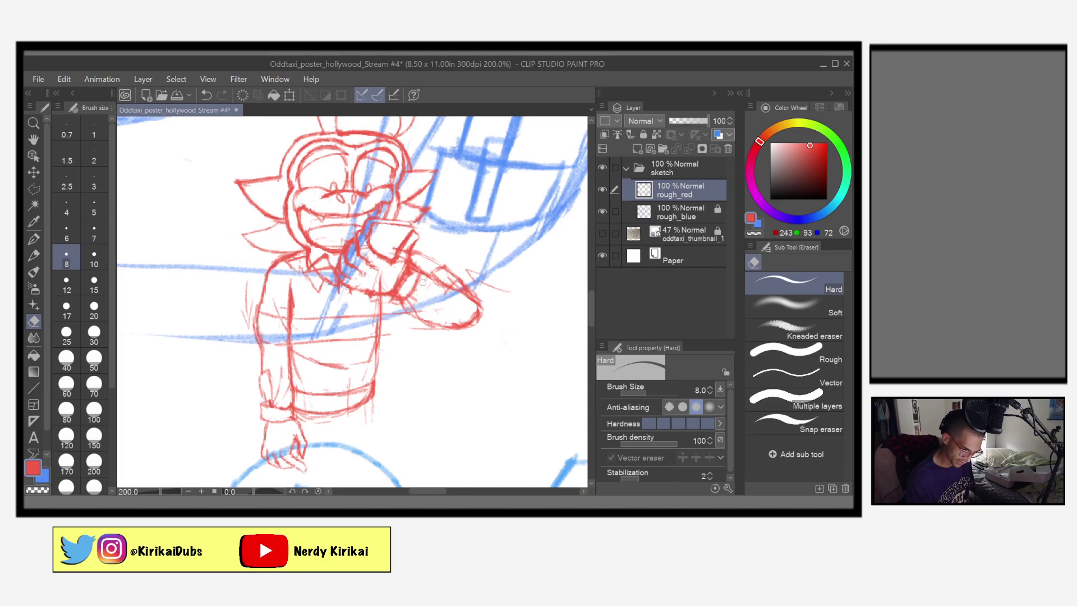
{"action": "mouse_move", "coordinate": [412, 272]}
{"action": "left_mouse_down"}
{"action": "mouse_move", "coordinate": [401, 287]}
{"action": "mouse_move", "coordinate": [414, 271]}
{"action": "left_mouse_up"}
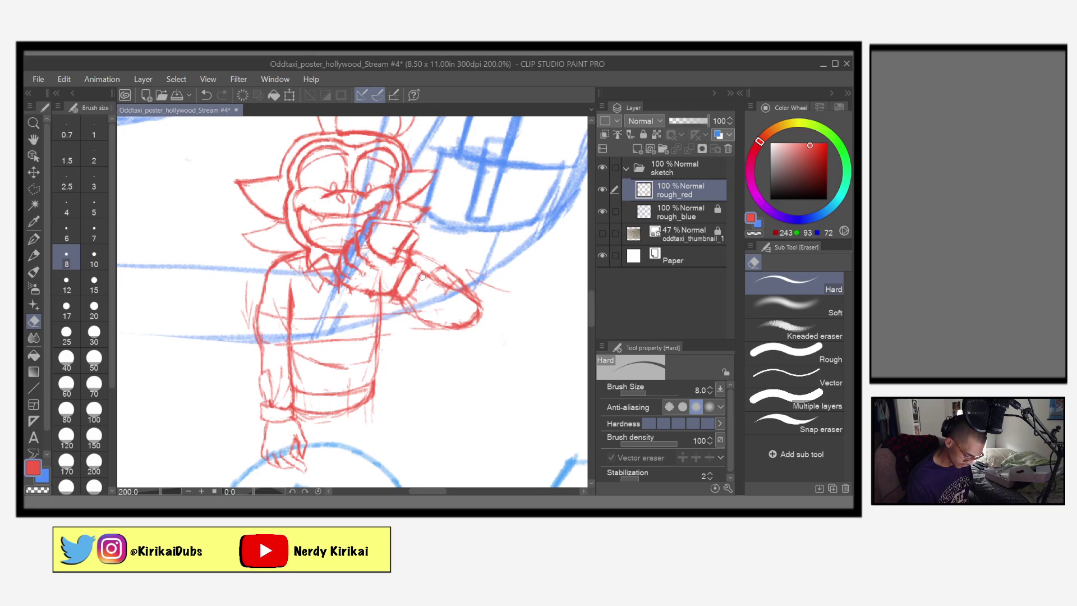
{"action": "key", "text": "p"}
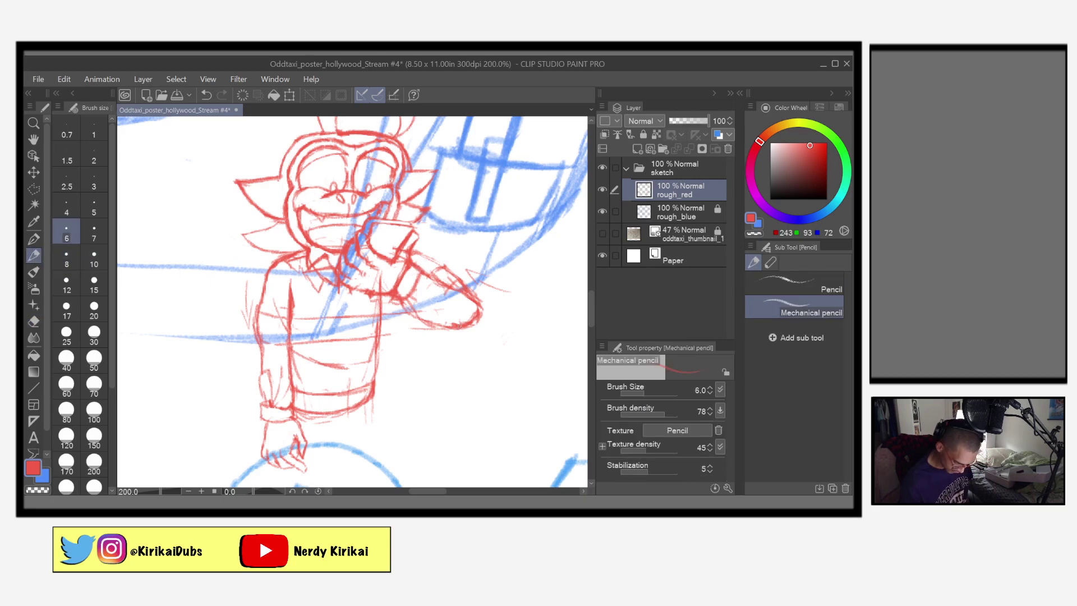
{"action": "key", "text": "ctrl+s"}
Reinforce the lines of the raised hand beside the monkey's mouth with the mechanical pencil, and save the file
{"action": "scroll", "coordinate": [461, 332], "scroll_direction": "down", "scroll_amount": 1}
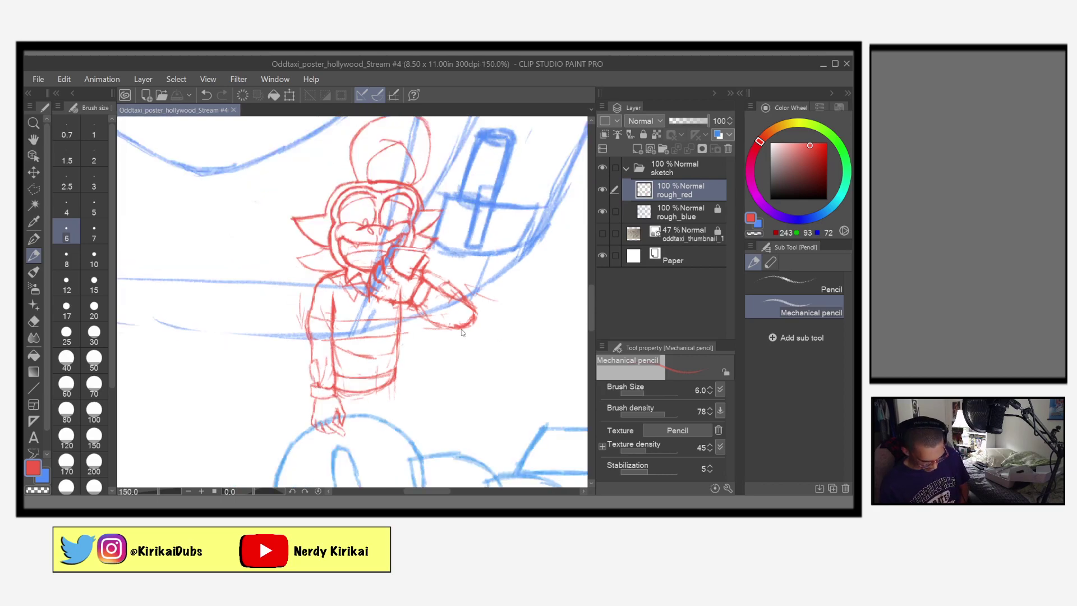
{"action": "scroll", "coordinate": [461, 332], "scroll_direction": "down", "scroll_amount": 2}
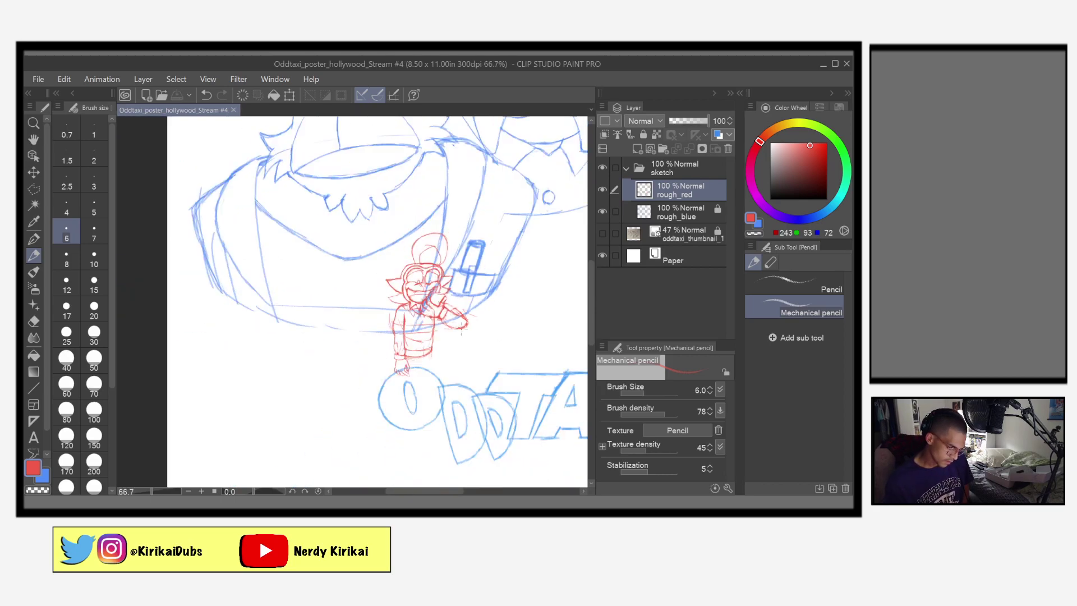
{"action": "left_click_drag", "start_coordinate": [454, 349], "coordinate": [449, 395]}
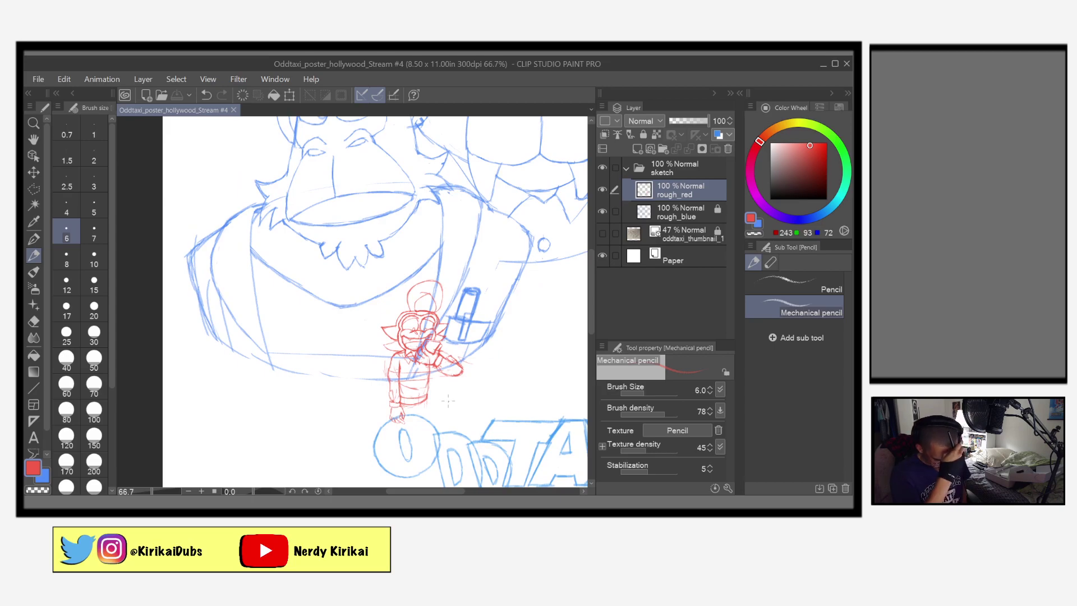
{"action": "scroll", "coordinate": [448, 402], "scroll_direction": "up", "scroll_amount": 2}
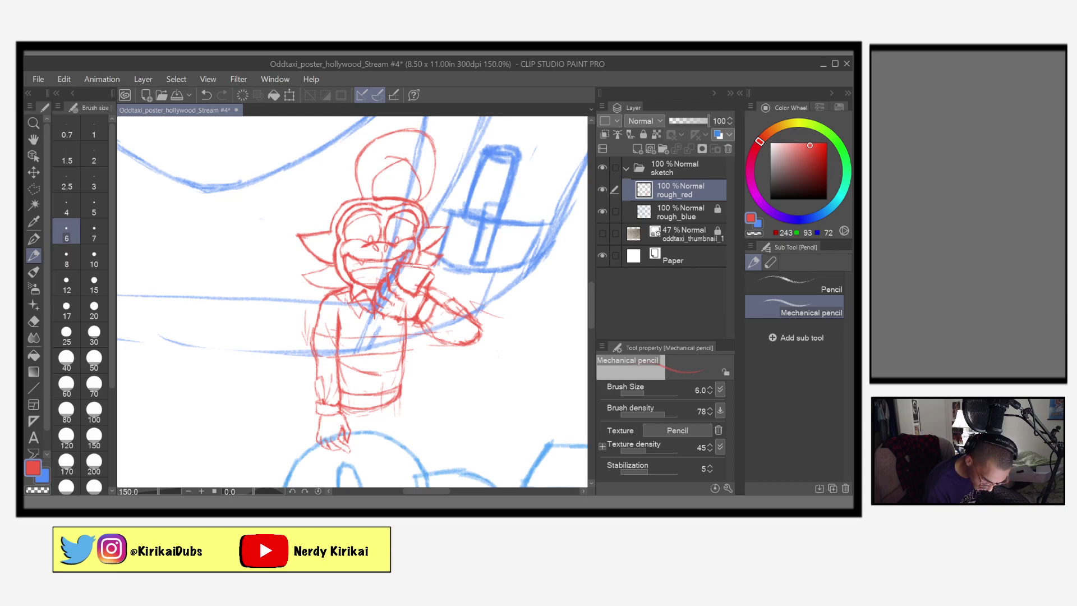
{"action": "left_click_drag", "start_coordinate": [412, 263], "coordinate": [428, 267]}
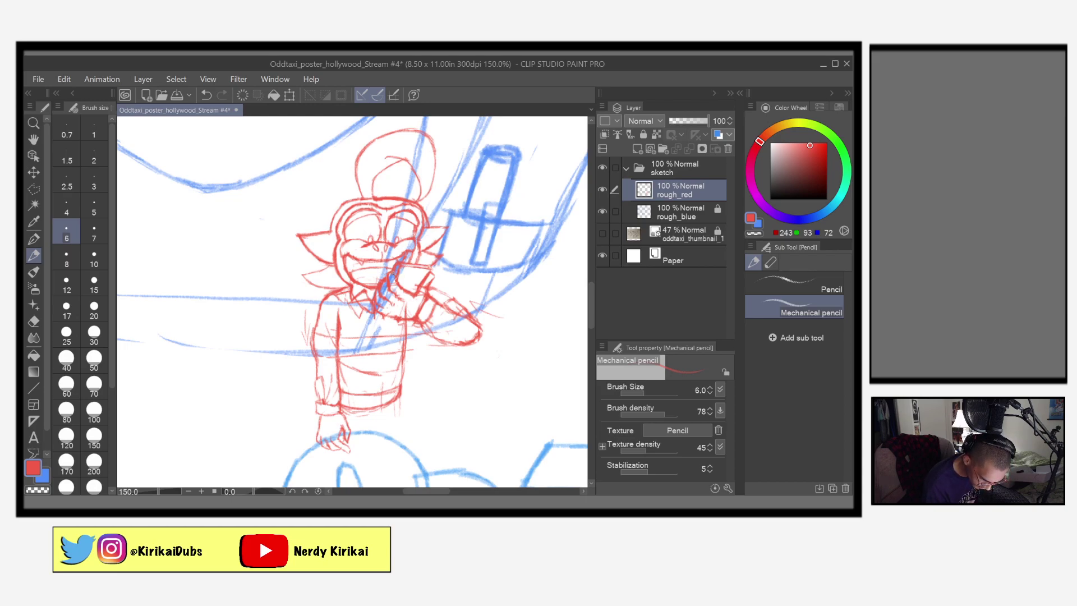
{"action": "mouse_move", "coordinate": [407, 268]}
{"action": "left_mouse_down"}
{"action": "mouse_move", "coordinate": [421, 267]}
{"action": "mouse_move", "coordinate": [416, 298]}
{"action": "left_mouse_up"}
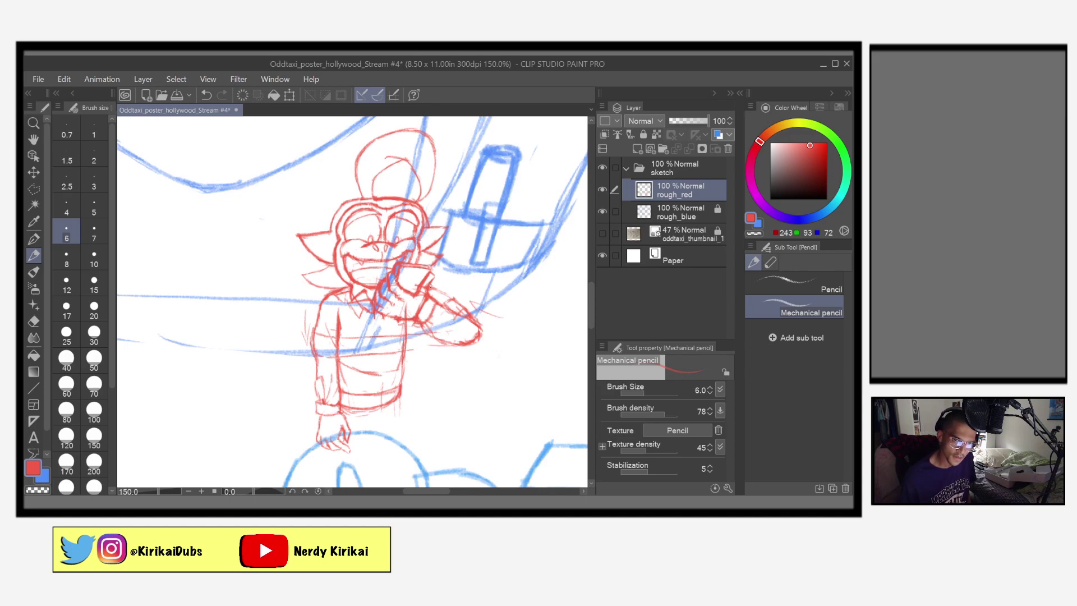
{"action": "key", "text": "ctrl+s"}
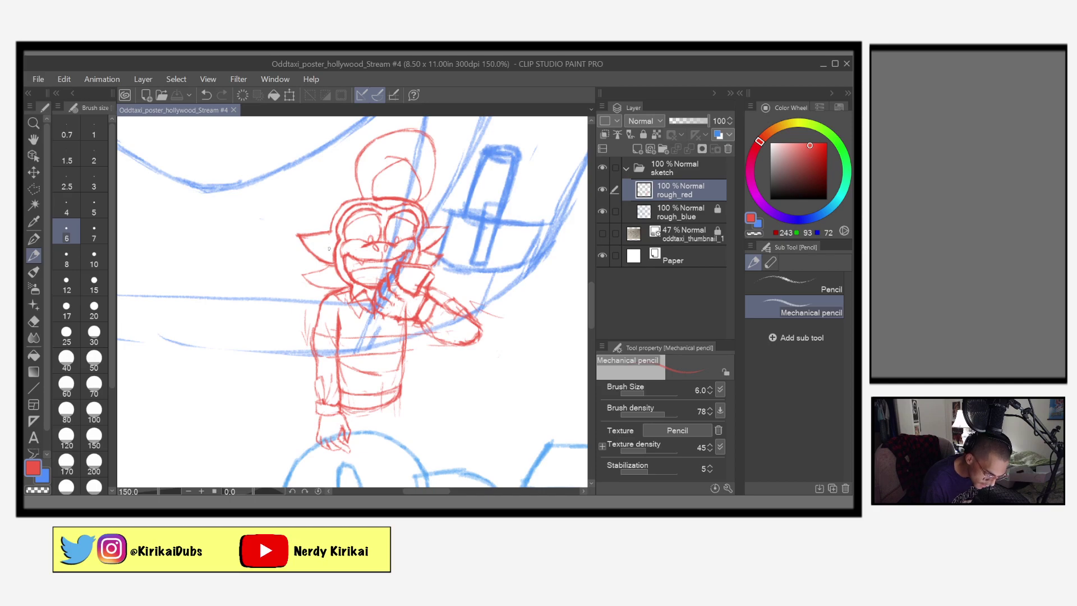
Add a short fur stroke to the tuft beside the monkey's cheek with the mechanical pencil, and save the file
{"action": "left_click_drag", "start_coordinate": [327, 242], "coordinate": [330, 259]}
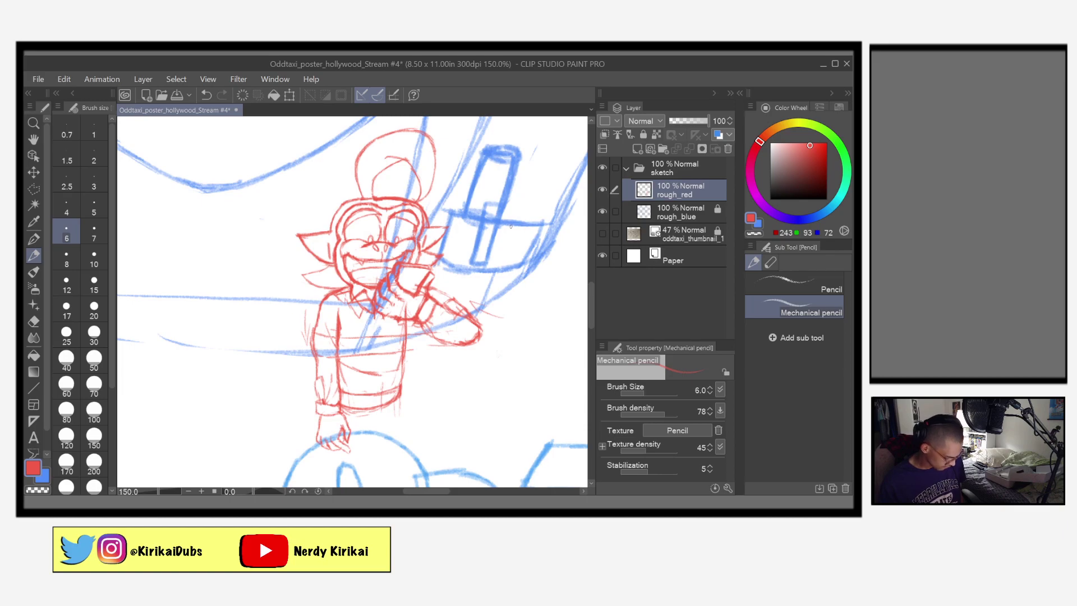
{"action": "key", "text": "ctrl+s"}
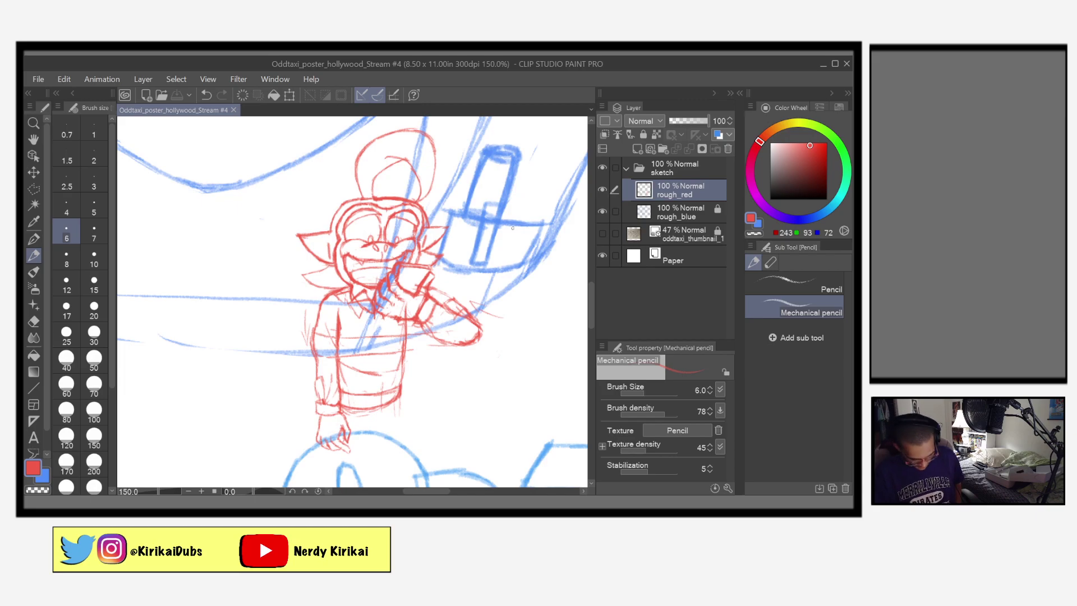
Examine the overall poster composition, comparing the red figures with the blue character portraits and the ODDTAXI title
{"action": "scroll", "coordinate": [512, 227], "scroll_direction": "down", "scroll_amount": 5}
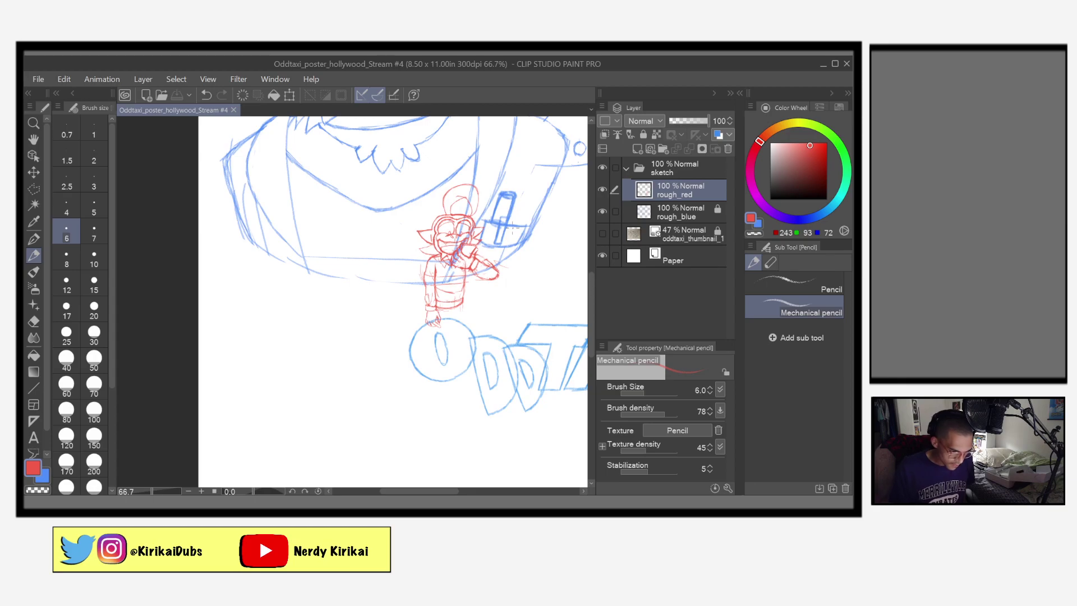
{"action": "mouse_move", "coordinate": [513, 392]}
{"action": "left_mouse_down"}
{"action": "mouse_move", "coordinate": [373, 428]}
{"action": "mouse_move", "coordinate": [348, 452]}
{"action": "left_mouse_up"}
{"action": "left_click_drag", "start_coordinate": [422, 433], "coordinate": [396, 438]}
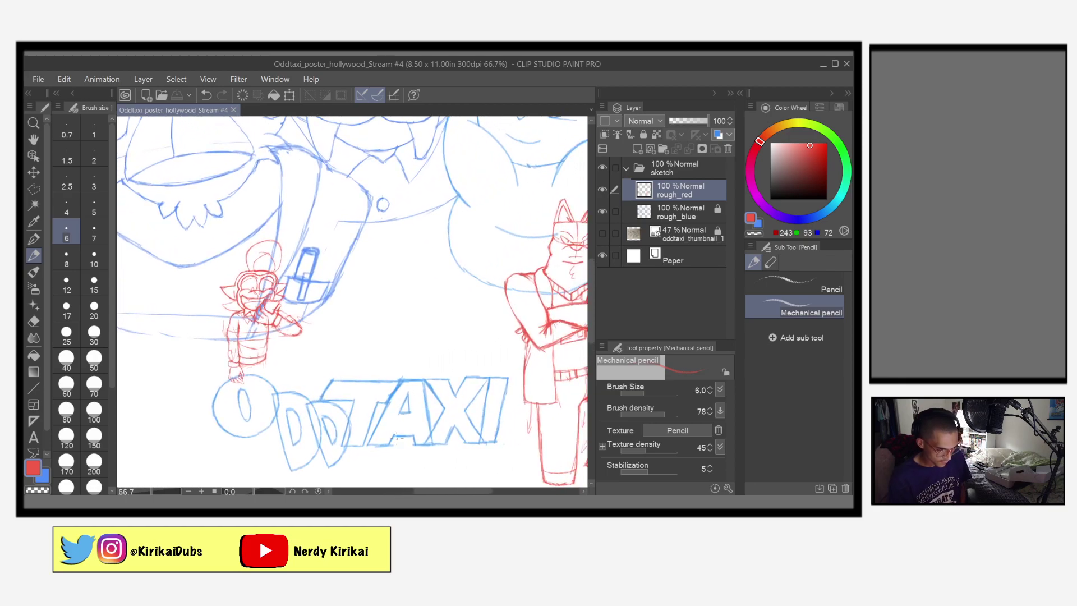
{"action": "scroll", "coordinate": [396, 440], "scroll_direction": "down", "scroll_amount": 2}
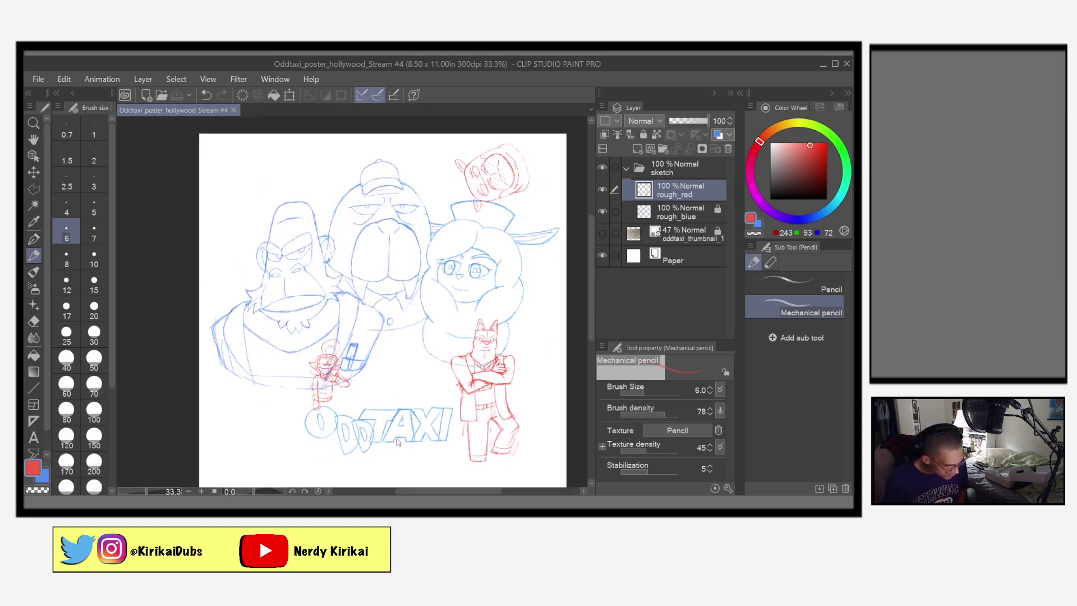
{"action": "left_click_drag", "start_coordinate": [524, 442], "coordinate": [507, 414]}
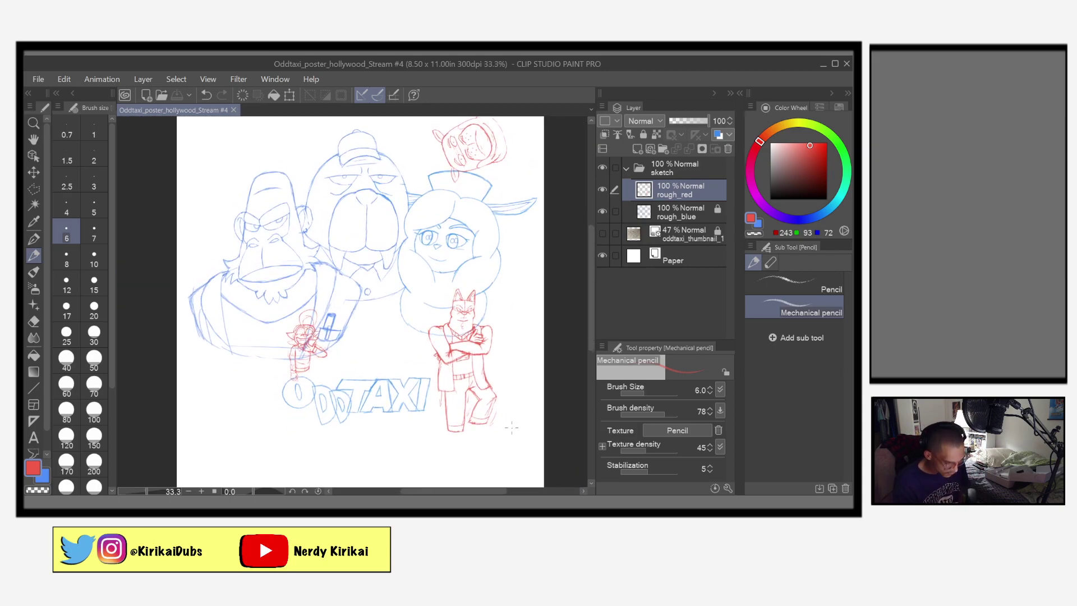
{"action": "left_click_drag", "start_coordinate": [474, 417], "coordinate": [465, 441]}
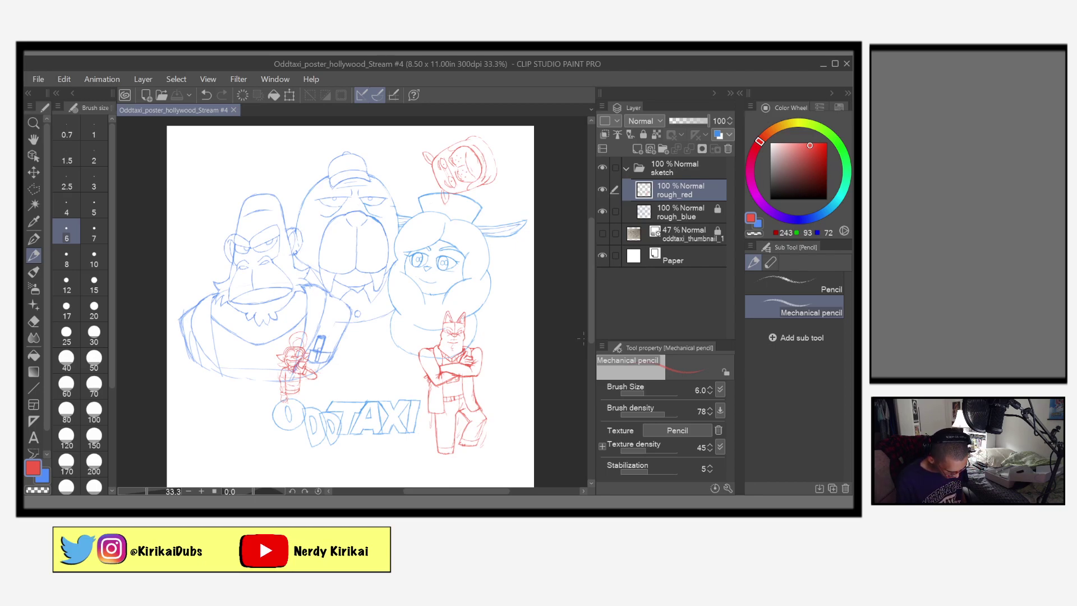
{"action": "key", "text": "shift"}
{"action": "key", "text": "alt+Tab"}
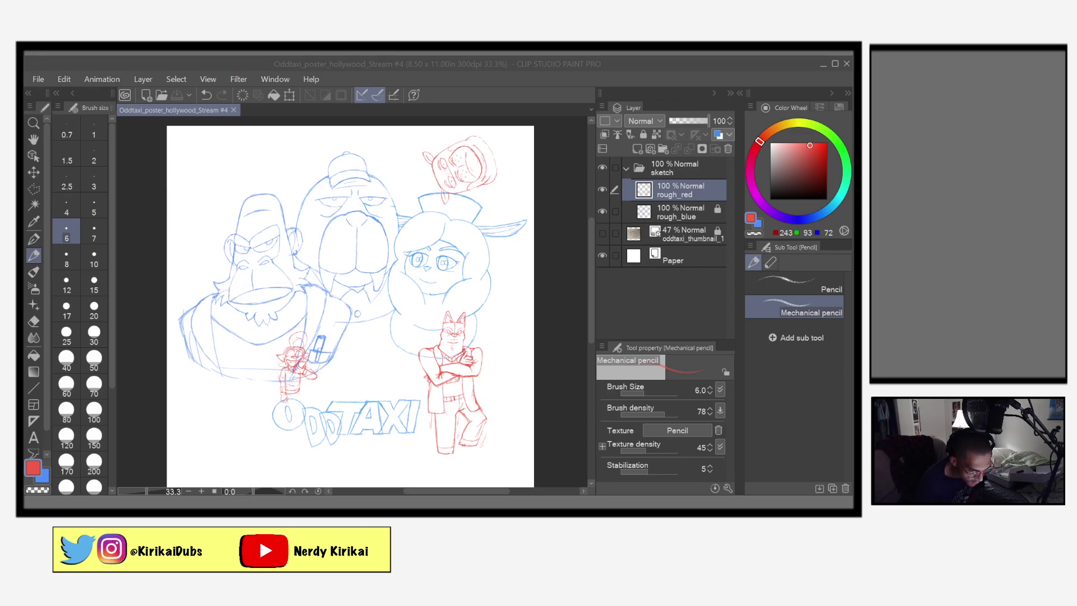
{"action": "left_click", "coordinate": [532, 478]}
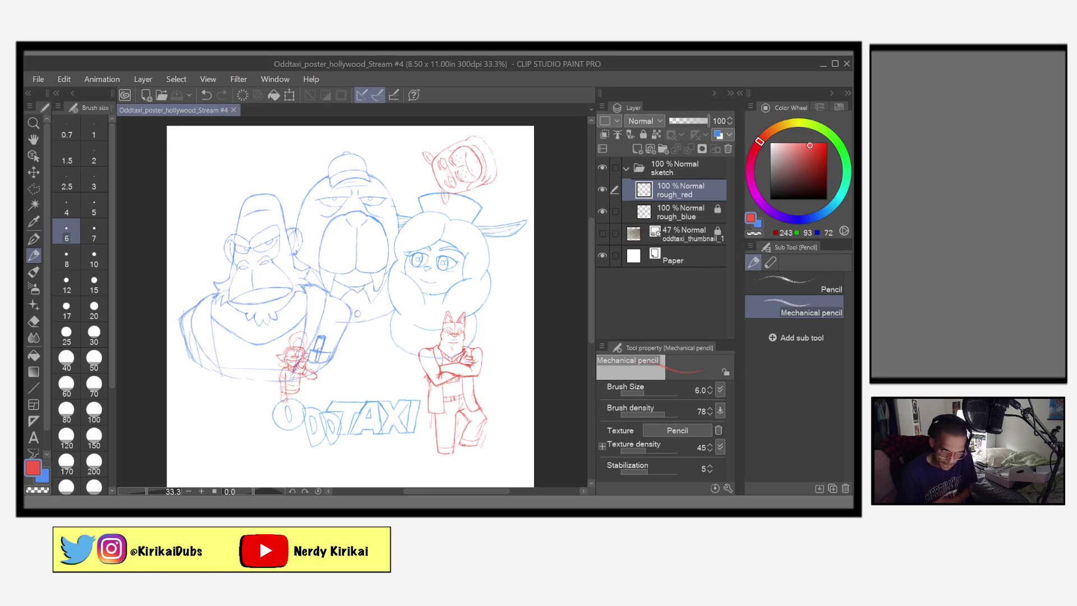
Show the oddtaxi_thumbnail_1 layer, hide the rough_blue layer, and save the file
{"action": "left_click", "coordinate": [603, 233]}
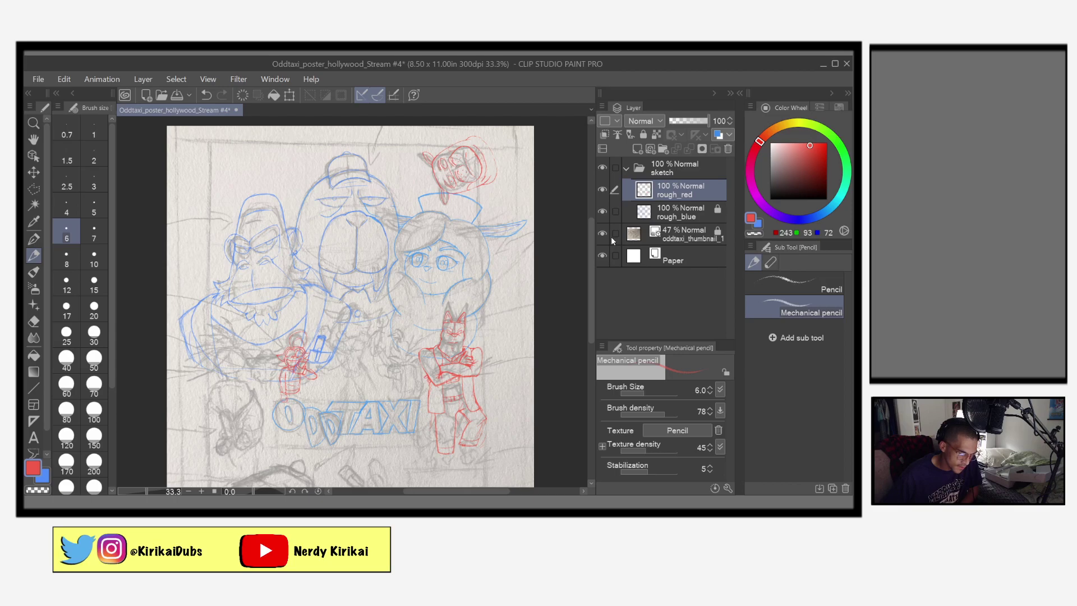
{"action": "left_click", "coordinate": [602, 212]}
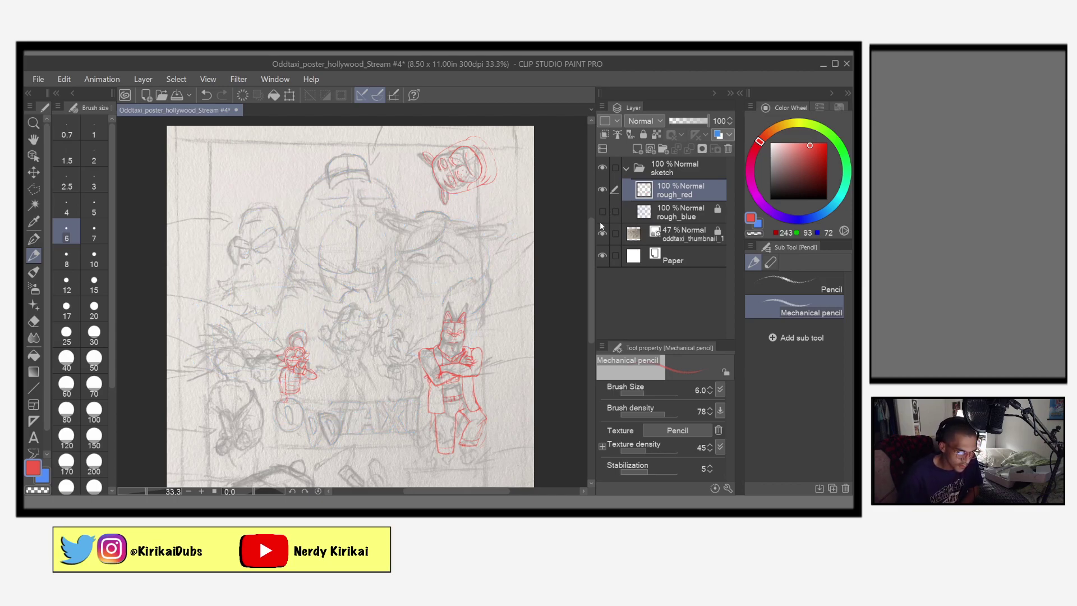
{"action": "key", "text": "ctrl+plus"}
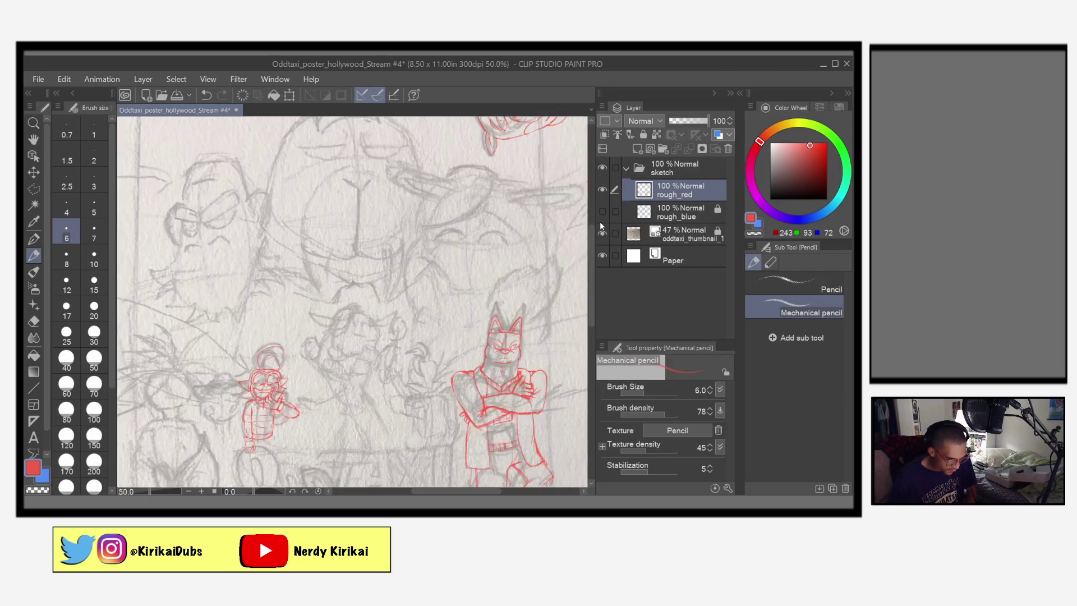
{"action": "mouse_move", "coordinate": [513, 421]}
{"action": "left_mouse_down"}
{"action": "mouse_move", "coordinate": [472, 484]}
{"action": "mouse_move", "coordinate": [536, 392]}
{"action": "mouse_move", "coordinate": [547, 429]}
{"action": "mouse_move", "coordinate": [559, 408]}
{"action": "mouse_move", "coordinate": [551, 422]}
{"action": "mouse_move", "coordinate": [554, 405]}
{"action": "mouse_move", "coordinate": [519, 427]}
{"action": "mouse_move", "coordinate": [517, 442]}
{"action": "mouse_move", "coordinate": [511, 419]}
{"action": "left_mouse_up"}
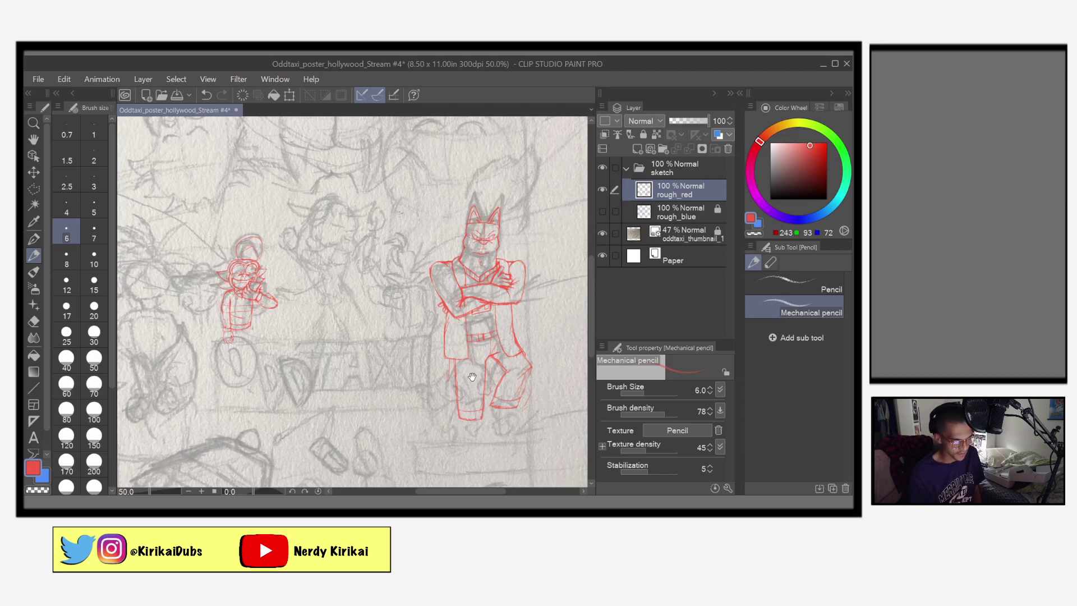
{"action": "left_click_drag", "start_coordinate": [472, 374], "coordinate": [525, 395]}
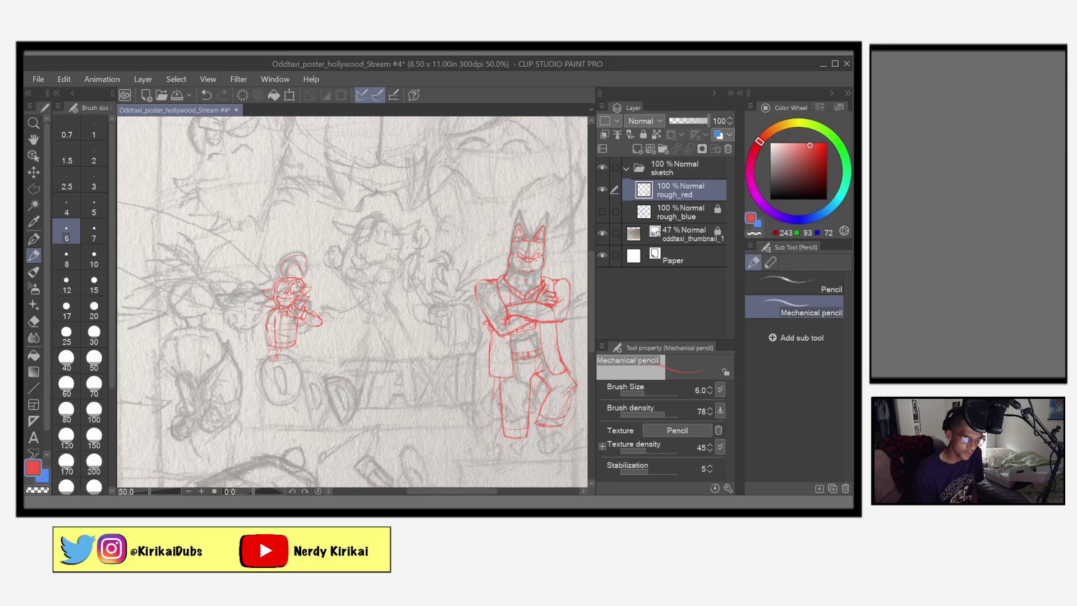
{"action": "left_click_drag", "start_coordinate": [461, 421], "coordinate": [341, 396]}
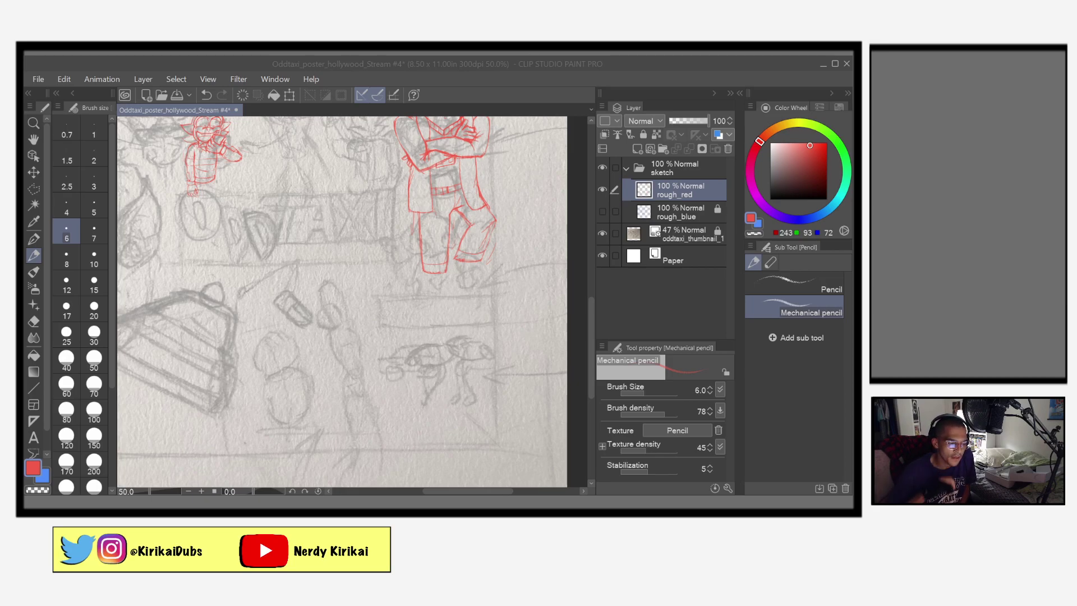
{"action": "left_click", "coordinate": [464, 101]}
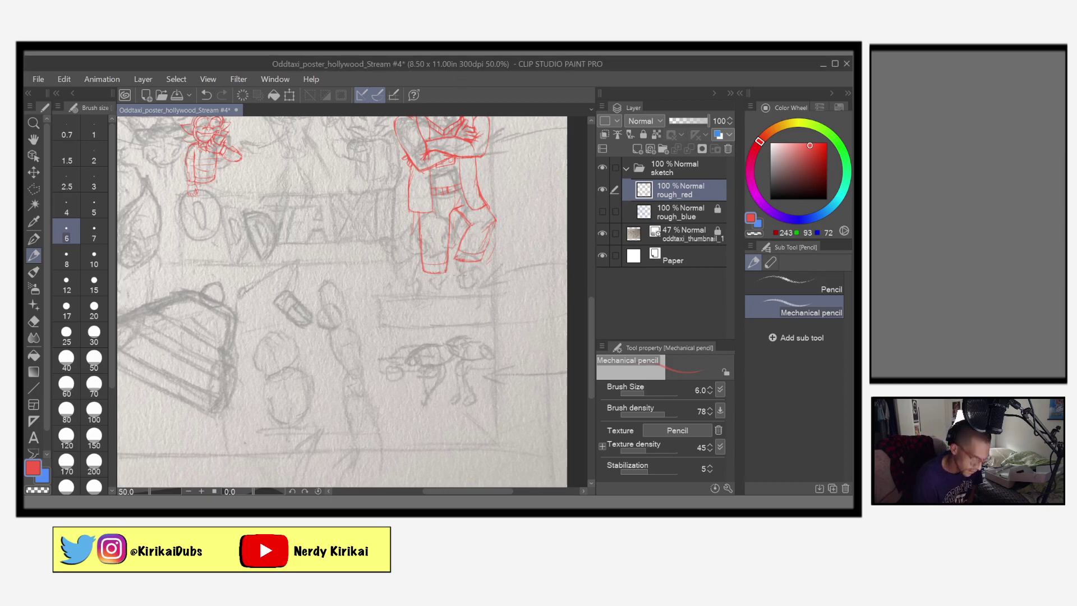
{"action": "key", "text": "ctrl+s"}
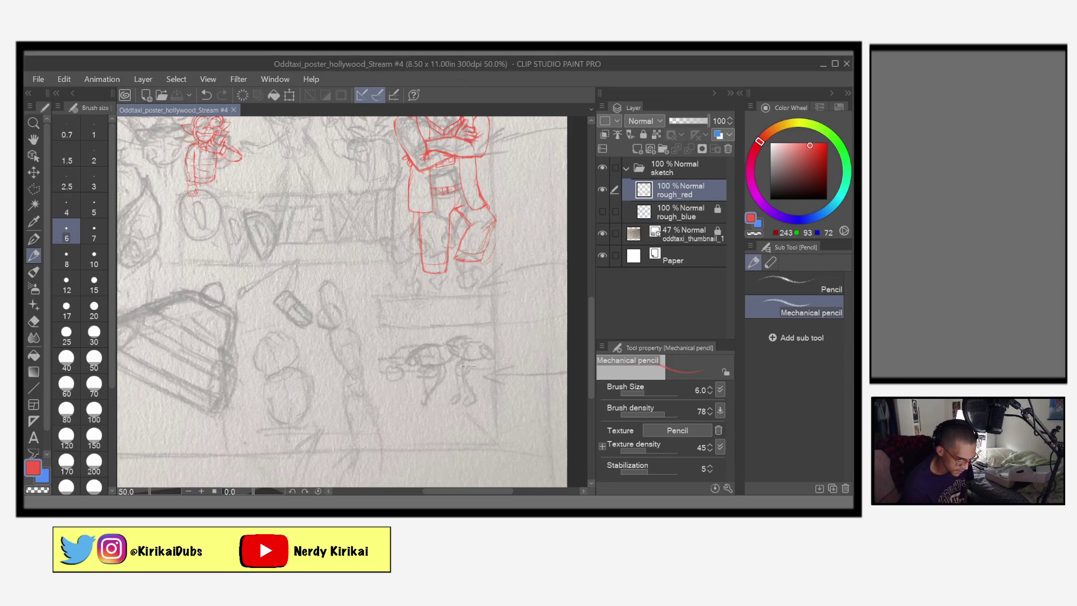
Examine the thumbnail sketch's unfinished figures and objects around and below the title, next to the red monkey and crossed-arm figure
{"action": "left_click_drag", "start_coordinate": [468, 367], "coordinate": [488, 346]}
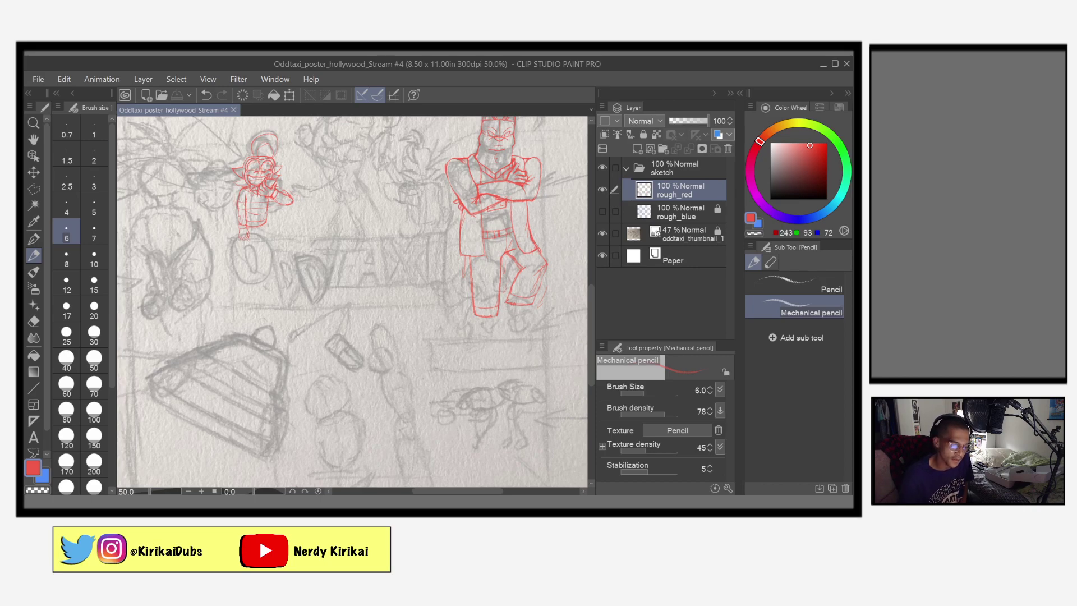
{"action": "left_click_drag", "start_coordinate": [520, 419], "coordinate": [526, 401]}
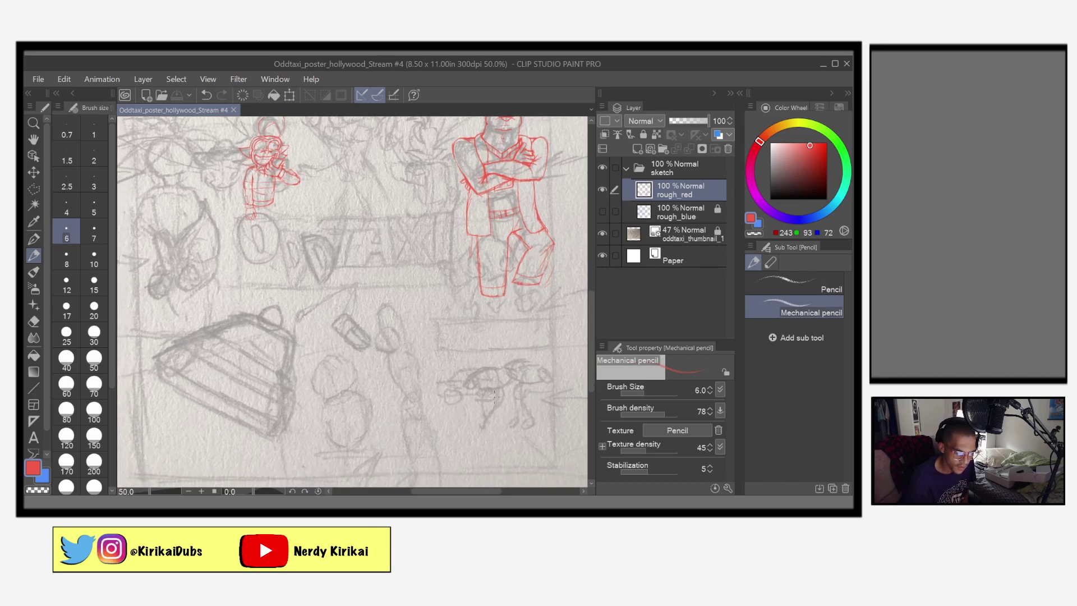
{"action": "left_click_drag", "start_coordinate": [463, 429], "coordinate": [505, 412]}
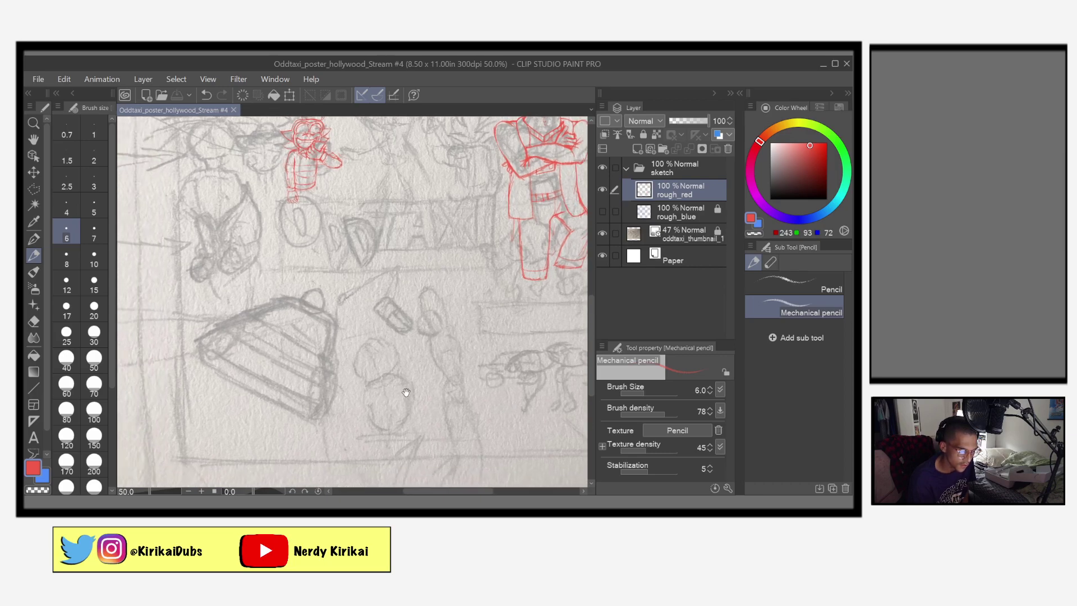
{"action": "left_click_drag", "start_coordinate": [406, 392], "coordinate": [442, 467]}
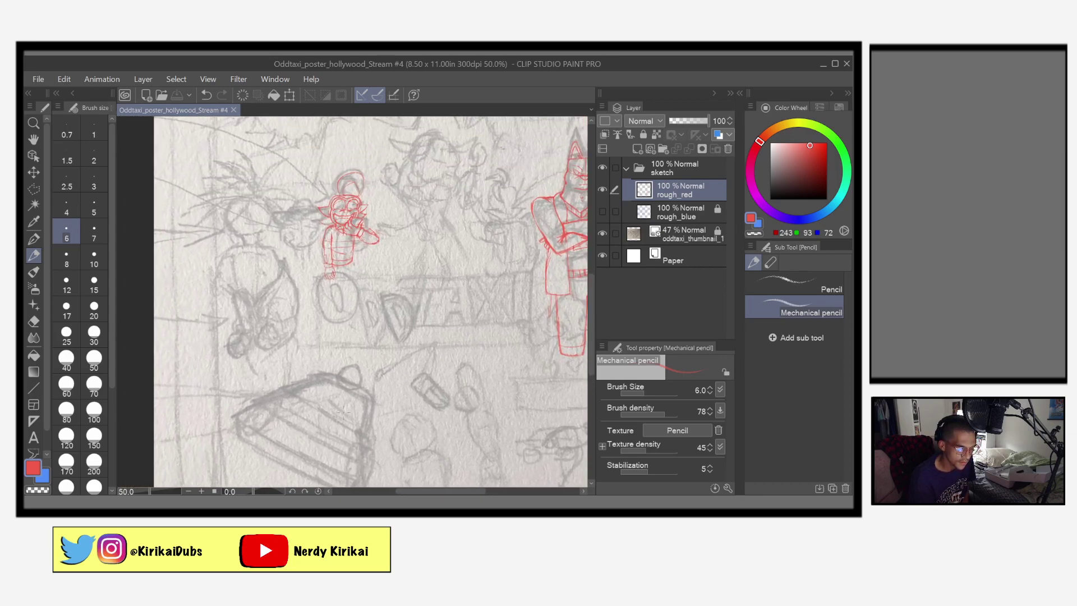
{"action": "left_click_drag", "start_coordinate": [343, 412], "coordinate": [370, 438]}
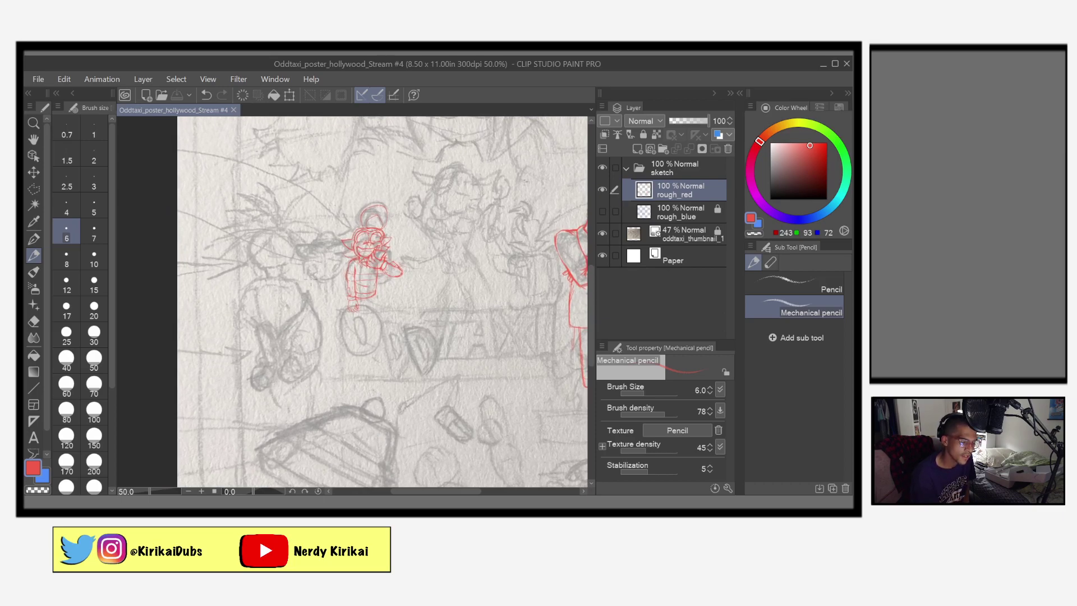
{"action": "left_click_drag", "start_coordinate": [380, 288], "coordinate": [329, 363]}
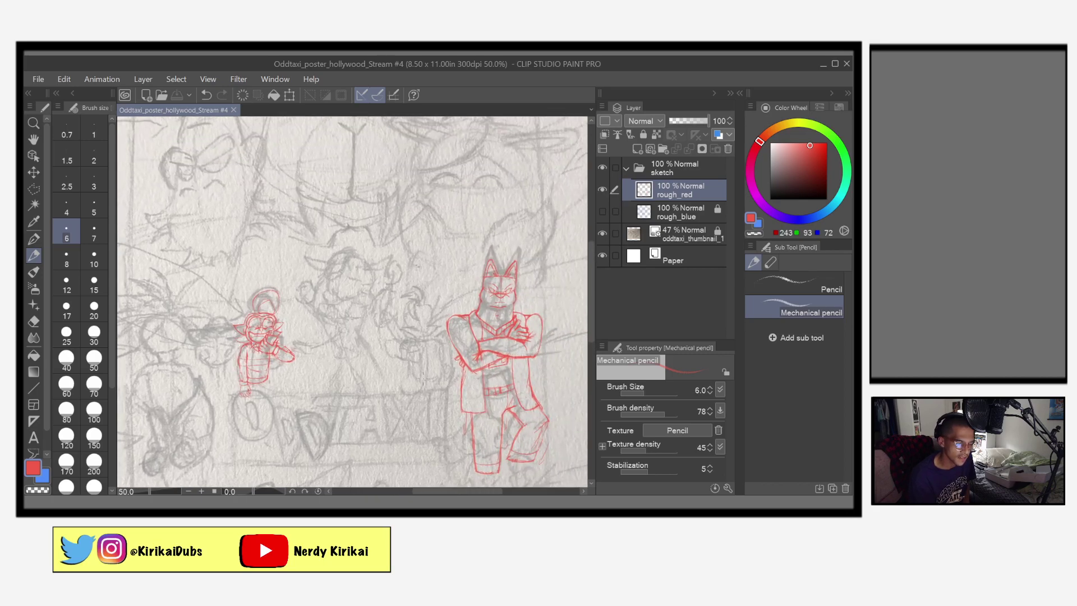
{"action": "left_click_drag", "start_coordinate": [530, 416], "coordinate": [513, 380]}
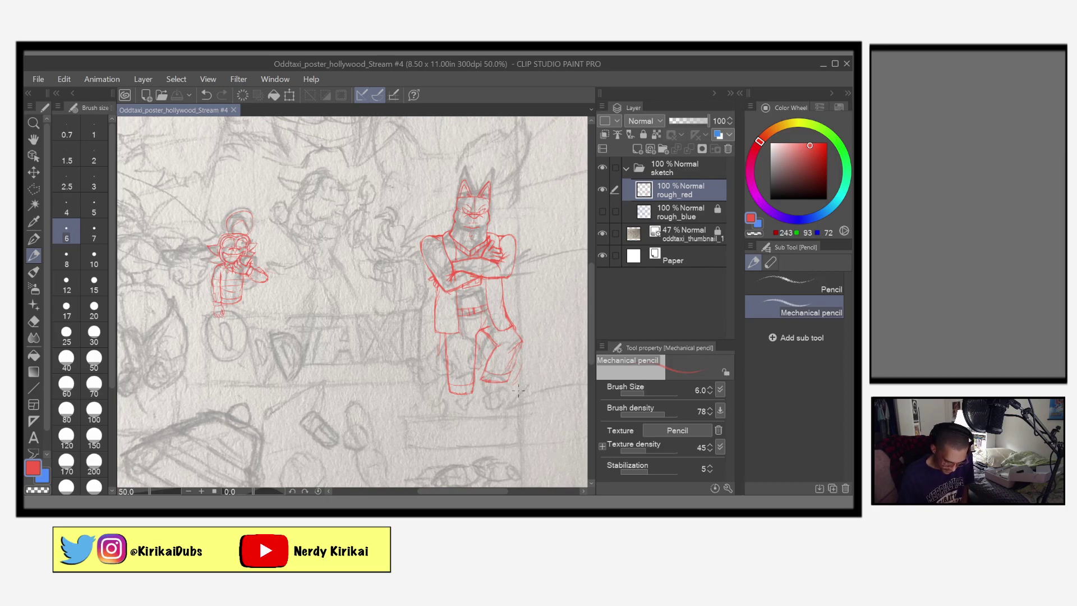
{"action": "scroll", "coordinate": [520, 391], "scroll_direction": "down", "scroll_amount": 1}
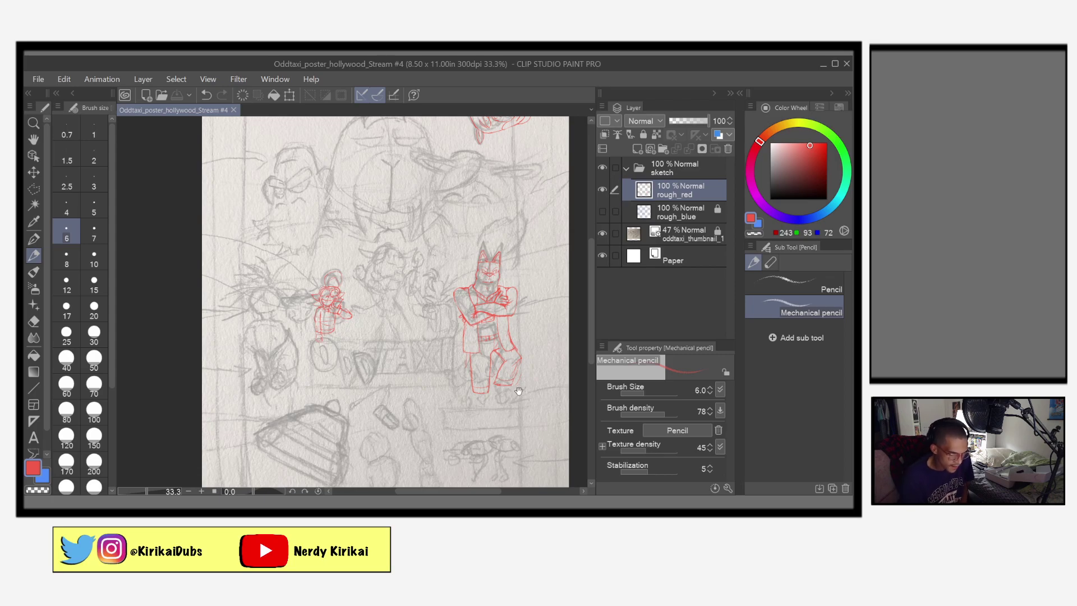
{"action": "left_click_drag", "start_coordinate": [334, 441], "coordinate": [346, 402]}
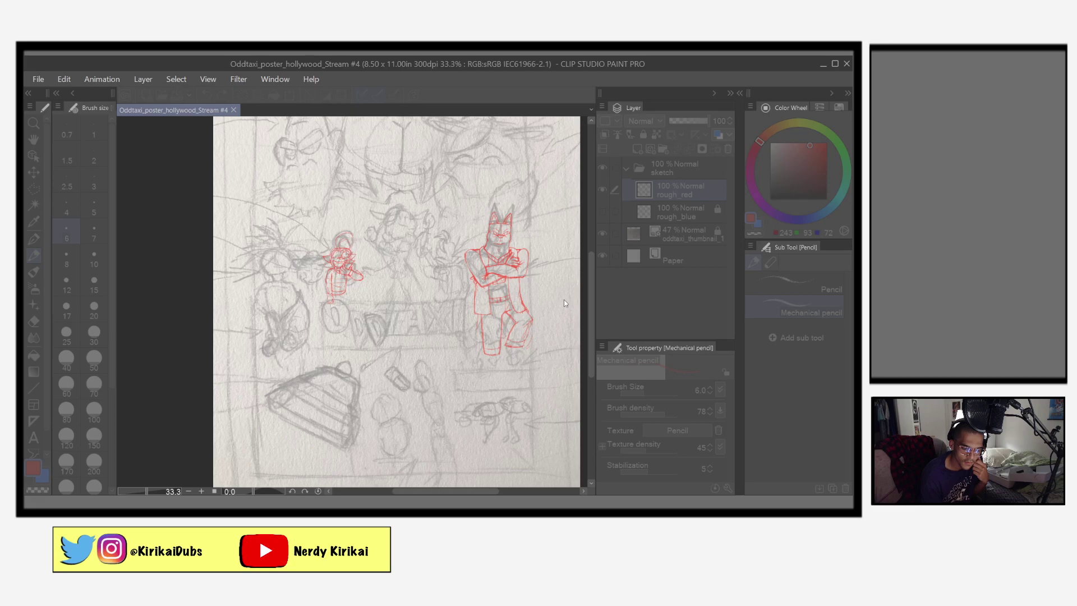
Preview the canvas with the CMYK:U.S. Sheetfed Coated v2 color profile, show the rough_blue layer, and save the file
{"action": "key", "text": "ctrl+y"}
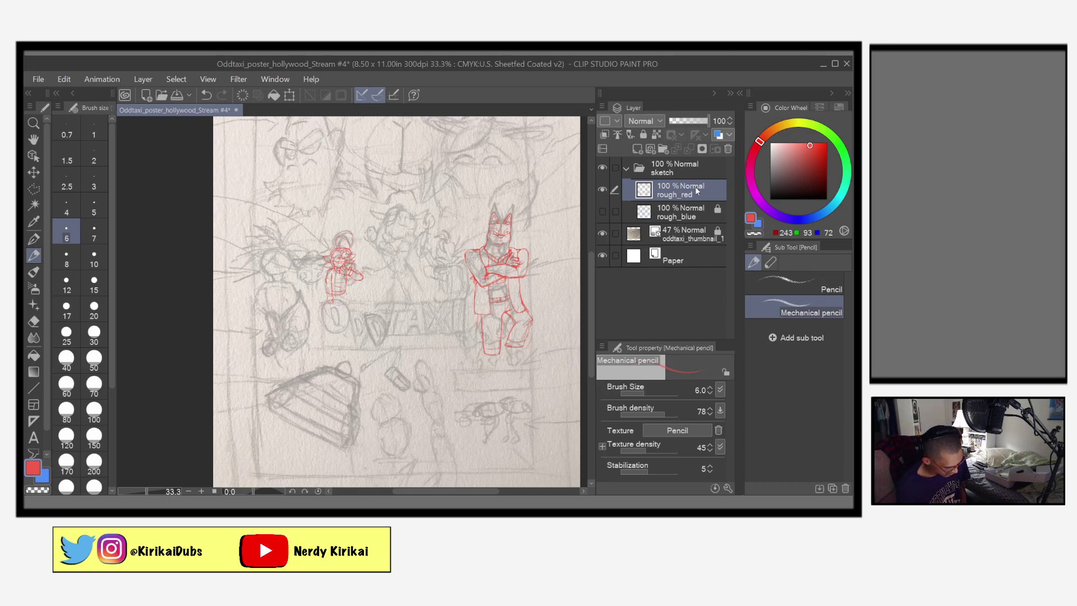
{"action": "key", "text": "ctrl+s"}
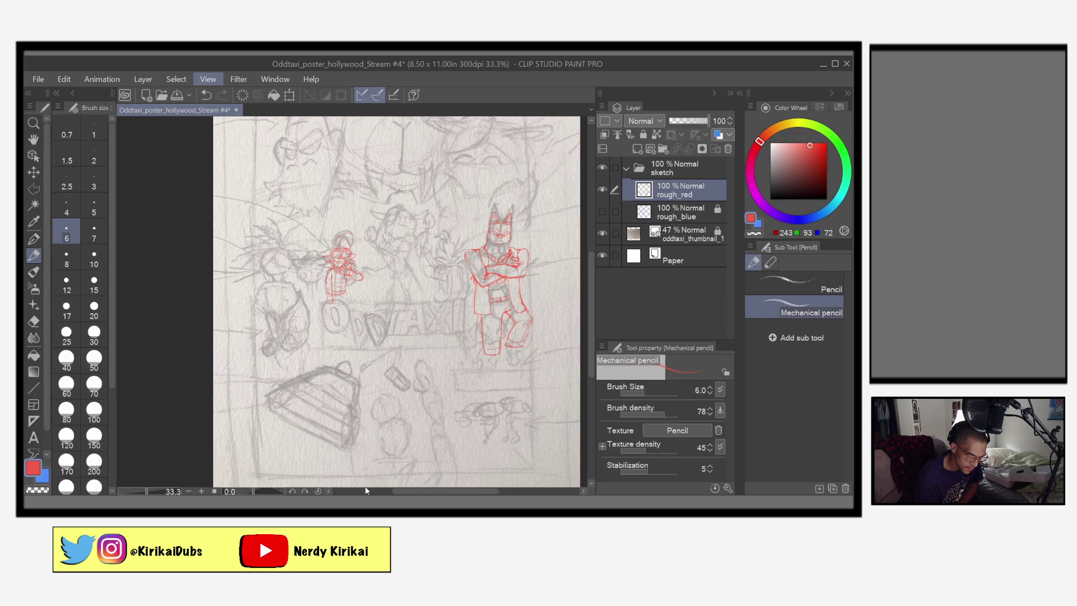
{"action": "key", "text": "ctrl+y"}
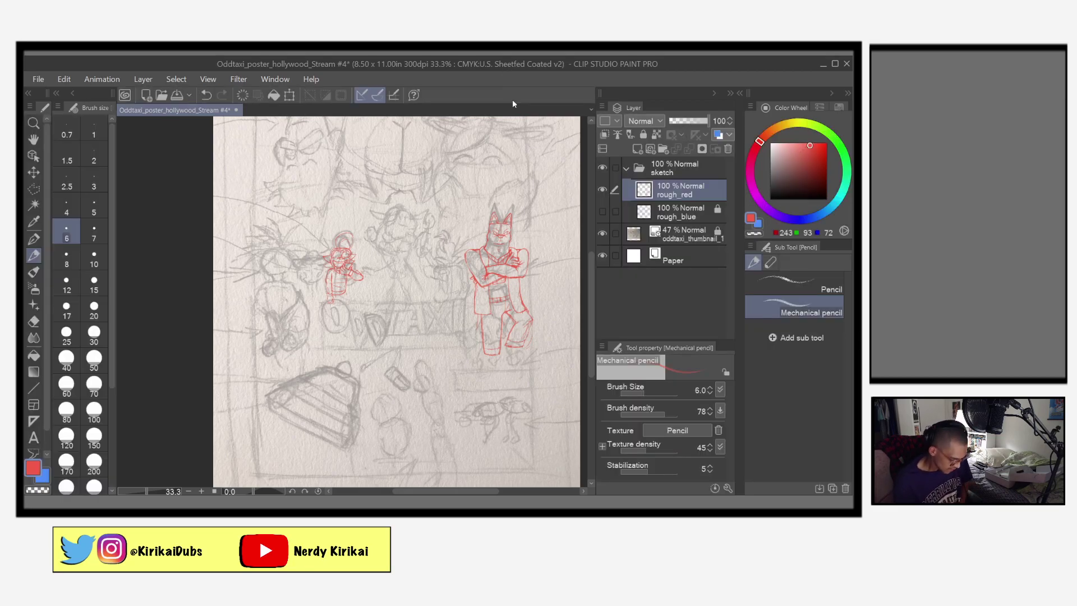
{"action": "key", "text": "ctrl+s"}
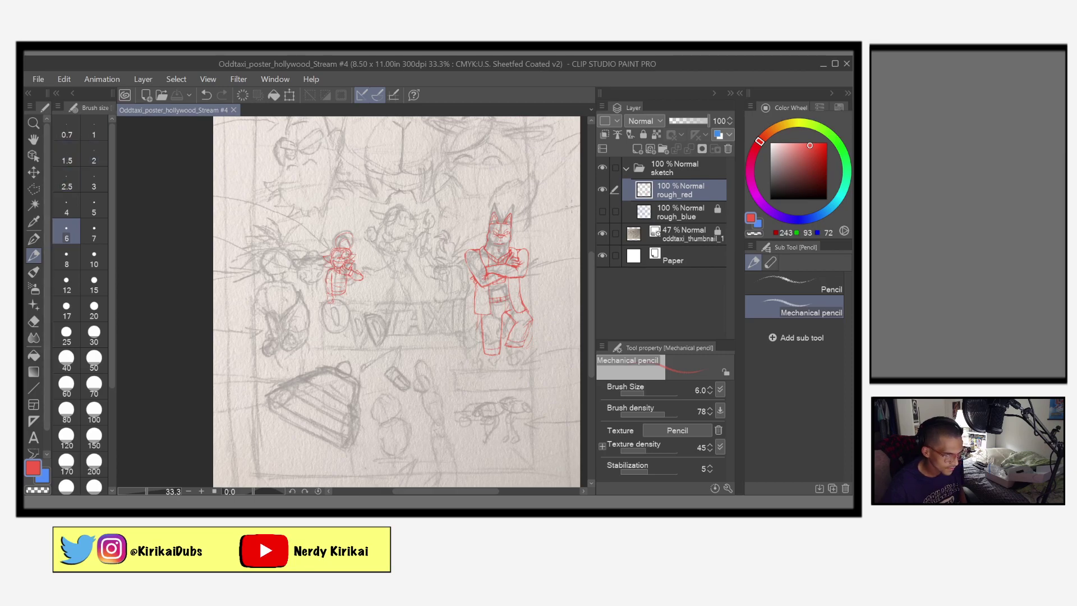
{"action": "left_click", "coordinate": [604, 211]}
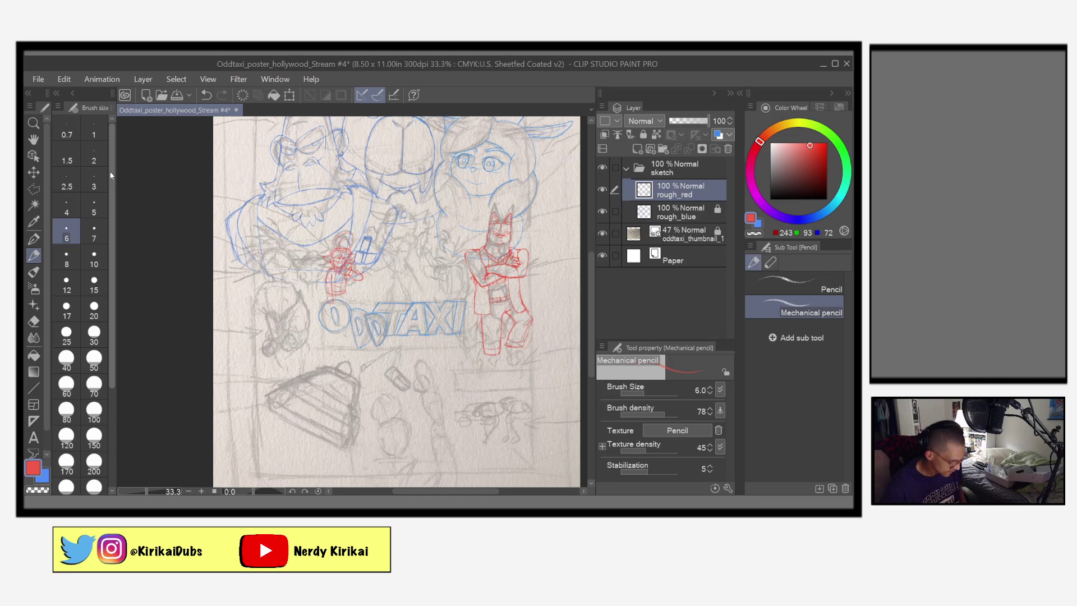
{"action": "key", "text": "ctrl+s"}
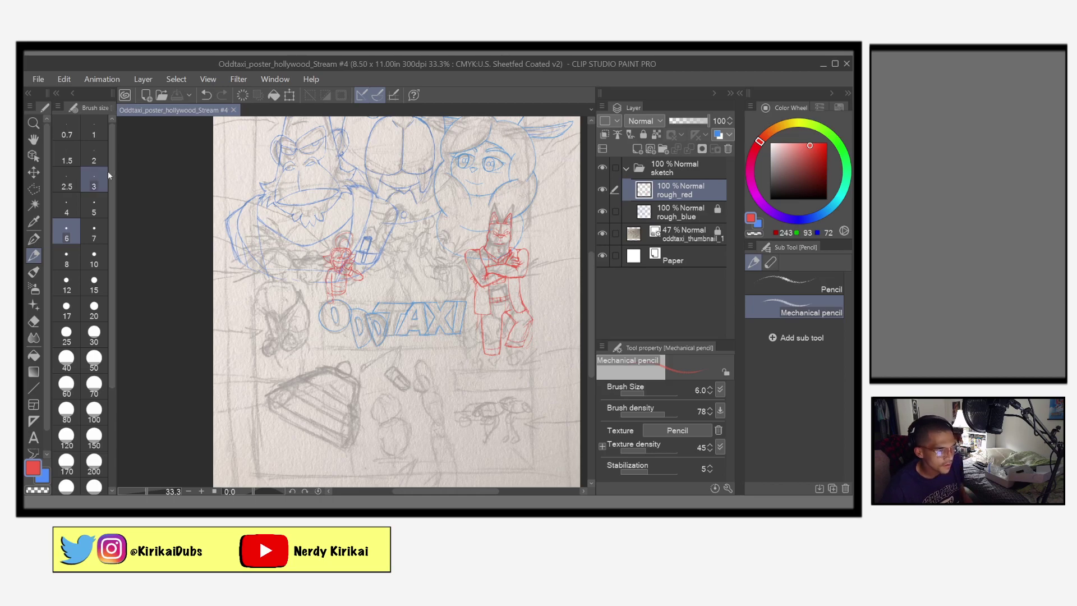